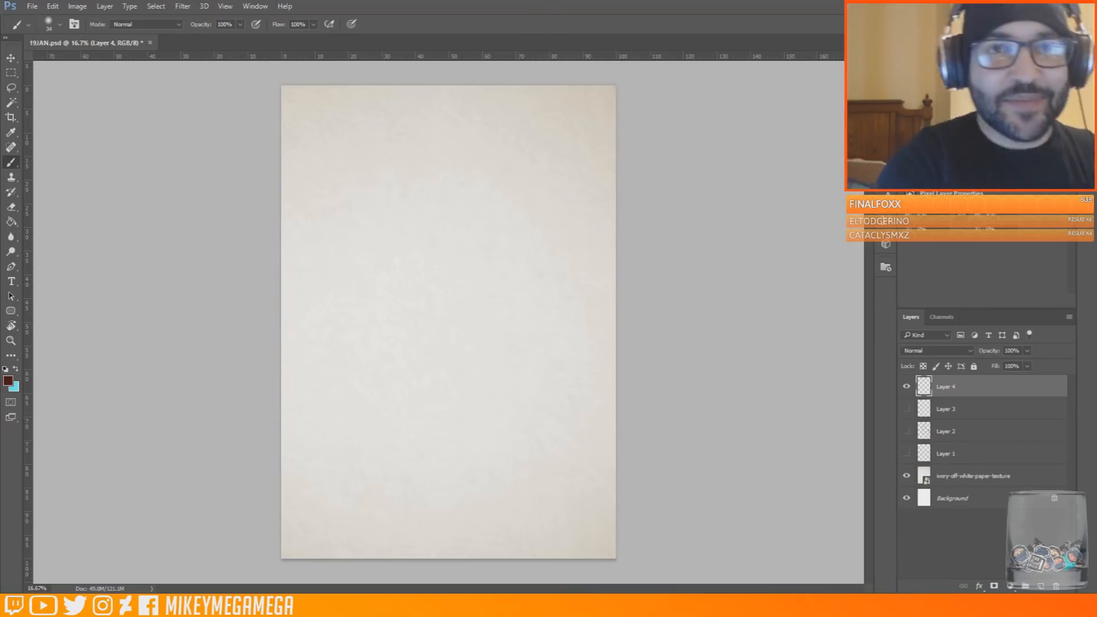
Place both reference images and scale the Riza_Hawkeye image down into the page's upper left corner
{"action": "key", "text": "Return"}
{"action": "key", "text": "Return"}
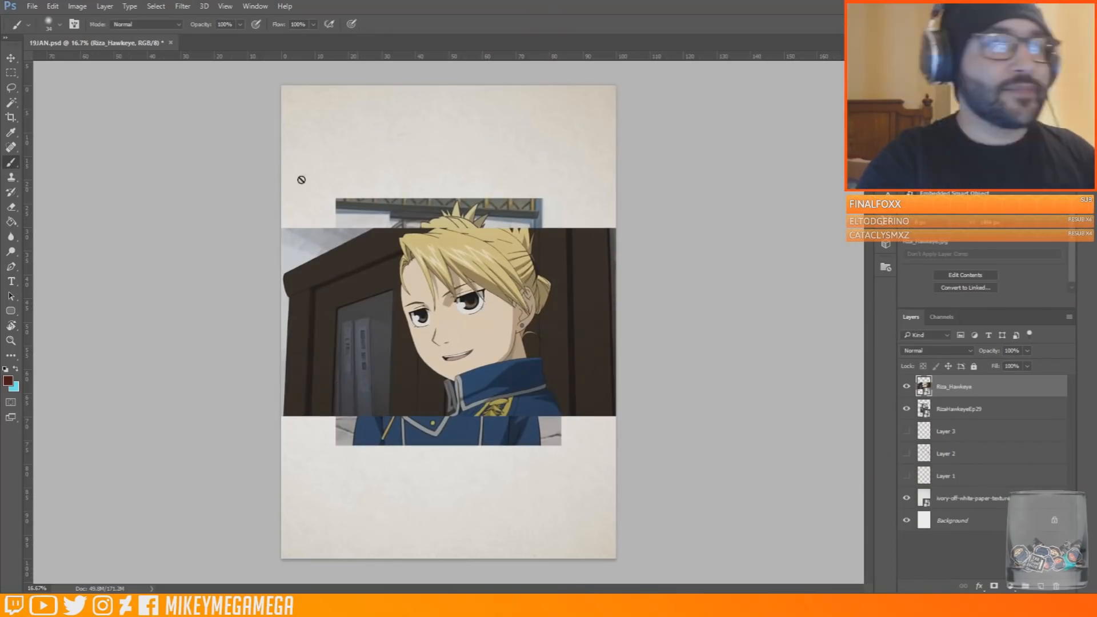
{"action": "left_click", "coordinate": [52, 6]}
{"action": "left_click", "coordinate": [246, 274]}
{"action": "left_click_drag", "start_coordinate": [616, 229], "coordinate": [461, 138]}
{"action": "left_click_drag", "start_coordinate": [494, 205], "coordinate": [443, 176]}
Scale down the RizaHawkeyeEp29 reference image and move it to the page's upper right corner
{"action": "key", "text": "Return"}
{"action": "left_click", "coordinate": [960, 409]}
{"action": "left_click", "coordinate": [53, 6]}
{"action": "left_click", "coordinate": [246, 275]}
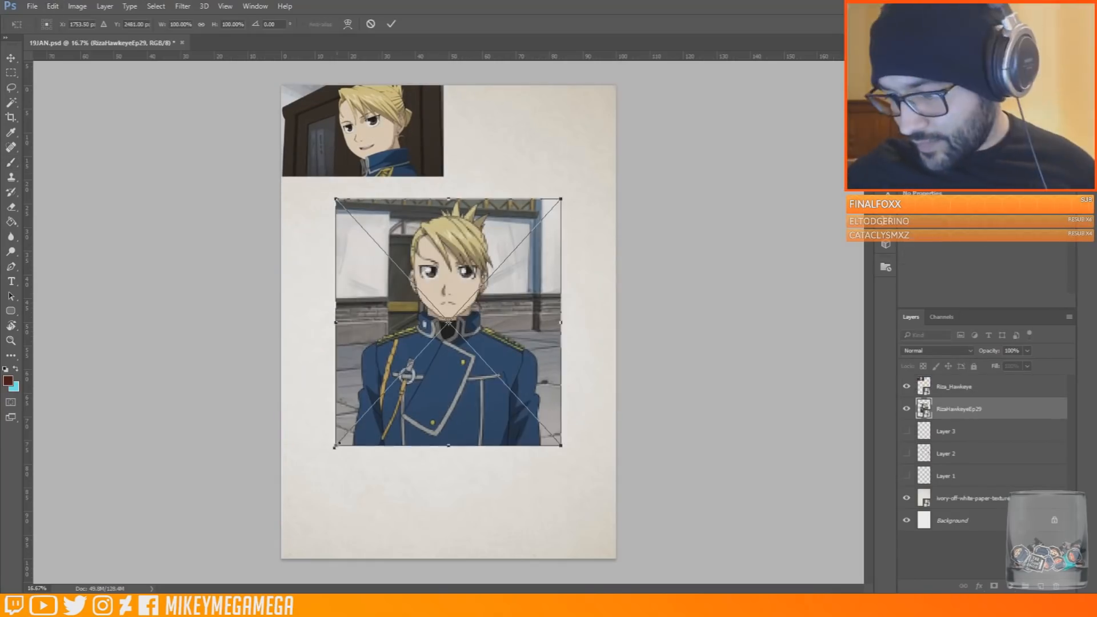
{"action": "left_click_drag", "start_coordinate": [336, 445], "coordinate": [419, 355]}
{"action": "left_click_drag", "start_coordinate": [533, 276], "coordinate": [583, 164]}
{"action": "key", "text": "Return"}
Sketch the top arc of the head mid-page on a new layer with the brush at 59% opacity
{"action": "key", "text": "ctrl+shift+alt+n"}
{"action": "key", "text": "b"}
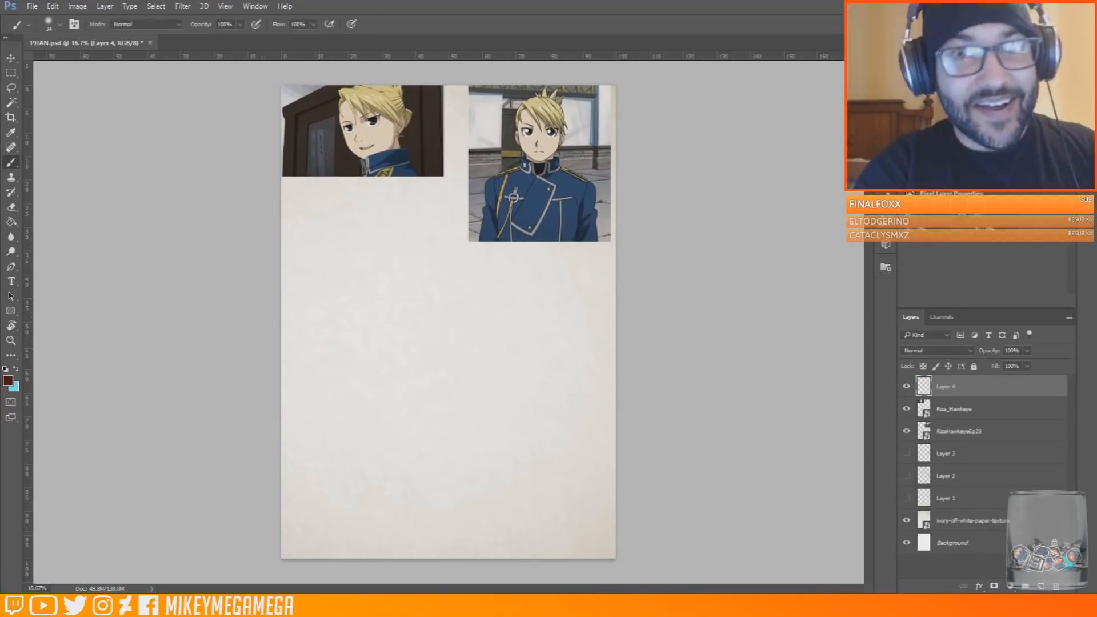
{"action": "scroll", "coordinate": [452, 323], "scroll_direction": "up", "scroll_amount": 1}
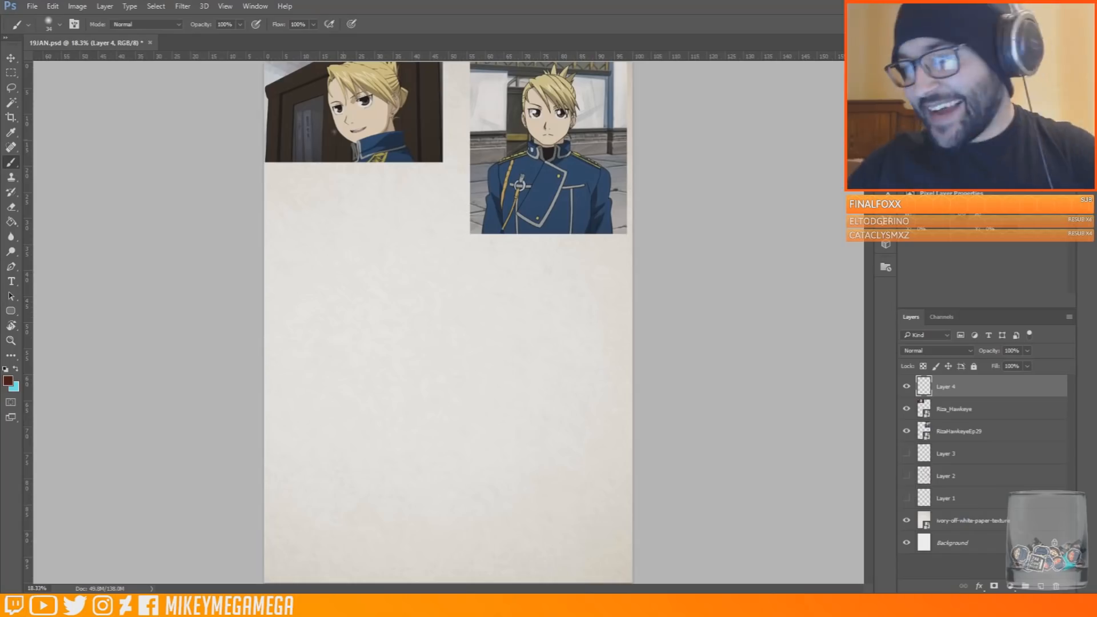
{"action": "key", "text": "5"}
{"action": "key", "text": "9"}
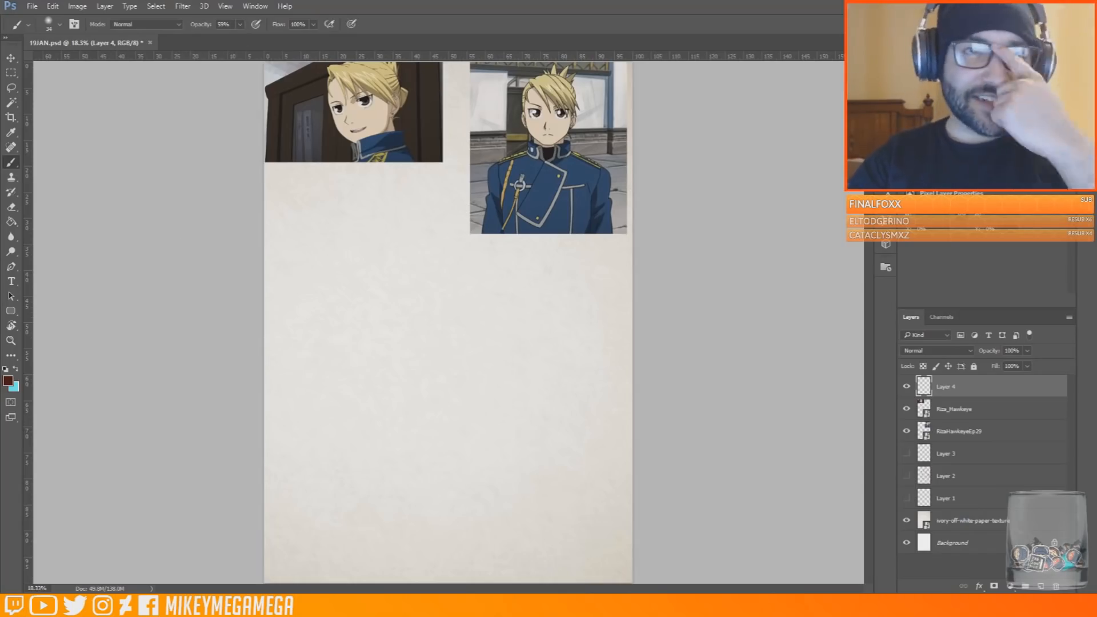
{"action": "left_click_drag", "start_coordinate": [384, 350], "coordinate": [510, 350]}
Shrink the RizaHawkeyeEp29 reference image further toward the page's upper right corner
{"action": "key", "text": "v"}
{"action": "left_click", "coordinate": [549, 149]}
{"action": "left_click", "coordinate": [52, 6]}
{"action": "mouse_move", "coordinate": [80, 253]}
{"action": "left_click", "coordinate": [217, 267]}
{"action": "left_click_drag", "start_coordinate": [470, 234], "coordinate": [504, 191]}
{"action": "key", "text": "Return"}
Move the head arc on Layer 4 slightly up and close it into a full circle
{"action": "left_click", "coordinate": [967, 392]}
{"action": "left_click_drag", "start_coordinate": [452, 293], "coordinate": [448, 262]}
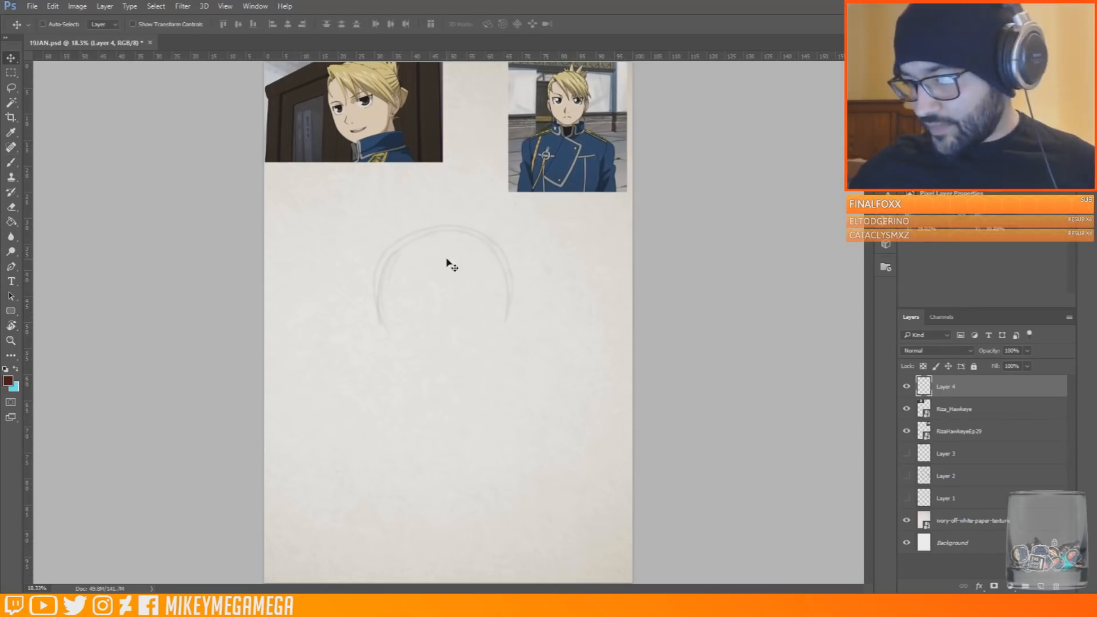
{"action": "key", "text": "b"}
{"action": "left_click_drag", "start_coordinate": [380, 323], "coordinate": [458, 360]}
{"action": "left_click_drag", "start_coordinate": [400, 356], "coordinate": [506, 326]}
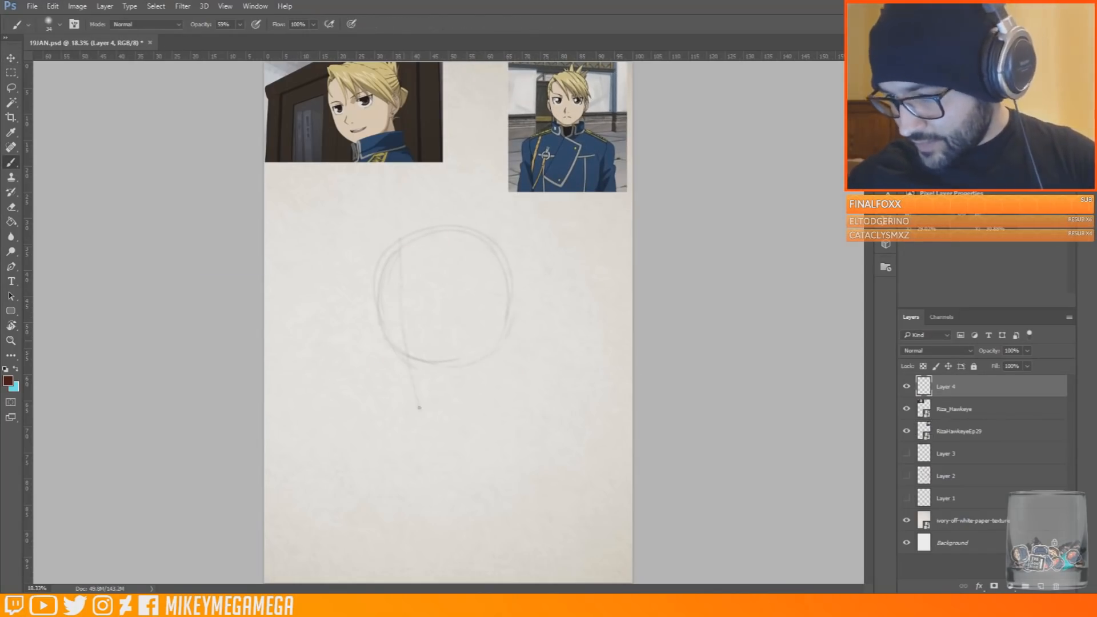
Sketch the brow and side guidelines across the head circle and draw the angular jaw beneath it
{"action": "left_click_drag", "start_coordinate": [399, 296], "coordinate": [466, 286]}
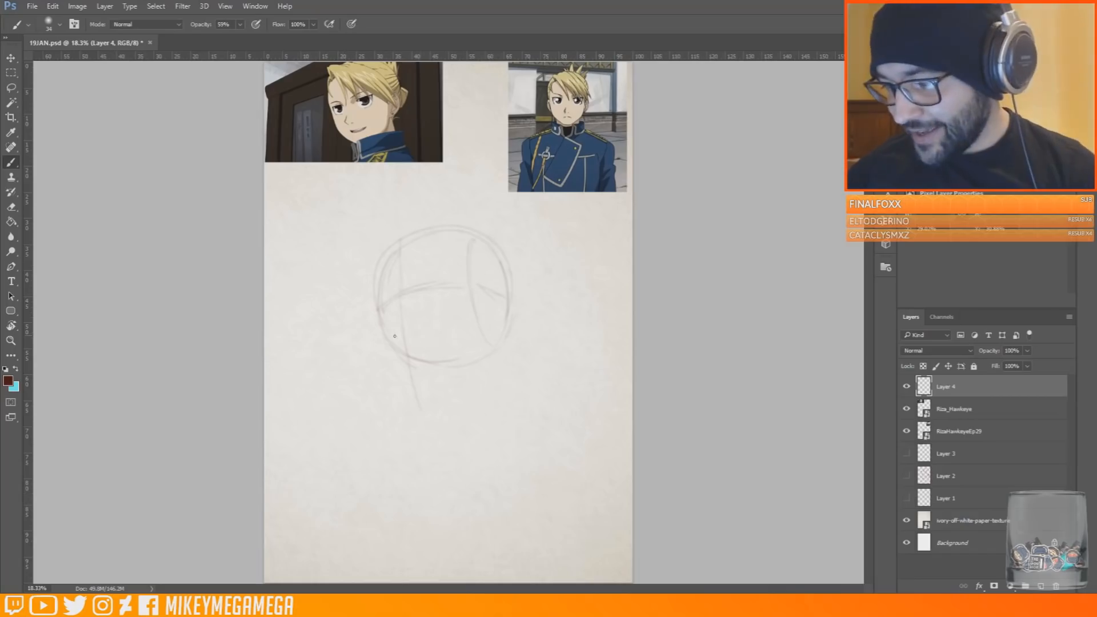
{"action": "left_click_drag", "start_coordinate": [495, 276], "coordinate": [498, 294]}
{"action": "mouse_move", "coordinate": [421, 409]}
{"action": "left_mouse_down"}
{"action": "mouse_move", "coordinate": [489, 366]}
{"action": "mouse_move", "coordinate": [496, 345]}
{"action": "left_mouse_up"}
{"action": "mouse_move", "coordinate": [377, 310]}
{"action": "left_mouse_down"}
{"action": "mouse_move", "coordinate": [412, 394]}
{"action": "mouse_move", "coordinate": [495, 372]}
{"action": "left_mouse_up"}
Sketch the neck lines and the sloping shoulder lines below the jaw
{"action": "left_click_drag", "start_coordinate": [502, 335], "coordinate": [496, 420]}
{"action": "left_click_drag", "start_coordinate": [338, 469], "coordinate": [576, 473]}
{"action": "left_click_drag", "start_coordinate": [440, 405], "coordinate": [438, 424]}
{"action": "left_click_drag", "start_coordinate": [501, 441], "coordinate": [548, 467]}
{"action": "mouse_move", "coordinate": [426, 441]}
{"action": "left_mouse_down"}
{"action": "mouse_move", "coordinate": [366, 458]}
{"action": "mouse_move", "coordinate": [430, 452]}
{"action": "left_mouse_up"}
{"action": "left_click_drag", "start_coordinate": [477, 451], "coordinate": [463, 461]}
Shift the figure sketch up and to the left, and rough in the chest, upper arms and ear
{"action": "key", "text": "v"}
{"action": "left_click_drag", "start_coordinate": [206, 93], "coordinate": [185, 63]}
{"action": "key", "text": "b"}
{"action": "left_click_drag", "start_coordinate": [513, 443], "coordinate": [513, 549]}
{"action": "left_click_drag", "start_coordinate": [338, 427], "coordinate": [314, 503]}
{"action": "left_click_drag", "start_coordinate": [542, 441], "coordinate": [521, 519]}
{"action": "left_click_drag", "start_coordinate": [322, 500], "coordinate": [419, 495]}
{"action": "left_click_drag", "start_coordinate": [321, 503], "coordinate": [314, 557]}
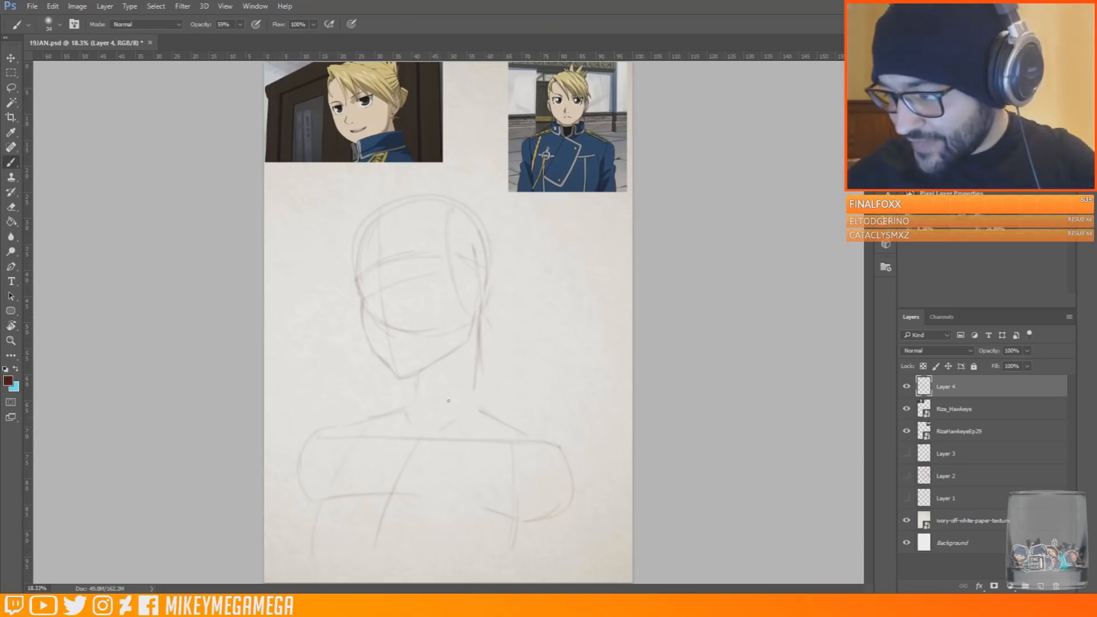
{"action": "left_click_drag", "start_coordinate": [487, 276], "coordinate": [490, 320]}
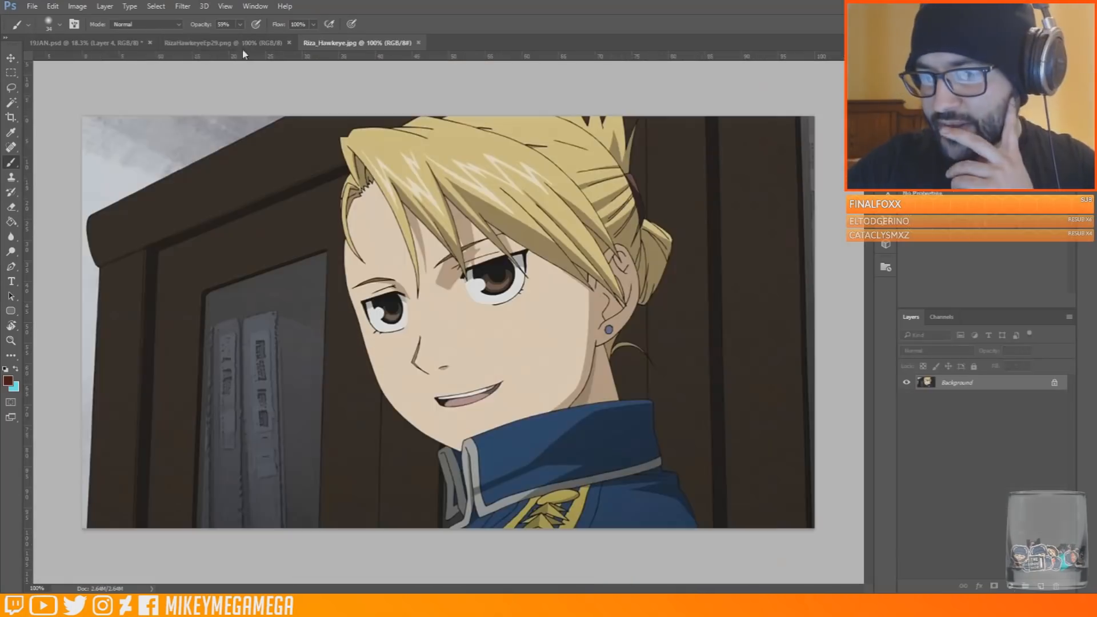
Show RizaHawkeyeEp29.png side by side with the drawing and minimize the floating Riza_Hawkeye.jpg window
{"action": "left_click_drag", "start_coordinate": [365, 43], "coordinate": [729, 266]}
{"action": "scroll", "coordinate": [881, 388], "scroll_direction": "up", "scroll_amount": 2}
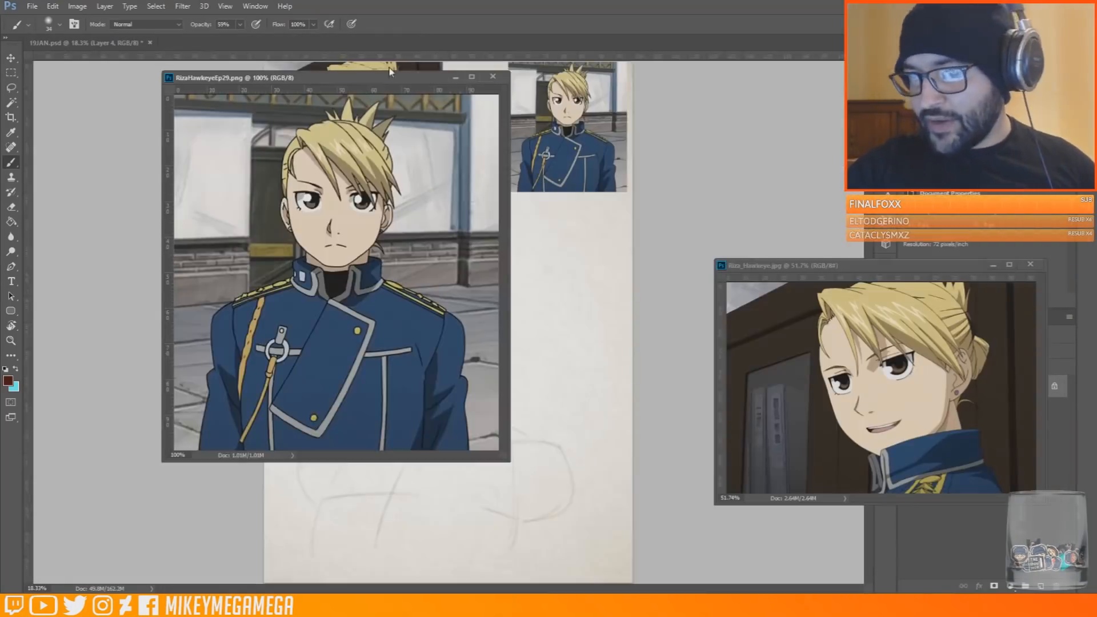
{"action": "mouse_move", "coordinate": [369, 63]}
{"action": "left_mouse_down"}
{"action": "mouse_move", "coordinate": [711, 51]}
{"action": "mouse_move", "coordinate": [857, 228]}
{"action": "left_mouse_up"}
{"action": "left_click_drag", "start_coordinate": [920, 265], "coordinate": [876, 352]}
{"action": "left_click_drag", "start_coordinate": [448, 132], "coordinate": [589, 137]}
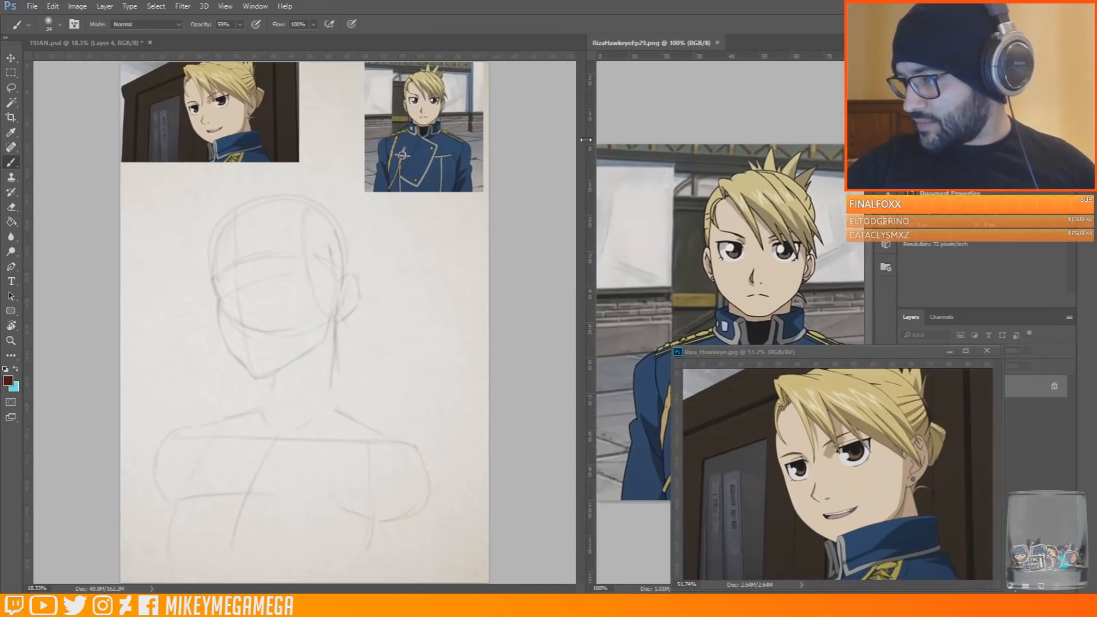
{"action": "left_click_drag", "start_coordinate": [870, 217], "coordinate": [874, 244]}
{"action": "left_click", "coordinate": [951, 351]}
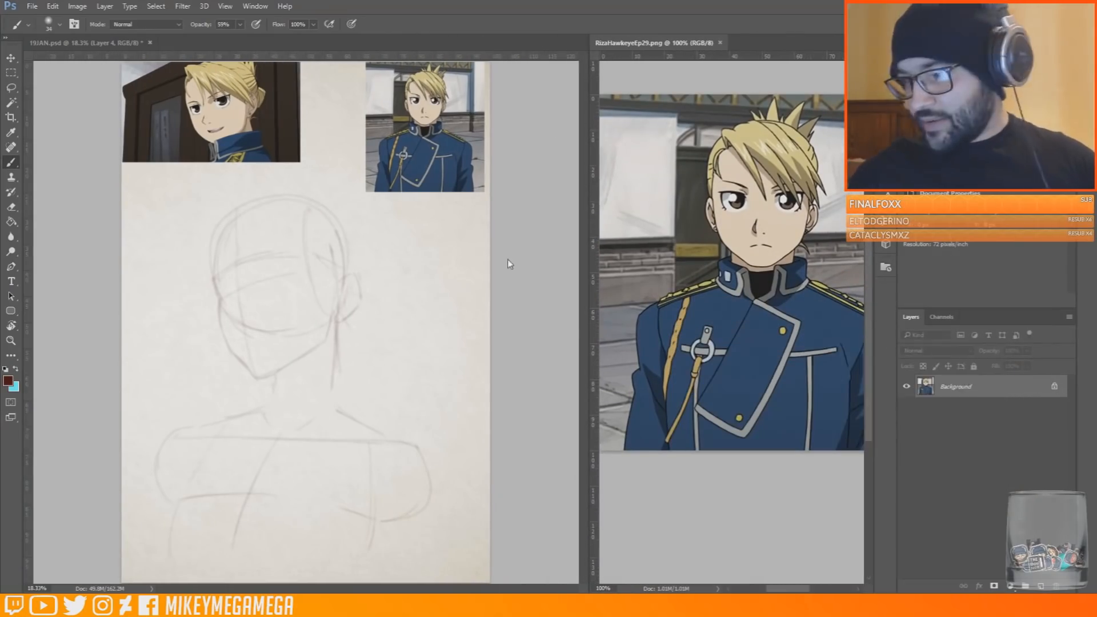
Delete the two reference image layers from the drawing and restore the Riza_Hawkeye.jpg window
{"action": "left_click", "coordinate": [1001, 418]}
{"action": "key", "text": "Delete"}
{"action": "key", "text": "Delete"}
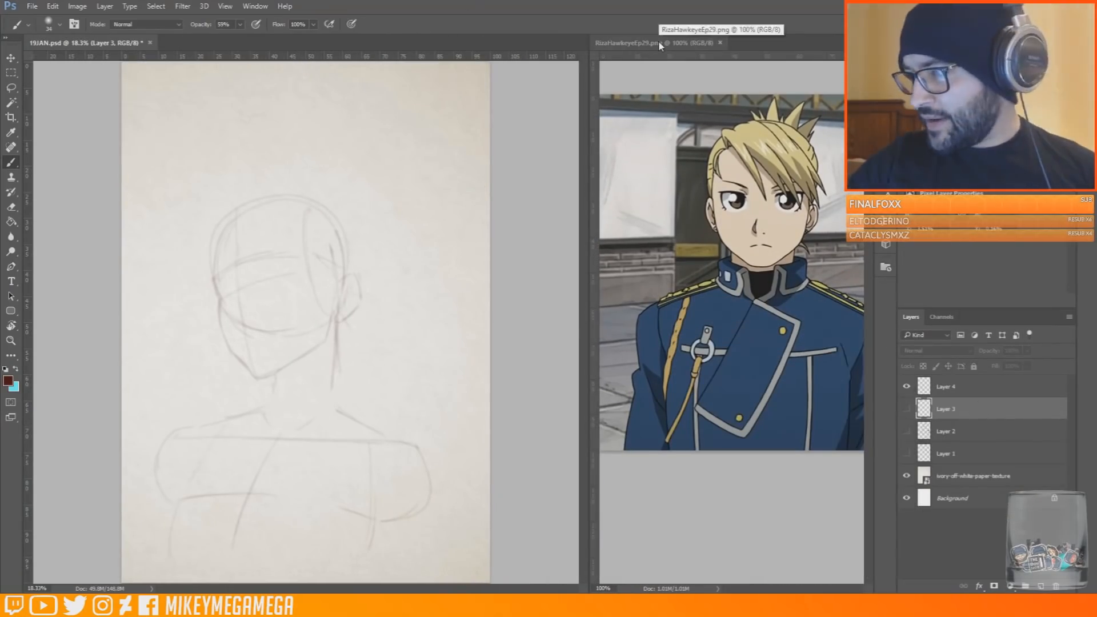
{"action": "left_click", "coordinate": [462, 606]}
{"action": "left_click", "coordinate": [522, 555]}
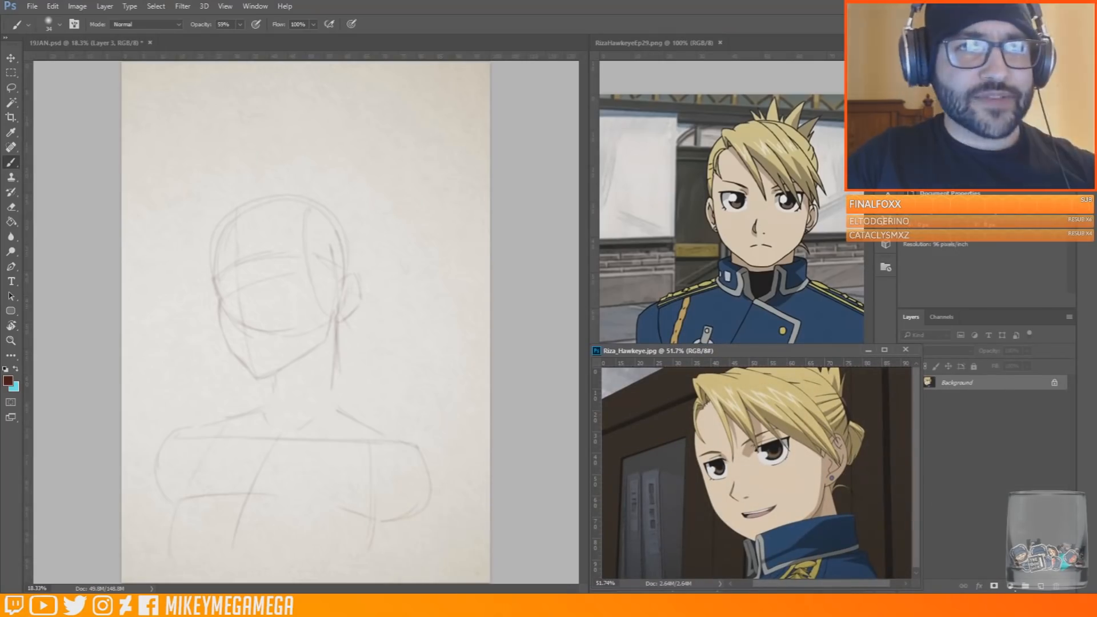
{"action": "left_click", "coordinate": [11, 58]}
{"action": "left_click", "coordinate": [345, 196]}
{"action": "mouse_move", "coordinate": [355, 269]}
{"action": "left_mouse_down"}
{"action": "mouse_move", "coordinate": [306, 269]}
{"action": "mouse_move", "coordinate": [333, 173]}
{"action": "left_mouse_up"}
{"action": "key", "text": "ctrl+z"}
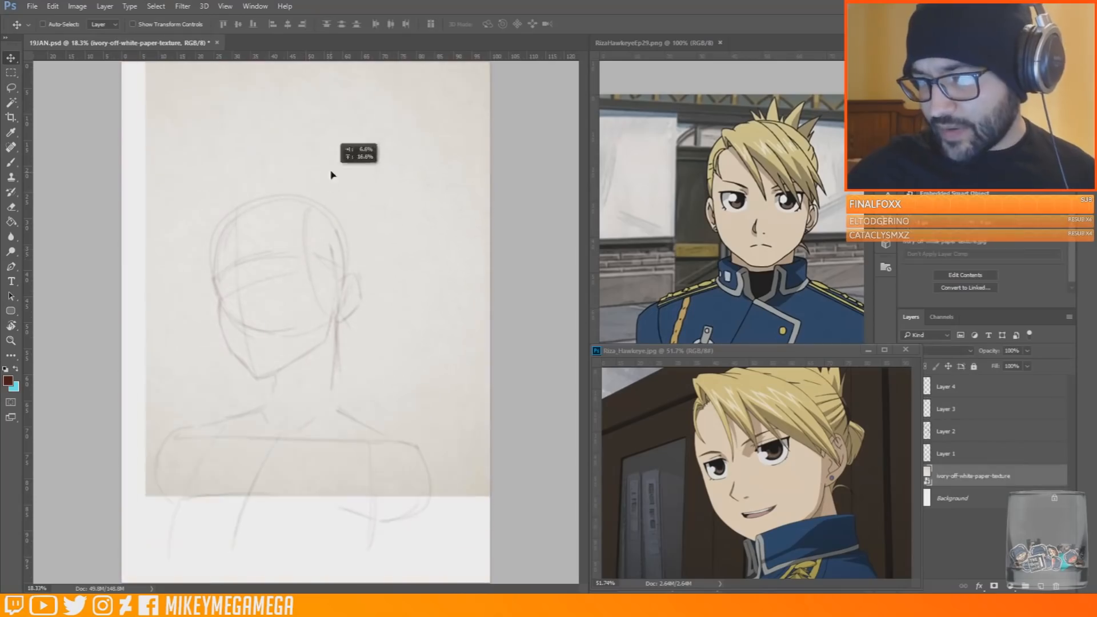
{"action": "key", "text": "ctrl+z"}
Move the Layer 4 figure sketch up the page and rough in the waist and hip curves
{"action": "left_click", "coordinate": [947, 387]}
{"action": "left_click_drag", "start_coordinate": [356, 294], "coordinate": [383, 191]}
{"action": "key", "text": "b"}
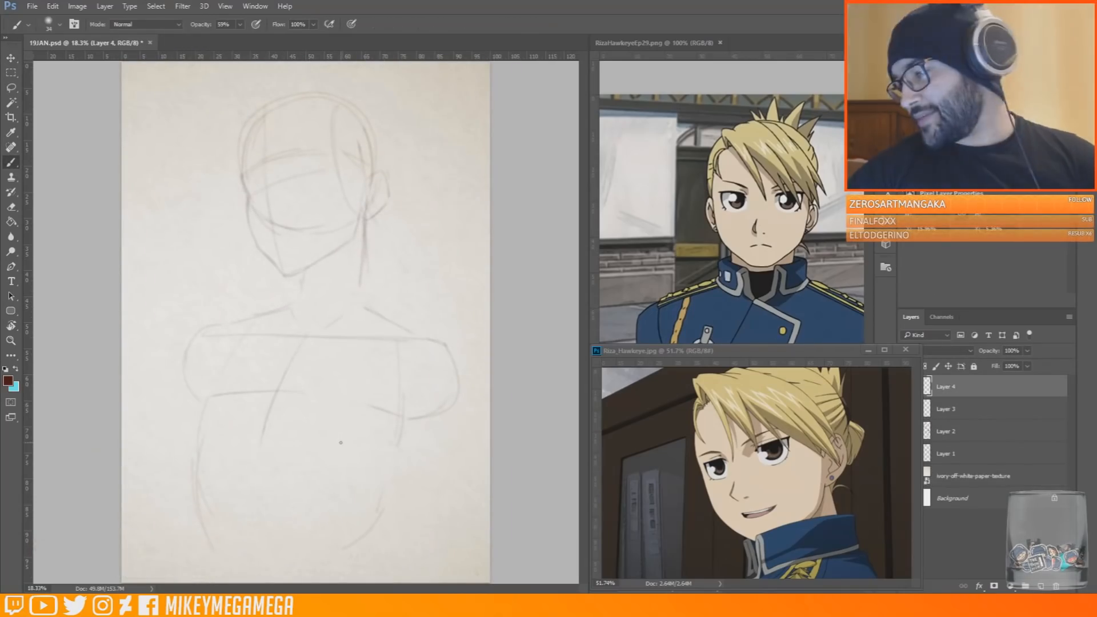
{"action": "left_click_drag", "start_coordinate": [242, 479], "coordinate": [210, 538]}
{"action": "left_click_drag", "start_coordinate": [290, 477], "coordinate": [353, 540]}
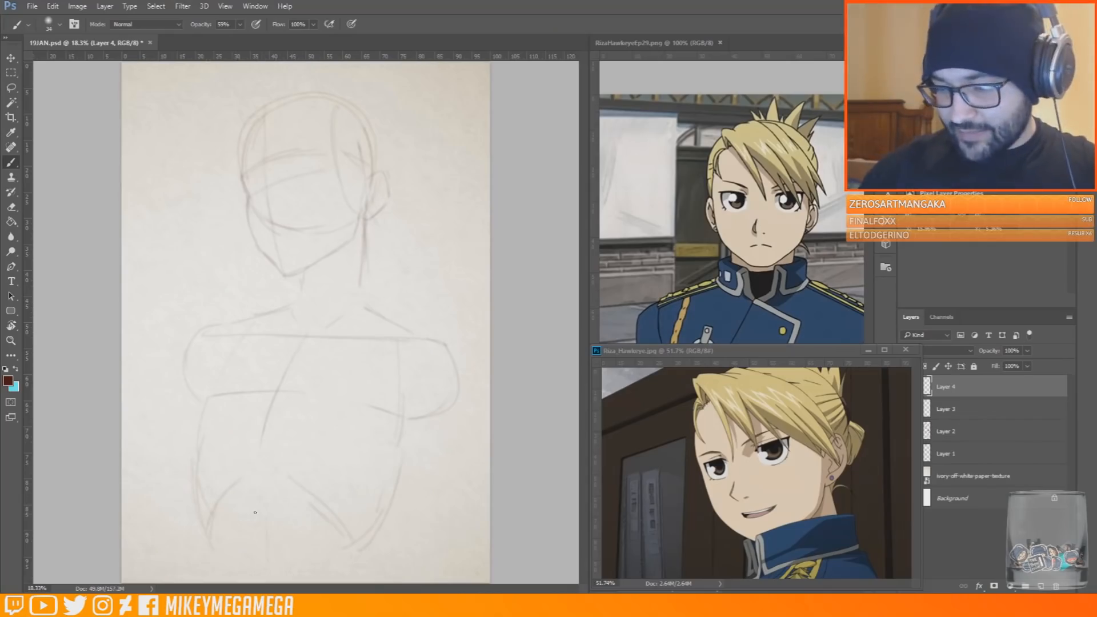
Sketch the outer thigh lines and refine the figure's side, armpit and shoulder contours
{"action": "left_click_drag", "start_coordinate": [207, 535], "coordinate": [210, 574]}
{"action": "left_click_drag", "start_coordinate": [393, 505], "coordinate": [398, 578]}
{"action": "left_click_drag", "start_coordinate": [420, 424], "coordinate": [396, 501]}
{"action": "left_click_drag", "start_coordinate": [409, 397], "coordinate": [399, 424]}
{"action": "left_click_drag", "start_coordinate": [410, 400], "coordinate": [423, 418]}
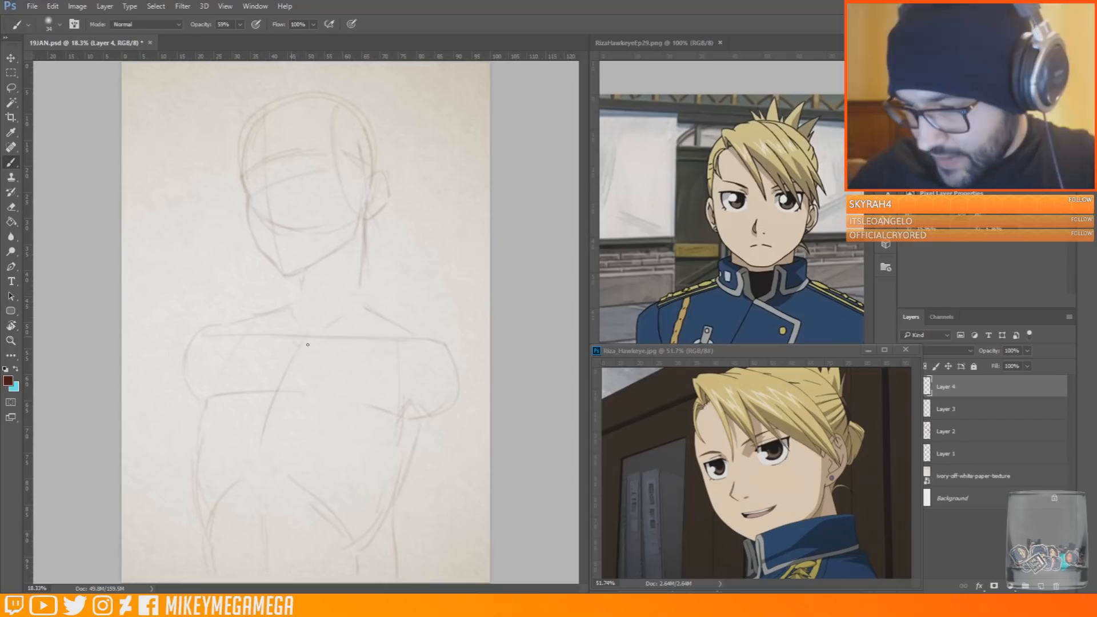
{"action": "left_click_drag", "start_coordinate": [208, 322], "coordinate": [193, 344]}
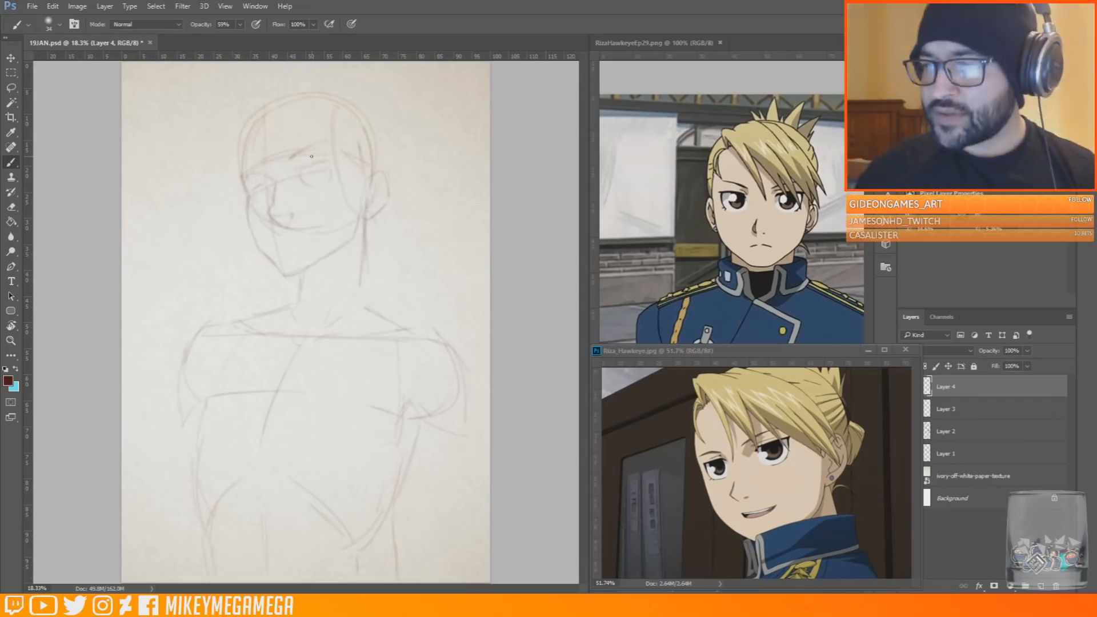
Sketch the eye shape, firm up the face outline and rework the mouth
{"action": "left_click_drag", "start_coordinate": [306, 171], "coordinate": [331, 168]}
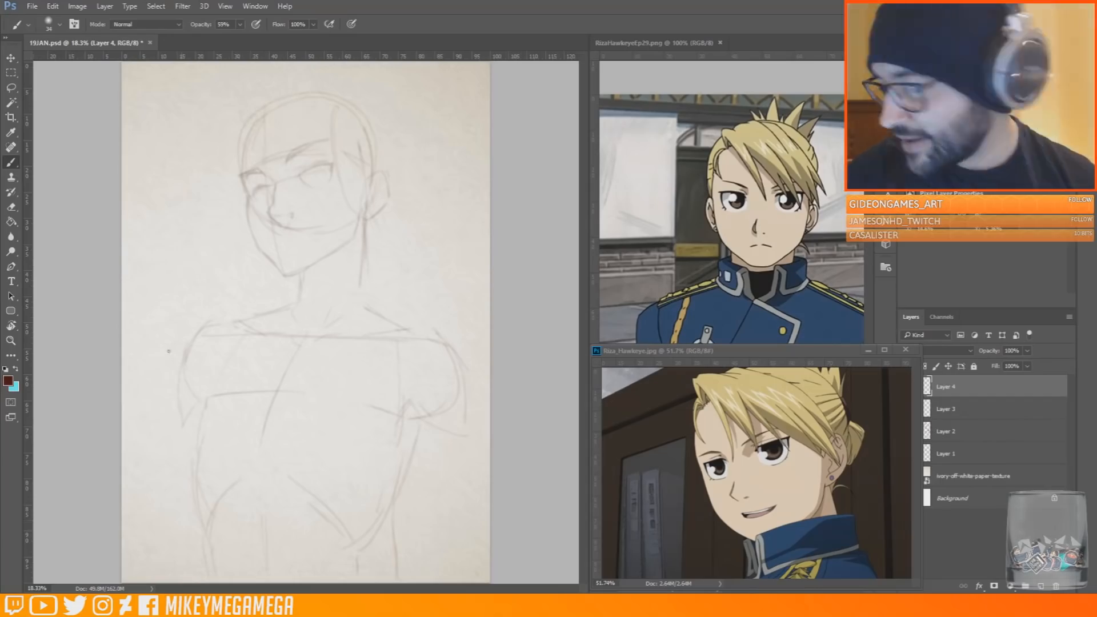
{"action": "left_click_drag", "start_coordinate": [328, 165], "coordinate": [307, 172]}
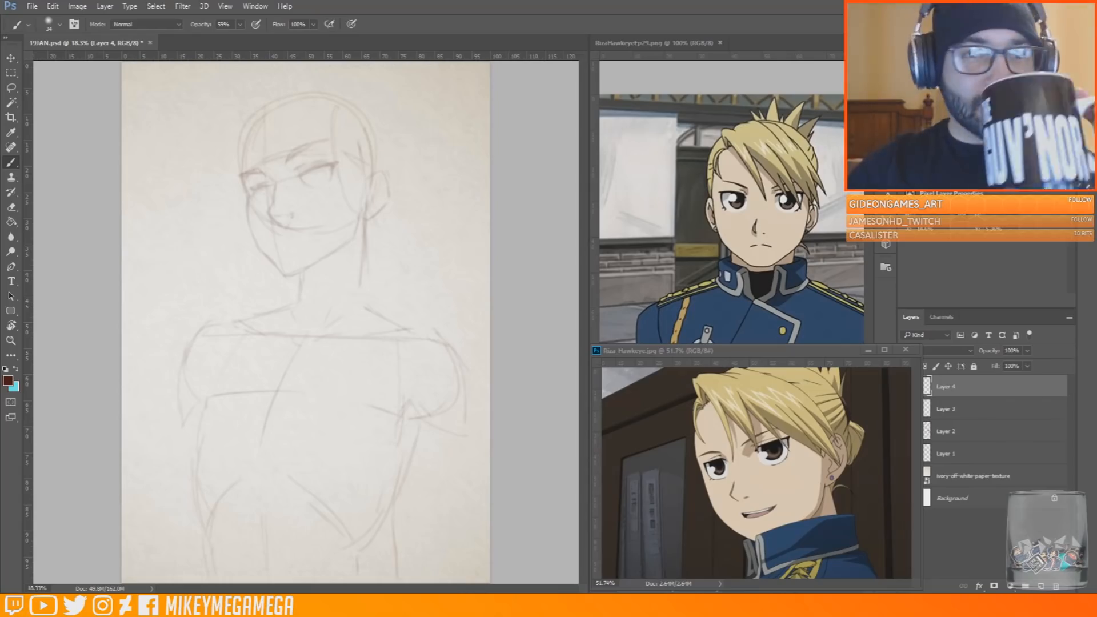
{"action": "mouse_move", "coordinate": [239, 135]}
{"action": "left_mouse_down"}
{"action": "mouse_move", "coordinate": [237, 179]}
{"action": "mouse_move", "coordinate": [280, 274]}
{"action": "mouse_move", "coordinate": [348, 245]}
{"action": "mouse_move", "coordinate": [361, 221]}
{"action": "left_mouse_up"}
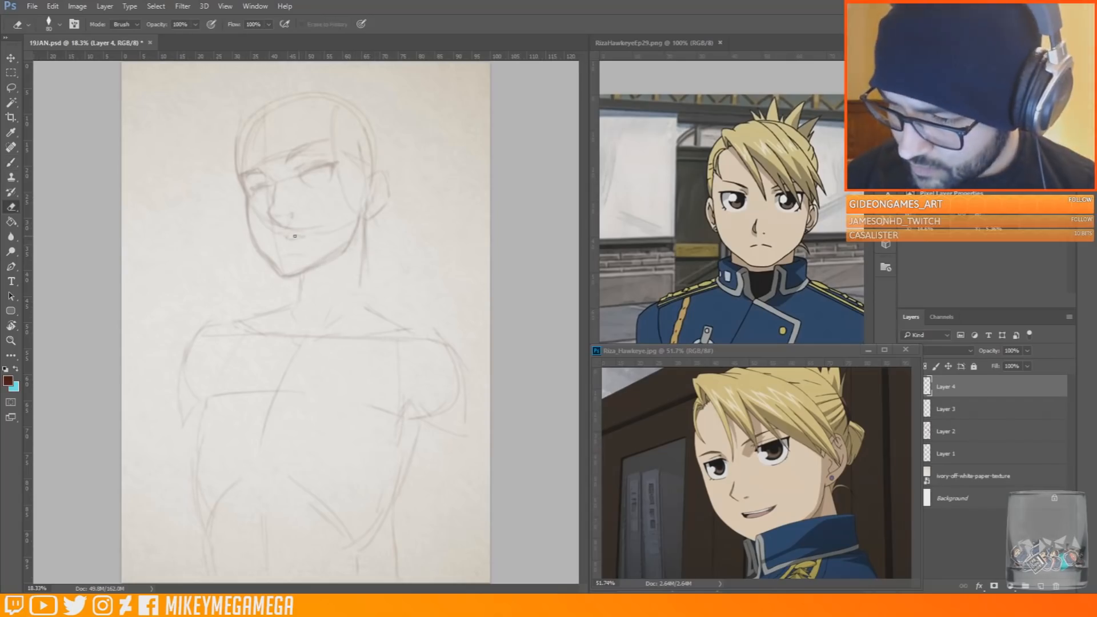
{"action": "left_click_drag", "start_coordinate": [287, 239], "coordinate": [311, 240]}
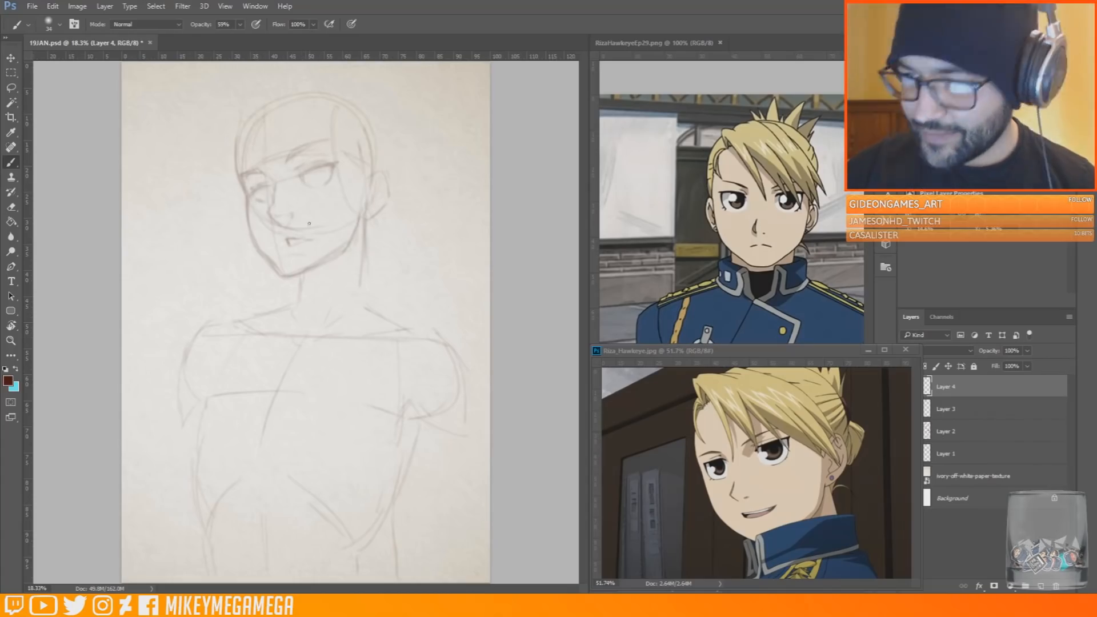
Erase and redraw the jaw and chin outline to refine the face shape
{"action": "key", "text": "e"}
{"action": "left_click_drag", "start_coordinate": [290, 275], "coordinate": [336, 252]}
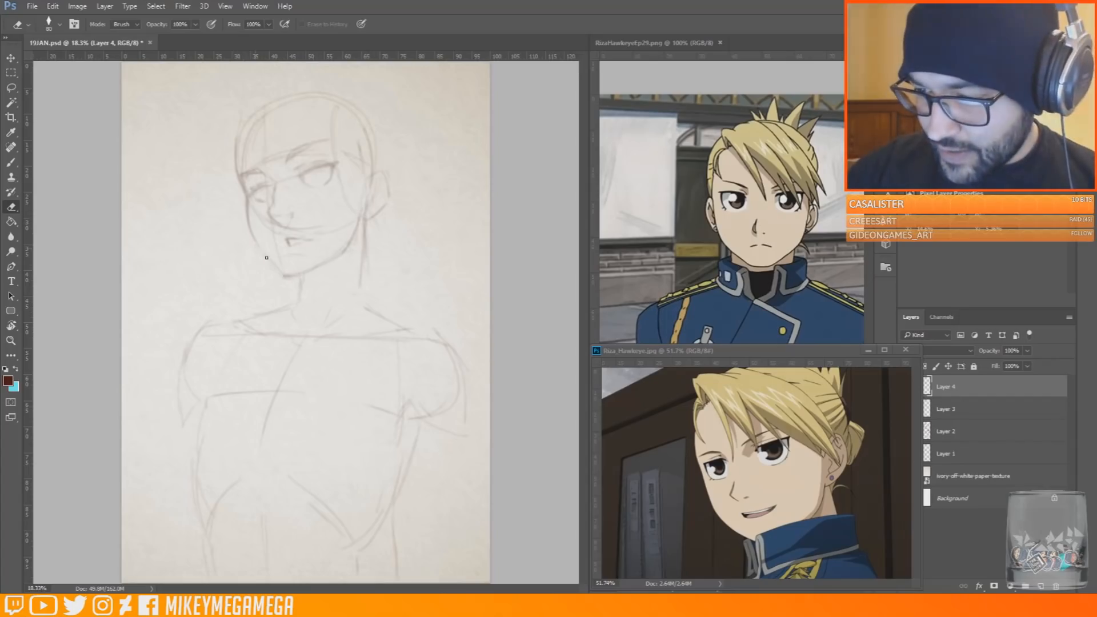
{"action": "key", "text": "b"}
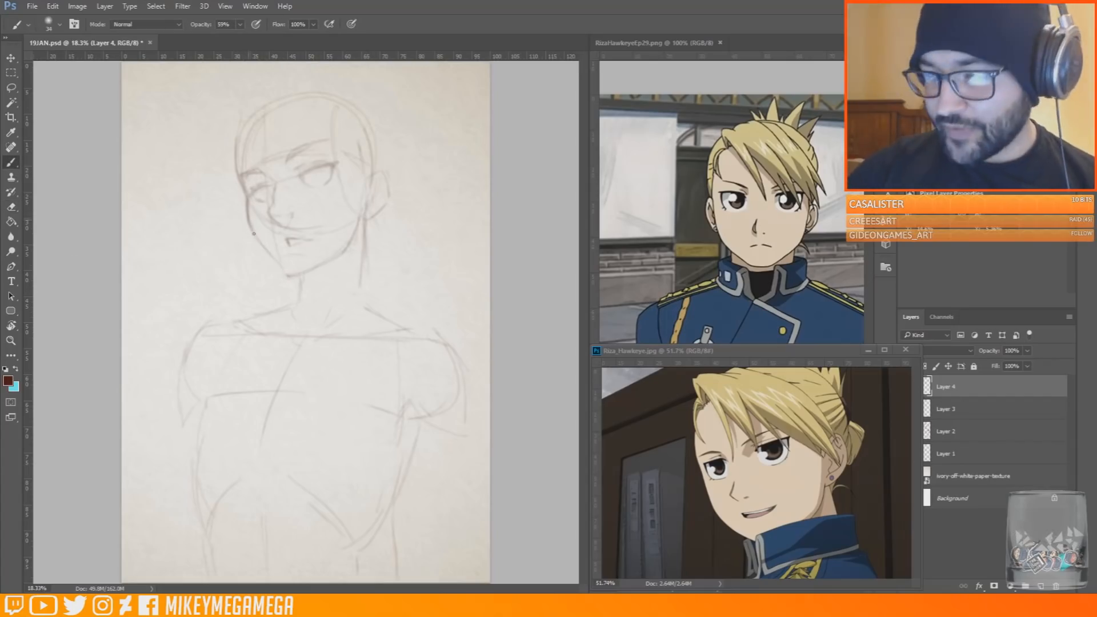
{"action": "key", "text": "e"}
{"action": "left_click_drag", "start_coordinate": [272, 255], "coordinate": [292, 276]}
{"action": "key", "text": "b"}
Sketch a trial construction drawing in the empty space beside the head and undo its strokes
{"action": "mouse_move", "coordinate": [189, 211]}
{"action": "left_mouse_down"}
{"action": "mouse_move", "coordinate": [139, 221]}
{"action": "mouse_move", "coordinate": [150, 329]}
{"action": "left_mouse_up"}
{"action": "left_click_drag", "start_coordinate": [190, 211], "coordinate": [188, 326]}
{"action": "left_click_drag", "start_coordinate": [150, 327], "coordinate": [188, 324]}
{"action": "left_click_drag", "start_coordinate": [152, 245], "coordinate": [154, 255]}
{"action": "mouse_move", "coordinate": [173, 249]}
{"action": "left_mouse_down"}
{"action": "mouse_move", "coordinate": [185, 270]}
{"action": "mouse_move", "coordinate": [186, 252]}
{"action": "left_mouse_up"}
{"action": "mouse_move", "coordinate": [148, 228]}
{"action": "left_mouse_down"}
{"action": "mouse_move", "coordinate": [156, 273]}
{"action": "mouse_move", "coordinate": [165, 182]}
{"action": "mouse_move", "coordinate": [187, 210]}
{"action": "left_mouse_up"}
{"action": "mouse_move", "coordinate": [195, 274]}
{"action": "left_mouse_down"}
{"action": "mouse_move", "coordinate": [235, 265]}
{"action": "mouse_move", "coordinate": [224, 198]}
{"action": "left_mouse_up"}
{"action": "left_click_drag", "start_coordinate": [123, 233], "coordinate": [139, 278]}
{"action": "left_click_drag", "start_coordinate": [228, 273], "coordinate": [197, 322]}
{"action": "left_click_drag", "start_coordinate": [132, 303], "coordinate": [172, 357]}
{"action": "key", "text": "ctrl+alt+z"}
{"action": "key", "text": "ctrl+alt+z"}
{"action": "key", "text": "ctrl+alt+z"}
{"action": "key", "text": "ctrl+alt+z"}
{"action": "key", "text": "ctrl+alt+z"}
{"action": "key", "text": "ctrl+alt+z"}
{"action": "key", "text": "ctrl+alt+z"}
{"action": "key", "text": "ctrl+alt+z"}
{"action": "key", "text": "ctrl+alt+z"}
{"action": "key", "text": "ctrl+alt+z"}
{"action": "key", "text": "ctrl+alt+z"}
{"action": "key", "text": "ctrl+alt+z"}
{"action": "key", "text": "ctrl+alt+z"}
{"action": "key", "text": "ctrl+alt+z"}
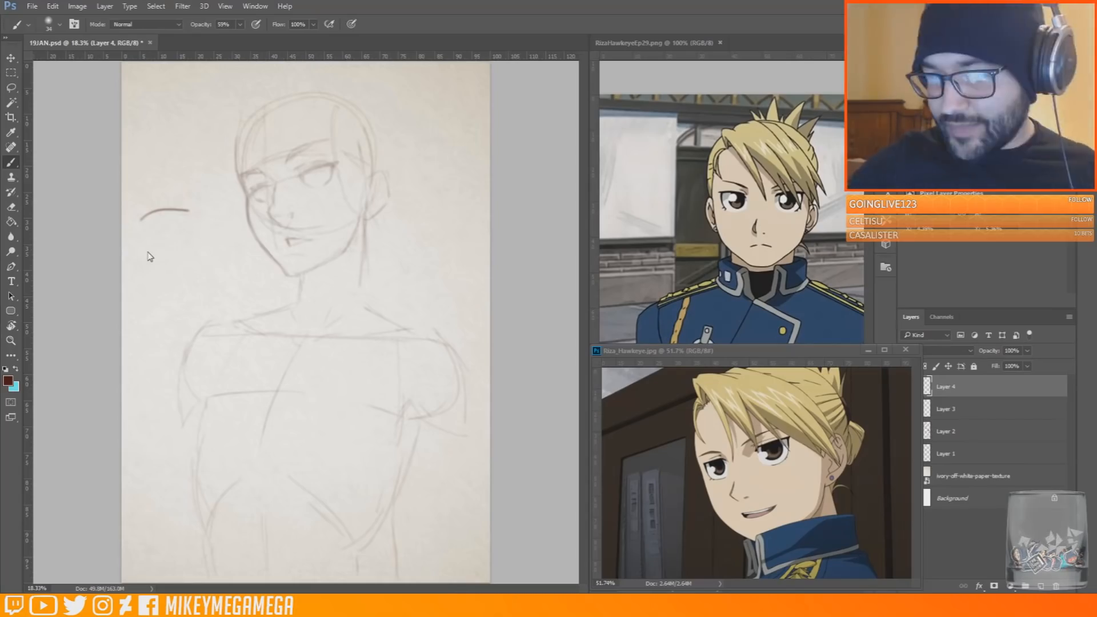
Erase the construction lines around the mouth and cheek and refine the facial features
{"action": "key", "text": "e"}
{"action": "mouse_move", "coordinate": [308, 242]}
{"action": "left_mouse_down"}
{"action": "mouse_move", "coordinate": [290, 242]}
{"action": "mouse_move", "coordinate": [316, 270]}
{"action": "mouse_move", "coordinate": [343, 254]}
{"action": "mouse_move", "coordinate": [359, 224]}
{"action": "left_mouse_up"}
{"action": "key", "text": "b"}
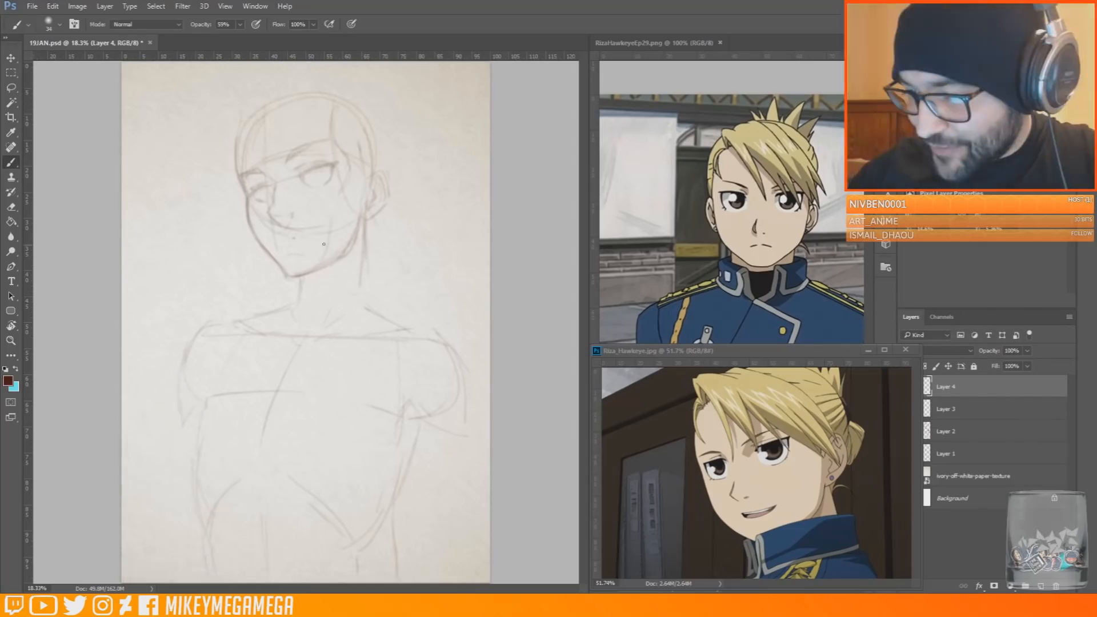
{"action": "key", "text": "e"}
{"action": "key", "text": "b"}
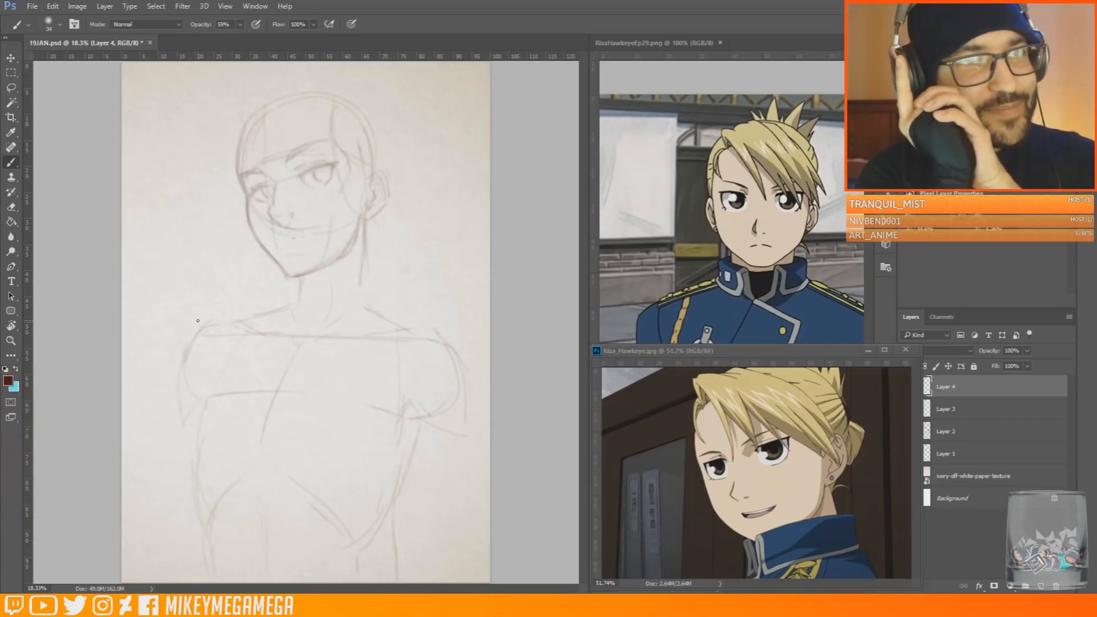
Rough in a raised hand with a long upright form beside the face on a new layer
{"action": "key", "text": "ctrl+shift+alt+n"}
{"action": "left_click_drag", "start_coordinate": [289, 279], "coordinate": [288, 314]}
{"action": "mouse_move", "coordinate": [251, 247]}
{"action": "left_mouse_down"}
{"action": "mouse_move", "coordinate": [232, 257]}
{"action": "mouse_move", "coordinate": [245, 312]}
{"action": "left_mouse_up"}
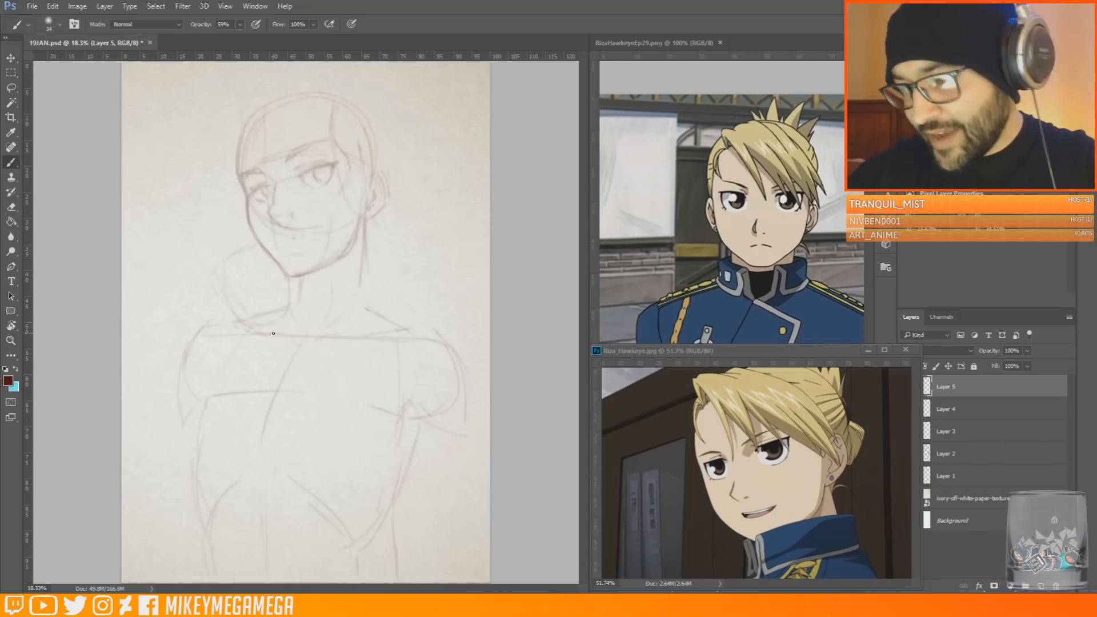
{"action": "left_click_drag", "start_coordinate": [307, 394], "coordinate": [316, 428]}
{"action": "left_click_drag", "start_coordinate": [287, 307], "coordinate": [290, 327]}
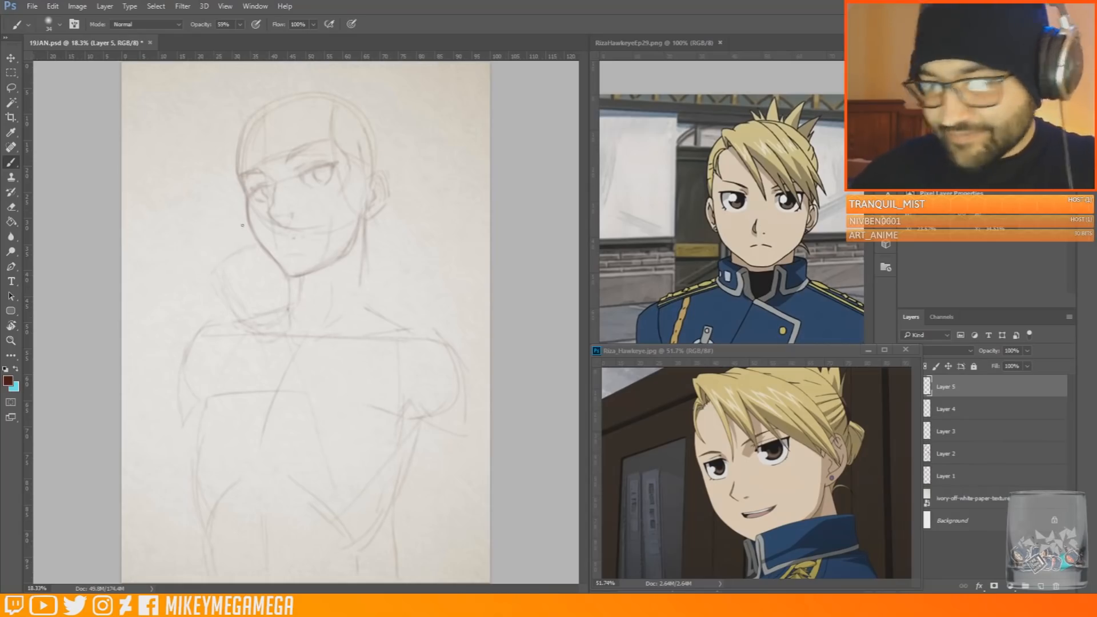
{"action": "mouse_move", "coordinate": [233, 194]}
{"action": "left_mouse_down"}
{"action": "mouse_move", "coordinate": [219, 214]}
{"action": "mouse_move", "coordinate": [225, 112]}
{"action": "left_mouse_up"}
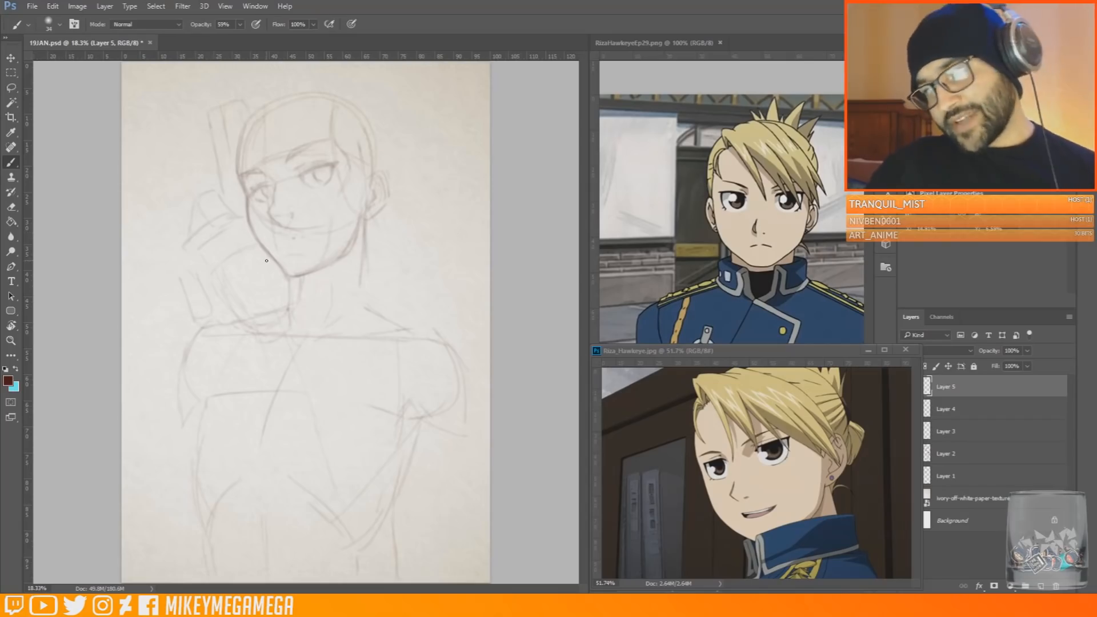
Shift the Riza_Hawkeye.jpg window clear of the layer list and hide Layer 5 with the hand sketch
{"action": "left_click_drag", "start_coordinate": [829, 351], "coordinate": [791, 349]}
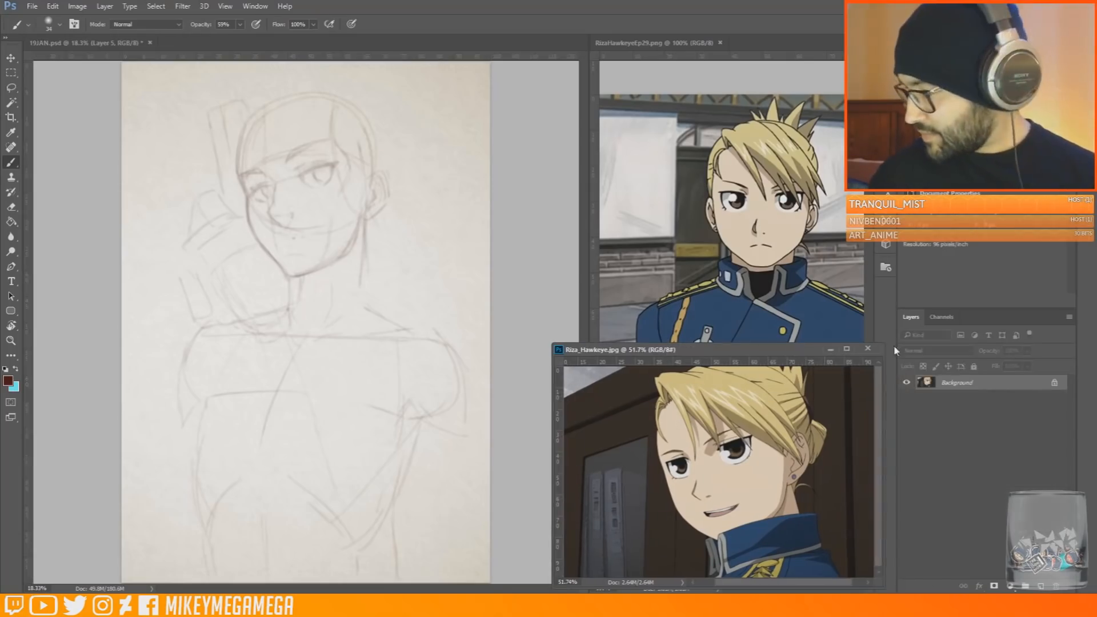
{"action": "left_click", "coordinate": [532, 343]}
{"action": "left_click", "coordinate": [908, 387]}
Sketch the swept fringe, the crown and the outer hair outline around the head on Layer 4
{"action": "left_click", "coordinate": [966, 409]}
{"action": "mouse_move", "coordinate": [250, 87]}
{"action": "left_mouse_down"}
{"action": "mouse_move", "coordinate": [264, 127]}
{"action": "mouse_move", "coordinate": [246, 167]}
{"action": "mouse_move", "coordinate": [279, 155]}
{"action": "left_mouse_up"}
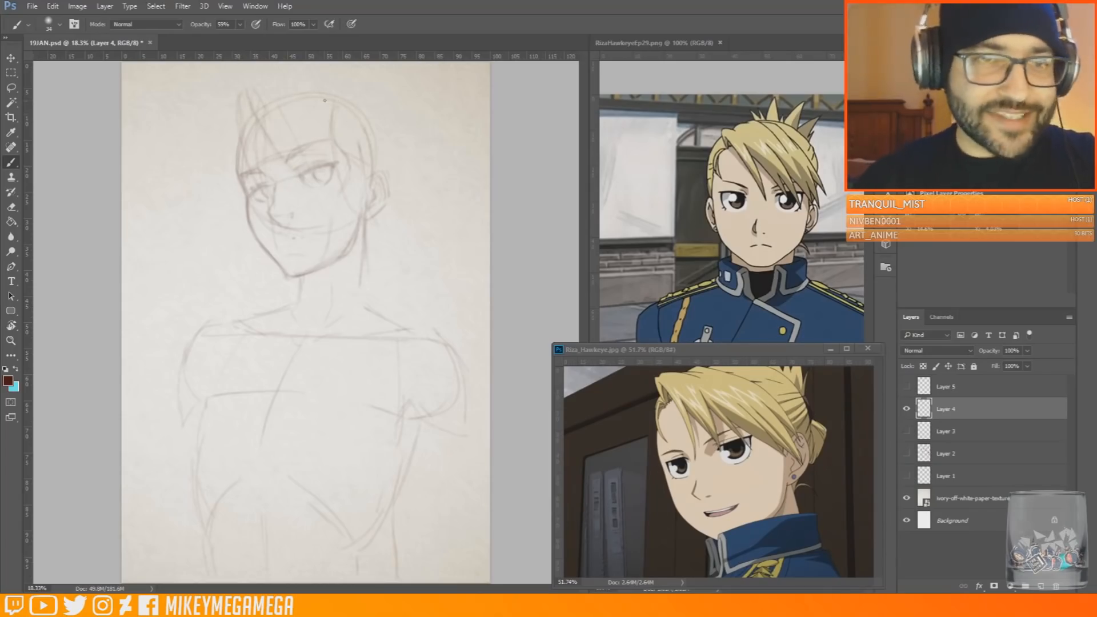
{"action": "left_click_drag", "start_coordinate": [292, 102], "coordinate": [315, 129]}
{"action": "mouse_move", "coordinate": [278, 80]}
{"action": "left_mouse_down"}
{"action": "mouse_move", "coordinate": [357, 96]}
{"action": "mouse_move", "coordinate": [397, 139]}
{"action": "mouse_move", "coordinate": [388, 106]}
{"action": "mouse_move", "coordinate": [384, 167]}
{"action": "left_mouse_up"}
{"action": "left_click_drag", "start_coordinate": [324, 74], "coordinate": [394, 112]}
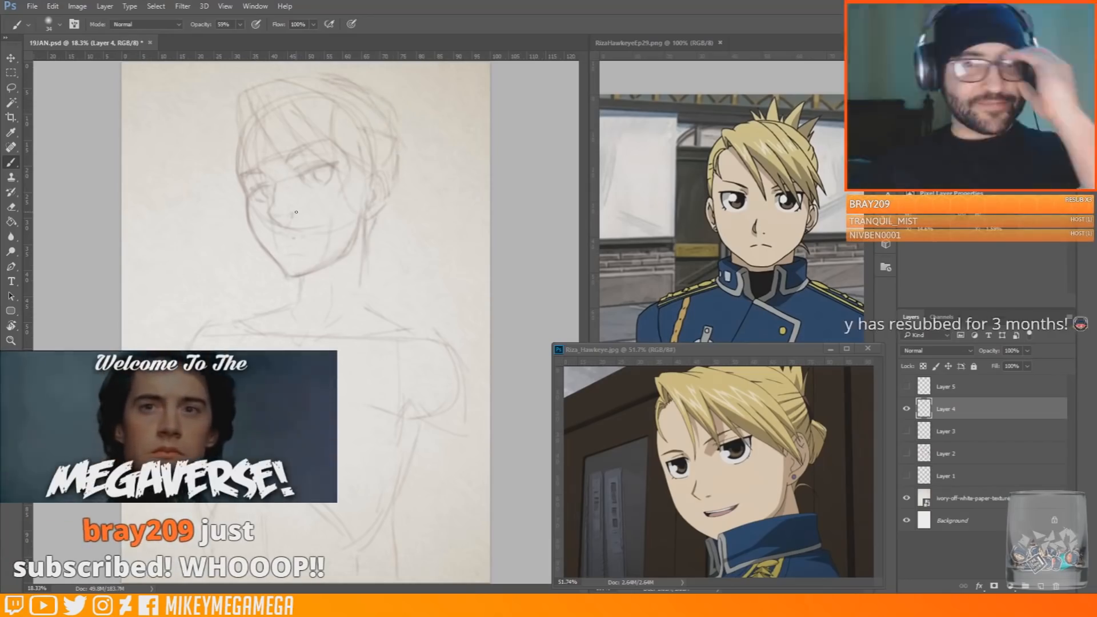
{"action": "left_click_drag", "start_coordinate": [230, 128], "coordinate": [225, 178]}
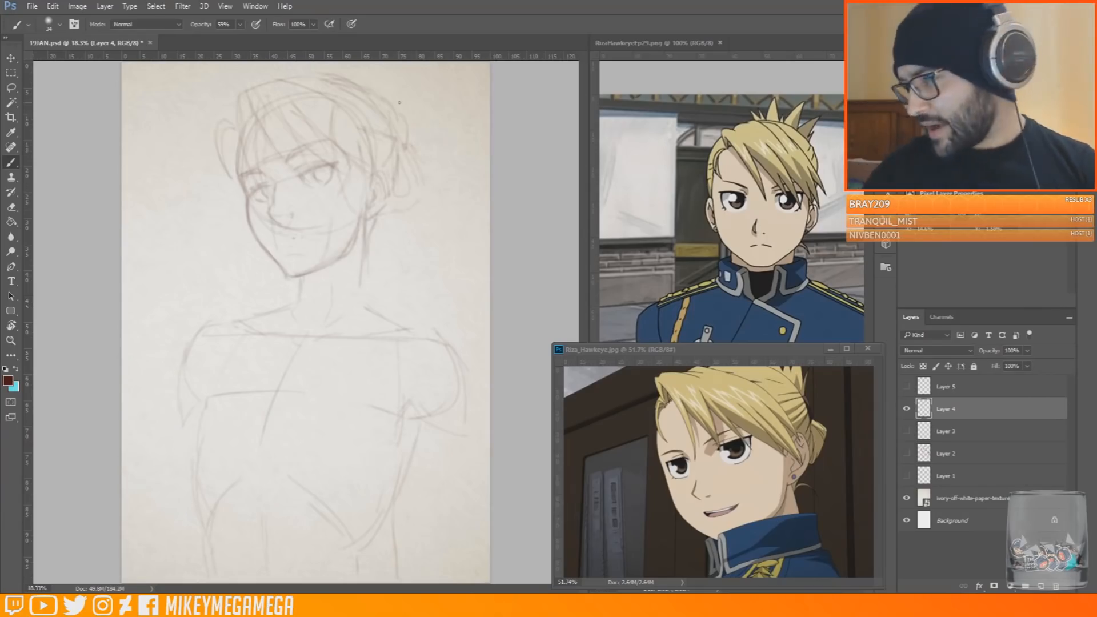
Sketch the spiky tufts of pinned-up hair behind the head and the stand-up collar around the neck
{"action": "mouse_move", "coordinate": [400, 115]}
{"action": "left_mouse_down"}
{"action": "mouse_move", "coordinate": [383, 145]}
{"action": "mouse_move", "coordinate": [392, 78]}
{"action": "mouse_move", "coordinate": [422, 95]}
{"action": "left_mouse_up"}
{"action": "left_click_drag", "start_coordinate": [452, 105], "coordinate": [426, 142]}
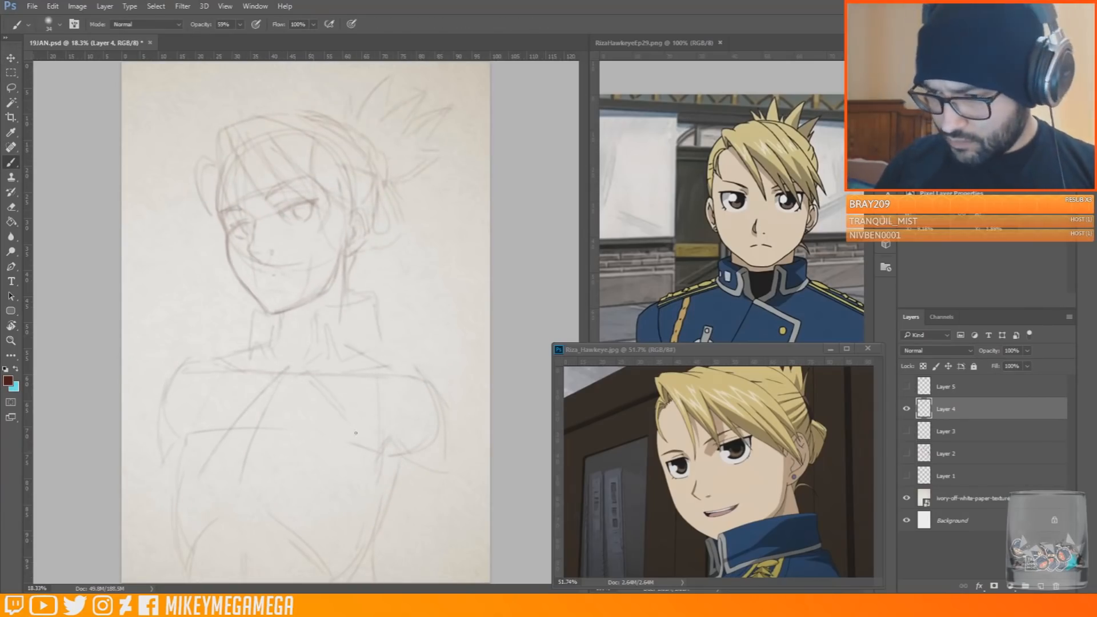
Hide Layer 4 and rough in a new head, neck, shoulders and torso in light construction lines on a new layer
{"action": "left_click", "coordinate": [906, 408]}
{"action": "left_click", "coordinate": [1041, 586]}
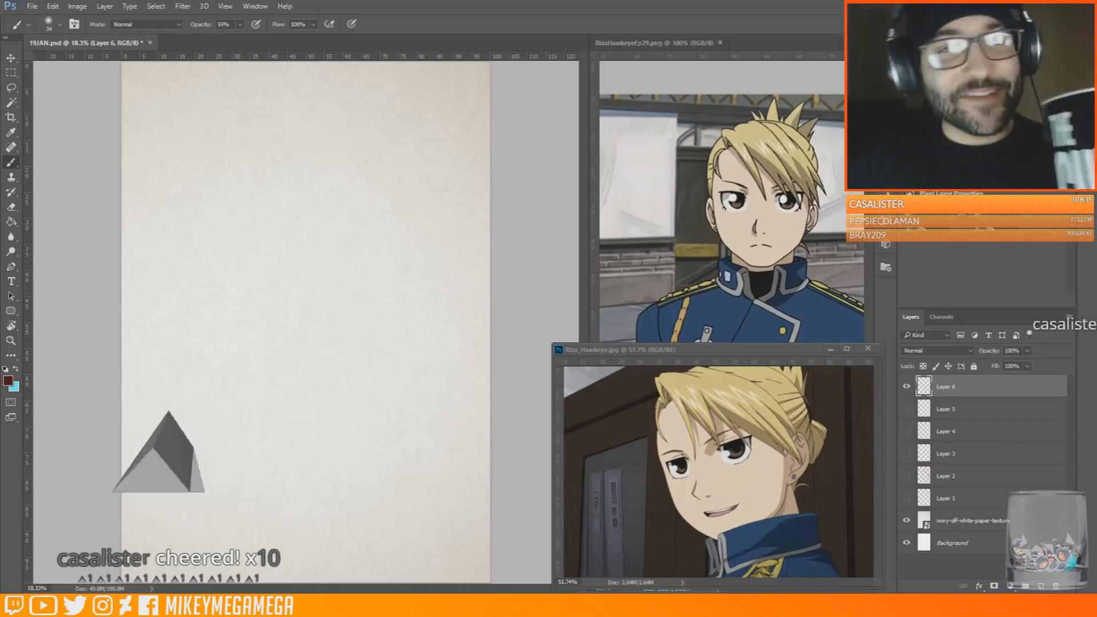
{"action": "left_click_drag", "start_coordinate": [309, 137], "coordinate": [342, 167]}
{"action": "mouse_move", "coordinate": [226, 154]}
{"action": "left_mouse_down"}
{"action": "mouse_move", "coordinate": [208, 181]}
{"action": "mouse_move", "coordinate": [275, 284]}
{"action": "left_mouse_up"}
{"action": "left_click_drag", "start_coordinate": [312, 139], "coordinate": [326, 272]}
{"action": "left_click_drag", "start_coordinate": [313, 144], "coordinate": [342, 229]}
{"action": "left_click_drag", "start_coordinate": [291, 150], "coordinate": [325, 263]}
{"action": "left_click_drag", "start_coordinate": [216, 167], "coordinate": [237, 273]}
{"action": "left_click_drag", "start_coordinate": [354, 313], "coordinate": [391, 301]}
{"action": "mouse_move", "coordinate": [251, 317]}
{"action": "left_mouse_down"}
{"action": "mouse_move", "coordinate": [227, 459]}
{"action": "mouse_move", "coordinate": [268, 538]}
{"action": "left_mouse_up"}
{"action": "left_click_drag", "start_coordinate": [365, 303], "coordinate": [434, 305]}
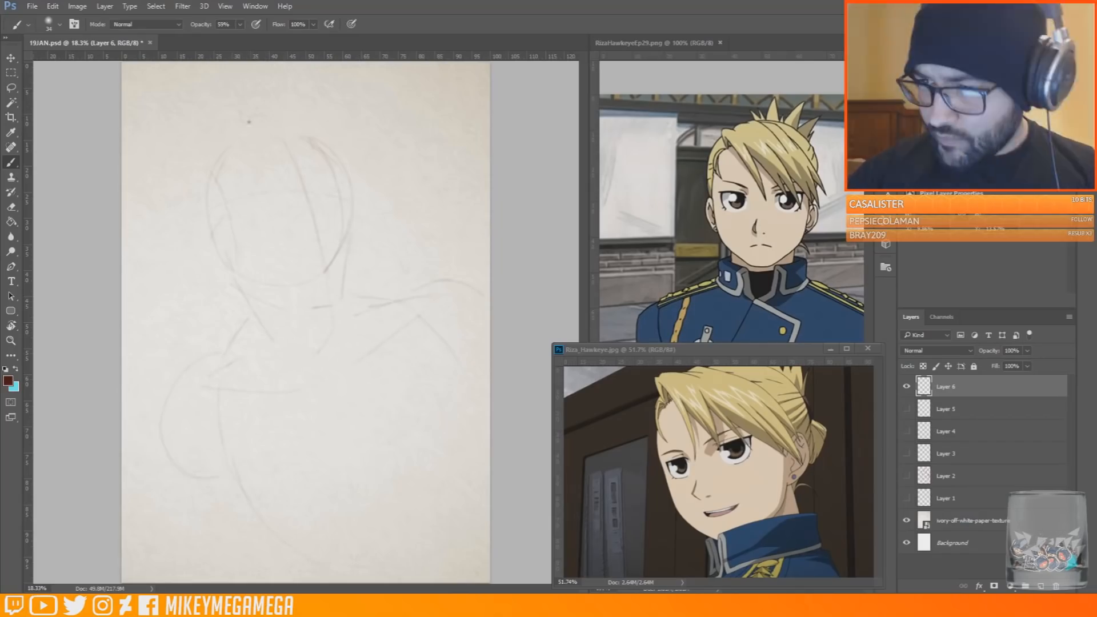
Place the eyes and brow line, and sketch the skull curve, ear and jawline of the new head
{"action": "left_click_drag", "start_coordinate": [249, 122], "coordinate": [284, 141]}
{"action": "left_click_drag", "start_coordinate": [272, 204], "coordinate": [269, 226]}
{"action": "left_click_drag", "start_coordinate": [321, 199], "coordinate": [322, 215]}
{"action": "left_click_drag", "start_coordinate": [349, 198], "coordinate": [352, 183]}
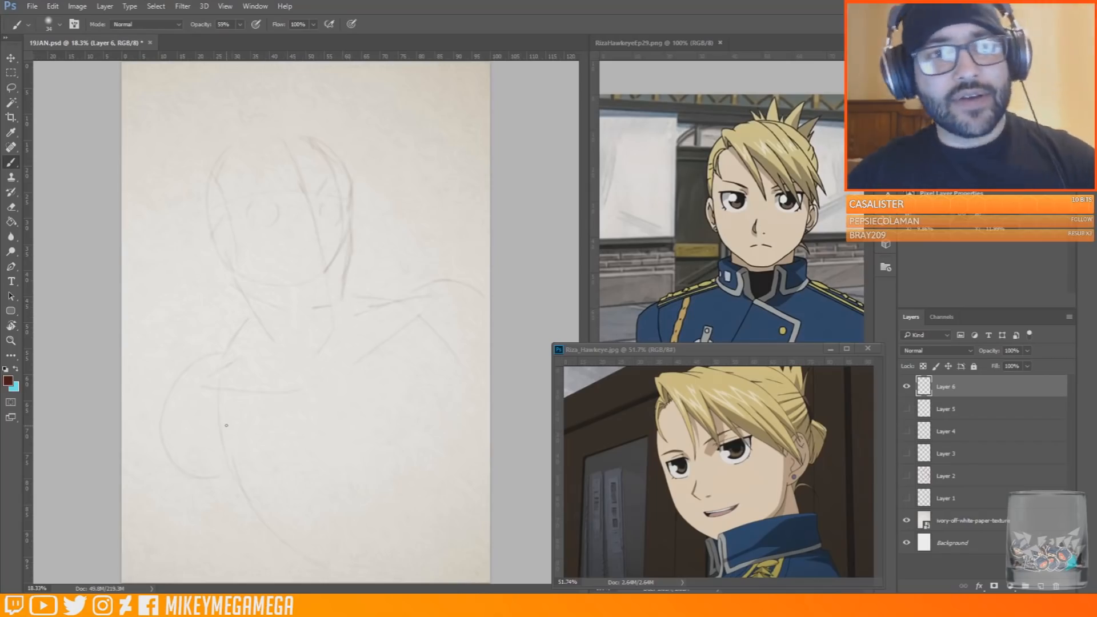
{"action": "mouse_move", "coordinate": [222, 256]}
{"action": "left_mouse_down"}
{"action": "mouse_move", "coordinate": [234, 280]}
{"action": "mouse_move", "coordinate": [325, 310]}
{"action": "left_mouse_up"}
{"action": "mouse_move", "coordinate": [213, 235]}
{"action": "left_mouse_down"}
{"action": "mouse_move", "coordinate": [192, 240]}
{"action": "mouse_move", "coordinate": [210, 152]}
{"action": "mouse_move", "coordinate": [263, 130]}
{"action": "left_mouse_up"}
{"action": "left_click_drag", "start_coordinate": [278, 182], "coordinate": [330, 171]}
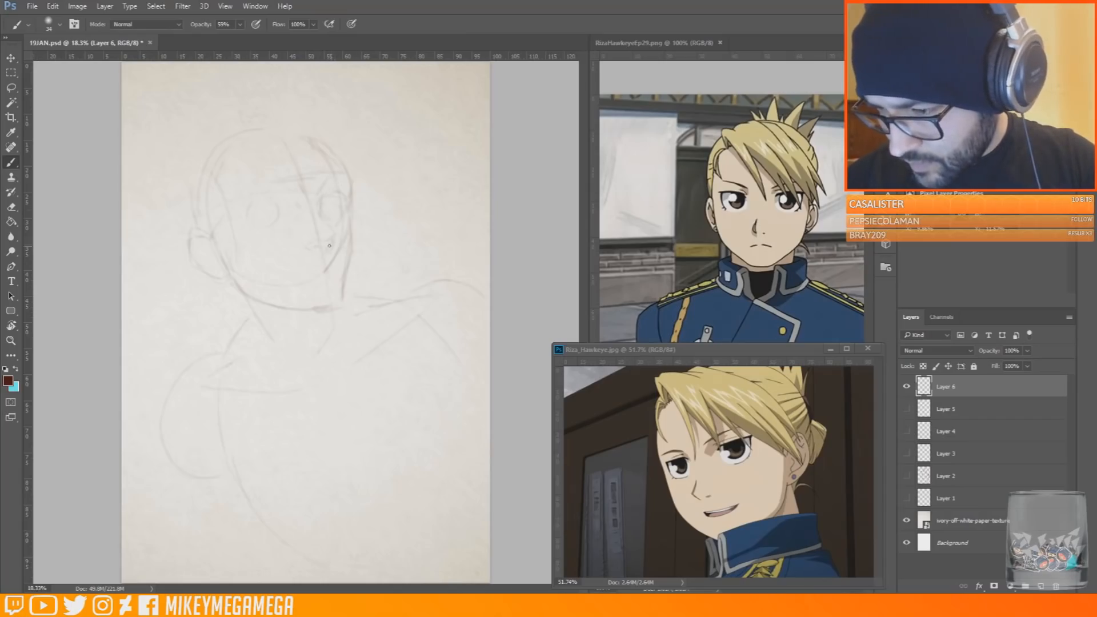
Draw the outlines, lashes and frowning eyebrows of both eyes, cleaning up stray lines
{"action": "mouse_move", "coordinate": [248, 209]}
{"action": "left_mouse_down"}
{"action": "mouse_move", "coordinate": [269, 200]}
{"action": "mouse_move", "coordinate": [282, 212]}
{"action": "mouse_move", "coordinate": [232, 213]}
{"action": "mouse_move", "coordinate": [266, 226]}
{"action": "left_mouse_up"}
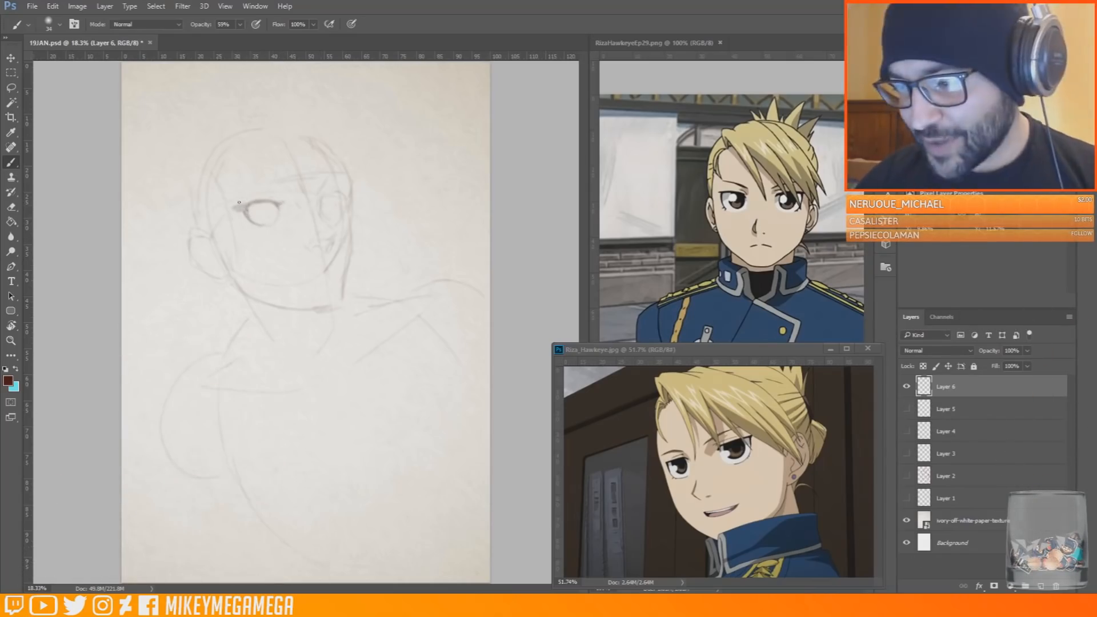
{"action": "mouse_move", "coordinate": [250, 203]}
{"action": "left_mouse_down"}
{"action": "mouse_move", "coordinate": [236, 208]}
{"action": "mouse_move", "coordinate": [278, 188]}
{"action": "left_mouse_up"}
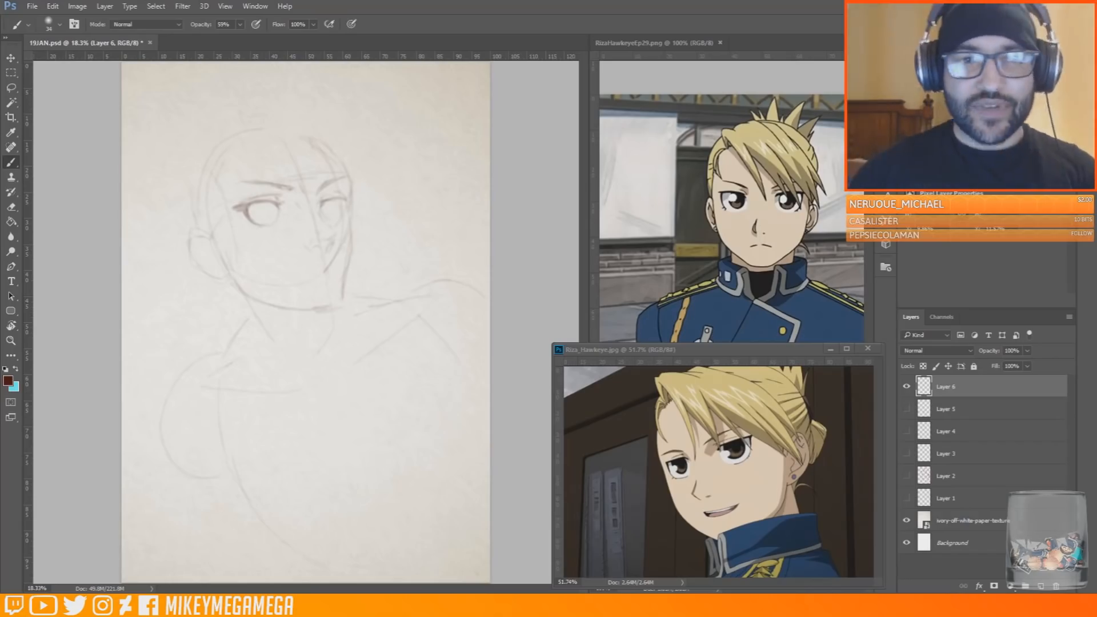
{"action": "left_click_drag", "start_coordinate": [338, 220], "coordinate": [342, 201]}
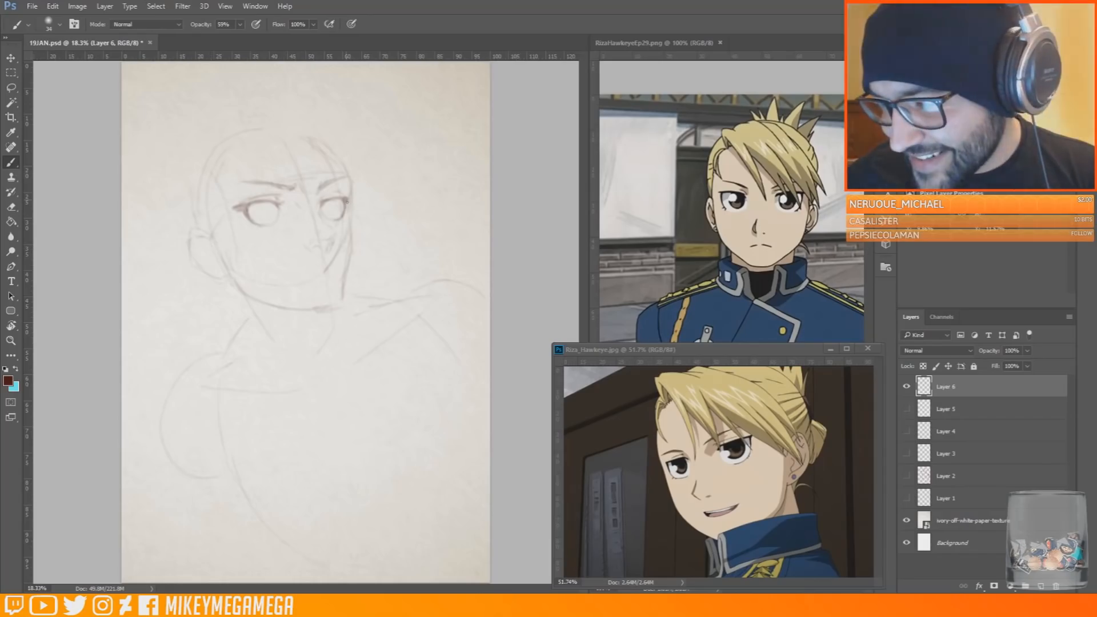
{"action": "key", "text": "e"}
{"action": "key", "text": "b"}
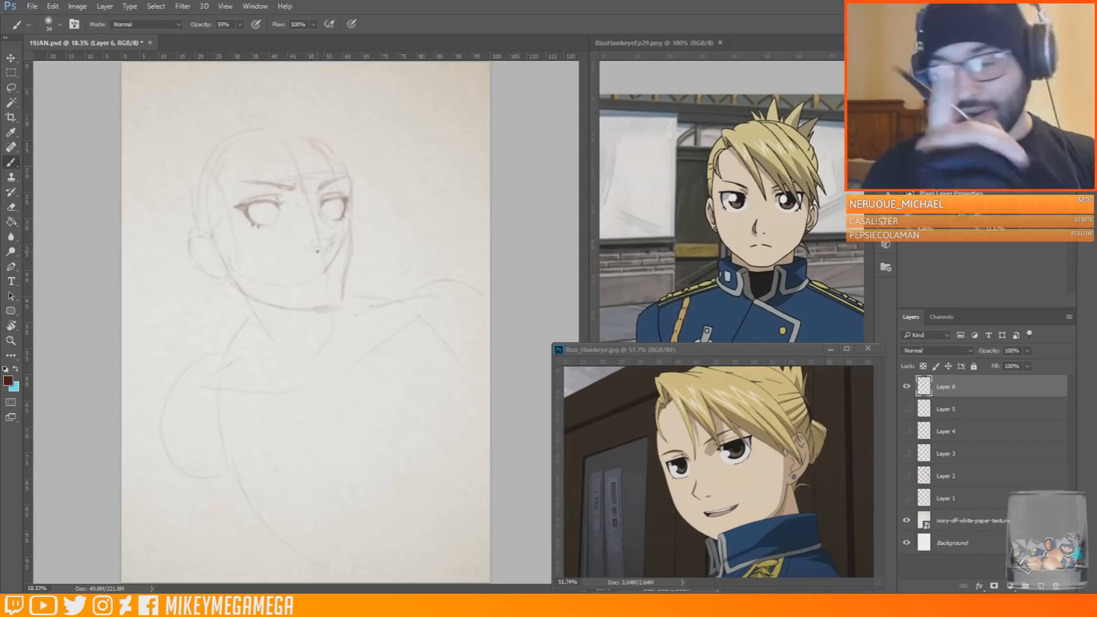
Define the nose bridge, tip and nostril, undoing the stray stroke across the cheek, and save the document
{"action": "left_click_drag", "start_coordinate": [318, 191], "coordinate": [315, 205]}
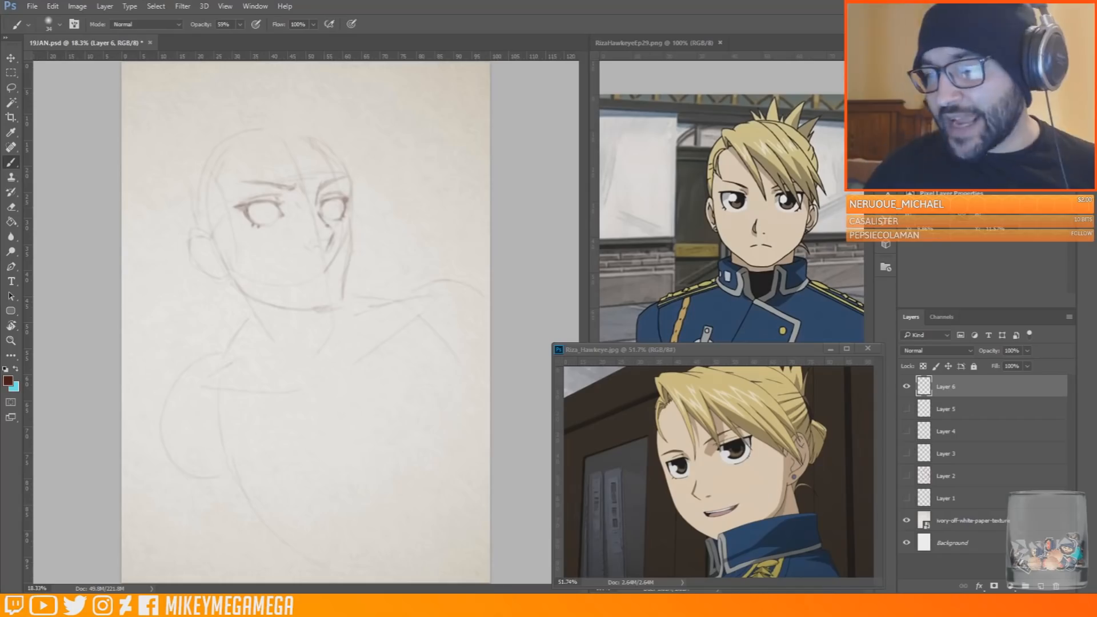
{"action": "left_click_drag", "start_coordinate": [306, 248], "coordinate": [389, 267]}
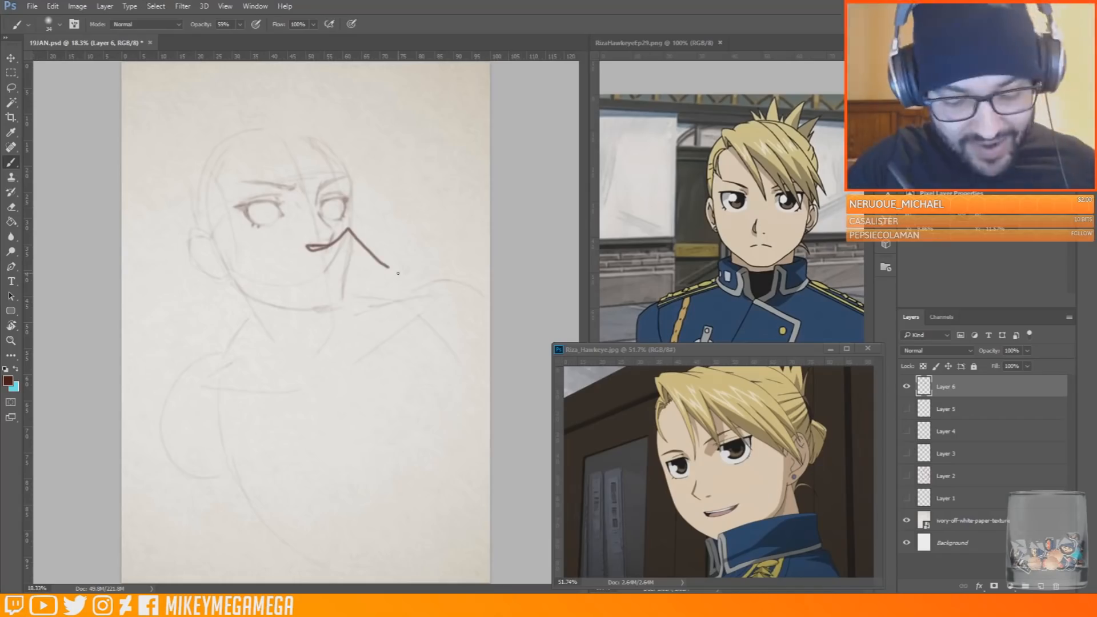
{"action": "key", "text": "ctrl+z"}
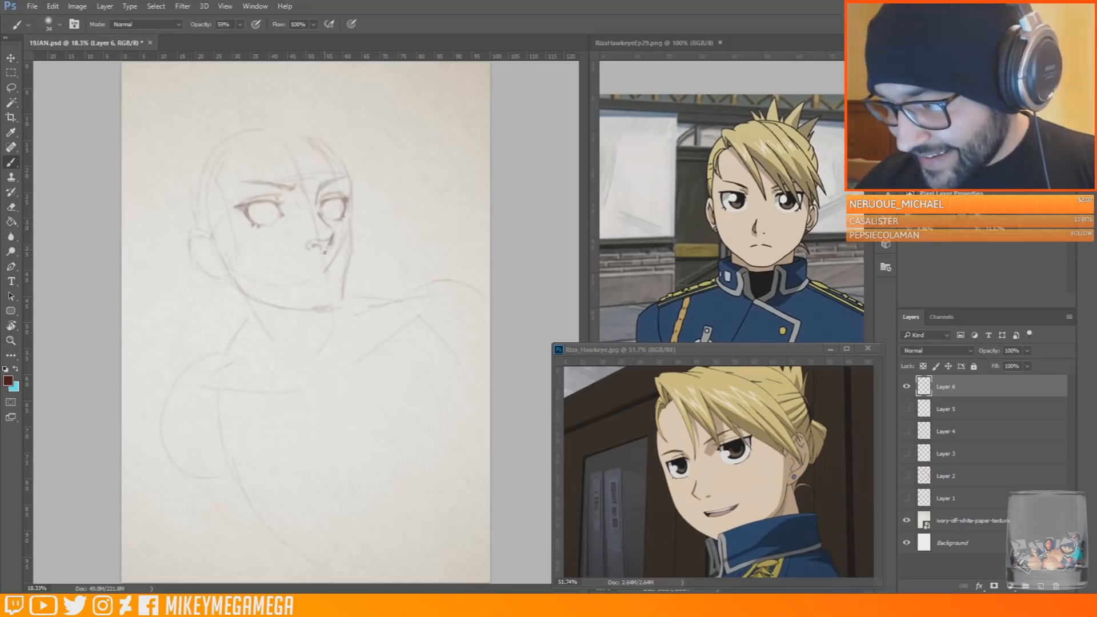
{"action": "key", "text": "ctrl+s"}
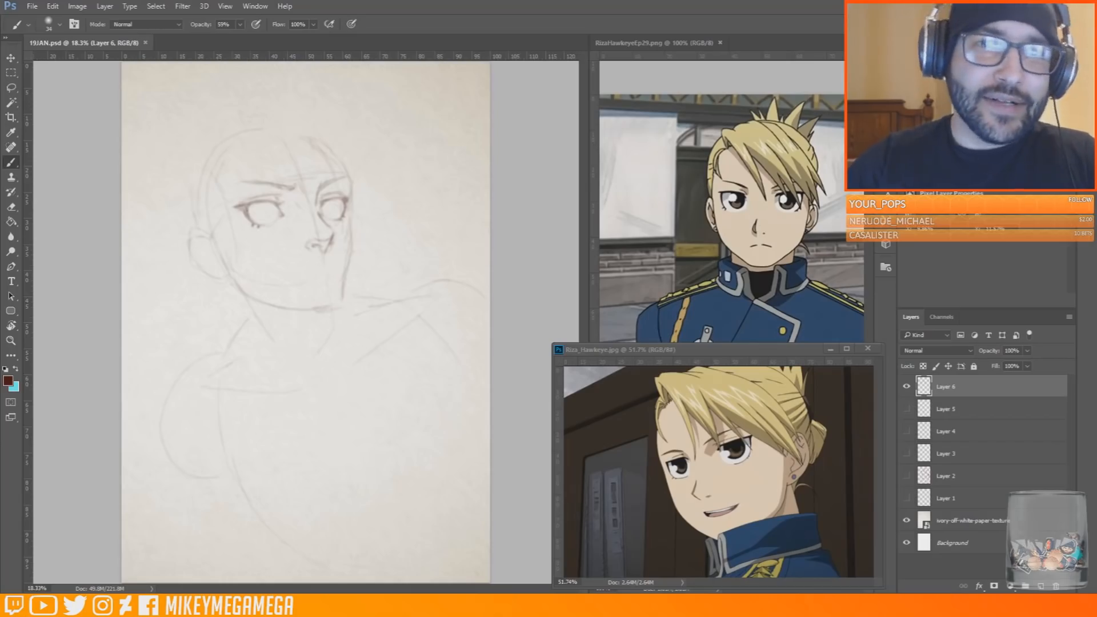
Draw the irises and pupils in both eyes and darken the upper lash lines
{"action": "left_click", "coordinate": [71, 274]}
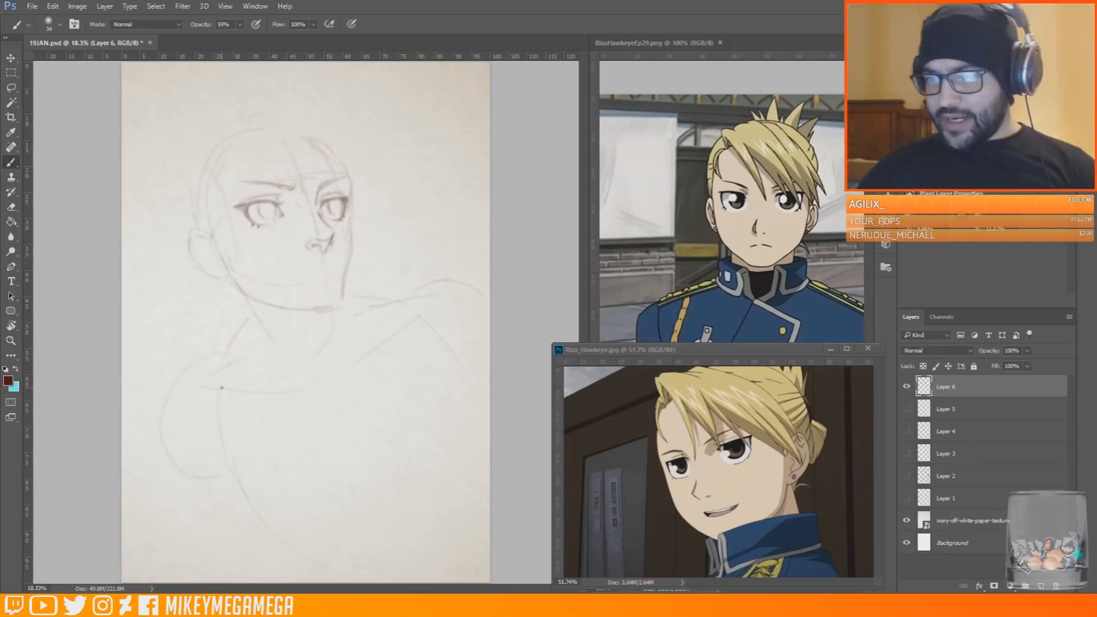
{"action": "key", "text": "v"}
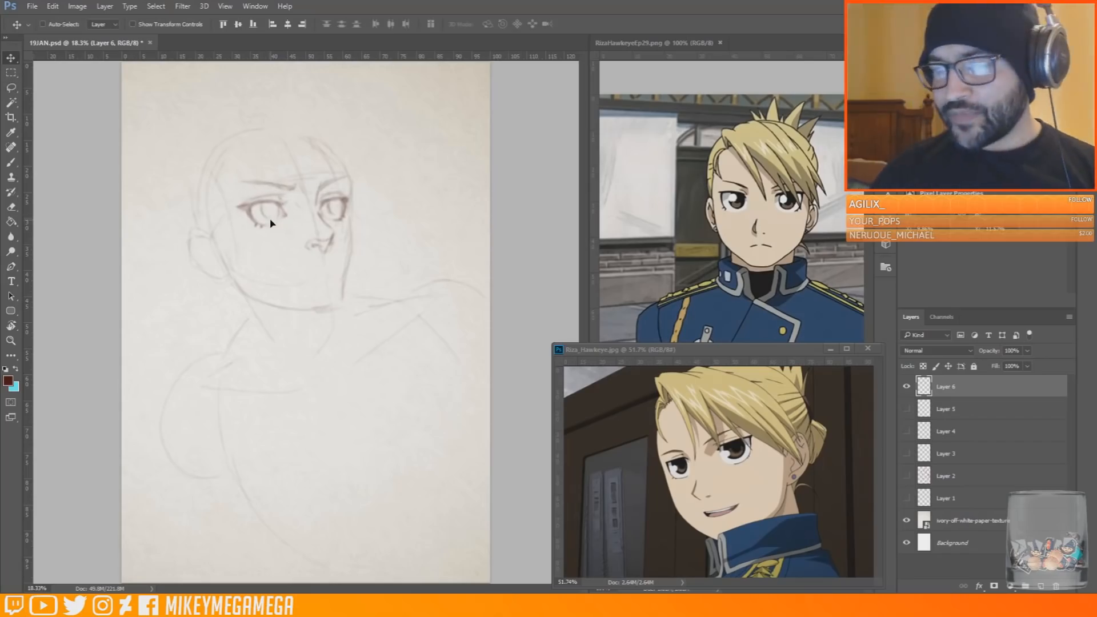
{"action": "key", "text": "b"}
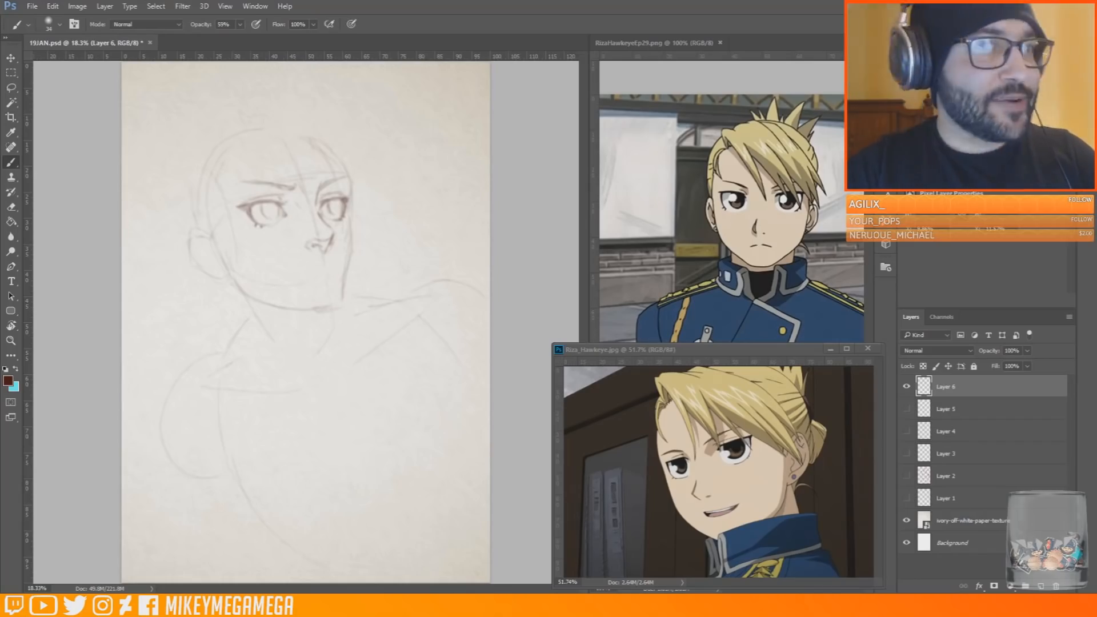
{"action": "left_click_drag", "start_coordinate": [0, 137], "coordinate": [84, 135]}
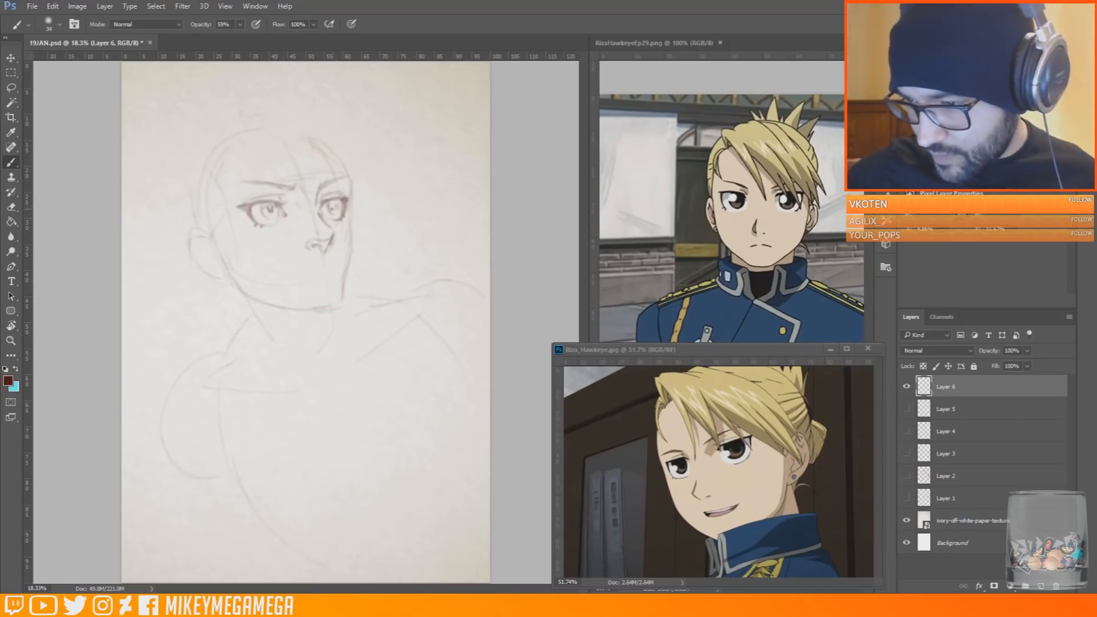
{"action": "key", "text": "e"}
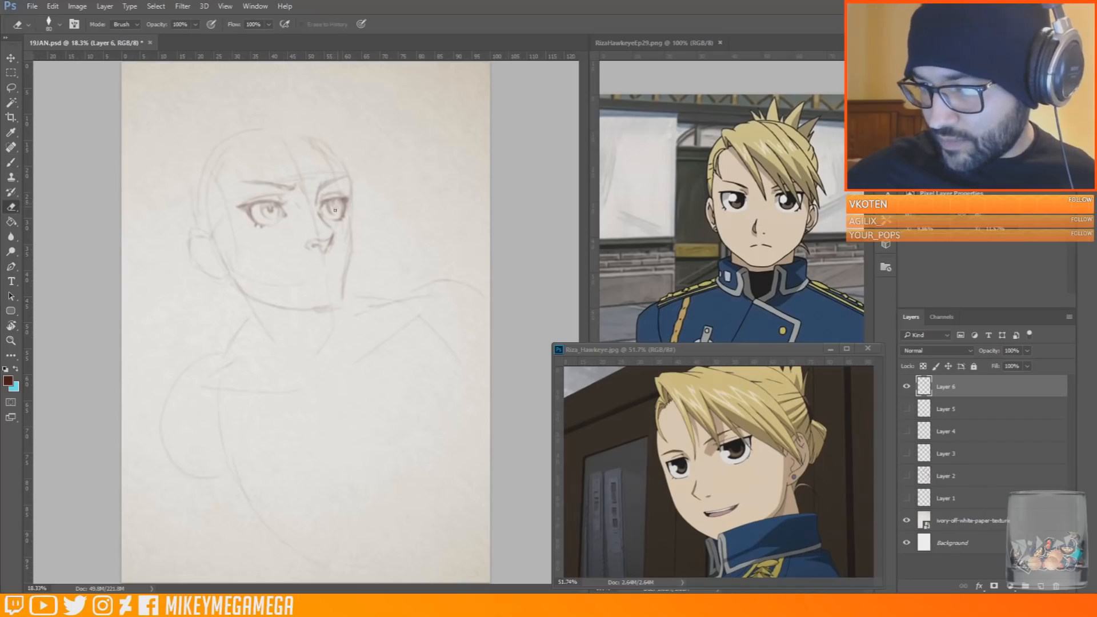
{"action": "key", "text": "b"}
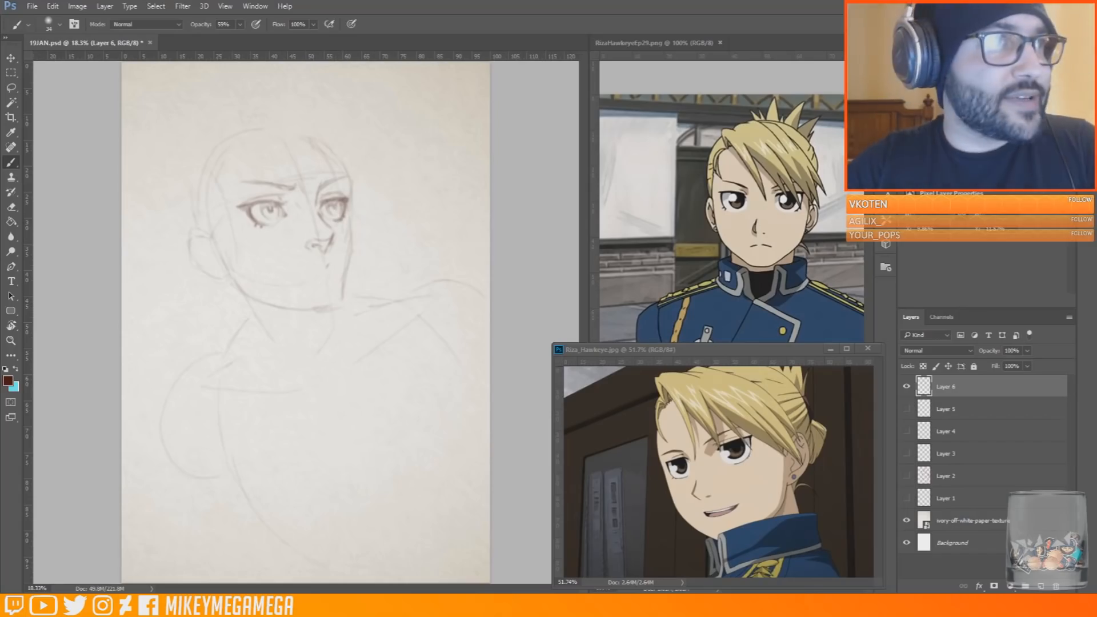
Close the blank tab in the web browser and minimize the browser window
{"action": "left_click_drag", "start_coordinate": [1, 75], "coordinate": [86, 74]}
{"action": "left_click", "coordinate": [85, 76]}
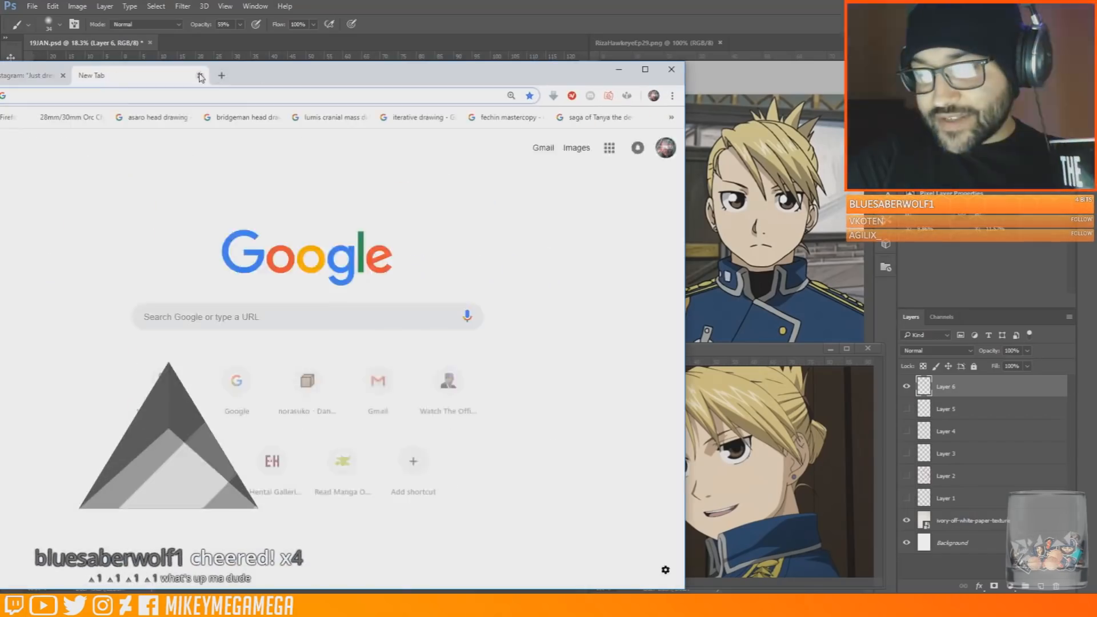
{"action": "left_click", "coordinate": [198, 76]}
{"action": "left_click", "coordinate": [619, 70]}
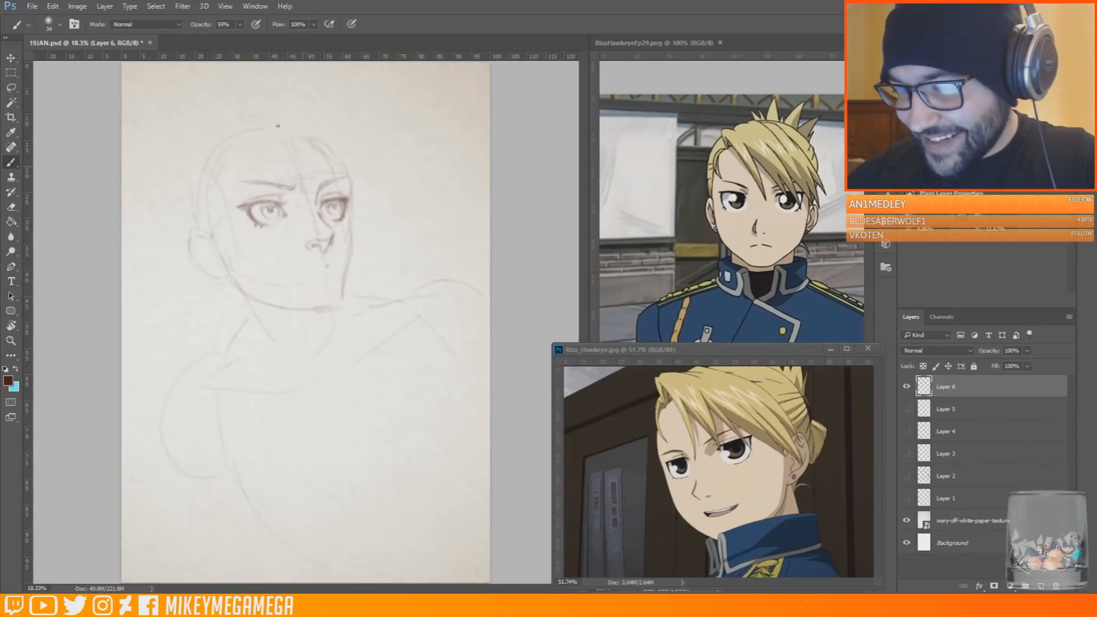
Sketch a higher crown line over the skull and draw the line of the closed mouth
{"action": "mouse_move", "coordinate": [208, 155]}
{"action": "left_mouse_down"}
{"action": "mouse_move", "coordinate": [255, 122]}
{"action": "mouse_move", "coordinate": [318, 128]}
{"action": "left_mouse_up"}
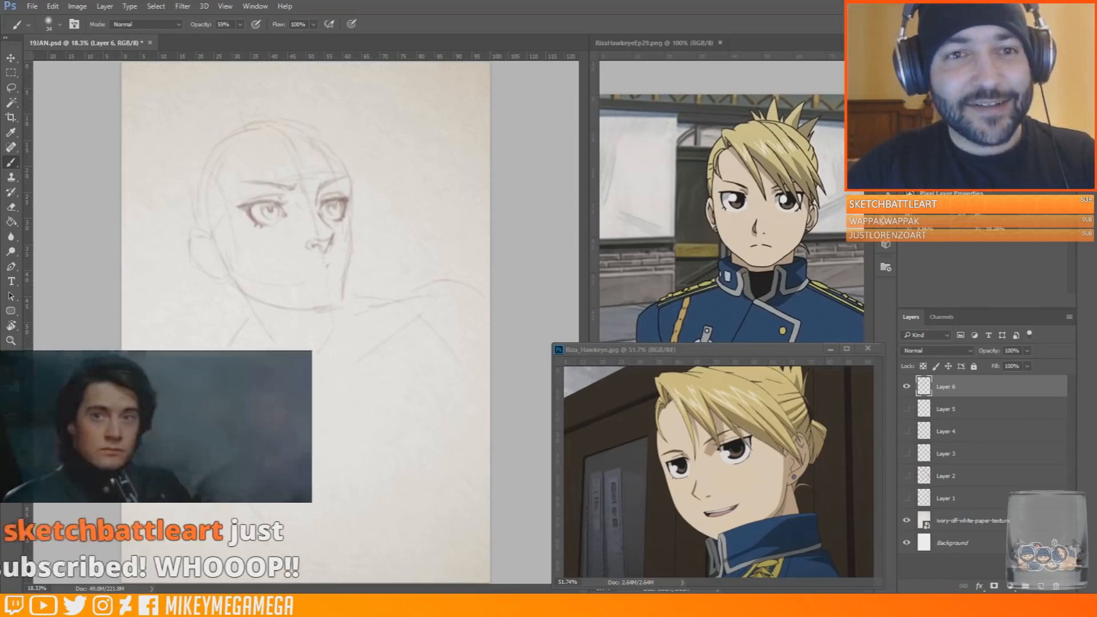
{"action": "key", "text": "e"}
{"action": "key", "text": "b"}
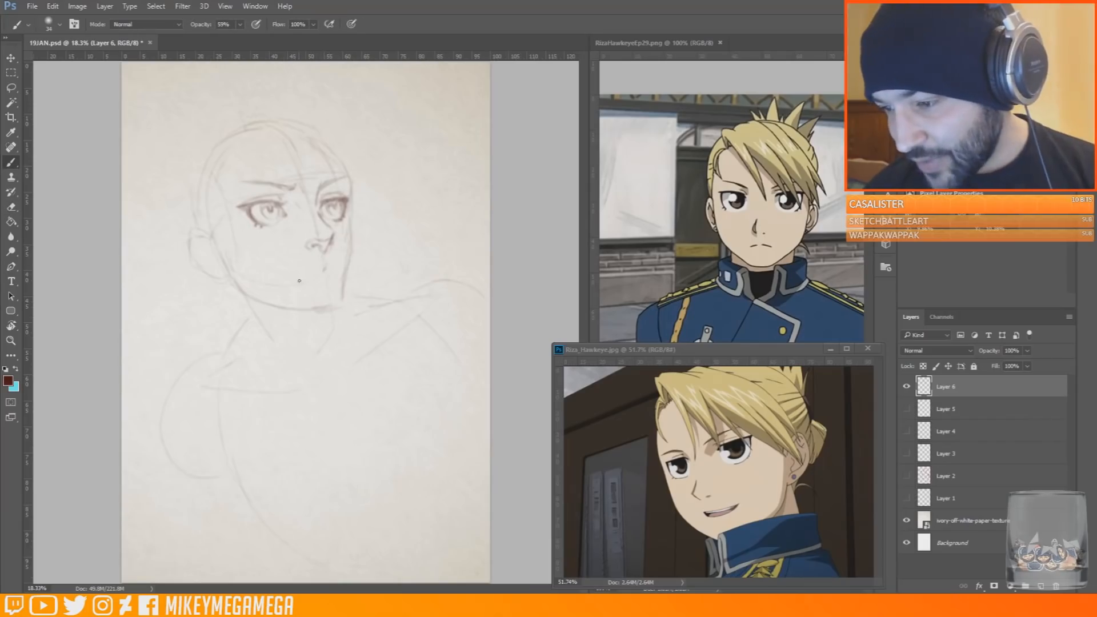
{"action": "left_click_drag", "start_coordinate": [297, 279], "coordinate": [306, 276]}
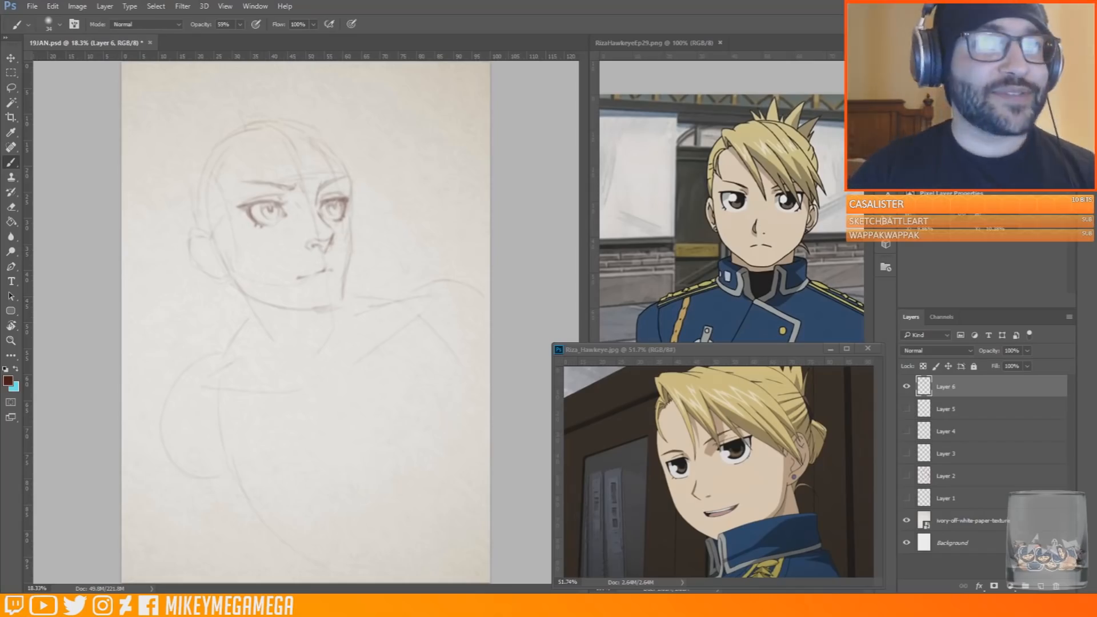
Switch to the web browser and look through the ink drawings posted in an artist's Instagram gallery
{"action": "left_click_drag", "start_coordinate": [1096, 62], "coordinate": [258, 48]}
{"action": "scroll", "coordinate": [478, 269], "scroll_direction": "down", "scroll_amount": 6}
{"action": "scroll", "coordinate": [463, 269], "scroll_direction": "up", "scroll_amount": 1}
{"action": "left_click", "coordinate": [450, 269]}
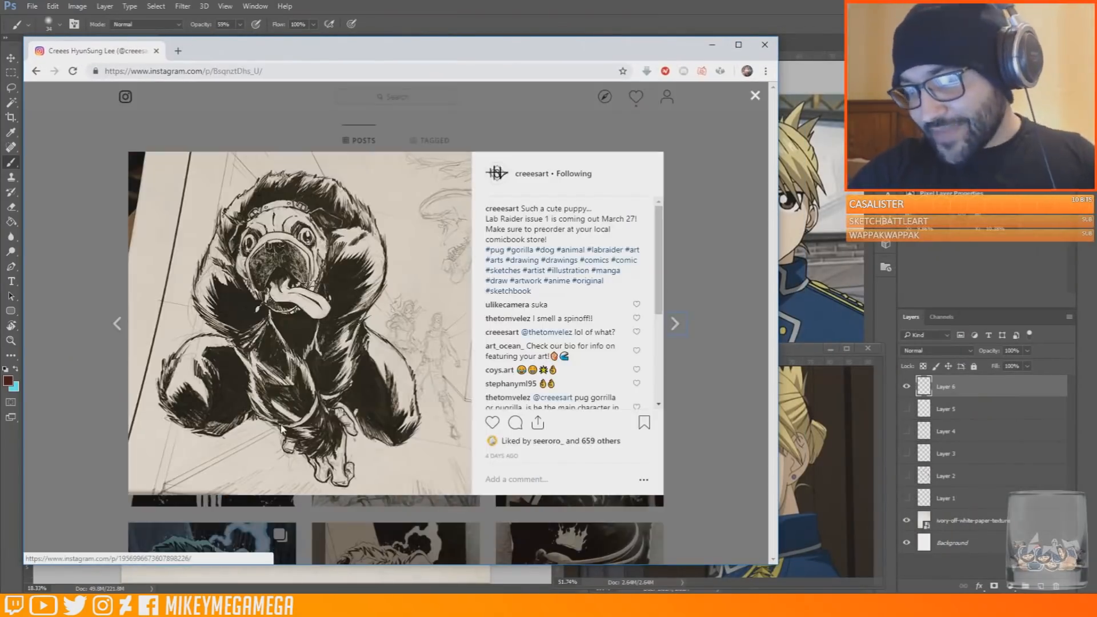
{"action": "left_click", "coordinate": [709, 183]}
{"action": "scroll", "coordinate": [421, 217], "scroll_direction": "down", "scroll_amount": 3}
{"action": "left_click", "coordinate": [416, 214]}
{"action": "left_click", "coordinate": [708, 228]}
{"action": "left_click", "coordinate": [283, 278]}
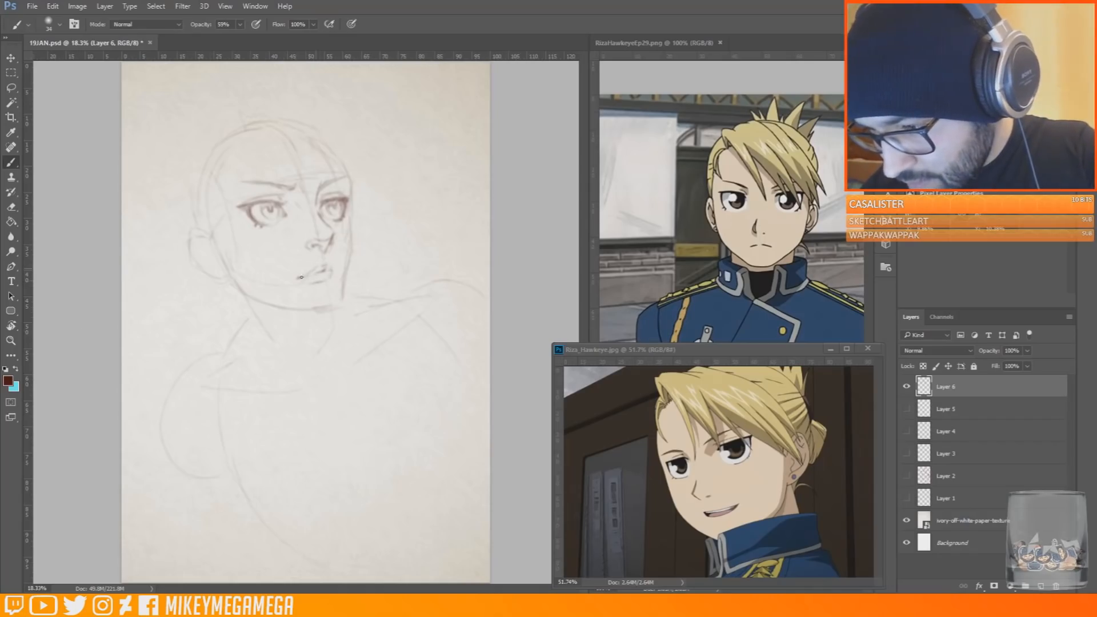
Erase the heavy lower jaw line and redraw the chin with a short stroke under the lips
{"action": "key", "text": "e"}
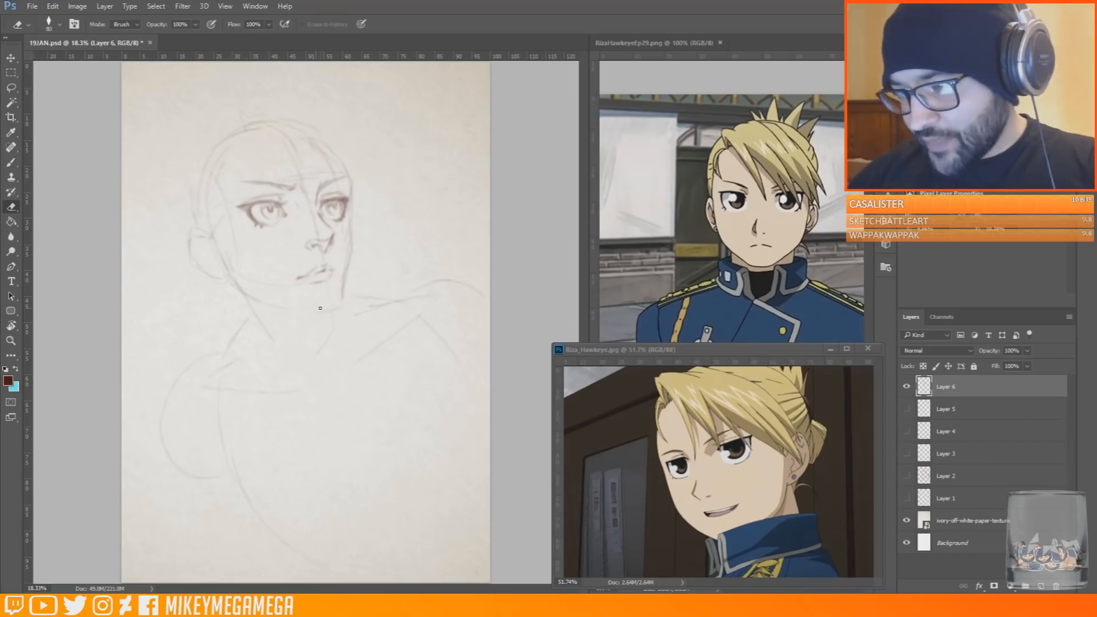
{"action": "key", "text": "b"}
{"action": "left_click_drag", "start_coordinate": [314, 312], "coordinate": [336, 309]}
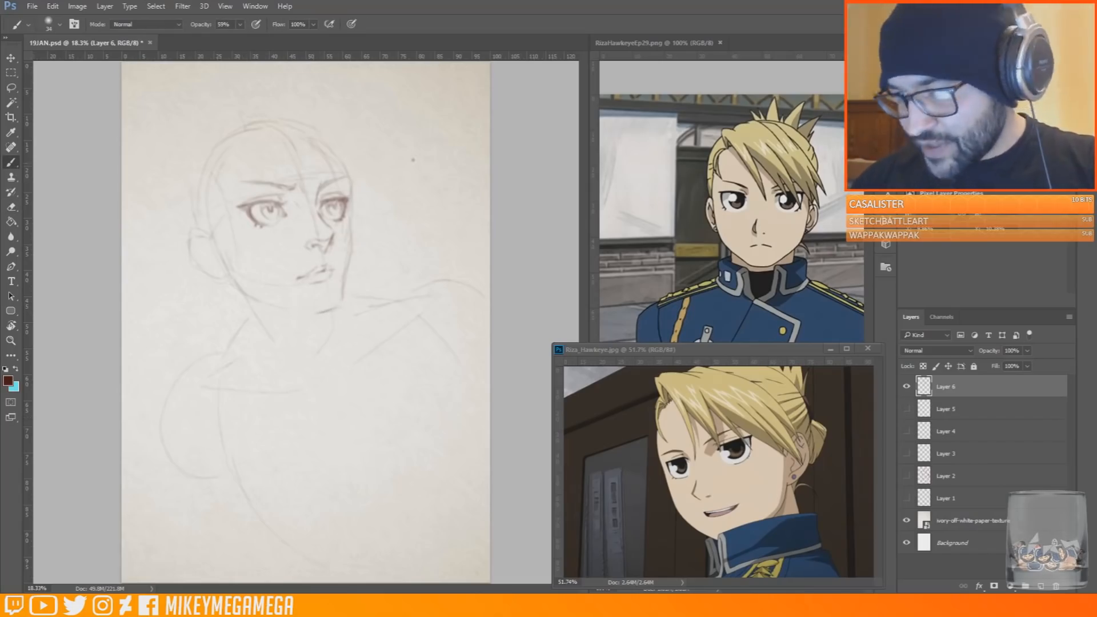
{"action": "left_click_drag", "start_coordinate": [217, 184], "coordinate": [250, 326]}
{"action": "left_click_drag", "start_coordinate": [385, 278], "coordinate": [372, 178]}
{"action": "left_click_drag", "start_coordinate": [349, 152], "coordinate": [218, 125]}
{"action": "left_click_drag", "start_coordinate": [252, 367], "coordinate": [367, 323]}
{"action": "key", "text": "ctrl+alt+z"}
{"action": "key", "text": "ctrl+alt+z"}
{"action": "key", "text": "ctrl+alt+z"}
{"action": "key", "text": "ctrl+alt+z"}
Lasso the far eye on the mirrored canvas, shift it slightly, deselect it and flip the canvas back
{"action": "key", "text": "l"}
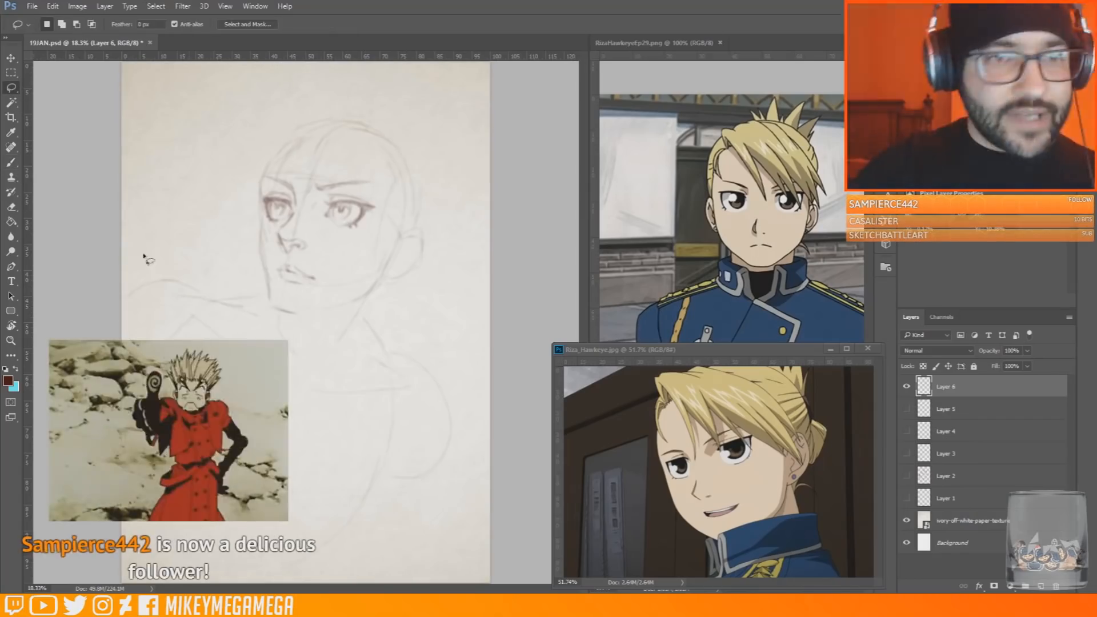
{"action": "mouse_move", "coordinate": [293, 192]}
{"action": "left_mouse_down"}
{"action": "mouse_move", "coordinate": [264, 193]}
{"action": "mouse_move", "coordinate": [292, 213]}
{"action": "left_mouse_up"}
{"action": "left_click_drag", "start_coordinate": [295, 207], "coordinate": [291, 206]}
{"action": "key", "text": "ctrl+d"}
{"action": "key", "text": "b"}
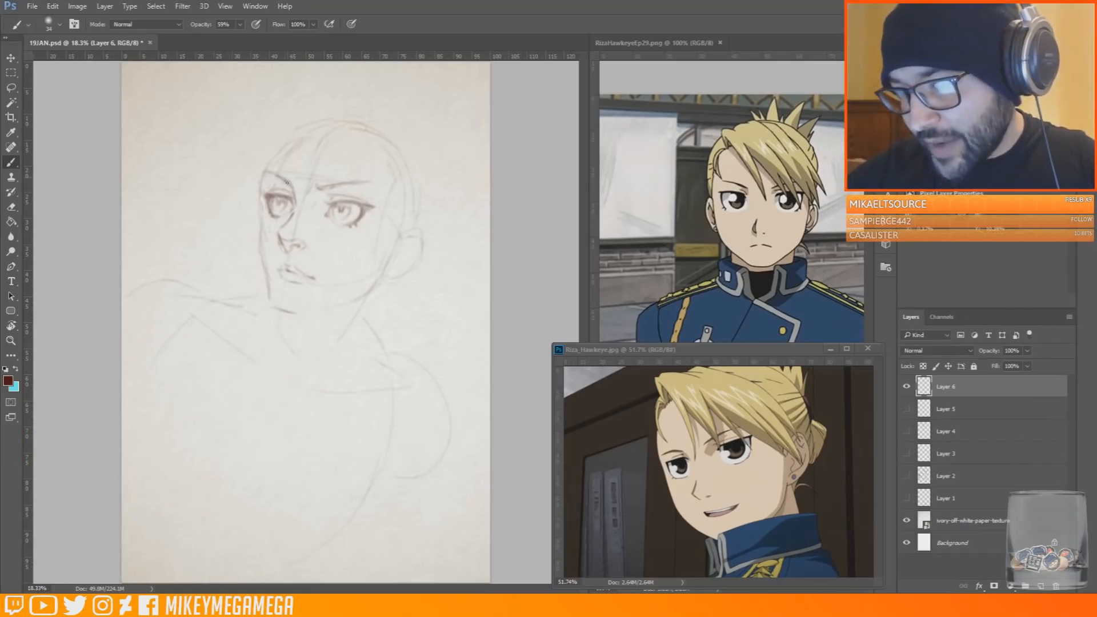
{"action": "key", "text": "ctrl+shift+h"}
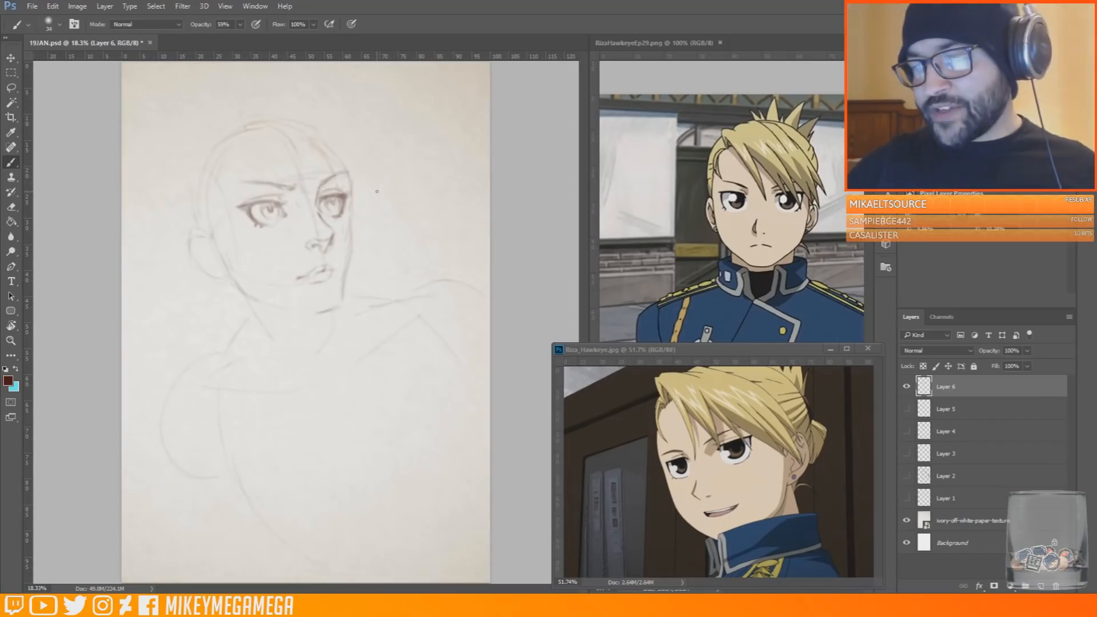
Switch the eraser to a soft round brush preset and erase the far eye inside the face contour
{"action": "key", "text": "e"}
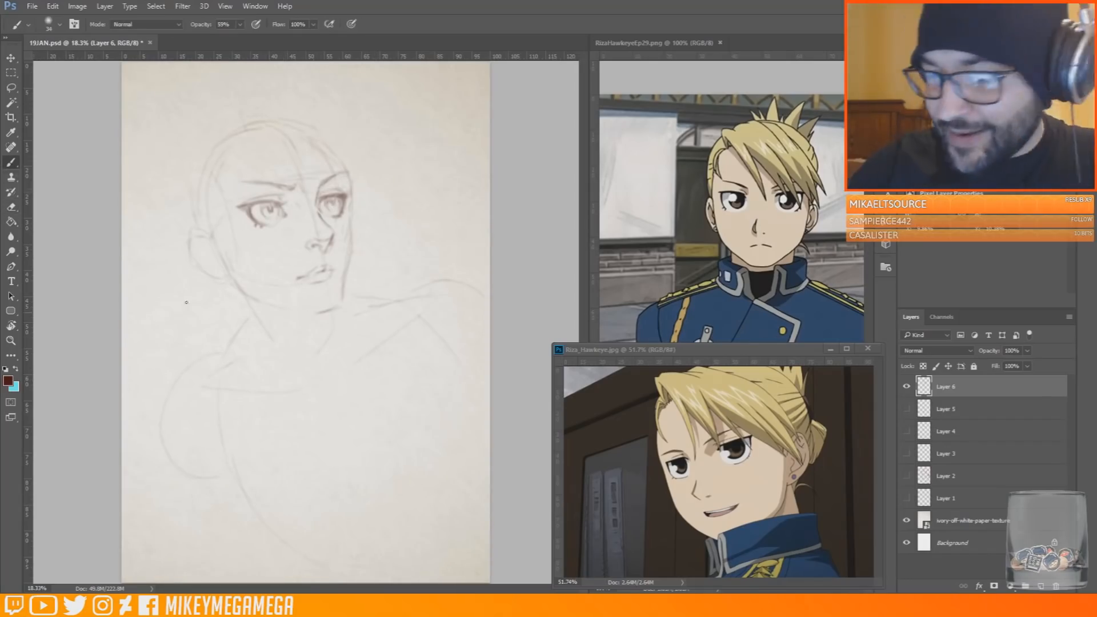
{"action": "left_click", "coordinate": [60, 24]}
{"action": "double_click", "coordinate": [73, 137]}
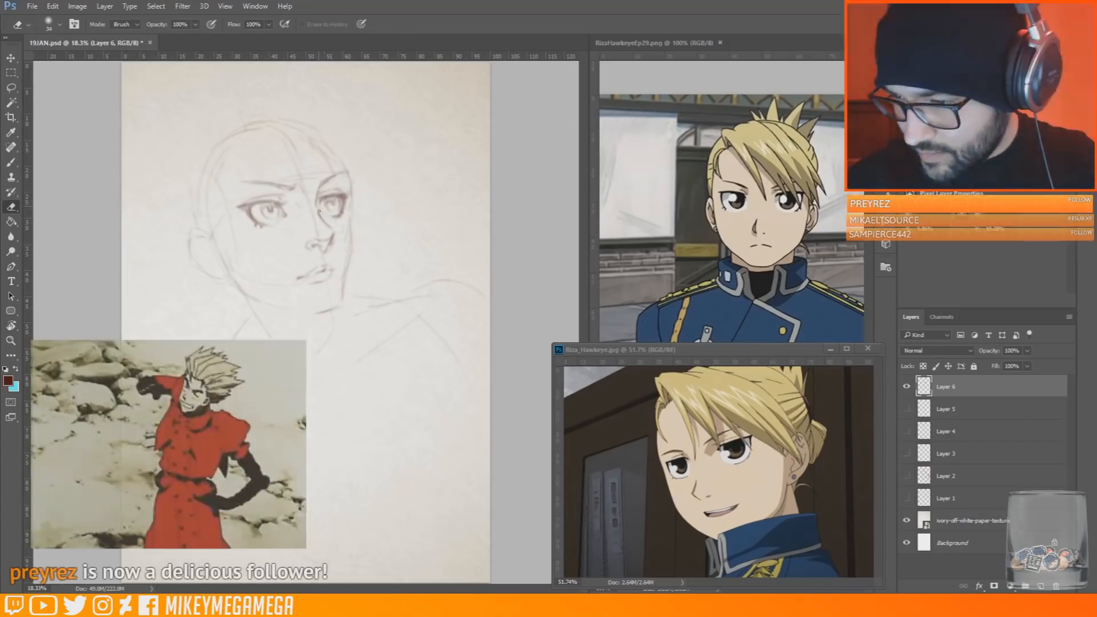
{"action": "mouse_move", "coordinate": [324, 196]}
{"action": "left_mouse_down"}
{"action": "mouse_move", "coordinate": [346, 191]}
{"action": "mouse_move", "coordinate": [344, 224]}
{"action": "mouse_move", "coordinate": [320, 196]}
{"action": "left_mouse_up"}
Redraw the far eye's upper lid and rounded outline with the brush, undoing the stray stroke beside the head
{"action": "key", "text": "b"}
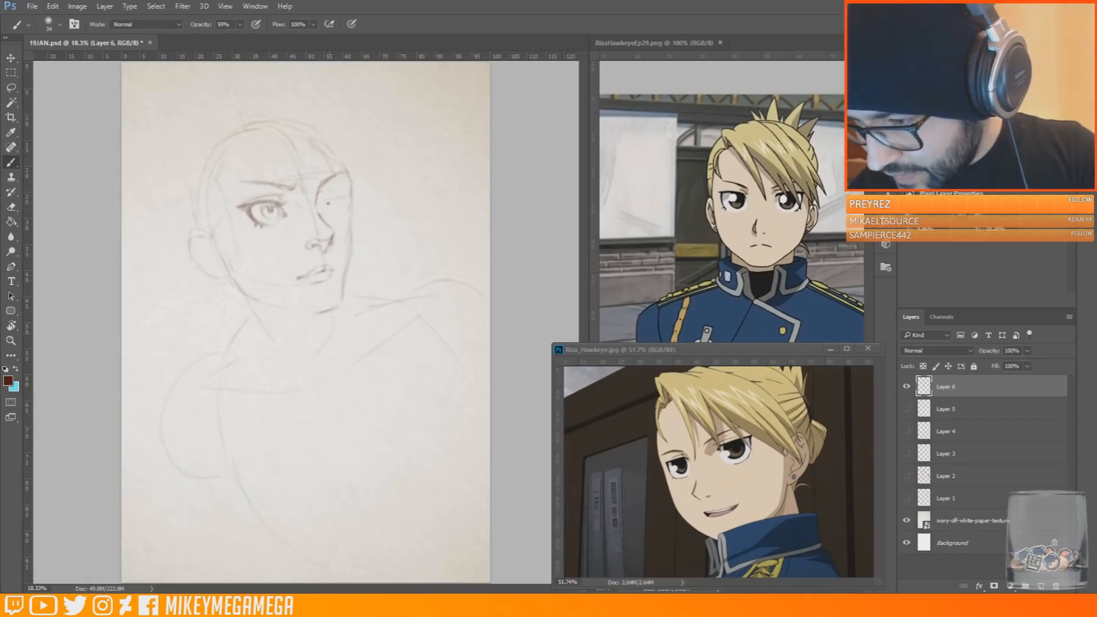
{"action": "mouse_move", "coordinate": [322, 198]}
{"action": "left_mouse_down"}
{"action": "mouse_move", "coordinate": [323, 214]}
{"action": "mouse_move", "coordinate": [341, 209]}
{"action": "left_mouse_up"}
{"action": "key", "text": "ctrl+shift+h"}
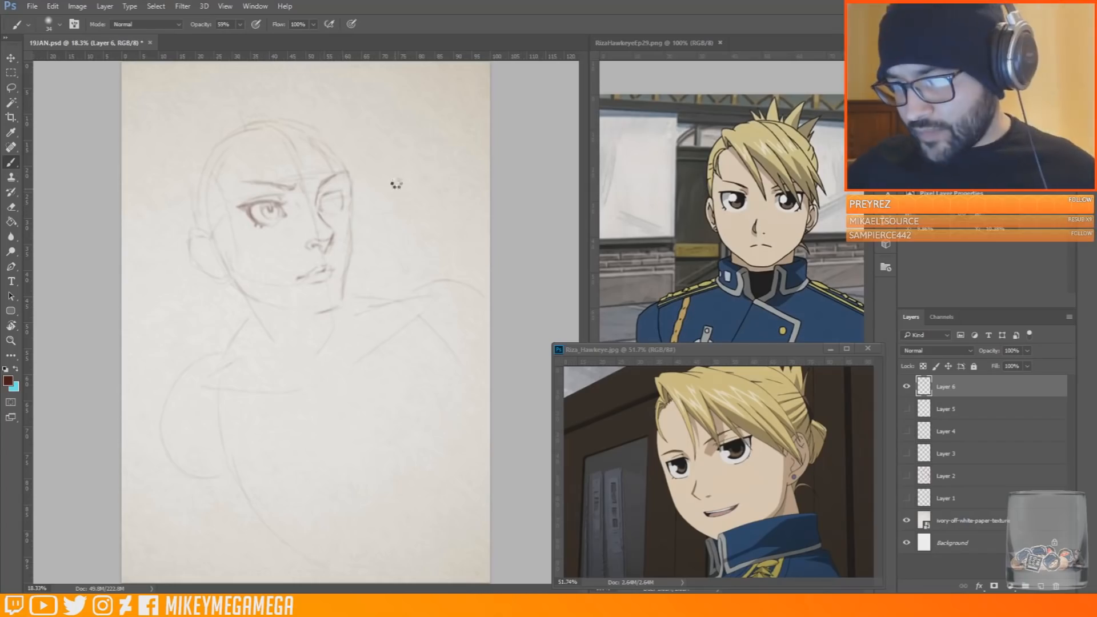
{"action": "key", "text": "ctrl+shift+h"}
{"action": "scroll", "coordinate": [326, 194], "scroll_direction": "up", "scroll_amount": 3}
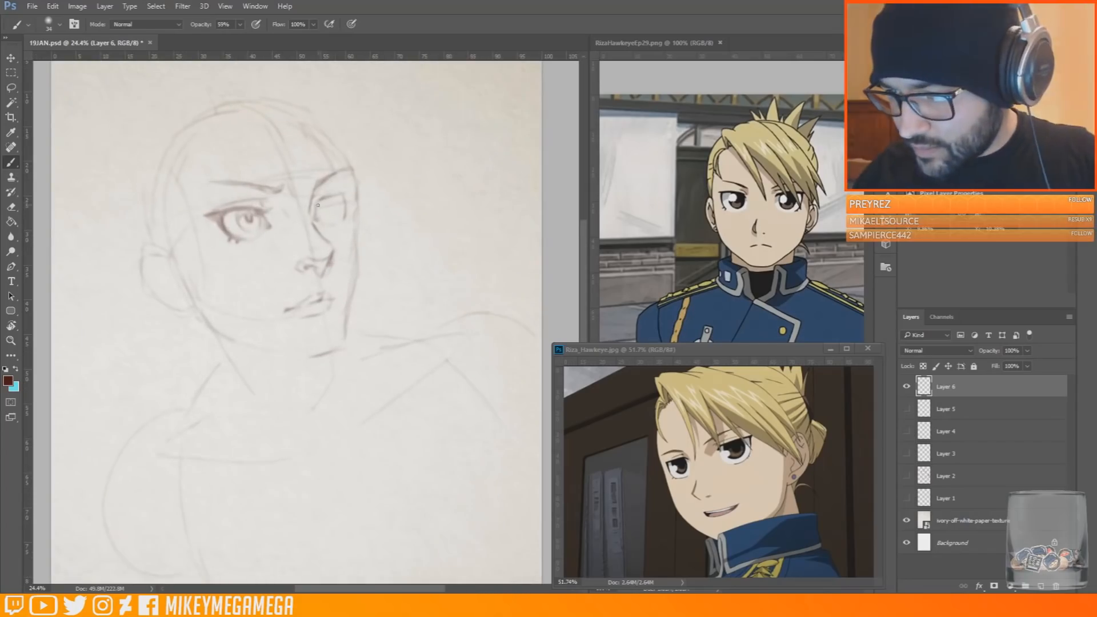
{"action": "left_click_drag", "start_coordinate": [324, 201], "coordinate": [356, 201]}
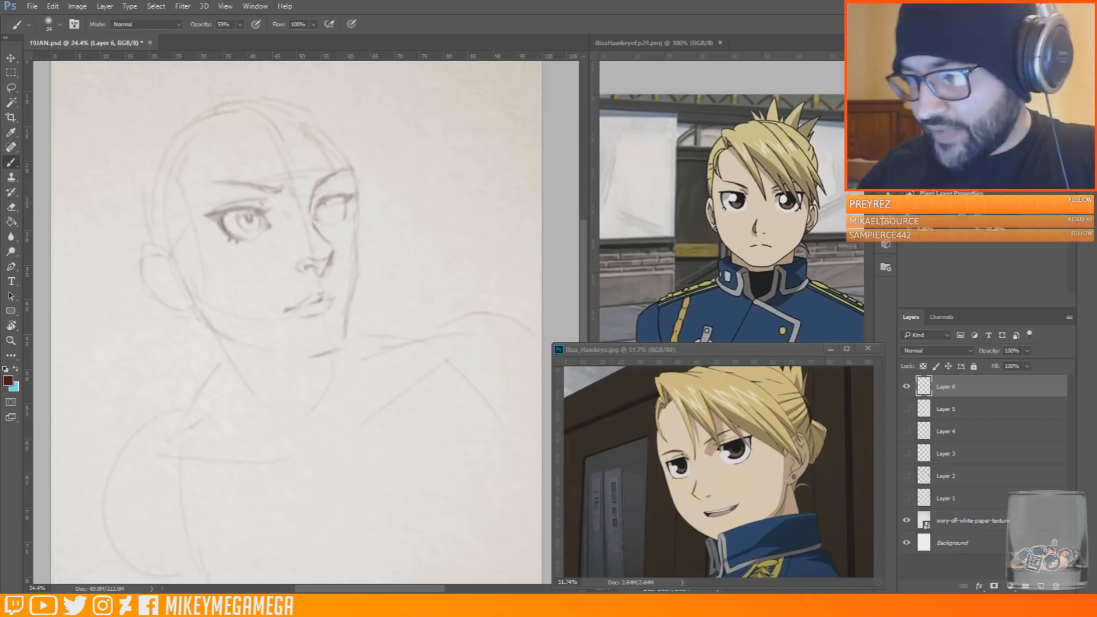
{"action": "left_click_drag", "start_coordinate": [100, 184], "coordinate": [88, 303]}
{"action": "key", "text": "ctrl+z"}
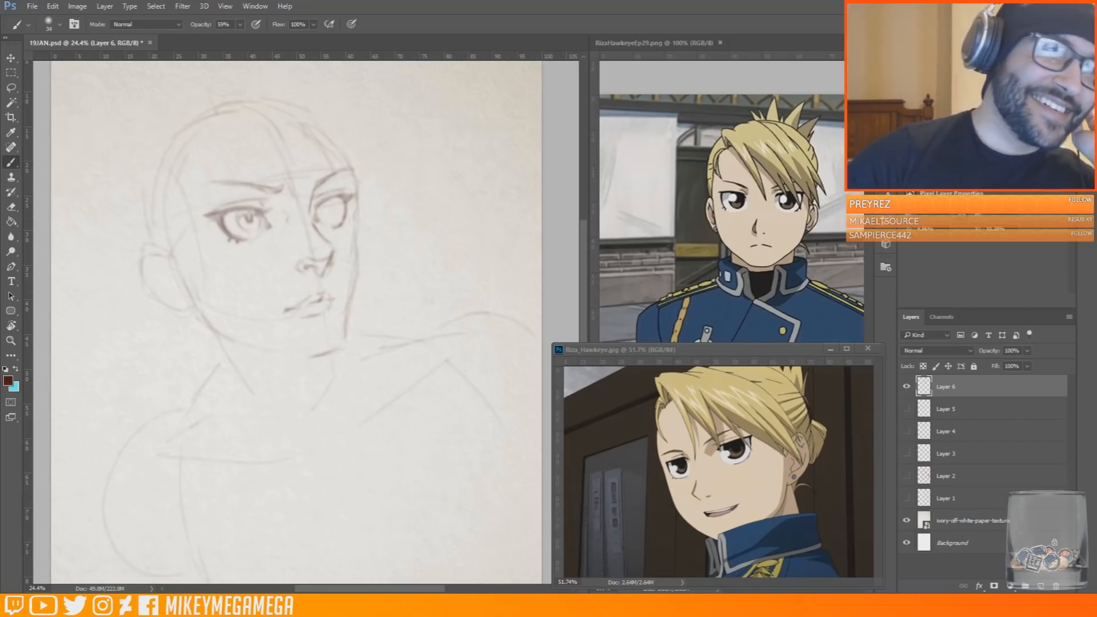
Draw the iris inside the far eye and darken its upper lash line
{"action": "key", "text": "e"}
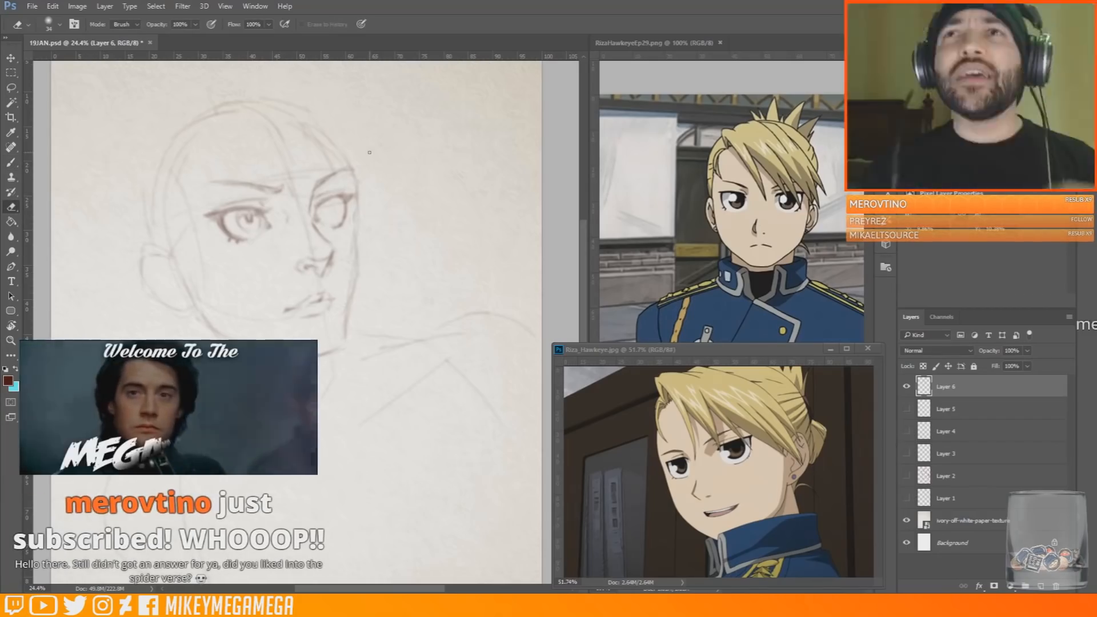
{"action": "key", "text": "b"}
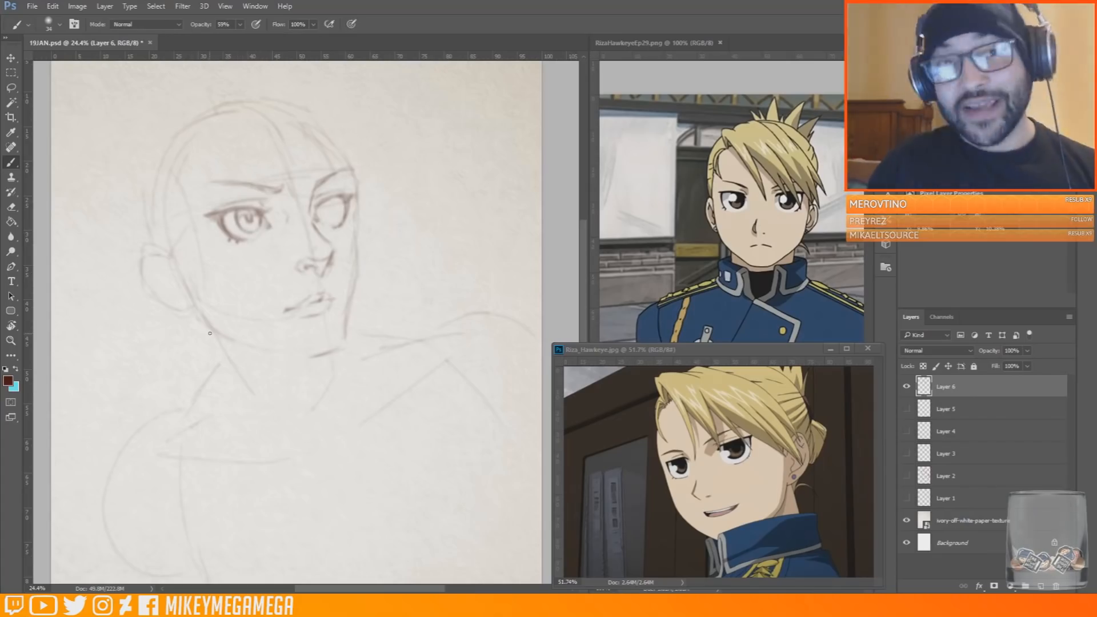
{"action": "mouse_move", "coordinate": [324, 198]}
{"action": "left_mouse_down"}
{"action": "mouse_move", "coordinate": [324, 222]}
{"action": "mouse_move", "coordinate": [338, 222]}
{"action": "left_mouse_up"}
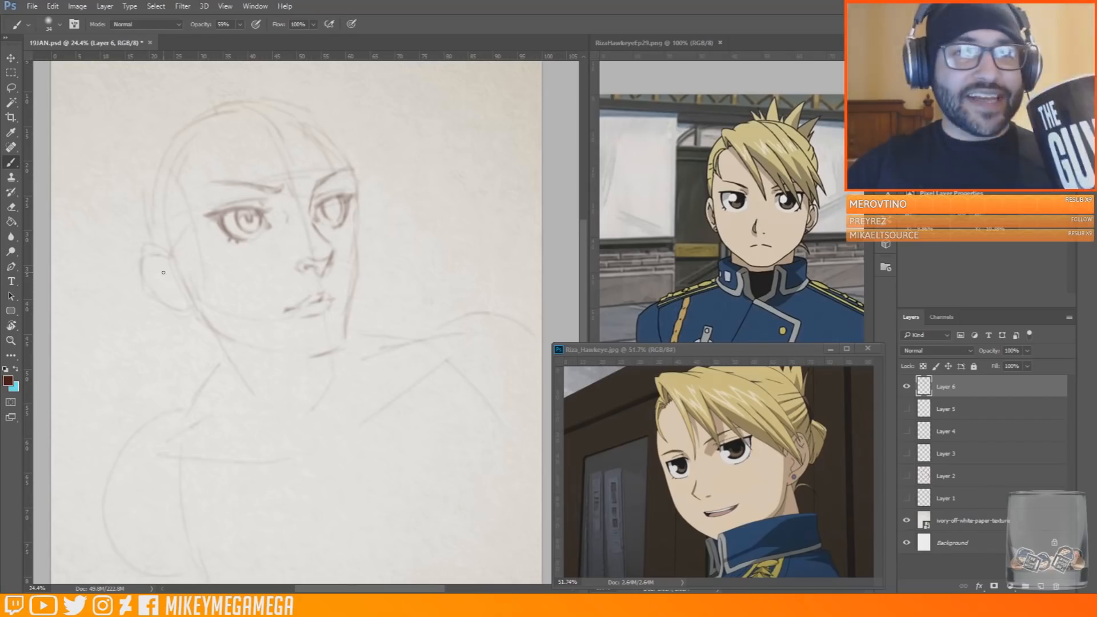
{"action": "left_click_drag", "start_coordinate": [328, 202], "coordinate": [342, 198]}
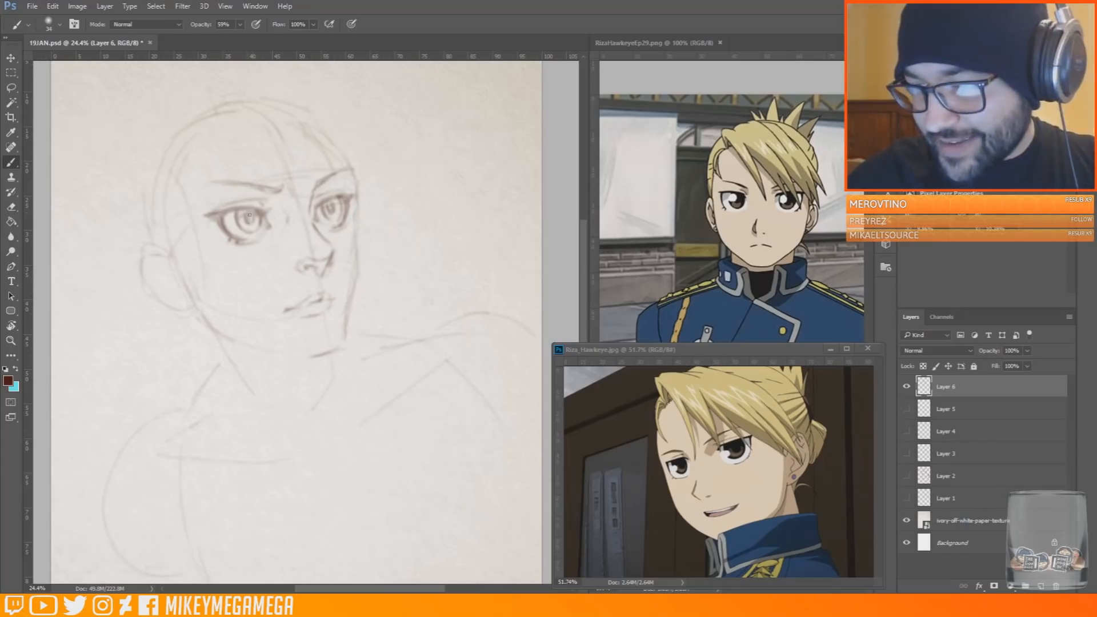
Erase the old far cheek contour and mark the near side plane of the face from temple to cheek
{"action": "scroll", "coordinate": [332, 215], "scroll_direction": "down", "scroll_amount": 2}
{"action": "scroll", "coordinate": [344, 174], "scroll_direction": "up", "scroll_amount": 2}
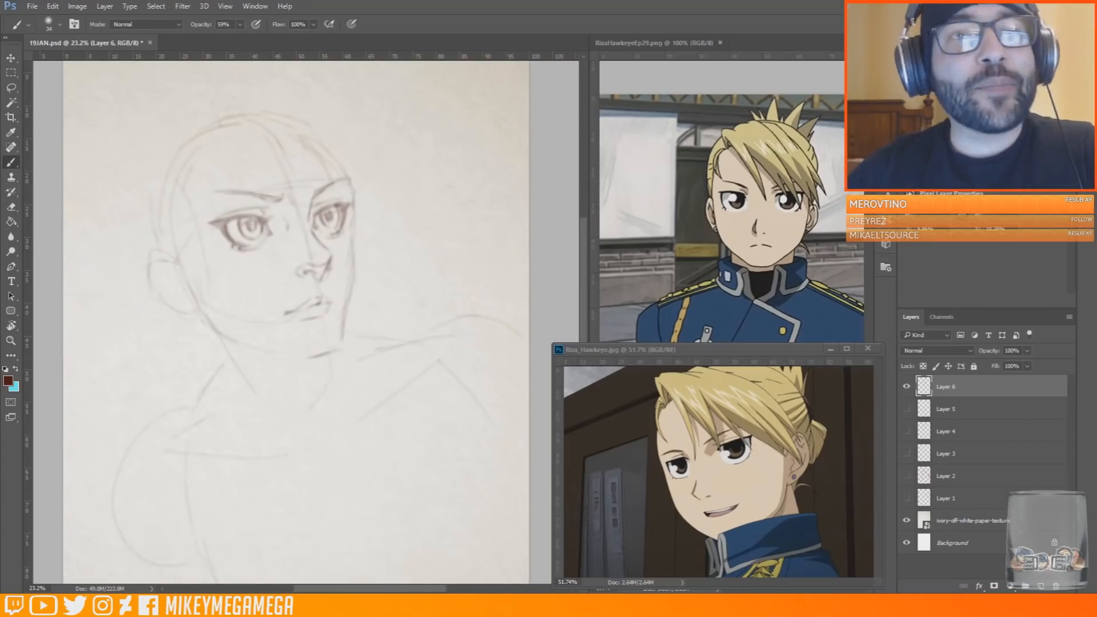
{"action": "key", "text": "e"}
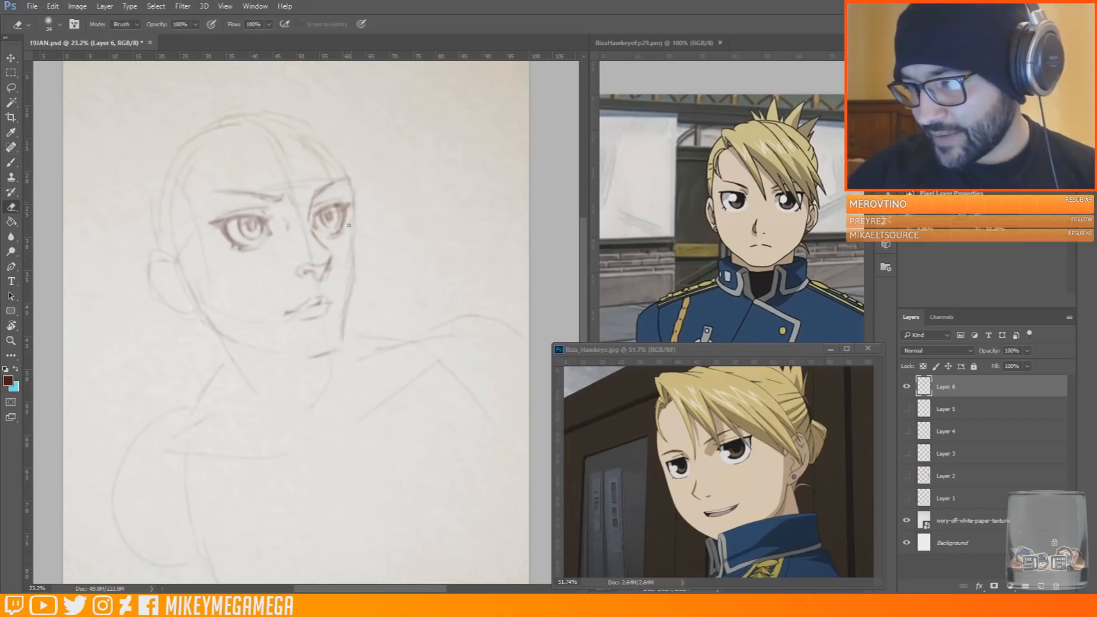
{"action": "key", "text": "b"}
{"action": "key", "text": "e"}
{"action": "key", "text": "b"}
{"action": "left_click_drag", "start_coordinate": [353, 217], "coordinate": [354, 222]}
{"action": "mouse_move", "coordinate": [174, 175]}
{"action": "left_mouse_down"}
{"action": "mouse_move", "coordinate": [199, 213]}
{"action": "mouse_move", "coordinate": [209, 279]}
{"action": "left_mouse_up"}
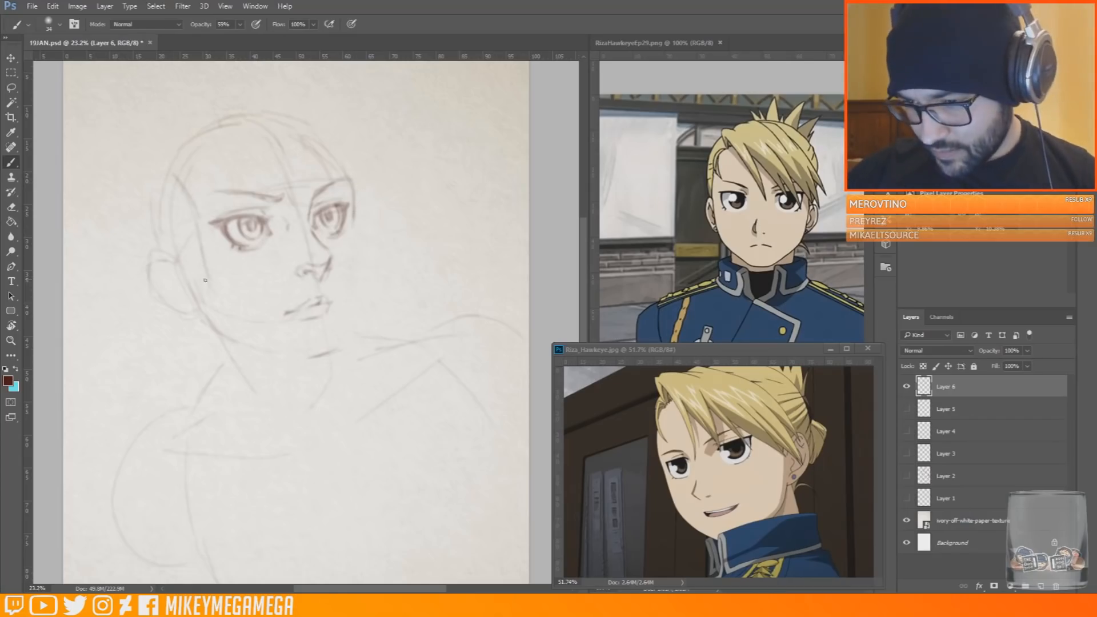
Sketch a new far cheek and chin side, and strengthen the near ear and the jaw corner beneath it
{"action": "left_click_drag", "start_coordinate": [351, 307], "coordinate": [344, 341]}
{"action": "left_click_drag", "start_coordinate": [358, 268], "coordinate": [349, 287]}
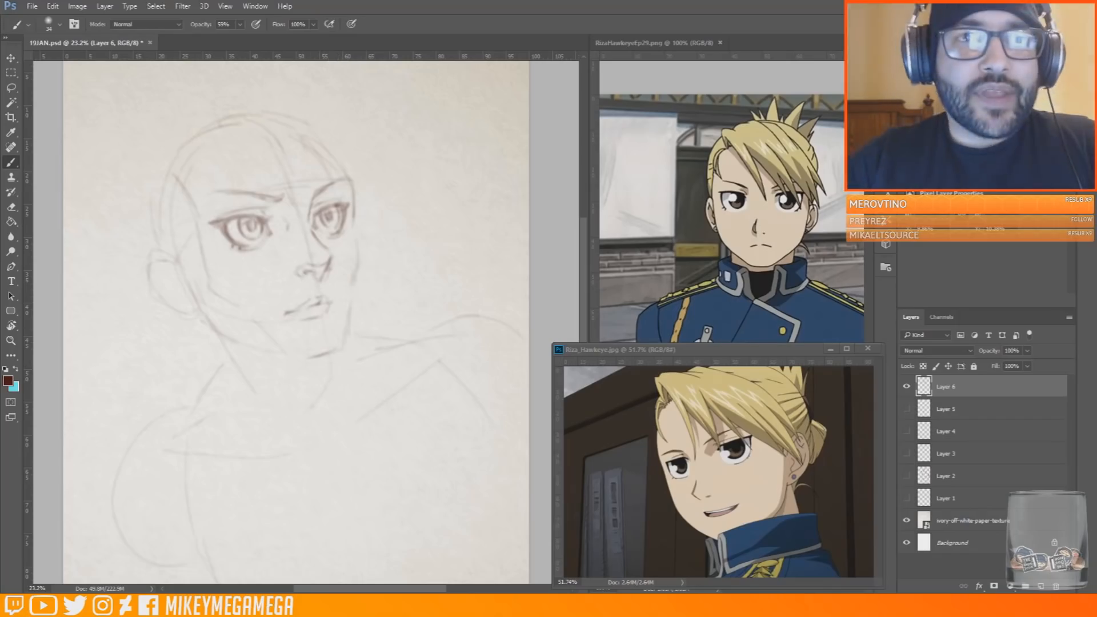
{"action": "left_click_drag", "start_coordinate": [180, 280], "coordinate": [196, 312]}
{"action": "left_click_drag", "start_coordinate": [150, 253], "coordinate": [159, 296]}
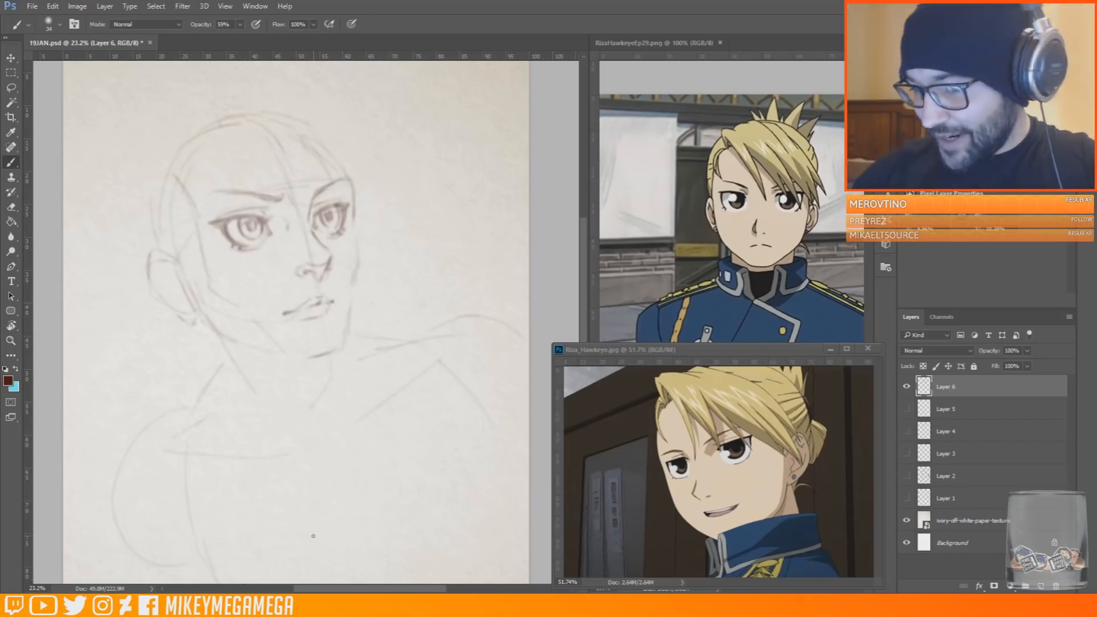
Bring the web browser into view to look at the Tatts portrait on DeviantArt, and move it away again
{"action": "left_click_drag", "start_coordinate": [0, 80], "coordinate": [127, 78]}
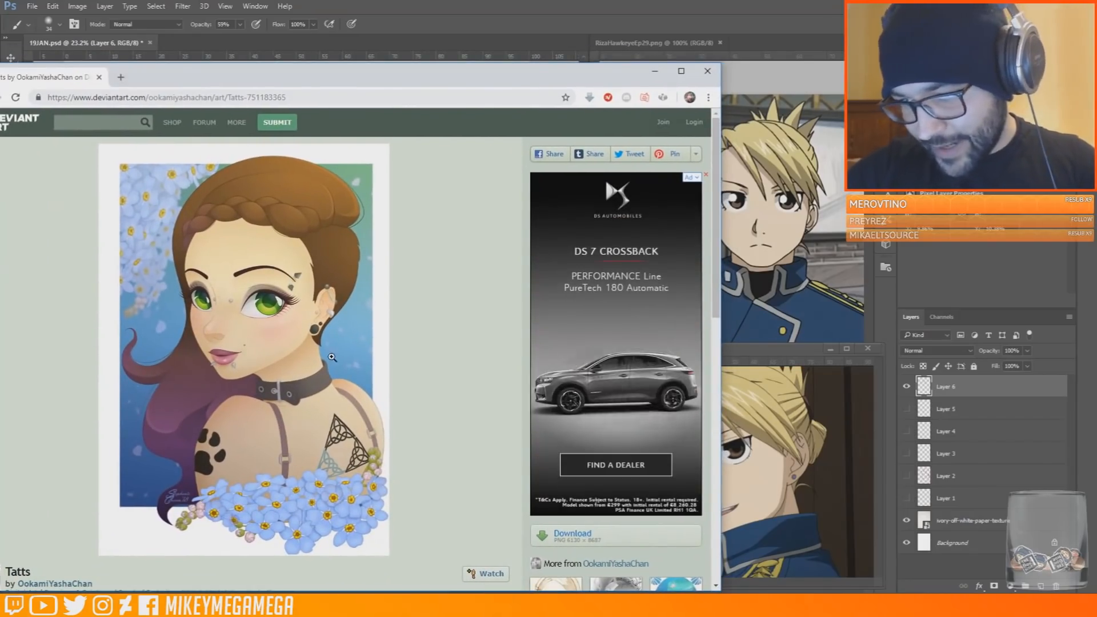
{"action": "left_click_drag", "start_coordinate": [534, 75], "coordinate": [0, 74]}
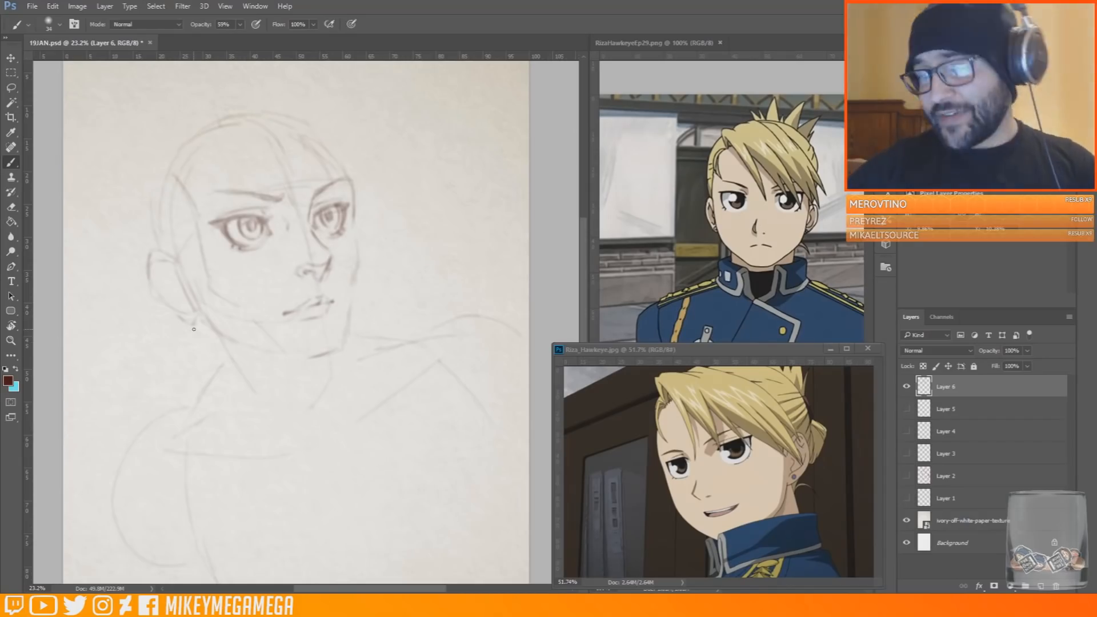
Draw a bolder jawline from the ear around the chin, lighten its lower stretch with the eraser and redraw that part
{"action": "mouse_move", "coordinate": [194, 303]}
{"action": "left_mouse_down"}
{"action": "mouse_move", "coordinate": [220, 341]}
{"action": "mouse_move", "coordinate": [262, 354]}
{"action": "left_mouse_up"}
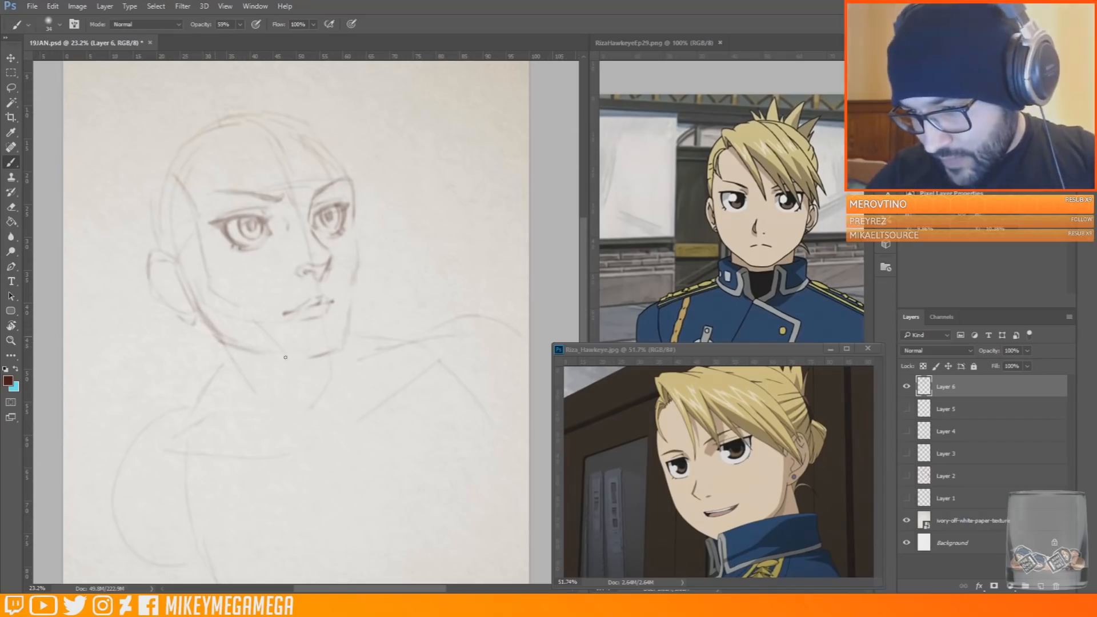
{"action": "mouse_move", "coordinate": [189, 295]}
{"action": "left_mouse_down"}
{"action": "mouse_move", "coordinate": [210, 338]}
{"action": "mouse_move", "coordinate": [313, 369]}
{"action": "mouse_move", "coordinate": [341, 346]}
{"action": "mouse_move", "coordinate": [356, 288]}
{"action": "left_mouse_up"}
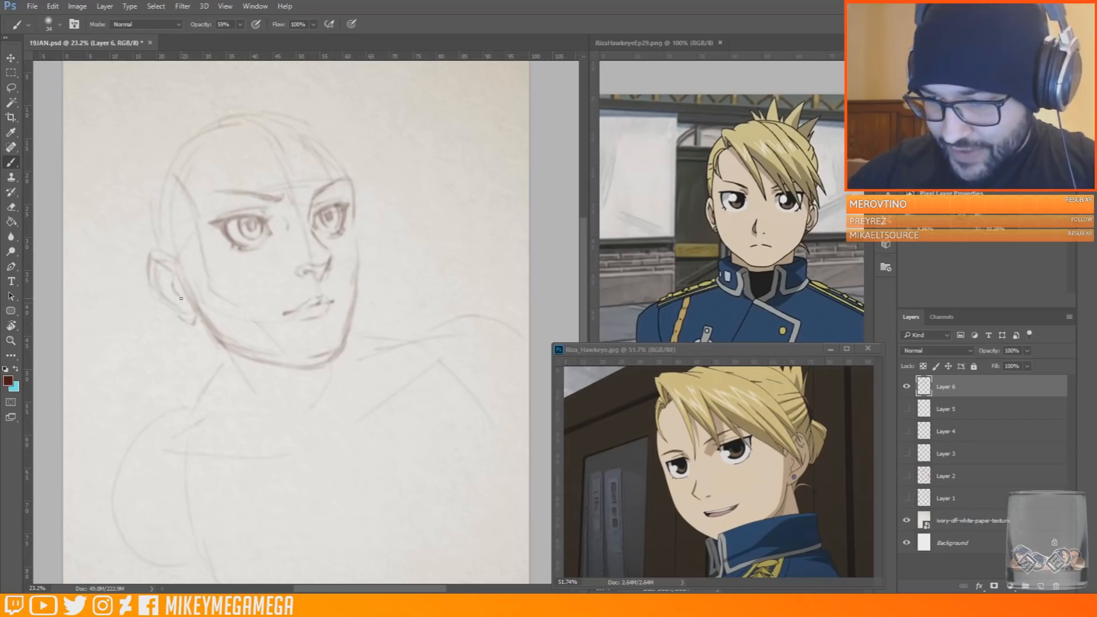
{"action": "key", "text": "e"}
{"action": "mouse_move", "coordinate": [226, 348]}
{"action": "left_mouse_down"}
{"action": "mouse_move", "coordinate": [262, 360]}
{"action": "mouse_move", "coordinate": [240, 330]}
{"action": "mouse_move", "coordinate": [331, 353]}
{"action": "left_mouse_up"}
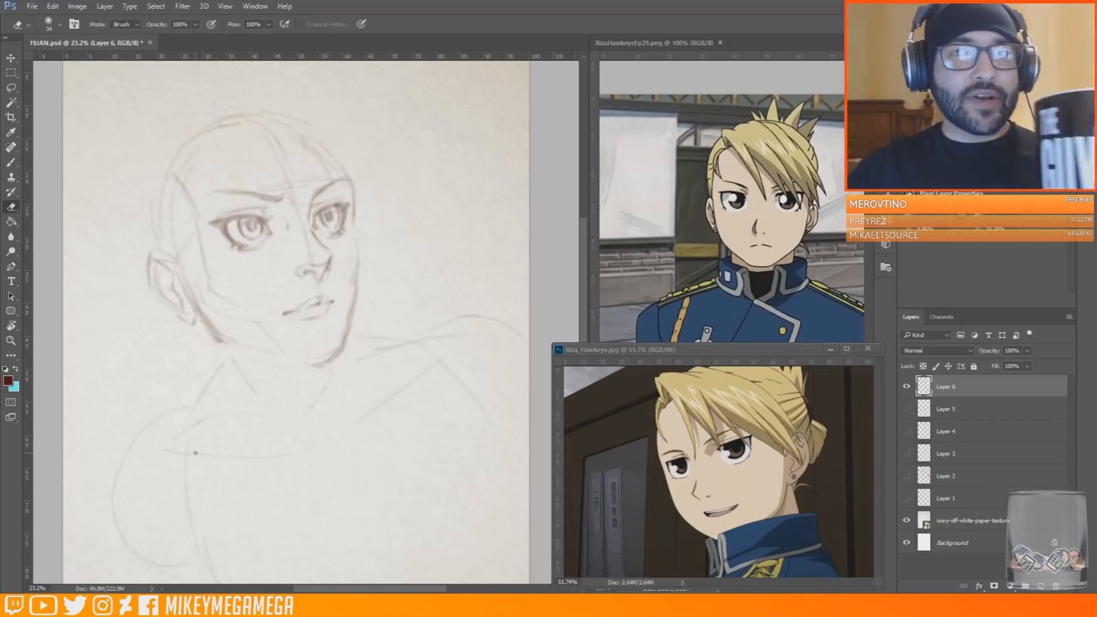
{"action": "key", "text": "b"}
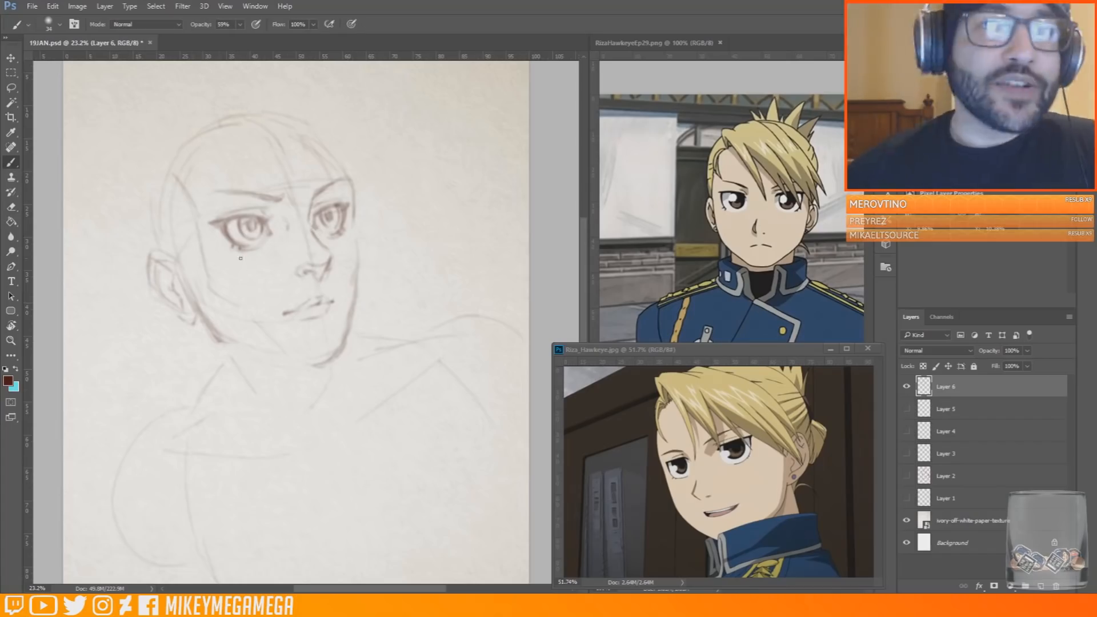
{"action": "left_click_drag", "start_coordinate": [224, 341], "coordinate": [330, 357]}
{"action": "left_click_drag", "start_coordinate": [235, 344], "coordinate": [308, 365]}
Add short upper eyelashes to both eyes and a small lash stroke at the near eye's lower outer corner
{"action": "mouse_move", "coordinate": [348, 212]}
{"action": "left_mouse_down"}
{"action": "mouse_move", "coordinate": [351, 201]}
{"action": "mouse_move", "coordinate": [338, 207]}
{"action": "left_mouse_up"}
{"action": "mouse_move", "coordinate": [216, 225]}
{"action": "left_mouse_down"}
{"action": "mouse_move", "coordinate": [272, 213]}
{"action": "mouse_move", "coordinate": [244, 207]}
{"action": "left_mouse_up"}
{"action": "left_click_drag", "start_coordinate": [234, 219], "coordinate": [231, 212]}
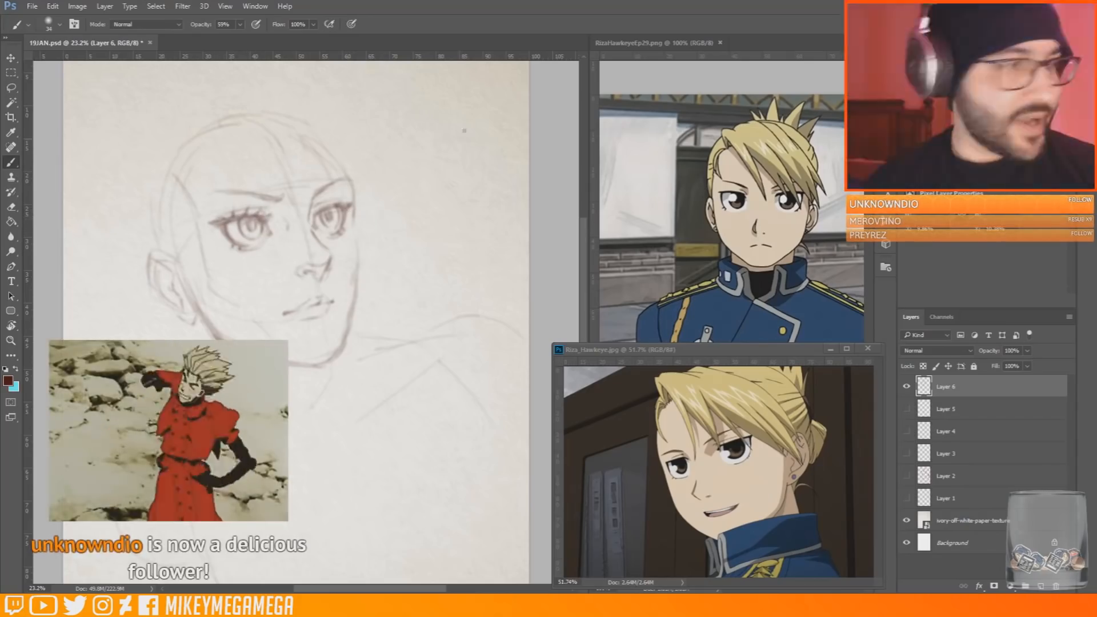
{"action": "left_click_drag", "start_coordinate": [335, 206], "coordinate": [338, 199]}
{"action": "left_click_drag", "start_coordinate": [342, 205], "coordinate": [348, 199]}
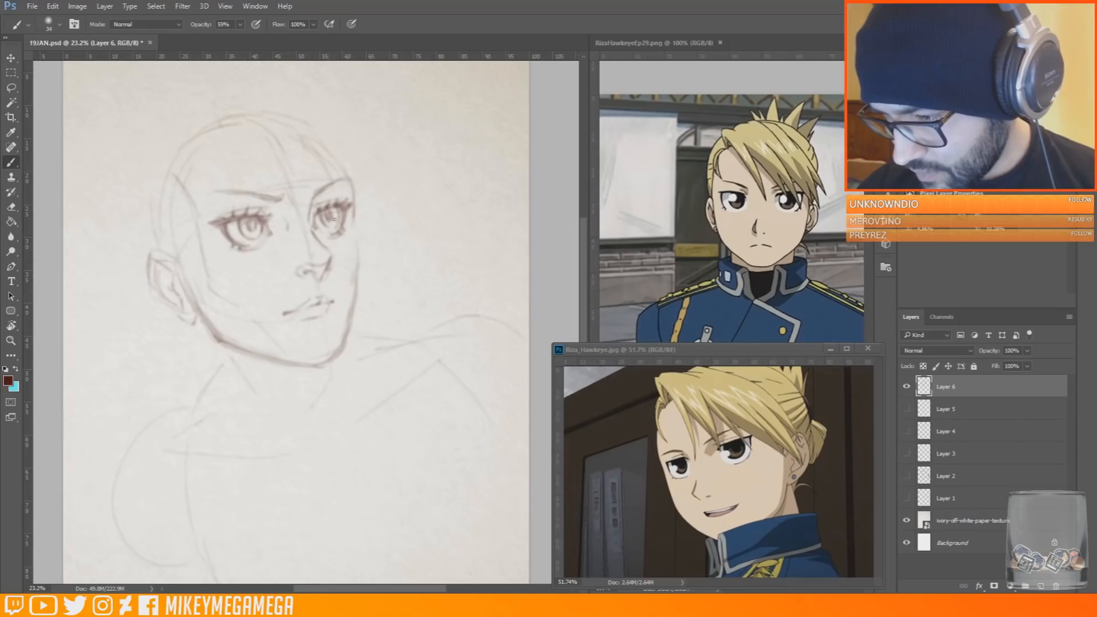
{"action": "left_click_drag", "start_coordinate": [228, 238], "coordinate": [224, 245]}
Darken the far face contour from beside the eye down to the chin and refine the chin corner
{"action": "mouse_move", "coordinate": [346, 226]}
{"action": "left_mouse_down"}
{"action": "mouse_move", "coordinate": [350, 215]}
{"action": "mouse_move", "coordinate": [360, 315]}
{"action": "mouse_move", "coordinate": [349, 329]}
{"action": "left_mouse_up"}
{"action": "key", "text": "e"}
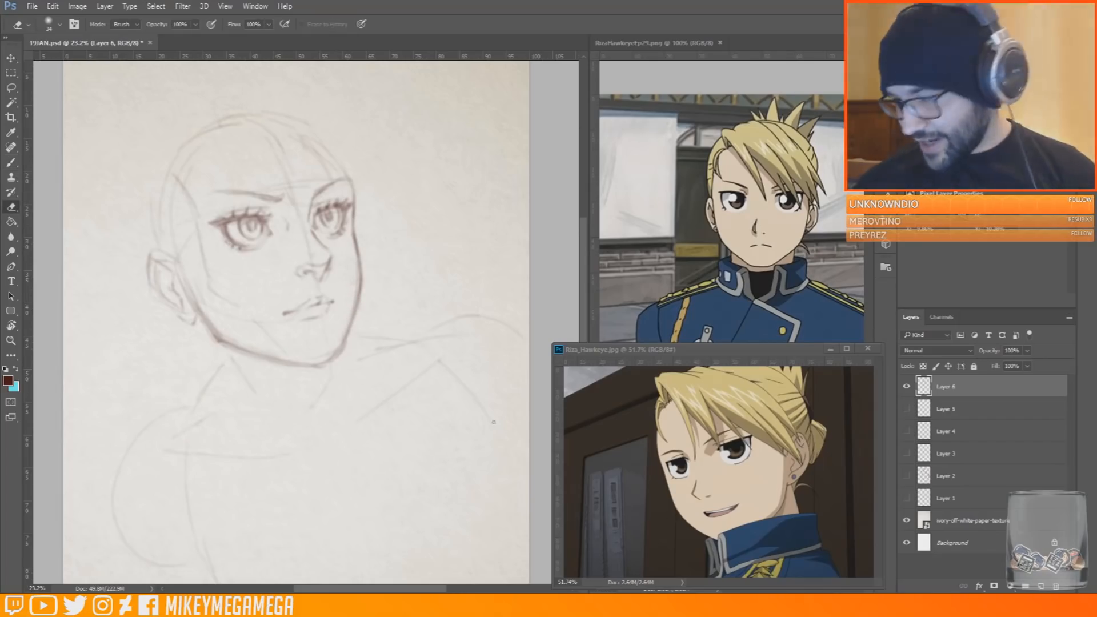
{"action": "key", "text": "b"}
{"action": "mouse_move", "coordinate": [335, 356]}
{"action": "left_mouse_down"}
{"action": "mouse_move", "coordinate": [312, 364]}
{"action": "mouse_move", "coordinate": [338, 352]}
{"action": "left_mouse_up"}
{"action": "key", "text": "e"}
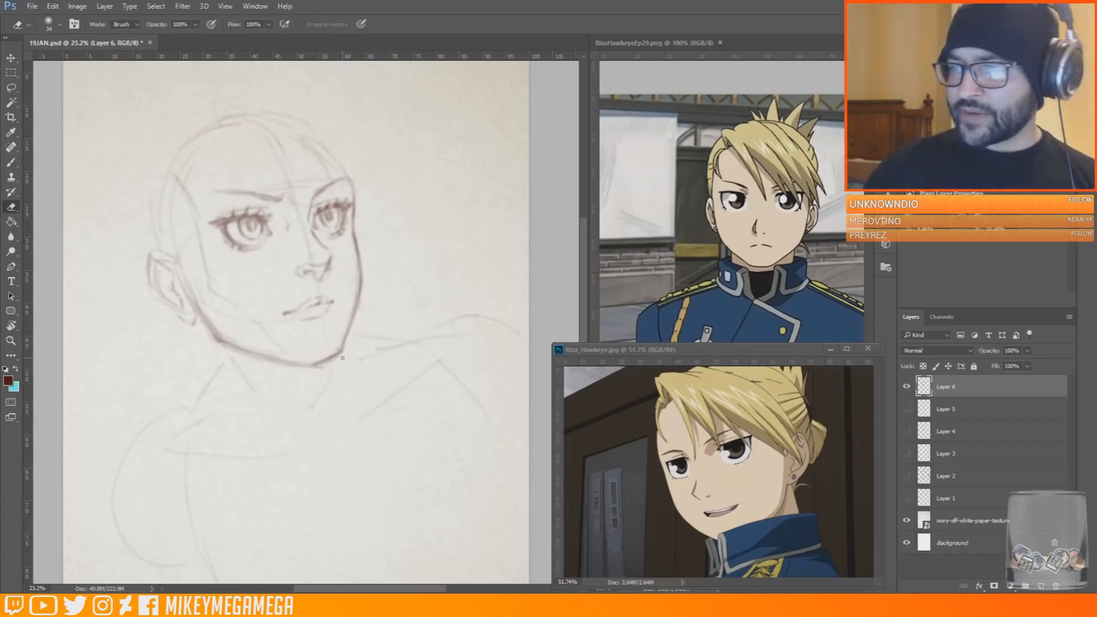
Redraw the near ear's outer contour with darker strokes down to the lobe and jaw
{"action": "key", "text": "b"}
{"action": "mouse_move", "coordinate": [151, 252]}
{"action": "left_mouse_down"}
{"action": "mouse_move", "coordinate": [176, 261]}
{"action": "mouse_move", "coordinate": [195, 322]}
{"action": "left_mouse_up"}
{"action": "mouse_move", "coordinate": [194, 325]}
{"action": "left_mouse_down"}
{"action": "mouse_move", "coordinate": [204, 316]}
{"action": "mouse_move", "coordinate": [198, 304]}
{"action": "left_mouse_up"}
Lasso the mouth, shift it slightly, deselect it and return to the brush
{"action": "key", "text": "e"}
{"action": "key", "text": "l"}
{"action": "key", "text": "v"}
{"action": "mouse_move", "coordinate": [335, 290]}
{"action": "left_mouse_down"}
{"action": "mouse_move", "coordinate": [275, 318]}
{"action": "mouse_move", "coordinate": [335, 308]}
{"action": "left_mouse_up"}
{"action": "key", "text": "ctrl+d"}
{"action": "key", "text": "m"}
{"action": "key", "text": "b"}
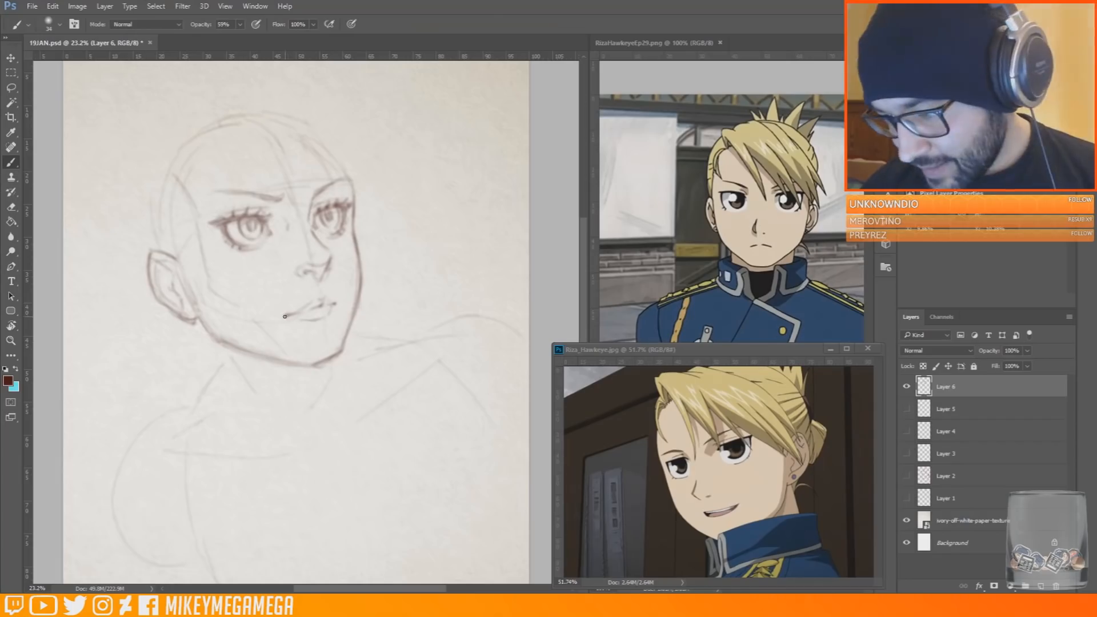
Redraw the upper lip and mouth line, erase the old lower lip and draw a new one
{"action": "mouse_move", "coordinate": [335, 298]}
{"action": "left_mouse_down"}
{"action": "mouse_move", "coordinate": [290, 315]}
{"action": "mouse_move", "coordinate": [331, 313]}
{"action": "left_mouse_up"}
{"action": "key", "text": "e"}
{"action": "key", "text": "b"}
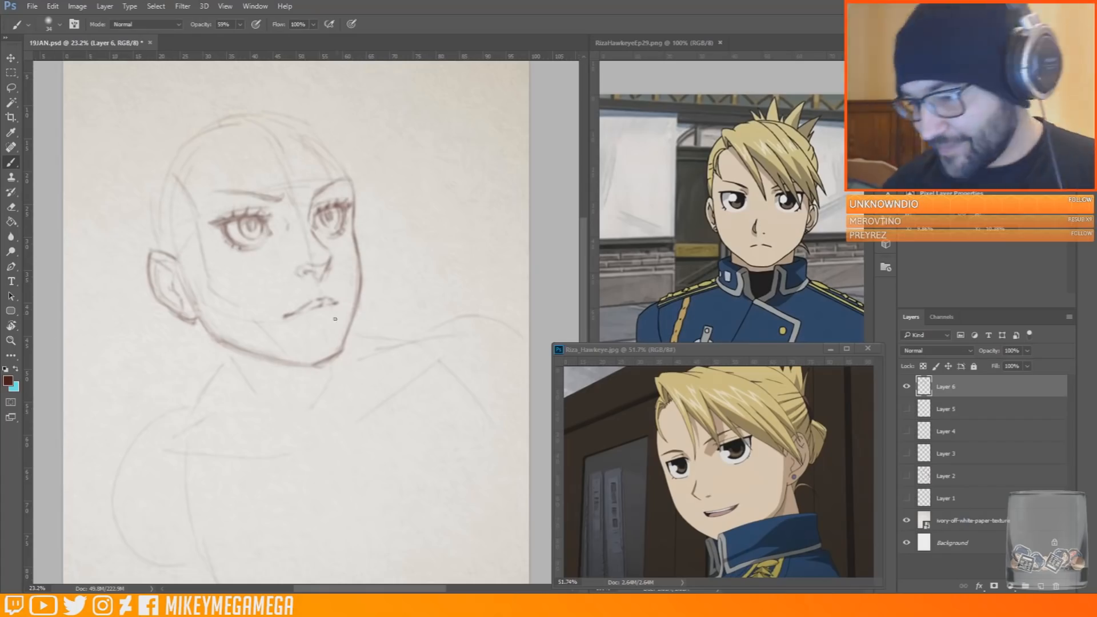
{"action": "mouse_move", "coordinate": [292, 319]}
{"action": "left_mouse_down"}
{"action": "mouse_move", "coordinate": [337, 309]}
{"action": "mouse_move", "coordinate": [327, 331]}
{"action": "left_mouse_up"}
Lasso the mouth and adjust its shape with a transform, applying the change
{"action": "key", "text": "l"}
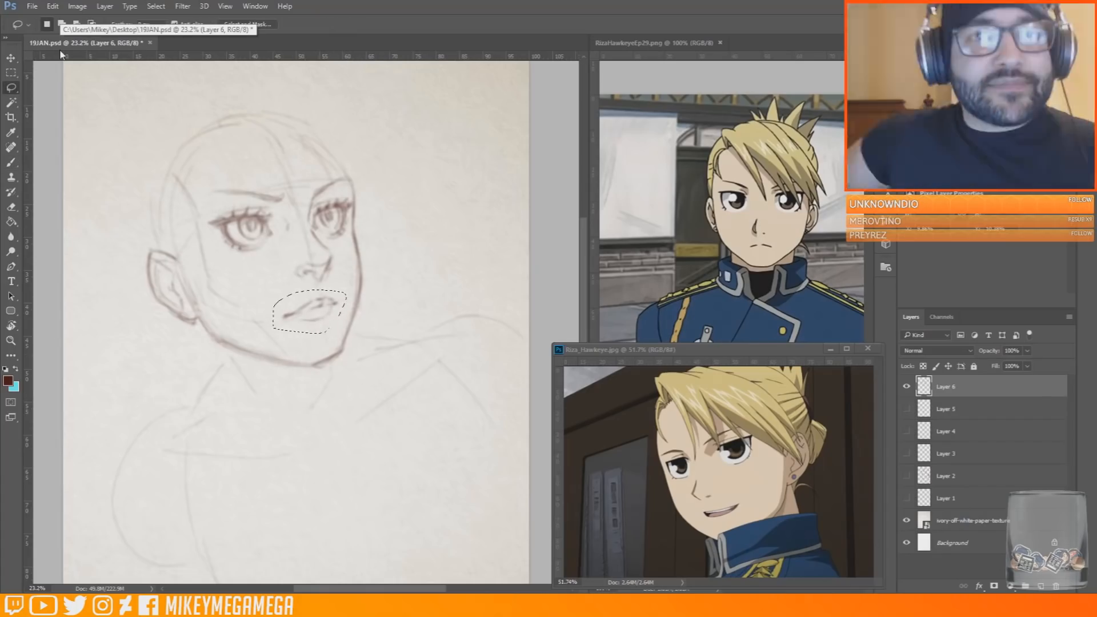
{"action": "key", "text": "ctrl+d"}
{"action": "left_click_drag", "start_coordinate": [0, 75], "coordinate": [123, 74]}
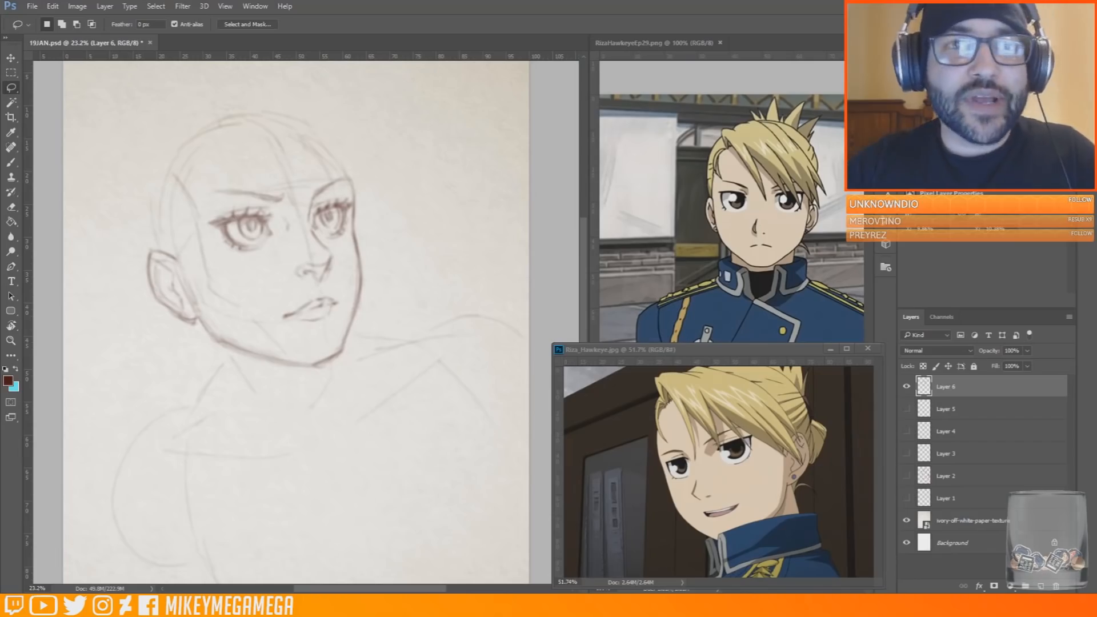
{"action": "left_click_drag", "start_coordinate": [345, 316], "coordinate": [353, 285]}
{"action": "left_click", "coordinate": [52, 5]}
{"action": "mouse_move", "coordinate": [86, 245]}
{"action": "left_click", "coordinate": [240, 277]}
{"action": "key", "text": "Return"}
Darken the near jaw, thicken both eyebrows and save the document
{"action": "key", "text": "b"}
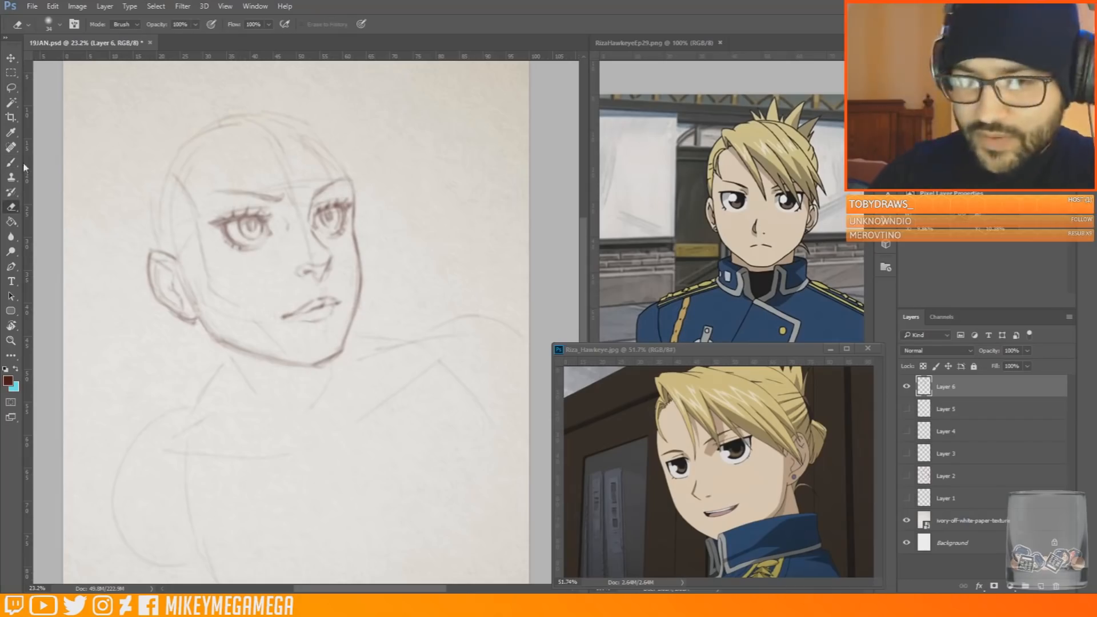
{"action": "left_click_drag", "start_coordinate": [198, 318], "coordinate": [226, 341]}
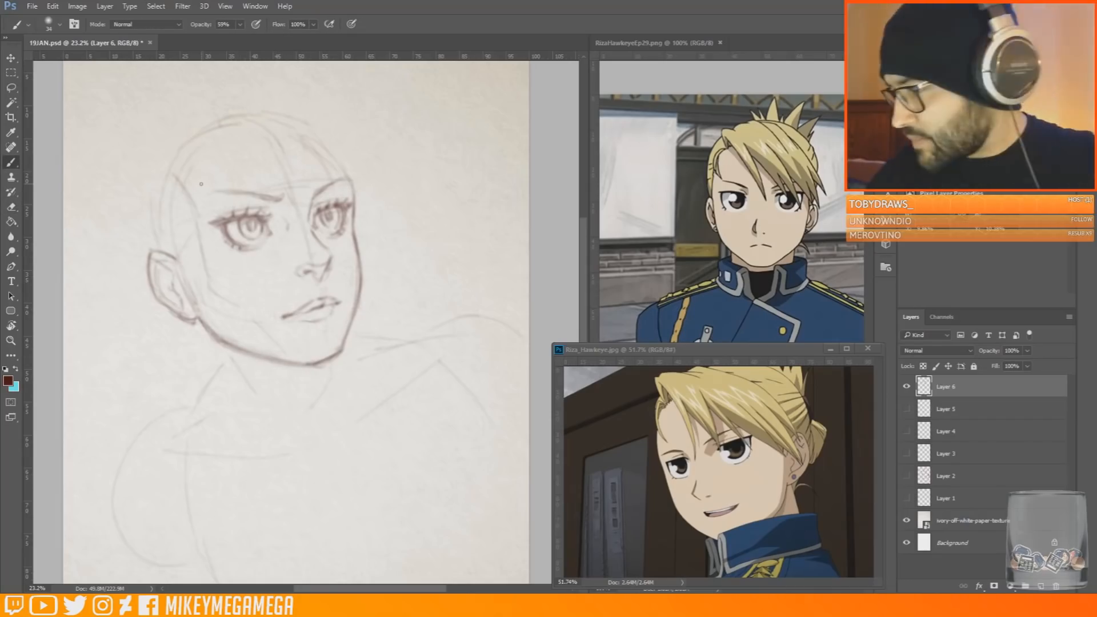
{"action": "left_click_drag", "start_coordinate": [276, 201], "coordinate": [203, 193]}
{"action": "mouse_move", "coordinate": [315, 199]}
{"action": "left_mouse_down"}
{"action": "mouse_move", "coordinate": [349, 180]}
{"action": "mouse_move", "coordinate": [298, 215]}
{"action": "mouse_move", "coordinate": [312, 262]}
{"action": "left_mouse_up"}
{"action": "key", "text": "e"}
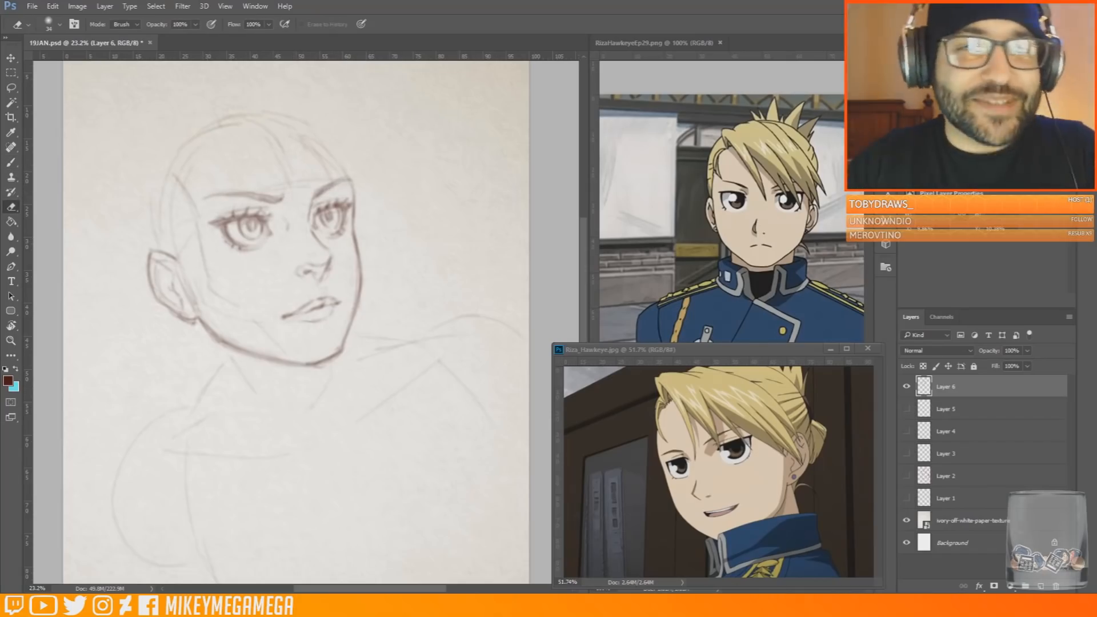
{"action": "key", "text": "b"}
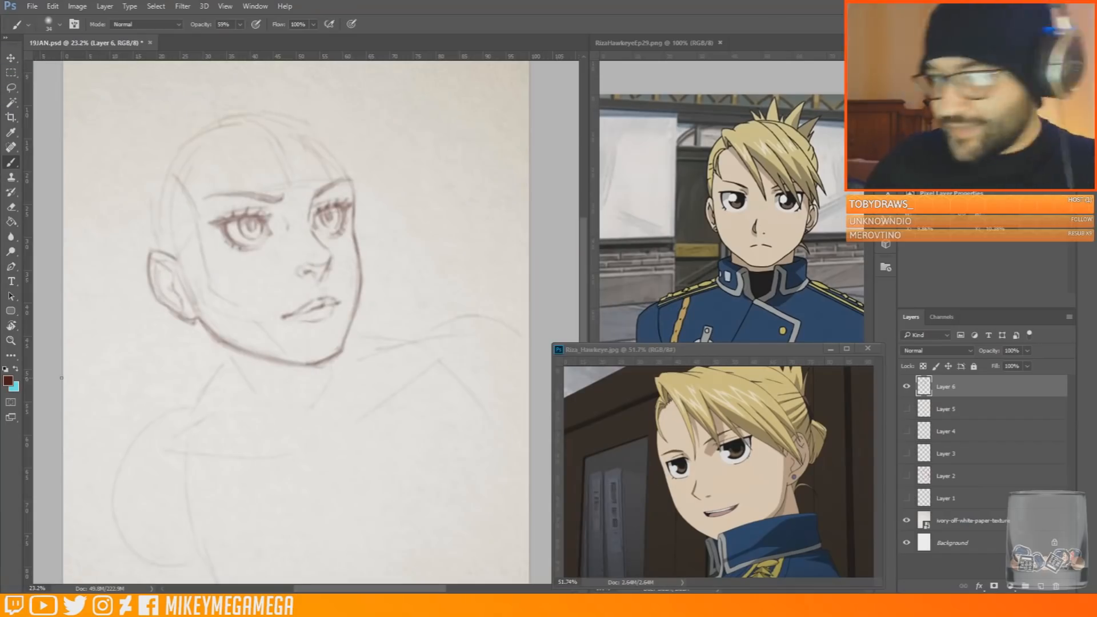
{"action": "left_click", "coordinate": [32, 6]}
{"action": "left_click", "coordinate": [57, 122]}
Sketch a larger skull outline around the back and crown of the head and darken the far forehead contour
{"action": "left_click_drag", "start_coordinate": [178, 260], "coordinate": [187, 270]}
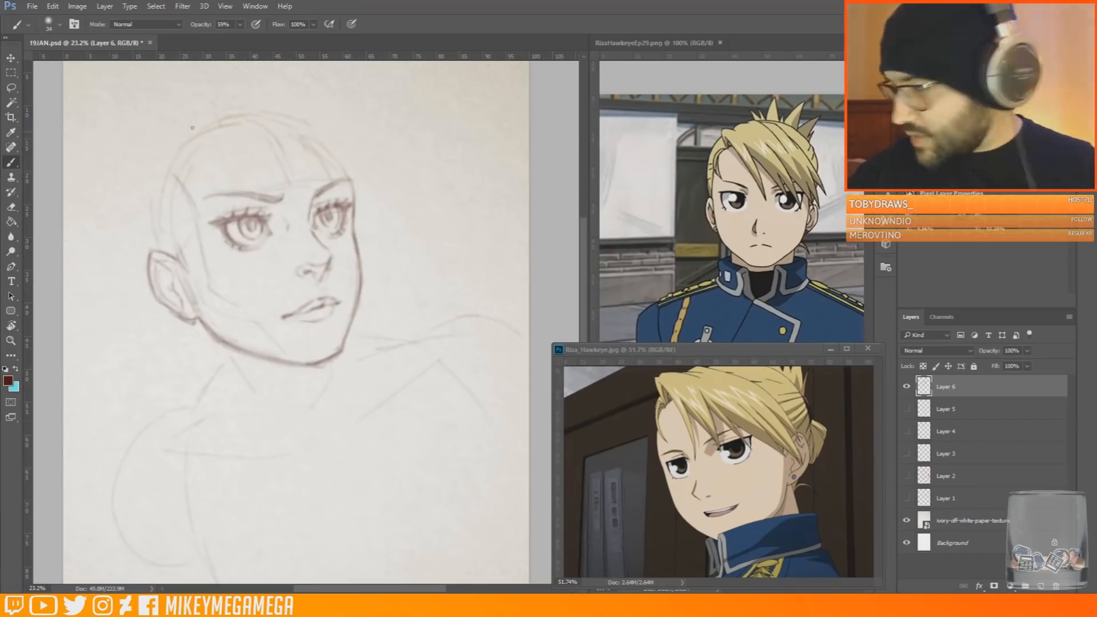
{"action": "mouse_move", "coordinate": [220, 123]}
{"action": "left_mouse_down"}
{"action": "mouse_move", "coordinate": [158, 137]}
{"action": "mouse_move", "coordinate": [137, 226]}
{"action": "left_mouse_up"}
{"action": "mouse_move", "coordinate": [191, 112]}
{"action": "left_mouse_down"}
{"action": "mouse_move", "coordinate": [231, 101]}
{"action": "mouse_move", "coordinate": [353, 175]}
{"action": "mouse_move", "coordinate": [356, 197]}
{"action": "left_mouse_up"}
{"action": "left_click_drag", "start_coordinate": [330, 132], "coordinate": [354, 173]}
Define both sides of the neck down to the collarbone pit and darken the slopes toward both shoulders
{"action": "left_click_drag", "start_coordinate": [207, 335], "coordinate": [281, 426]}
{"action": "left_click_drag", "start_coordinate": [336, 362], "coordinate": [329, 379]}
{"action": "left_click_drag", "start_coordinate": [231, 372], "coordinate": [270, 418]}
{"action": "left_click_drag", "start_coordinate": [277, 435], "coordinate": [280, 454]}
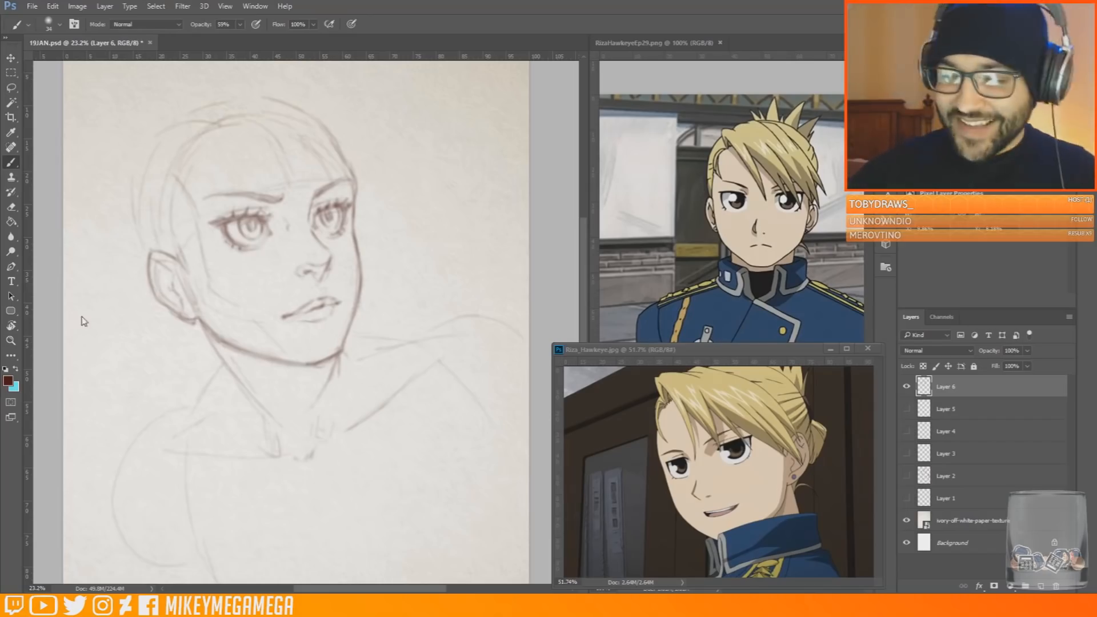
{"action": "left_click_drag", "start_coordinate": [231, 375], "coordinate": [174, 427]}
{"action": "left_click_drag", "start_coordinate": [346, 358], "coordinate": [430, 347]}
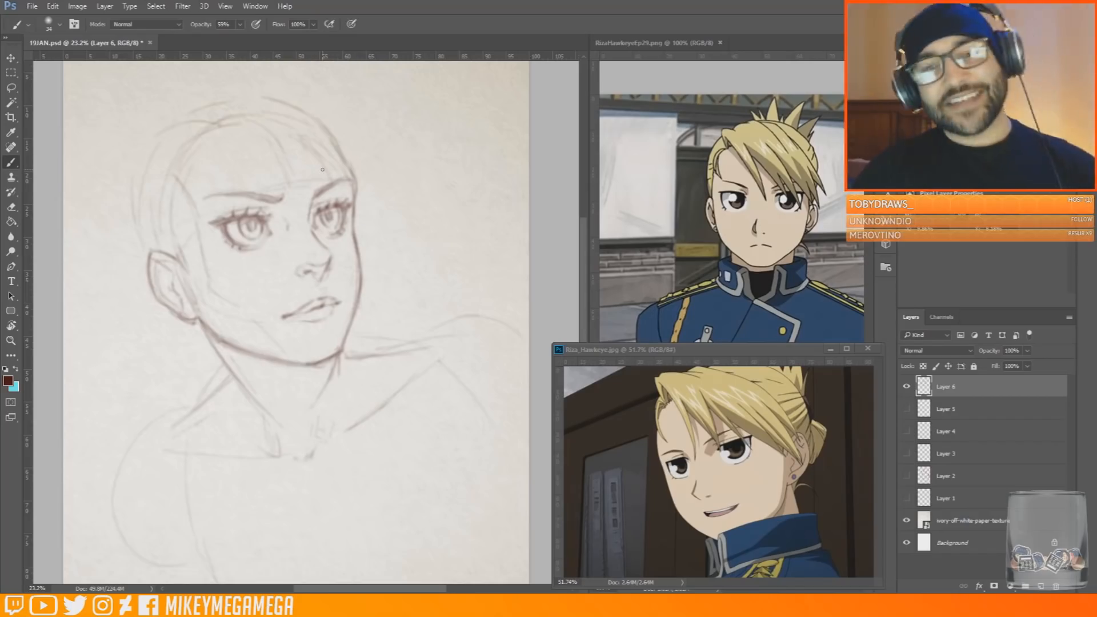
Erase stray construction lines at the temple and far forehead, and clean up the inner ends of both eyebrows
{"action": "key", "text": "e"}
{"action": "left_click_drag", "start_coordinate": [178, 181], "coordinate": [196, 209]}
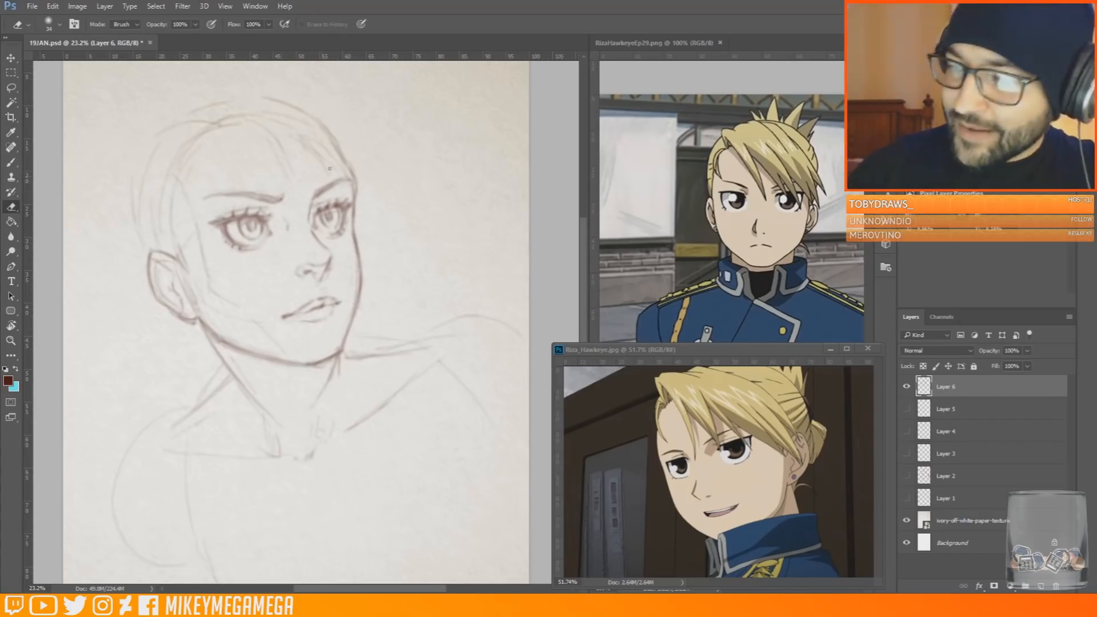
{"action": "mouse_move", "coordinate": [328, 168]}
{"action": "left_mouse_down"}
{"action": "mouse_move", "coordinate": [304, 144]}
{"action": "mouse_move", "coordinate": [345, 173]}
{"action": "left_mouse_up"}
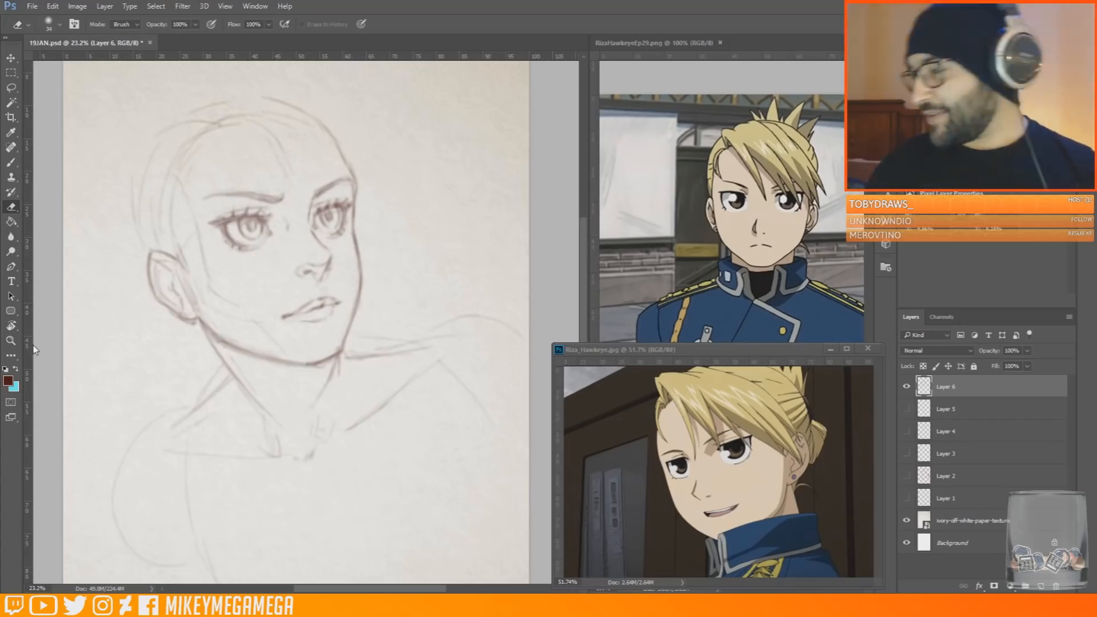
{"action": "left_click_drag", "start_coordinate": [284, 193], "coordinate": [281, 205]}
{"action": "key", "text": "b"}
{"action": "left_click_drag", "start_coordinate": [316, 192], "coordinate": [313, 201]}
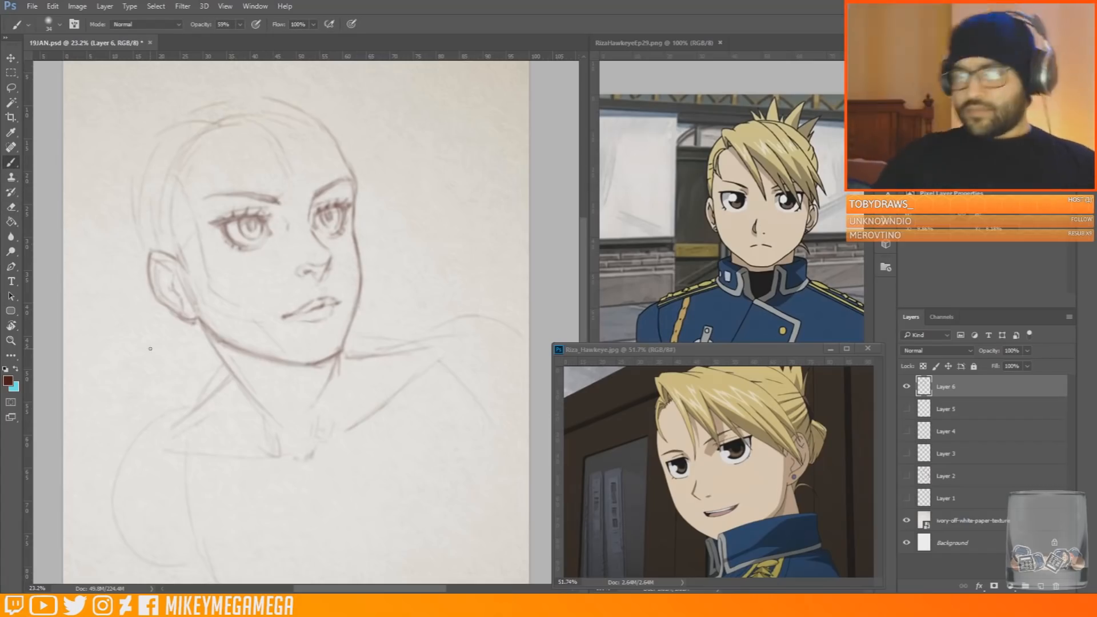
Mirror the canvas horizontally, lasso each eye in turn and nudge it slightly, leaving nothing selected
{"action": "key", "text": "ctrl+shift+h"}
{"action": "key", "text": "v"}
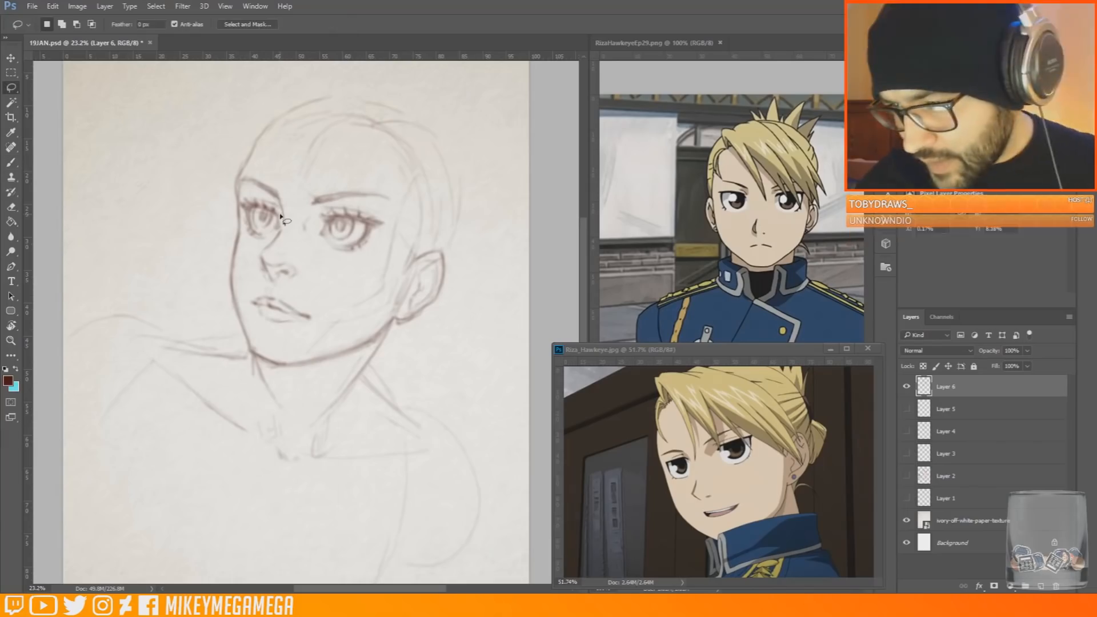
{"action": "left_click_drag", "start_coordinate": [266, 235], "coordinate": [267, 236]}
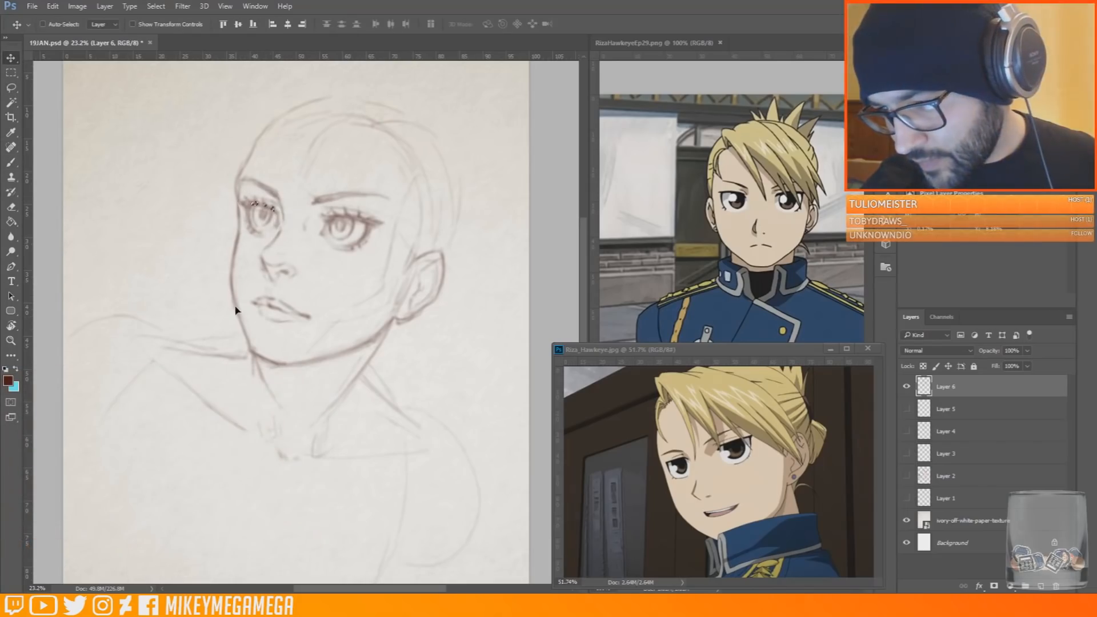
{"action": "key", "text": "l"}
{"action": "mouse_move", "coordinate": [377, 246]}
{"action": "left_mouse_down"}
{"action": "mouse_move", "coordinate": [335, 204]}
{"action": "mouse_move", "coordinate": [374, 247]}
{"action": "left_mouse_up"}
{"action": "key", "text": "v"}
{"action": "left_click_drag", "start_coordinate": [368, 233], "coordinate": [370, 235]}
{"action": "key", "text": "ctrl+d"}
Thin and smooth the far forehead contour with the eraser, and mirror the canvas back
{"action": "left_click", "coordinate": [10, 73]}
{"action": "key", "text": "r"}
{"action": "left_click_drag", "start_coordinate": [479, 254], "coordinate": [457, 206]}
{"action": "key", "text": "e"}
{"action": "mouse_move", "coordinate": [200, 146]}
{"action": "left_mouse_down"}
{"action": "mouse_move", "coordinate": [193, 229]}
{"action": "mouse_move", "coordinate": [234, 231]}
{"action": "left_mouse_up"}
{"action": "key", "text": "b"}
{"action": "key", "text": "r"}
{"action": "mouse_move", "coordinate": [468, 213]}
{"action": "left_mouse_down"}
{"action": "mouse_move", "coordinate": [500, 267]}
{"action": "mouse_move", "coordinate": [486, 282]}
{"action": "left_mouse_up"}
{"action": "key", "text": "b"}
{"action": "key", "text": "ctrl+shift+h"}
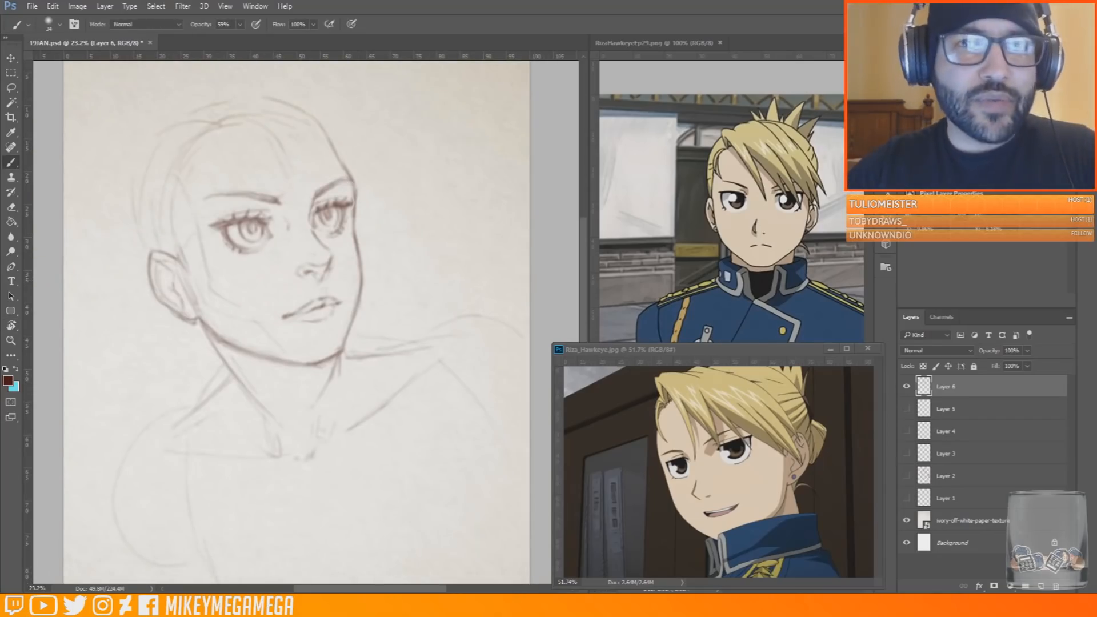
Create a new layer and sketch a long fringe strand sweeping from the hairline down toward the inner far eye
{"action": "key", "text": "e"}
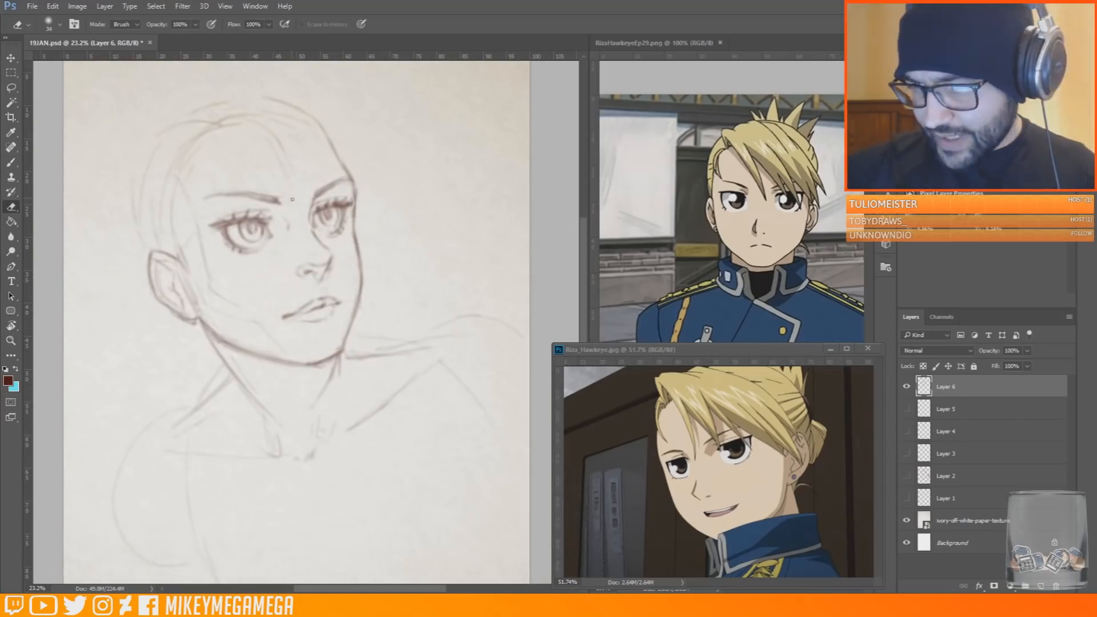
{"action": "key", "text": "b"}
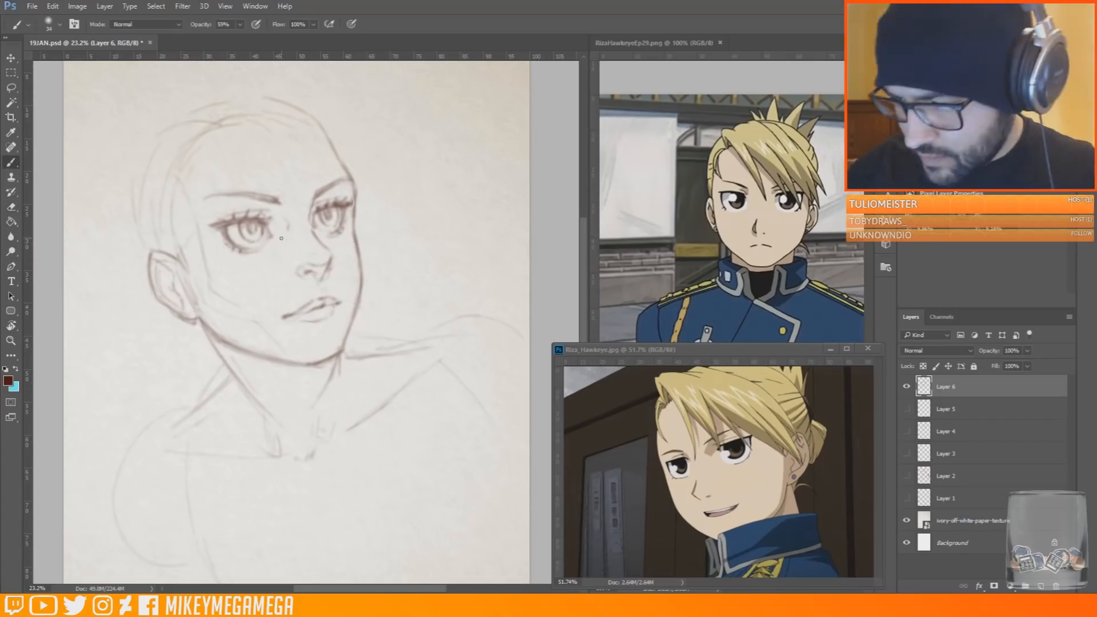
{"action": "key", "text": "ctrl+shift+alt+n"}
{"action": "left_click_drag", "start_coordinate": [307, 193], "coordinate": [311, 206]}
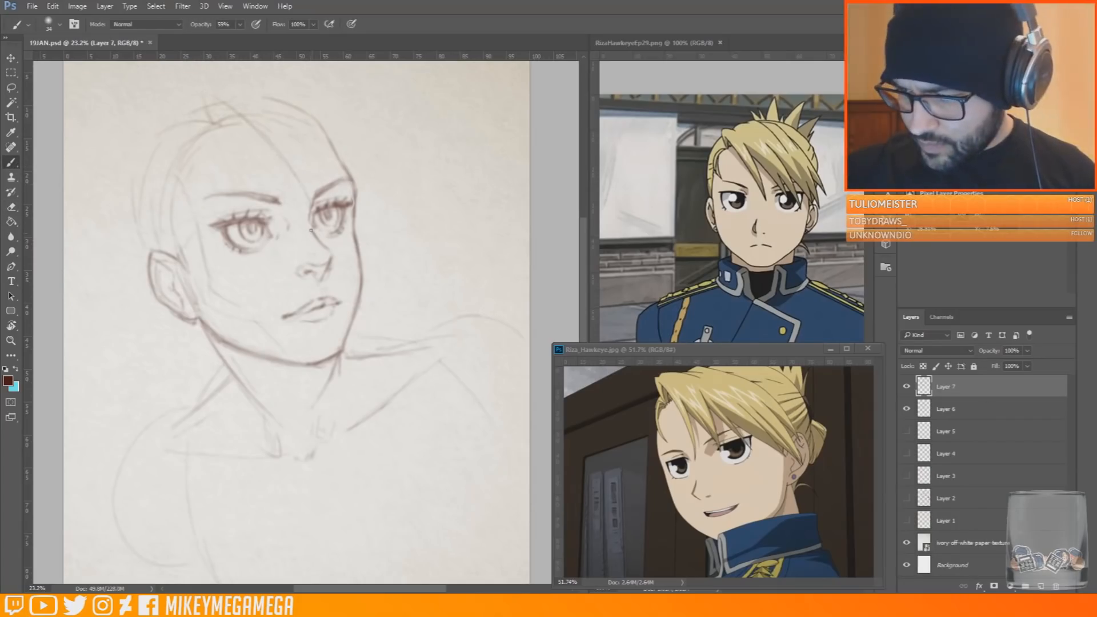
{"action": "mouse_move", "coordinate": [213, 127]}
{"action": "left_mouse_down"}
{"action": "mouse_move", "coordinate": [223, 89]}
{"action": "mouse_move", "coordinate": [295, 171]}
{"action": "left_mouse_up"}
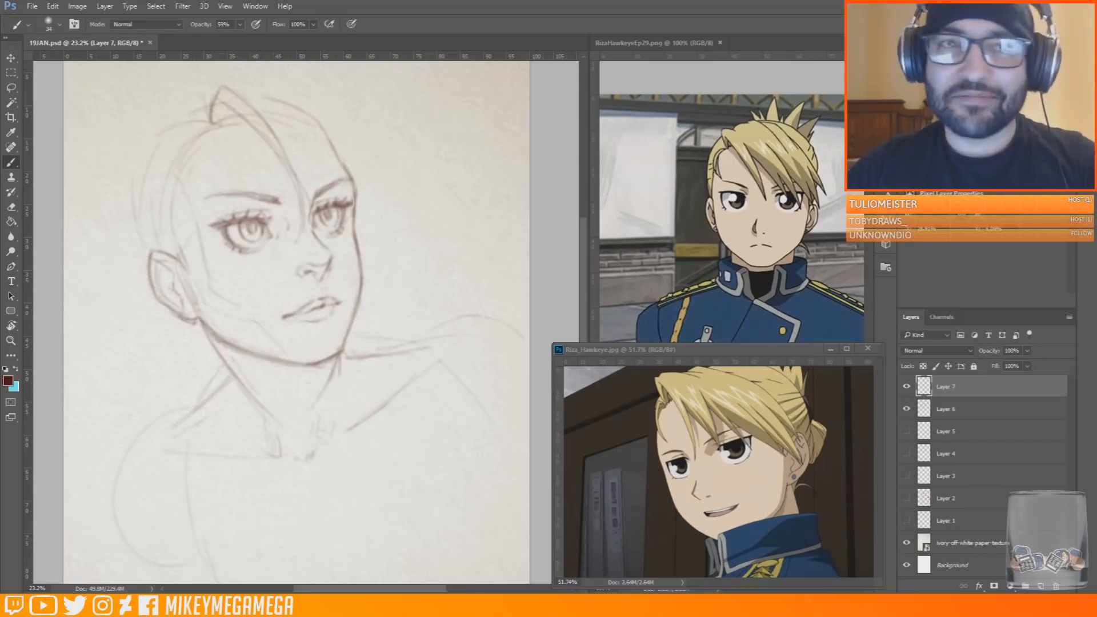
Build up the raised root of the fringe at the parting and extend its strand down between the eyes
{"action": "mouse_move", "coordinate": [244, 84]}
{"action": "left_mouse_down"}
{"action": "mouse_move", "coordinate": [223, 80]}
{"action": "mouse_move", "coordinate": [211, 109]}
{"action": "mouse_move", "coordinate": [216, 95]}
{"action": "left_mouse_up"}
{"action": "key", "text": "e"}
{"action": "left_click_drag", "start_coordinate": [230, 86], "coordinate": [241, 84]}
{"action": "key", "text": "b"}
{"action": "left_click_drag", "start_coordinate": [212, 123], "coordinate": [217, 132]}
{"action": "mouse_move", "coordinate": [208, 92]}
{"action": "left_mouse_down"}
{"action": "mouse_move", "coordinate": [218, 131]}
{"action": "mouse_move", "coordinate": [239, 128]}
{"action": "mouse_move", "coordinate": [226, 126]}
{"action": "mouse_move", "coordinate": [300, 236]}
{"action": "left_mouse_up"}
{"action": "mouse_move", "coordinate": [230, 80]}
{"action": "left_mouse_down"}
{"action": "mouse_move", "coordinate": [245, 80]}
{"action": "mouse_move", "coordinate": [303, 194]}
{"action": "left_mouse_up"}
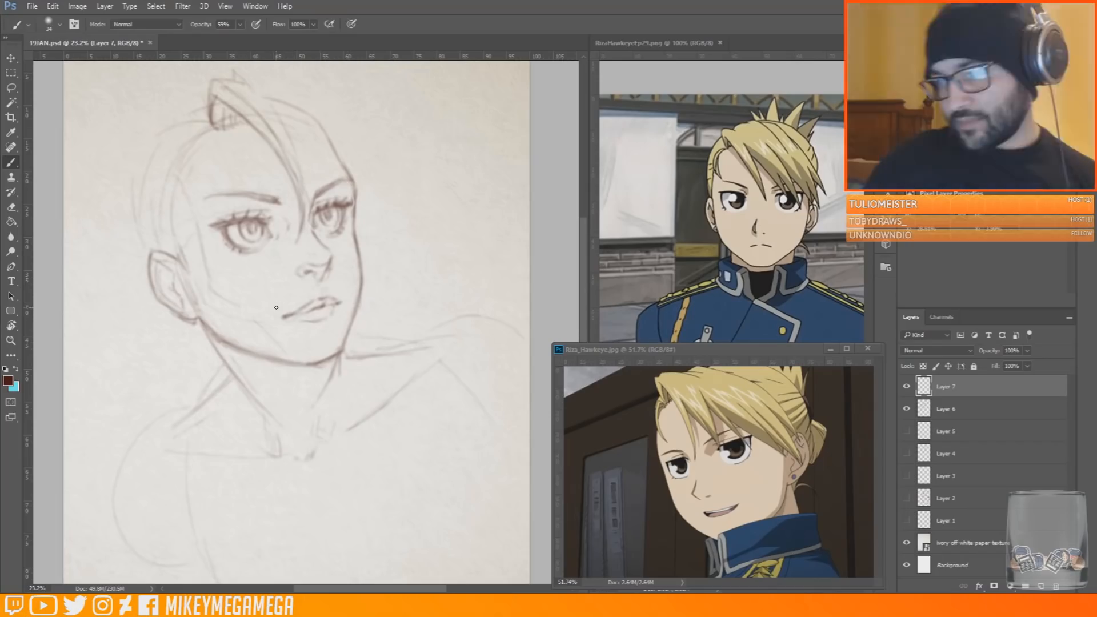
{"action": "left_click_drag", "start_coordinate": [250, 105], "coordinate": [287, 158]}
{"action": "key", "text": "ctrl+z"}
{"action": "left_click_drag", "start_coordinate": [237, 129], "coordinate": [339, 70]}
{"action": "key", "text": "ctrl+z"}
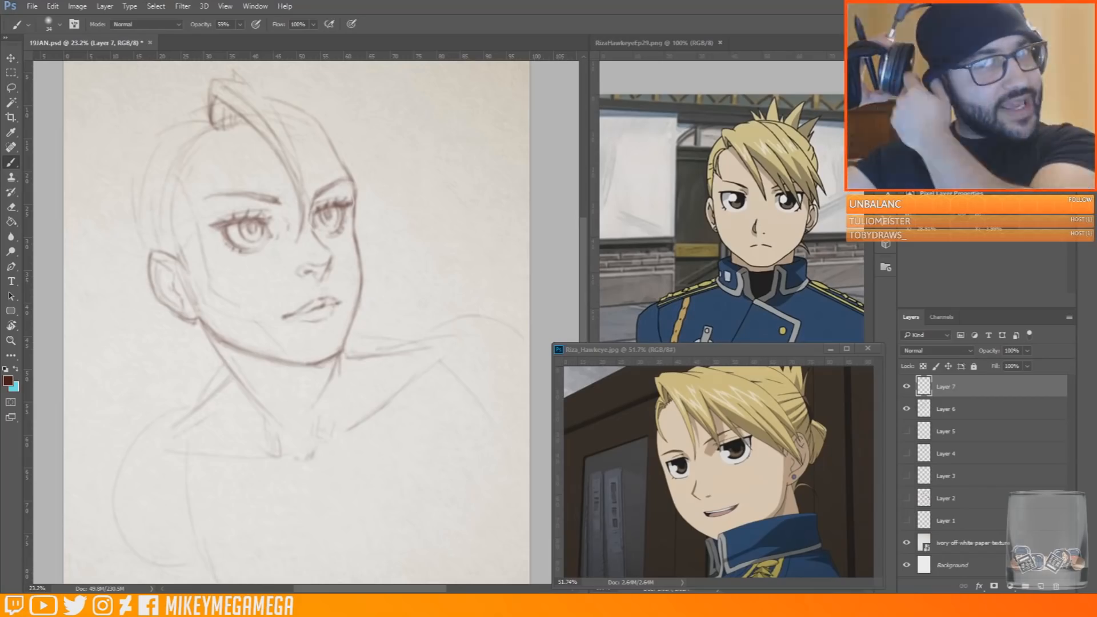
Sketch the far-side fringe sweeping over the crown and forehead, ending in pointed strands beside the far cheek
{"action": "left_click_drag", "start_coordinate": [279, 114], "coordinate": [335, 185]}
{"action": "mouse_move", "coordinate": [355, 229]}
{"action": "left_mouse_down"}
{"action": "mouse_move", "coordinate": [350, 191]}
{"action": "mouse_move", "coordinate": [238, 69]}
{"action": "left_mouse_up"}
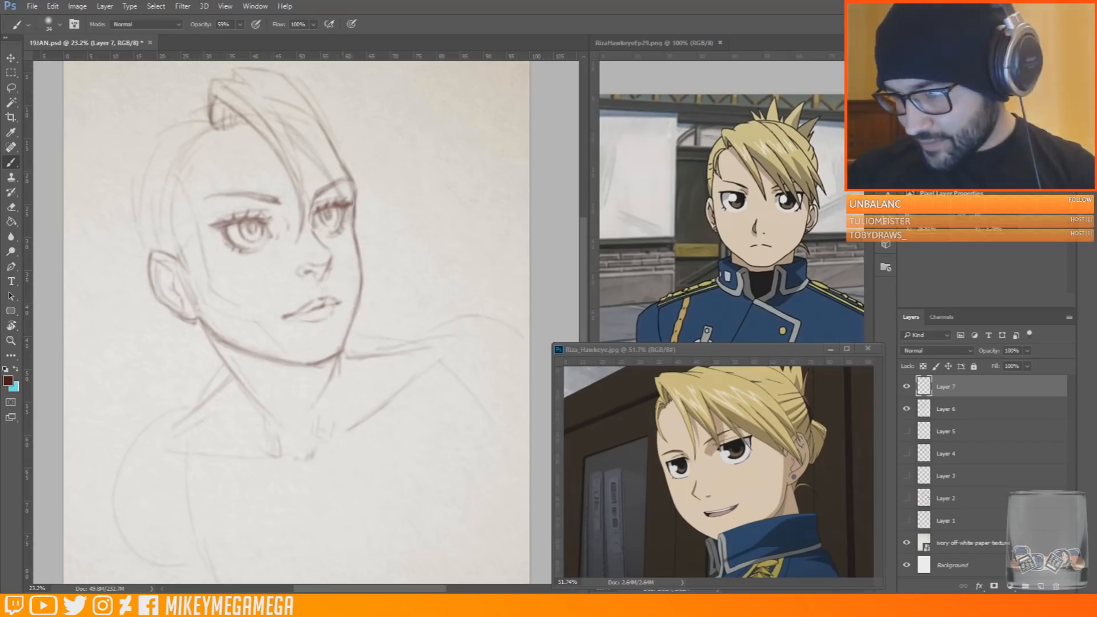
{"action": "left_click_drag", "start_coordinate": [294, 136], "coordinate": [381, 213]}
{"action": "mouse_move", "coordinate": [312, 90]}
{"action": "left_mouse_down"}
{"action": "mouse_move", "coordinate": [405, 182]}
{"action": "mouse_move", "coordinate": [395, 194]}
{"action": "mouse_move", "coordinate": [421, 252]}
{"action": "left_mouse_up"}
{"action": "left_click_drag", "start_coordinate": [375, 172], "coordinate": [419, 240]}
{"action": "left_click_drag", "start_coordinate": [316, 85], "coordinate": [410, 228]}
{"action": "mouse_move", "coordinate": [369, 174]}
{"action": "left_mouse_down"}
{"action": "mouse_move", "coordinate": [390, 251]}
{"action": "mouse_move", "coordinate": [373, 244]}
{"action": "left_mouse_up"}
{"action": "left_click_drag", "start_coordinate": [377, 197], "coordinate": [367, 233]}
Switch to Layer 6 and darken the central fringe strand, its root at the parting and the top hair contour
{"action": "key", "text": "e"}
{"action": "left_click", "coordinate": [966, 410]}
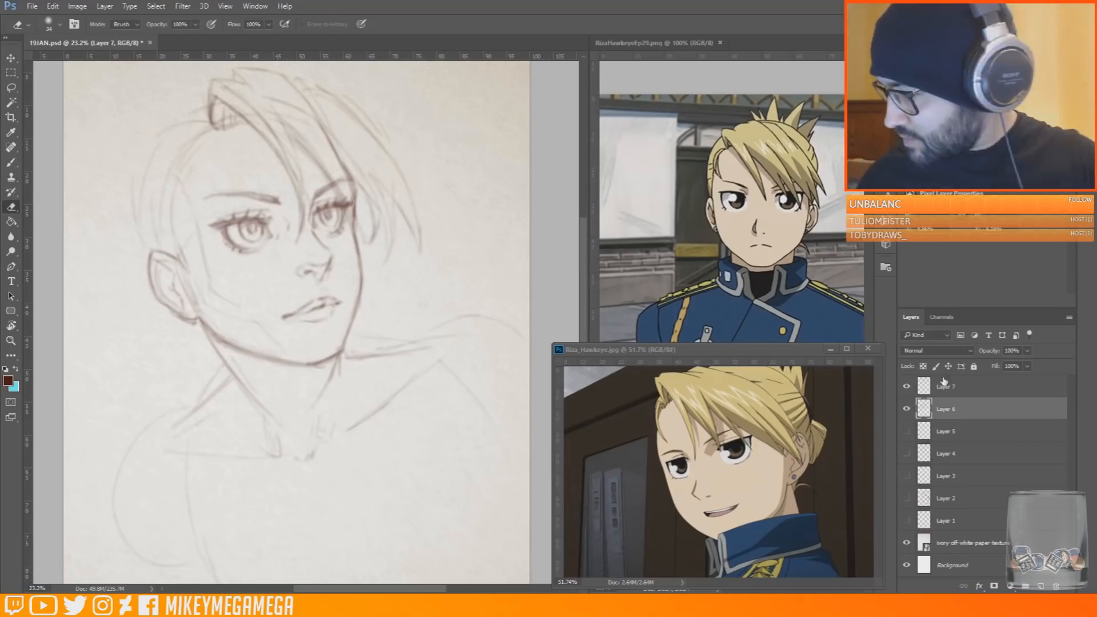
{"action": "key", "text": "b"}
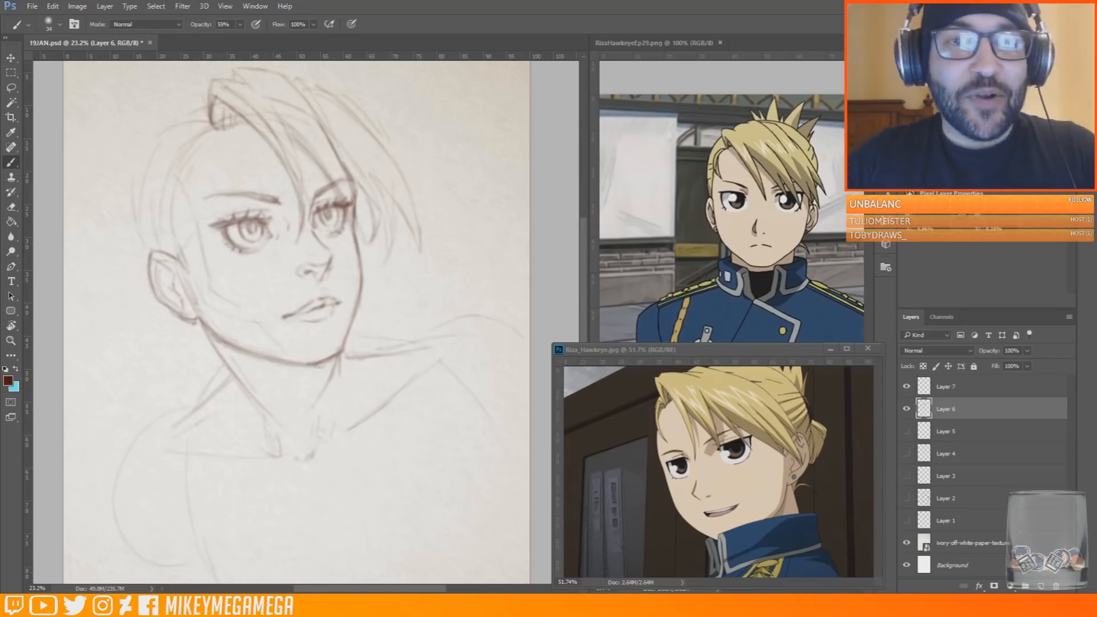
{"action": "mouse_move", "coordinate": [273, 148]}
{"action": "left_mouse_down"}
{"action": "mouse_move", "coordinate": [304, 211]}
{"action": "mouse_move", "coordinate": [301, 179]}
{"action": "left_mouse_up"}
{"action": "left_click_drag", "start_coordinate": [215, 125], "coordinate": [228, 127]}
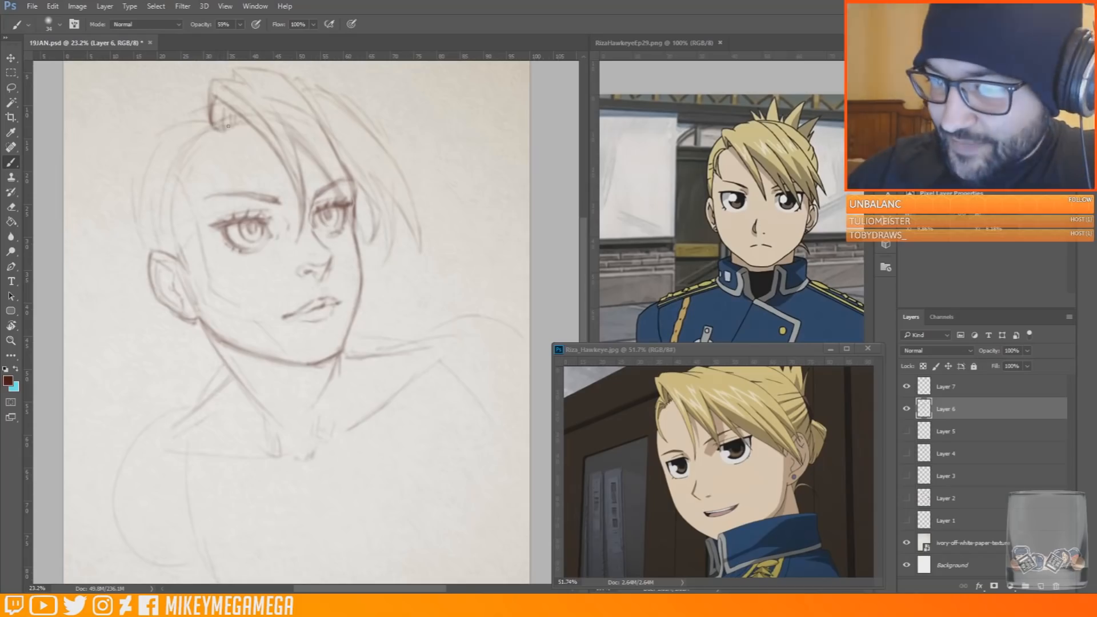
{"action": "mouse_move", "coordinate": [231, 80]}
{"action": "left_mouse_down"}
{"action": "mouse_move", "coordinate": [234, 70]}
{"action": "mouse_move", "coordinate": [272, 71]}
{"action": "left_mouse_up"}
Darken the far-side fringe strands over the far eye and cheek and the upper edge of that hair mass
{"action": "left_click_drag", "start_coordinate": [334, 147], "coordinate": [373, 194]}
{"action": "left_click_drag", "start_coordinate": [339, 159], "coordinate": [372, 193]}
{"action": "left_click_drag", "start_coordinate": [296, 133], "coordinate": [362, 238]}
{"action": "mouse_move", "coordinate": [342, 166]}
{"action": "left_mouse_down"}
{"action": "mouse_move", "coordinate": [361, 234]}
{"action": "mouse_move", "coordinate": [375, 202]}
{"action": "mouse_move", "coordinate": [385, 254]}
{"action": "left_mouse_up"}
{"action": "left_click_drag", "start_coordinate": [362, 130], "coordinate": [419, 247]}
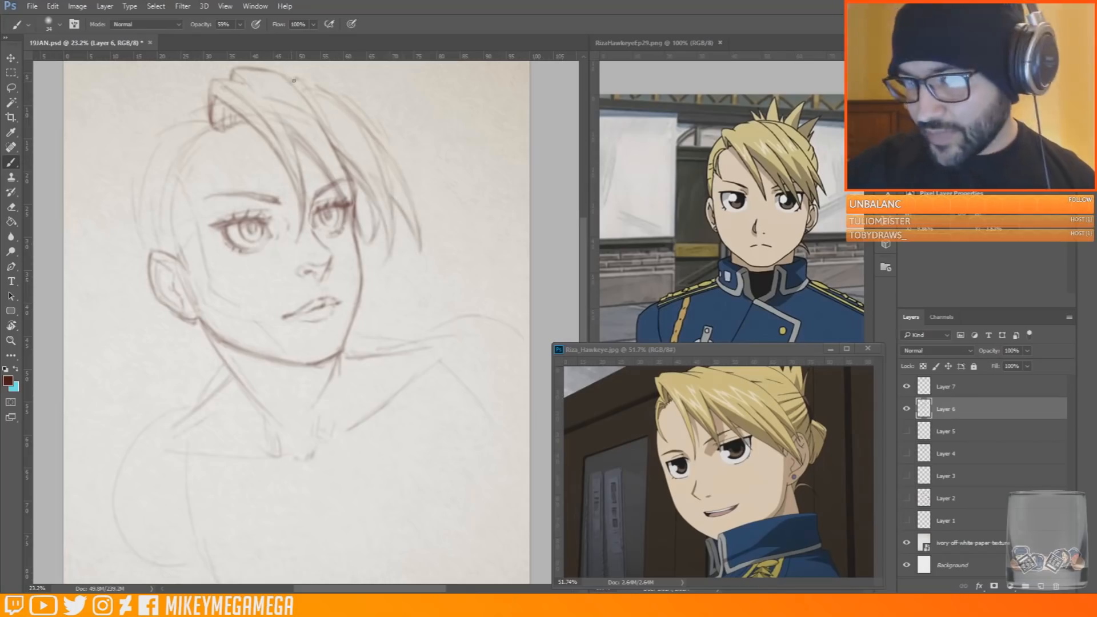
{"action": "left_click_drag", "start_coordinate": [297, 79], "coordinate": [341, 99]}
{"action": "left_click_drag", "start_coordinate": [374, 199], "coordinate": [376, 225]}
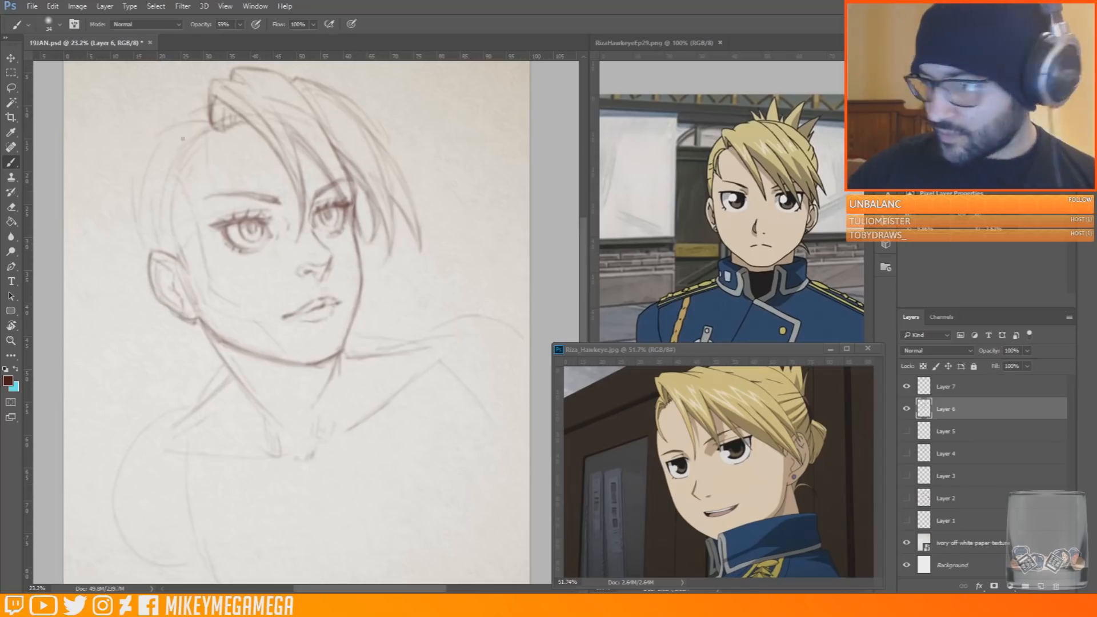
Draw a strand from the parting down to the near eyebrow and outline the hair around the back of the head
{"action": "left_click_drag", "start_coordinate": [193, 125], "coordinate": [206, 184]}
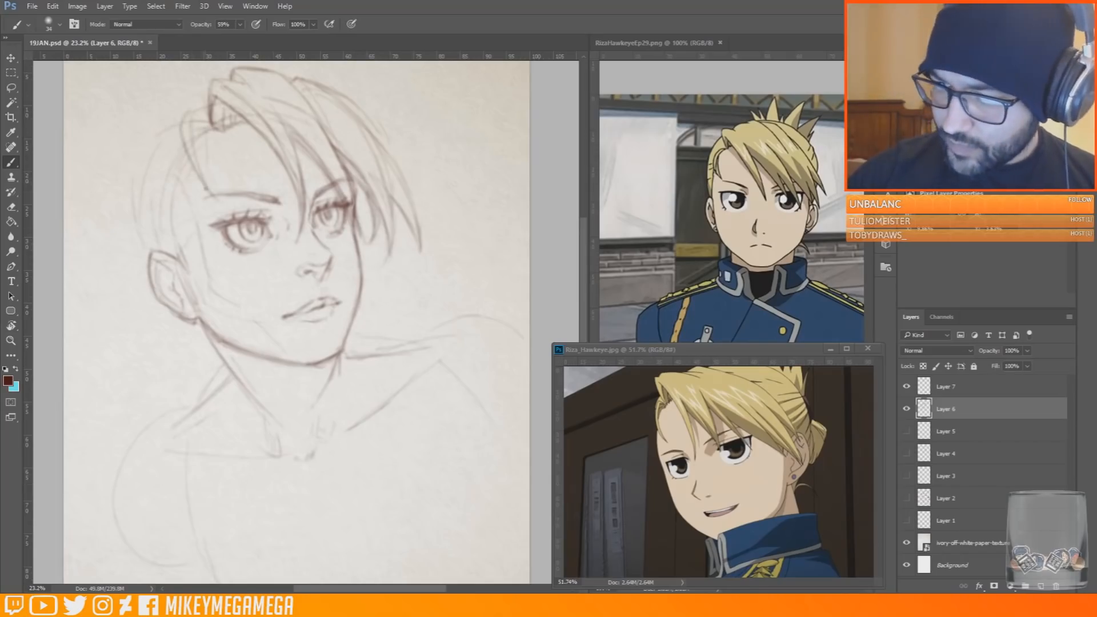
{"action": "scroll", "coordinate": [566, 242], "scroll_direction": "up", "scroll_amount": 2}
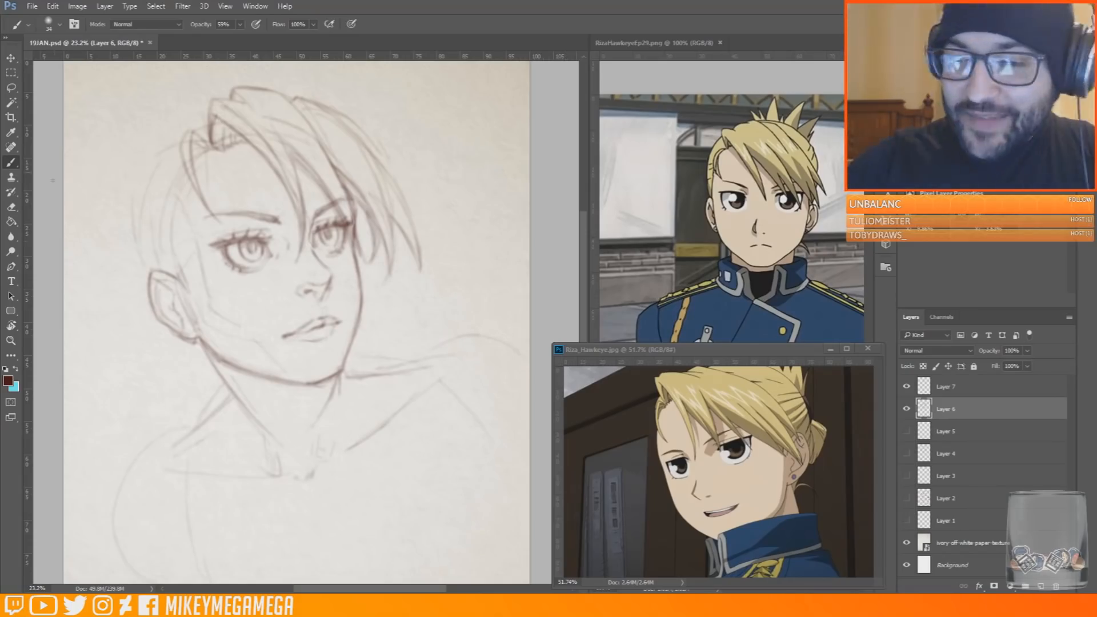
{"action": "mouse_move", "coordinate": [145, 274]}
{"action": "left_mouse_down"}
{"action": "mouse_move", "coordinate": [130, 197]}
{"action": "mouse_move", "coordinate": [139, 146]}
{"action": "left_mouse_up"}
{"action": "left_click_drag", "start_coordinate": [161, 144], "coordinate": [206, 117]}
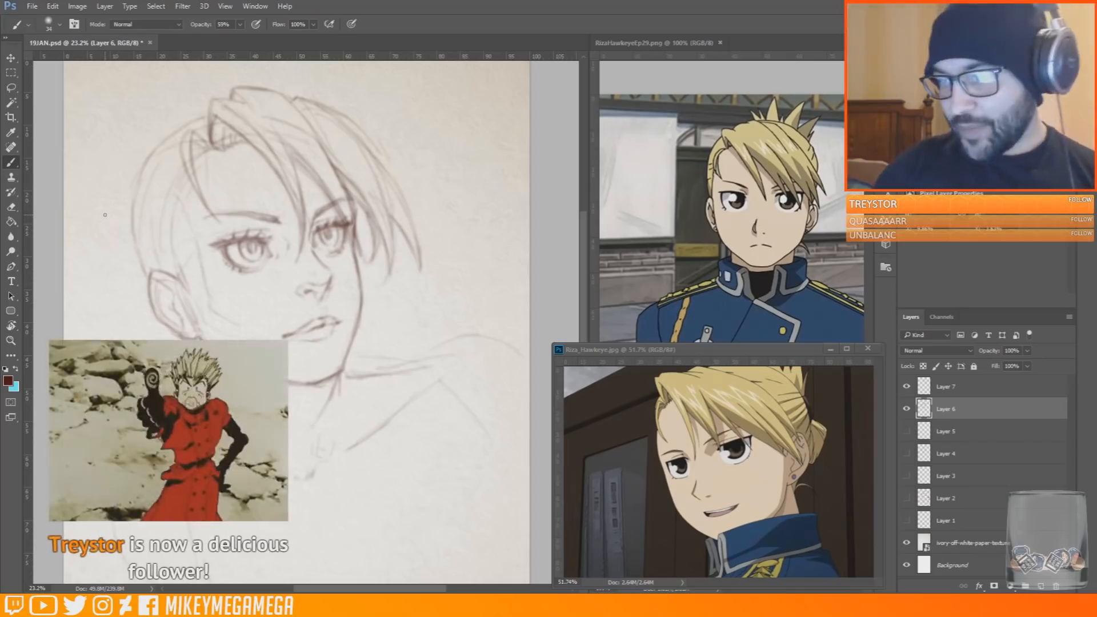
{"action": "left_click_drag", "start_coordinate": [144, 288], "coordinate": [131, 257]}
{"action": "left_click_drag", "start_coordinate": [124, 216], "coordinate": [121, 189]}
{"action": "mouse_move", "coordinate": [137, 168]}
{"action": "left_mouse_down"}
{"action": "mouse_move", "coordinate": [170, 122]}
{"action": "mouse_move", "coordinate": [207, 108]}
{"action": "left_mouse_up"}
Sketch the near hairline above the ear and fill the side of the head with pulled-back strand lines
{"action": "left_click_drag", "start_coordinate": [170, 259], "coordinate": [176, 195]}
{"action": "left_click_drag", "start_coordinate": [173, 197], "coordinate": [180, 182]}
{"action": "mouse_move", "coordinate": [167, 118]}
{"action": "left_mouse_down"}
{"action": "mouse_move", "coordinate": [146, 137]}
{"action": "mouse_move", "coordinate": [208, 102]}
{"action": "mouse_move", "coordinate": [137, 141]}
{"action": "mouse_move", "coordinate": [171, 151]}
{"action": "left_mouse_up"}
{"action": "key", "text": "e"}
{"action": "key", "text": "b"}
{"action": "left_click_drag", "start_coordinate": [134, 166], "coordinate": [116, 209]}
{"action": "left_click_drag", "start_coordinate": [170, 201], "coordinate": [114, 231]}
{"action": "mouse_move", "coordinate": [142, 239]}
{"action": "left_mouse_down"}
{"action": "mouse_move", "coordinate": [125, 245]}
{"action": "mouse_move", "coordinate": [125, 265]}
{"action": "left_mouse_up"}
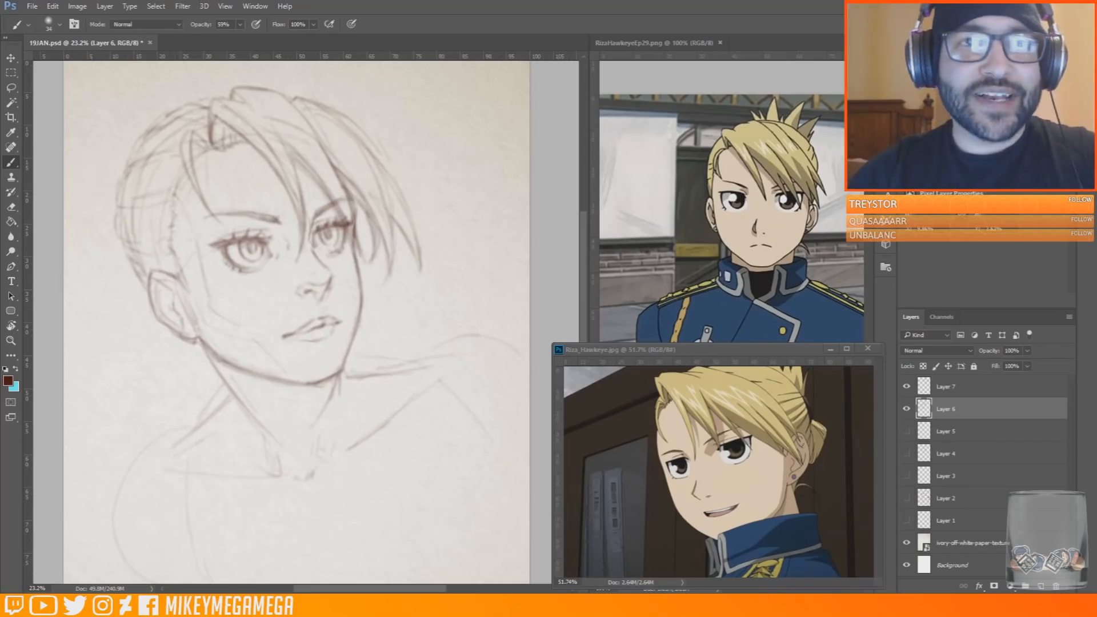
Strengthen the hair contour at the back of the head, add loose wisps below the ear and outline the hair clip
{"action": "left_click_drag", "start_coordinate": [121, 179], "coordinate": [117, 255]}
{"action": "left_click_drag", "start_coordinate": [117, 211], "coordinate": [120, 288]}
{"action": "mouse_move", "coordinate": [191, 344]}
{"action": "left_mouse_down"}
{"action": "mouse_move", "coordinate": [183, 383]}
{"action": "mouse_move", "coordinate": [203, 361]}
{"action": "left_mouse_up"}
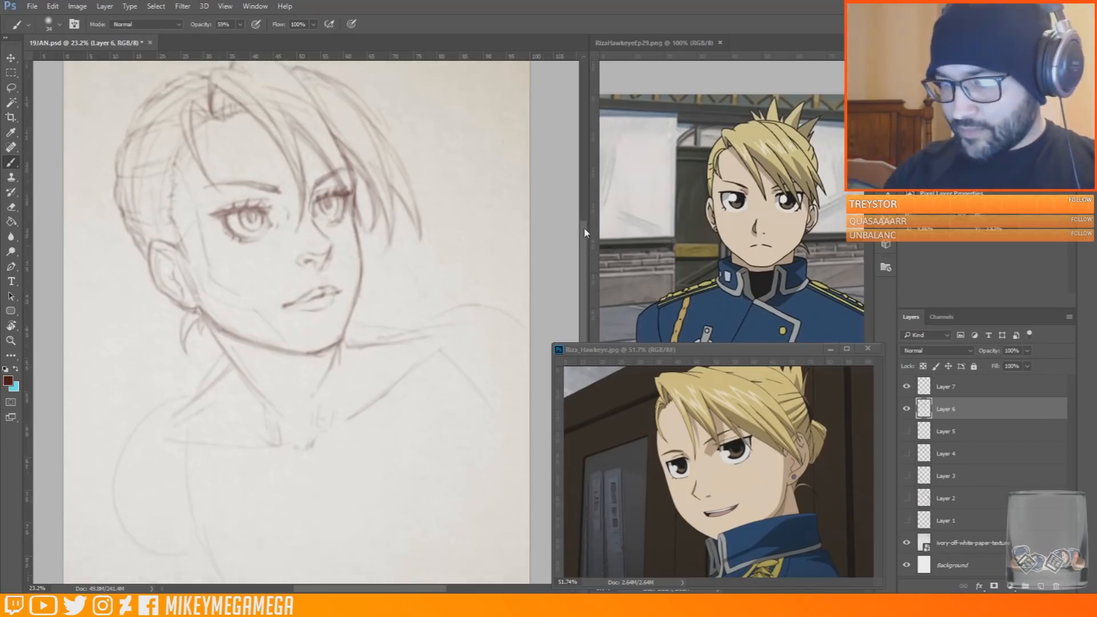
{"action": "left_click_drag", "start_coordinate": [115, 185], "coordinate": [108, 238]}
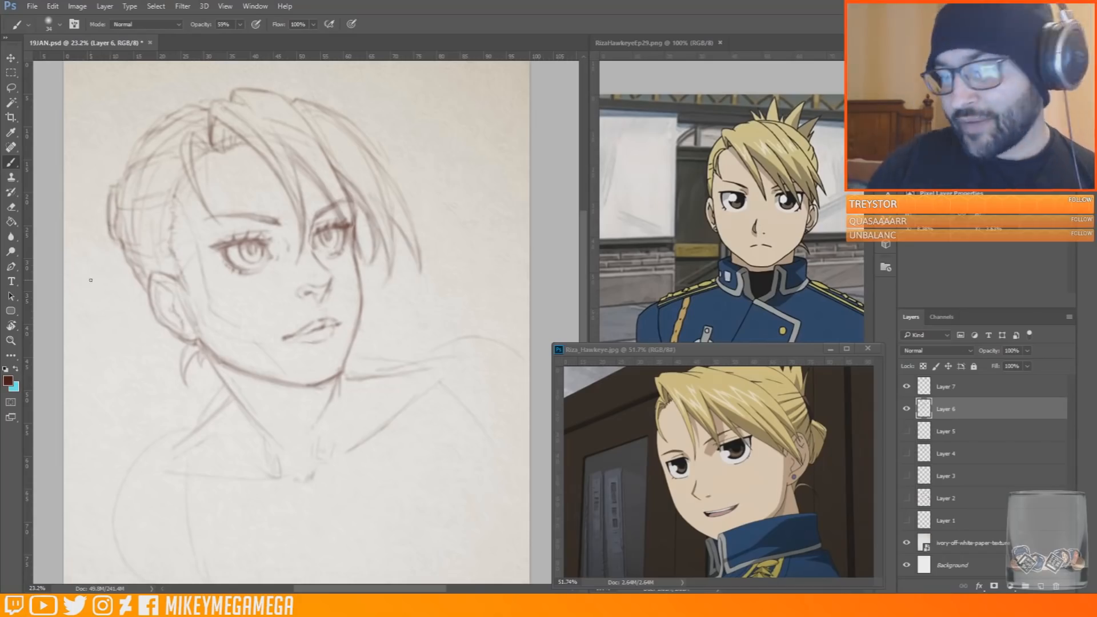
Sketch the folded bun of hair behind the ear with its outer contour and inner strand lines
{"action": "mouse_move", "coordinate": [108, 247]}
{"action": "left_mouse_down"}
{"action": "mouse_move", "coordinate": [101, 272]}
{"action": "mouse_move", "coordinate": [144, 320]}
{"action": "left_mouse_up"}
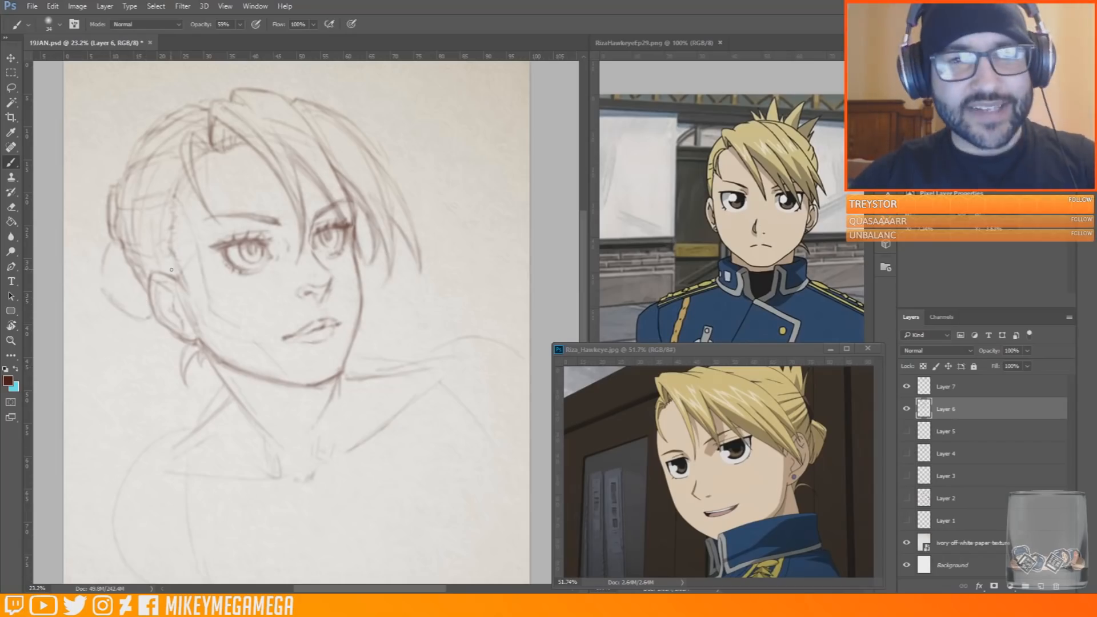
{"action": "left_click_drag", "start_coordinate": [131, 267], "coordinate": [148, 321]}
{"action": "mouse_move", "coordinate": [111, 262]}
{"action": "left_mouse_down"}
{"action": "mouse_move", "coordinate": [126, 314]}
{"action": "mouse_move", "coordinate": [107, 295]}
{"action": "left_mouse_up"}
{"action": "left_click_drag", "start_coordinate": [111, 242], "coordinate": [97, 279]}
{"action": "mouse_move", "coordinate": [134, 314]}
{"action": "left_mouse_down"}
{"action": "mouse_move", "coordinate": [125, 275]}
{"action": "mouse_move", "coordinate": [153, 328]}
{"action": "left_mouse_up"}
{"action": "left_click_drag", "start_coordinate": [104, 291], "coordinate": [117, 312]}
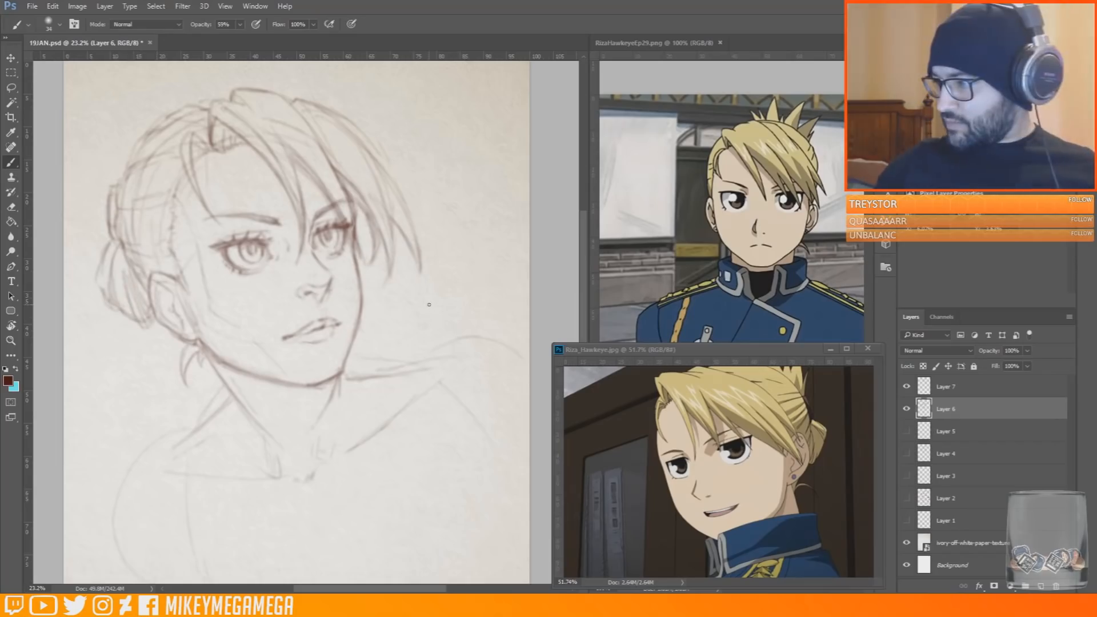
Mirror the canvas, try large spiky hair tips fanning out behind the crown, and mirror it back
{"action": "key", "text": "ctrl+shift+h"}
{"action": "key", "text": "e"}
{"action": "key", "text": "b"}
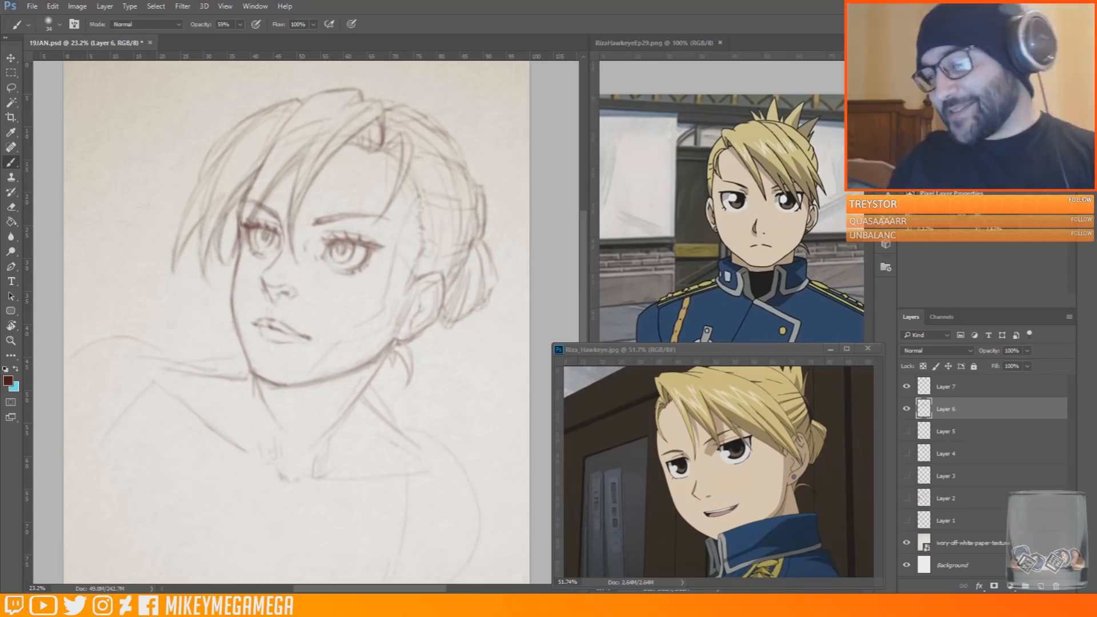
{"action": "left_click_drag", "start_coordinate": [470, 106], "coordinate": [516, 123]}
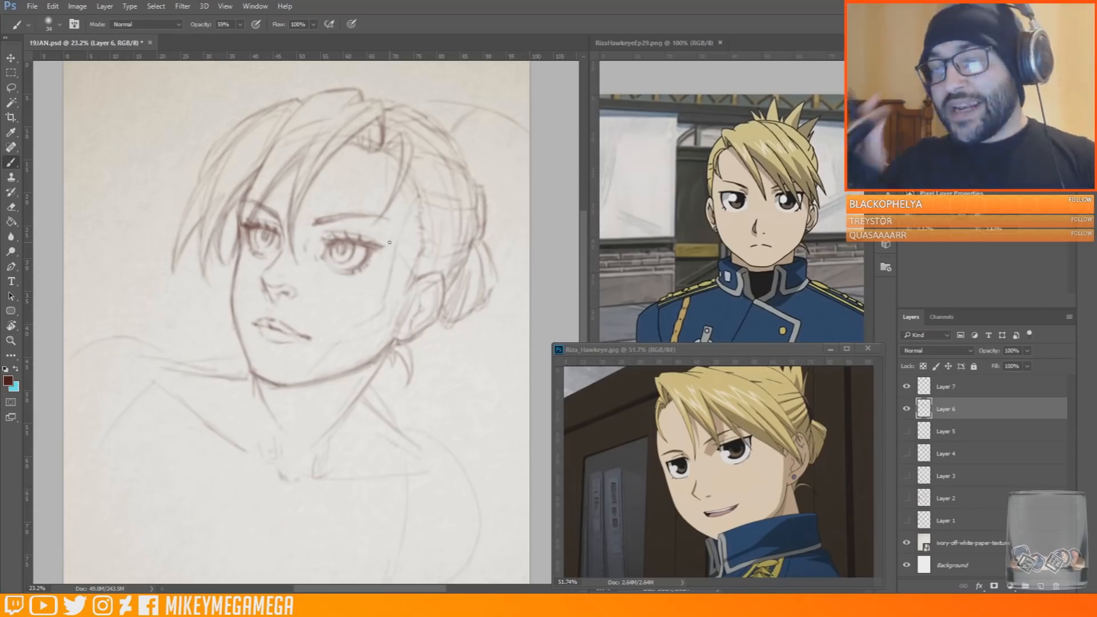
{"action": "mouse_move", "coordinate": [500, 102]}
{"action": "left_mouse_down"}
{"action": "mouse_move", "coordinate": [485, 108]}
{"action": "mouse_move", "coordinate": [474, 154]}
{"action": "mouse_move", "coordinate": [522, 138]}
{"action": "left_mouse_up"}
{"action": "left_click_drag", "start_coordinate": [482, 186], "coordinate": [521, 135]}
{"action": "left_click_drag", "start_coordinate": [445, 128], "coordinate": [459, 108]}
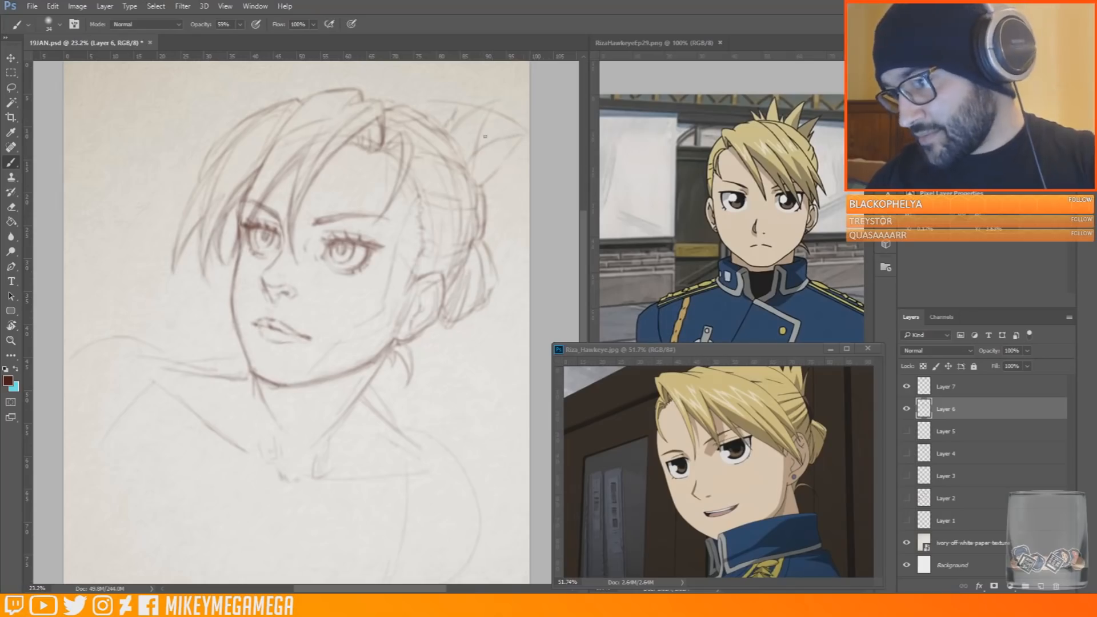
{"action": "left_click_drag", "start_coordinate": [485, 191], "coordinate": [506, 172]}
{"action": "key", "text": "ctrl+shift+h"}
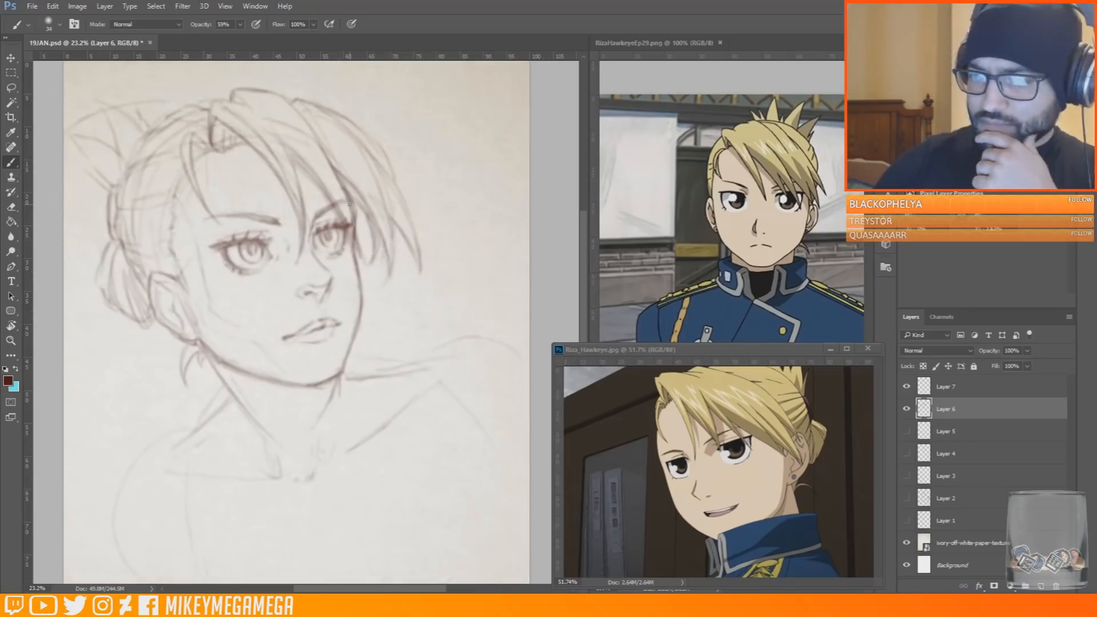
Erase the large spiky hair tips behind the crown and trim the outer edge of the bun
{"action": "scroll", "coordinate": [350, 204], "scroll_direction": "down", "scroll_amount": 3}
{"action": "key", "text": "e"}
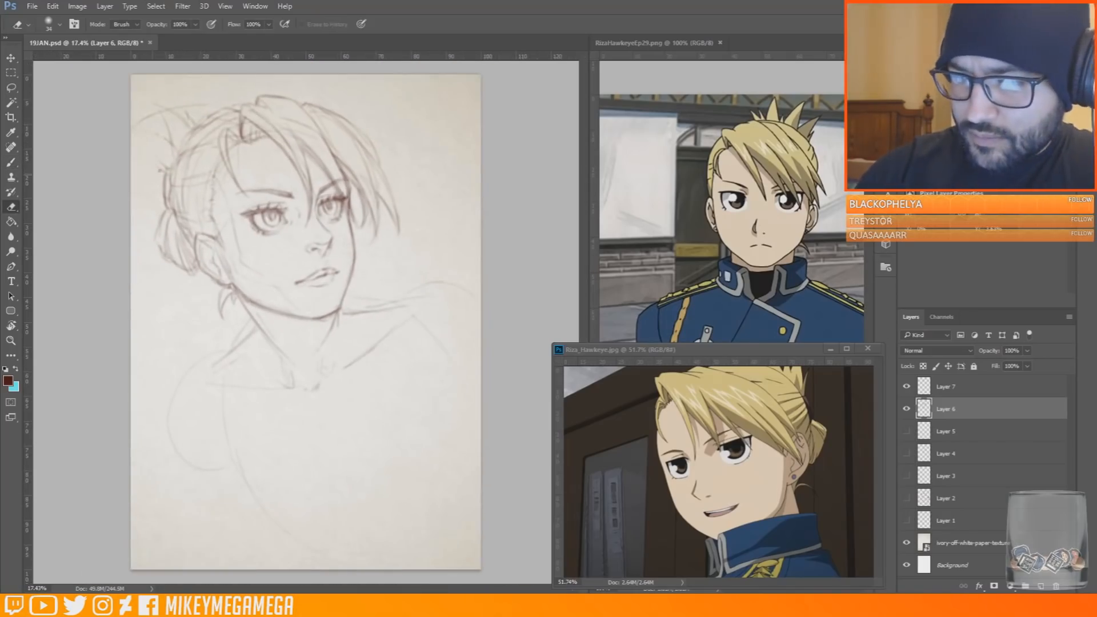
{"action": "mouse_move", "coordinate": [136, 124]}
{"action": "left_mouse_down"}
{"action": "mouse_move", "coordinate": [164, 112]}
{"action": "mouse_move", "coordinate": [174, 151]}
{"action": "left_mouse_up"}
{"action": "mouse_move", "coordinate": [181, 112]}
{"action": "left_mouse_down"}
{"action": "mouse_move", "coordinate": [192, 128]}
{"action": "mouse_move", "coordinate": [209, 105]}
{"action": "left_mouse_up"}
{"action": "mouse_move", "coordinate": [164, 213]}
{"action": "left_mouse_down"}
{"action": "mouse_move", "coordinate": [169, 259]}
{"action": "mouse_move", "coordinate": [172, 250]}
{"action": "mouse_move", "coordinate": [196, 270]}
{"action": "mouse_move", "coordinate": [164, 243]}
{"action": "left_mouse_up"}
{"action": "key", "text": "b"}
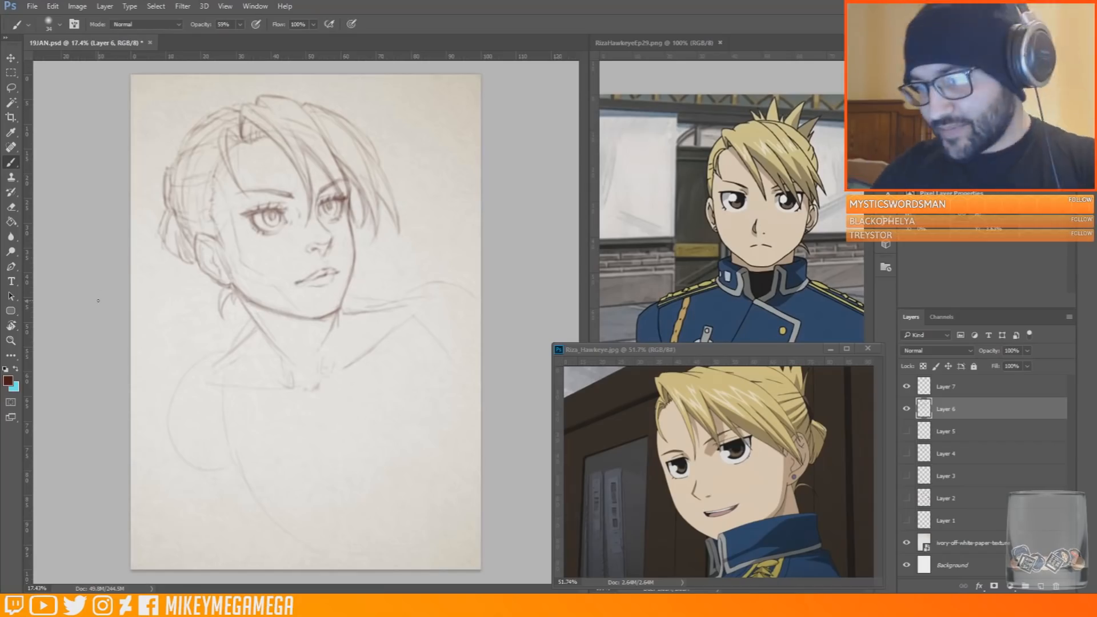
{"action": "key", "text": "e"}
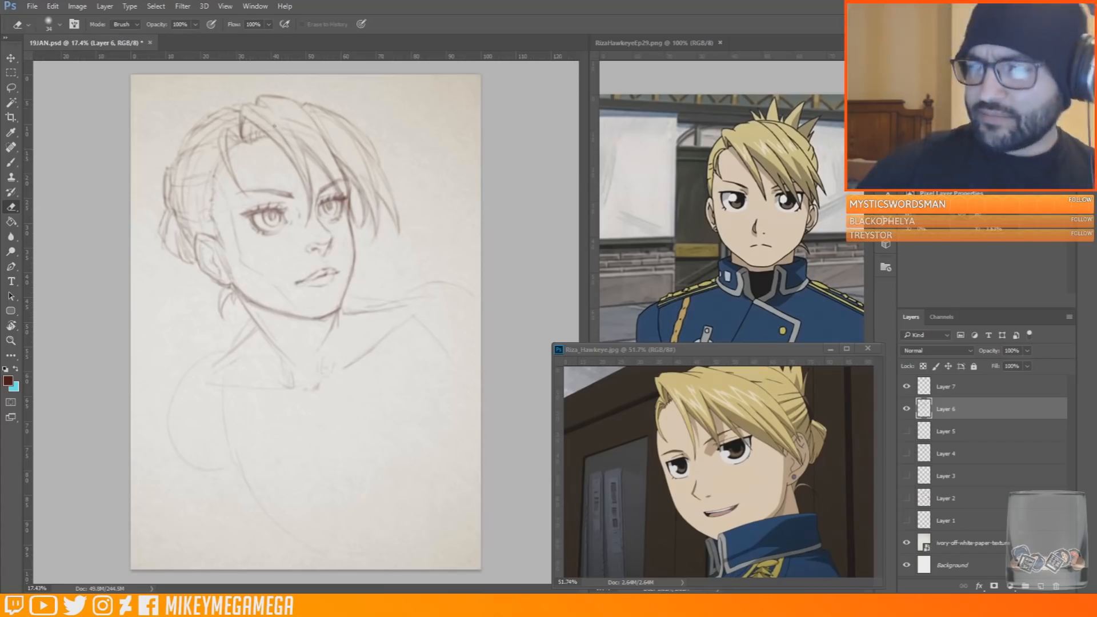
{"action": "key", "text": "b"}
{"action": "left_click_drag", "start_coordinate": [164, 165], "coordinate": [147, 147]}
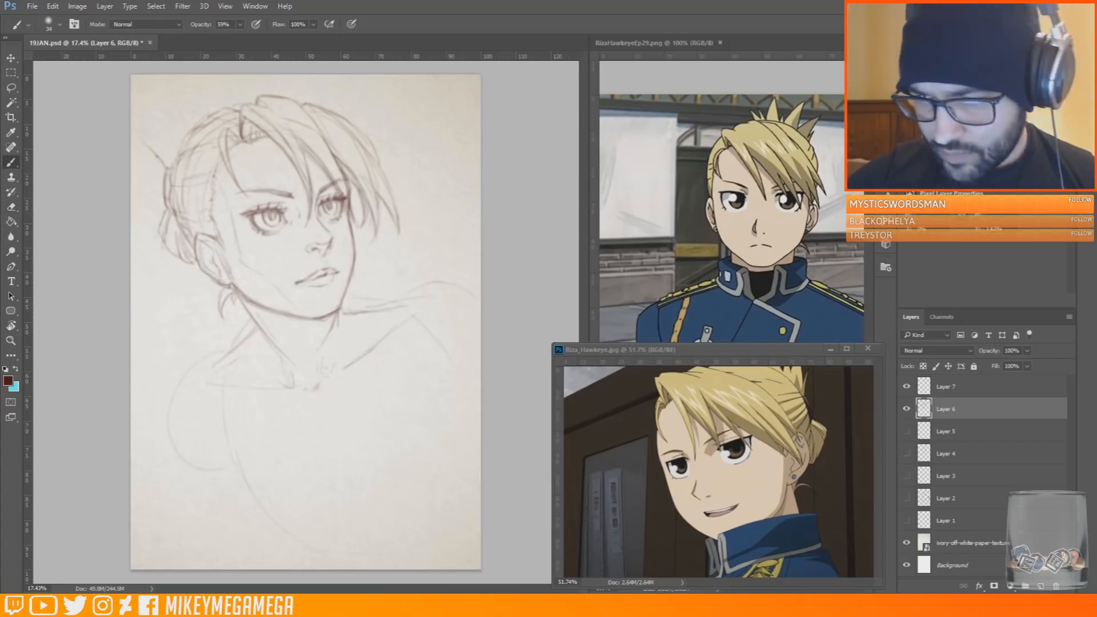
{"action": "left_click_drag", "start_coordinate": [167, 105], "coordinate": [182, 126]}
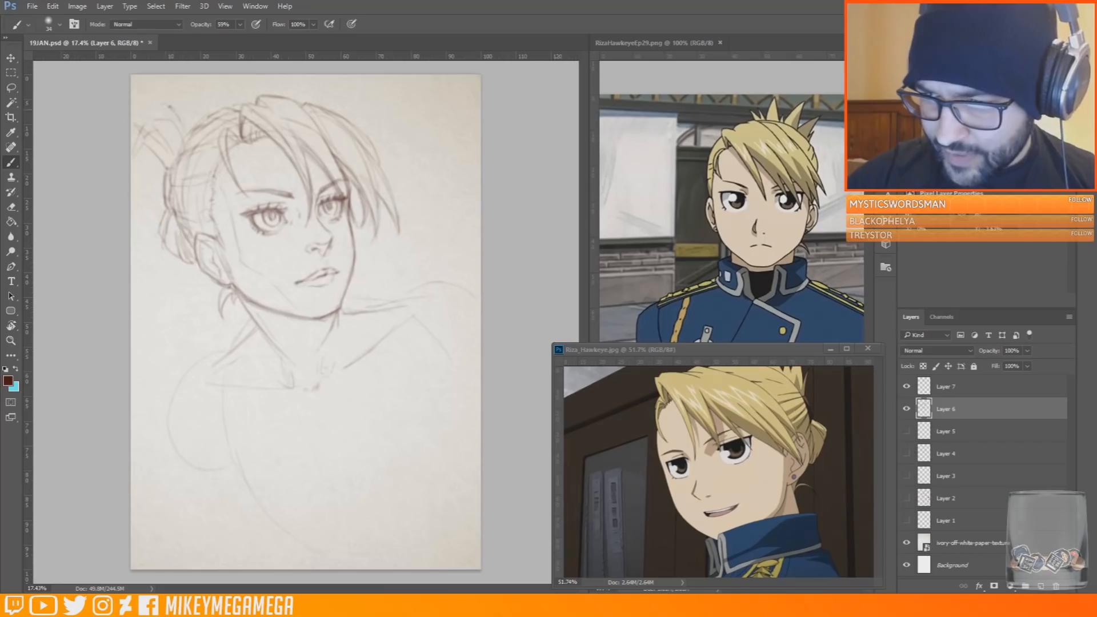
{"action": "key", "text": "ctrl+alt+z"}
{"action": "key", "text": "ctrl+alt+z"}
{"action": "key", "text": "ctrl+alt+z"}
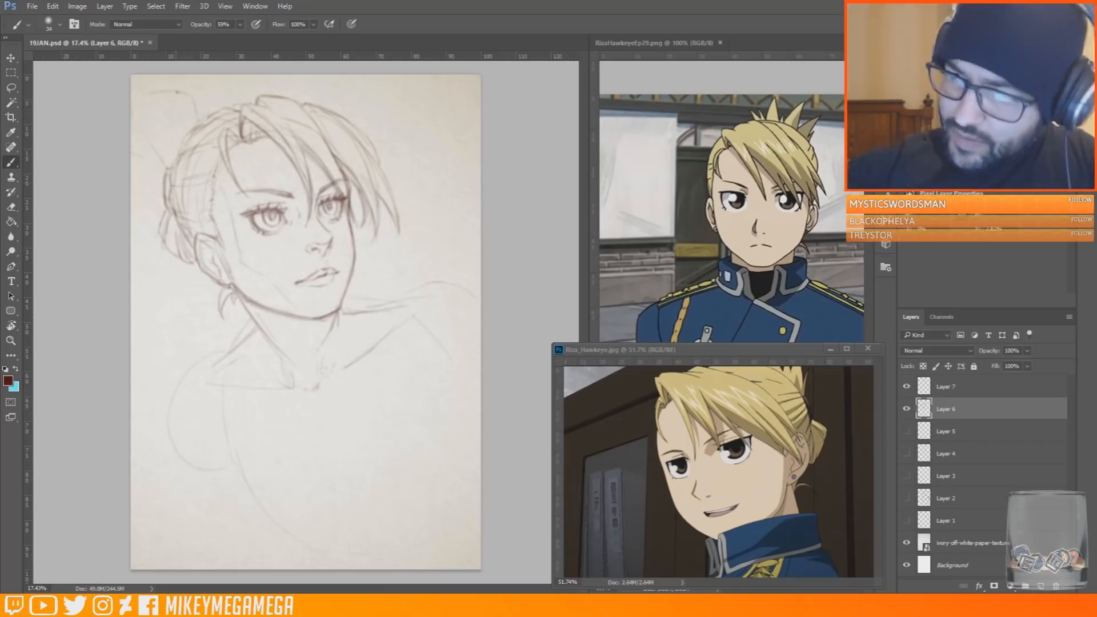
Sketch large spiky hair tips fanning up and outward from the pinned-up hair behind the crown
{"action": "mouse_move", "coordinate": [185, 94]}
{"action": "left_mouse_down"}
{"action": "mouse_move", "coordinate": [150, 96]}
{"action": "mouse_move", "coordinate": [162, 120]}
{"action": "left_mouse_up"}
{"action": "mouse_move", "coordinate": [137, 113]}
{"action": "left_mouse_down"}
{"action": "mouse_move", "coordinate": [150, 127]}
{"action": "mouse_move", "coordinate": [197, 120]}
{"action": "left_mouse_up"}
{"action": "mouse_move", "coordinate": [131, 135]}
{"action": "left_mouse_down"}
{"action": "mouse_move", "coordinate": [148, 139]}
{"action": "mouse_move", "coordinate": [165, 169]}
{"action": "mouse_move", "coordinate": [173, 146]}
{"action": "left_mouse_up"}
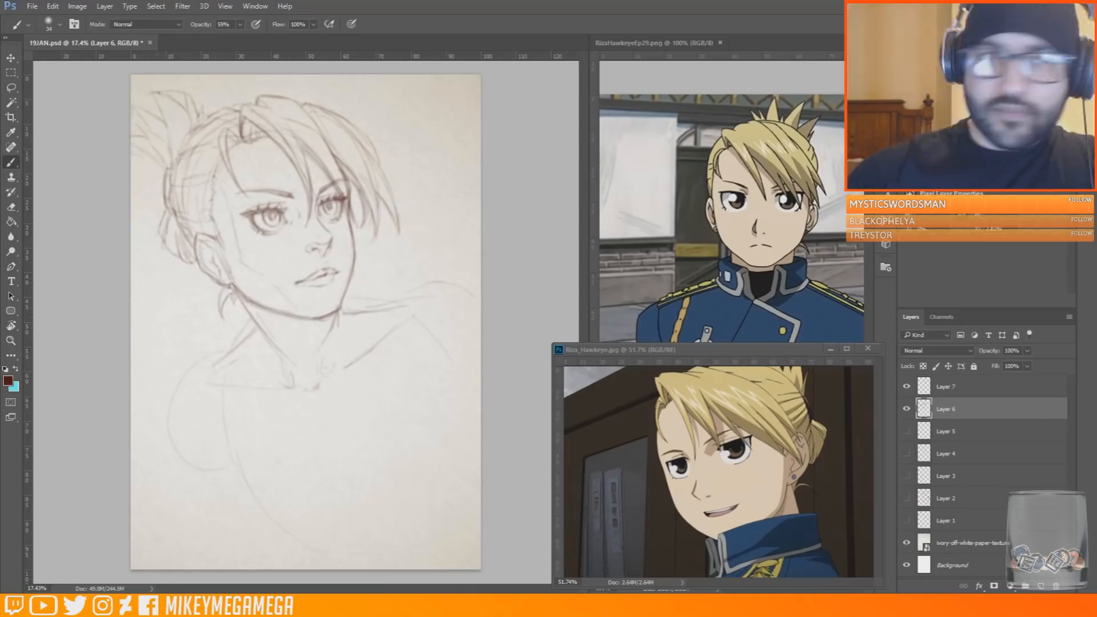
{"action": "key", "text": "e"}
{"action": "left_click", "coordinate": [17, 162]}
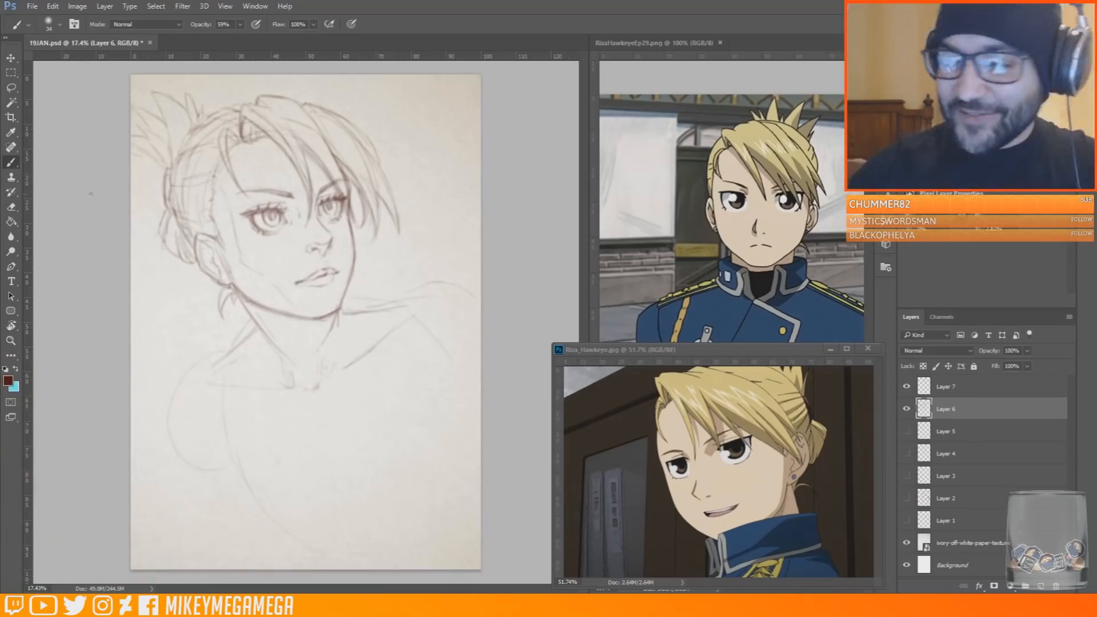
{"action": "left_click_drag", "start_coordinate": [132, 153], "coordinate": [168, 169]}
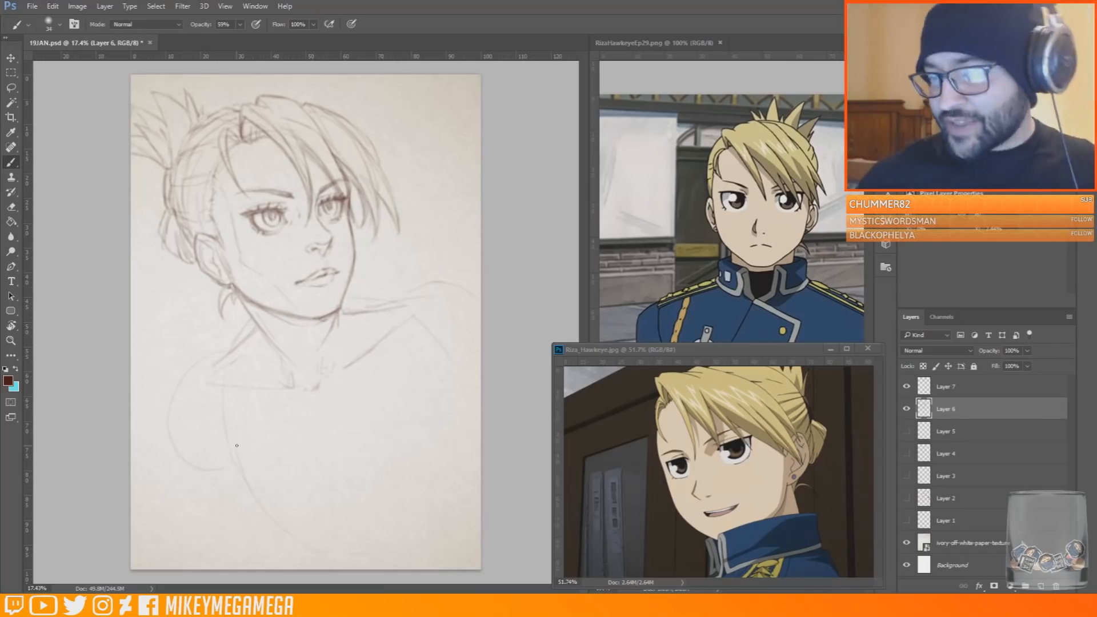
Touch up the collarbone notch and add light guide curves for the chest's centre line and lower edge
{"action": "left_click_drag", "start_coordinate": [322, 366], "coordinate": [327, 374]}
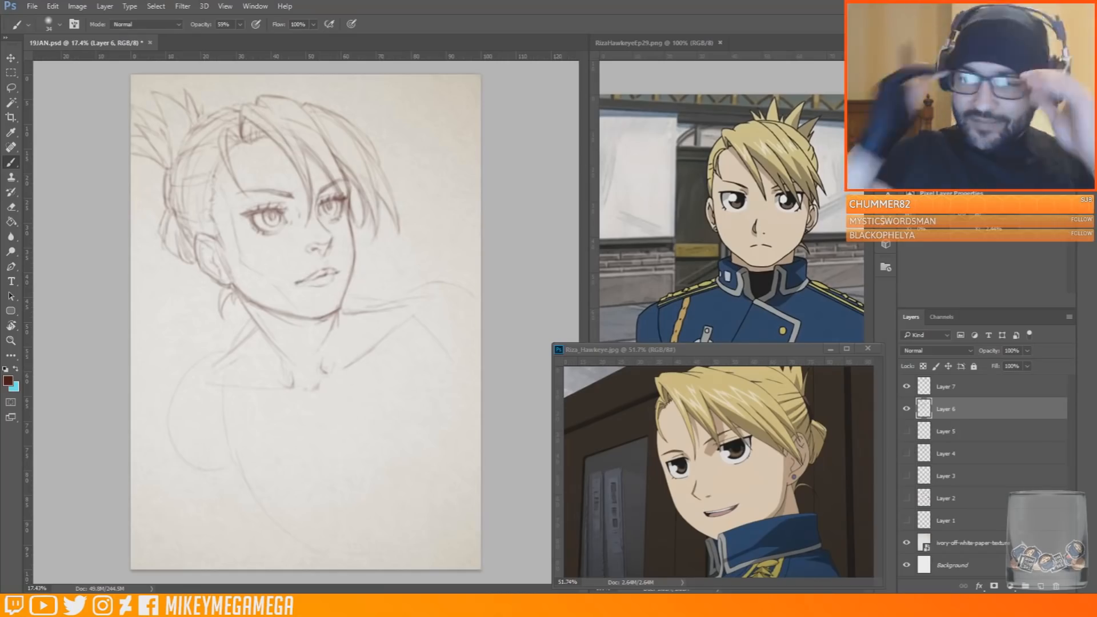
{"action": "key", "text": "e"}
{"action": "key", "text": "b"}
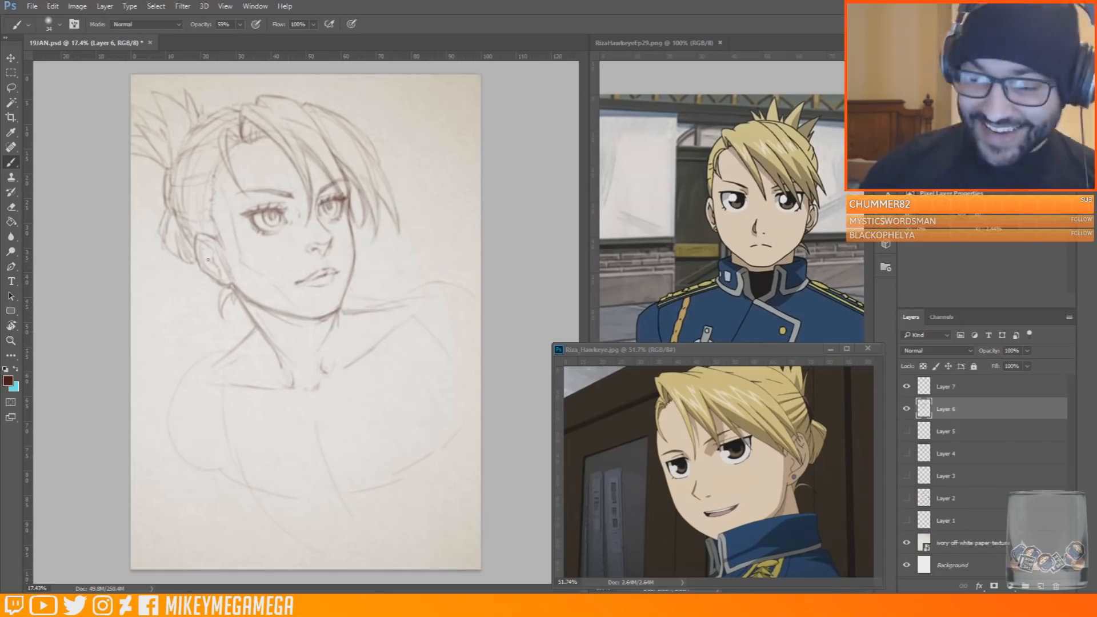
Outline both shoulders and upper arms around the rough torso, extending the near arm down the page
{"action": "mouse_move", "coordinate": [225, 351]}
{"action": "left_mouse_down"}
{"action": "mouse_move", "coordinate": [204, 355]}
{"action": "mouse_move", "coordinate": [186, 485]}
{"action": "mouse_move", "coordinate": [219, 465]}
{"action": "left_mouse_up"}
{"action": "mouse_move", "coordinate": [427, 290]}
{"action": "left_mouse_down"}
{"action": "mouse_move", "coordinate": [422, 304]}
{"action": "mouse_move", "coordinate": [474, 418]}
{"action": "left_mouse_up"}
{"action": "left_click_drag", "start_coordinate": [418, 305], "coordinate": [449, 287]}
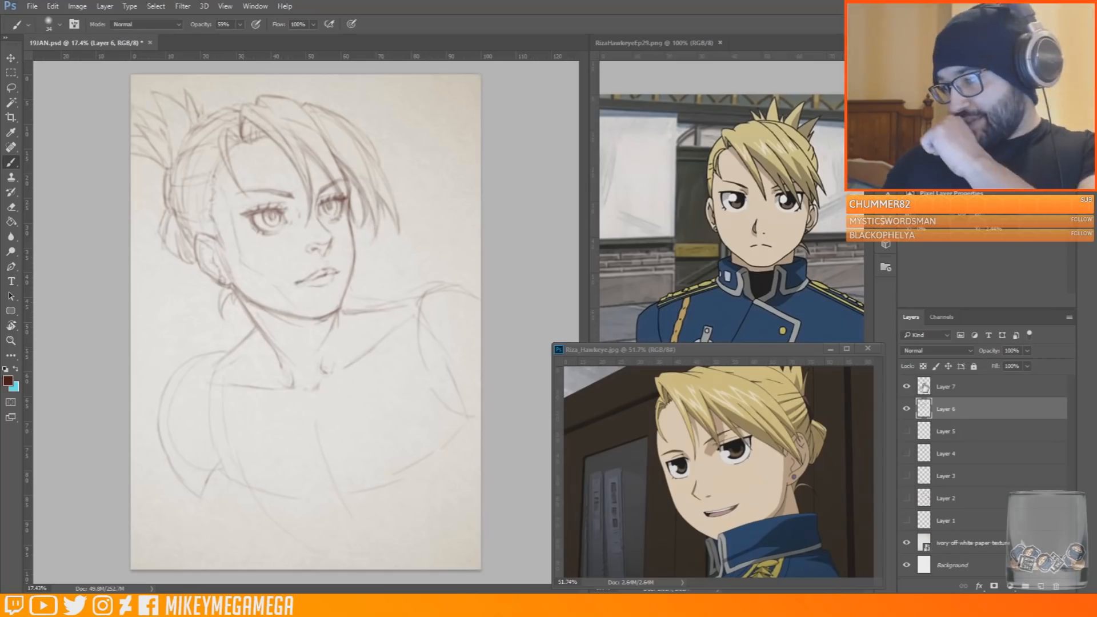
{"action": "key", "text": "e"}
{"action": "key", "text": "b"}
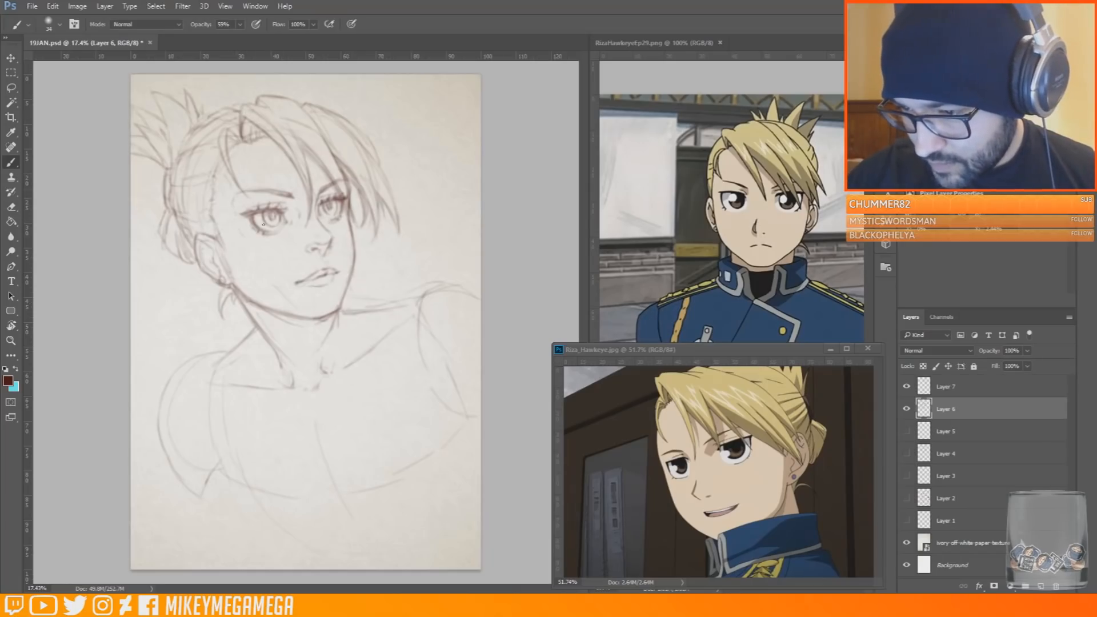
{"action": "key", "text": "e"}
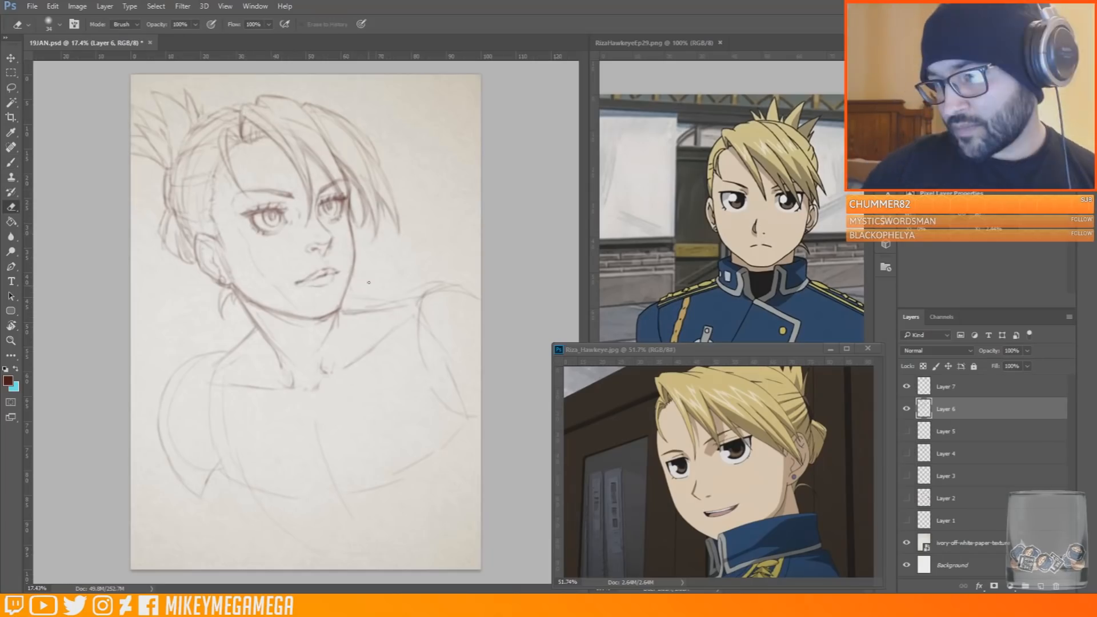
{"action": "key", "text": "b"}
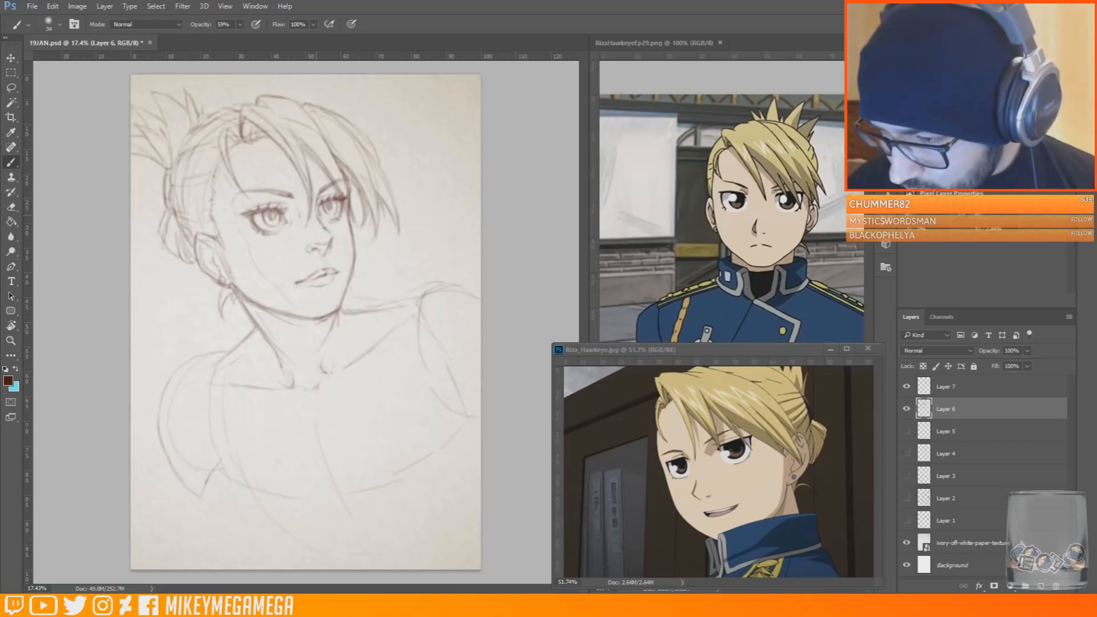
{"action": "key", "text": "e"}
{"action": "key", "text": "b"}
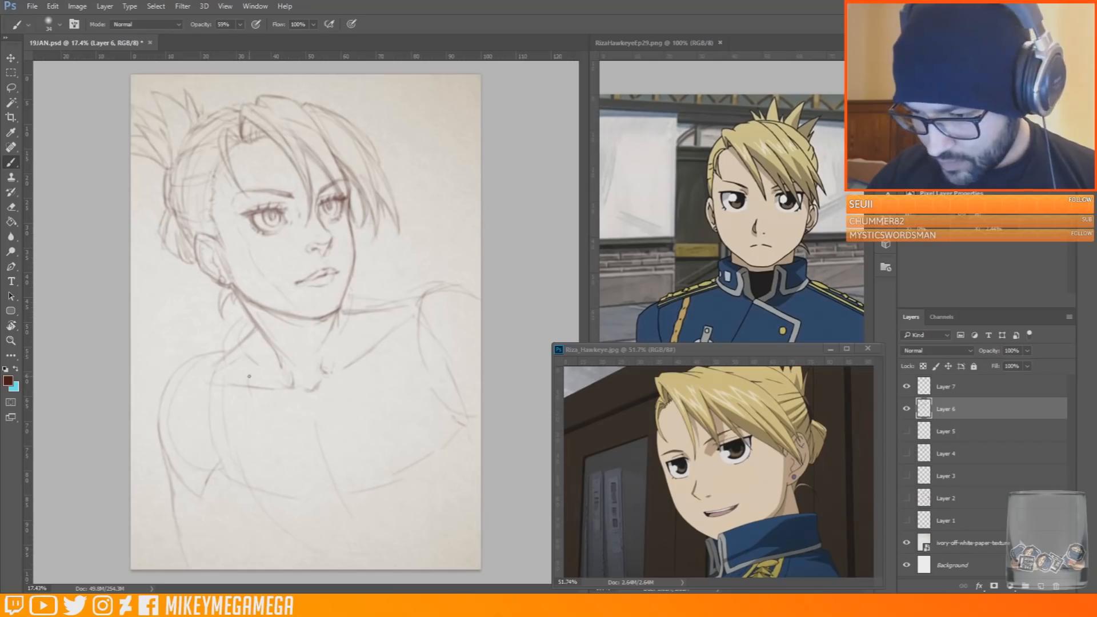
{"action": "mouse_move", "coordinate": [315, 358]}
{"action": "left_mouse_down"}
{"action": "mouse_move", "coordinate": [313, 384]}
{"action": "mouse_move", "coordinate": [375, 416]}
{"action": "left_mouse_up"}
{"action": "left_click_drag", "start_coordinate": [869, 233], "coordinate": [868, 296]}
{"action": "left_click", "coordinate": [25, 198]}
{"action": "key", "text": "ctrl+alt+z"}
{"action": "key", "text": "ctrl+alt+z"}
{"action": "key", "text": "ctrl+alt+z"}
{"action": "key", "text": "ctrl+alt+z"}
{"action": "key", "text": "ctrl+alt+z"}
{"action": "key", "text": "ctrl+alt+z"}
{"action": "key", "text": "ctrl+alt+z"}
{"action": "key", "text": "ctrl+alt+z"}
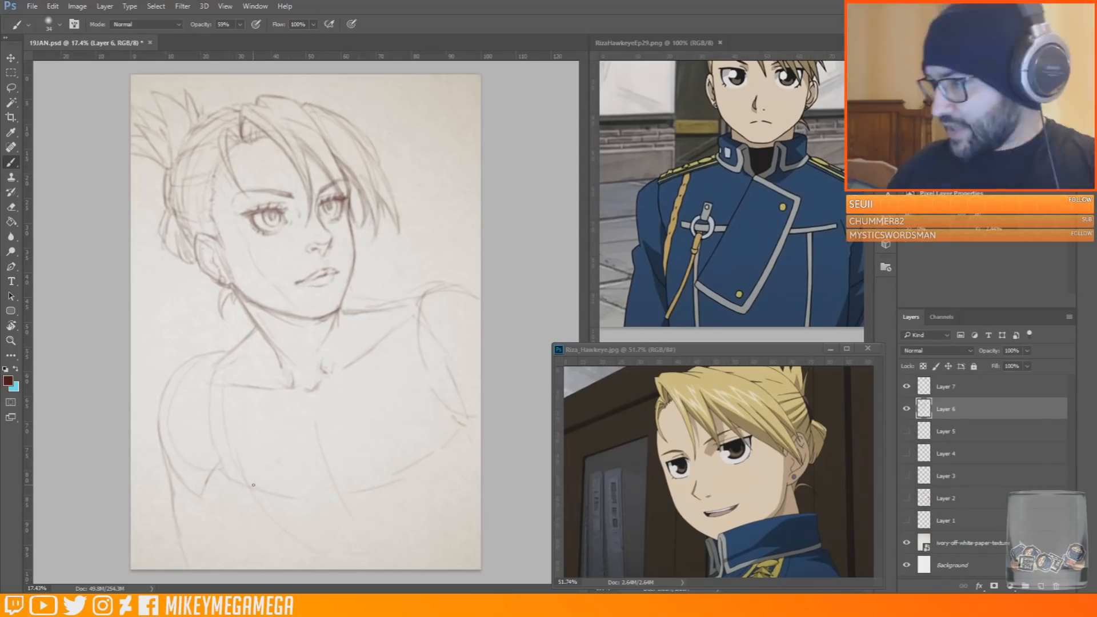
Rough in the front opening of the uniform's standing collar at the base of the throat
{"action": "mouse_move", "coordinate": [280, 371]}
{"action": "left_mouse_down"}
{"action": "mouse_move", "coordinate": [293, 409]}
{"action": "mouse_move", "coordinate": [322, 409]}
{"action": "left_mouse_up"}
{"action": "mouse_move", "coordinate": [351, 294]}
{"action": "left_mouse_down"}
{"action": "mouse_move", "coordinate": [361, 353]}
{"action": "mouse_move", "coordinate": [337, 403]}
{"action": "left_mouse_up"}
{"action": "mouse_move", "coordinate": [320, 359]}
{"action": "left_mouse_down"}
{"action": "mouse_move", "coordinate": [340, 367]}
{"action": "mouse_move", "coordinate": [319, 398]}
{"action": "left_mouse_up"}
{"action": "left_click_drag", "start_coordinate": [316, 359], "coordinate": [317, 409]}
{"action": "left_click_drag", "start_coordinate": [315, 358], "coordinate": [312, 390]}
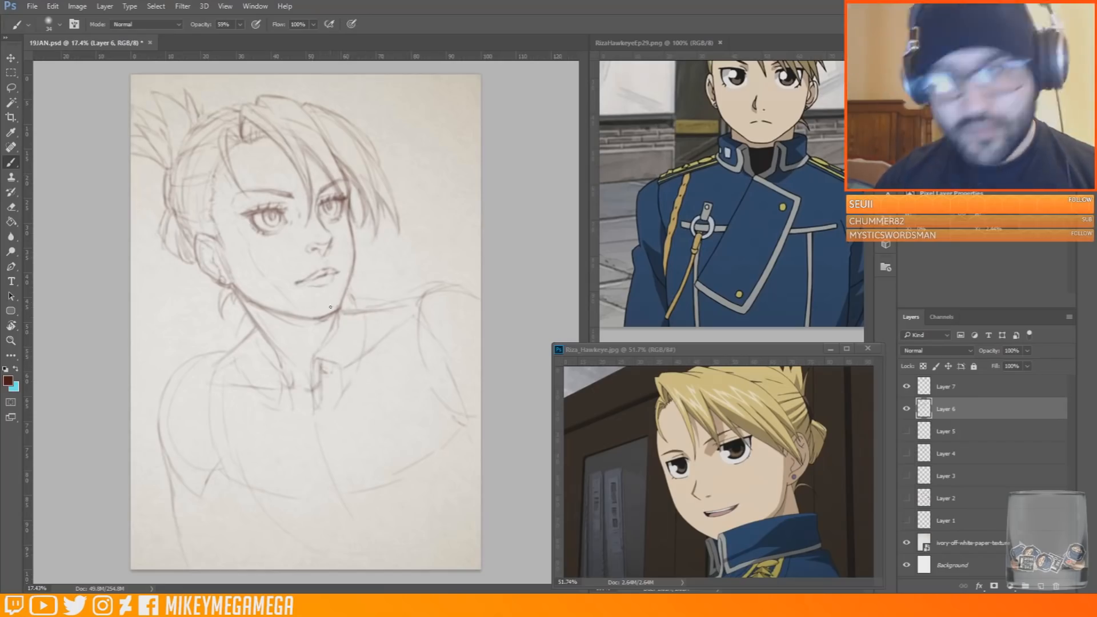
Sketch the far side of the standing collar with its trim and folded tip, rising to the jaw
{"action": "mouse_move", "coordinate": [322, 350]}
{"action": "left_mouse_down"}
{"action": "mouse_move", "coordinate": [351, 405]}
{"action": "mouse_move", "coordinate": [345, 359]}
{"action": "mouse_move", "coordinate": [352, 407]}
{"action": "left_mouse_up"}
{"action": "left_click_drag", "start_coordinate": [362, 363], "coordinate": [353, 389]}
{"action": "mouse_move", "coordinate": [344, 316]}
{"action": "left_mouse_down"}
{"action": "mouse_move", "coordinate": [324, 347]}
{"action": "mouse_move", "coordinate": [336, 334]}
{"action": "left_mouse_up"}
{"action": "left_click_drag", "start_coordinate": [349, 287], "coordinate": [361, 315]}
{"action": "left_click_drag", "start_coordinate": [369, 370], "coordinate": [359, 392]}
{"action": "left_click_drag", "start_coordinate": [373, 357], "coordinate": [368, 313]}
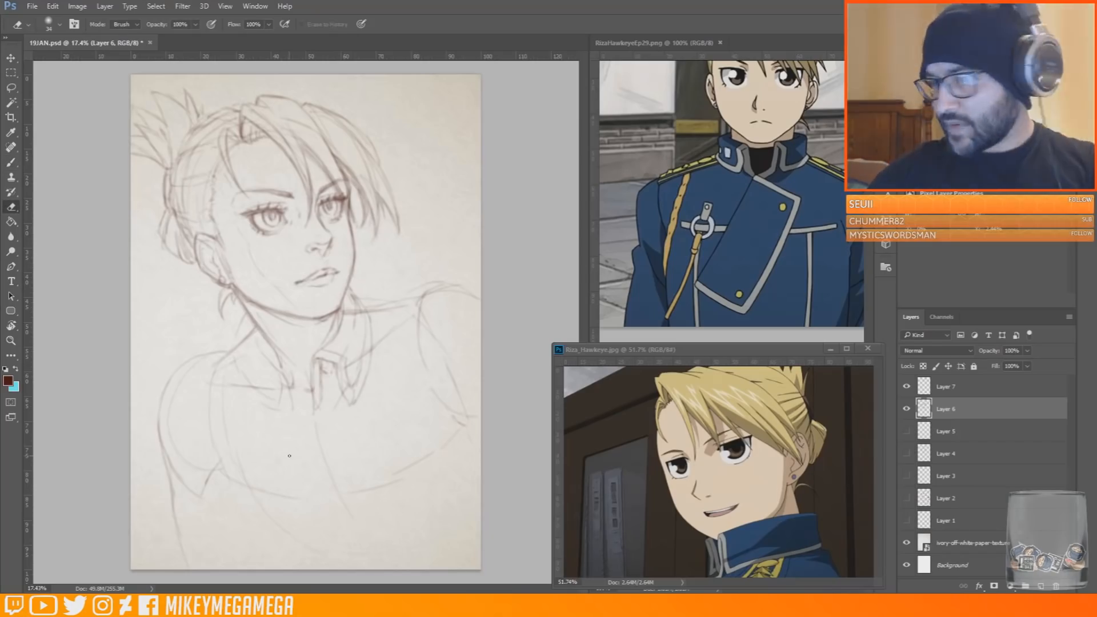
{"action": "mouse_move", "coordinate": [347, 292]}
{"action": "left_mouse_down"}
{"action": "mouse_move", "coordinate": [366, 319]}
{"action": "mouse_move", "coordinate": [332, 343]}
{"action": "mouse_move", "coordinate": [319, 406]}
{"action": "left_mouse_up"}
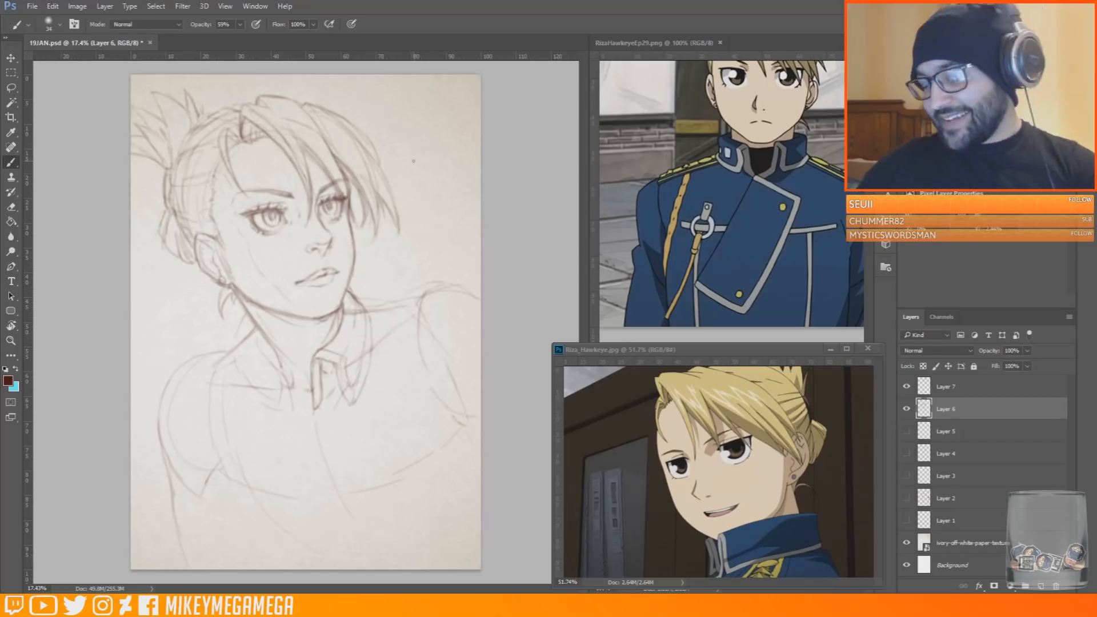
Sketch the jacket's overlapping front panel with a diagonal upper edge and long side edges, erasing stray parts of the near edge
{"action": "key", "text": "e"}
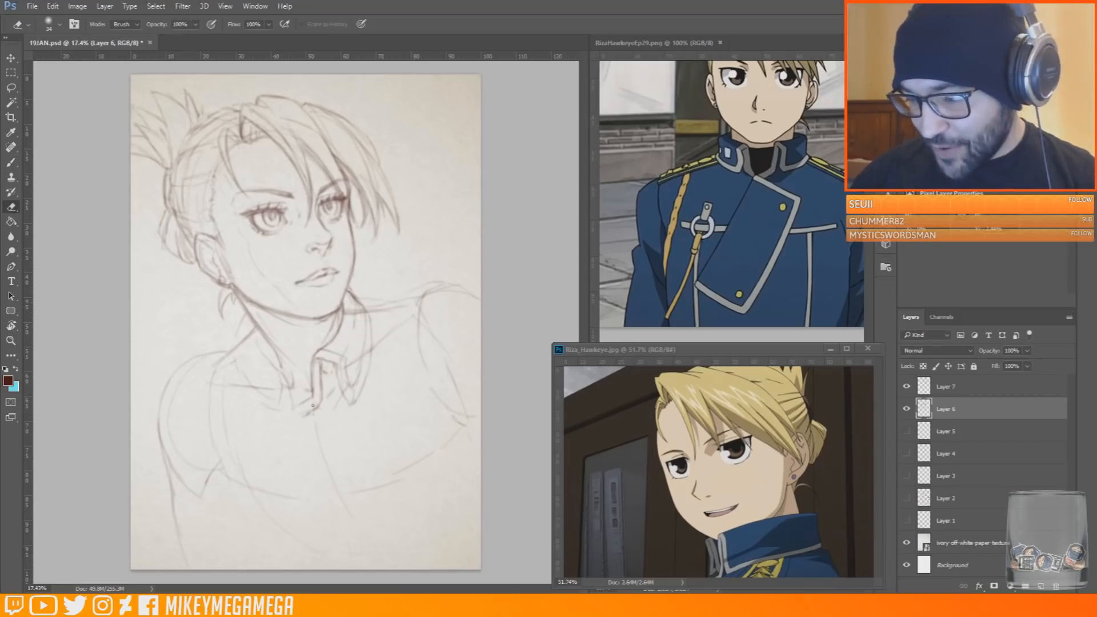
{"action": "key", "text": "b"}
{"action": "mouse_move", "coordinate": [300, 408]}
{"action": "left_mouse_down"}
{"action": "mouse_move", "coordinate": [381, 446]}
{"action": "mouse_move", "coordinate": [274, 565]}
{"action": "mouse_move", "coordinate": [279, 447]}
{"action": "mouse_move", "coordinate": [289, 420]}
{"action": "mouse_move", "coordinate": [320, 433]}
{"action": "mouse_move", "coordinate": [292, 411]}
{"action": "left_mouse_up"}
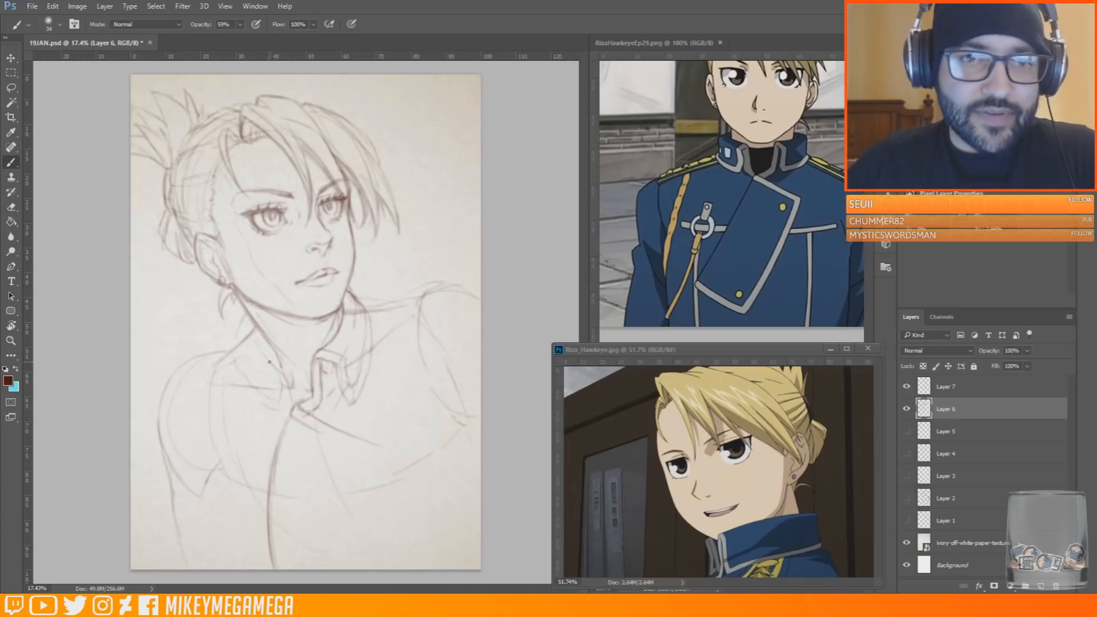
{"action": "mouse_move", "coordinate": [324, 433]}
{"action": "left_mouse_down"}
{"action": "mouse_move", "coordinate": [375, 455]}
{"action": "mouse_move", "coordinate": [353, 568]}
{"action": "left_mouse_up"}
{"action": "key", "text": "e"}
{"action": "left_click_drag", "start_coordinate": [275, 567], "coordinate": [269, 497]}
{"action": "left_click_drag", "start_coordinate": [278, 458], "coordinate": [265, 556]}
{"action": "key", "text": "b"}
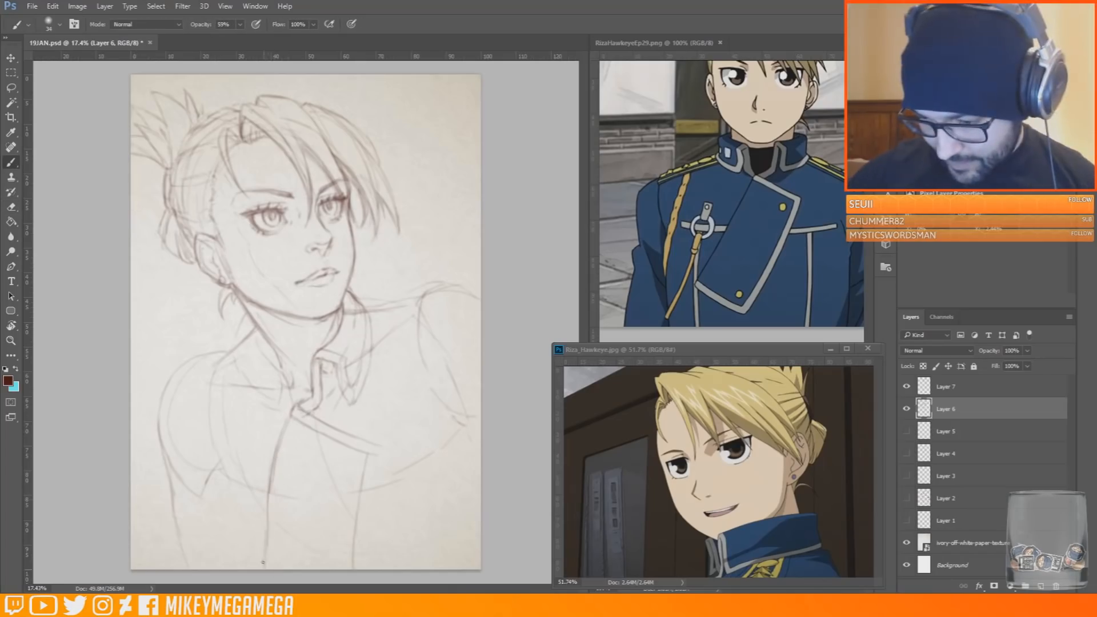
Redraw the front panel's near edge and double the far edge and corner to form the trim
{"action": "left_click_drag", "start_coordinate": [267, 499], "coordinate": [264, 567]}
{"action": "left_click_drag", "start_coordinate": [368, 505], "coordinate": [362, 569]}
{"action": "left_click_drag", "start_coordinate": [379, 450], "coordinate": [365, 537]}
{"action": "left_click_drag", "start_coordinate": [376, 443], "coordinate": [380, 452]}
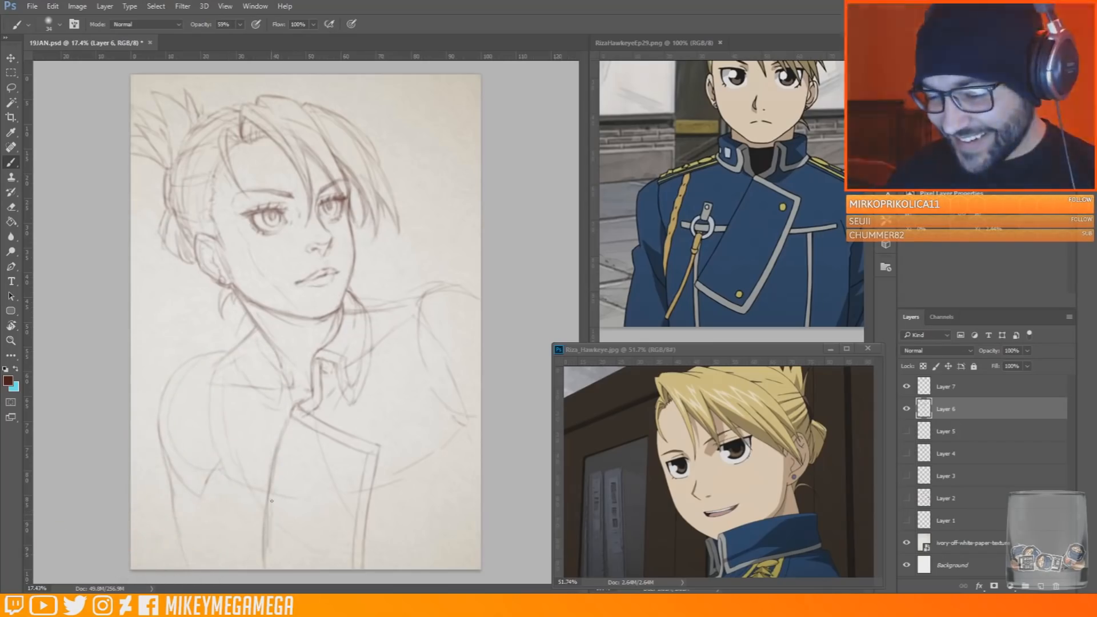
{"action": "key", "text": "e"}
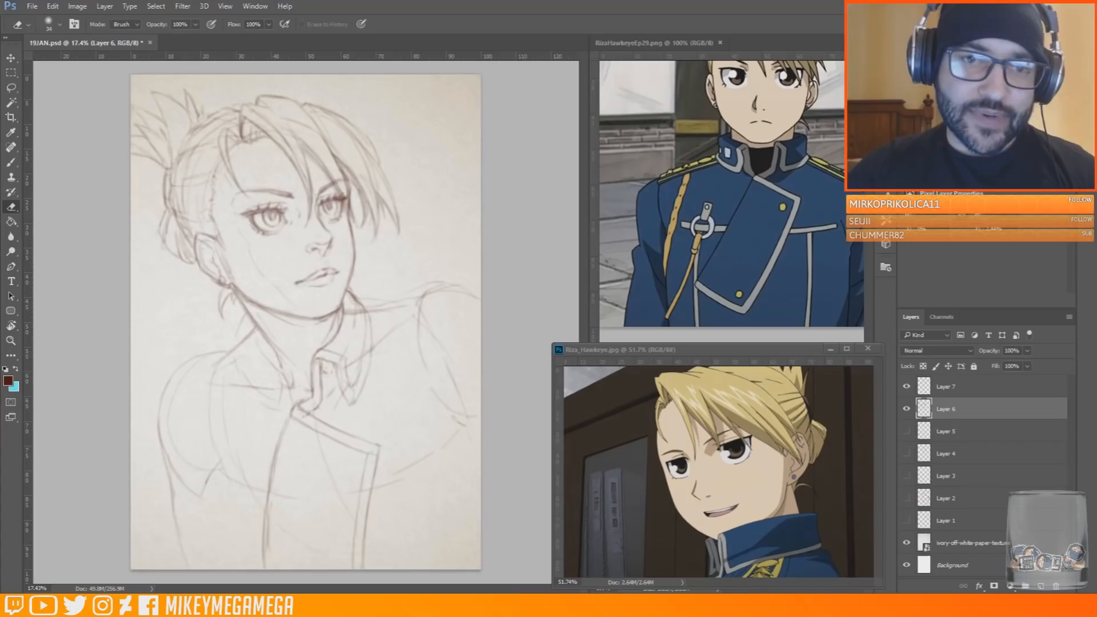
{"action": "key", "text": "b"}
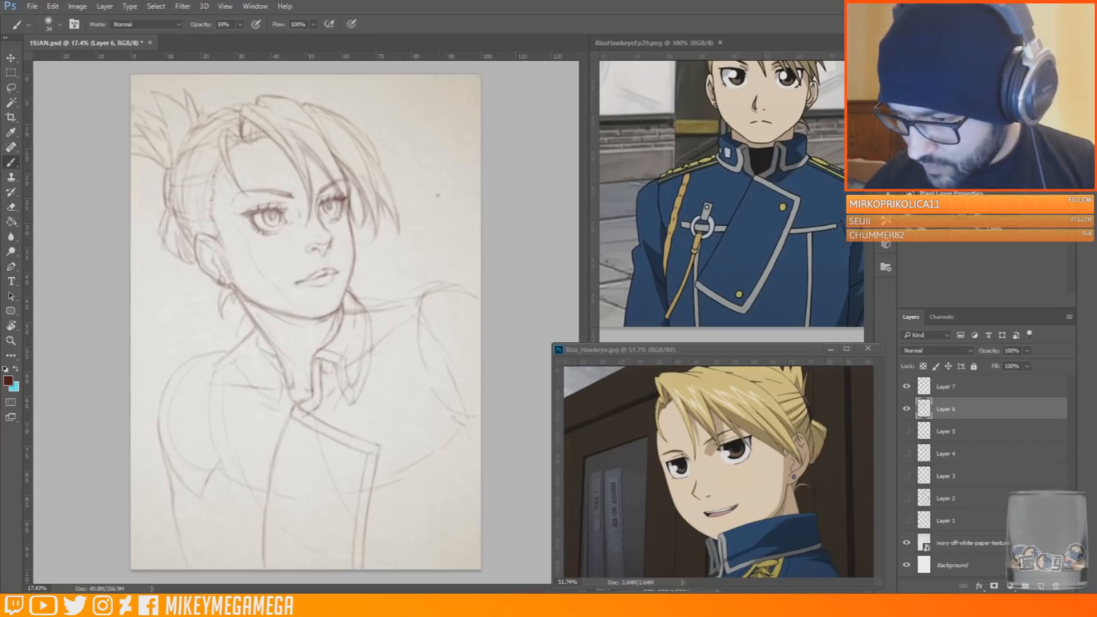
Draw the undershirt neckline curve below the chin and the near collar's front edge, erasing overlapping lines
{"action": "left_click_drag", "start_coordinate": [277, 345], "coordinate": [338, 325]}
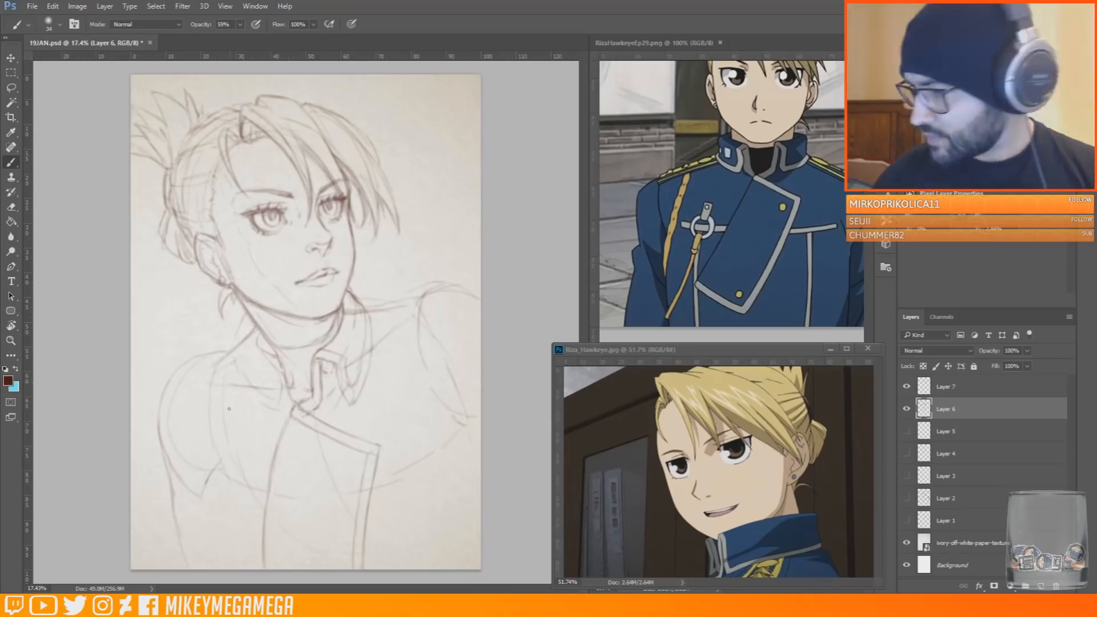
{"action": "mouse_move", "coordinate": [270, 359]}
{"action": "left_mouse_down"}
{"action": "mouse_move", "coordinate": [262, 376]}
{"action": "mouse_move", "coordinate": [291, 410]}
{"action": "left_mouse_up"}
{"action": "key", "text": "e"}
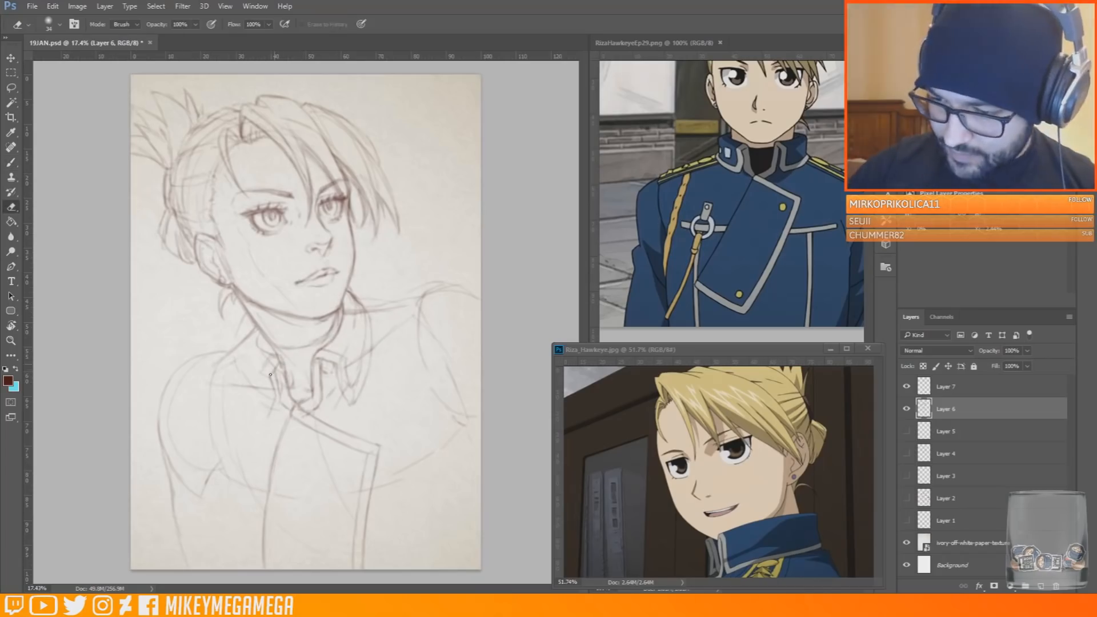
{"action": "left_click_drag", "start_coordinate": [269, 372], "coordinate": [272, 414]}
{"action": "left_click_drag", "start_coordinate": [267, 369], "coordinate": [264, 358]}
{"action": "key", "text": "b"}
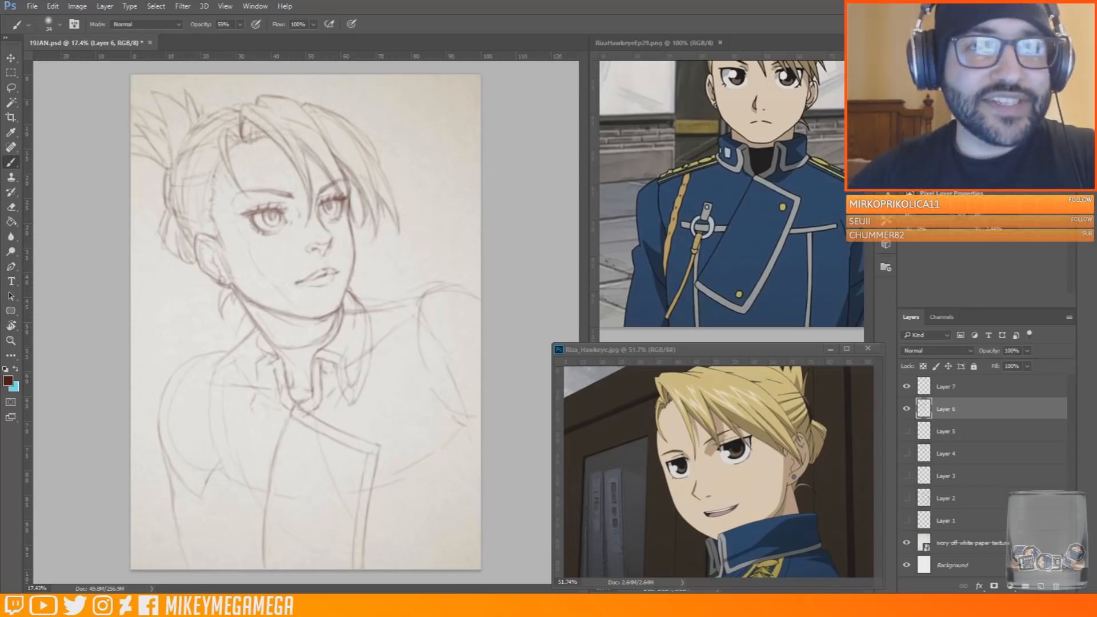
Outline the near side of the standing collar from below the ear to its pointed tip and darken its trim
{"action": "left_click_drag", "start_coordinate": [0, 82], "coordinate": [0, 90]}
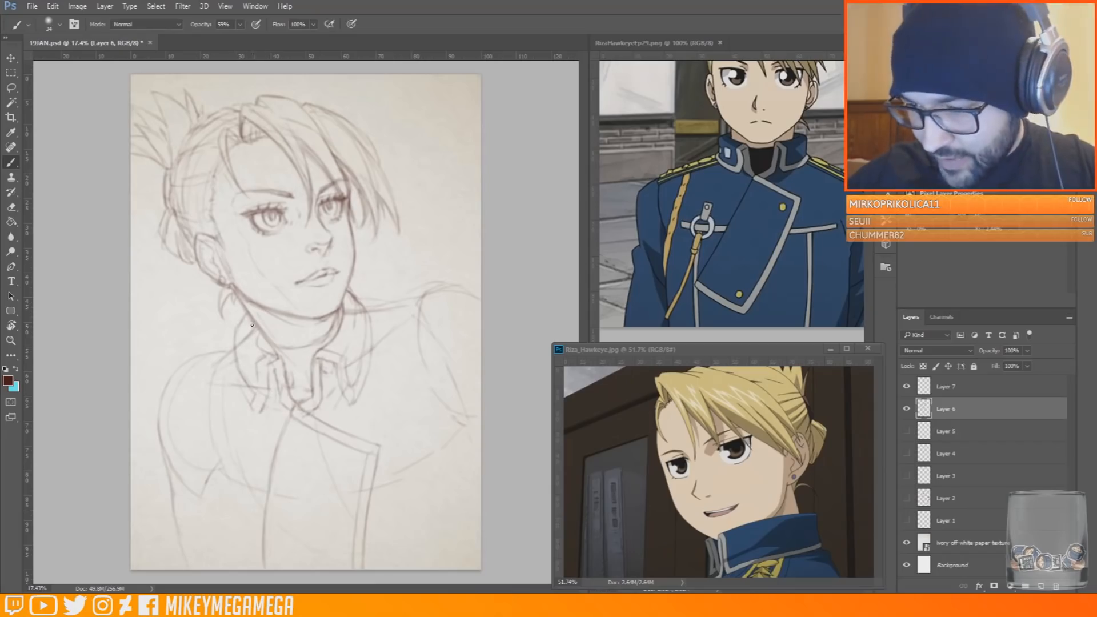
{"action": "key", "text": "e"}
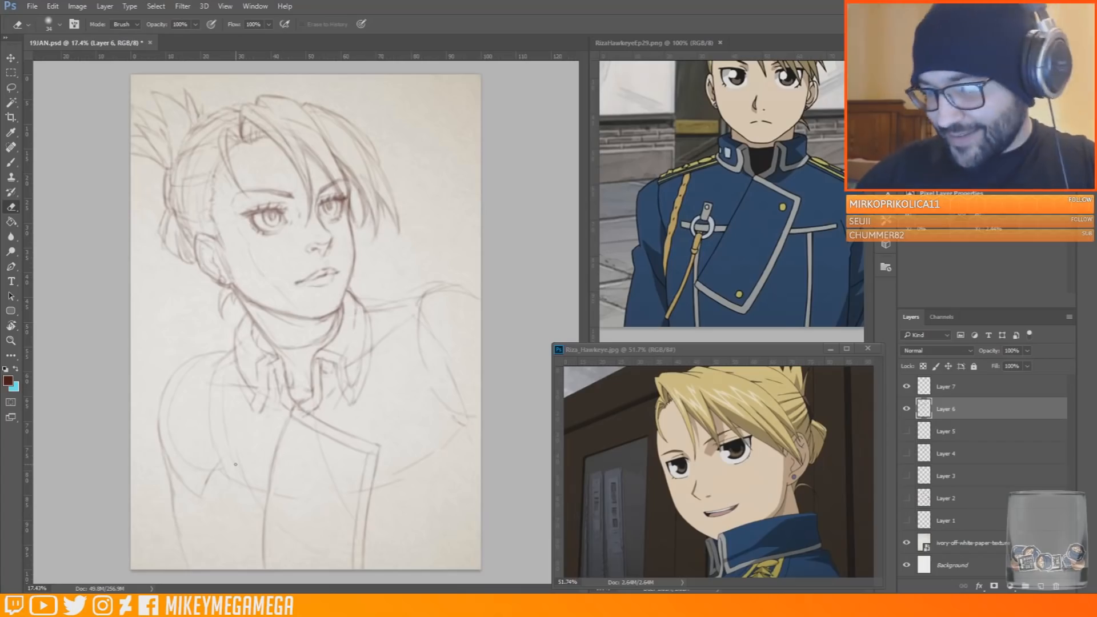
{"action": "key", "text": "b"}
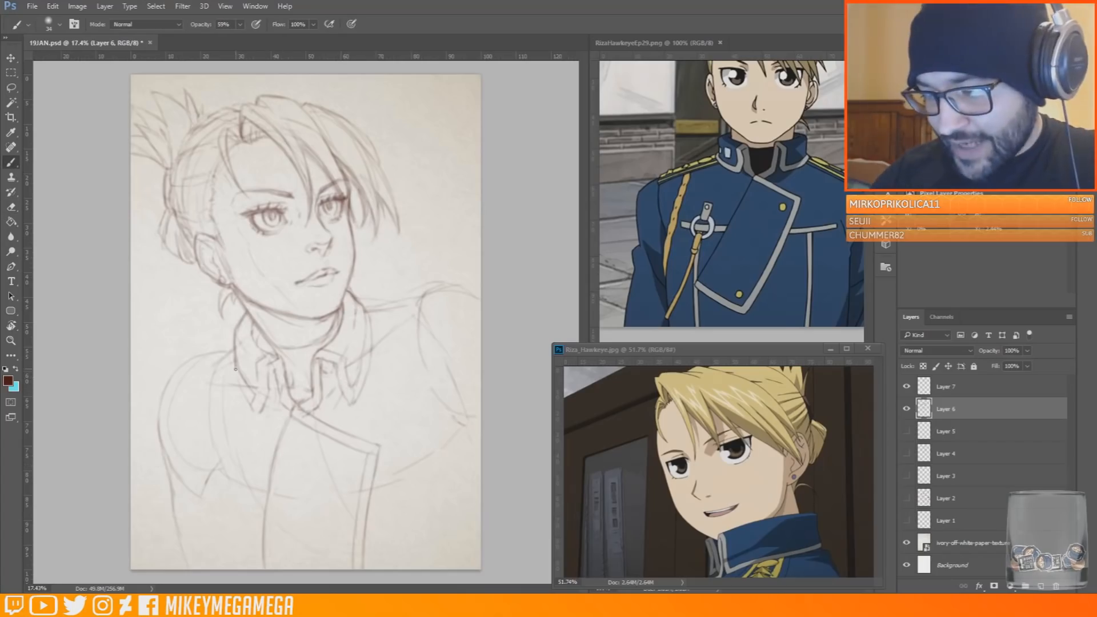
{"action": "left_click_drag", "start_coordinate": [256, 393], "coordinate": [259, 363]}
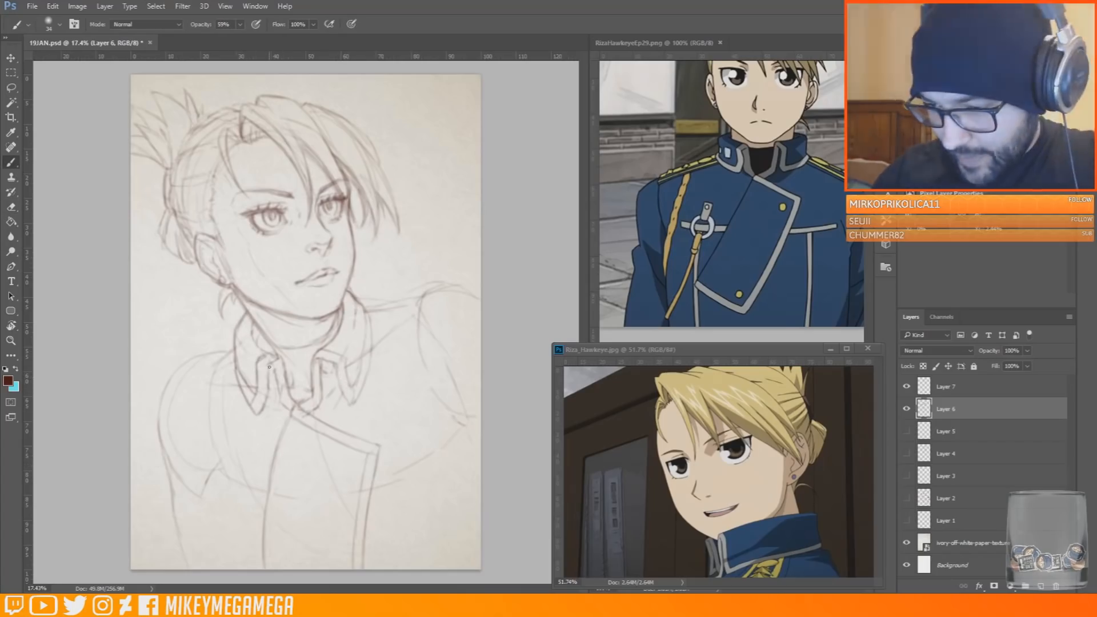
{"action": "key", "text": "e"}
{"action": "key", "text": "b"}
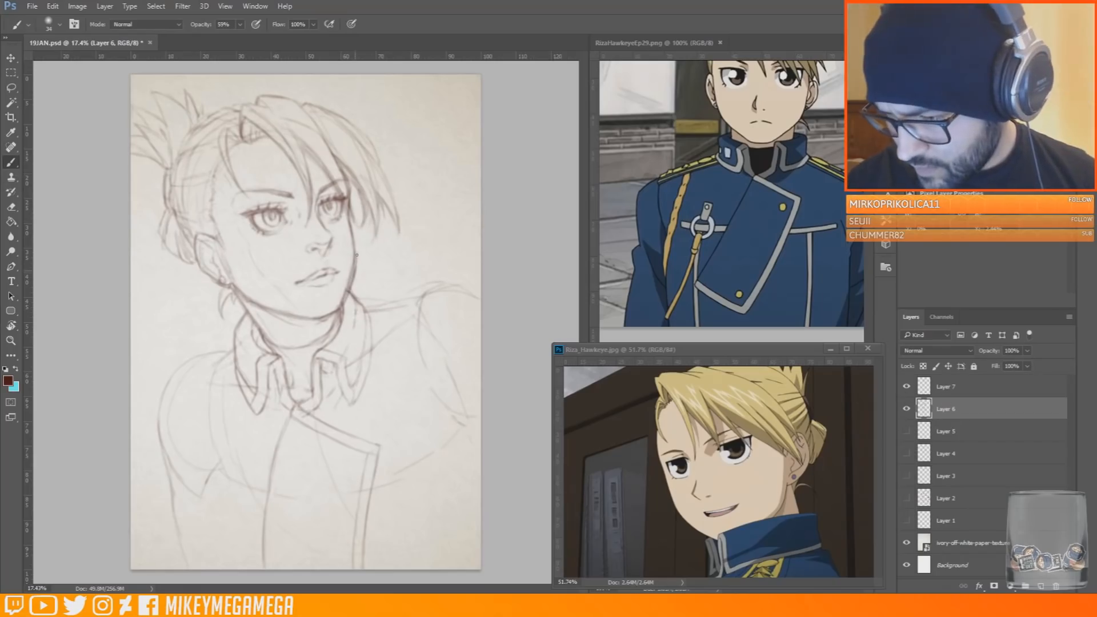
Mirror the canvas and clean up the far cheek and jaw contour above the collar
{"action": "key", "text": "e"}
{"action": "mouse_move", "coordinate": [344, 216]}
{"action": "left_mouse_down"}
{"action": "mouse_move", "coordinate": [353, 269]}
{"action": "mouse_move", "coordinate": [342, 306]}
{"action": "left_mouse_up"}
{"action": "key", "text": "ctrl+shift+h"}
{"action": "left_click_drag", "start_coordinate": [265, 302], "coordinate": [259, 280]}
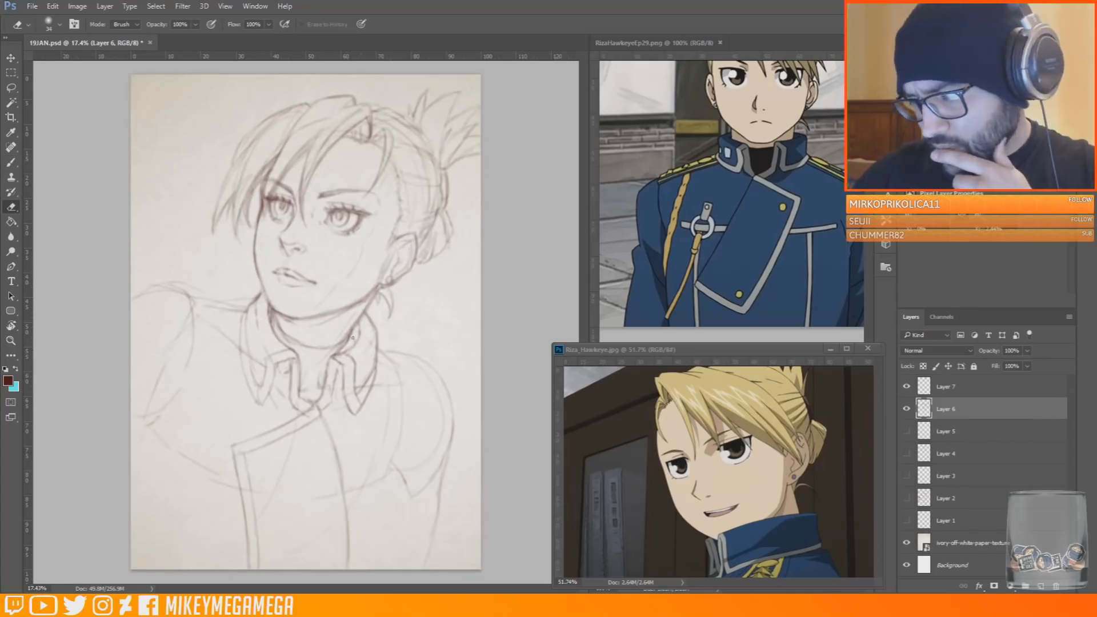
{"action": "key", "text": "b"}
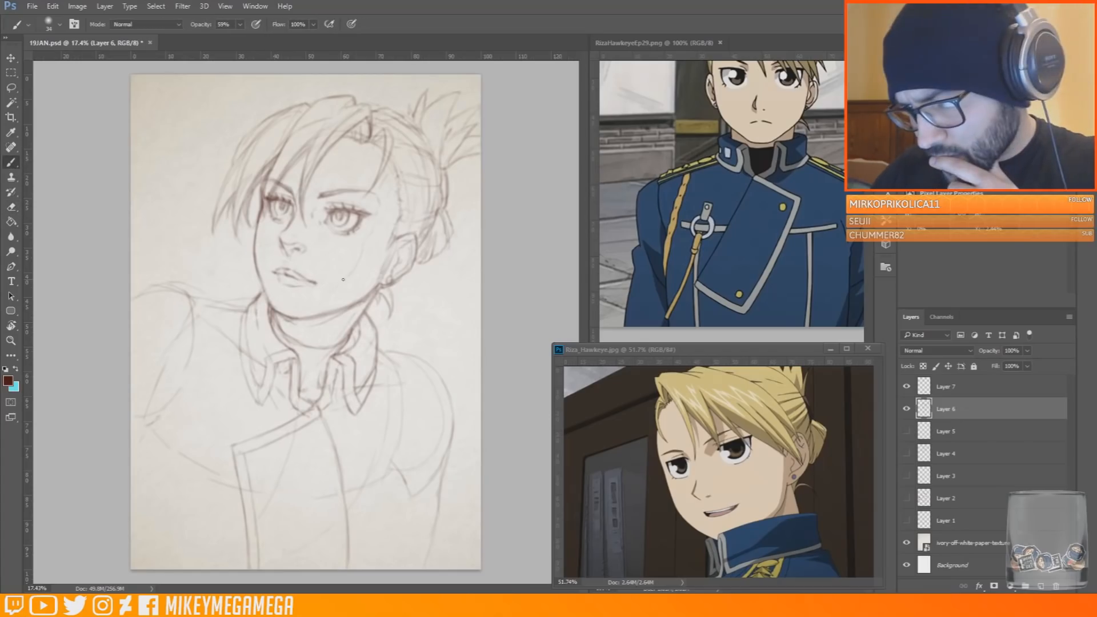
{"action": "key", "text": "e"}
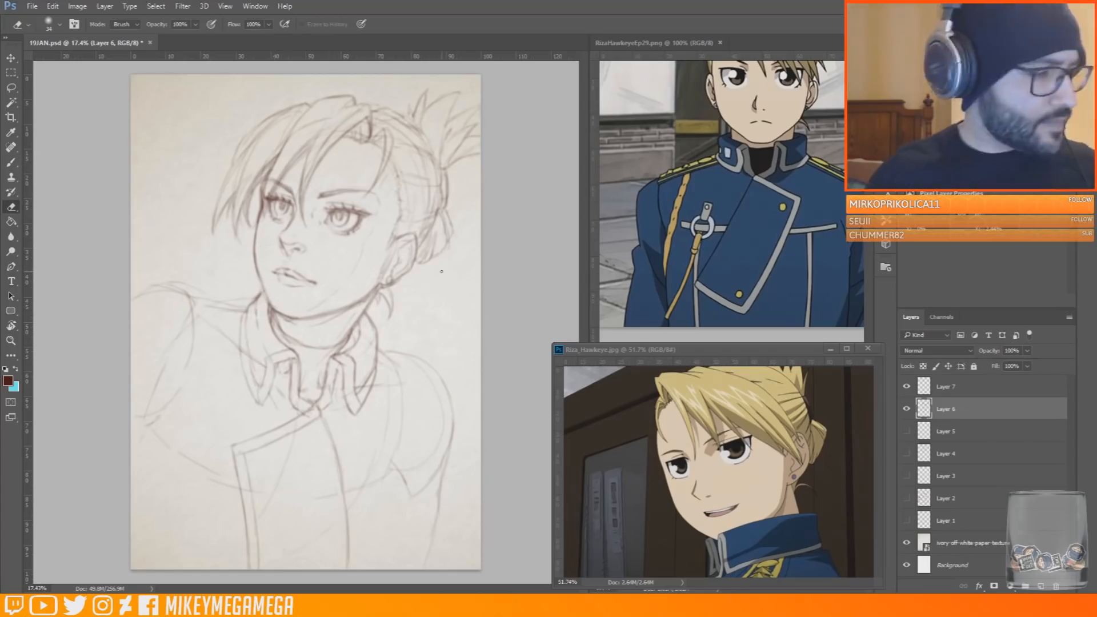
Flip the canvas horizontally, shift the lassoed near eye slightly away from the nose, and save the document
{"action": "key", "text": "ctrl+shift+h"}
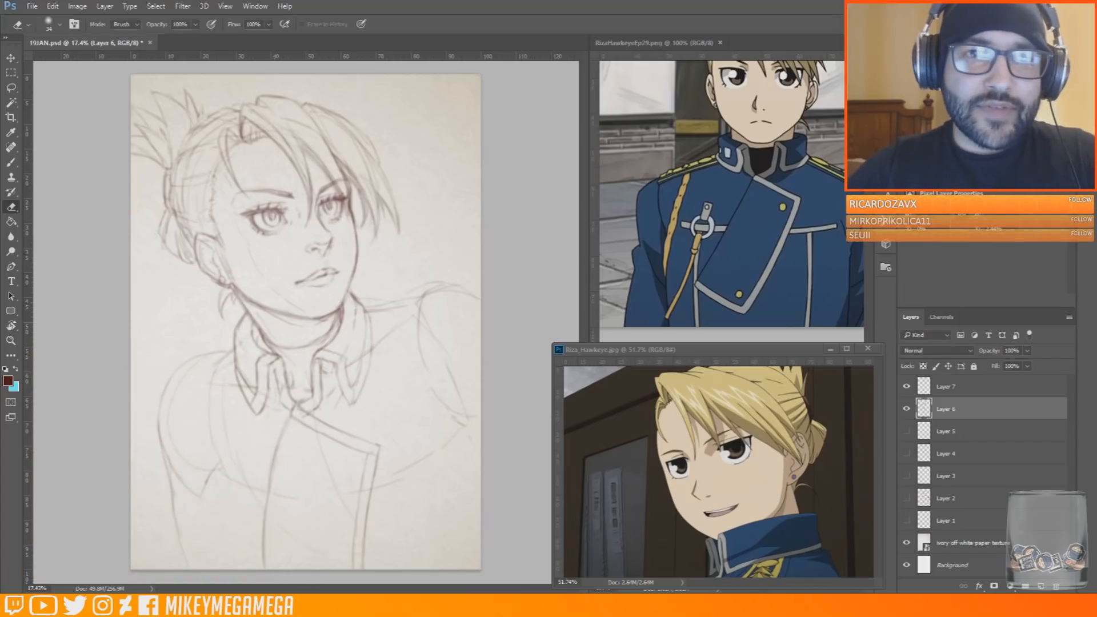
{"action": "key", "text": "l"}
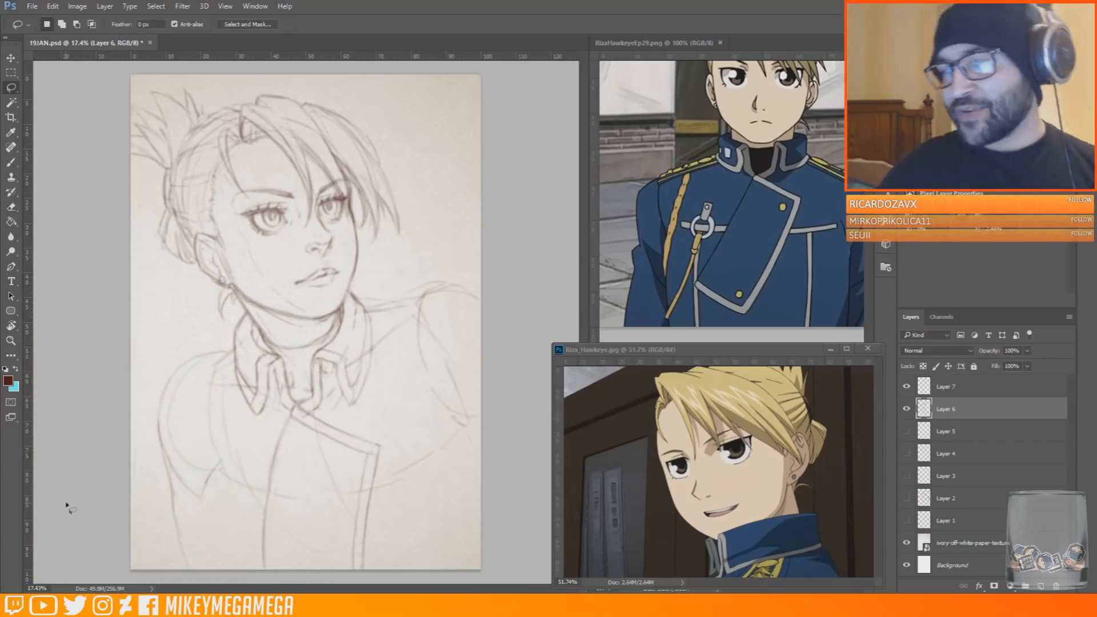
{"action": "mouse_move", "coordinate": [295, 223]}
{"action": "left_mouse_down"}
{"action": "mouse_move", "coordinate": [259, 250]}
{"action": "mouse_move", "coordinate": [292, 226]}
{"action": "mouse_move", "coordinate": [283, 227]}
{"action": "left_mouse_up"}
{"action": "key", "text": "v"}
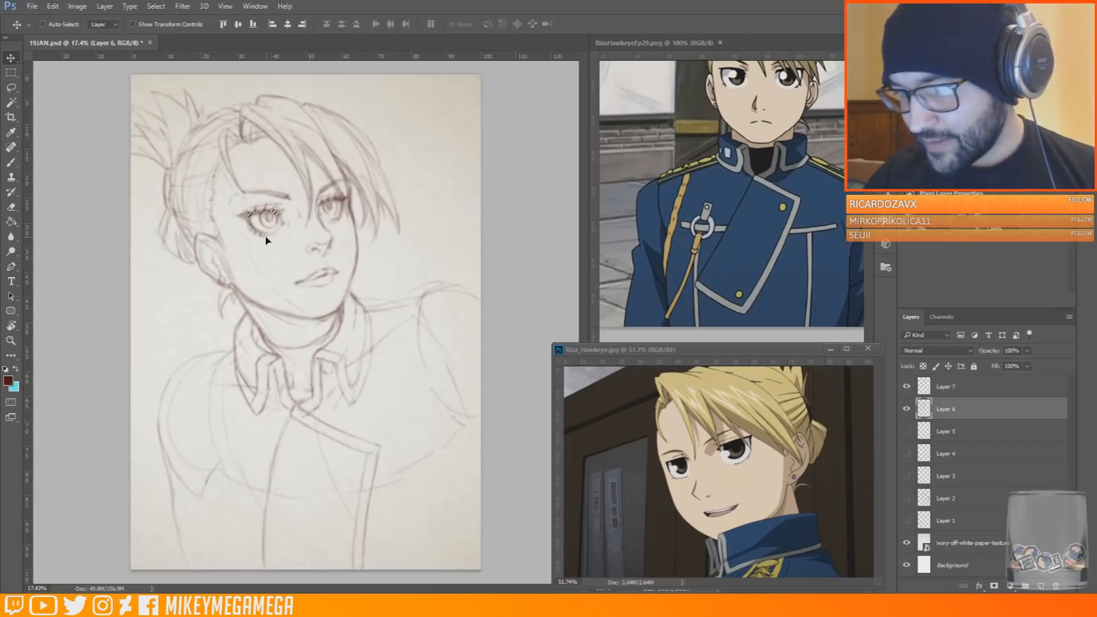
{"action": "left_click", "coordinate": [20, 71]}
{"action": "left_click", "coordinate": [341, 274]}
{"action": "key", "text": "F2"}
{"action": "key", "text": "F2"}
{"action": "key", "text": "b"}
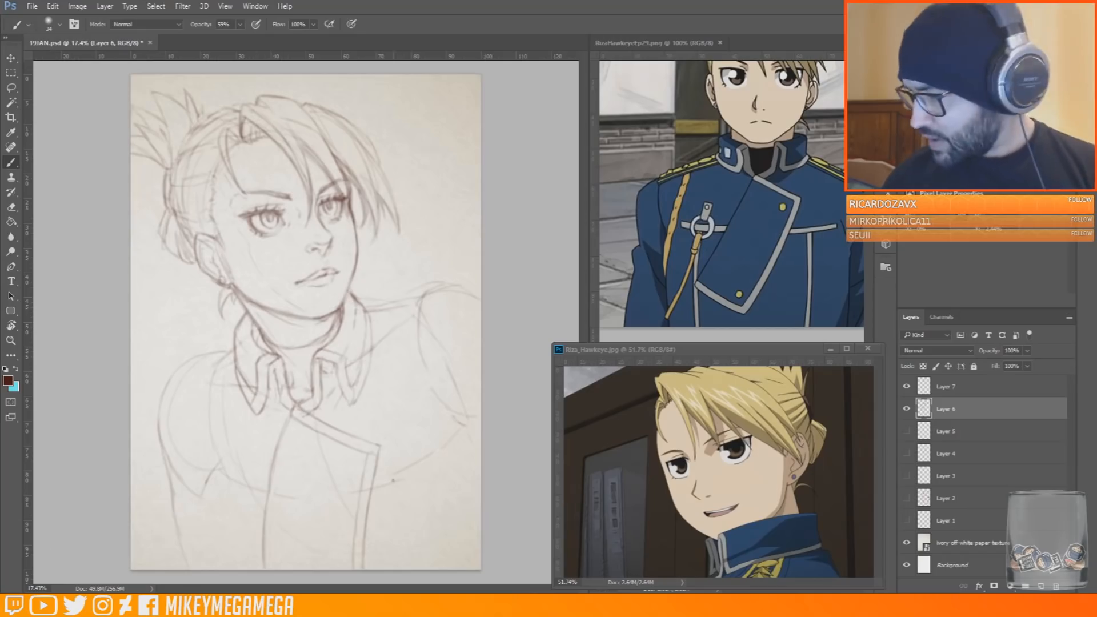
{"action": "left_click", "coordinate": [32, 6]}
{"action": "left_click", "coordinate": [45, 117]}
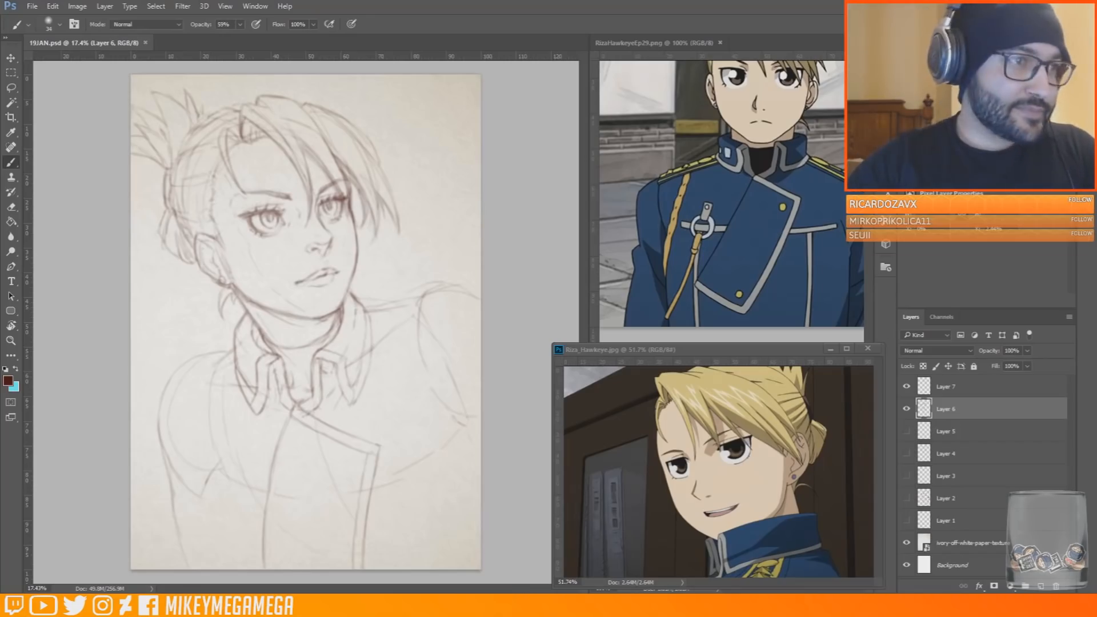
Handwrite a "BRB" note with a row of loops below it in the blank corner beside the hair
{"action": "left_click_drag", "start_coordinate": [367, 92], "coordinate": [365, 116]}
{"action": "mouse_move", "coordinate": [366, 93]}
{"action": "left_mouse_down"}
{"action": "mouse_move", "coordinate": [366, 118]}
{"action": "mouse_move", "coordinate": [390, 116]}
{"action": "left_mouse_up"}
{"action": "left_click_drag", "start_coordinate": [391, 95], "coordinate": [407, 111]}
{"action": "left_click_drag", "start_coordinate": [418, 87], "coordinate": [416, 107]}
{"action": "left_click_drag", "start_coordinate": [416, 89], "coordinate": [416, 108]}
{"action": "left_click_drag", "start_coordinate": [422, 123], "coordinate": [402, 129]}
{"action": "left_click_drag", "start_coordinate": [443, 111], "coordinate": [425, 129]}
{"action": "left_click_drag", "start_coordinate": [473, 95], "coordinate": [440, 113]}
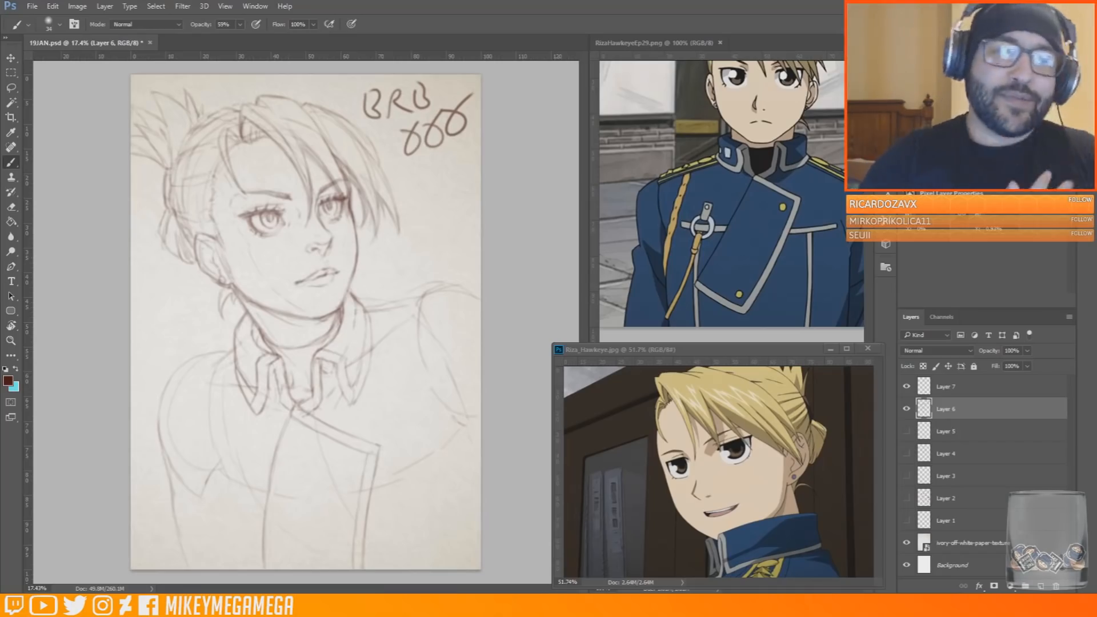
Lasso the handwritten "BRB" note and its loops, delete them, and return to the Brush tool
{"action": "left_click", "coordinate": [12, 207]}
{"action": "right_click", "coordinate": [518, 74]}
{"action": "left_click", "coordinate": [230, 60]}
{"action": "mouse_move", "coordinate": [374, 90]}
{"action": "left_mouse_down"}
{"action": "mouse_move", "coordinate": [371, 116]}
{"action": "mouse_move", "coordinate": [381, 62]}
{"action": "mouse_move", "coordinate": [396, 85]}
{"action": "mouse_move", "coordinate": [385, 122]}
{"action": "mouse_move", "coordinate": [402, 90]}
{"action": "mouse_move", "coordinate": [403, 113]}
{"action": "mouse_move", "coordinate": [394, 75]}
{"action": "mouse_move", "coordinate": [429, 106]}
{"action": "left_mouse_up"}
{"action": "left_click", "coordinate": [13, 87]}
{"action": "mouse_move", "coordinate": [482, 81]}
{"action": "left_mouse_down"}
{"action": "mouse_move", "coordinate": [413, 105]}
{"action": "mouse_move", "coordinate": [482, 155]}
{"action": "left_mouse_up"}
{"action": "key", "text": "Delete"}
{"action": "key", "text": "ctrl+d"}
{"action": "left_click", "coordinate": [12, 163]}
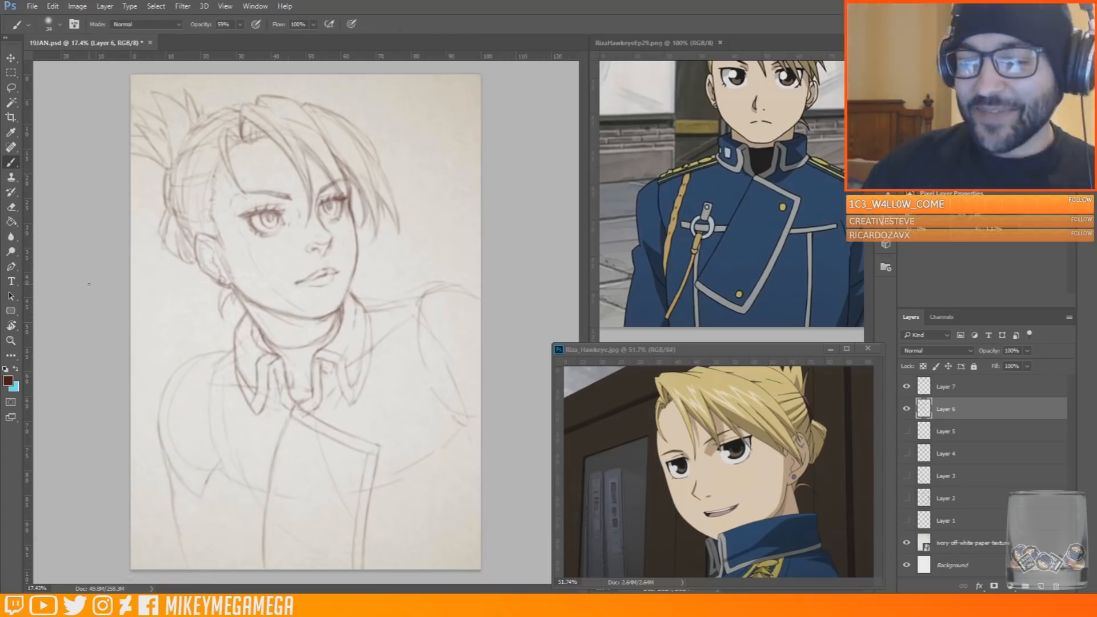
Redraw the front panel's inner edge as a straighter line from the collar to the page's lower edge, erasing the old curve
{"action": "left_click_drag", "start_coordinate": [169, 165], "coordinate": [174, 217]}
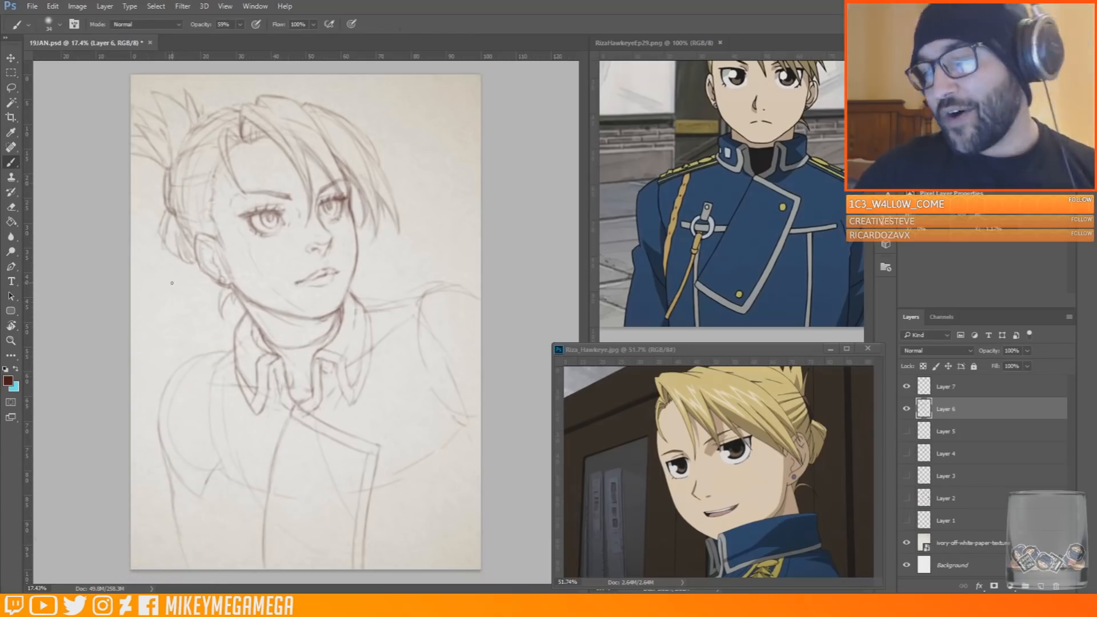
{"action": "left_click_drag", "start_coordinate": [288, 359], "coordinate": [297, 372]}
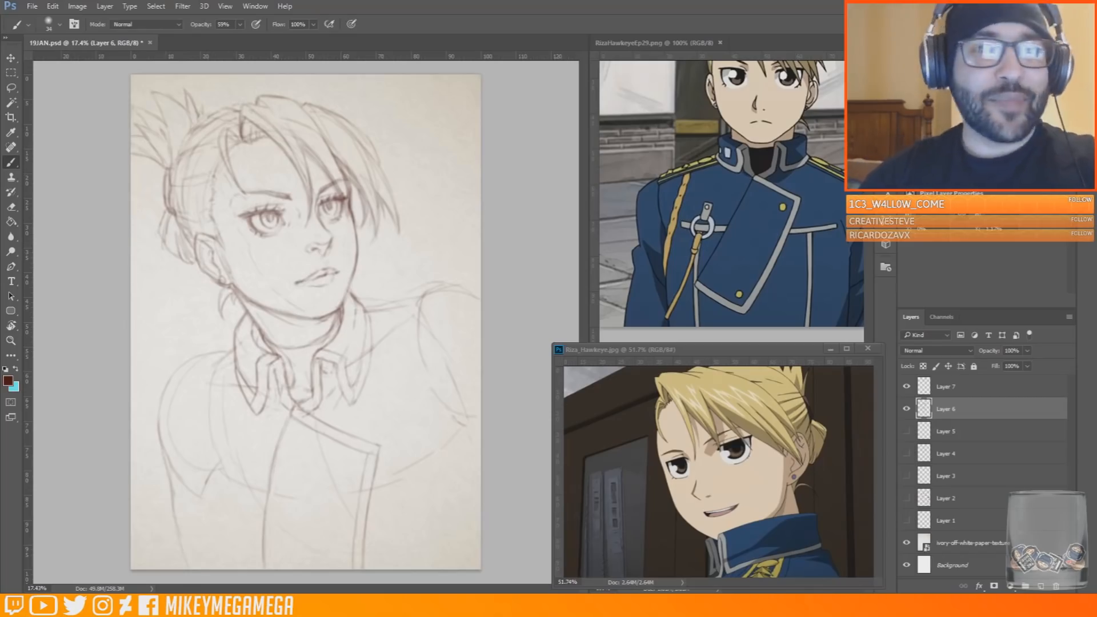
{"action": "left_click_drag", "start_coordinate": [291, 413], "coordinate": [258, 568]}
{"action": "key", "text": "e"}
{"action": "left_click_drag", "start_coordinate": [279, 430], "coordinate": [269, 482]}
{"action": "left_click_drag", "start_coordinate": [264, 536], "coordinate": [264, 567]}
{"action": "key", "text": "b"}
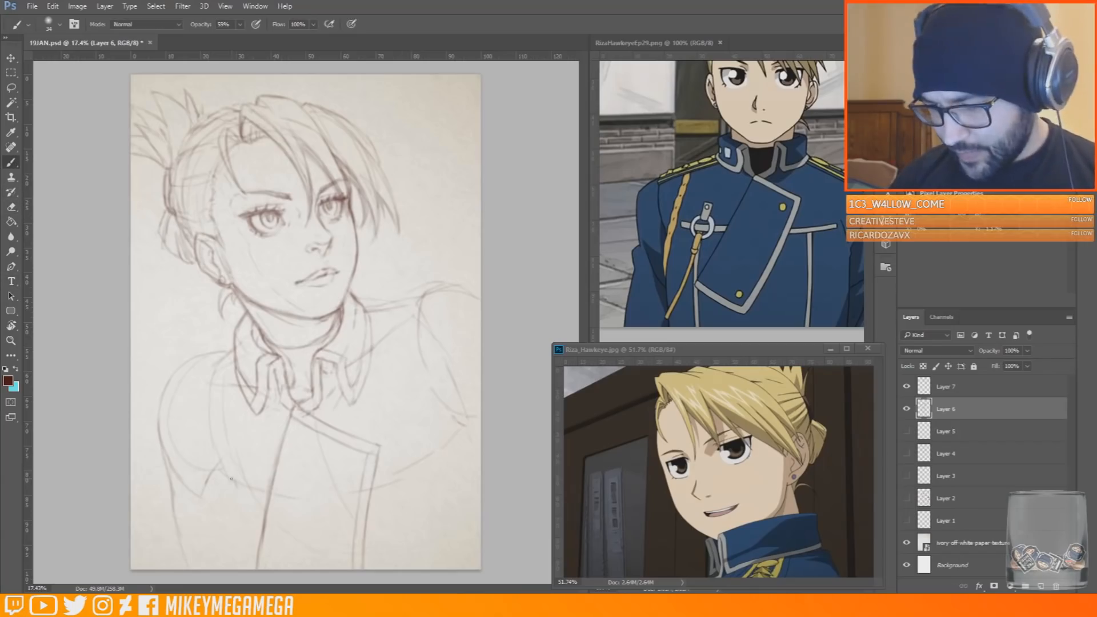
Try sketching double chest seams on both sides of the front panel, with vertical trim lines running down from them
{"action": "left_click_drag", "start_coordinate": [375, 478], "coordinate": [435, 463]}
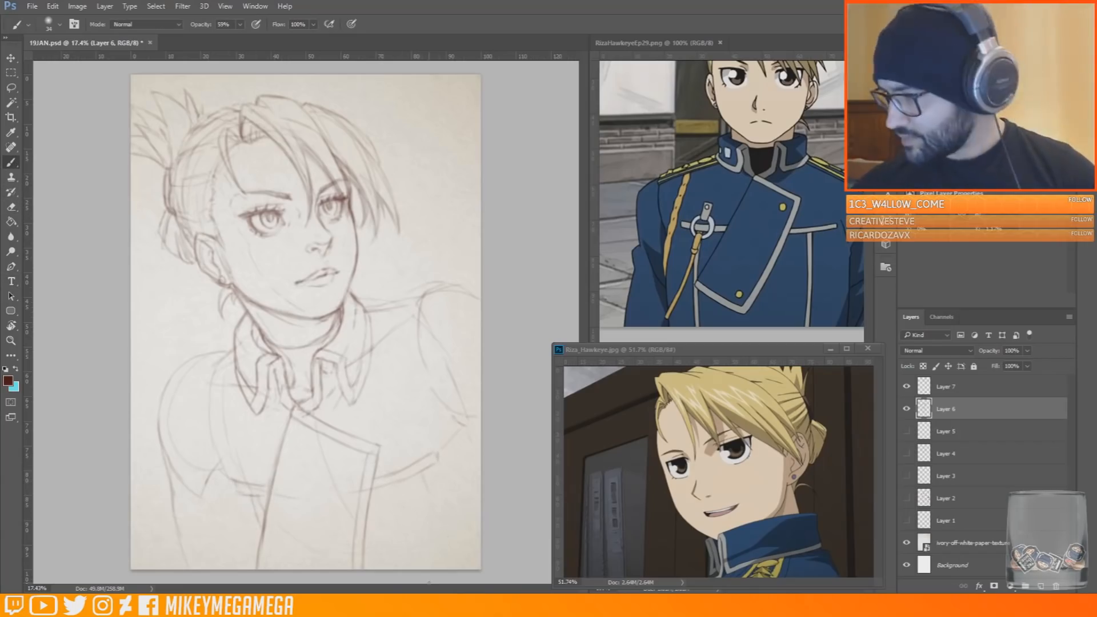
{"action": "key", "text": "e"}
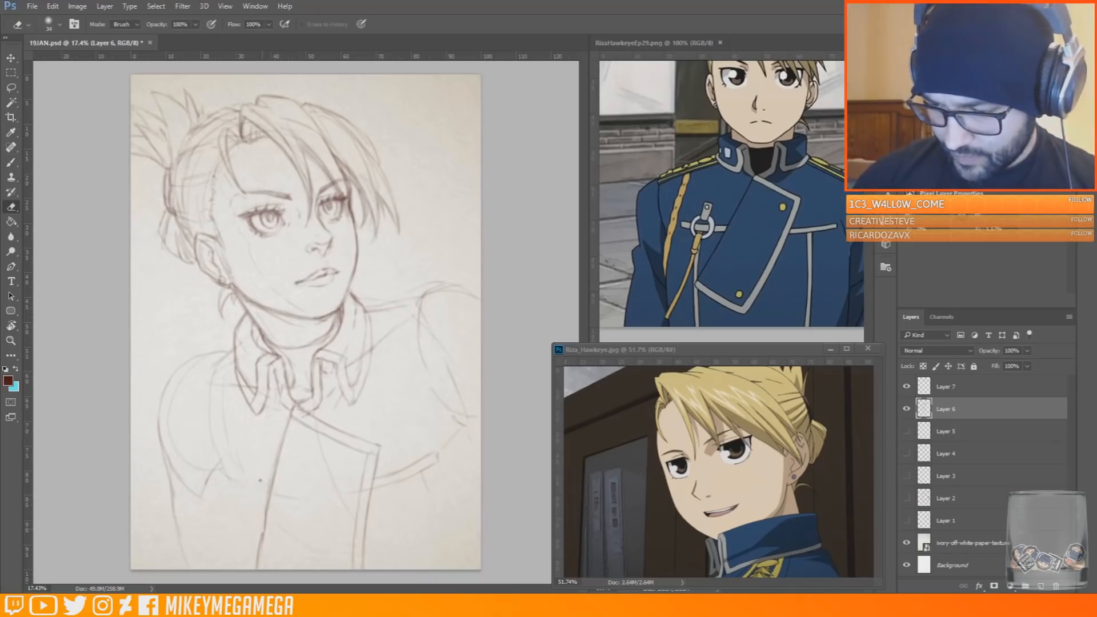
{"action": "key", "text": "b"}
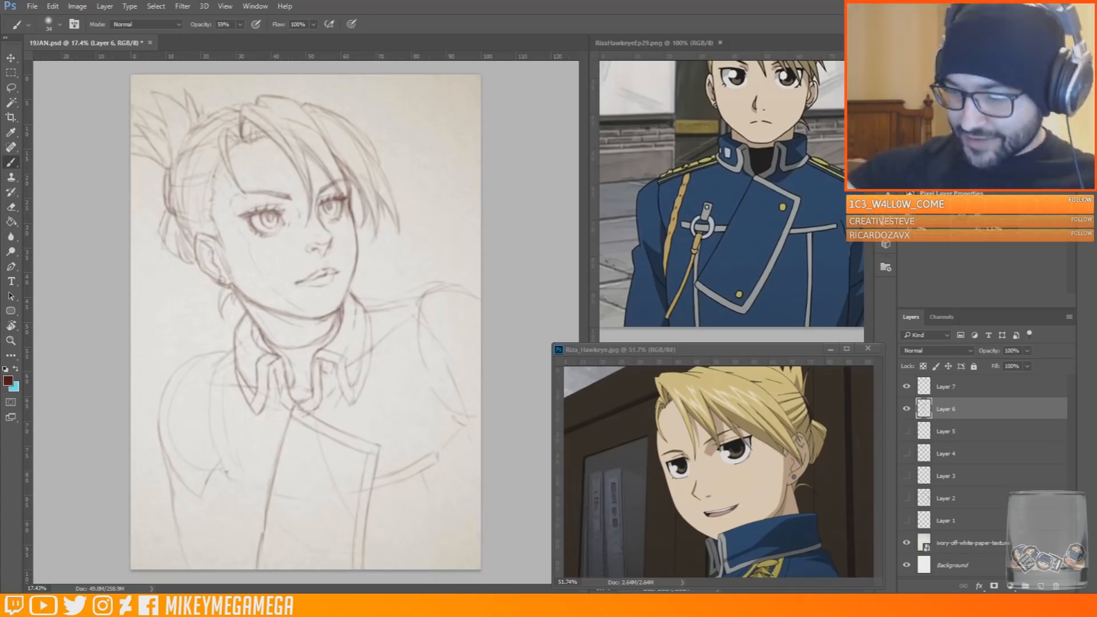
{"action": "left_click_drag", "start_coordinate": [228, 496], "coordinate": [224, 590]}
{"action": "left_click_drag", "start_coordinate": [227, 523], "coordinate": [226, 563]}
{"action": "left_click_drag", "start_coordinate": [237, 498], "coordinate": [232, 564]}
{"action": "mouse_move", "coordinate": [409, 482]}
{"action": "left_mouse_down"}
{"action": "mouse_move", "coordinate": [431, 566]}
{"action": "mouse_move", "coordinate": [441, 564]}
{"action": "left_mouse_up"}
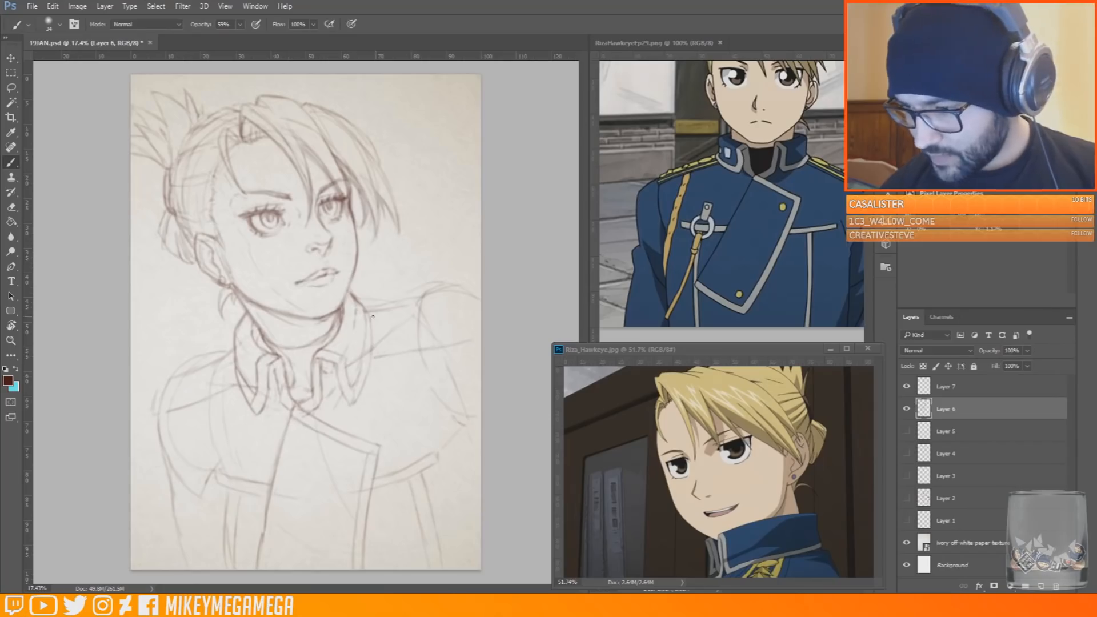
Erase the rounded shoulder curves and rough near sleeve lines, and redraw the near armhole seam below the shoulder strap
{"action": "left_click_drag", "start_coordinate": [171, 410], "coordinate": [200, 477]}
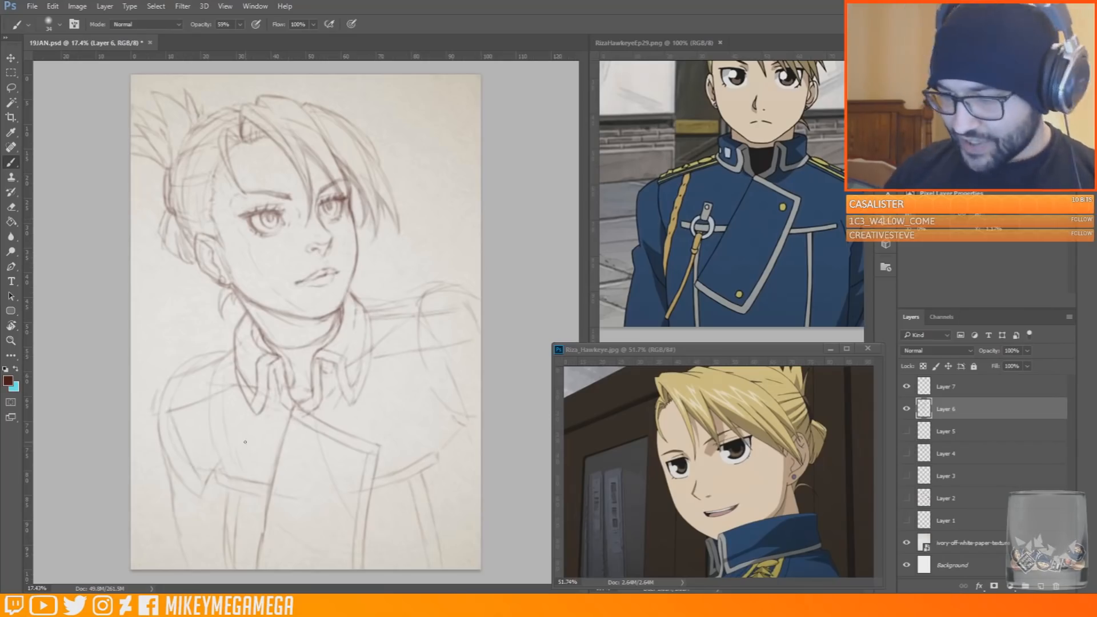
{"action": "key", "text": "e"}
{"action": "left_click_drag", "start_coordinate": [454, 288], "coordinate": [413, 295]}
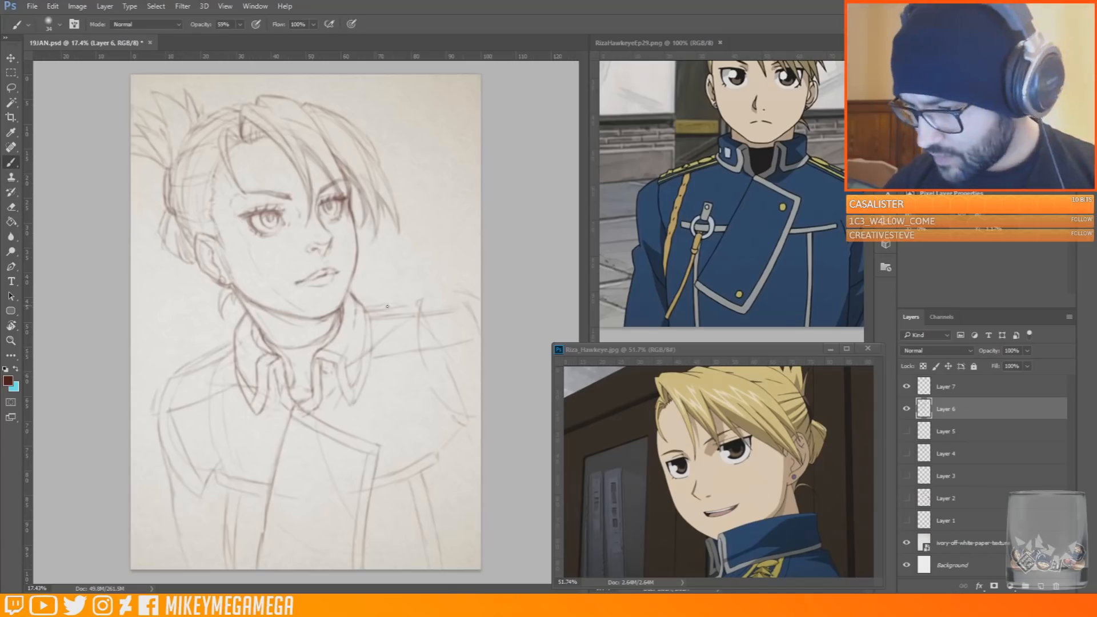
{"action": "mouse_move", "coordinate": [206, 495]}
{"action": "left_mouse_down"}
{"action": "mouse_move", "coordinate": [172, 497]}
{"action": "mouse_move", "coordinate": [180, 538]}
{"action": "left_mouse_up"}
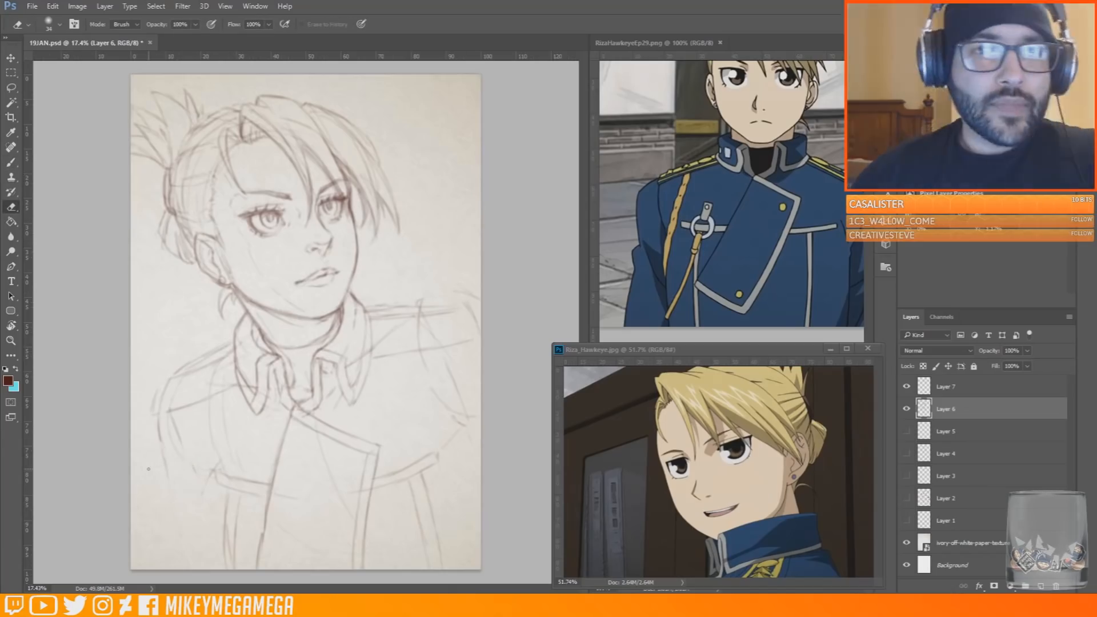
{"action": "left_click_drag", "start_coordinate": [167, 476], "coordinate": [158, 428]}
{"action": "mouse_move", "coordinate": [207, 487]}
{"action": "left_mouse_down"}
{"action": "mouse_move", "coordinate": [218, 457]}
{"action": "mouse_move", "coordinate": [174, 419]}
{"action": "mouse_move", "coordinate": [228, 439]}
{"action": "left_mouse_up"}
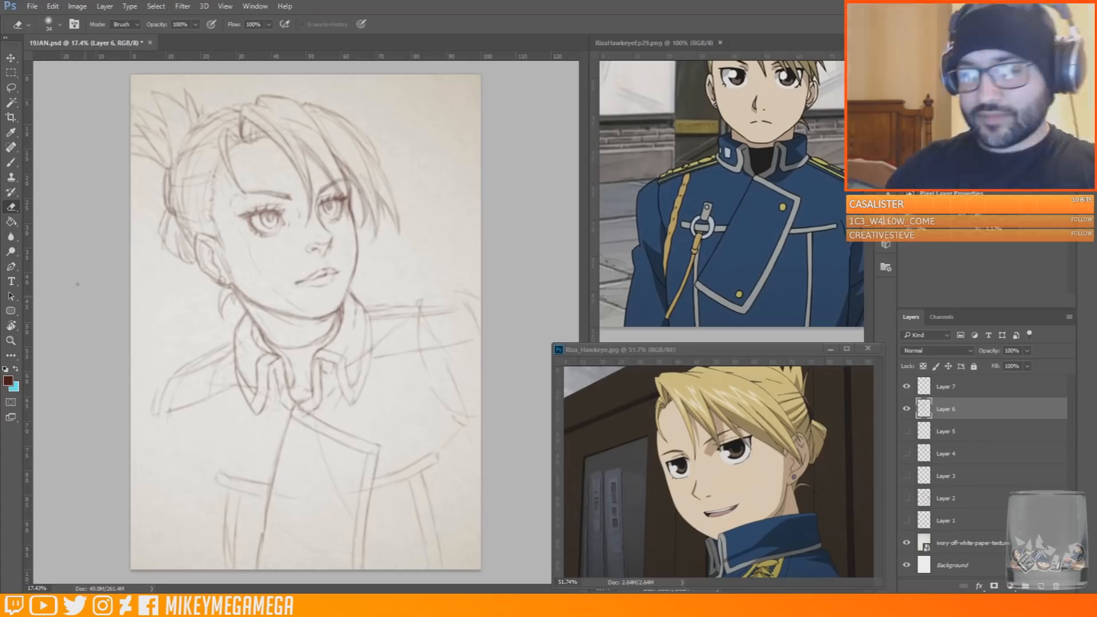
{"action": "key", "text": "b"}
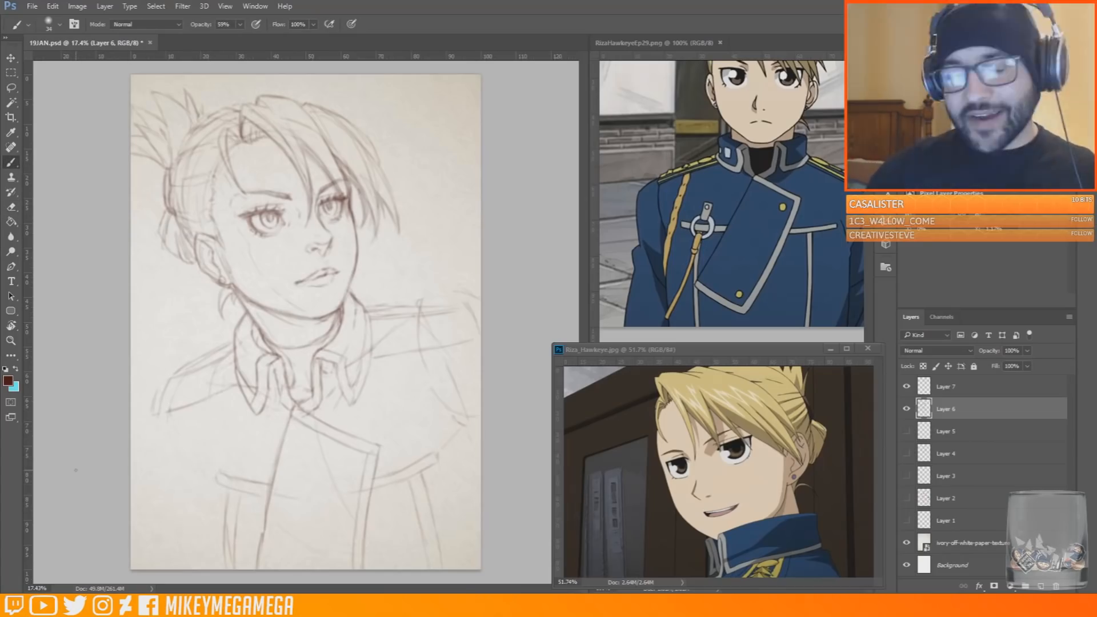
{"action": "left_click_drag", "start_coordinate": [169, 417], "coordinate": [164, 475]}
Erase the chest seams and vertical trim on both sides, plus the stray construction lines inside the front panel
{"action": "key", "text": "e"}
{"action": "left_click_drag", "start_coordinate": [232, 497], "coordinate": [231, 552]}
{"action": "left_click_drag", "start_coordinate": [230, 475], "coordinate": [270, 486]}
{"action": "key", "text": "b"}
{"action": "key", "text": "e"}
{"action": "mouse_move", "coordinate": [379, 475]}
{"action": "left_mouse_down"}
{"action": "mouse_move", "coordinate": [405, 441]}
{"action": "mouse_move", "coordinate": [473, 405]}
{"action": "mouse_move", "coordinate": [410, 472]}
{"action": "mouse_move", "coordinate": [430, 457]}
{"action": "mouse_move", "coordinate": [410, 486]}
{"action": "mouse_move", "coordinate": [422, 537]}
{"action": "left_mouse_up"}
{"action": "left_click_drag", "start_coordinate": [422, 475], "coordinate": [429, 565]}
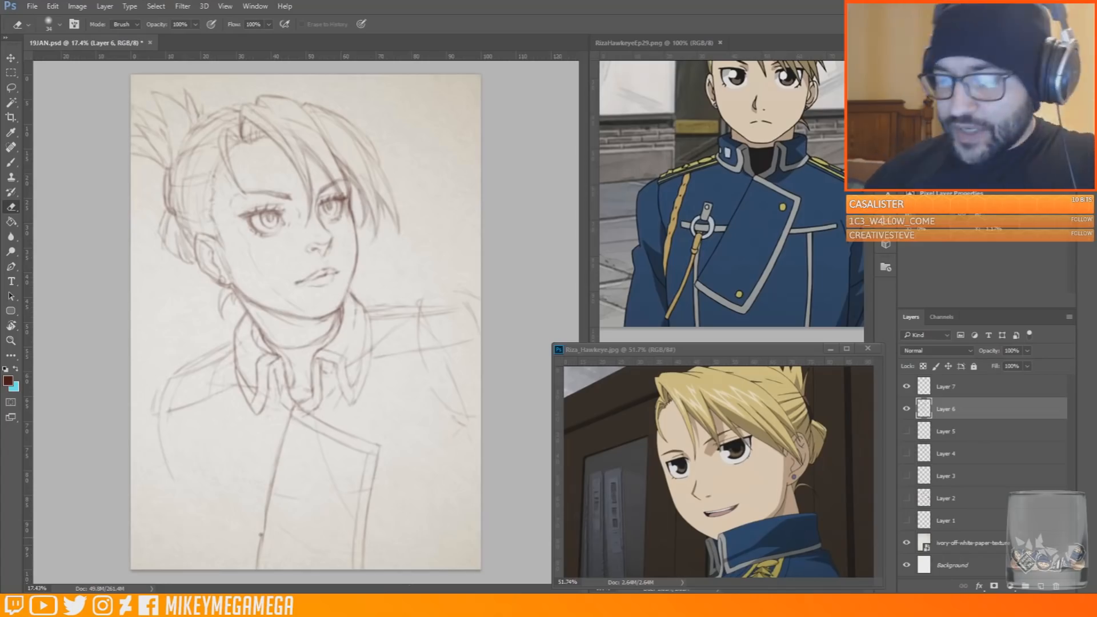
{"action": "left_click_drag", "start_coordinate": [298, 409], "coordinate": [319, 426]}
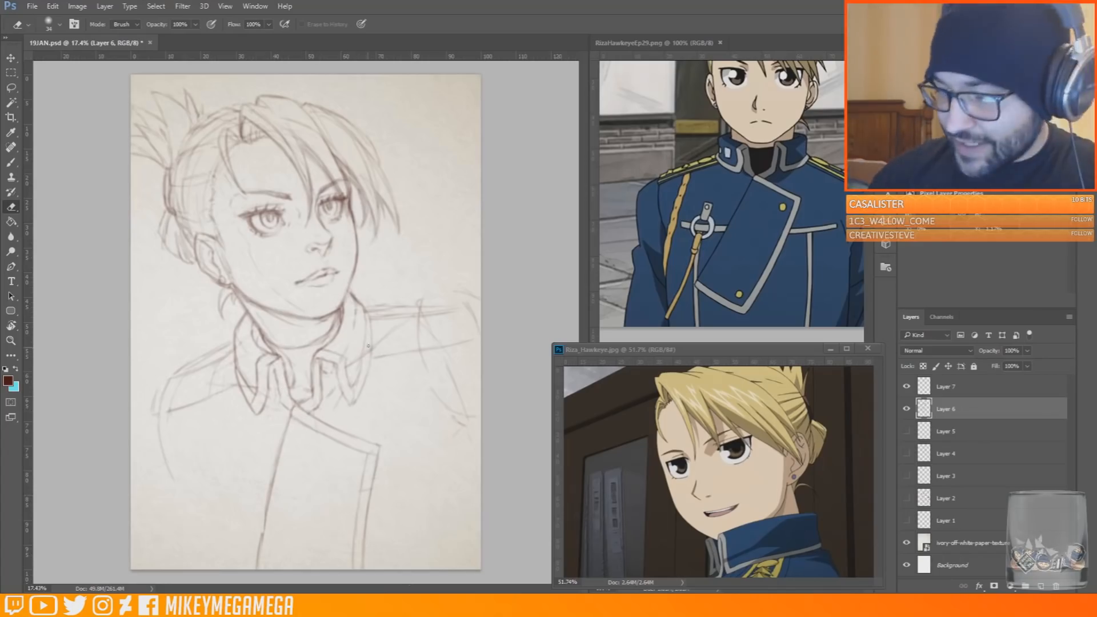
Firm up the far shoulder strap's edges and clean the far armhole down to a single seam line
{"action": "key", "text": "b"}
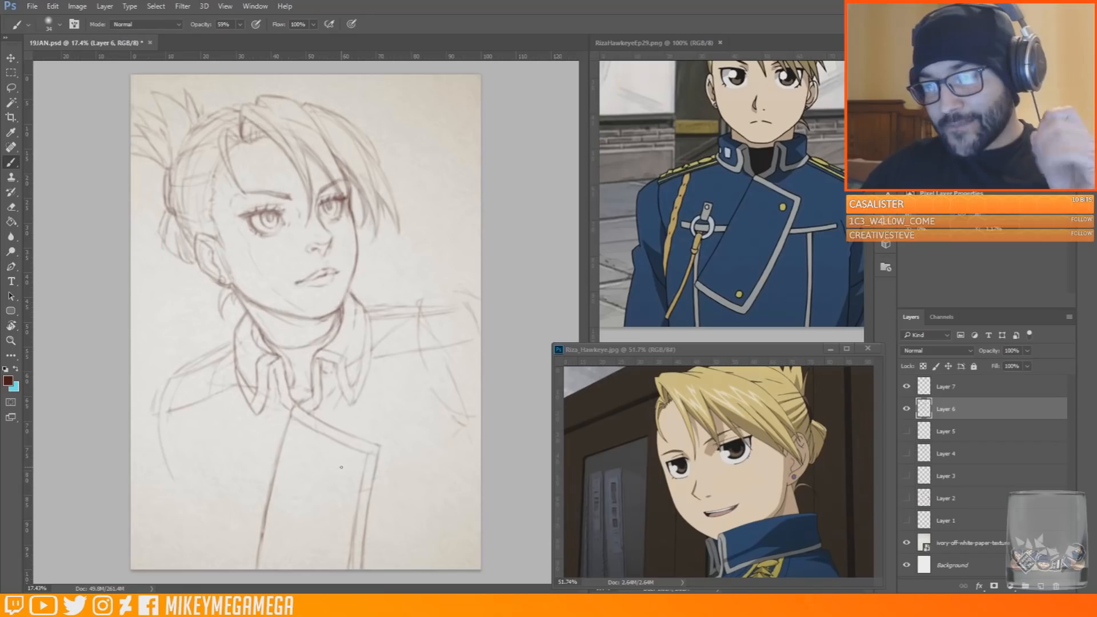
{"action": "key", "text": "e"}
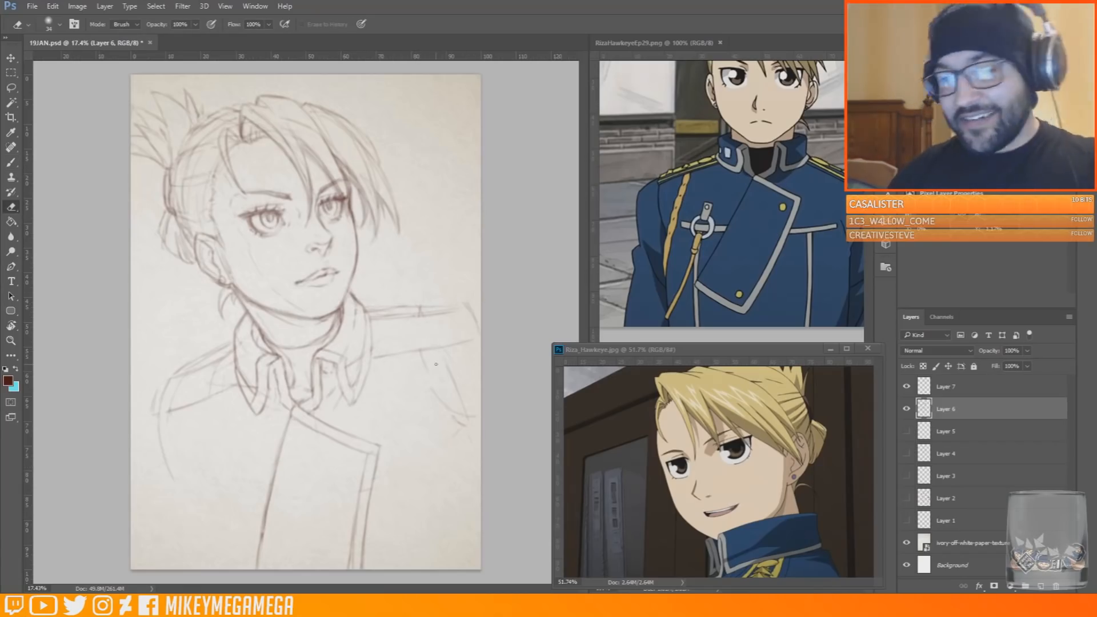
{"action": "key", "text": "b"}
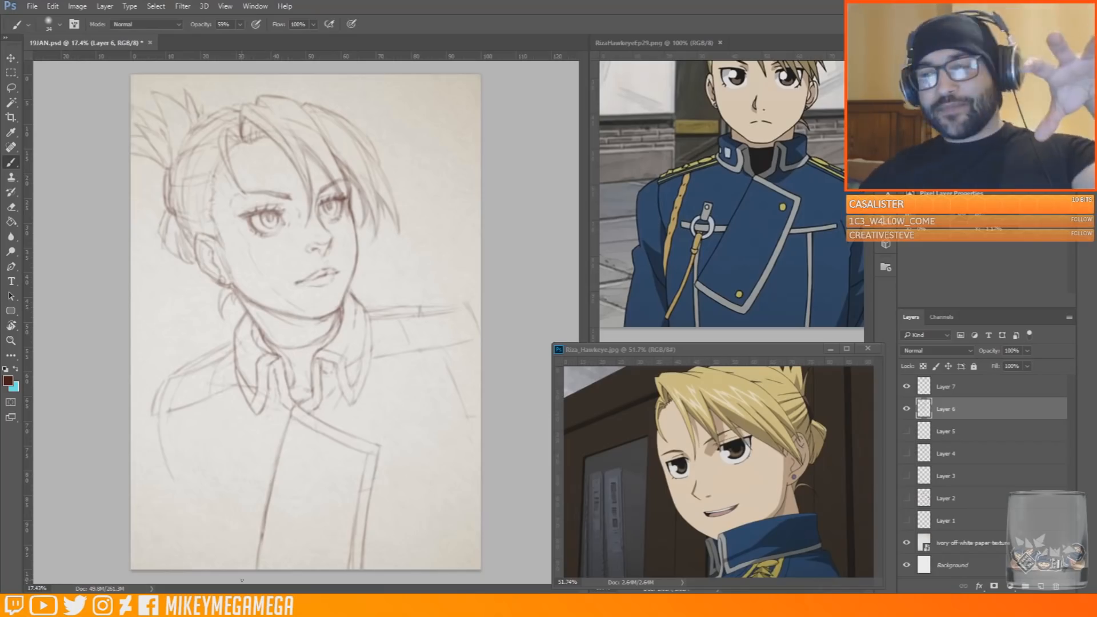
Redraw the chest seams on both sides of the front panel with the canvas view rotated, and restore the upright view
{"action": "key", "text": "r"}
{"action": "mouse_move", "coordinate": [182, 467]}
{"action": "left_mouse_down"}
{"action": "mouse_move", "coordinate": [120, 349]}
{"action": "mouse_move", "coordinate": [185, 208]}
{"action": "left_mouse_up"}
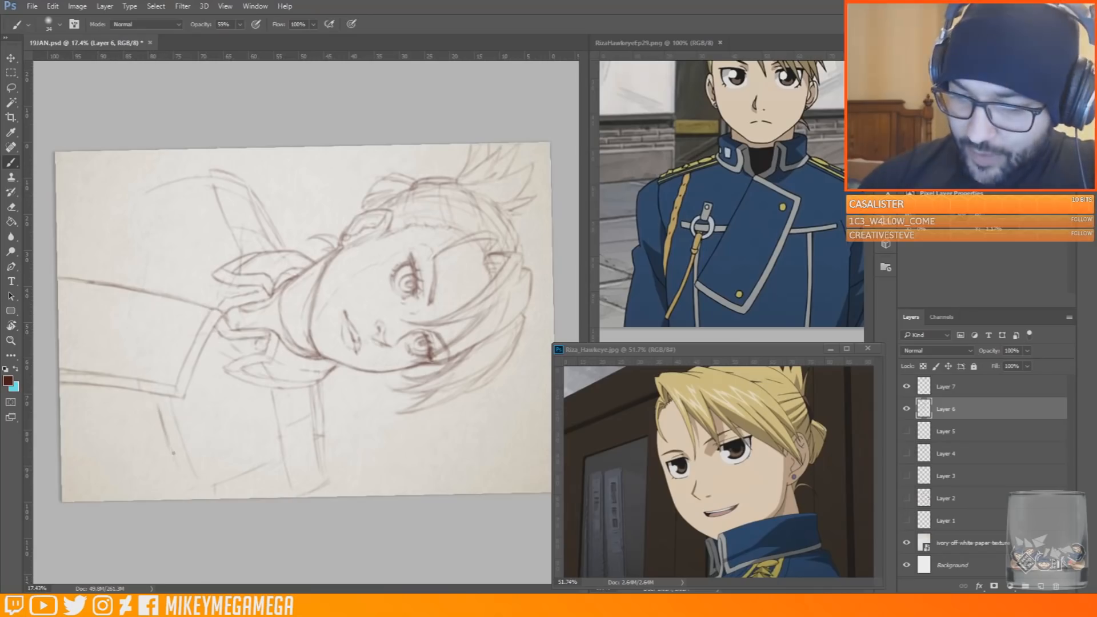
{"action": "mouse_move", "coordinate": [149, 285]}
{"action": "left_mouse_down"}
{"action": "mouse_move", "coordinate": [143, 202]}
{"action": "mouse_move", "coordinate": [374, 196]}
{"action": "mouse_move", "coordinate": [400, 209]}
{"action": "left_mouse_up"}
{"action": "key", "text": "r"}
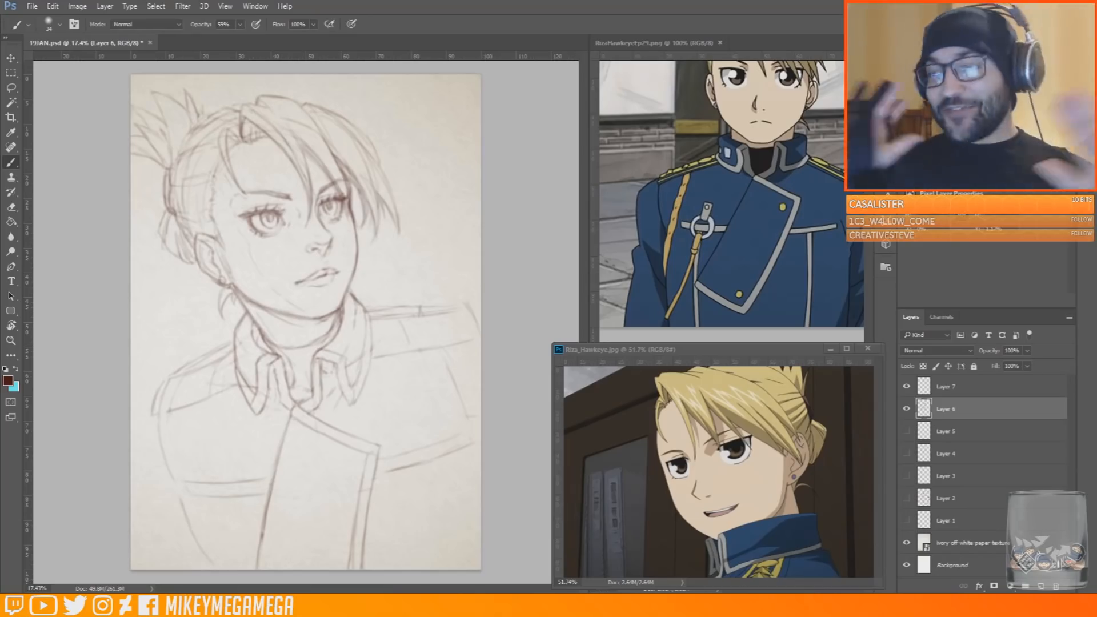
Doodle a small teardrop shape in the blank area beside the hair and delete it with a lasso selection
{"action": "left_click_drag", "start_coordinate": [449, 162], "coordinate": [437, 233]}
{"action": "mouse_move", "coordinate": [457, 166]}
{"action": "left_mouse_down"}
{"action": "mouse_move", "coordinate": [442, 194]}
{"action": "mouse_move", "coordinate": [452, 119]}
{"action": "left_mouse_up"}
{"action": "key", "text": "ctrl+alt+z"}
{"action": "key", "text": "ctrl+alt+z"}
{"action": "key", "text": "ctrl+alt+z"}
{"action": "key", "text": "ctrl+alt+z"}
{"action": "key", "text": "ctrl+alt+z"}
{"action": "key", "text": "ctrl+alt+z"}
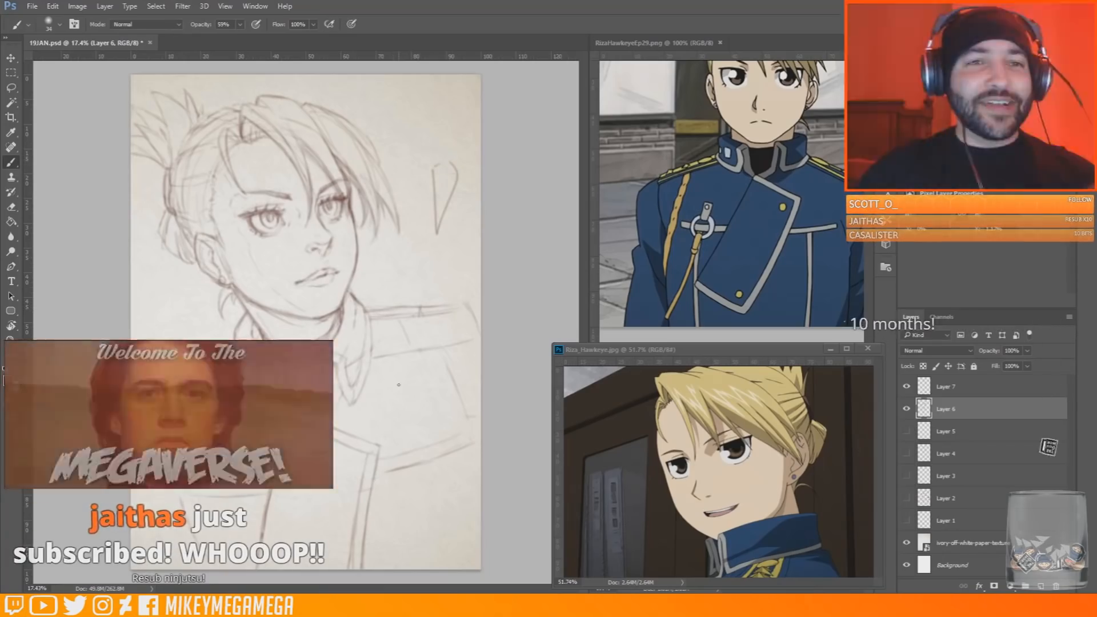
{"action": "key", "text": "l"}
{"action": "left_click_drag", "start_coordinate": [437, 134], "coordinate": [472, 127]}
{"action": "key", "text": "Delete"}
{"action": "key", "text": "ctrl+d"}
{"action": "key", "text": "b"}
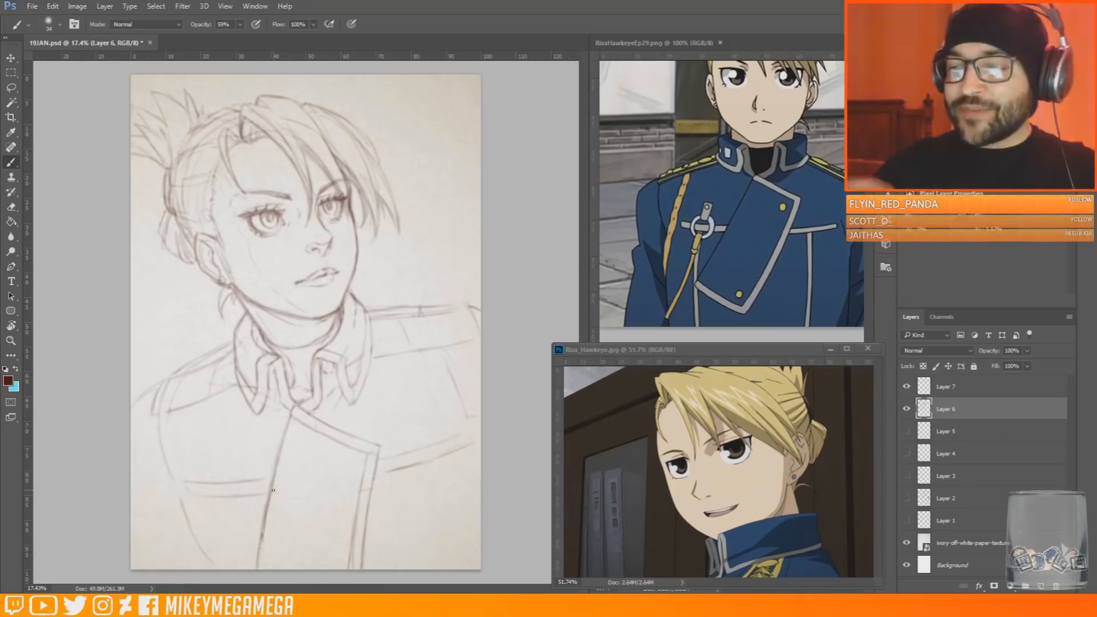
Strengthen the lower edges of the shoulder straps with a second parallel line
{"action": "left_click_drag", "start_coordinate": [371, 364], "coordinate": [450, 354]}
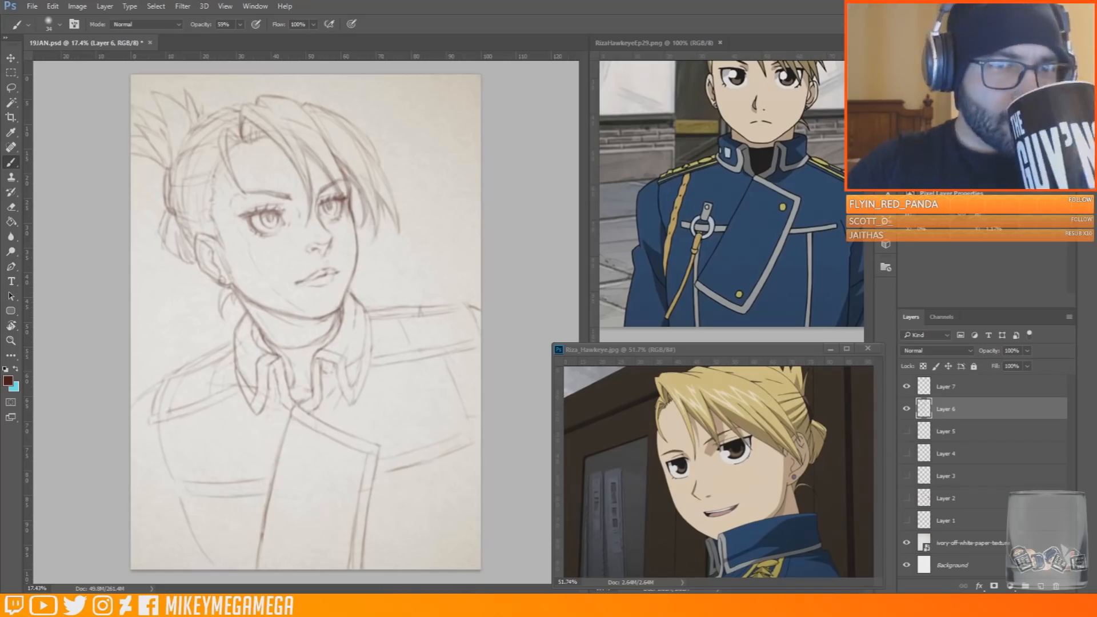
{"action": "scroll", "coordinate": [490, 443], "scroll_direction": "down", "scroll_amount": 2}
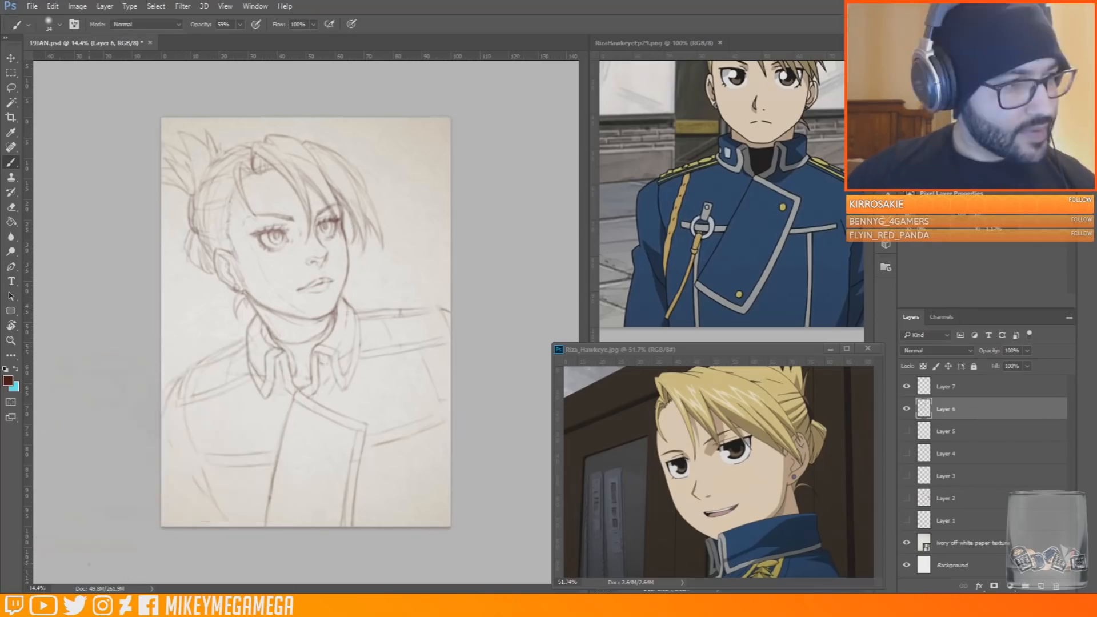
{"action": "key", "text": "e"}
{"action": "key", "text": "b"}
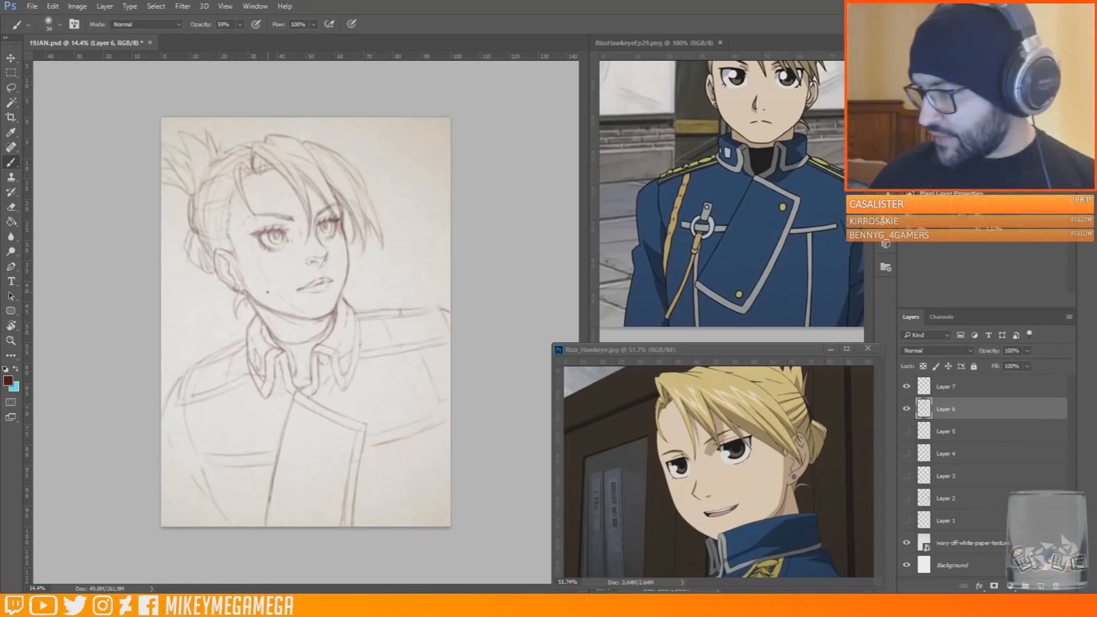
Add a new layer and make an upright oval selection across the near chest seam with the elliptical marquee
{"action": "right_click", "coordinate": [11, 72]}
{"action": "left_click", "coordinate": [52, 83]}
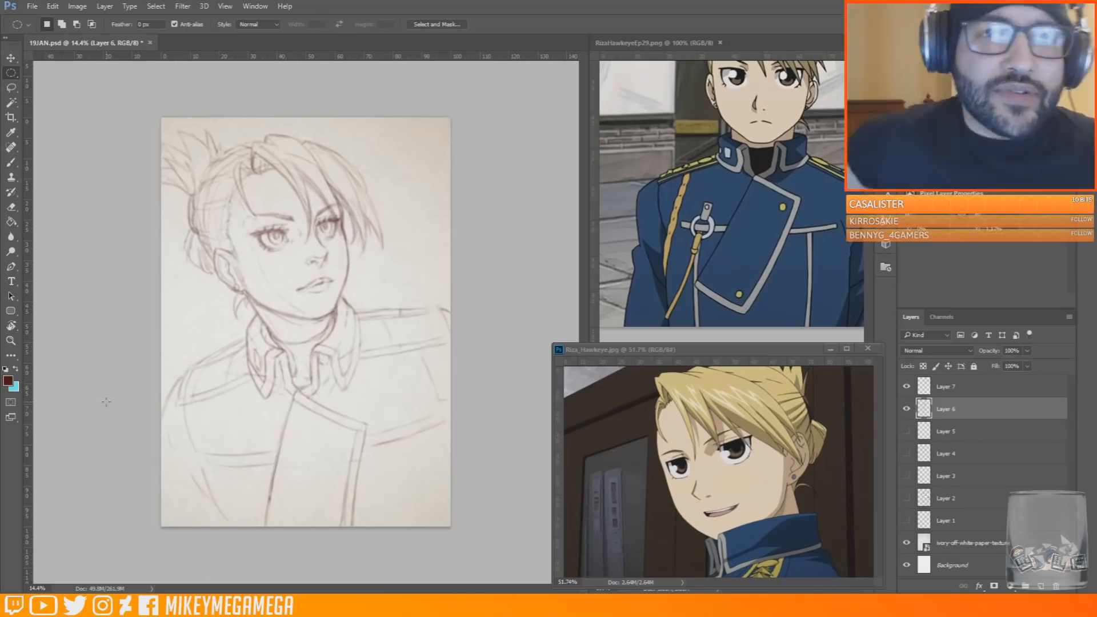
{"action": "left_click_drag", "start_coordinate": [216, 445], "coordinate": [257, 493]}
{"action": "left_click", "coordinate": [11, 163]}
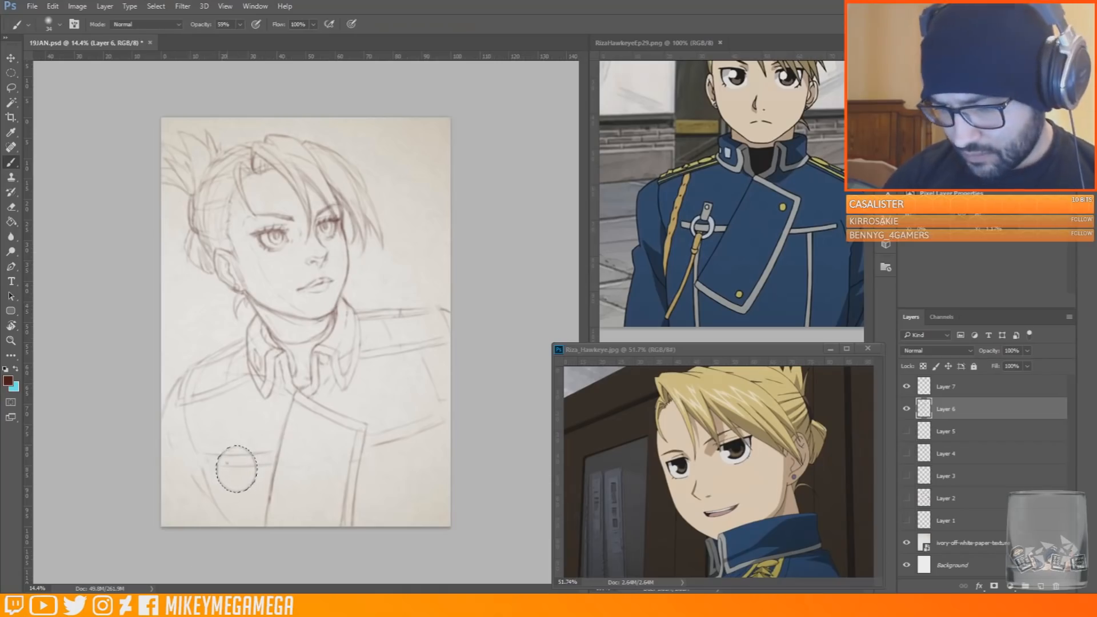
{"action": "key", "text": "e"}
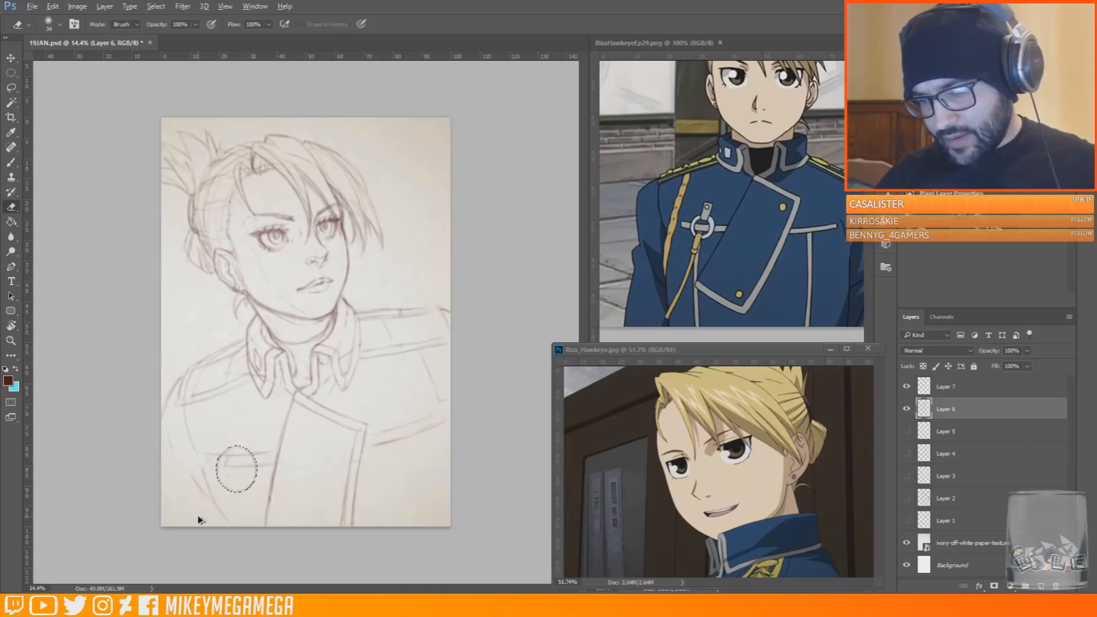
{"action": "key", "text": "ctrl+shift+alt+n"}
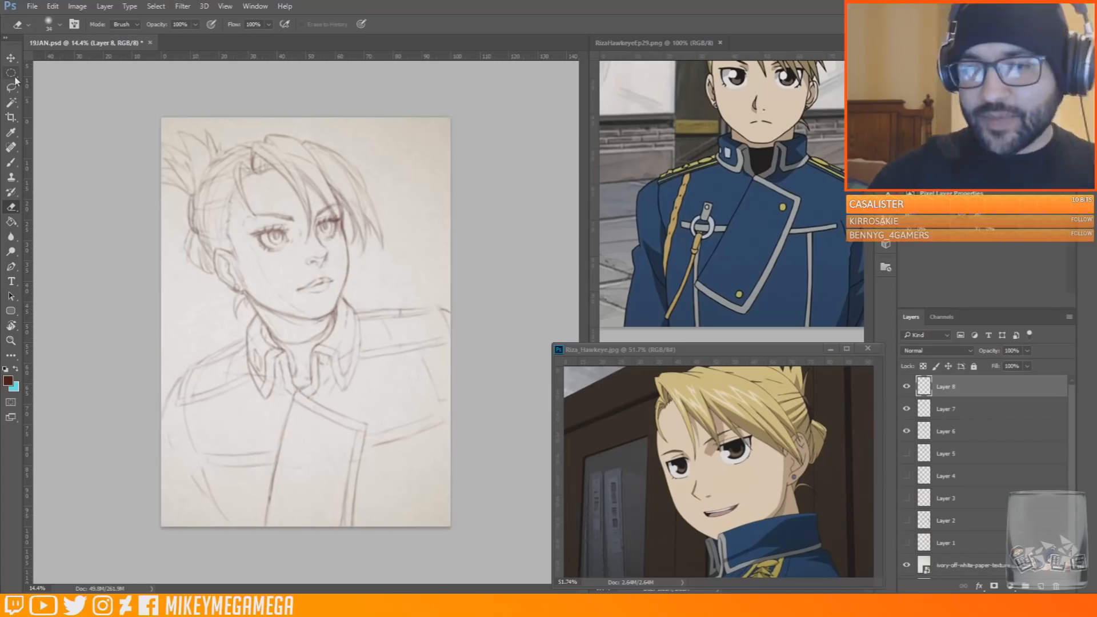
{"action": "key", "text": "m"}
{"action": "left_click_drag", "start_coordinate": [219, 446], "coordinate": [257, 495]}
{"action": "key", "text": "b"}
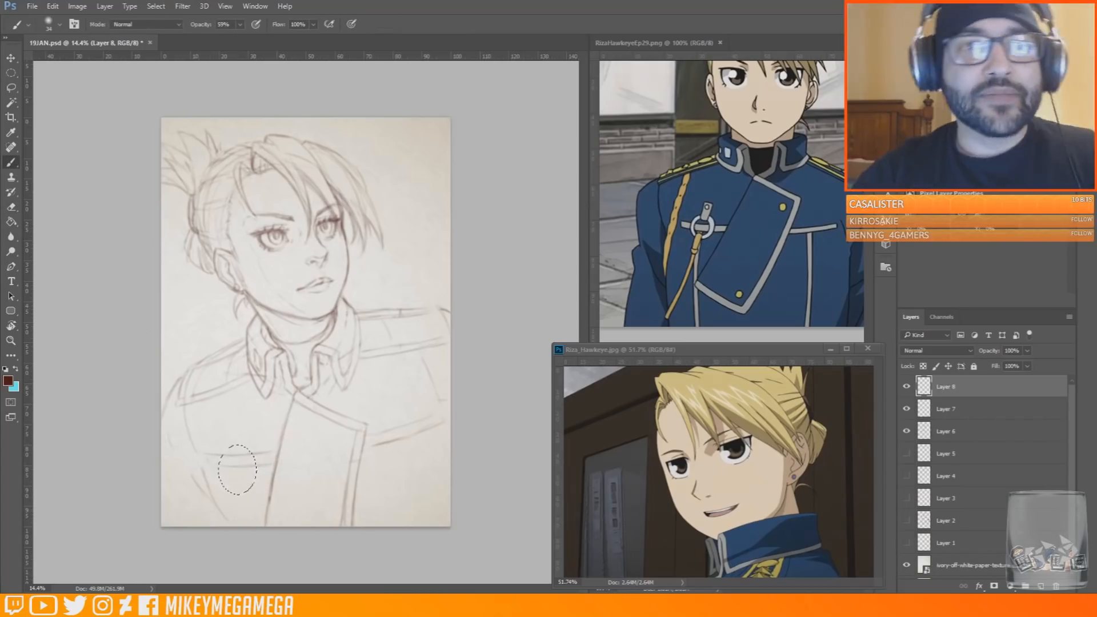
Draw an oval metal ring with an inner and outer edge from the selection, and clear the selection
{"action": "scroll", "coordinate": [284, 357], "scroll_direction": "up", "scroll_amount": 2}
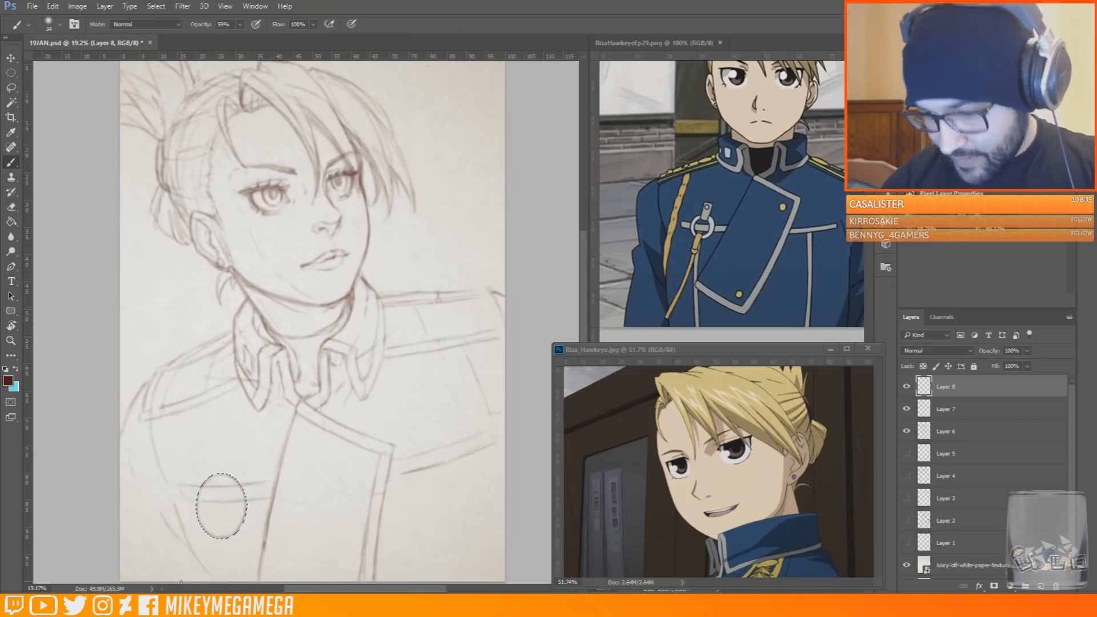
{"action": "mouse_move", "coordinate": [217, 486]}
{"action": "left_mouse_down"}
{"action": "mouse_move", "coordinate": [218, 529]}
{"action": "mouse_move", "coordinate": [236, 510]}
{"action": "mouse_move", "coordinate": [228, 488]}
{"action": "left_mouse_up"}
{"action": "key", "text": "e"}
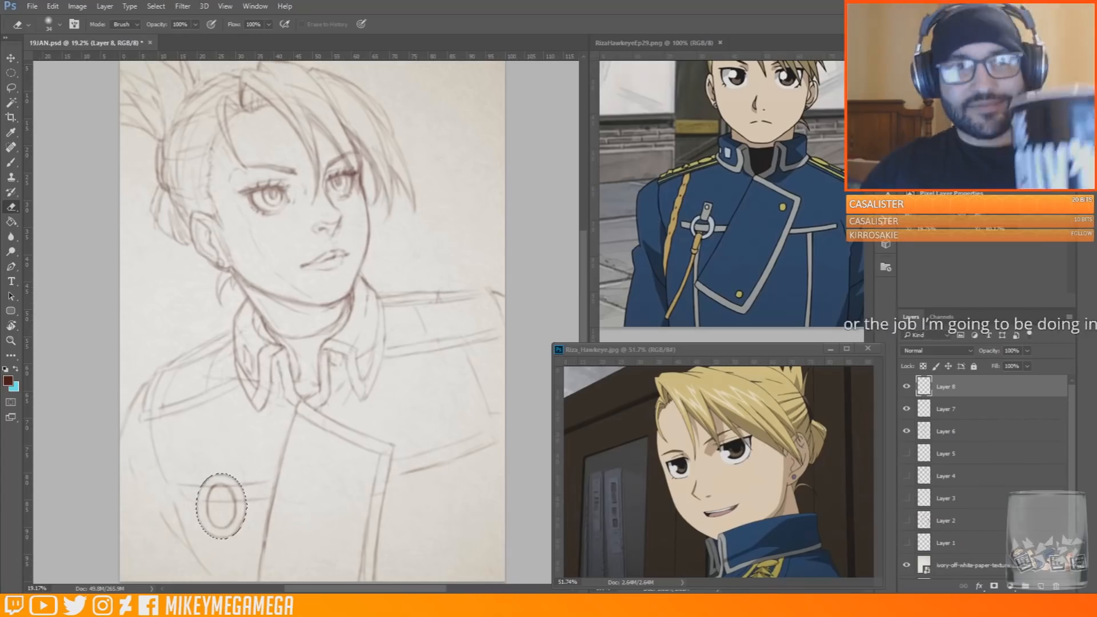
{"action": "key", "text": "m"}
{"action": "left_click", "coordinate": [86, 152]}
{"action": "key", "text": "Return"}
Sketch the small tab holding the ring from above and a round button on the upper front panel
{"action": "key", "text": "b"}
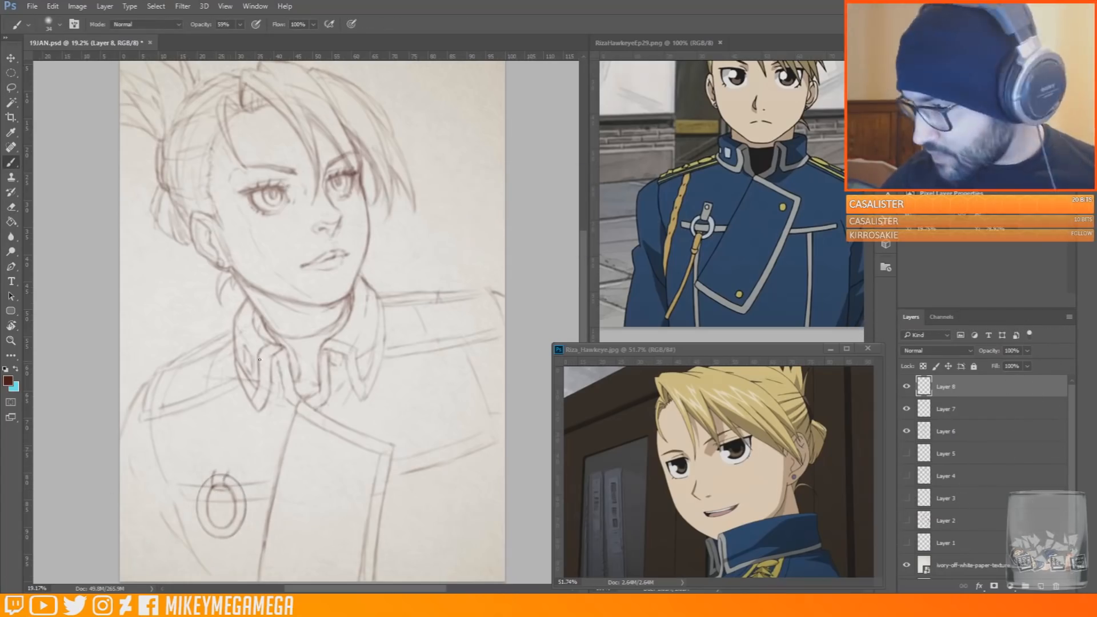
{"action": "left_click_drag", "start_coordinate": [230, 442], "coordinate": [234, 466]}
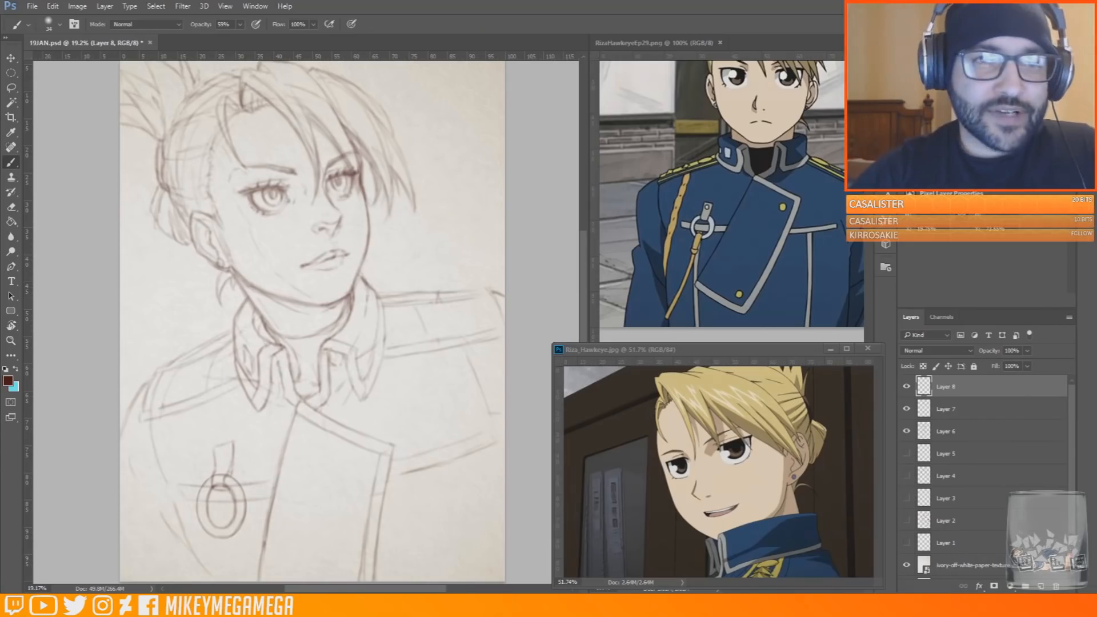
{"action": "mouse_move", "coordinate": [352, 466]}
{"action": "left_mouse_down"}
{"action": "mouse_move", "coordinate": [355, 487]}
{"action": "mouse_move", "coordinate": [353, 466]}
{"action": "left_mouse_up"}
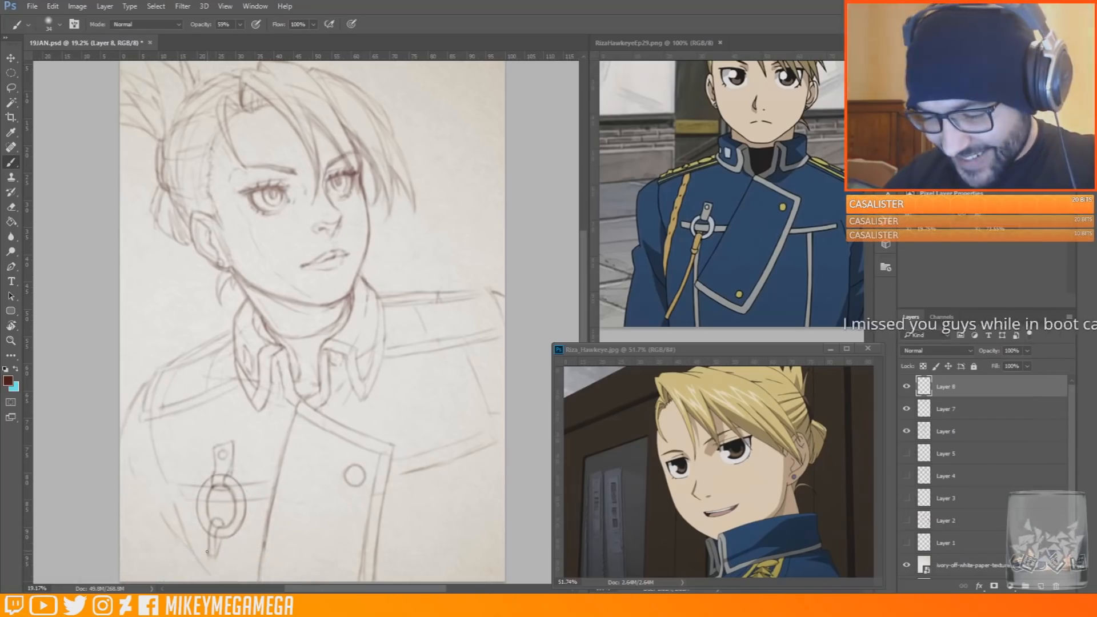
Extend the cord hanging from the ring with a knotted end running down toward the page edge
{"action": "key", "text": "e"}
{"action": "key", "text": "b"}
{"action": "left_click_drag", "start_coordinate": [213, 561], "coordinate": [210, 573]}
Clean up the overlapping lines around the ring on Layer 8 and Layer 6, ending back on Layer 8
{"action": "key", "text": "e"}
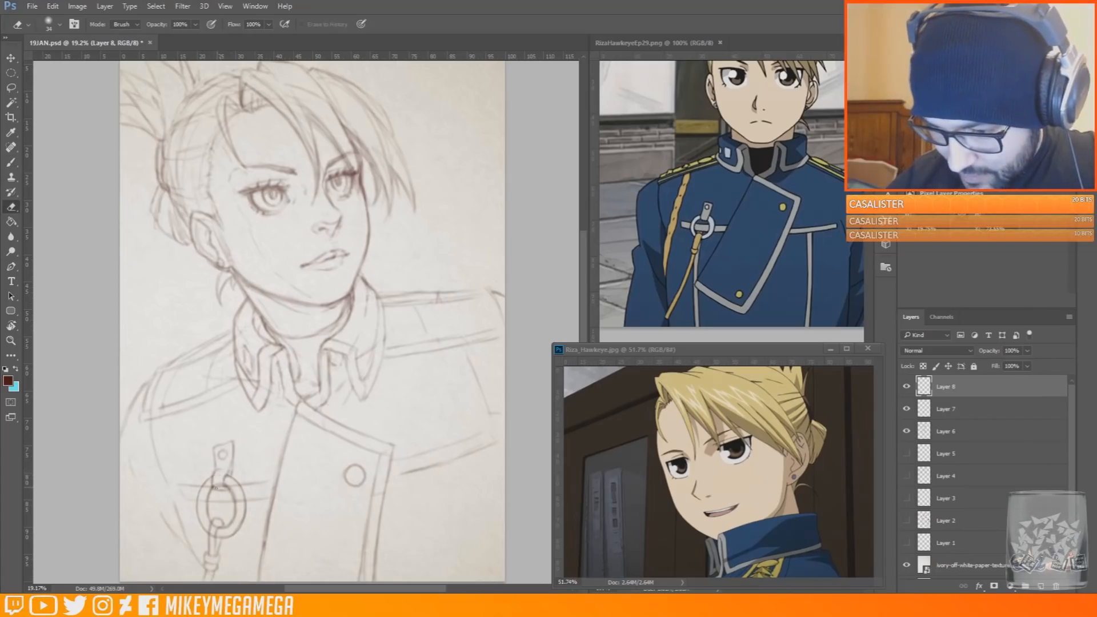
{"action": "key", "text": "alt+bracketleft"}
{"action": "key", "text": "alt+bracketleft"}
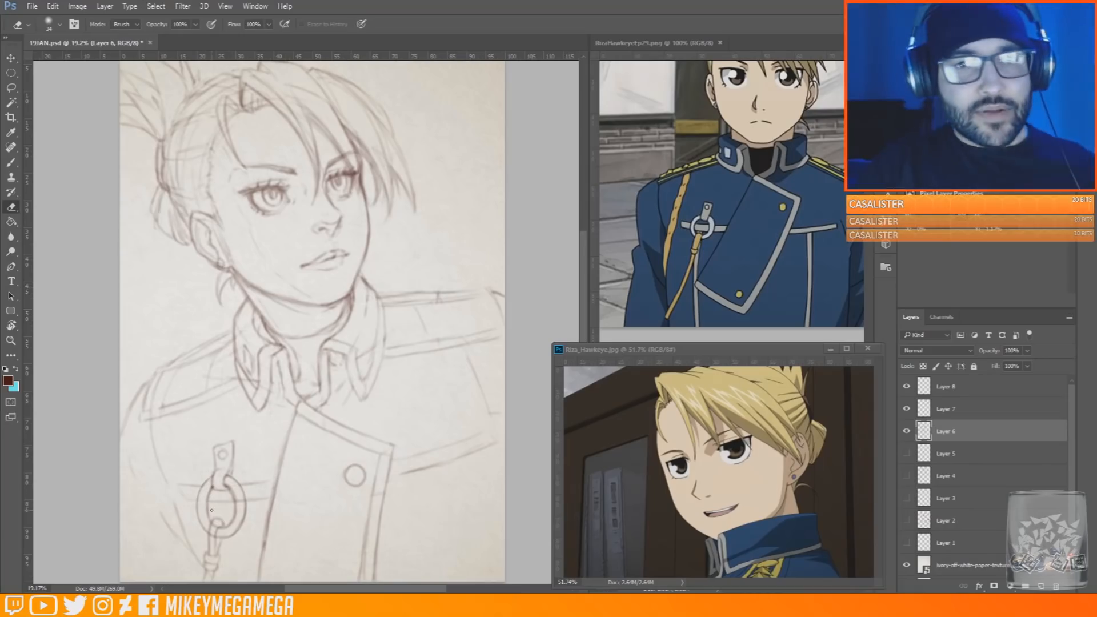
{"action": "key", "text": "alt+bracketright"}
{"action": "key", "text": "alt+bracketright"}
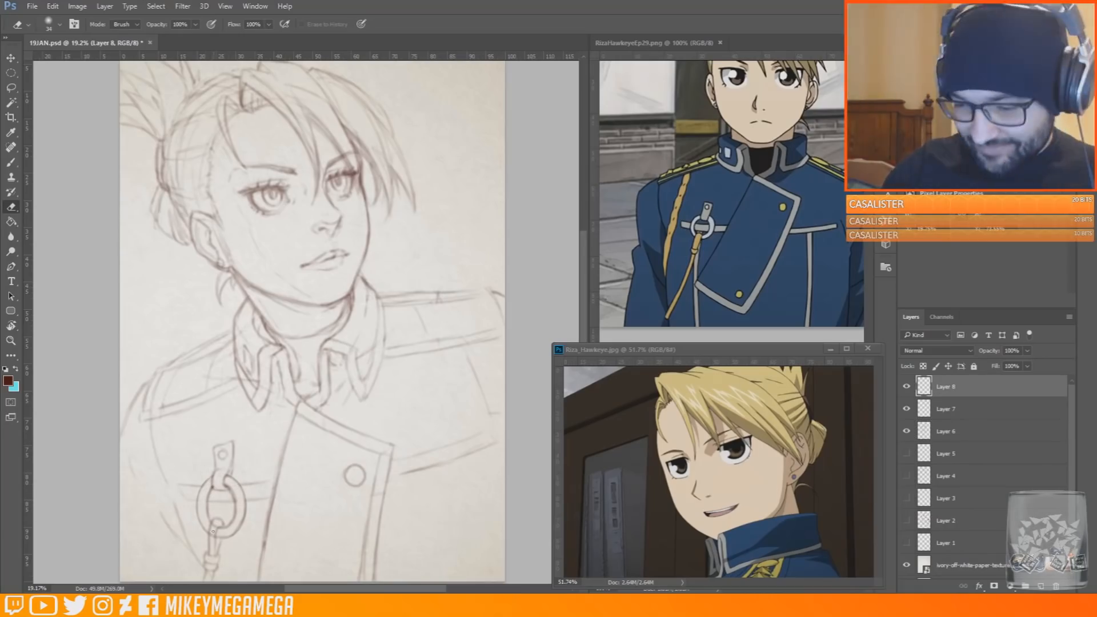
Draw the vertical coat seams below both chest seams, using a pair of lines on the far side, and save the document
{"action": "key", "text": "b"}
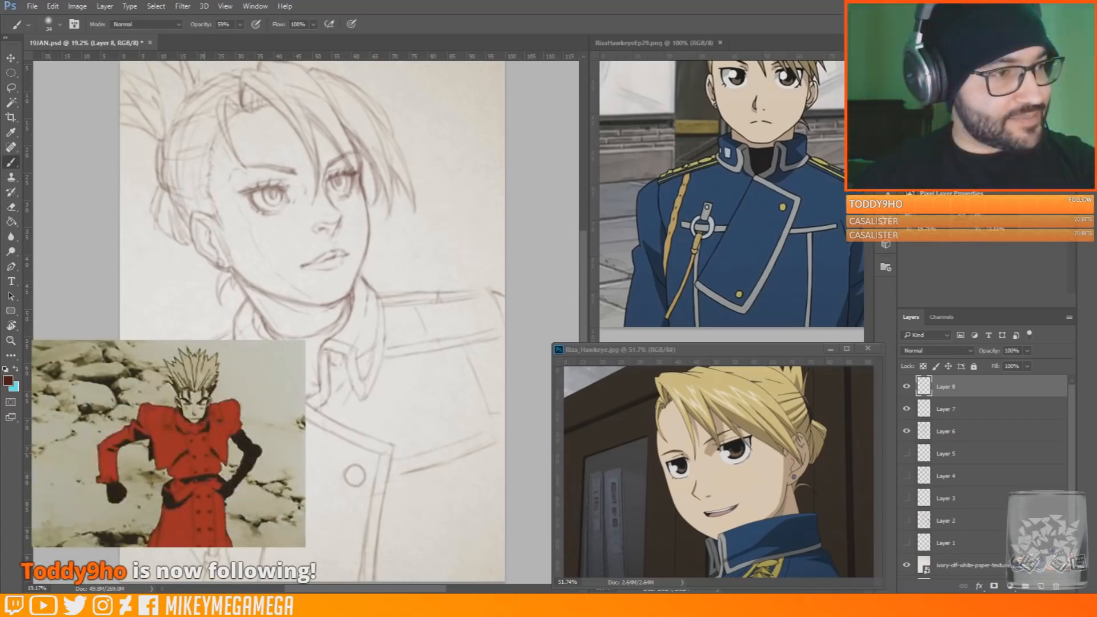
{"action": "left_click_drag", "start_coordinate": [235, 539], "coordinate": [249, 576]}
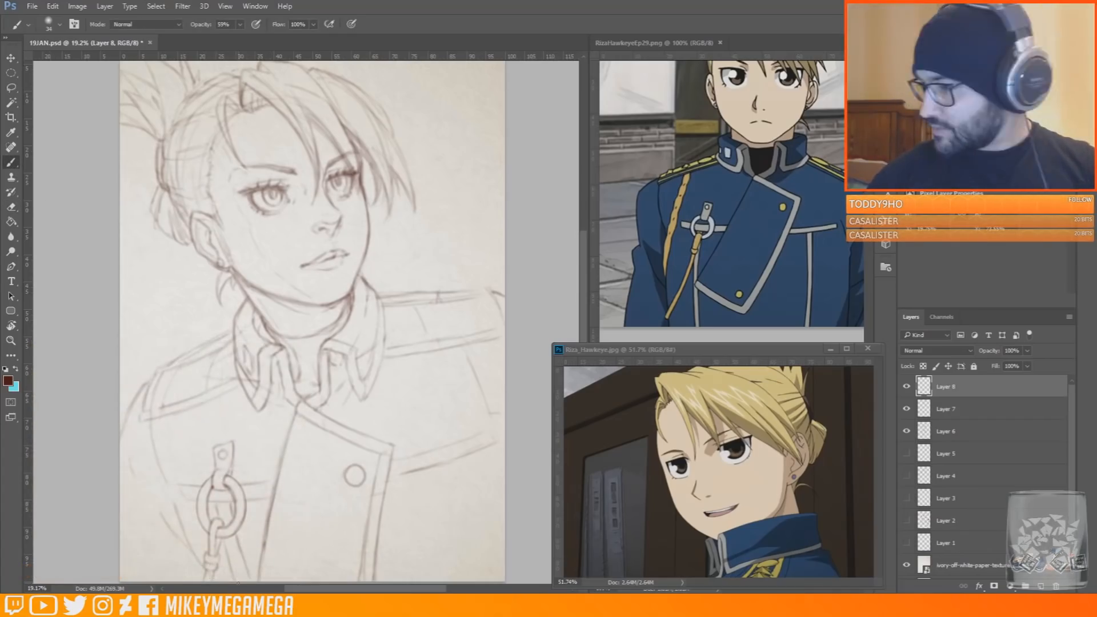
{"action": "left_click_drag", "start_coordinate": [436, 468], "coordinate": [463, 577]}
{"action": "left_click_drag", "start_coordinate": [455, 461], "coordinate": [483, 578]}
{"action": "left_click_drag", "start_coordinate": [490, 588], "coordinate": [365, 589]}
{"action": "key", "text": "ctrl+s"}
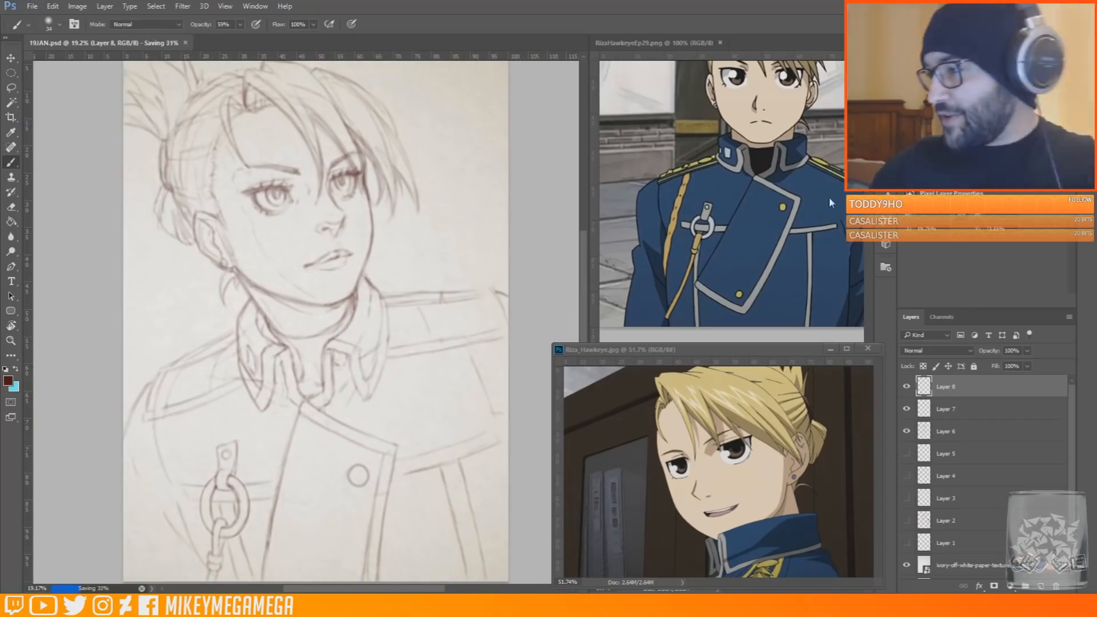
{"action": "left_click", "coordinate": [173, 427]}
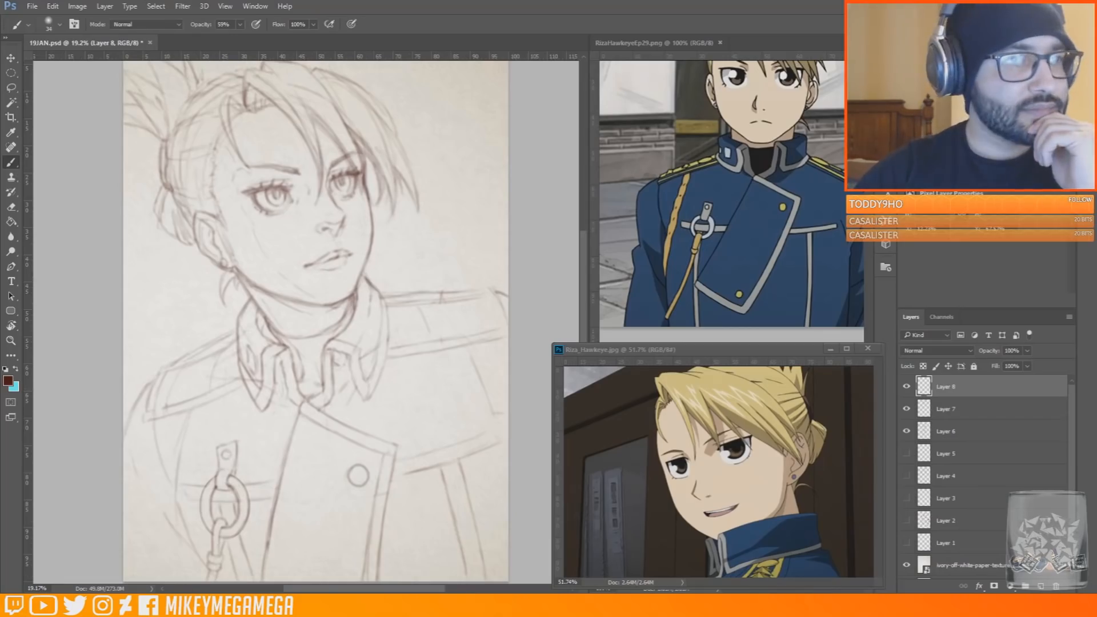
Bring the browser over the canvas to view the witch's desk ink drawing on Instagram, and move it away again
{"action": "left_click_drag", "start_coordinate": [1, 94], "coordinate": [270, 91]}
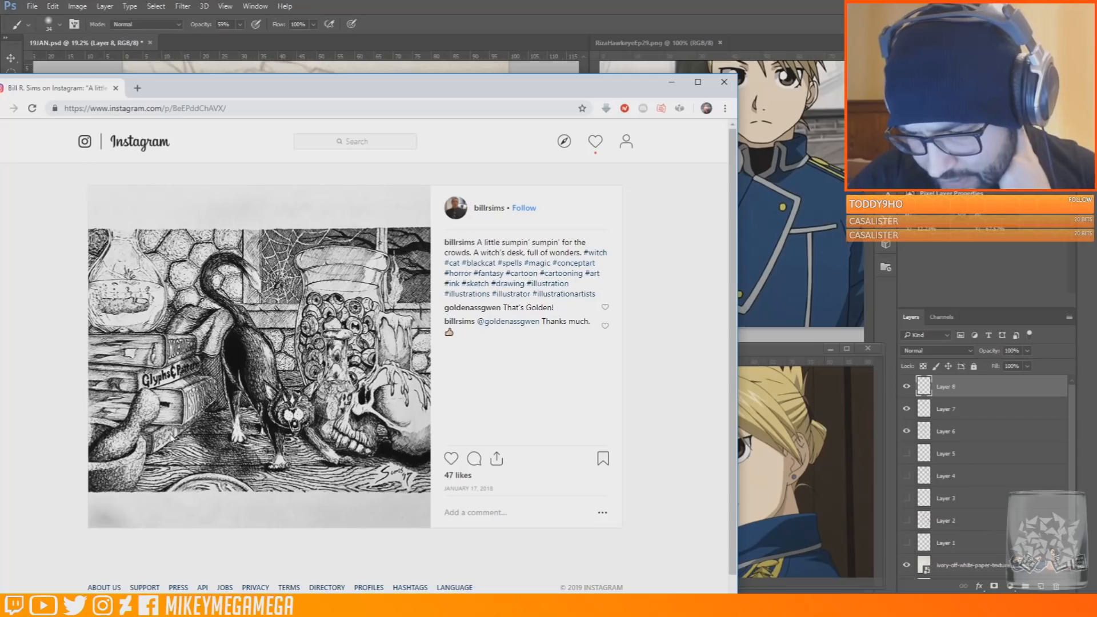
{"action": "left_click_drag", "start_coordinate": [456, 89], "coordinate": [1, 91]}
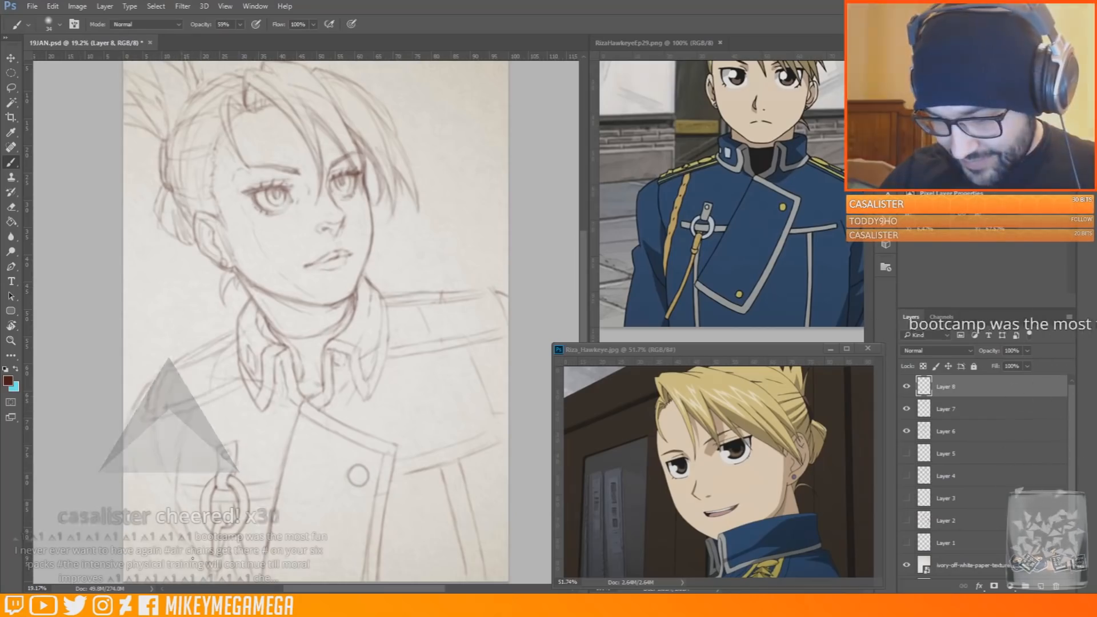
Add a new layer and draw the upper part of the braided cord hanging from the near shoulder strap
{"action": "key", "text": "ctrl+shift+alt+n"}
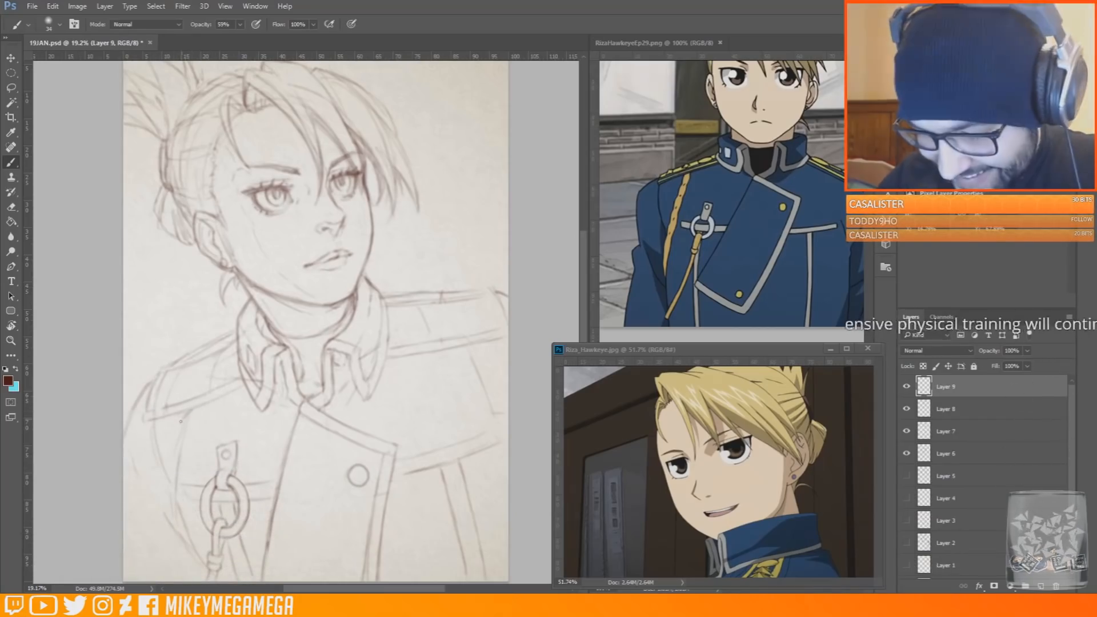
{"action": "left_click_drag", "start_coordinate": [173, 452], "coordinate": [186, 441]}
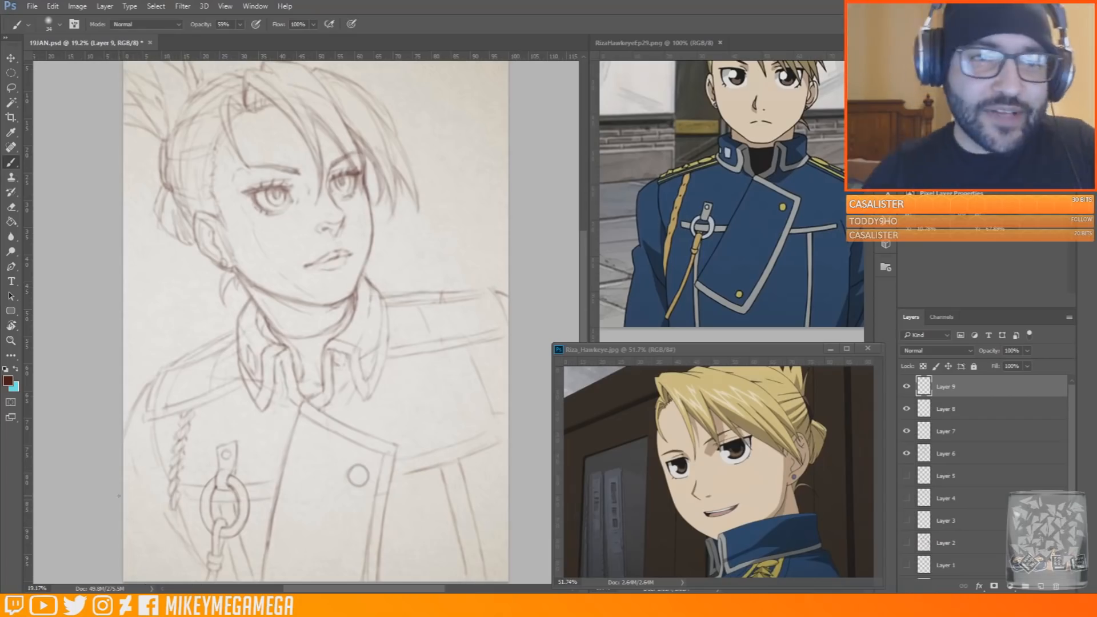
Bring the browser over the canvas to view the Dragon Lizard Finished artwork on DeviantArt, and move it away again
{"action": "left_click_drag", "start_coordinate": [1, 166], "coordinate": [65, 128]}
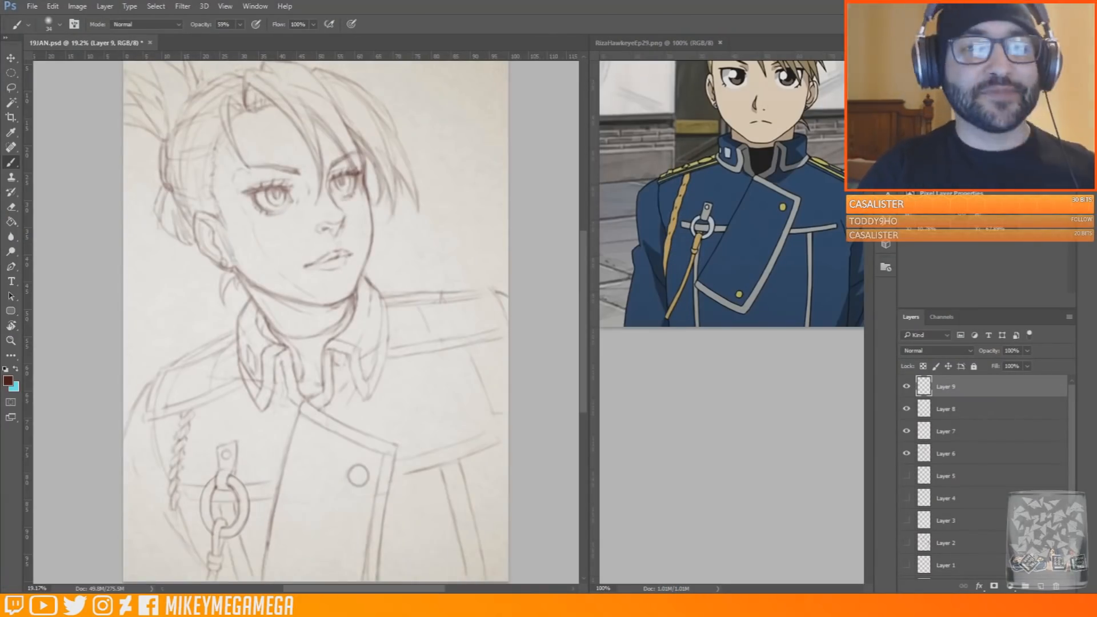
{"action": "scroll", "coordinate": [127, 394], "scroll_direction": "down", "scroll_amount": 3}
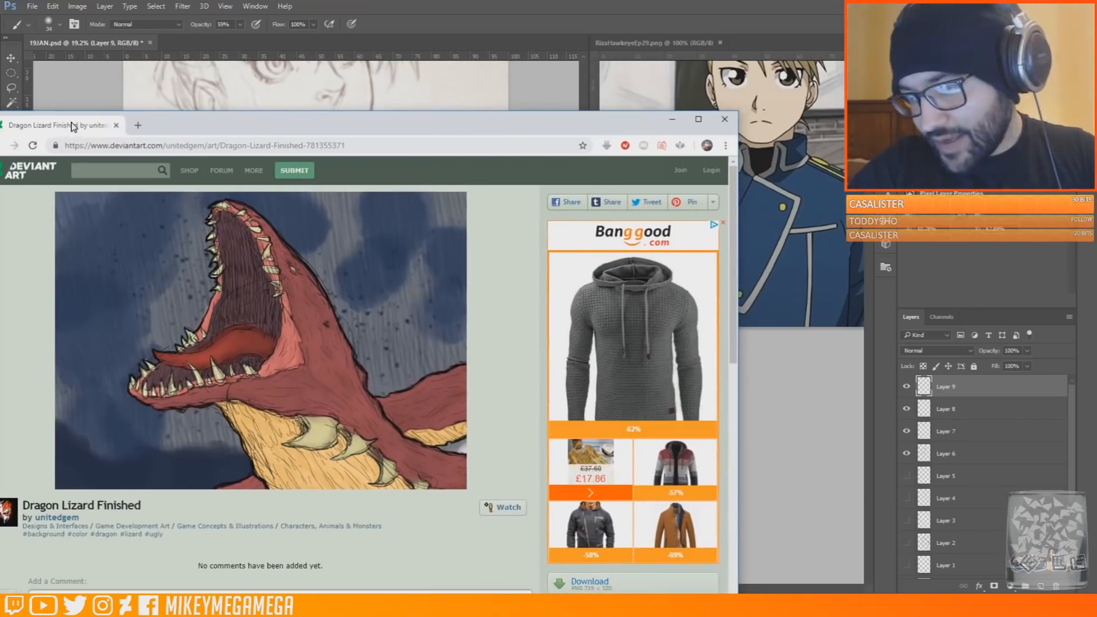
{"action": "left_click_drag", "start_coordinate": [74, 122], "coordinate": [46, 120]}
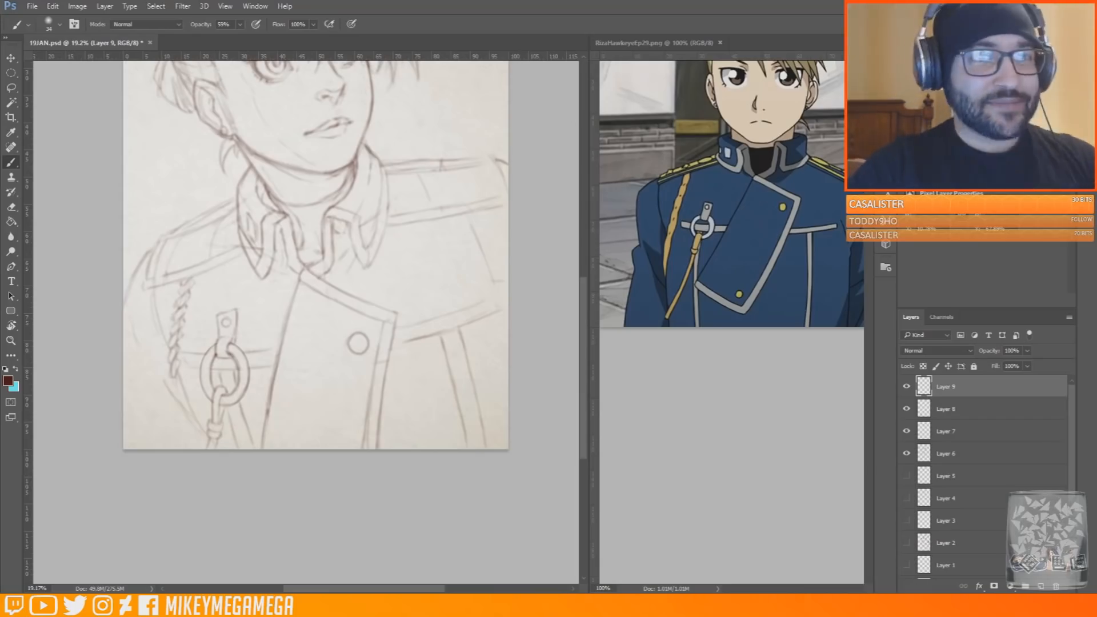
Continue the braided cord down to the knotted cord below the ring, and bring the Riza_Hawkeye.jpg reference back into view
{"action": "left_click_drag", "start_coordinate": [186, 388], "coordinate": [202, 445]}
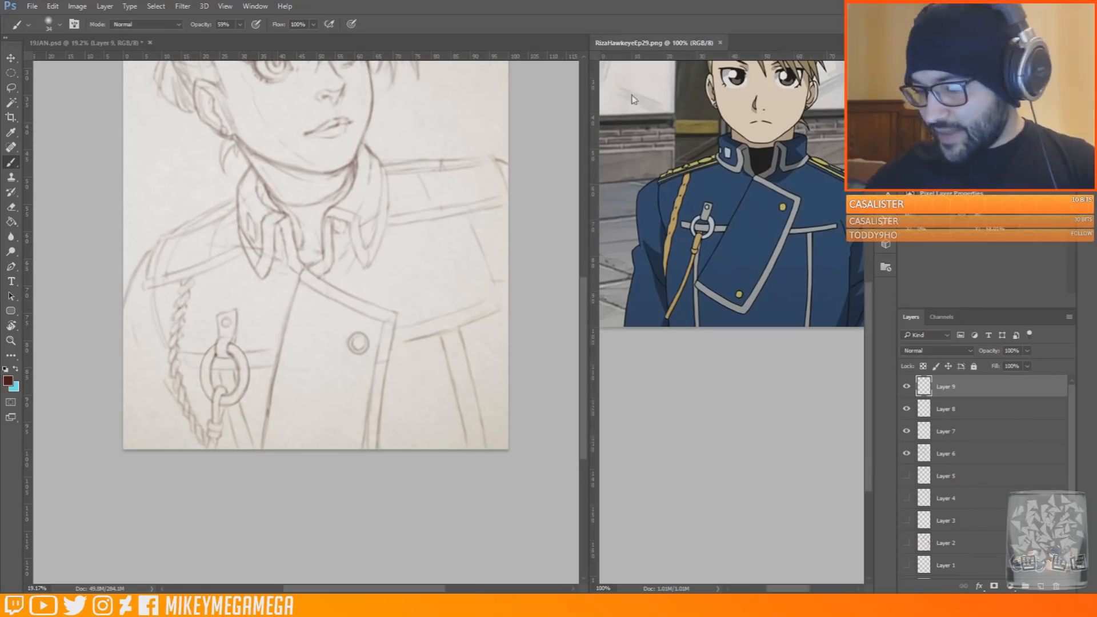
{"action": "left_click", "coordinate": [629, 44]}
{"action": "key", "text": "ctrl+Tab"}
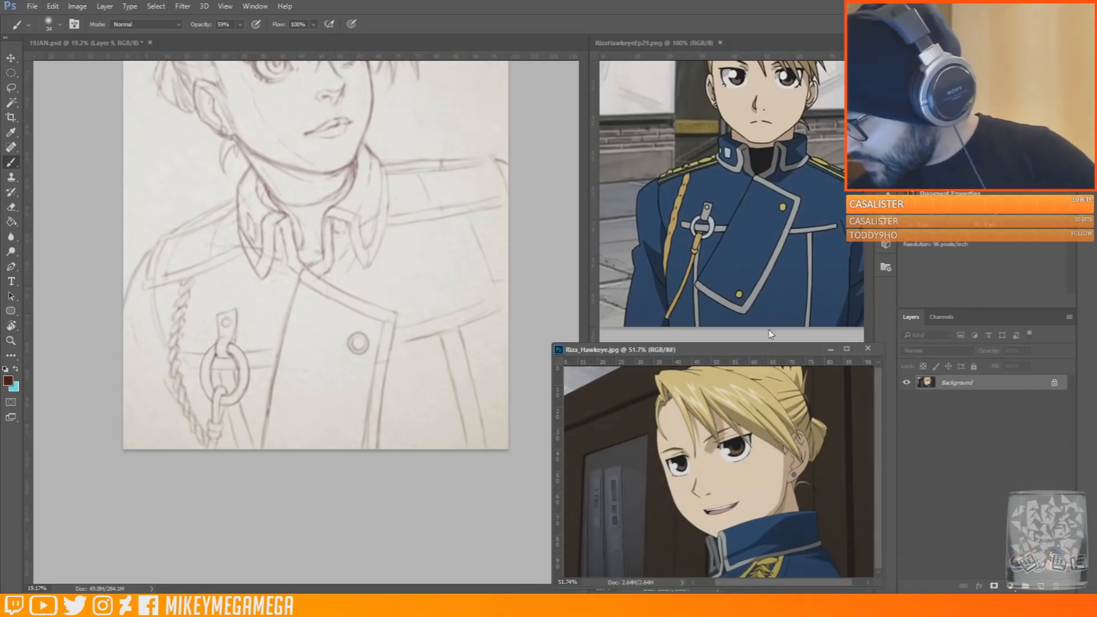
{"action": "left_click", "coordinate": [80, 345]}
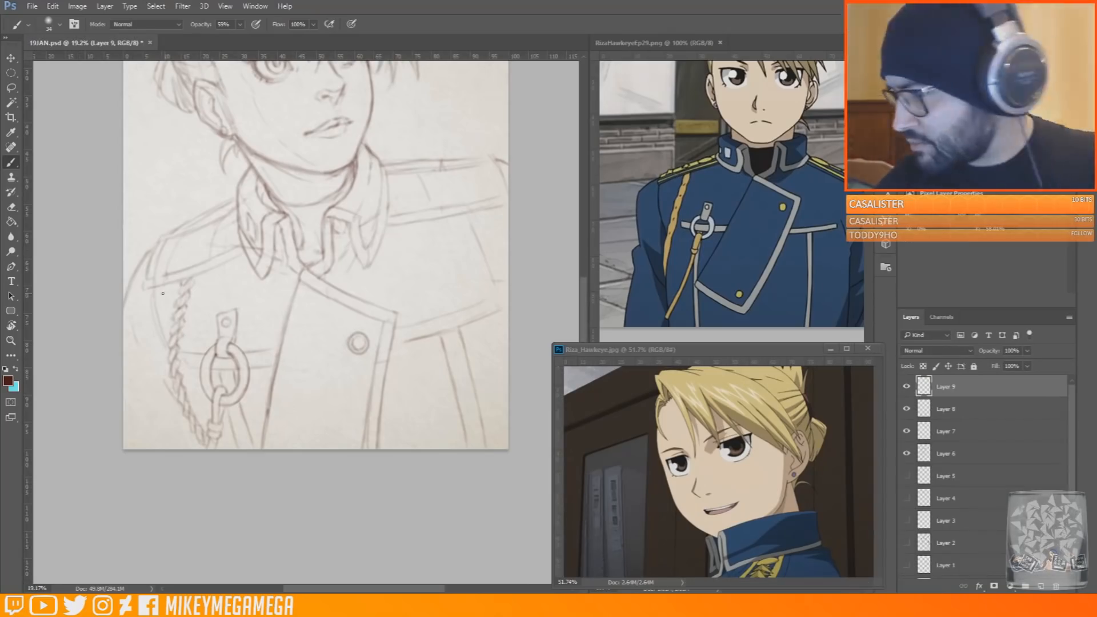
Draw a round button beside the collar and rough star emblems along the near shoulder strap
{"action": "left_click_drag", "start_coordinate": [217, 217], "coordinate": [233, 242]}
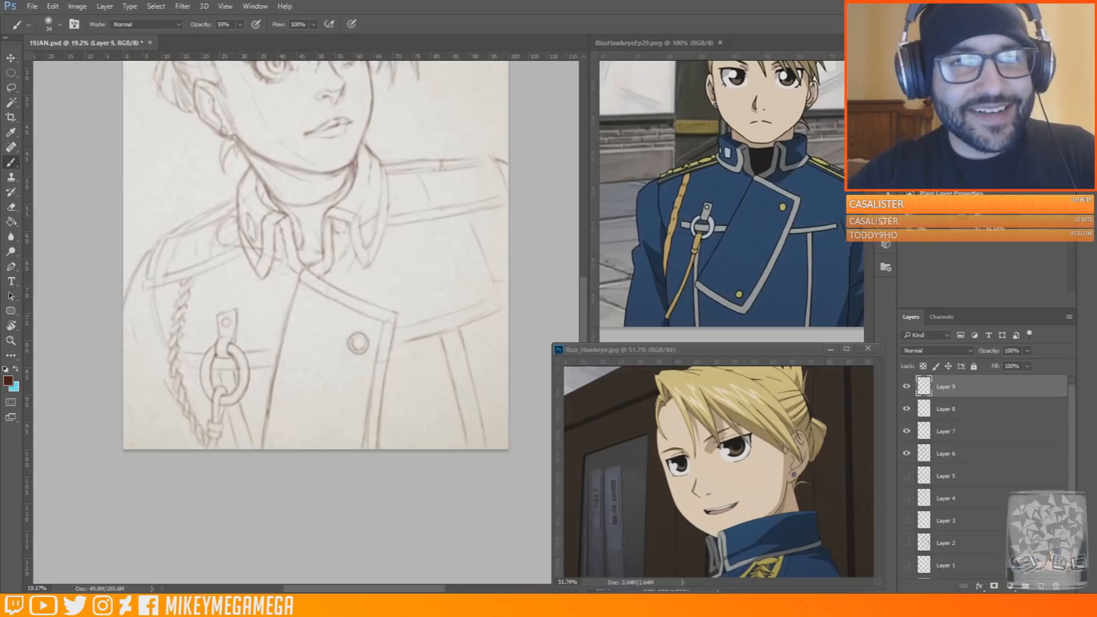
{"action": "left_click_drag", "start_coordinate": [0, 121], "coordinate": [0, 122]}
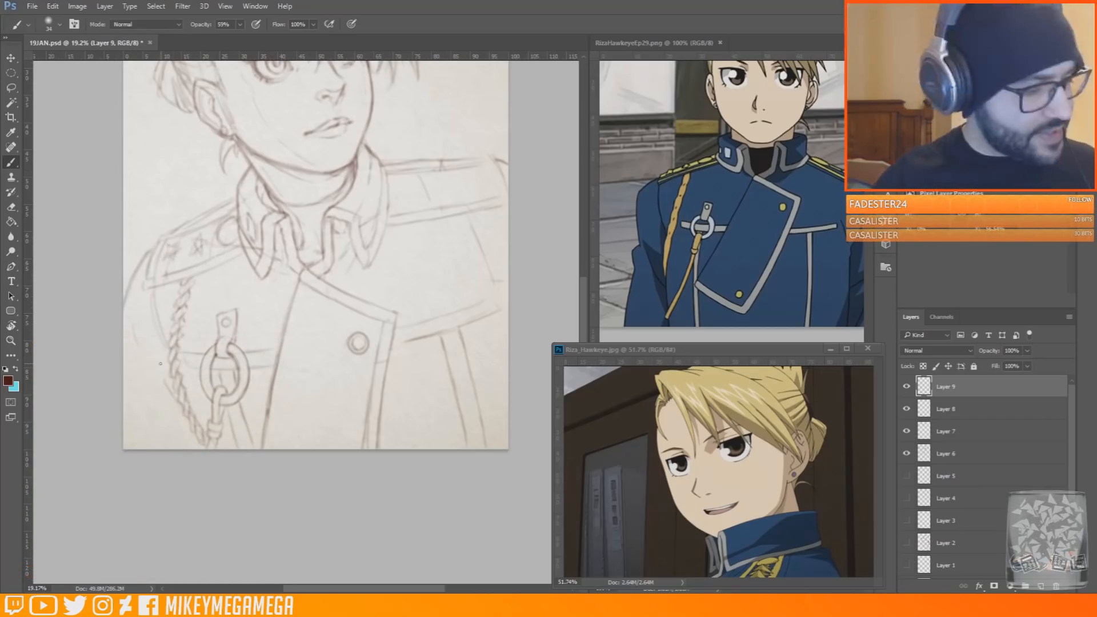
Refine the near shoulder strap's star emblems and button with the canvas view rotated, and restore the upright view
{"action": "key", "text": "r"}
{"action": "left_click_drag", "start_coordinate": [163, 367], "coordinate": [304, 472]}
{"action": "left_click_drag", "start_coordinate": [201, 429], "coordinate": [328, 414]}
{"action": "left_click_drag", "start_coordinate": [308, 408], "coordinate": [329, 415]}
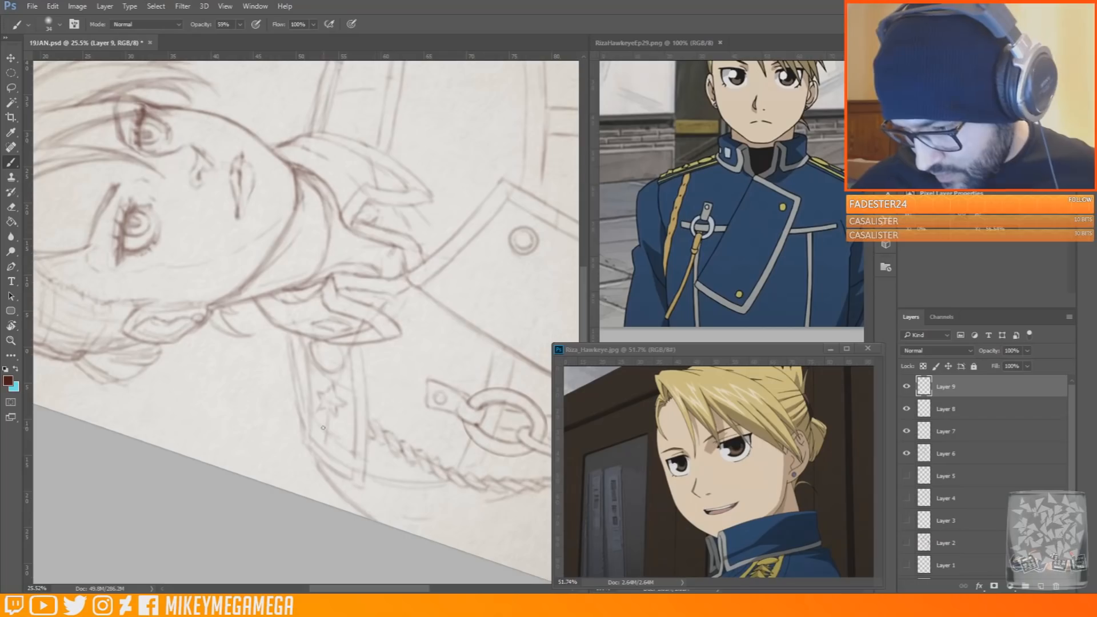
{"action": "left_click_drag", "start_coordinate": [317, 346], "coordinate": [340, 369]}
{"action": "key", "text": "r"}
{"action": "key", "text": "Escape"}
{"action": "key", "text": "b"}
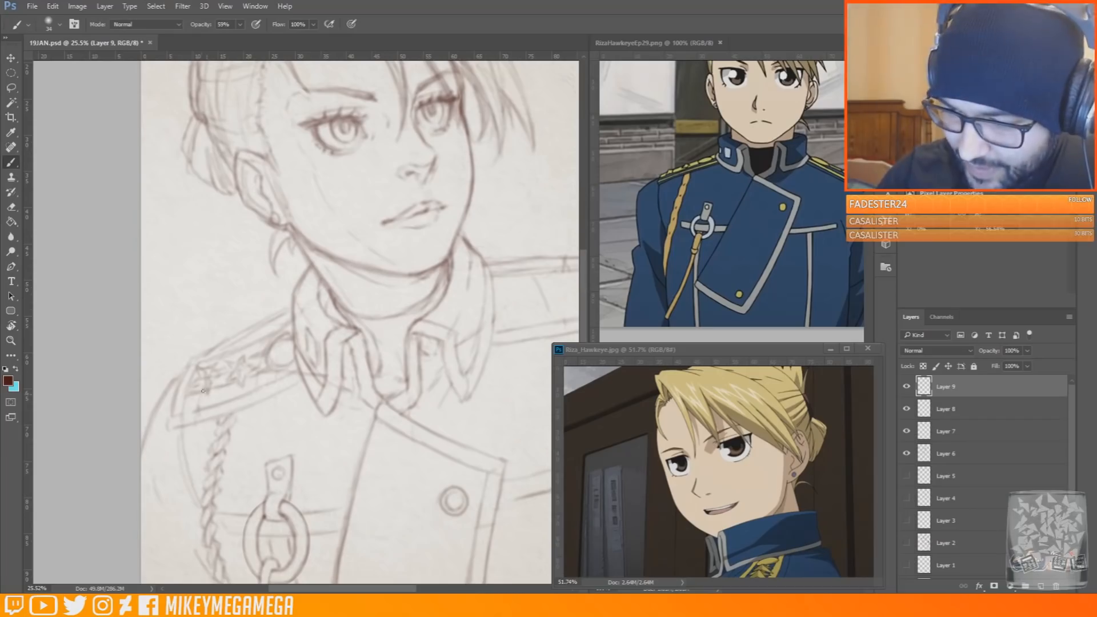
Draw a round button beside the collar and two stars along the far shoulder strap
{"action": "left_click_drag", "start_coordinate": [317, 589], "coordinate": [342, 588]}
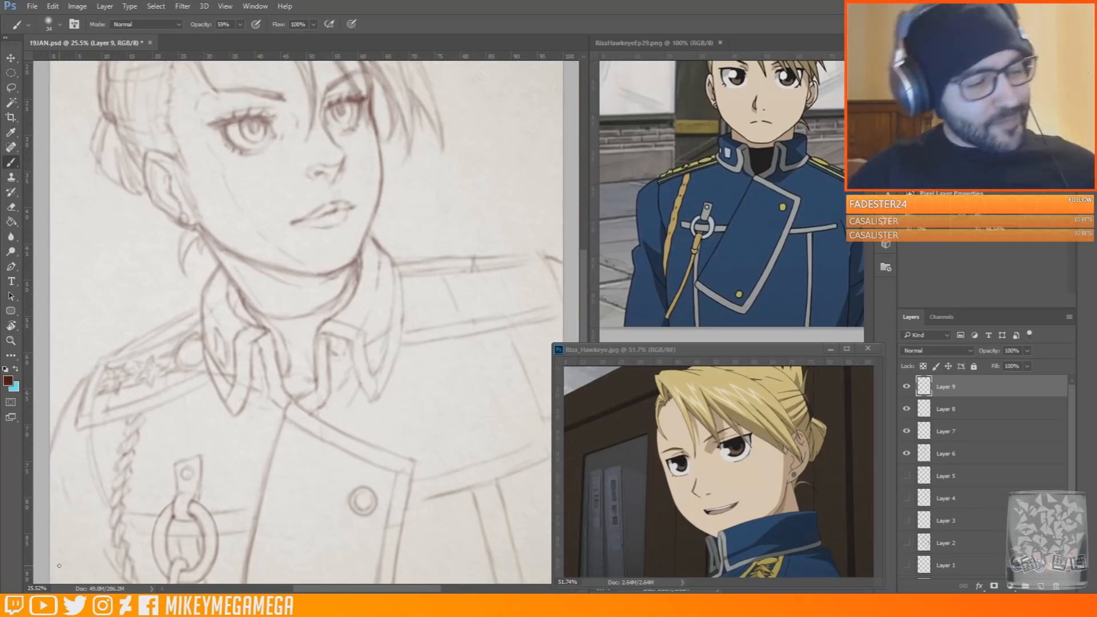
{"action": "left_click_drag", "start_coordinate": [329, 589], "coordinate": [341, 589]}
{"action": "left_click_drag", "start_coordinate": [383, 301], "coordinate": [361, 313]}
{"action": "mouse_move", "coordinate": [399, 295]}
{"action": "left_mouse_down"}
{"action": "mouse_move", "coordinate": [434, 299]}
{"action": "mouse_move", "coordinate": [401, 291]}
{"action": "mouse_move", "coordinate": [432, 294]}
{"action": "mouse_move", "coordinate": [431, 282]}
{"action": "mouse_move", "coordinate": [413, 282]}
{"action": "mouse_move", "coordinate": [483, 286]}
{"action": "left_mouse_up"}
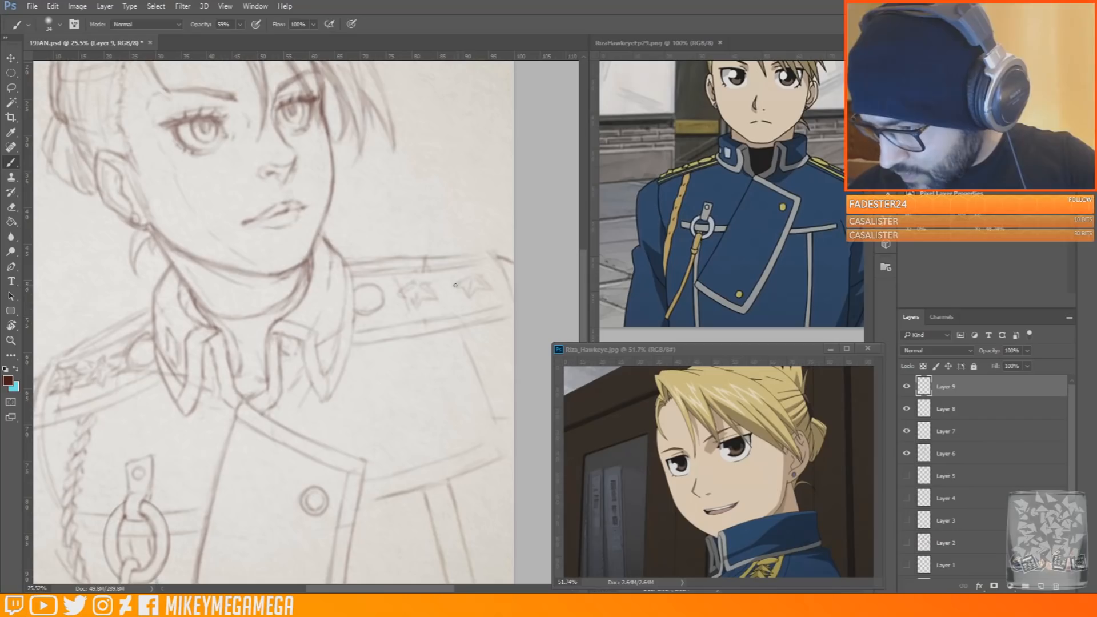
Erase the button and the inner star emblem from the near shoulder strap
{"action": "key", "text": "e"}
{"action": "left_click_drag", "start_coordinate": [423, 589], "coordinate": [405, 592]}
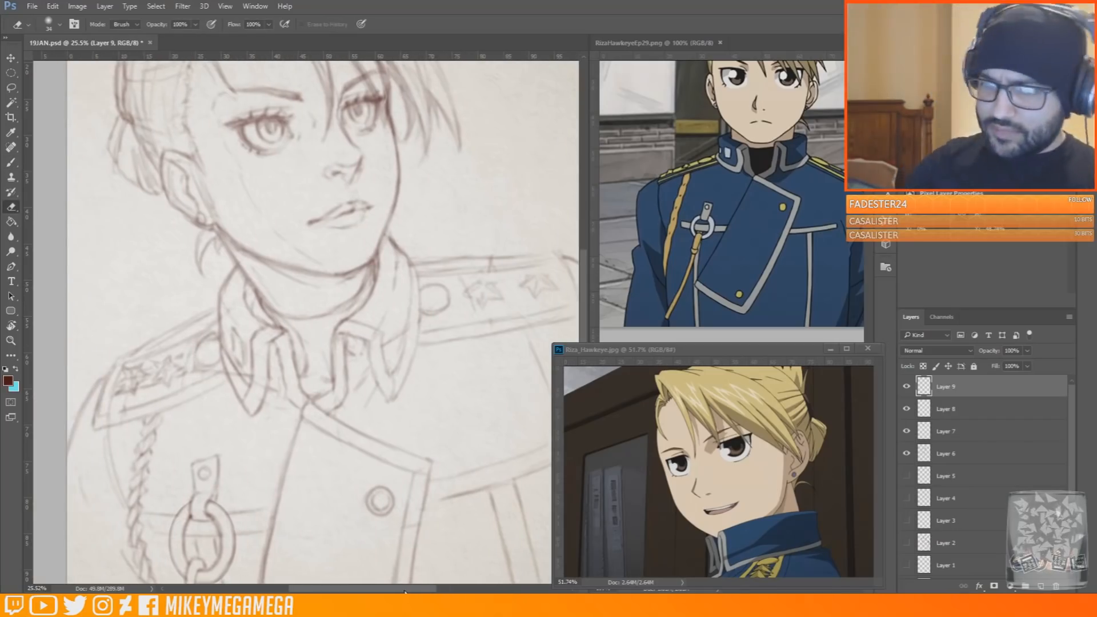
{"action": "mouse_move", "coordinate": [207, 336]}
{"action": "left_mouse_down"}
{"action": "mouse_move", "coordinate": [208, 362]}
{"action": "mouse_move", "coordinate": [182, 371]}
{"action": "mouse_move", "coordinate": [171, 358]}
{"action": "mouse_move", "coordinate": [190, 362]}
{"action": "mouse_move", "coordinate": [135, 388]}
{"action": "left_mouse_up"}
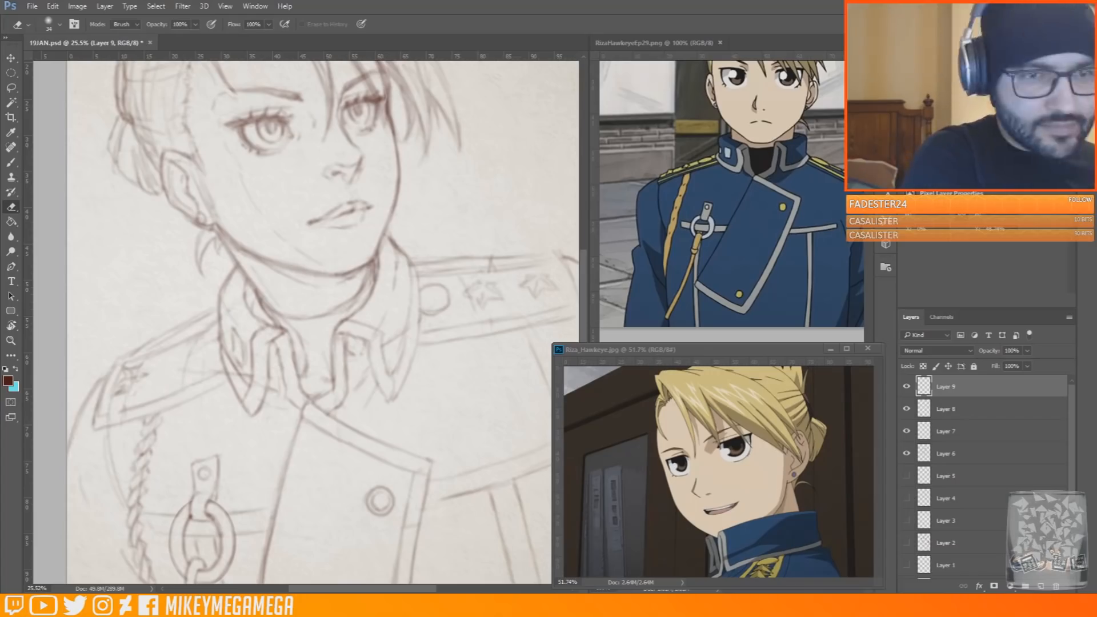
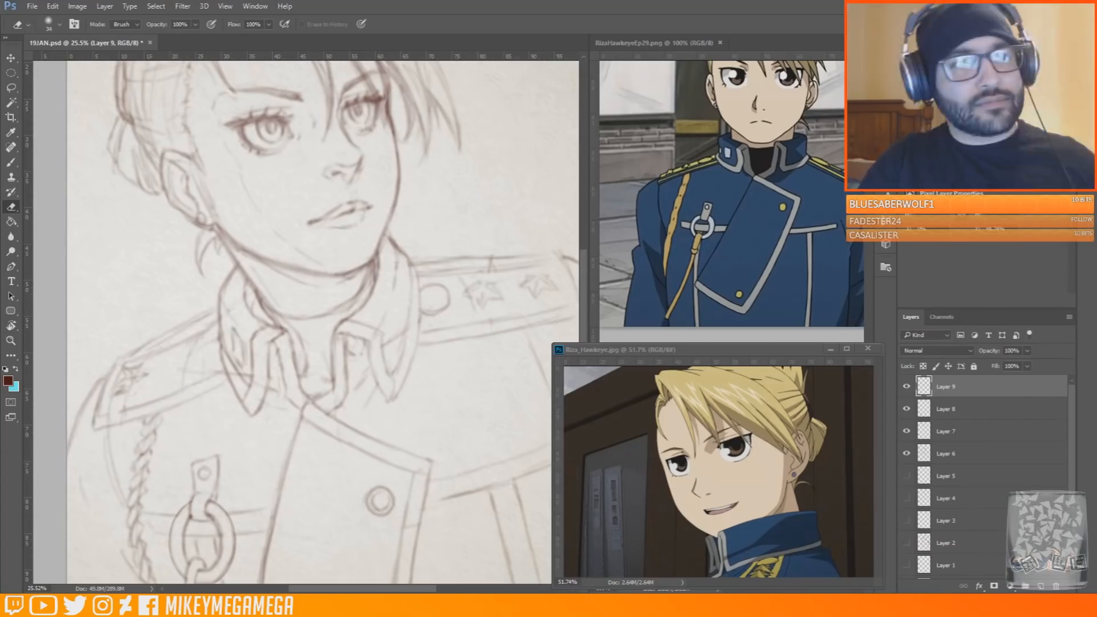
Erase the remaining outer star and redraw the button and two stars along the near shoulder strap
{"action": "left_click_drag", "start_coordinate": [146, 374], "coordinate": [122, 398]}
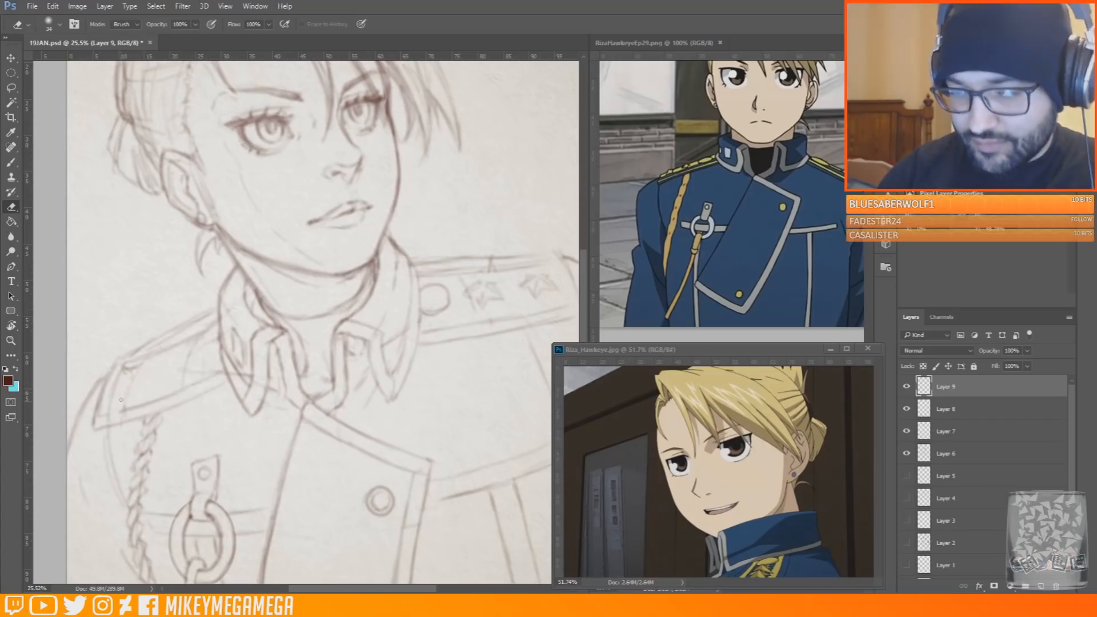
{"action": "key", "text": "b"}
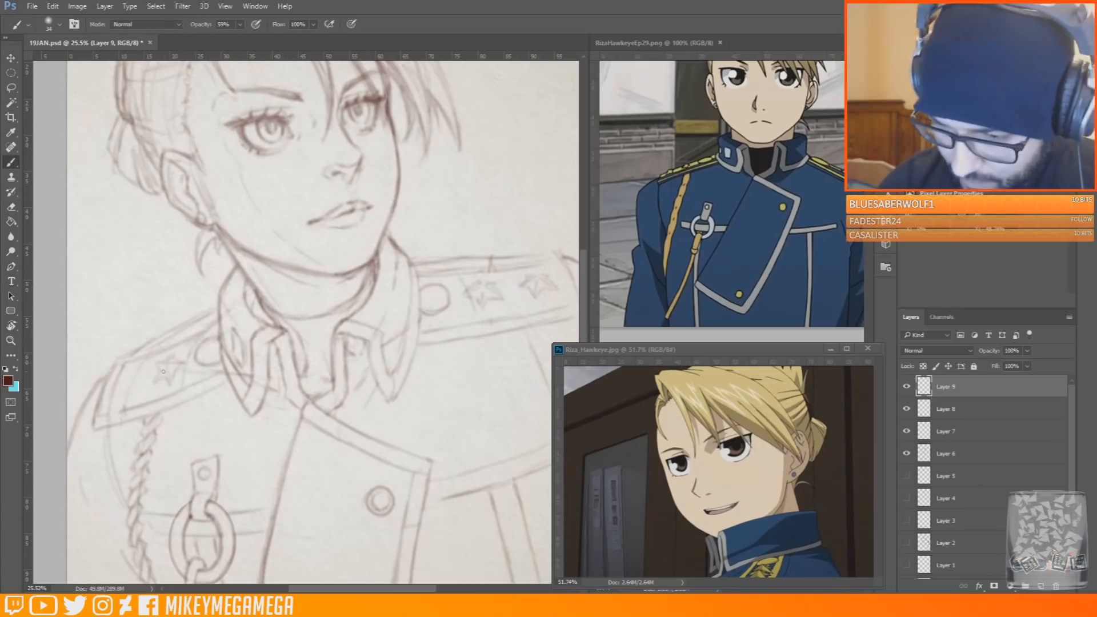
{"action": "key", "text": "e"}
{"action": "key", "text": "b"}
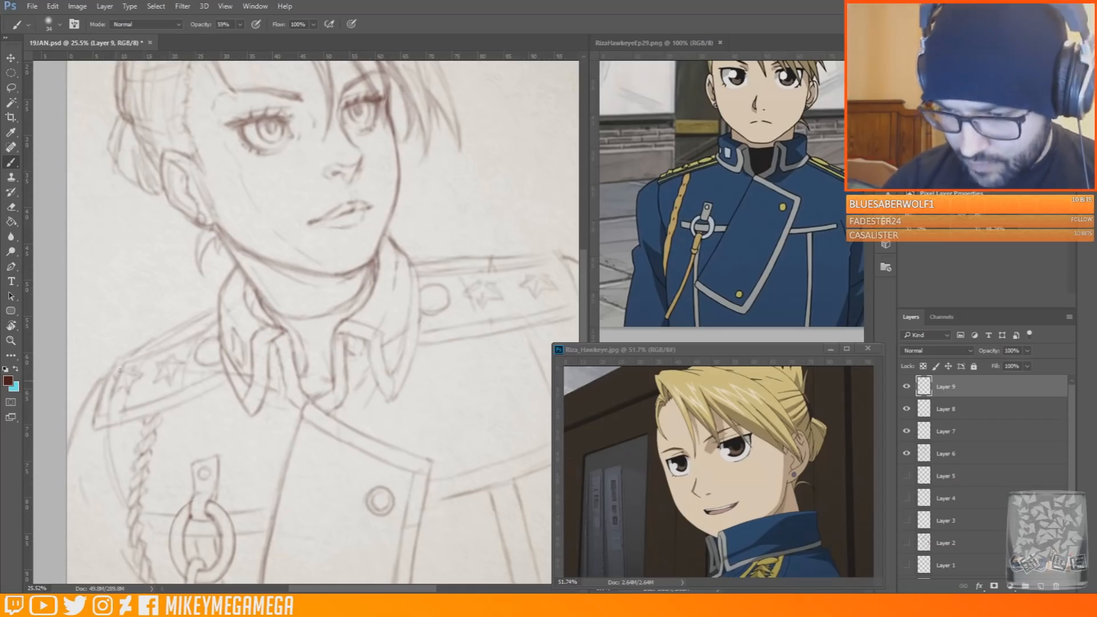
{"action": "key", "text": "m"}
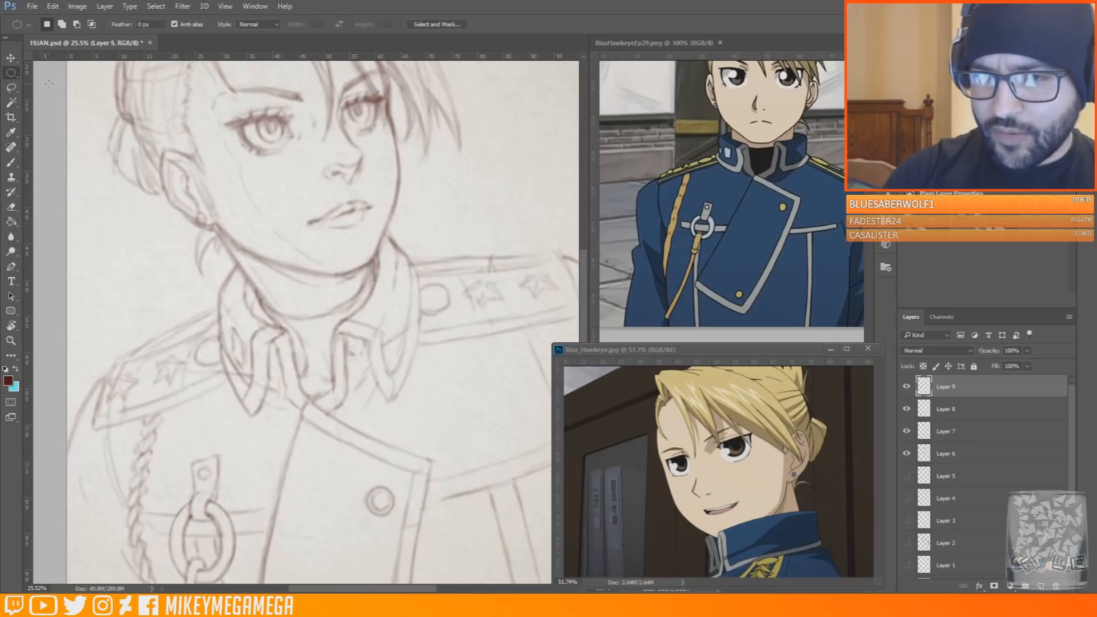
Merge the four visible sketch layers, Layer 6 to Layer 9, into a single layer
{"action": "key", "text": "e"}
{"action": "left_click", "coordinate": [907, 410]}
{"action": "left_click", "coordinate": [907, 409]}
{"action": "left_click", "coordinate": [946, 454]}
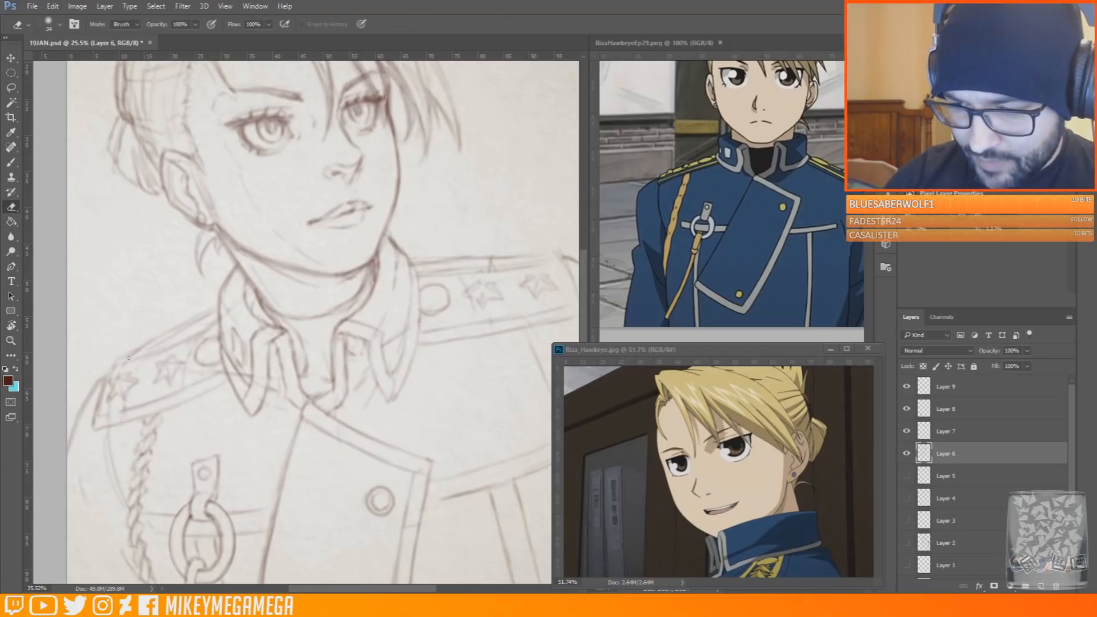
{"action": "left_click", "coordinate": [1039, 406], "text": "shift"}
{"action": "key", "text": "Delete"}
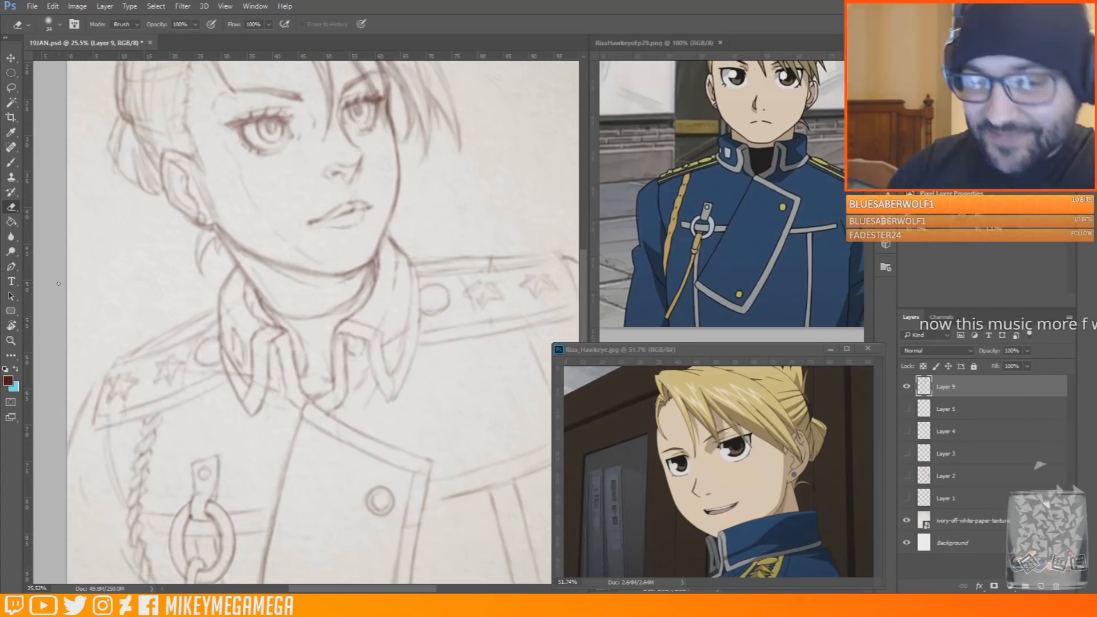
Brush reinforcing border lines along the edges of both shoulder straps
{"action": "key", "text": "b"}
{"action": "left_click_drag", "start_coordinate": [86, 439], "coordinate": [224, 389]}
{"action": "left_click_drag", "start_coordinate": [105, 367], "coordinate": [195, 334]}
{"action": "left_click_drag", "start_coordinate": [417, 349], "coordinate": [561, 321]}
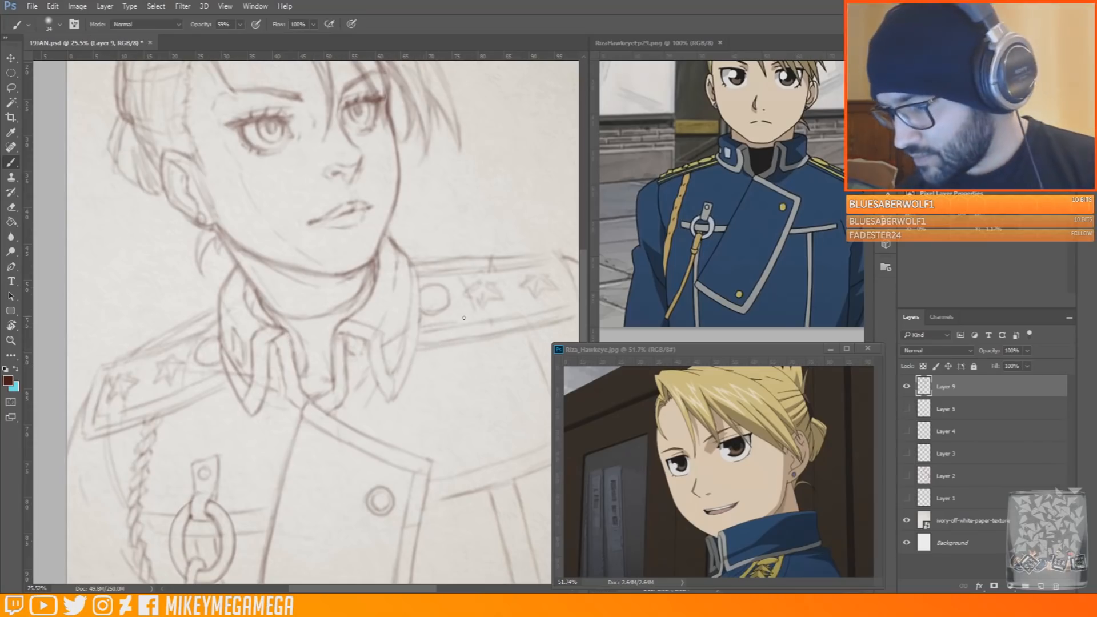
{"action": "key", "text": "e"}
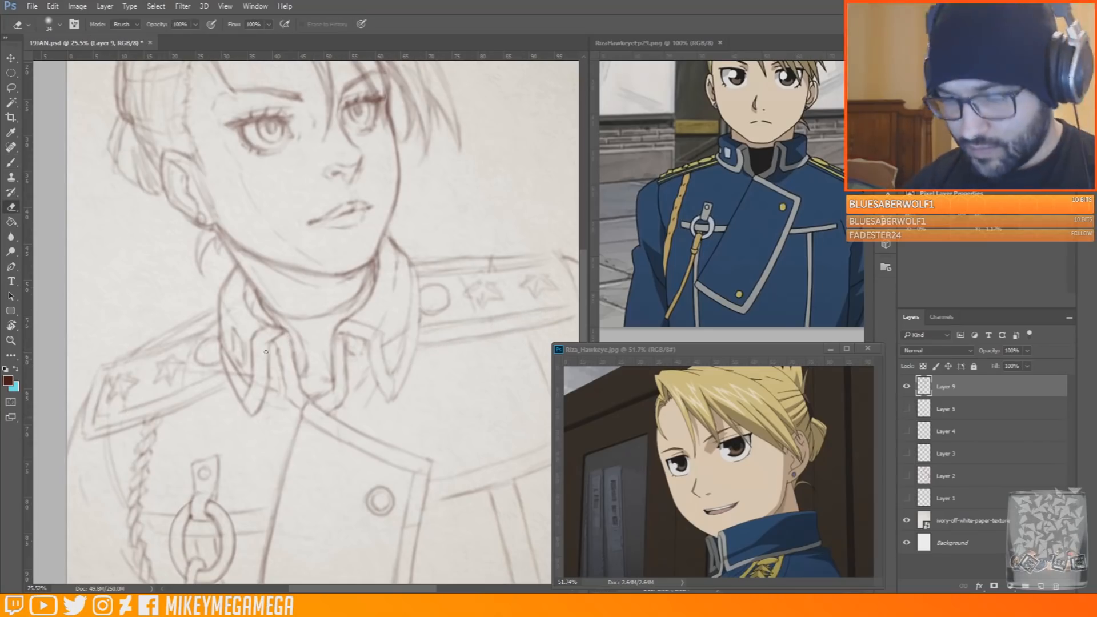
Review the whole sketch against the standing reference image with its hair brought into view
{"action": "scroll", "coordinate": [125, 407], "scroll_direction": "down", "scroll_amount": 1}
{"action": "key", "text": "b"}
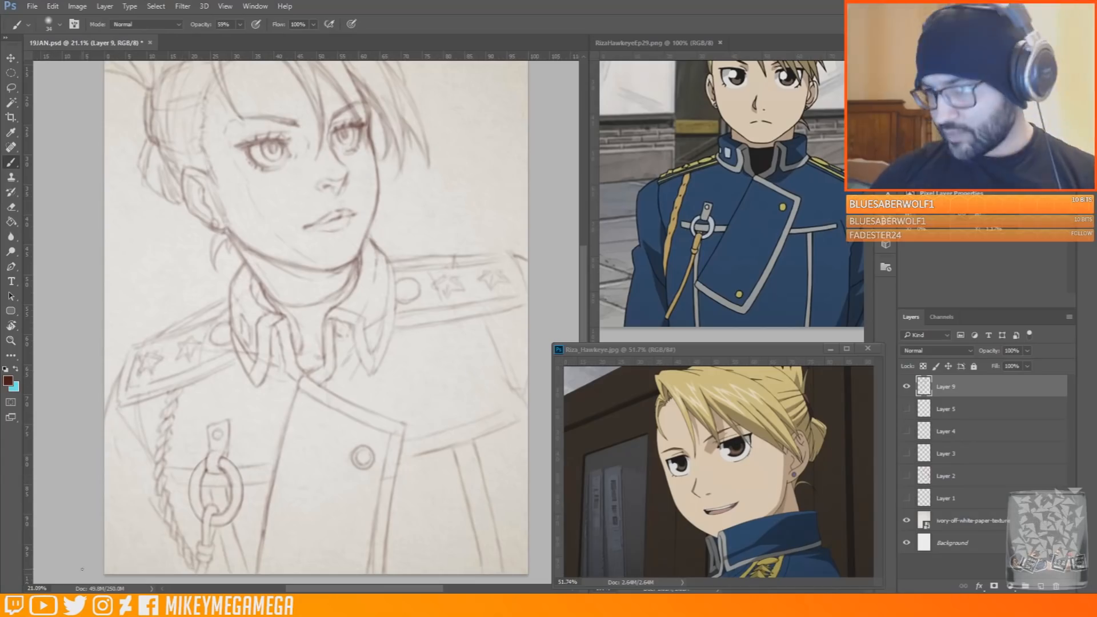
{"action": "scroll", "coordinate": [217, 451], "scroll_direction": "down", "scroll_amount": 1}
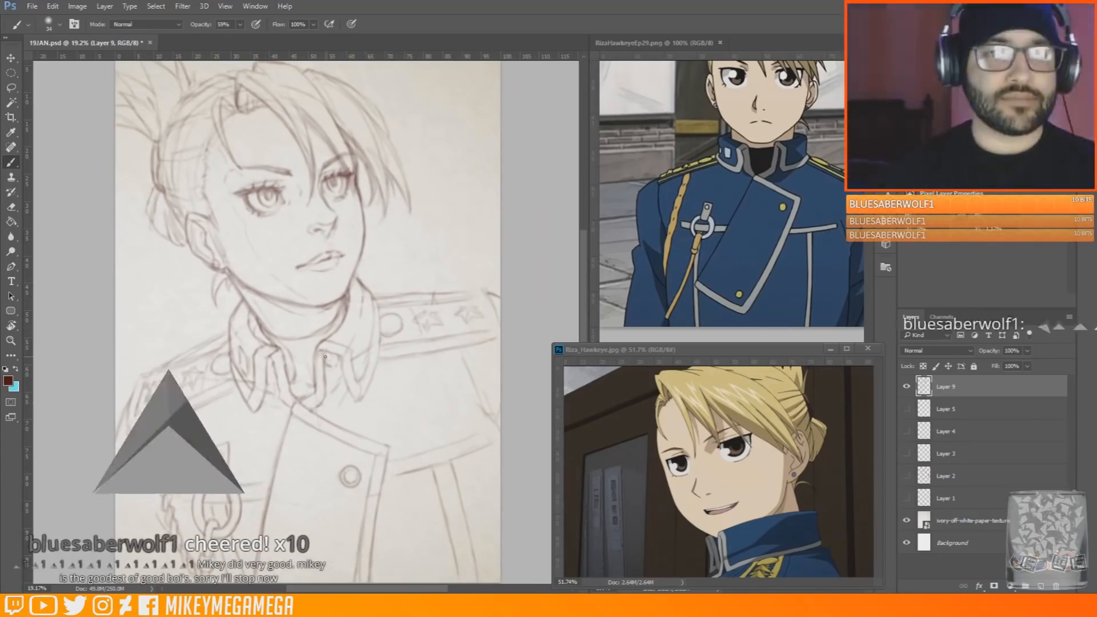
{"action": "scroll", "coordinate": [325, 357], "scroll_direction": "up", "scroll_amount": 1}
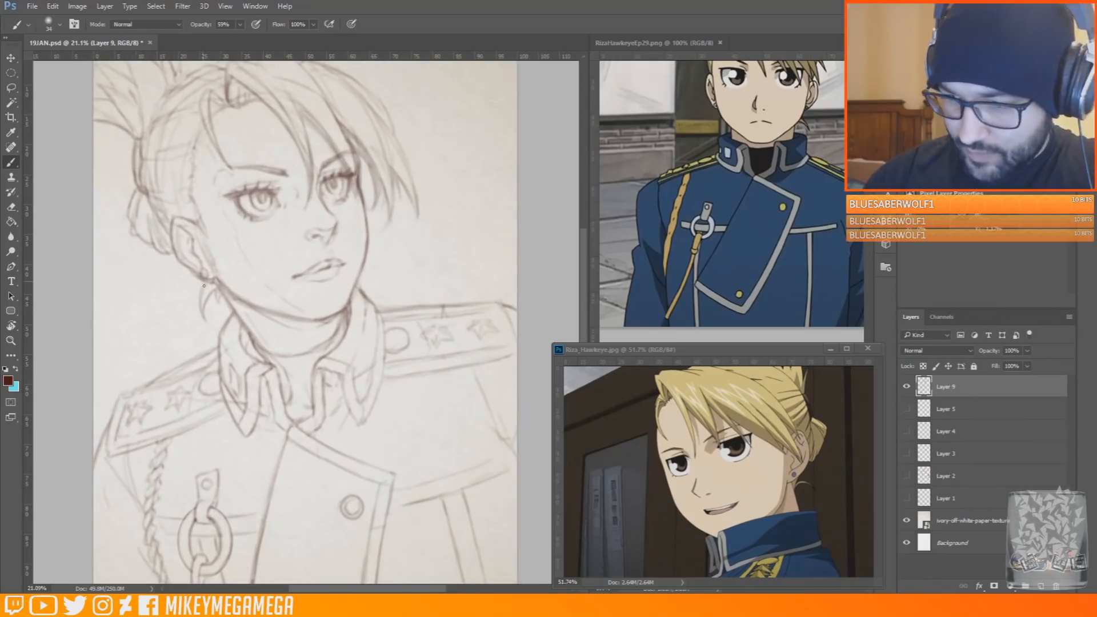
{"action": "scroll", "coordinate": [575, 200], "scroll_direction": "up", "scroll_amount": 2}
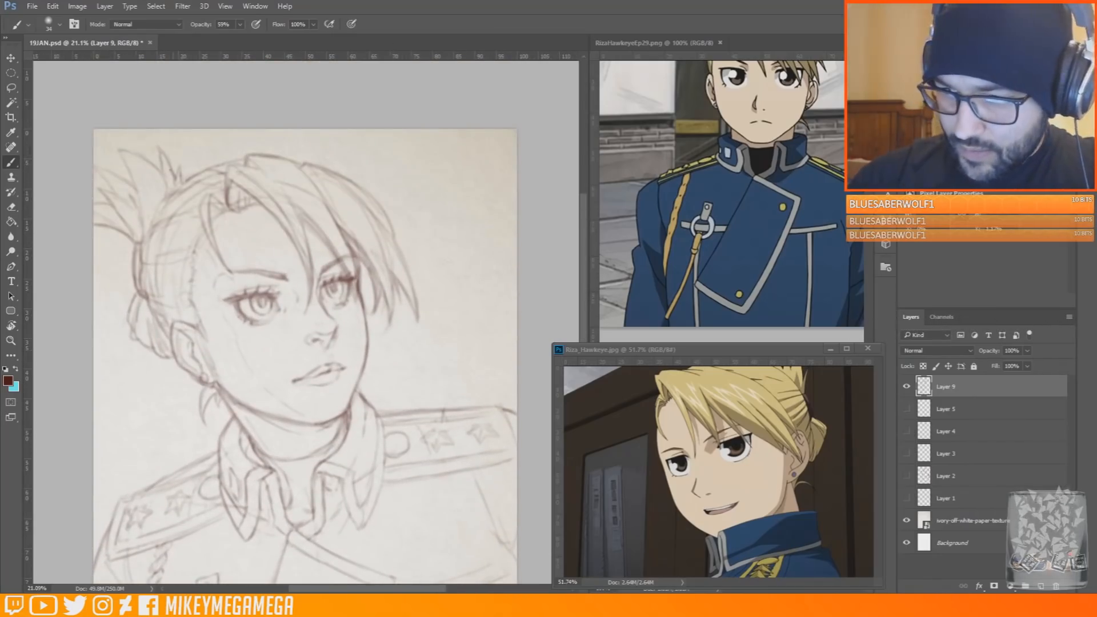
{"action": "left_click", "coordinate": [848, 372]}
{"action": "scroll", "coordinate": [743, 251], "scroll_direction": "up", "scroll_amount": 3}
{"action": "left_click", "coordinate": [69, 147]}
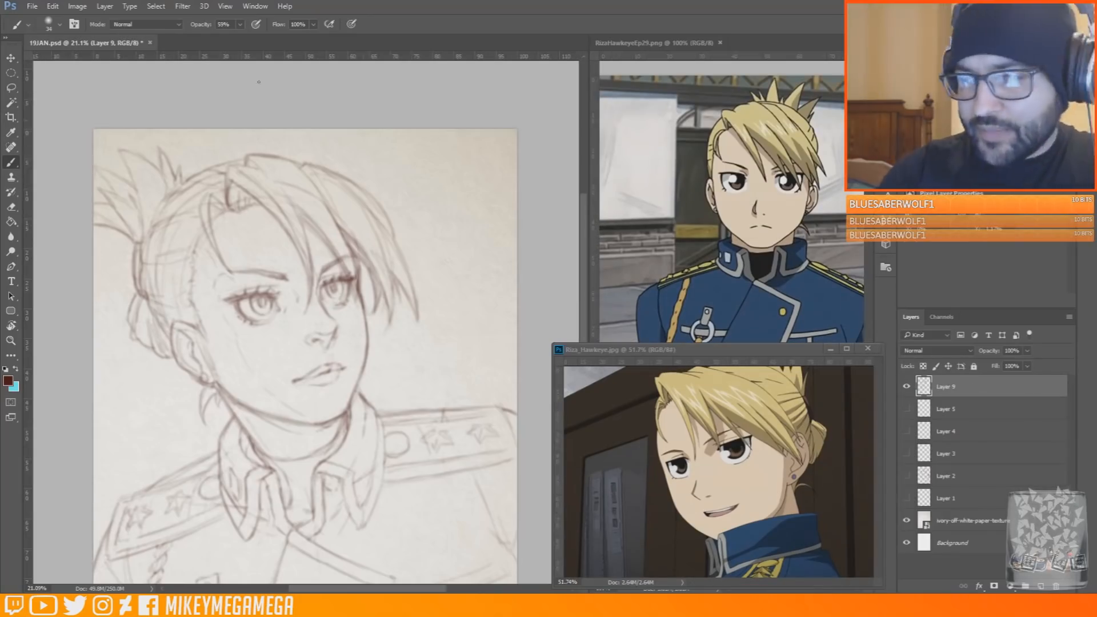
{"action": "mouse_move", "coordinate": [197, 158]}
{"action": "left_mouse_down"}
{"action": "mouse_move", "coordinate": [304, 151]}
{"action": "mouse_move", "coordinate": [274, 159]}
{"action": "mouse_move", "coordinate": [355, 181]}
{"action": "mouse_move", "coordinate": [334, 176]}
{"action": "left_mouse_up"}
{"action": "key", "text": "ctrl+z"}
{"action": "key", "text": "e"}
{"action": "key", "text": "b"}
{"action": "key", "text": "e"}
Select the empty background on both sides of the figure with the Magic Wand tool
{"action": "scroll", "coordinate": [319, 203], "scroll_direction": "down", "scroll_amount": 2}
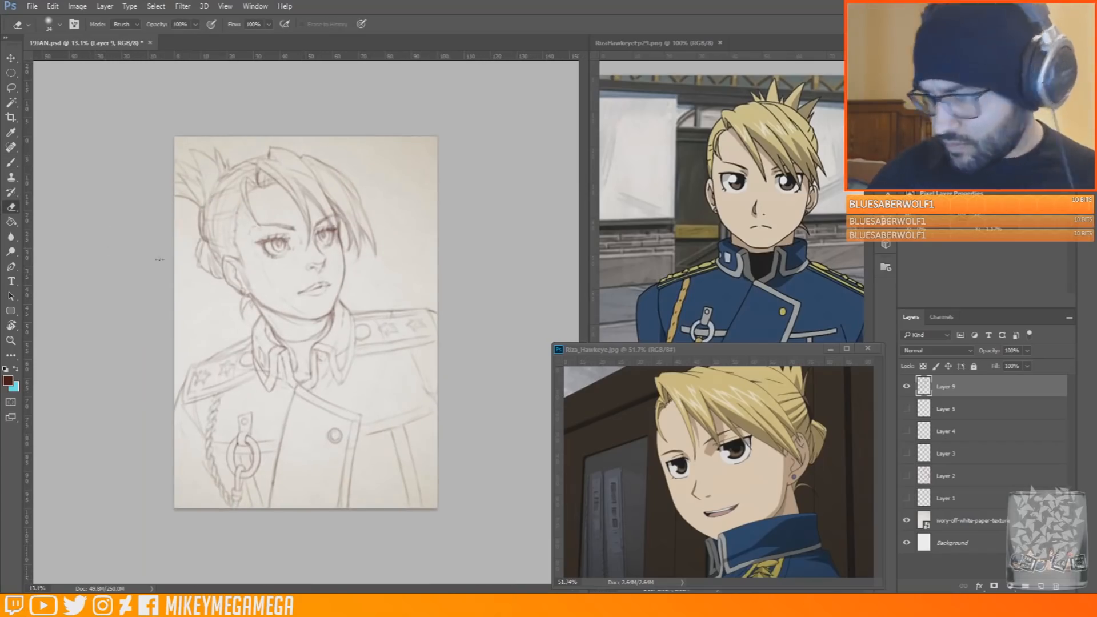
{"action": "scroll", "coordinate": [307, 324], "scroll_direction": "up", "scroll_amount": 1}
{"action": "key", "text": "w"}
{"action": "left_click", "coordinate": [194, 334]}
{"action": "left_click", "coordinate": [399, 238], "text": "shift"}
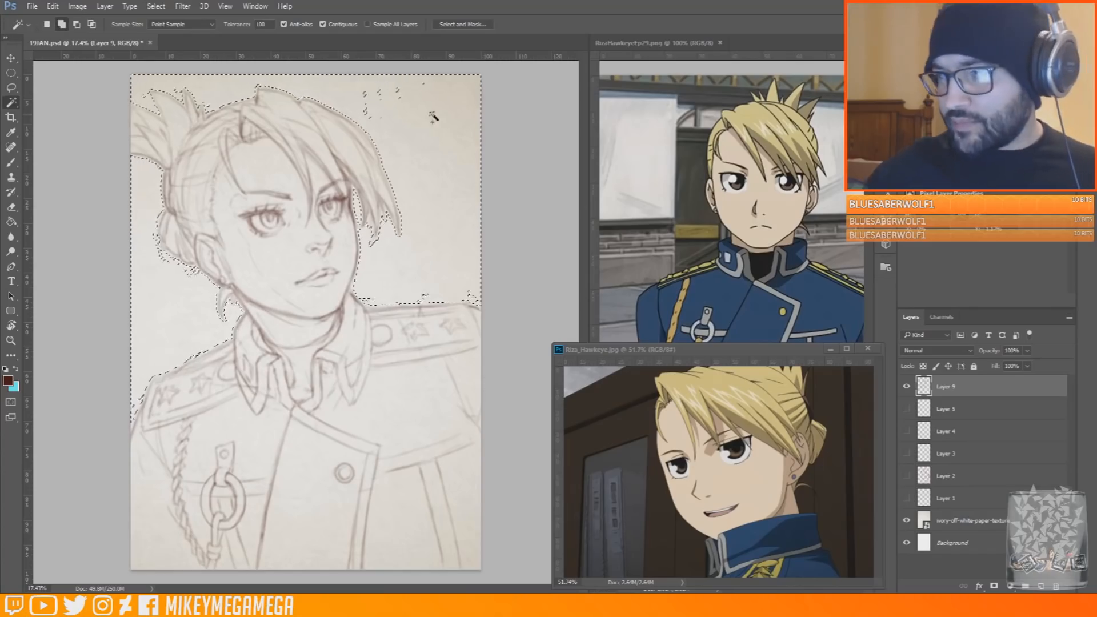
Expand the background selection and invert it so it covers the figure
{"action": "left_click", "coordinate": [77, 7]}
{"action": "mouse_move", "coordinate": [131, 35]}
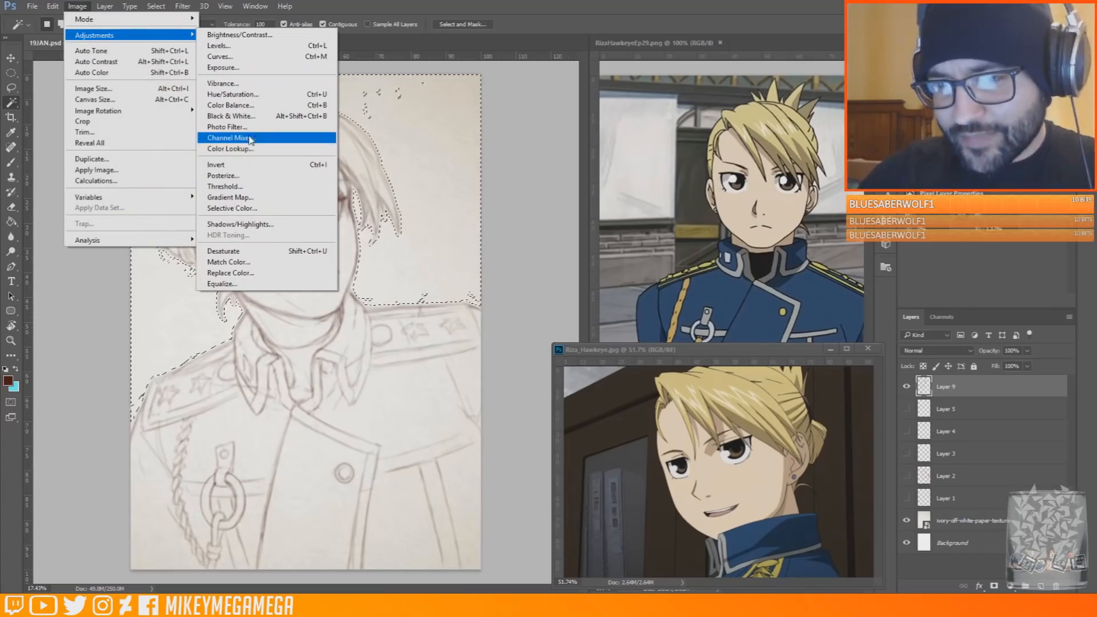
{"action": "mouse_move", "coordinate": [156, 6]}
{"action": "mouse_move", "coordinate": [217, 142]}
{"action": "left_click", "coordinate": [300, 175]}
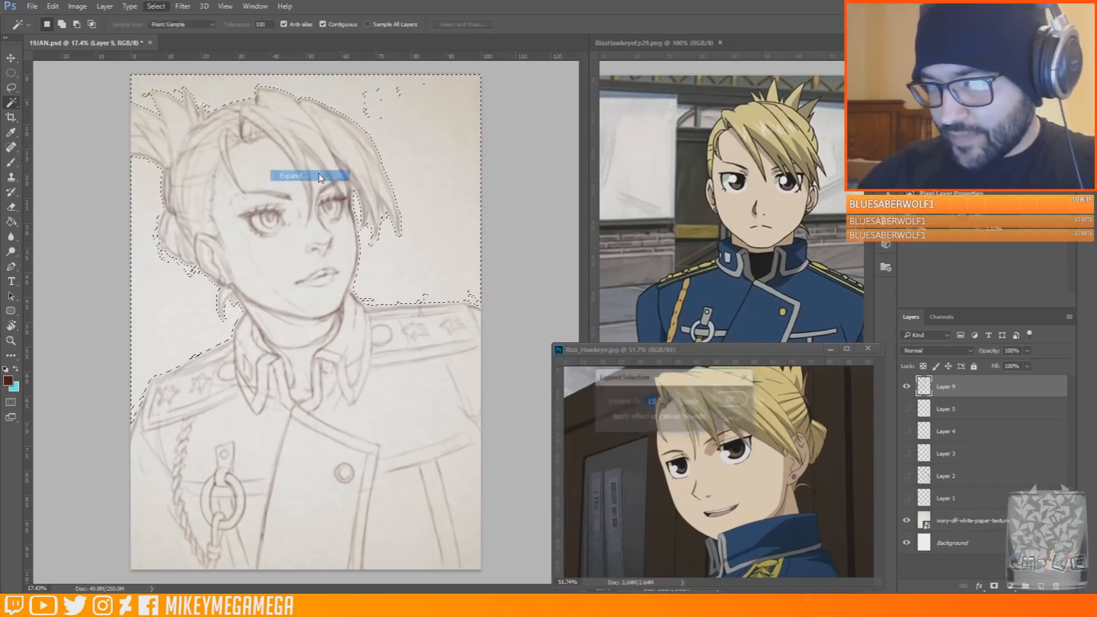
{"action": "key", "text": "Return"}
{"action": "left_click", "coordinate": [156, 7]}
{"action": "left_click", "coordinate": [171, 51]}
Create a new layer beneath the line art and set the foreground and background colours to pale blue-grey and muted purple
{"action": "left_click", "coordinate": [972, 521]}
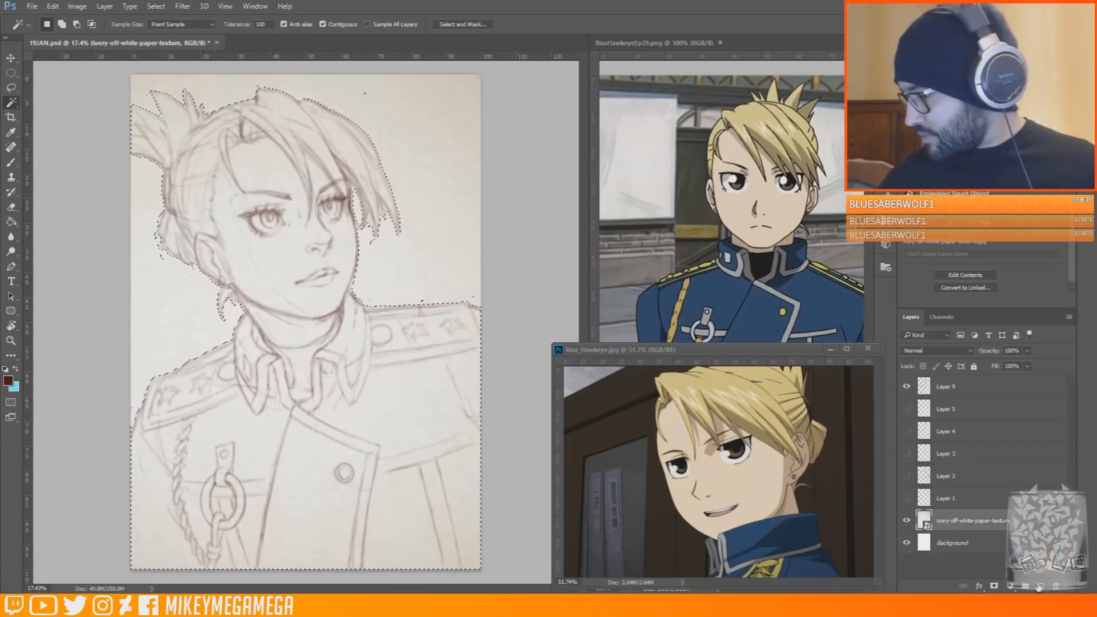
{"action": "left_click", "coordinate": [946, 409]}
{"action": "left_click", "coordinate": [1041, 586]}
{"action": "left_click", "coordinate": [8, 381]}
{"action": "left_click", "coordinate": [689, 385]}
{"action": "left_click", "coordinate": [827, 386]}
{"action": "key", "text": "Return"}
{"action": "key", "text": "x"}
{"action": "left_click", "coordinate": [8, 381]}
{"action": "left_click", "coordinate": [683, 378]}
{"action": "key", "text": "Return"}
Fill the figure selection with a gradient running from muted purple at the bottom to pale blue-grey at the top, and deselect
{"action": "left_click", "coordinate": [11, 222]}
{"action": "left_click", "coordinate": [54, 221]}
{"action": "left_click_drag", "start_coordinate": [348, 514], "coordinate": [237, 62]}
{"action": "key", "text": "ctrl+d"}
Lasso and delete the stray patches of fill in the background around the figure
{"action": "key", "text": "l"}
{"action": "left_click_drag", "start_coordinate": [305, 74], "coordinate": [510, 79]}
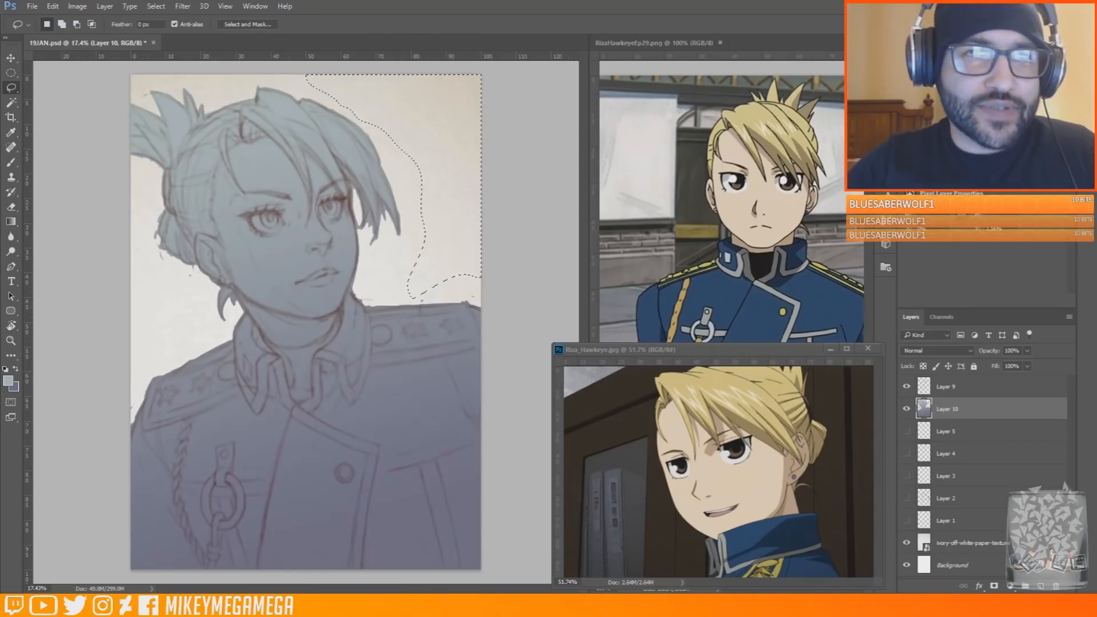
{"action": "mouse_move", "coordinate": [494, 263]}
{"action": "left_mouse_down"}
{"action": "mouse_move", "coordinate": [421, 297]}
{"action": "mouse_move", "coordinate": [482, 299]}
{"action": "left_mouse_up"}
{"action": "key", "text": "Delete"}
{"action": "mouse_move", "coordinate": [201, 289]}
{"action": "left_mouse_down"}
{"action": "mouse_move", "coordinate": [160, 249]}
{"action": "mouse_move", "coordinate": [172, 300]}
{"action": "left_mouse_up"}
{"action": "key", "text": "Delete"}
{"action": "left_click_drag", "start_coordinate": [130, 381], "coordinate": [139, 408]}
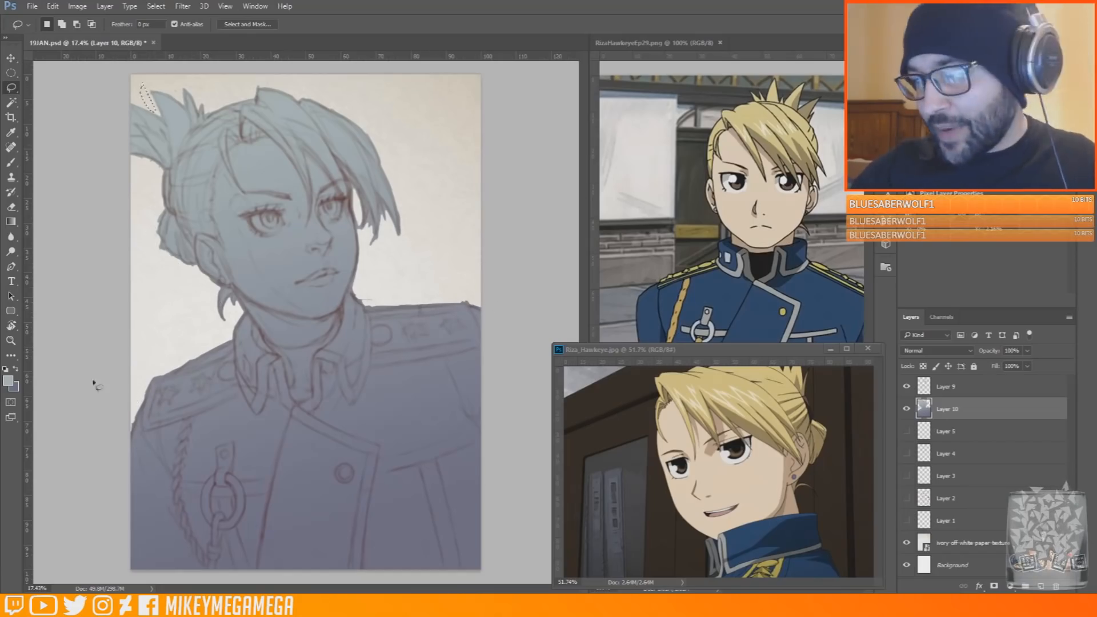
Enlarge the eraser and clean the fill's edge along the near shoulder, back hair and ponytail
{"action": "key", "text": "e"}
{"action": "scroll", "coordinate": [103, 398], "scroll_direction": "up", "scroll_amount": 3}
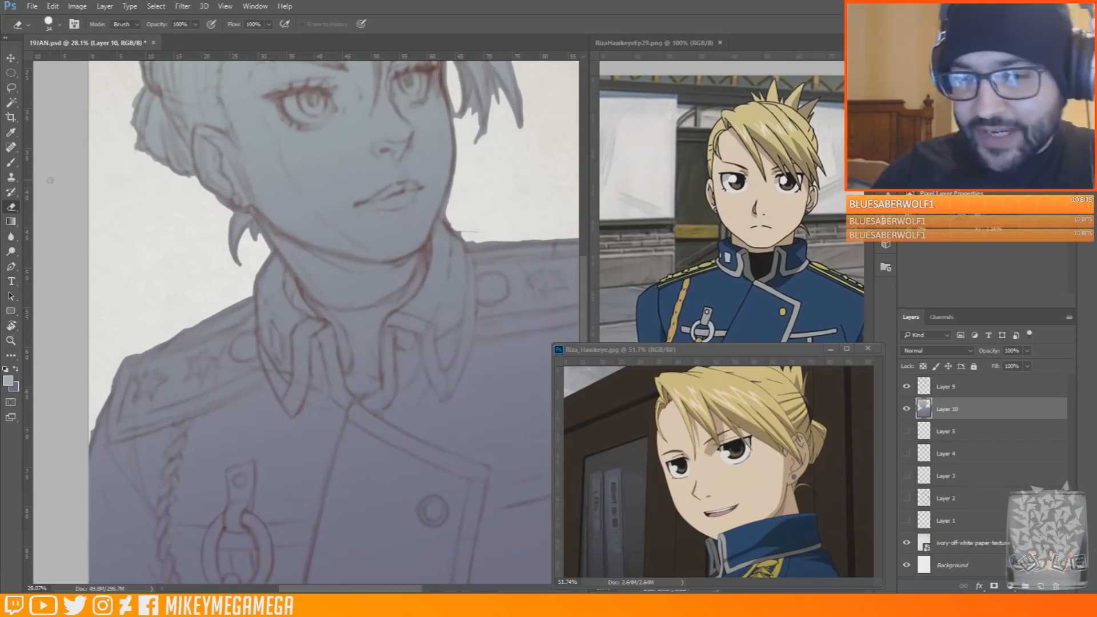
{"action": "right_click", "coordinate": [193, 296]}
{"action": "left_click_drag", "start_coordinate": [257, 326], "coordinate": [262, 326]}
{"action": "left_click_drag", "start_coordinate": [134, 354], "coordinate": [239, 304]}
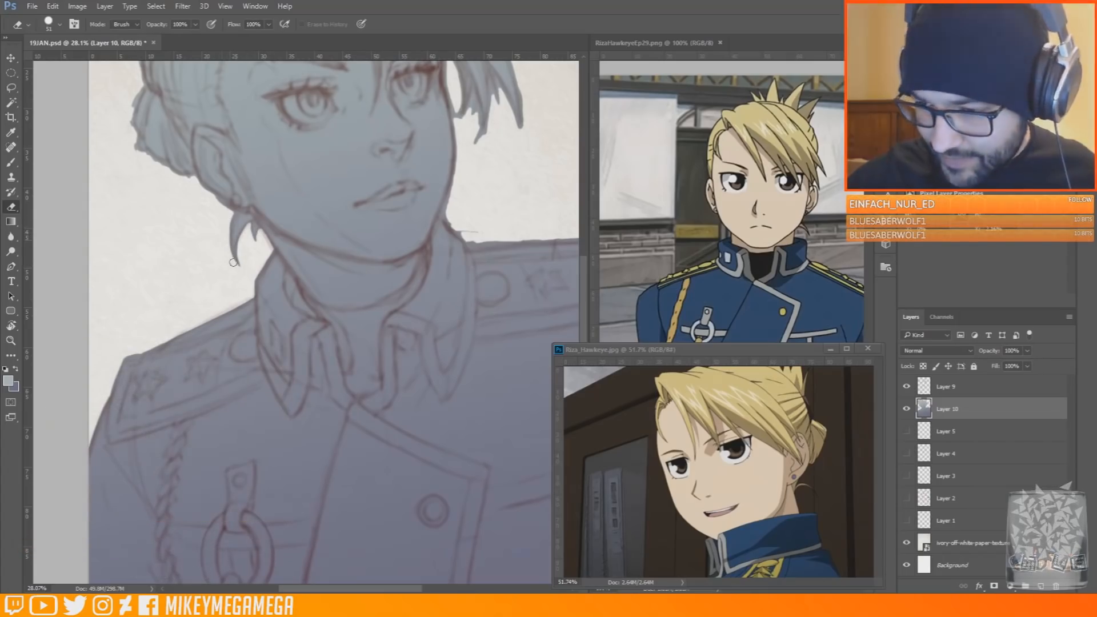
{"action": "scroll", "coordinate": [217, 199], "scroll_direction": "up", "scroll_amount": 3}
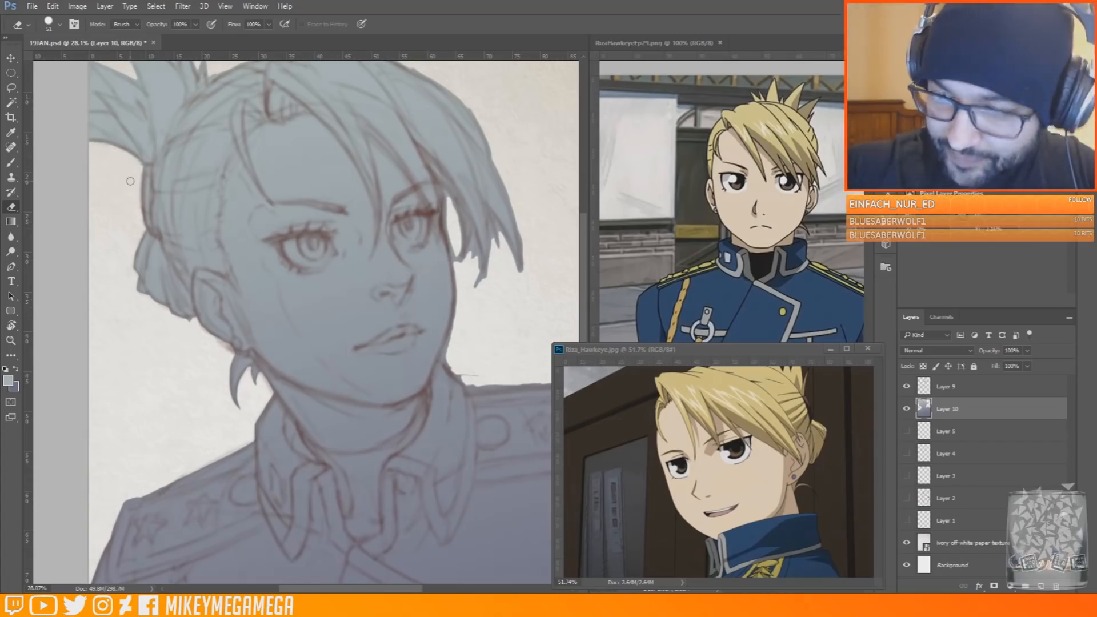
{"action": "scroll", "coordinate": [131, 160], "scroll_direction": "up", "scroll_amount": 2}
{"action": "scroll", "coordinate": [52, 205], "scroll_direction": "right", "scroll_amount": 1}
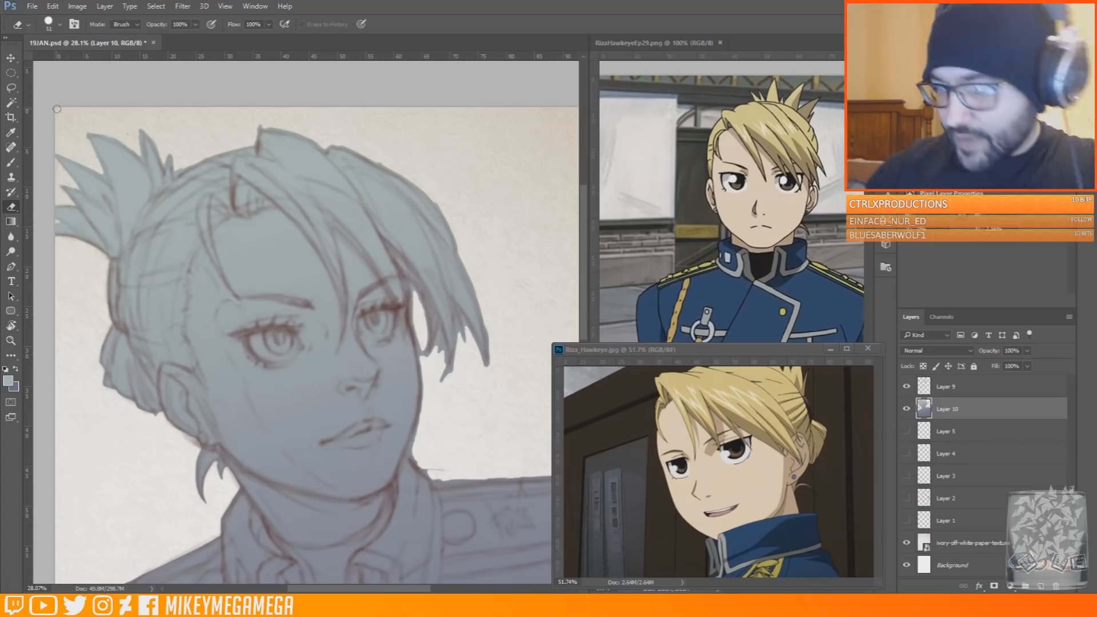
{"action": "scroll", "coordinate": [299, 162], "scroll_direction": "down", "scroll_amount": 3, "text": "alt"}
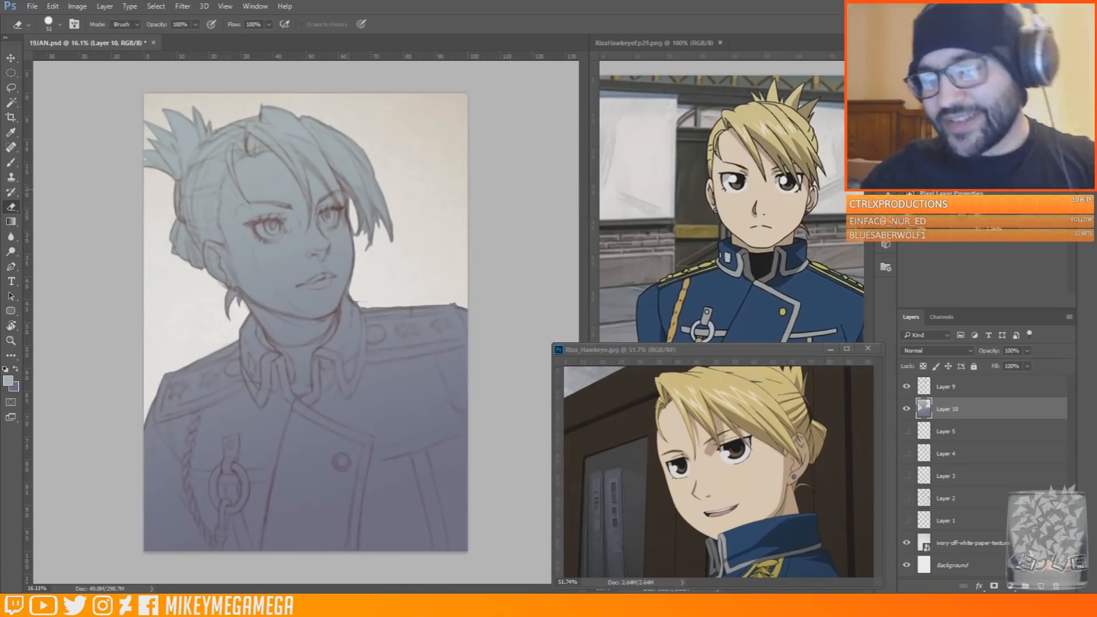
Erase the fill spilling past the outline of the crown and the far side of the hair
{"action": "scroll", "coordinate": [200, 126], "scroll_direction": "up", "scroll_amount": 3, "text": "alt"}
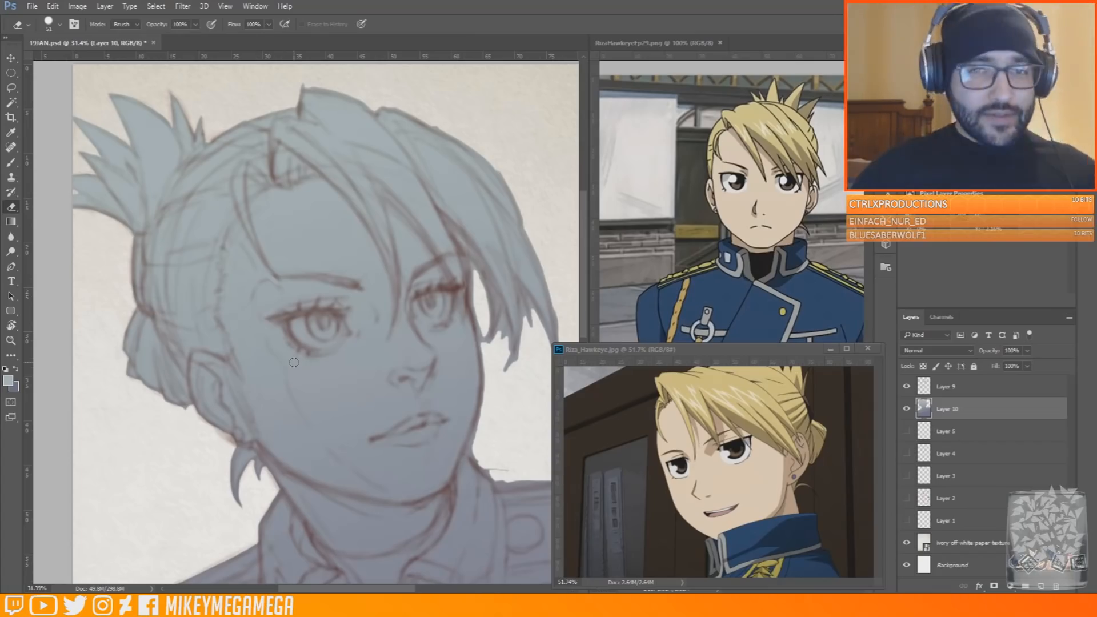
{"action": "left_click_drag", "start_coordinate": [297, 85], "coordinate": [374, 108]}
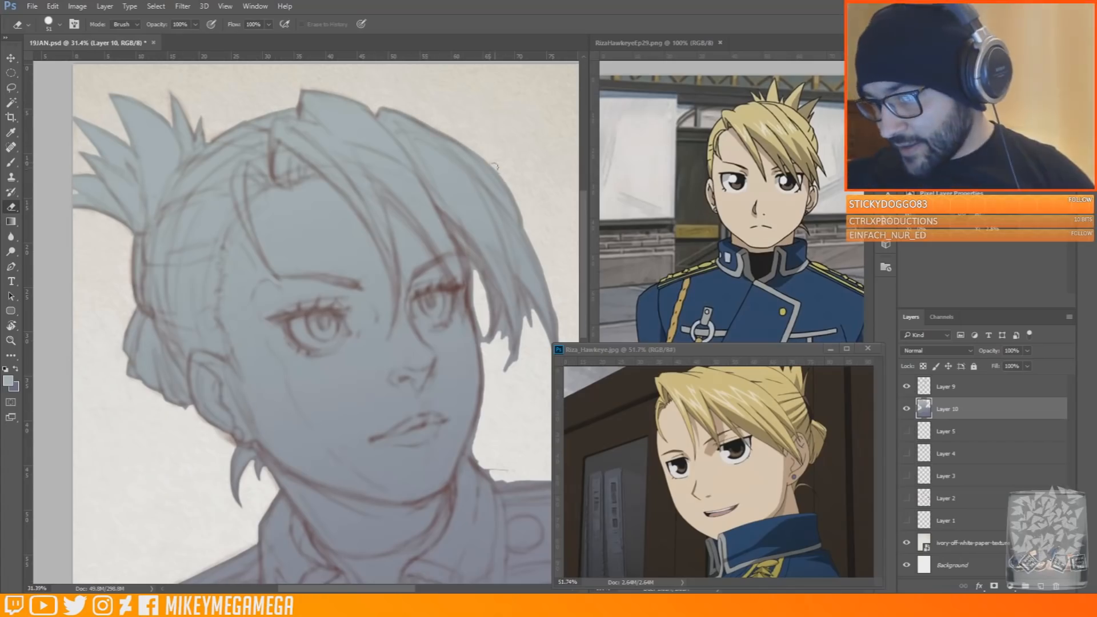
{"action": "left_click_drag", "start_coordinate": [541, 259], "coordinate": [547, 295]}
{"action": "left_click_drag", "start_coordinate": [584, 246], "coordinate": [584, 261]}
{"action": "left_click_drag", "start_coordinate": [550, 230], "coordinate": [558, 283]}
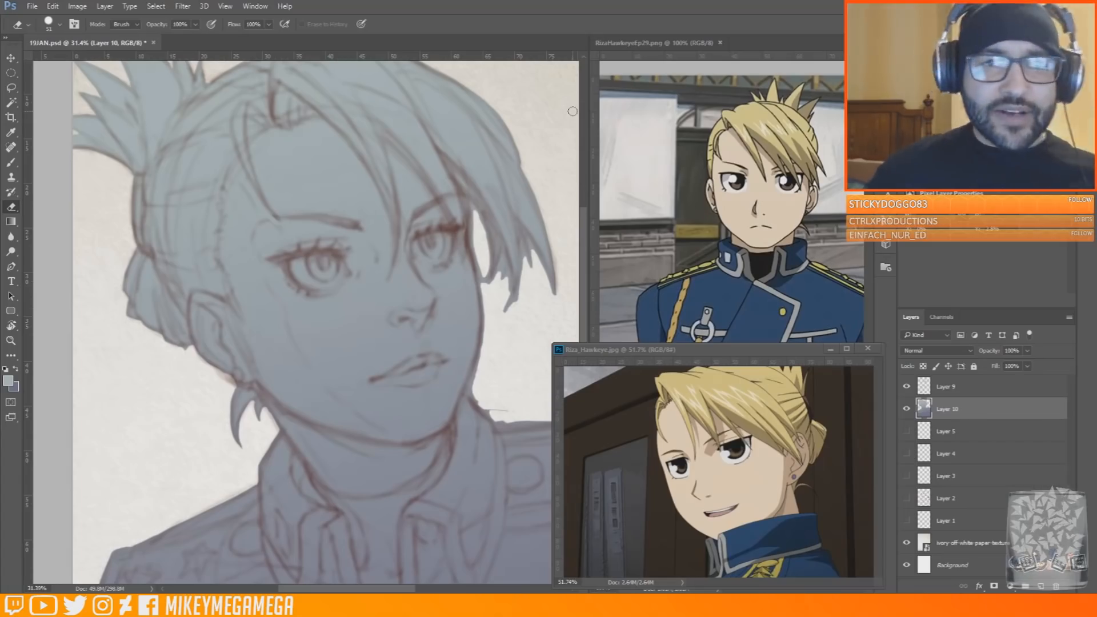
Erase the excess fill between the cheek and hanging hair strands, and undo the stray stroke across the hair
{"action": "scroll", "coordinate": [419, 218], "scroll_direction": "right", "scroll_amount": 2}
{"action": "mouse_move", "coordinate": [418, 217]}
{"action": "left_mouse_down"}
{"action": "mouse_move", "coordinate": [432, 363]}
{"action": "mouse_move", "coordinate": [416, 395]}
{"action": "mouse_move", "coordinate": [430, 334]}
{"action": "mouse_move", "coordinate": [420, 256]}
{"action": "mouse_move", "coordinate": [425, 281]}
{"action": "left_mouse_up"}
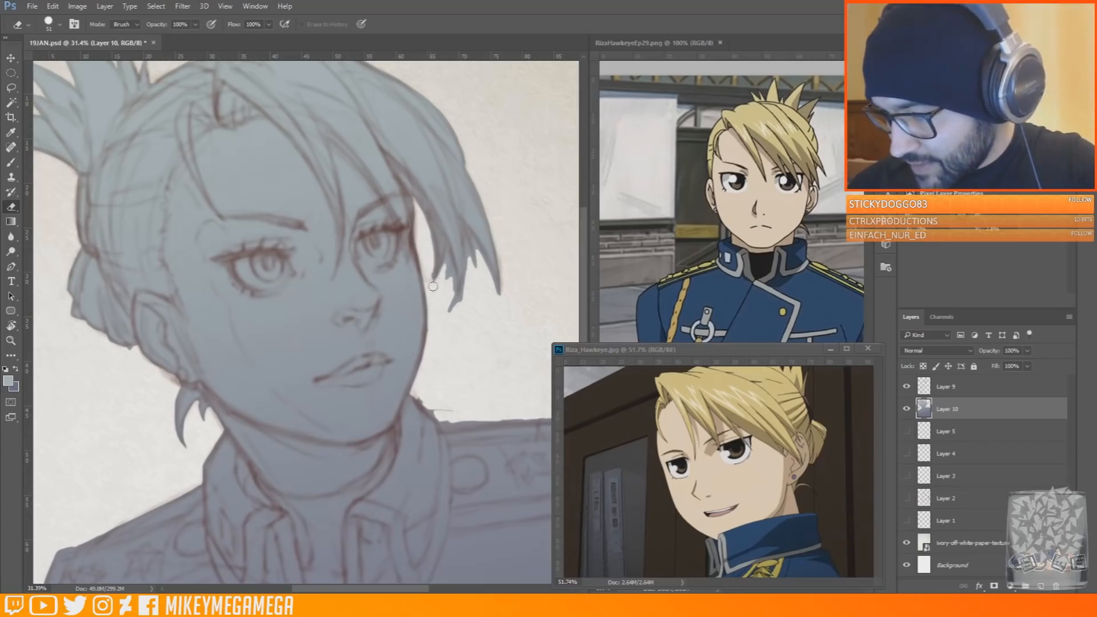
{"action": "mouse_move", "coordinate": [444, 278]}
{"action": "left_mouse_down"}
{"action": "mouse_move", "coordinate": [453, 298]}
{"action": "mouse_move", "coordinate": [447, 259]}
{"action": "mouse_move", "coordinate": [433, 280]}
{"action": "mouse_move", "coordinate": [434, 261]}
{"action": "left_mouse_up"}
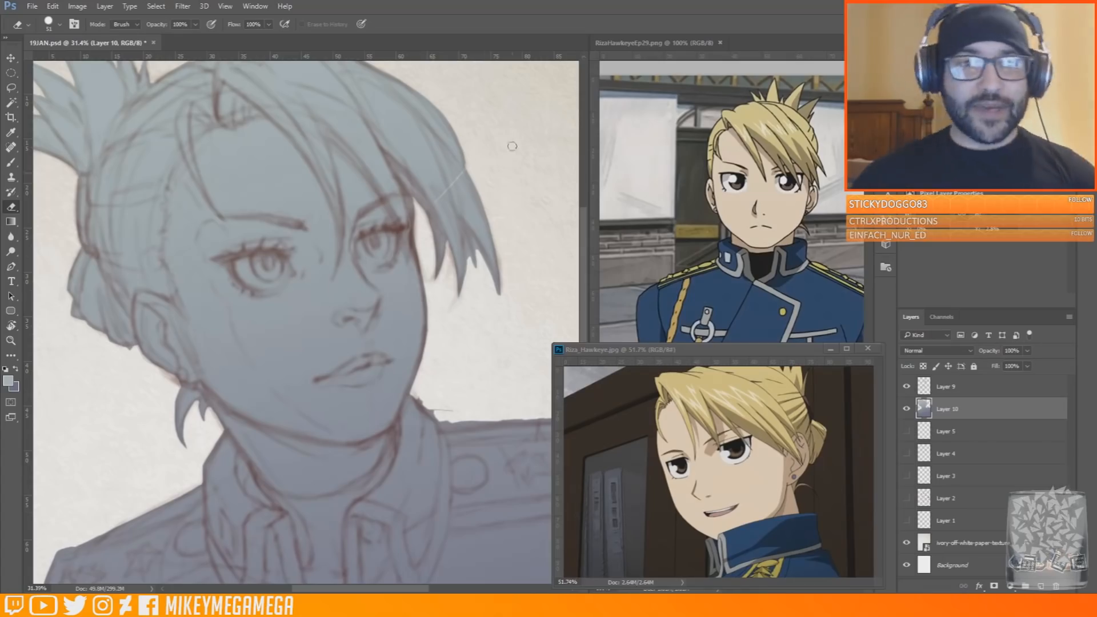
{"action": "key", "text": "ctrl+z"}
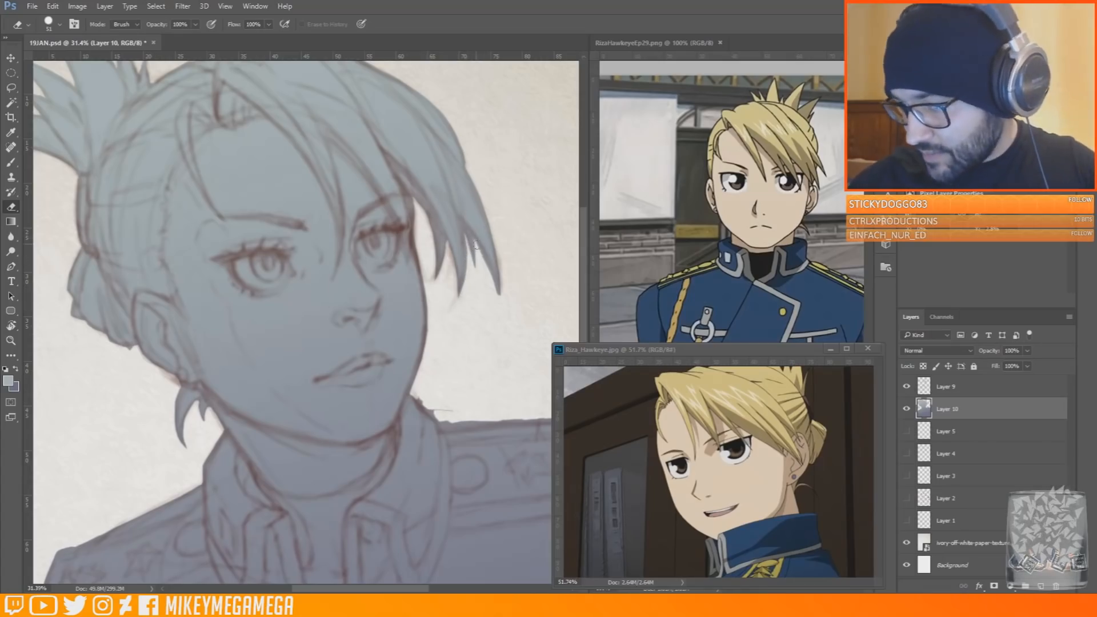
Erase the leftover fill beside the neck and along the far shoulder's upper edge
{"action": "key", "text": "ctrl+minus"}
{"action": "scroll", "coordinate": [369, 303], "scroll_direction": "up", "scroll_amount": 8}
{"action": "left_click_drag", "start_coordinate": [342, 266], "coordinate": [373, 303]}
{"action": "left_click_drag", "start_coordinate": [395, 591], "coordinate": [424, 590]}
{"action": "left_click_drag", "start_coordinate": [245, 303], "coordinate": [313, 291]}
{"action": "left_click", "coordinate": [59, 25]}
{"action": "left_click", "coordinate": [505, 206]}
{"action": "mouse_move", "coordinate": [243, 302]}
{"action": "left_mouse_down"}
{"action": "mouse_move", "coordinate": [483, 288]}
{"action": "mouse_move", "coordinate": [398, 290]}
{"action": "mouse_move", "coordinate": [426, 301]}
{"action": "left_mouse_up"}
{"action": "key", "text": "ctrl+0"}
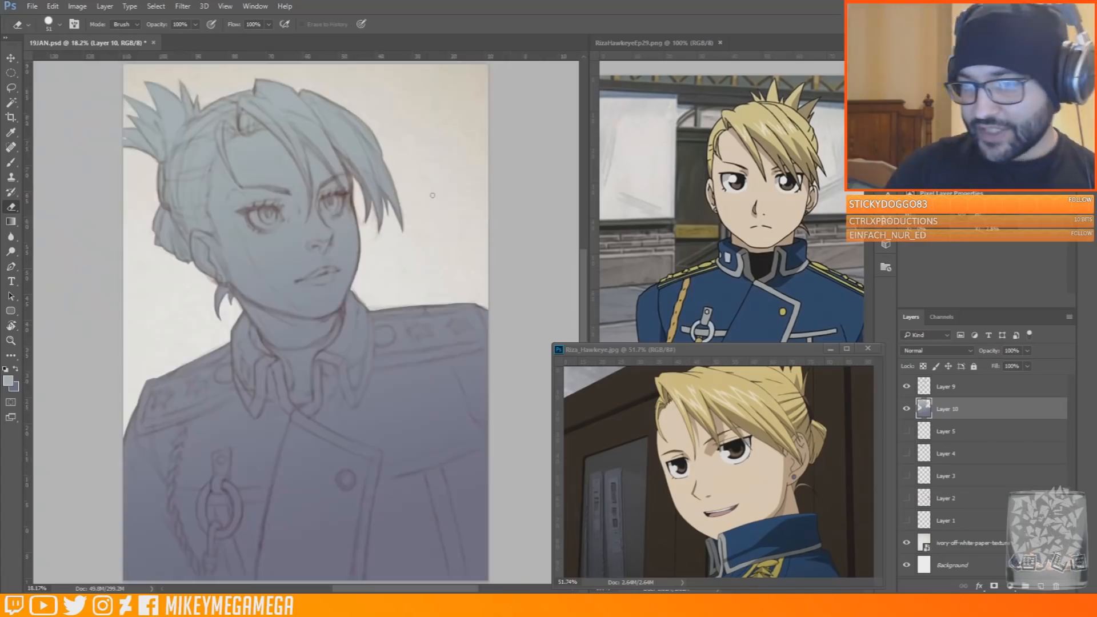
Add a new layer clipped to the gradient fill layer and save the document
{"action": "left_click", "coordinate": [1041, 587]}
{"action": "right_click", "coordinate": [987, 409]}
{"action": "left_click", "coordinate": [926, 301]}
{"action": "left_click", "coordinate": [32, 6]}
{"action": "left_click", "coordinate": [46, 122]}
Set the foreground colour to pale cream f2e3d0 and choose a larger soft brush
{"action": "left_click", "coordinate": [8, 382]}
{"action": "left_click", "coordinate": [828, 473]}
{"action": "left_click", "coordinate": [692, 346]}
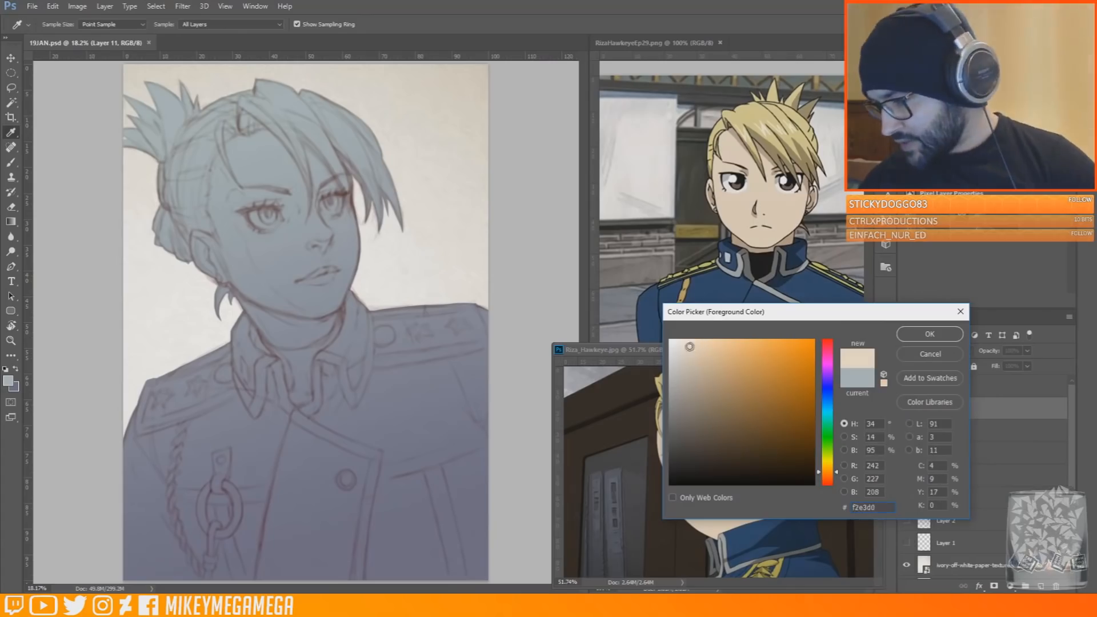
{"action": "left_click", "coordinate": [930, 334]}
{"action": "key", "text": "b"}
{"action": "left_click", "coordinate": [59, 25]}
{"action": "right_click", "coordinate": [277, 217]}
{"action": "left_click", "coordinate": [390, 246]}
Cover the face, neck and surrounding gradient with pale cream on the clipped layer, using a much larger soft brush and then a smaller one
{"action": "mouse_move", "coordinate": [220, 172]}
{"action": "left_mouse_down"}
{"action": "mouse_move", "coordinate": [255, 141]}
{"action": "mouse_move", "coordinate": [285, 196]}
{"action": "mouse_move", "coordinate": [291, 238]}
{"action": "mouse_move", "coordinate": [246, 266]}
{"action": "left_mouse_up"}
{"action": "key", "text": "ctrl+z"}
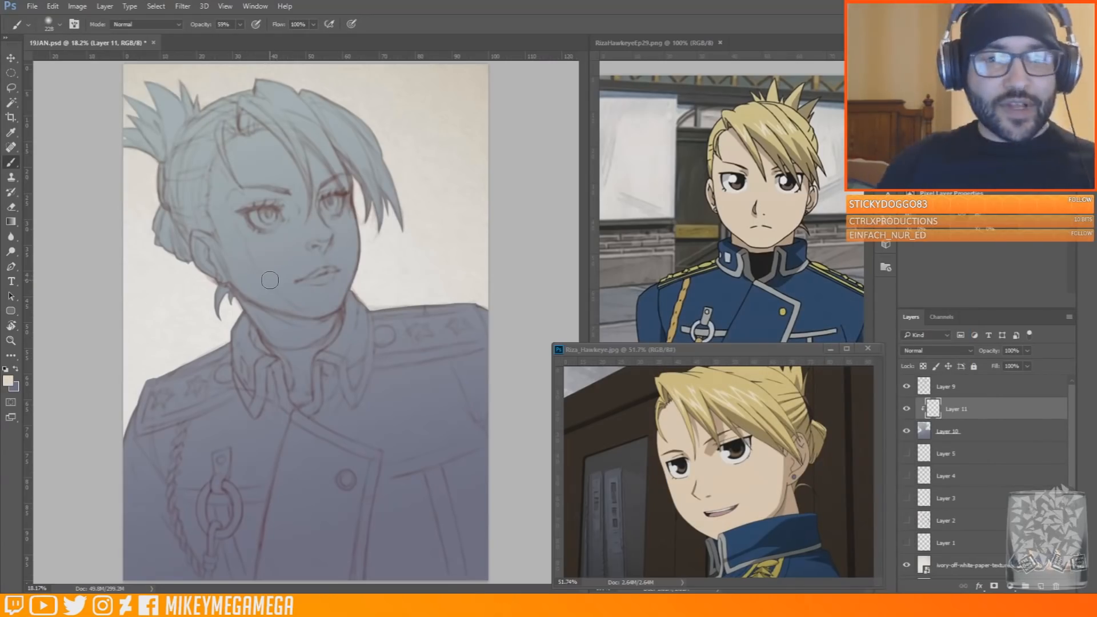
{"action": "mouse_move", "coordinate": [200, 252]}
{"action": "left_mouse_down"}
{"action": "mouse_move", "coordinate": [239, 284]}
{"action": "mouse_move", "coordinate": [275, 283]}
{"action": "mouse_move", "coordinate": [308, 308]}
{"action": "mouse_move", "coordinate": [339, 290]}
{"action": "mouse_move", "coordinate": [301, 273]}
{"action": "left_mouse_up"}
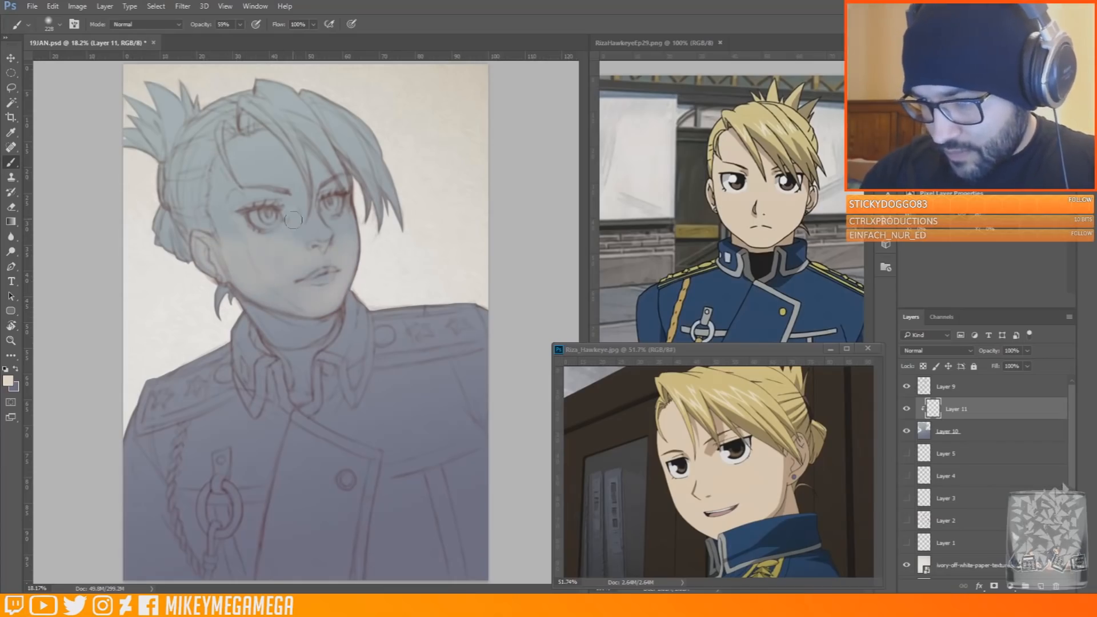
{"action": "right_click", "coordinate": [360, 240]}
{"action": "mouse_move", "coordinate": [291, 212]}
{"action": "left_mouse_down"}
{"action": "mouse_move", "coordinate": [283, 237]}
{"action": "mouse_move", "coordinate": [269, 211]}
{"action": "mouse_move", "coordinate": [309, 274]}
{"action": "mouse_move", "coordinate": [295, 297]}
{"action": "mouse_move", "coordinate": [299, 237]}
{"action": "mouse_move", "coordinate": [307, 246]}
{"action": "left_mouse_up"}
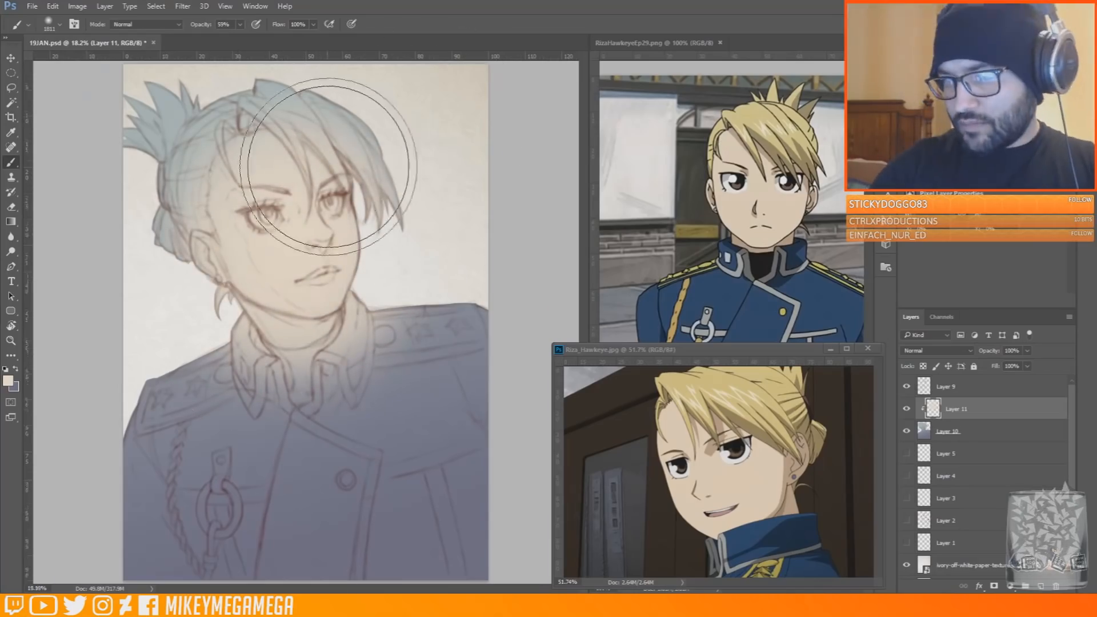
{"action": "scroll", "coordinate": [282, 174], "scroll_direction": "up", "scroll_amount": 6}
{"action": "right_click", "coordinate": [293, 220]}
{"action": "left_click_drag", "start_coordinate": [416, 249], "coordinate": [374, 250]}
{"action": "left_click", "coordinate": [522, 198]}
{"action": "scroll", "coordinate": [283, 301], "scroll_direction": "down", "scroll_amount": 6}
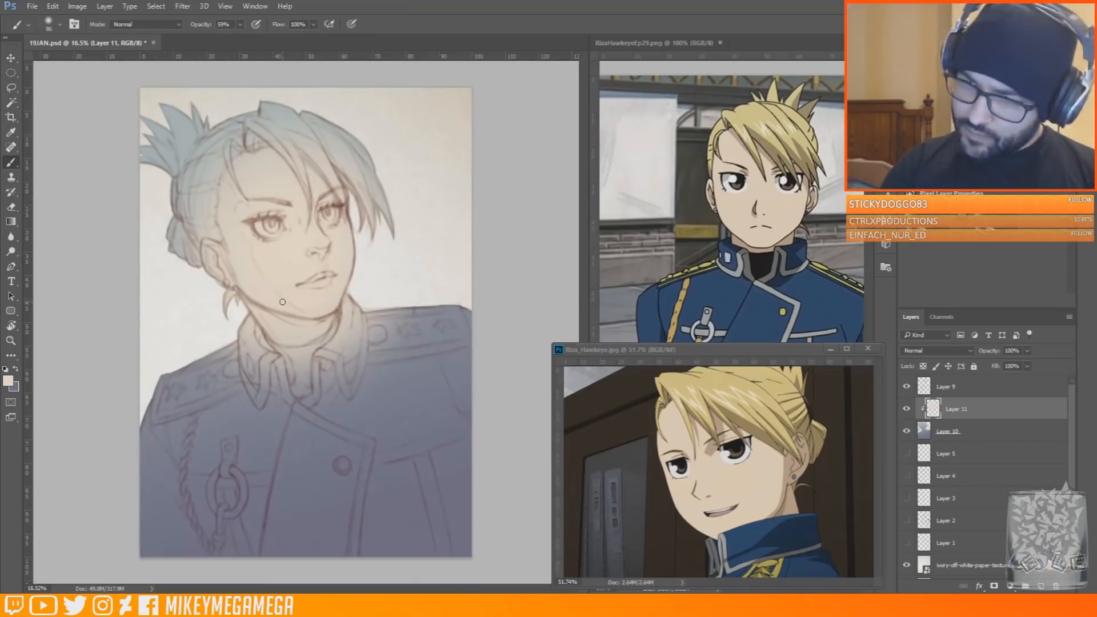
Add a new layer above the cream skin layer and shade the cheek, eye sockets and jaw with soft peach
{"action": "scroll", "coordinate": [304, 251], "scroll_direction": "up", "scroll_amount": 4}
{"action": "left_click", "coordinate": [1041, 587]}
{"action": "left_click", "coordinate": [8, 381]}
{"action": "left_click", "coordinate": [708, 360]}
{"action": "left_click", "coordinate": [930, 335]}
{"action": "right_click", "coordinate": [345, 172]}
{"action": "left_click_drag", "start_coordinate": [447, 204], "coordinate": [454, 204]}
{"action": "left_click", "coordinate": [236, 295]}
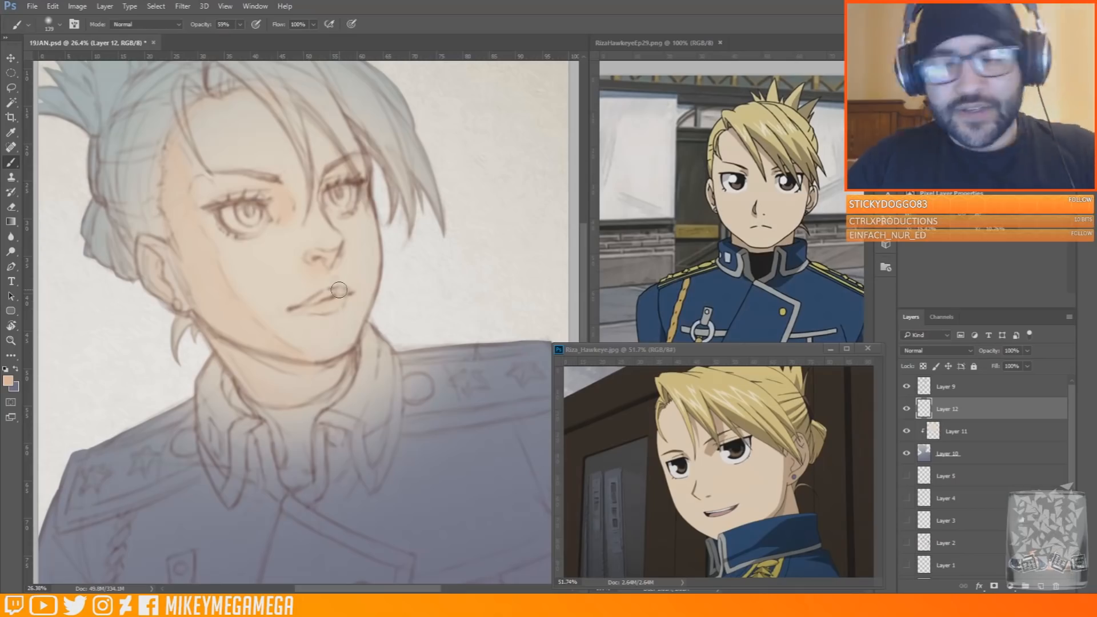
Refine the peach shading around the eye, chin and neck, varying the soft brush size
{"action": "right_click", "coordinate": [227, 235]}
{"action": "left_click_drag", "start_coordinate": [371, 251], "coordinate": [365, 251]}
{"action": "left_click", "coordinate": [235, 236]}
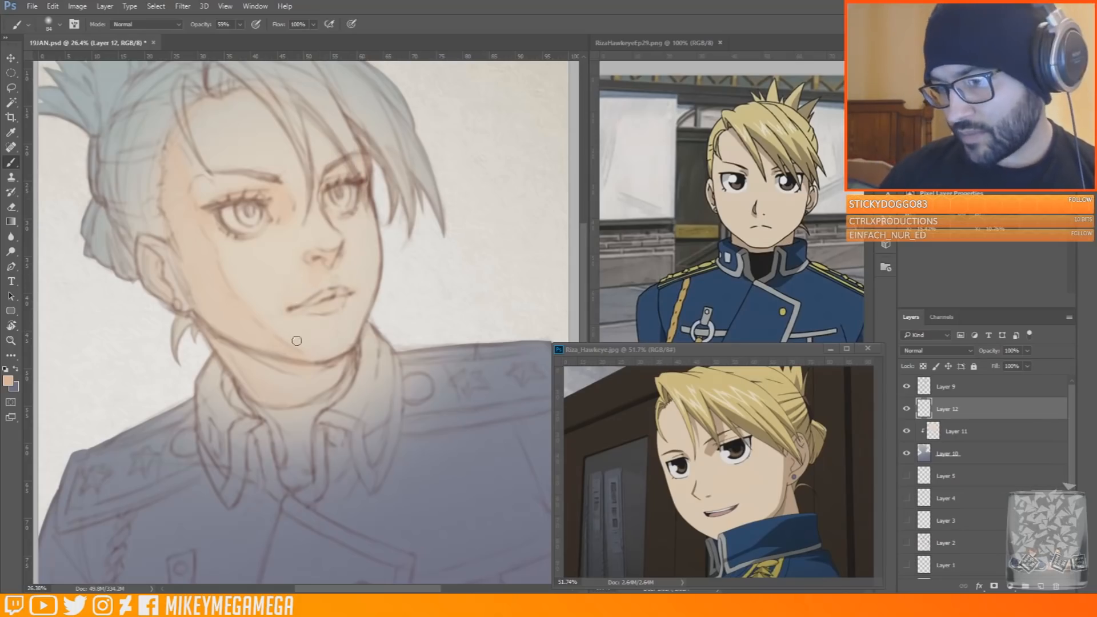
{"action": "right_click", "coordinate": [282, 430]}
{"action": "left_click_drag", "start_coordinate": [416, 446], "coordinate": [424, 446]}
{"action": "left_click", "coordinate": [297, 348]}
{"action": "scroll", "coordinate": [285, 274], "scroll_direction": "down", "scroll_amount": 2}
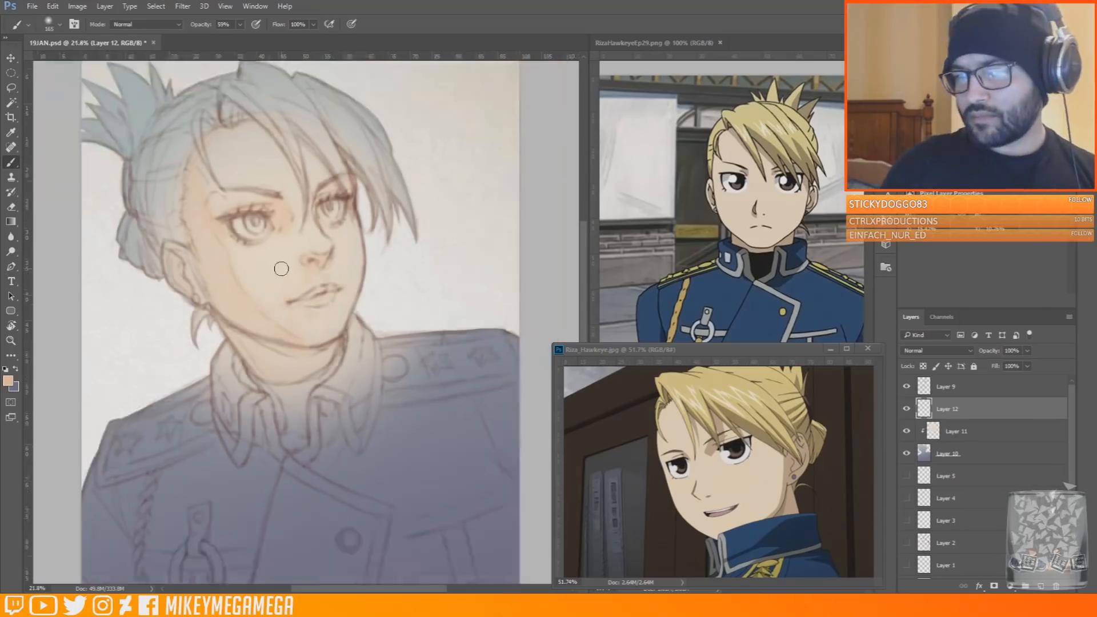
Brush light peach skin tones over the ear, near cheek and nose bridge
{"action": "scroll", "coordinate": [277, 139], "scroll_direction": "up", "scroll_amount": 2}
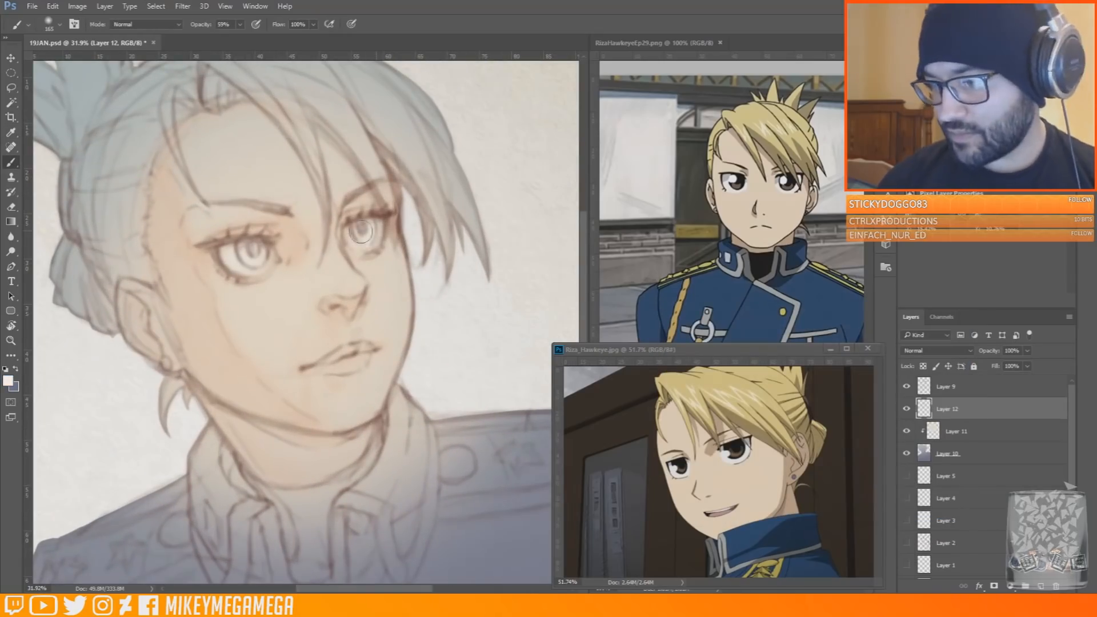
{"action": "left_click_drag", "start_coordinate": [174, 289], "coordinate": [146, 323]}
{"action": "left_click_drag", "start_coordinate": [194, 260], "coordinate": [348, 392]}
{"action": "left_click_drag", "start_coordinate": [291, 244], "coordinate": [335, 254]}
Brush light peach over the forehead on Layer 11 with a resized soft brush
{"action": "left_click", "coordinate": [957, 430]}
{"action": "left_click", "coordinate": [252, 149], "text": "alt"}
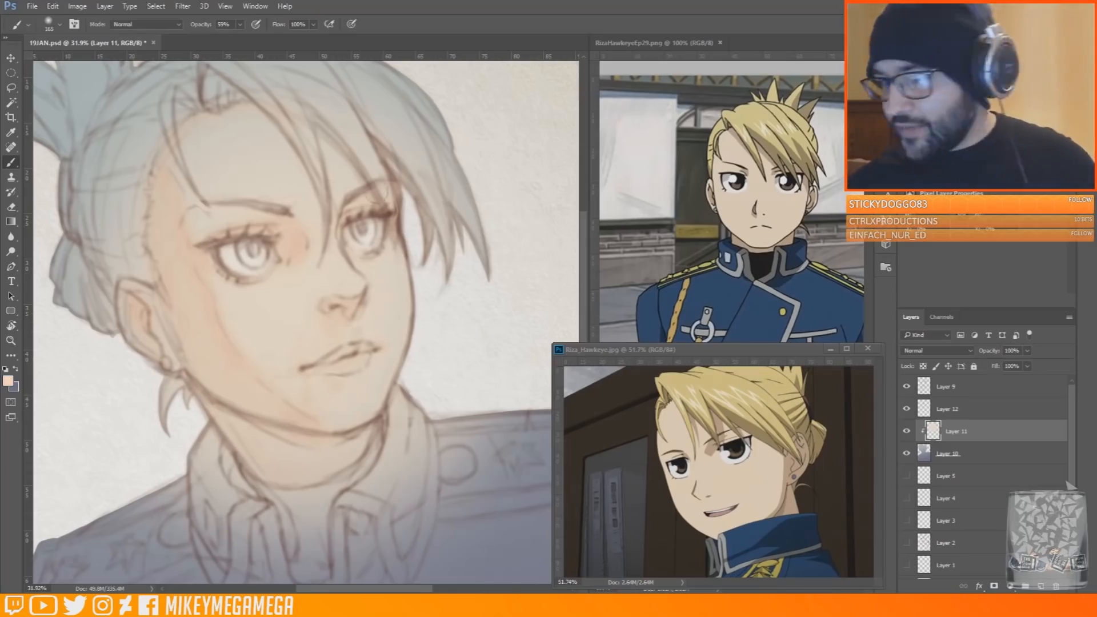
{"action": "right_click", "coordinate": [314, 172]}
{"action": "left_click_drag", "start_coordinate": [457, 188], "coordinate": [461, 188]}
{"action": "left_click_drag", "start_coordinate": [200, 165], "coordinate": [307, 113]}
Blush the nose, lips and near cheek with salmon pink on Layer 12
{"action": "left_click", "coordinate": [947, 409]}
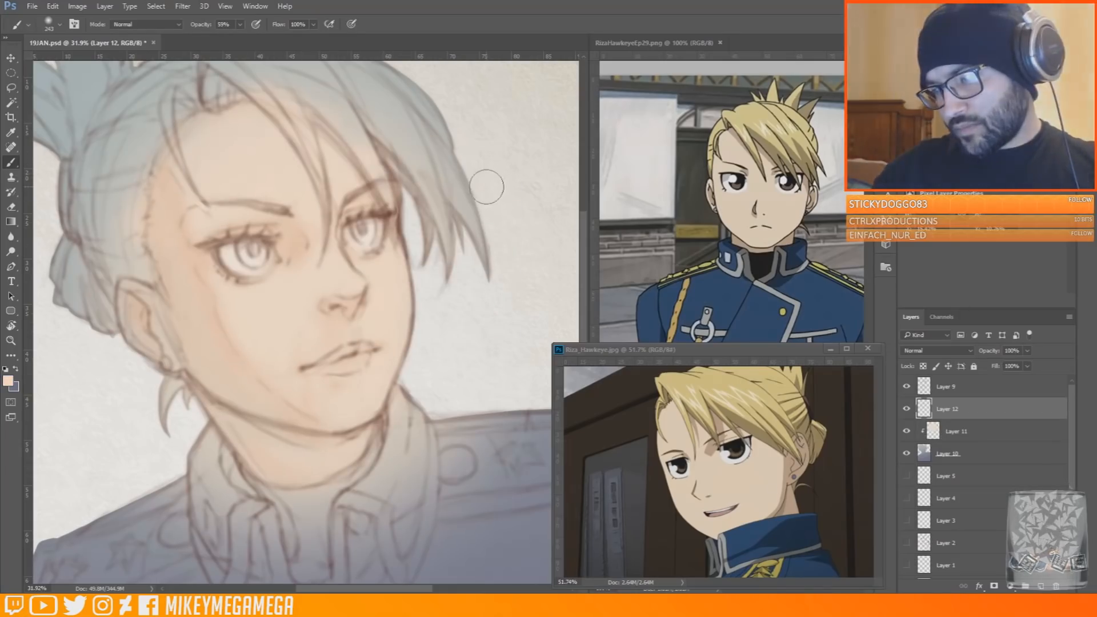
{"action": "left_click", "coordinate": [981, 109]}
{"action": "left_click_drag", "start_coordinate": [352, 291], "coordinate": [352, 277]}
{"action": "left_click_drag", "start_coordinate": [372, 351], "coordinate": [343, 363]}
{"action": "left_click_drag", "start_coordinate": [219, 296], "coordinate": [259, 316]}
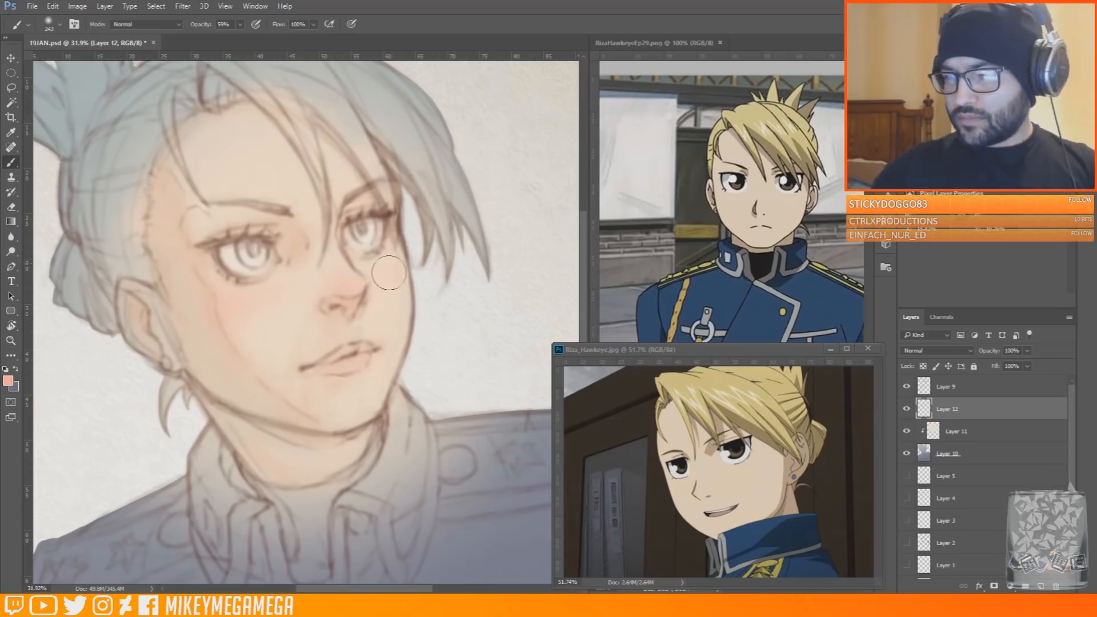
Shade the hairline, the underside of the jaw, the nostril and the nose bridge with reddish brown
{"action": "left_click", "coordinate": [992, 109]}
{"action": "left_click_drag", "start_coordinate": [205, 134], "coordinate": [163, 149]}
{"action": "left_click_drag", "start_coordinate": [288, 438], "coordinate": [360, 433]}
{"action": "left_click_drag", "start_coordinate": [332, 309], "coordinate": [334, 316]}
{"action": "left_click_drag", "start_coordinate": [308, 236], "coordinate": [305, 280]}
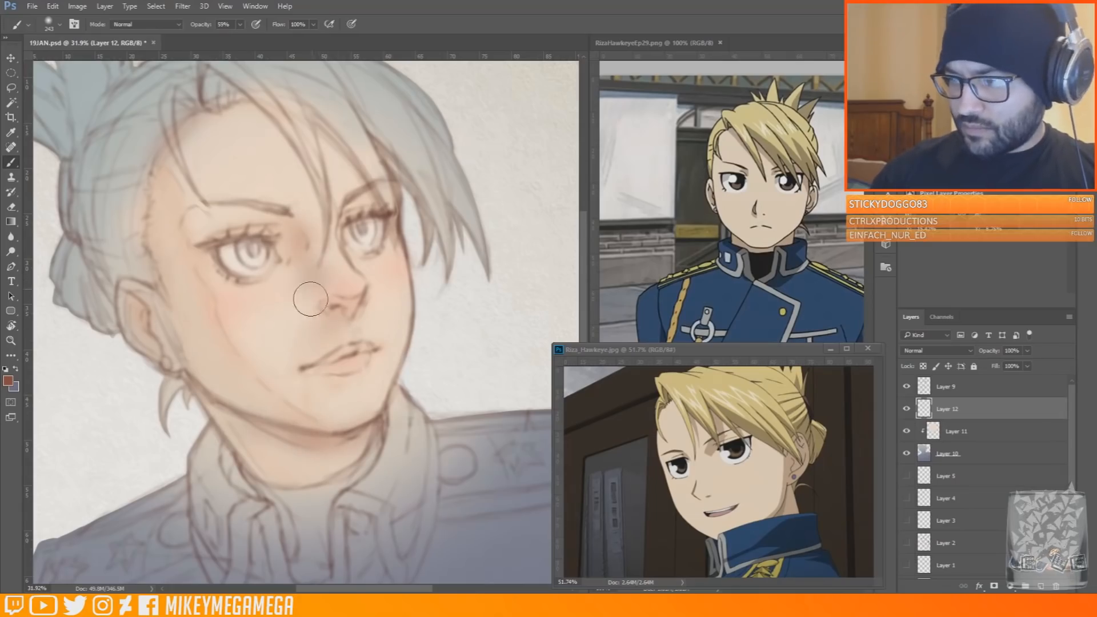
Adjust the foreground colour and fill both irises with dark brown using a small soft brush
{"action": "left_click", "coordinate": [8, 381]}
{"action": "left_click", "coordinate": [828, 360]}
{"action": "left_click", "coordinate": [930, 334]}
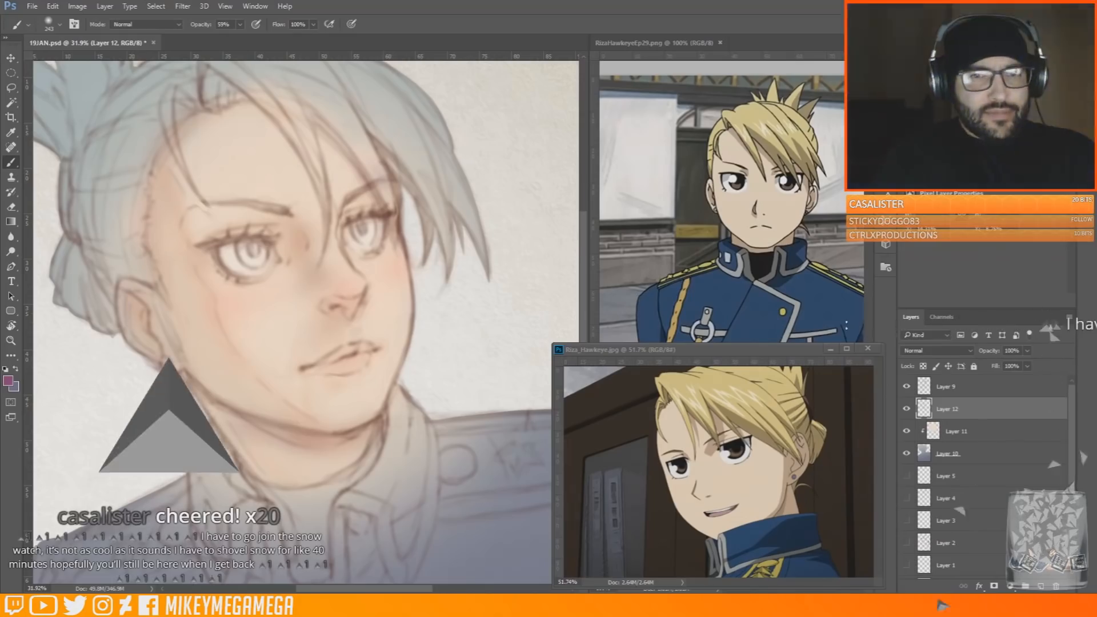
{"action": "left_click", "coordinate": [243, 231], "text": "alt"}
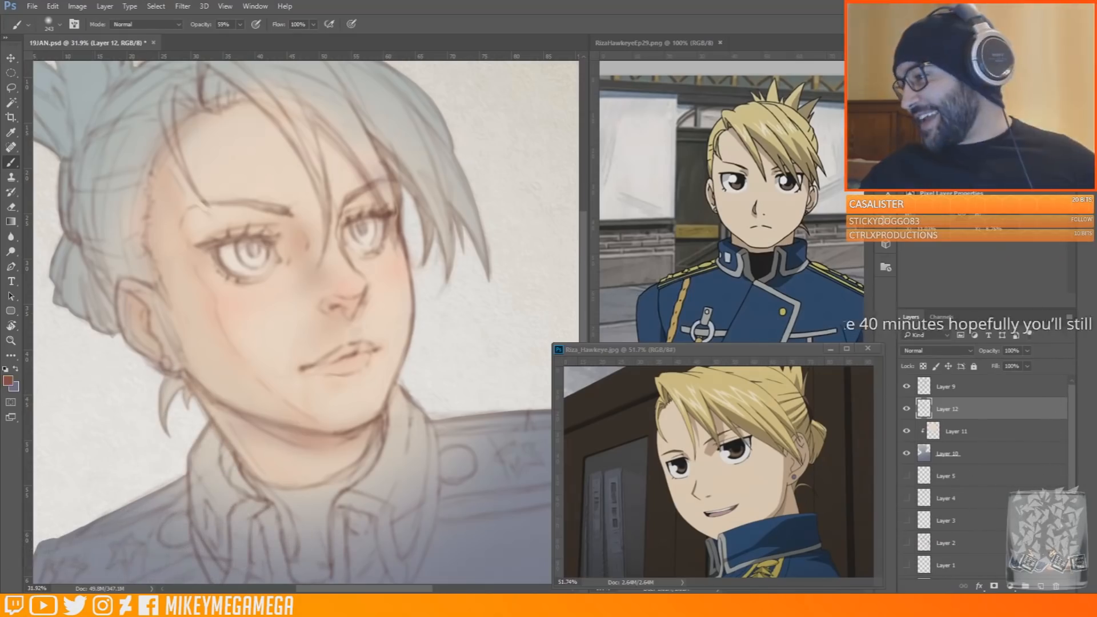
{"action": "right_click", "coordinate": [246, 240]}
{"action": "left_click_drag", "start_coordinate": [244, 247], "coordinate": [256, 260]}
{"action": "left_click_drag", "start_coordinate": [360, 225], "coordinate": [365, 231]}
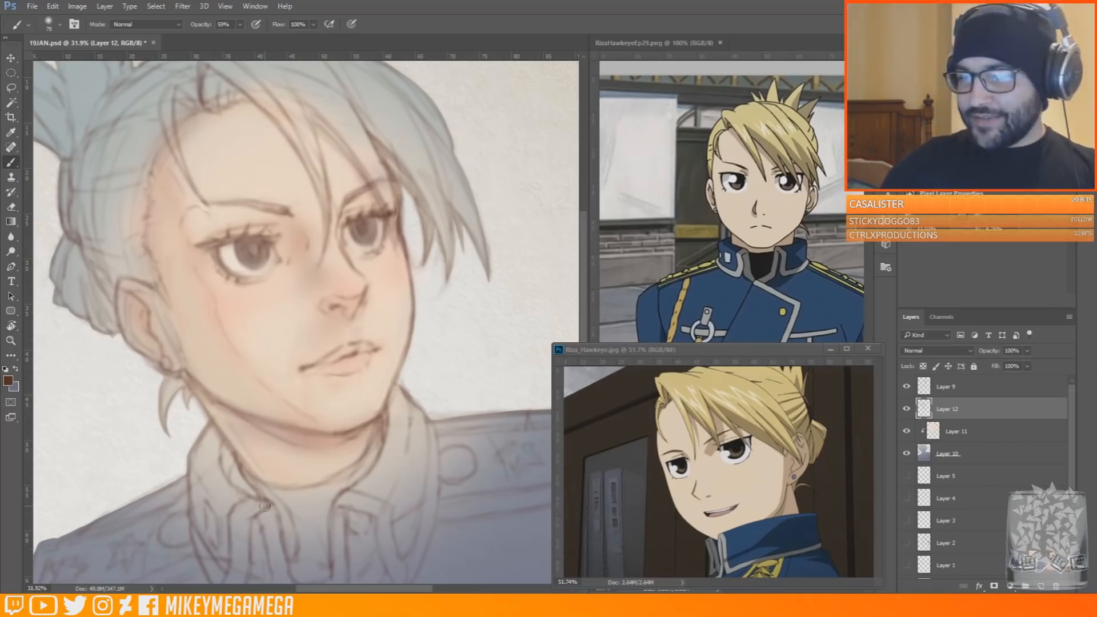
{"action": "left_click_drag", "start_coordinate": [265, 507], "coordinate": [283, 494]}
{"action": "left_click", "coordinate": [324, 231], "text": "alt"}
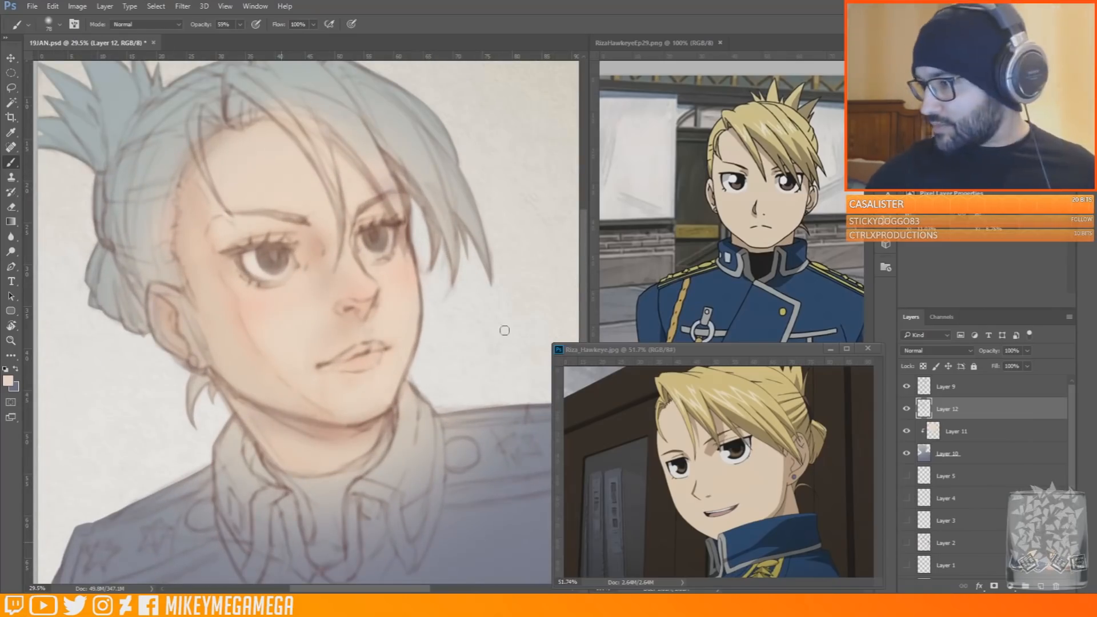
Sample the yellow of the reference character's hair and paint the crown and far side of the hair on Layer 11
{"action": "left_click", "coordinate": [711, 393], "text": "alt"}
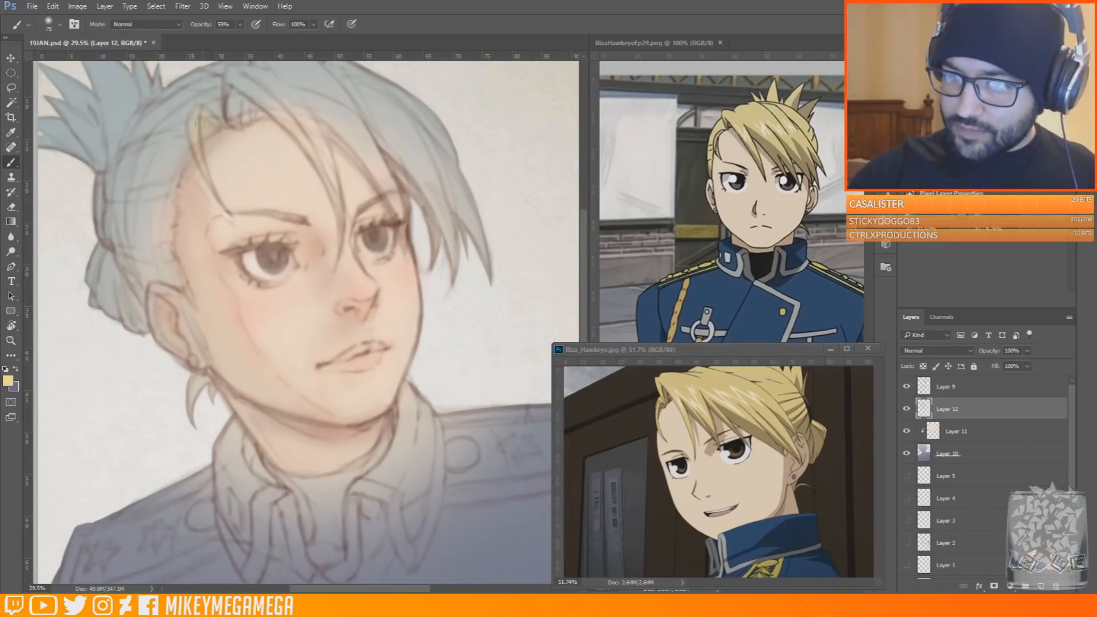
{"action": "left_click", "coordinate": [963, 430]}
{"action": "right_click", "coordinate": [185, 100]}
{"action": "left_click", "coordinate": [306, 130]}
{"action": "left_click_drag", "start_coordinate": [212, 86], "coordinate": [127, 214]}
{"action": "mouse_move", "coordinate": [127, 214]}
{"action": "left_mouse_down"}
{"action": "mouse_move", "coordinate": [191, 92]}
{"action": "mouse_move", "coordinate": [261, 76]}
{"action": "left_mouse_up"}
{"action": "mouse_move", "coordinate": [221, 86]}
{"action": "left_mouse_down"}
{"action": "mouse_move", "coordinate": [215, 149]}
{"action": "mouse_move", "coordinate": [495, 216]}
{"action": "left_mouse_up"}
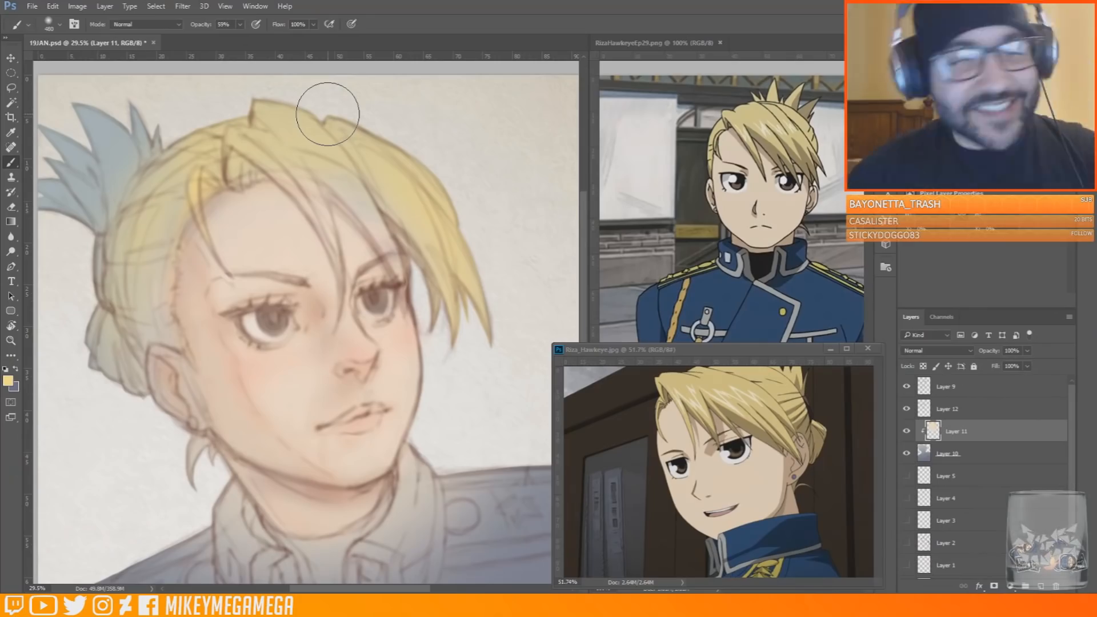
Fill the fringe strands over the forehead with yellow using progressively smaller brushes
{"action": "right_click", "coordinate": [328, 114]}
{"action": "left_click", "coordinate": [412, 142]}
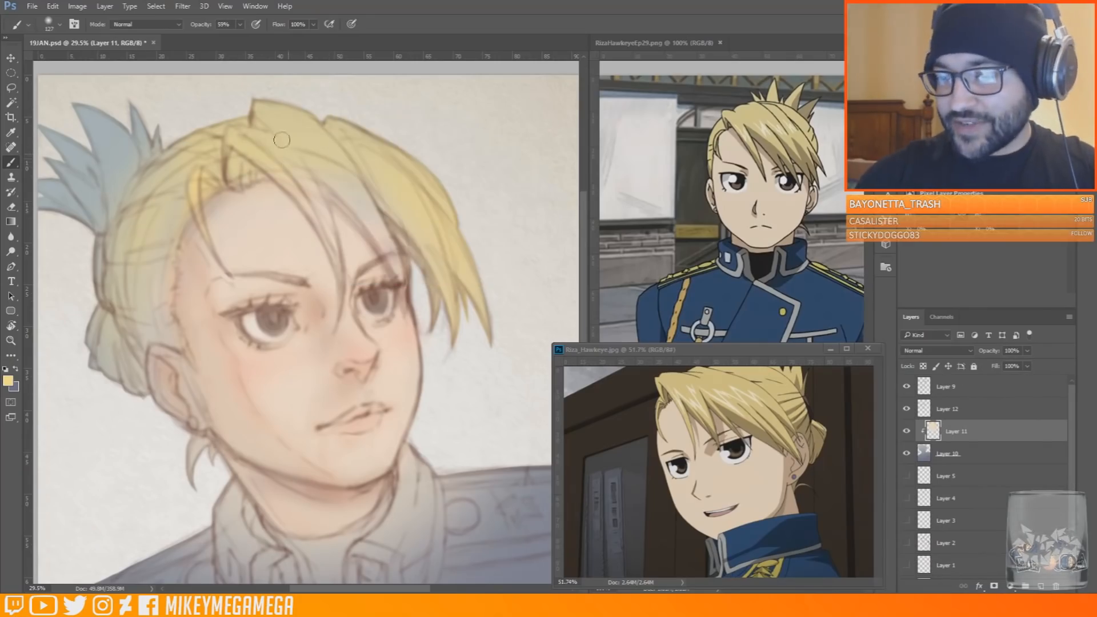
{"action": "right_click", "coordinate": [372, 171]}
{"action": "left_click", "coordinate": [433, 198]}
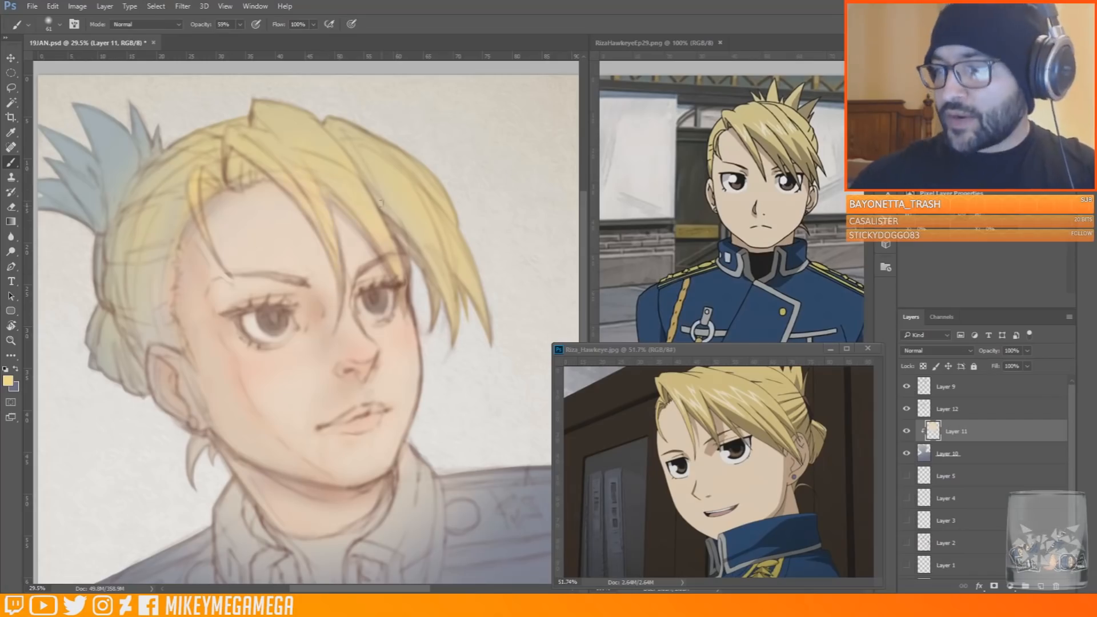
Paint the ponytail and the hair behind the ear yellow with a larger soft brush
{"action": "left_click_drag", "start_coordinate": [414, 590], "coordinate": [395, 591]}
{"action": "right_click", "coordinate": [201, 115]}
{"action": "left_click", "coordinate": [314, 143]}
{"action": "mouse_move", "coordinate": [99, 181]}
{"action": "left_mouse_down"}
{"action": "mouse_move", "coordinate": [189, 147]}
{"action": "mouse_move", "coordinate": [240, 322]}
{"action": "mouse_move", "coordinate": [197, 381]}
{"action": "left_mouse_up"}
{"action": "key", "text": "ctrl+0"}
{"action": "scroll", "coordinate": [245, 277], "scroll_direction": "up", "scroll_amount": 3}
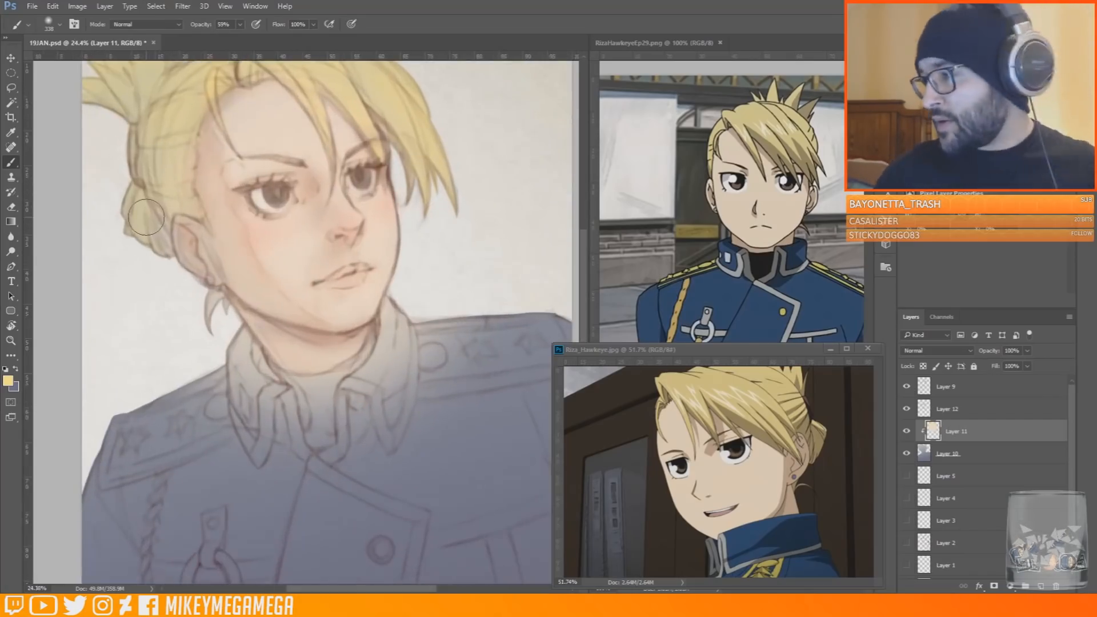
{"action": "left_click", "coordinate": [759, 243], "text": "alt"}
{"action": "left_click", "coordinate": [760, 266], "text": "alt"}
{"action": "right_click", "coordinate": [328, 348]}
{"action": "left_click_drag", "start_coordinate": [413, 401], "coordinate": [395, 402]}
{"action": "mouse_move", "coordinate": [292, 381]}
{"action": "left_mouse_down"}
{"action": "mouse_move", "coordinate": [314, 443]}
{"action": "mouse_move", "coordinate": [328, 409]}
{"action": "left_mouse_up"}
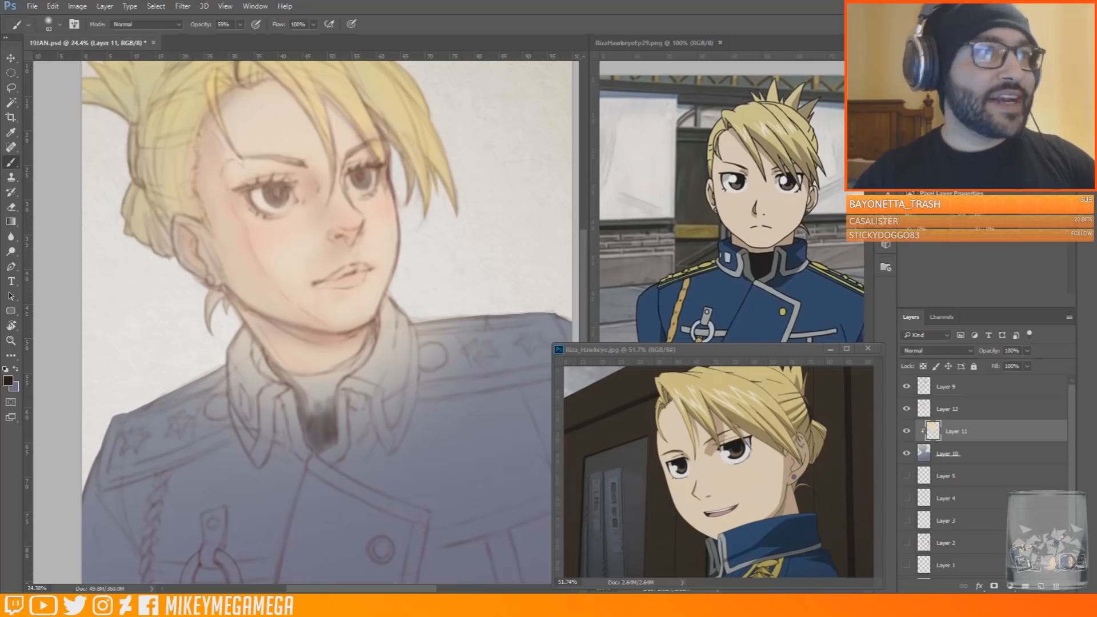
{"action": "key", "text": "ctrl+z"}
{"action": "key", "text": "ctrl+alt+z"}
Choose a dark grey foreground colour and paint the undershirt visible between the collar flaps
{"action": "left_click", "coordinate": [8, 381]}
{"action": "left_click", "coordinate": [701, 443]}
{"action": "left_click", "coordinate": [931, 333]}
{"action": "mouse_move", "coordinate": [284, 375]}
{"action": "left_mouse_down"}
{"action": "mouse_move", "coordinate": [323, 442]}
{"action": "mouse_move", "coordinate": [315, 381]}
{"action": "mouse_move", "coordinate": [340, 371]}
{"action": "mouse_move", "coordinate": [299, 383]}
{"action": "mouse_move", "coordinate": [374, 334]}
{"action": "left_mouse_up"}
{"action": "left_click", "coordinate": [426, 389], "text": "alt"}
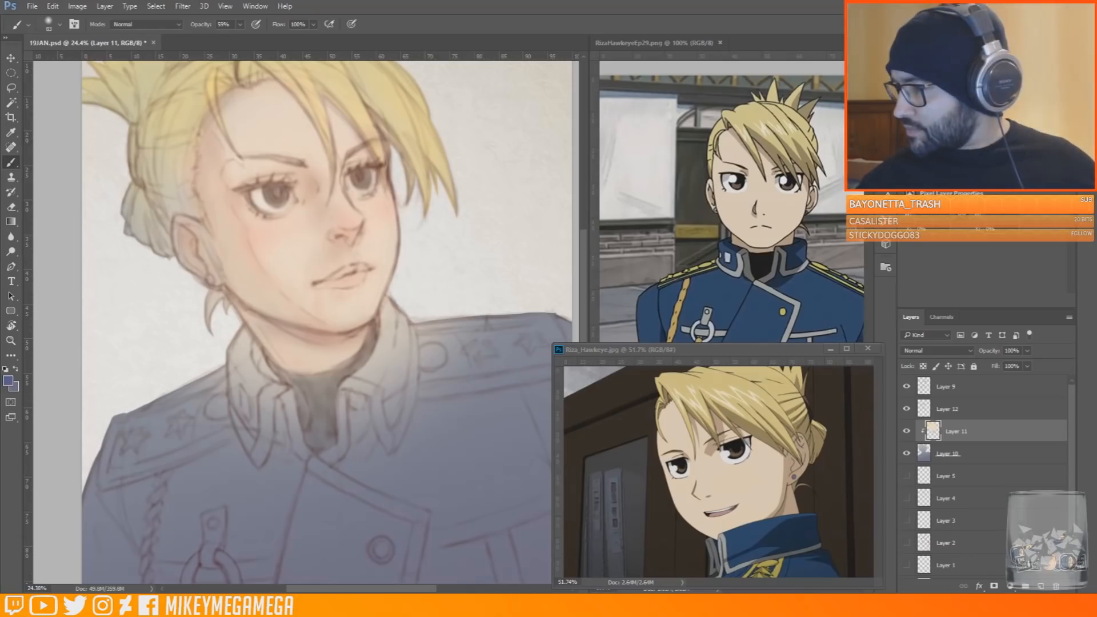
Paint both sides of the uniform collar dark blue with a medium soft brush
{"action": "right_click", "coordinate": [248, 370]}
{"action": "left_click", "coordinate": [343, 399]}
{"action": "mouse_move", "coordinate": [249, 338]}
{"action": "left_mouse_down"}
{"action": "mouse_move", "coordinate": [271, 383]}
{"action": "mouse_move", "coordinate": [250, 418]}
{"action": "left_mouse_up"}
{"action": "left_click_drag", "start_coordinate": [390, 351], "coordinate": [369, 389]}
{"action": "left_click", "coordinate": [253, 367], "text": "alt"}
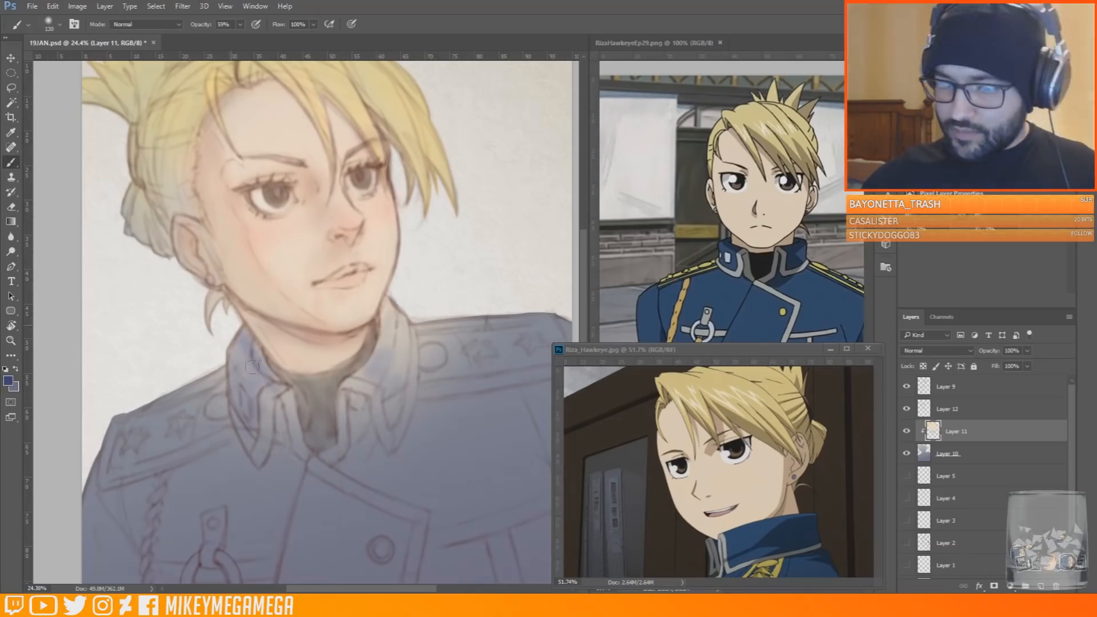
{"action": "left_click_drag", "start_coordinate": [252, 366], "coordinate": [243, 400]}
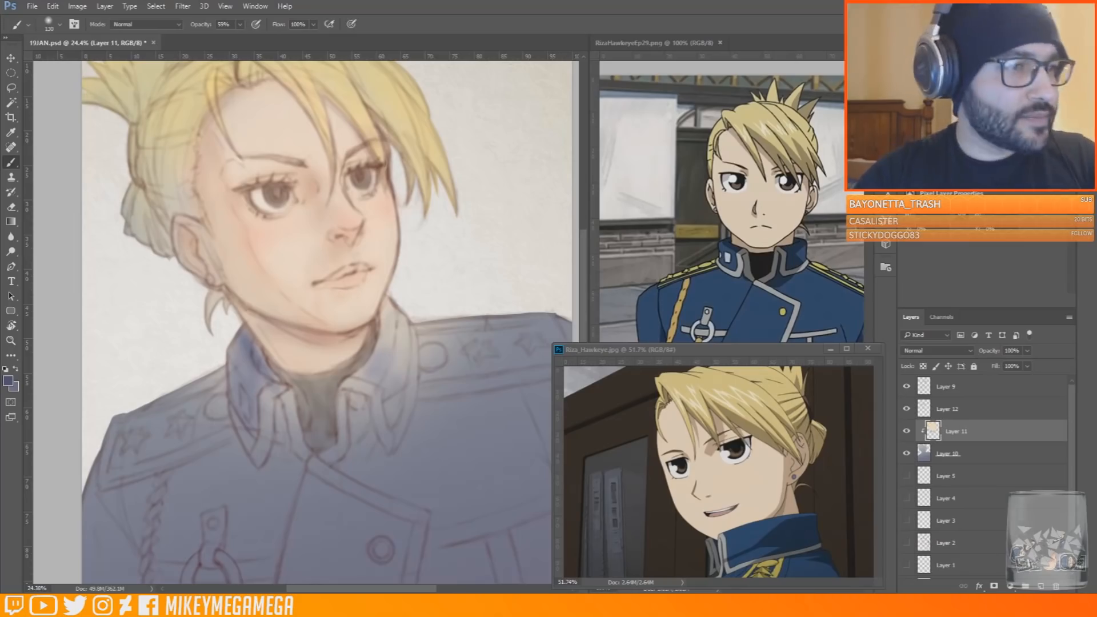
Blend muted blue-purple over the collar, shoulders and upper jacket with a larger soft brush
{"action": "right_click", "coordinate": [256, 365]}
{"action": "left_click", "coordinate": [343, 396]}
{"action": "left_click_drag", "start_coordinate": [219, 377], "coordinate": [246, 417]}
{"action": "left_click_drag", "start_coordinate": [254, 377], "coordinate": [263, 435]}
{"action": "left_click_drag", "start_coordinate": [197, 403], "coordinate": [126, 452]}
{"action": "left_click_drag", "start_coordinate": [394, 320], "coordinate": [394, 412]}
{"action": "left_click_drag", "start_coordinate": [429, 355], "coordinate": [529, 337]}
{"action": "left_click_drag", "start_coordinate": [389, 317], "coordinate": [357, 400]}
{"action": "left_click", "coordinate": [287, 464], "text": "alt"}
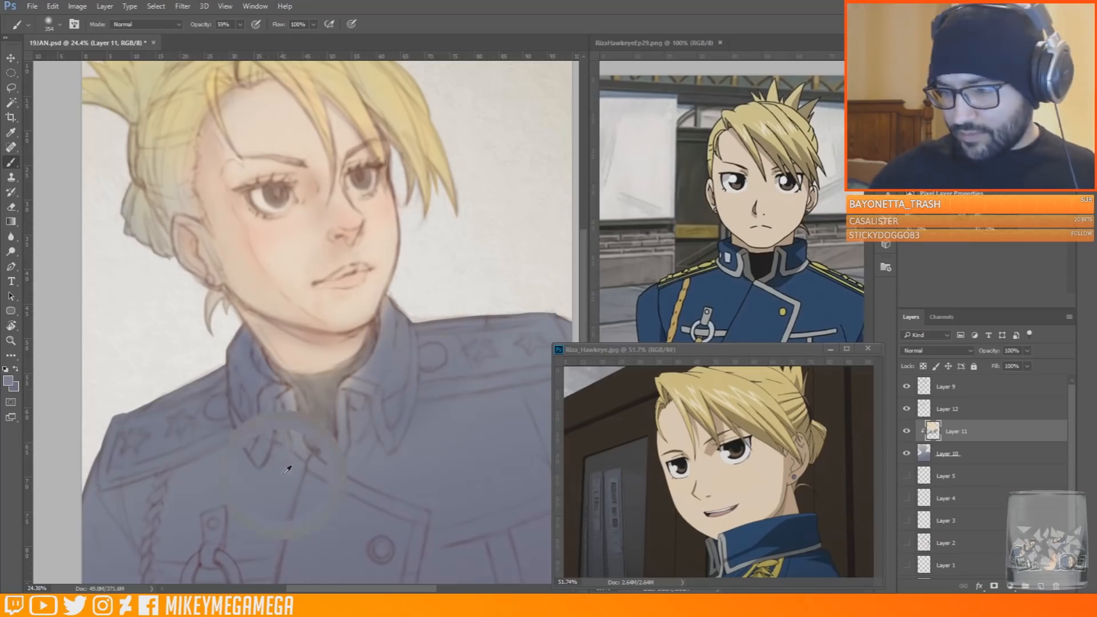
Switch to a small hard square brush and shade the eye sockets, nose and cheek with warm orange on Layer 12
{"action": "scroll", "coordinate": [325, 564], "scroll_direction": "down", "scroll_amount": 3}
{"action": "scroll", "coordinate": [254, 143], "scroll_direction": "up", "scroll_amount": 7}
{"action": "left_click", "coordinate": [403, 276], "text": "alt"}
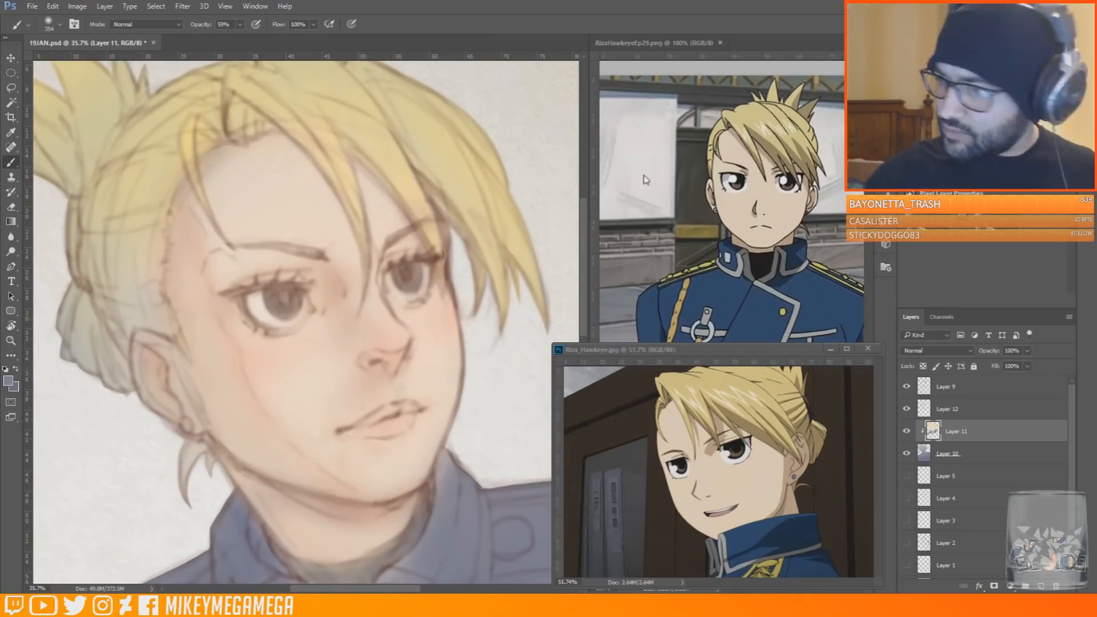
{"action": "left_click", "coordinate": [59, 24]}
{"action": "left_click", "coordinate": [98, 133]}
{"action": "right_click", "coordinate": [395, 327]}
{"action": "left_click", "coordinate": [361, 322]}
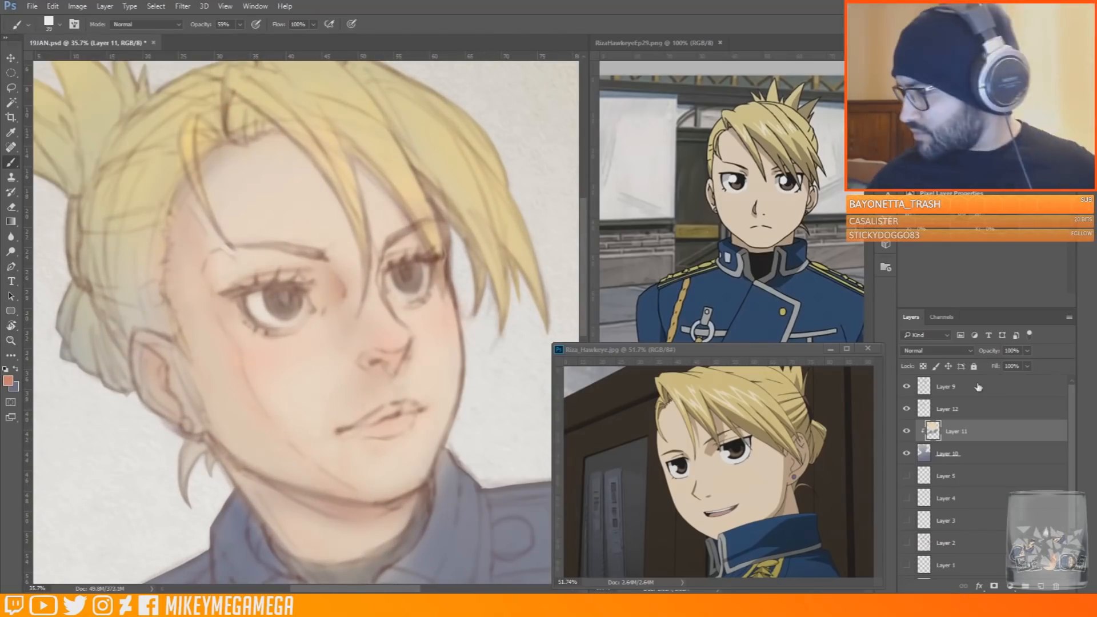
{"action": "left_click", "coordinate": [993, 403]}
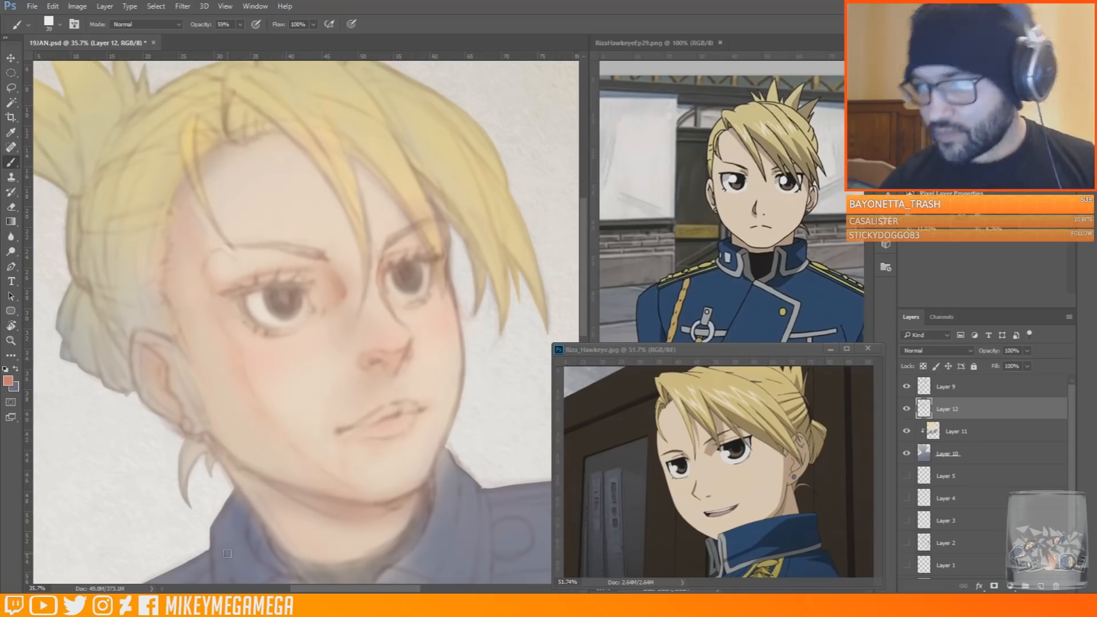
{"action": "left_click", "coordinate": [277, 366], "text": "alt"}
{"action": "right_click", "coordinate": [289, 399]}
{"action": "left_click_drag", "start_coordinate": [360, 429], "coordinate": [327, 415]}
Add a new layer above Layer 9 and paint sampled skin and pink tones over the facial sketch lines
{"action": "left_click", "coordinate": [960, 387]}
{"action": "left_click", "coordinate": [1041, 588]}
{"action": "left_click", "coordinate": [344, 394], "text": "alt"}
{"action": "right_click", "coordinate": [253, 386]}
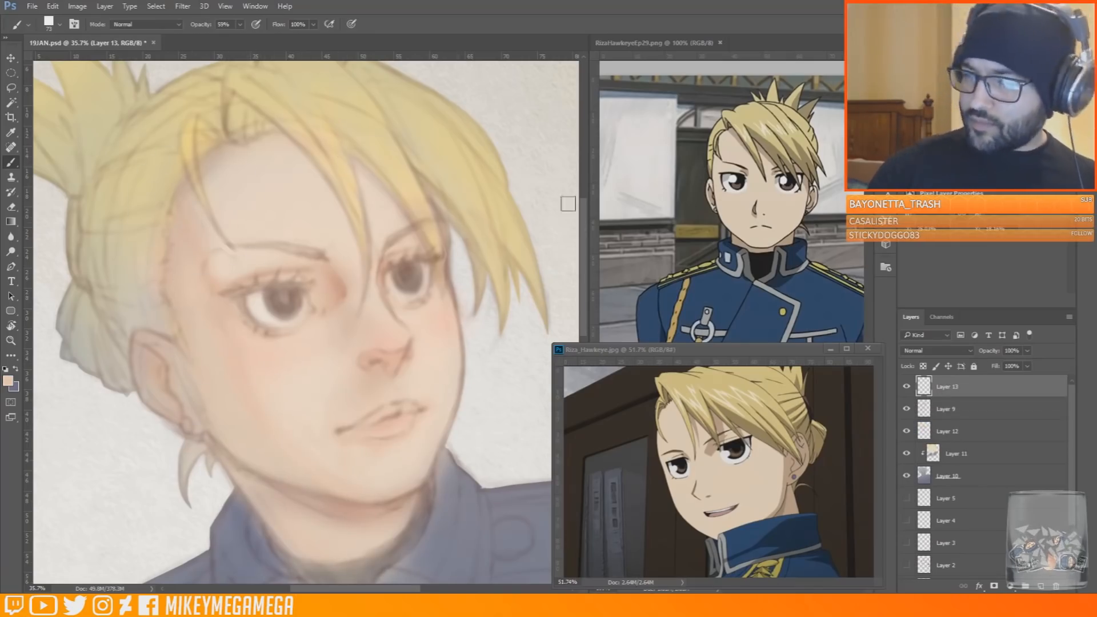
{"action": "left_click", "coordinate": [240, 338], "text": "alt"}
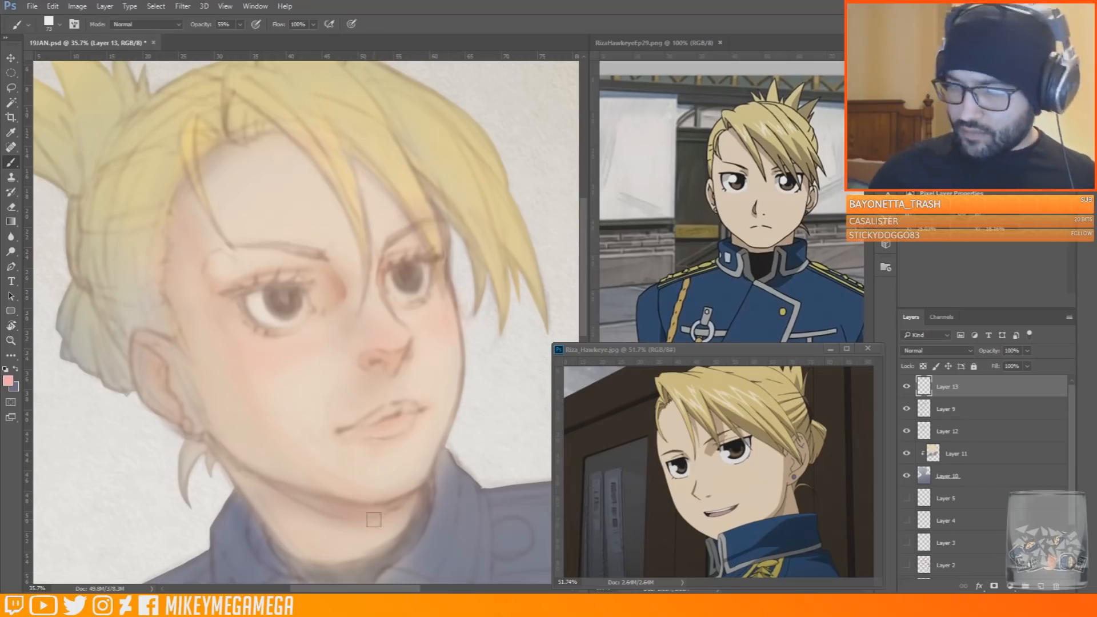
{"action": "scroll", "coordinate": [459, 291], "scroll_direction": "up", "scroll_amount": 2}
{"action": "left_click", "coordinate": [233, 117], "text": "alt"}
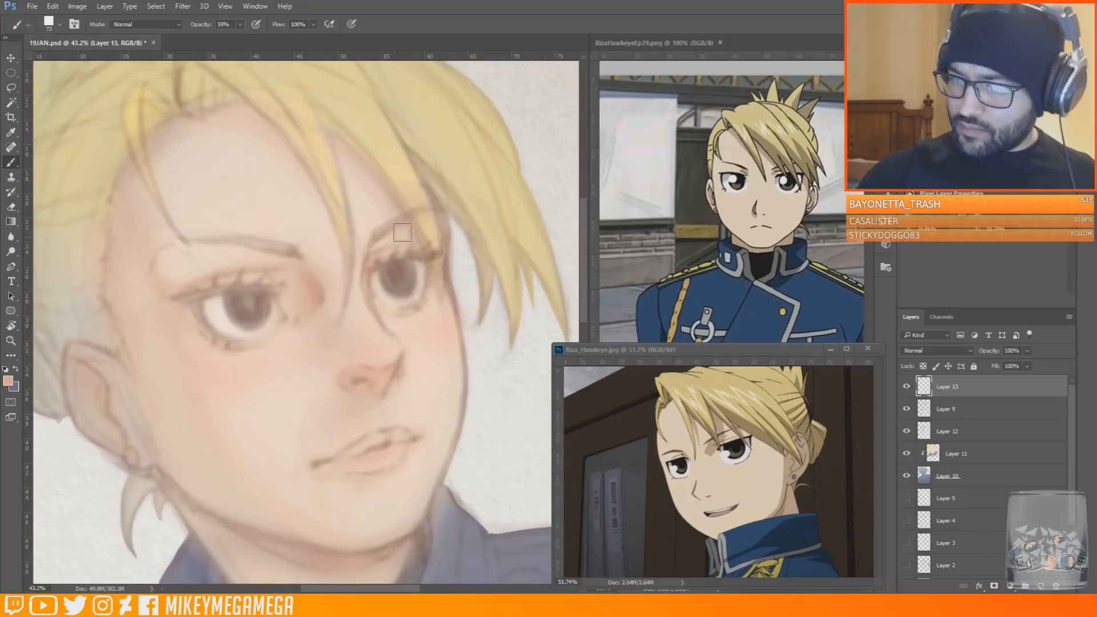
{"action": "scroll", "coordinate": [478, 289], "scroll_direction": "down", "scroll_amount": 2}
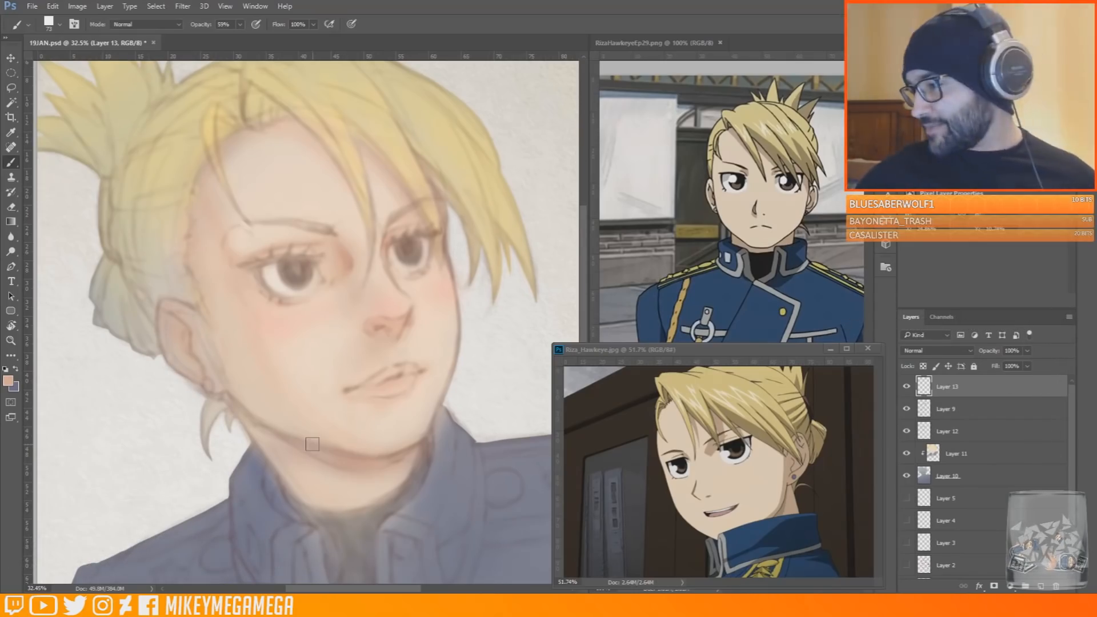
Sample the dark brown of the reference character's eye and paint both irises with a smaller square brush
{"action": "scroll", "coordinate": [360, 207], "scroll_direction": "up", "scroll_amount": 6}
{"action": "left_click", "coordinate": [735, 449], "text": "alt"}
{"action": "right_click", "coordinate": [247, 301]}
{"action": "left_click_drag", "start_coordinate": [344, 330], "coordinate": [333, 330]}
{"action": "left_click", "coordinate": [59, 566]}
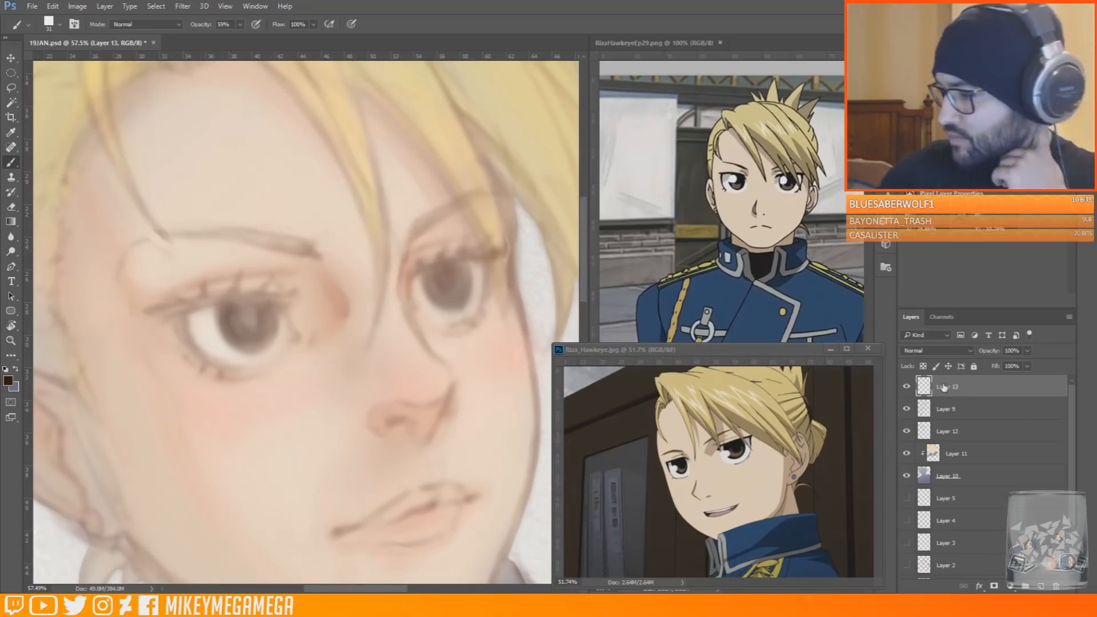
{"action": "mouse_move", "coordinate": [235, 314]}
{"action": "left_mouse_down"}
{"action": "mouse_move", "coordinate": [237, 334]}
{"action": "mouse_move", "coordinate": [257, 343]}
{"action": "mouse_move", "coordinate": [271, 327]}
{"action": "left_mouse_up"}
{"action": "mouse_move", "coordinate": [436, 277]}
{"action": "left_mouse_down"}
{"action": "mouse_move", "coordinate": [441, 304]}
{"action": "mouse_move", "coordinate": [452, 289]}
{"action": "mouse_move", "coordinate": [441, 284]}
{"action": "left_mouse_up"}
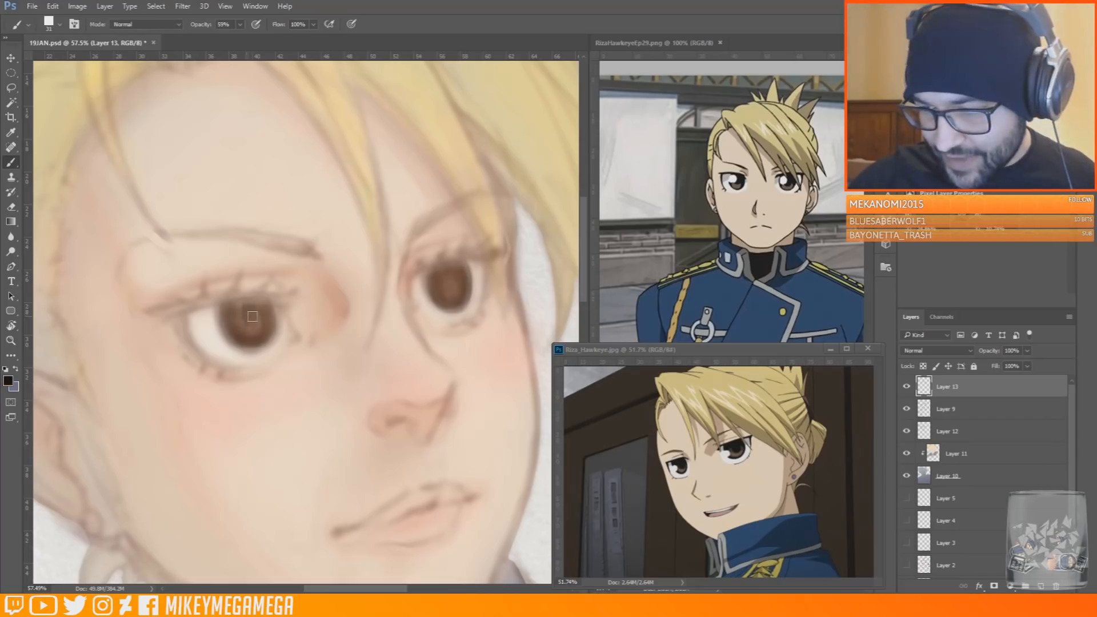
Switch to a square brush preset, adjust its size and paint near-black pupils into both irises on Layer 13
{"action": "left_click", "coordinate": [54, 24]}
{"action": "left_click", "coordinate": [116, 133]}
{"action": "right_click", "coordinate": [250, 297]}
{"action": "left_click_drag", "start_coordinate": [250, 310], "coordinate": [250, 307]}
{"action": "left_click_drag", "start_coordinate": [449, 289], "coordinate": [452, 281]}
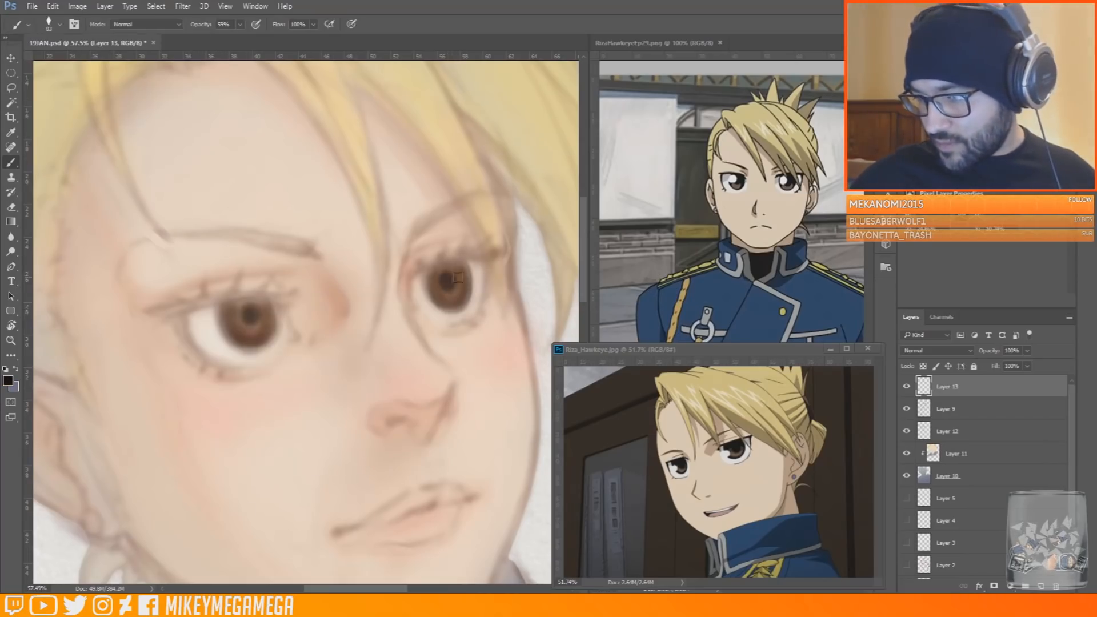
Duplicate the sketch-line layer, Layer 9, and move the copy to the top of the layer stack
{"action": "scroll", "coordinate": [503, 201], "scroll_direction": "down", "scroll_amount": 4}
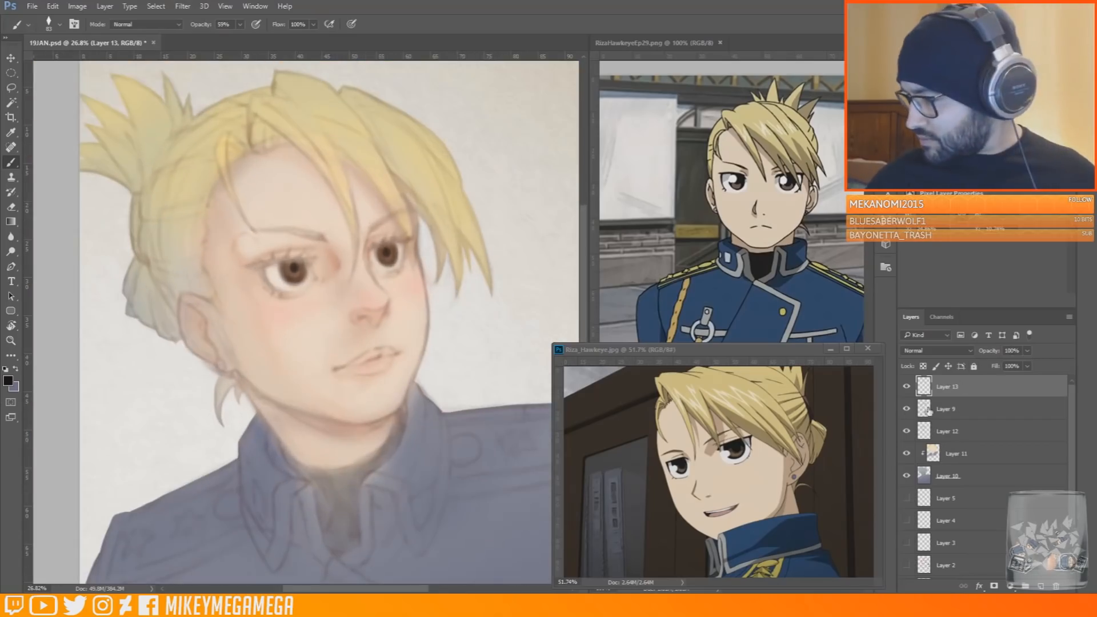
{"action": "right_click", "coordinate": [995, 409]}
{"action": "left_click", "coordinate": [994, 411]}
{"action": "key", "text": "ctrl+j"}
{"action": "left_click_drag", "start_coordinate": [994, 411], "coordinate": [999, 388]}
{"action": "left_click", "coordinate": [921, 432]}
{"action": "left_click", "coordinate": [1028, 351]}
{"action": "left_click", "coordinate": [972, 387]}
Try the Color blend mode on the Layer 9 copy, set it to Color Dodge and raise the original Layer 9's opacity
{"action": "left_click", "coordinate": [936, 350]}
{"action": "left_click", "coordinate": [910, 566]}
{"action": "left_click", "coordinate": [936, 350]}
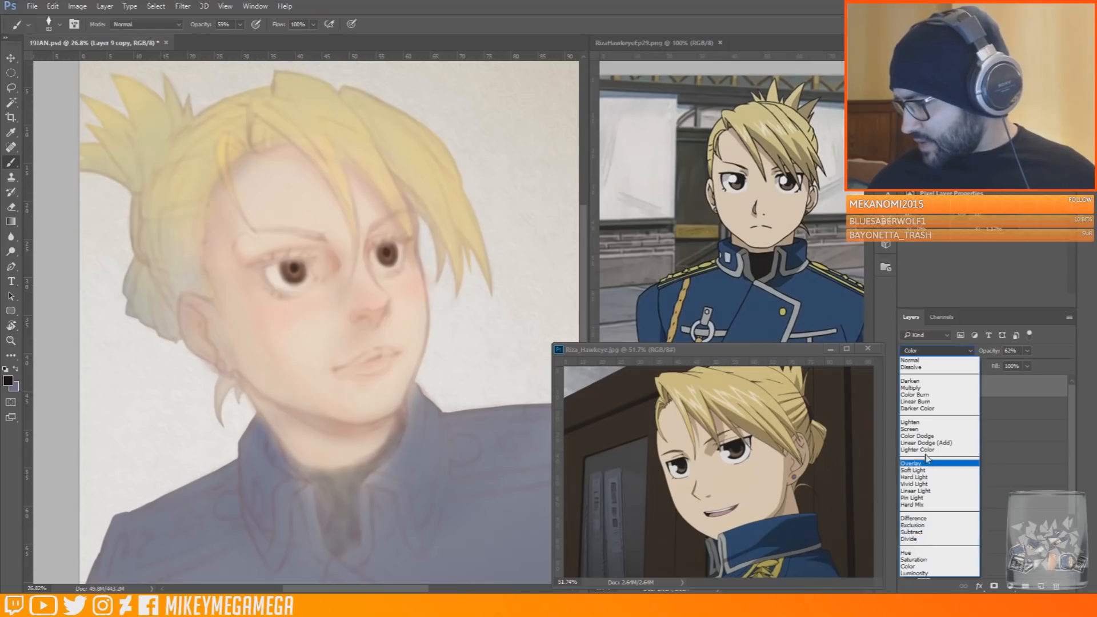
{"action": "left_click", "coordinate": [917, 437]}
{"action": "left_click", "coordinate": [994, 432]}
{"action": "left_click", "coordinate": [1027, 351]}
{"action": "left_click_drag", "start_coordinate": [1028, 365], "coordinate": [1053, 365]}
{"action": "left_click", "coordinate": [972, 387]}
Add a layer above the Layer 9 copy, set the brush opacity to 100% and paint sampled skin tones over the face
{"action": "left_click", "coordinate": [1041, 587]}
{"action": "scroll", "coordinate": [428, 275], "scroll_direction": "up", "scroll_amount": 3}
{"action": "left_click", "coordinate": [284, 163], "text": "alt"}
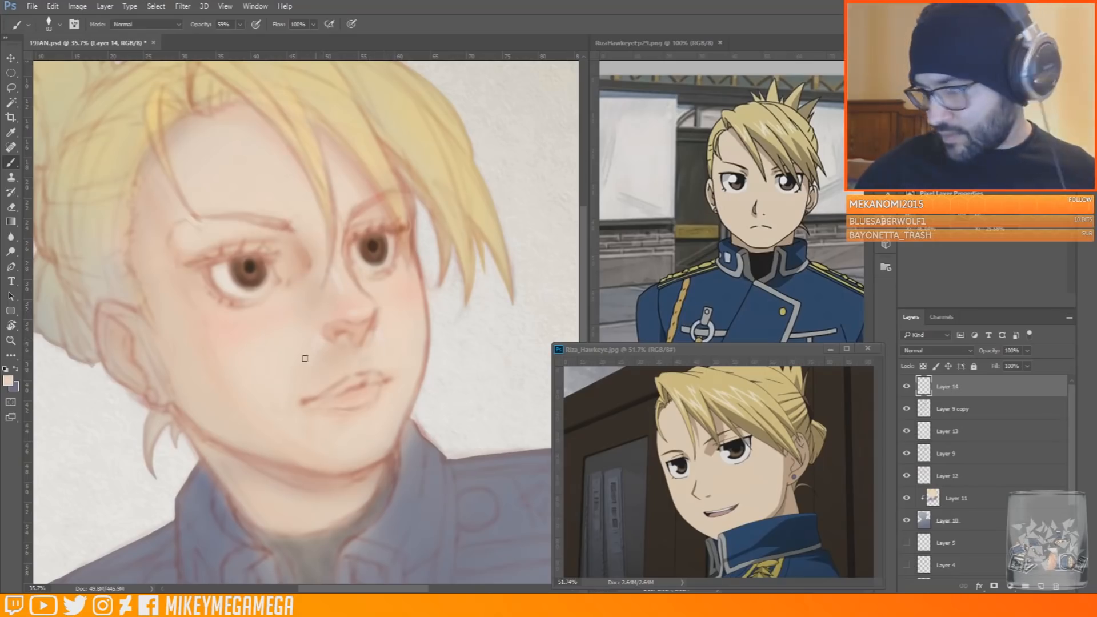
{"action": "left_click_drag", "start_coordinate": [240, 26], "coordinate": [268, 36]}
{"action": "left_click", "coordinate": [344, 337], "text": "alt"}
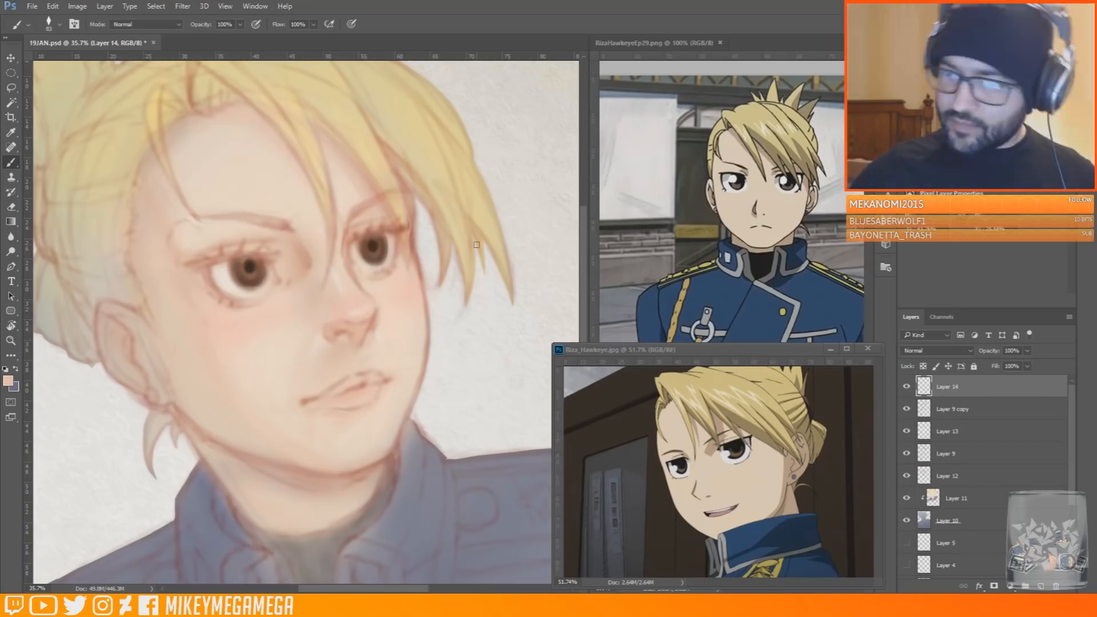
Add another layer in Multiply mode and brush grey shading across the top of the near eye
{"action": "scroll", "coordinate": [346, 287], "scroll_direction": "up", "scroll_amount": 1}
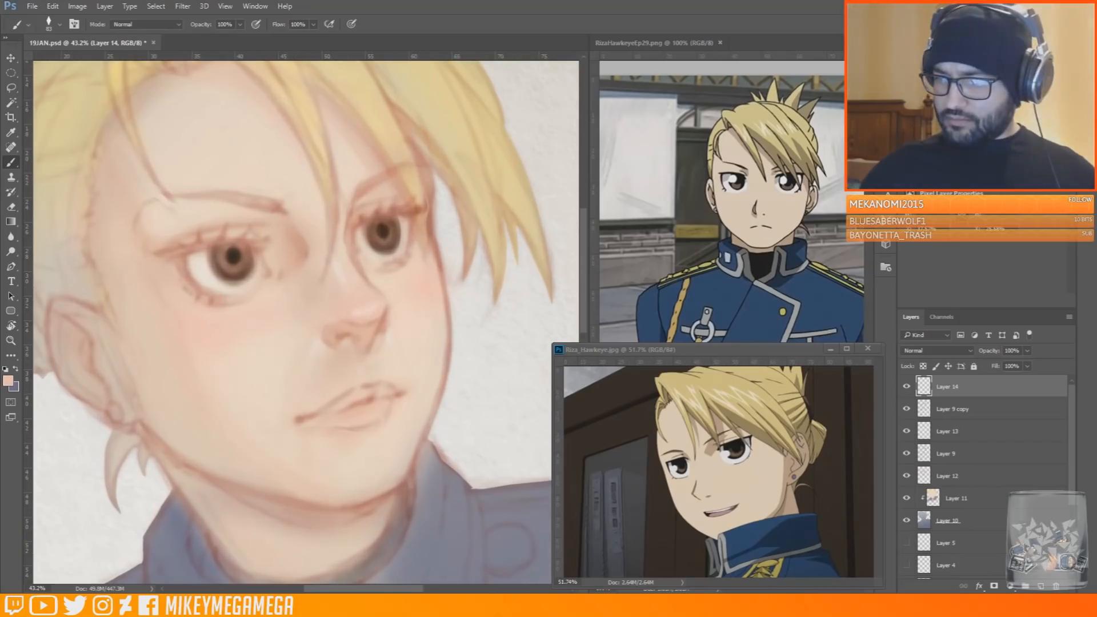
{"action": "left_click", "coordinate": [1041, 587]}
{"action": "left_click", "coordinate": [937, 351]}
{"action": "left_click", "coordinate": [920, 389]}
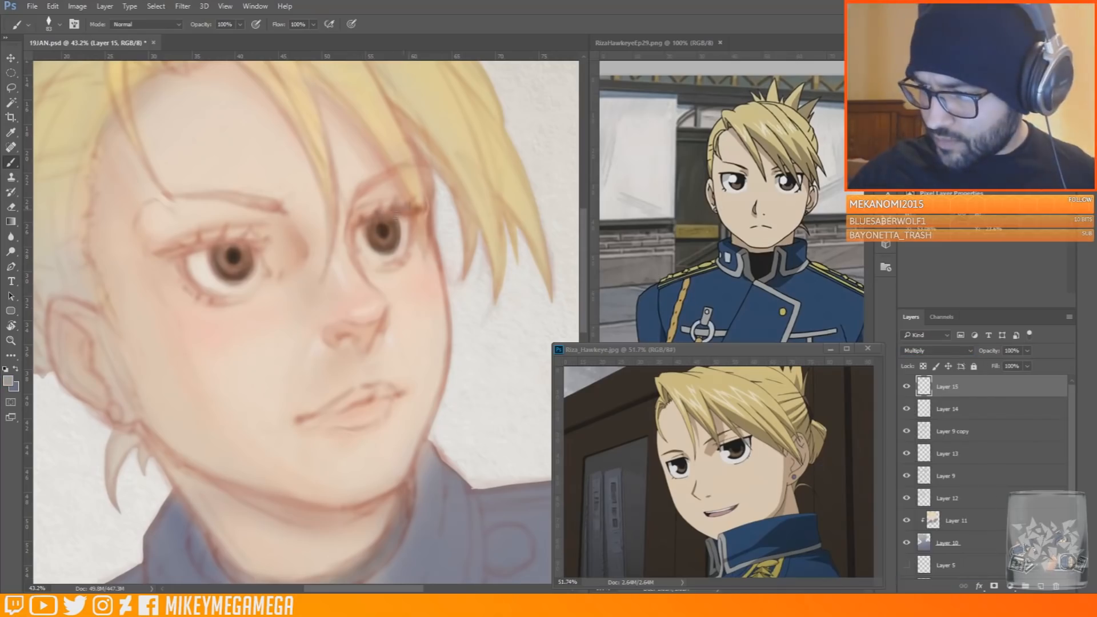
{"action": "mouse_move", "coordinate": [261, 243]}
{"action": "left_mouse_down"}
{"action": "mouse_move", "coordinate": [227, 231]}
{"action": "mouse_move", "coordinate": [179, 271]}
{"action": "left_mouse_up"}
Add a new layer, try a small sampled dark stroke on the near iris's upper edge, and undo it
{"action": "scroll", "coordinate": [180, 264], "scroll_direction": "up", "scroll_amount": 5}
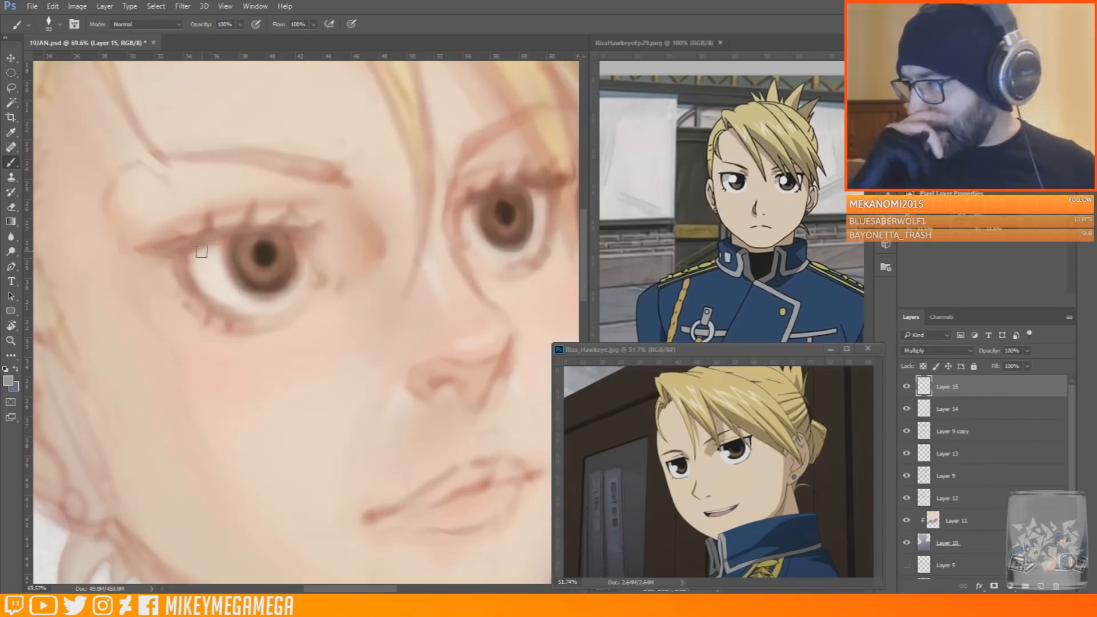
{"action": "left_click", "coordinate": [1041, 586]}
{"action": "left_click", "coordinate": [264, 254], "text": "alt"}
{"action": "right_click", "coordinate": [250, 231]}
{"action": "left_click", "coordinate": [317, 258]}
{"action": "left_click", "coordinate": [243, 238]}
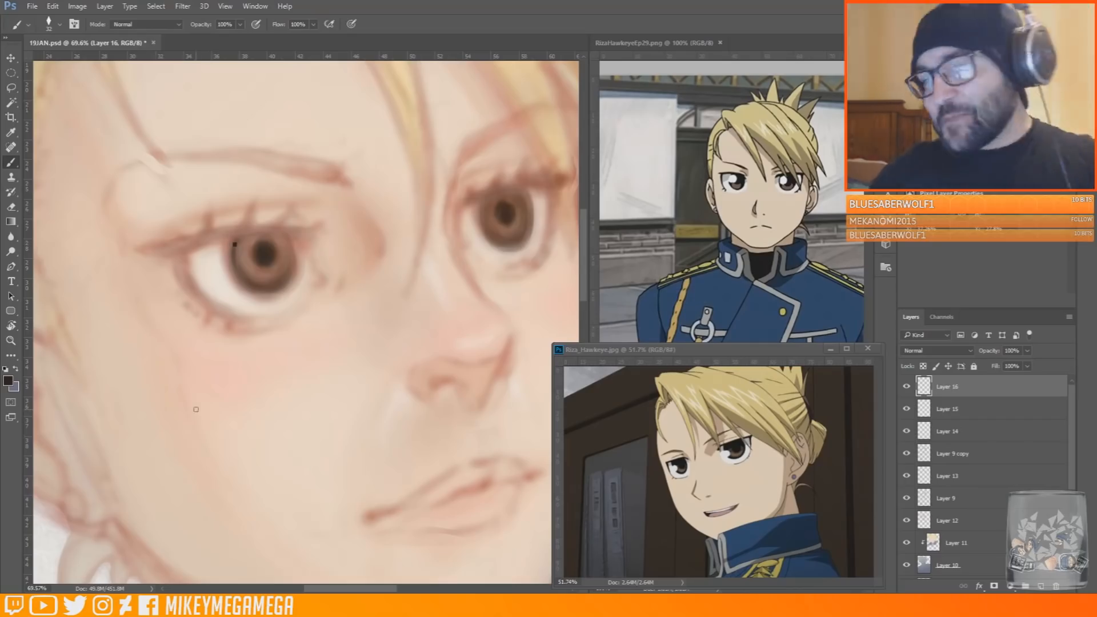
{"action": "key", "text": "ctrl+z"}
Switch to another brush preset, resize it and outline both irises in dark brown on Layer 16
{"action": "left_click", "coordinate": [58, 24]}
{"action": "left_click", "coordinate": [118, 136]}
{"action": "right_click", "coordinate": [373, 318]}
{"action": "left_click", "coordinate": [343, 282]}
{"action": "mouse_move", "coordinate": [242, 245]}
{"action": "left_mouse_down"}
{"action": "mouse_move", "coordinate": [249, 284]}
{"action": "mouse_move", "coordinate": [244, 277]}
{"action": "mouse_move", "coordinate": [295, 258]}
{"action": "left_mouse_up"}
{"action": "mouse_move", "coordinate": [481, 213]}
{"action": "left_mouse_down"}
{"action": "mouse_move", "coordinate": [527, 233]}
{"action": "mouse_move", "coordinate": [532, 199]}
{"action": "left_mouse_up"}
{"action": "left_click_drag", "start_coordinate": [507, 245], "coordinate": [532, 200]}
Repaint the inside of both irises with a reddish brown
{"action": "left_click", "coordinate": [250, 267], "text": "alt"}
{"action": "mouse_move", "coordinate": [269, 277]}
{"action": "left_mouse_down"}
{"action": "mouse_move", "coordinate": [254, 264]}
{"action": "mouse_move", "coordinate": [287, 264]}
{"action": "mouse_move", "coordinate": [283, 239]}
{"action": "left_mouse_up"}
{"action": "left_click_drag", "start_coordinate": [492, 218], "coordinate": [519, 231]}
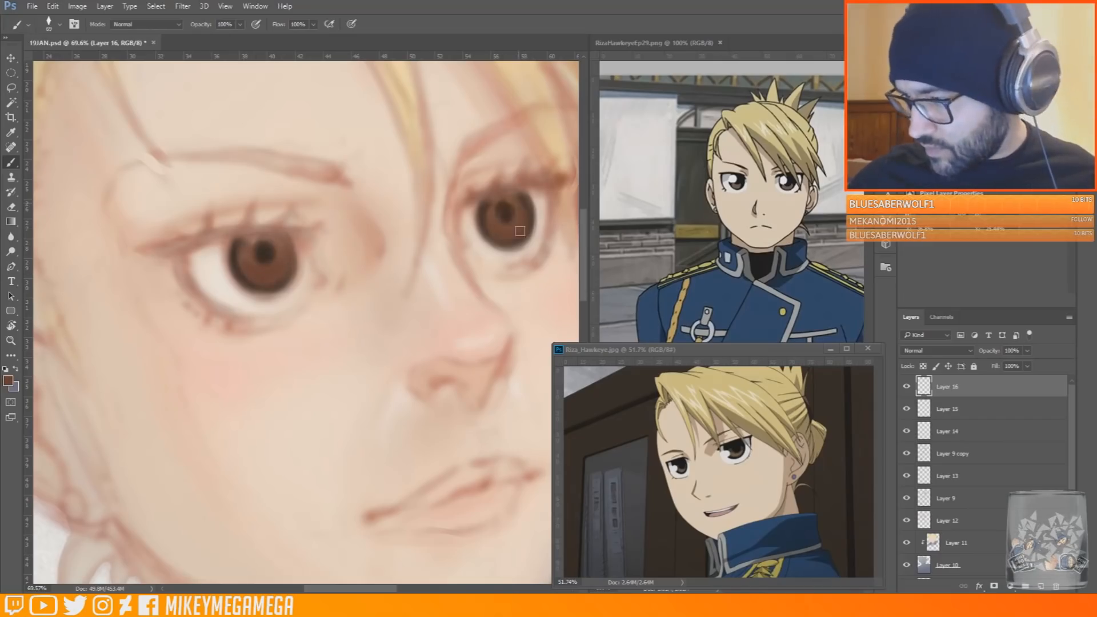
Vary the brush size and brush lighter golden-brown tones around the pupil and lower part of the near iris
{"action": "right_click", "coordinate": [263, 275]}
{"action": "left_click", "coordinate": [273, 258]}
{"action": "right_click", "coordinate": [273, 257]}
{"action": "right_click", "coordinate": [286, 267]}
{"action": "left_click", "coordinate": [278, 283]}
{"action": "right_click", "coordinate": [295, 248]}
{"action": "left_click_drag", "start_coordinate": [364, 276], "coordinate": [340, 302]}
{"action": "left_click", "coordinate": [281, 284]}
{"action": "right_click", "coordinate": [270, 273]}
{"action": "left_click", "coordinate": [271, 274]}
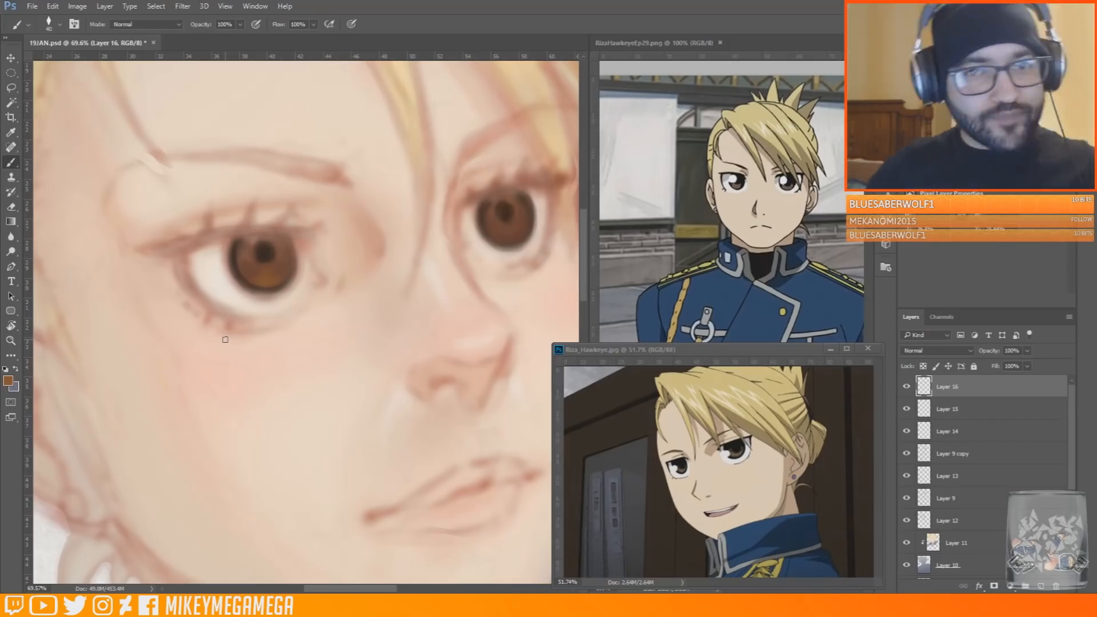
Draw lasso selections around both irises
{"action": "mouse_move", "coordinate": [225, 340]}
{"action": "left_mouse_down"}
{"action": "mouse_move", "coordinate": [69, 274]}
{"action": "mouse_move", "coordinate": [198, 207]}
{"action": "left_mouse_up"}
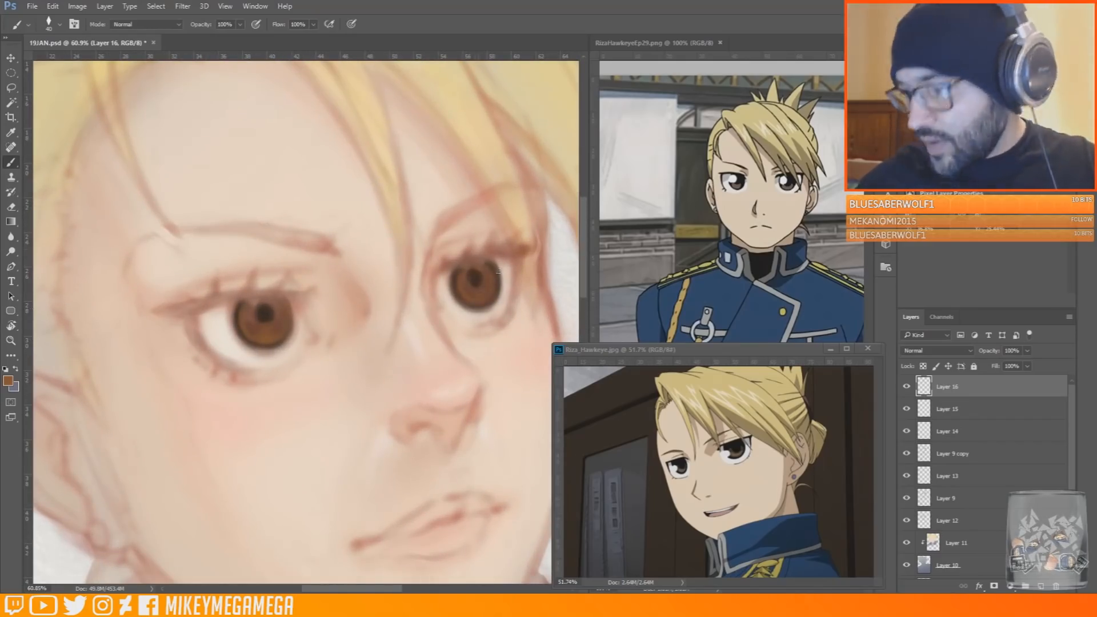
{"action": "key", "text": "l"}
{"action": "mouse_move", "coordinate": [240, 301]}
{"action": "left_mouse_down"}
{"action": "mouse_move", "coordinate": [251, 347]}
{"action": "mouse_move", "coordinate": [288, 320]}
{"action": "mouse_move", "coordinate": [240, 302]}
{"action": "left_mouse_up"}
{"action": "left_click_drag", "start_coordinate": [477, 261], "coordinate": [496, 270]}
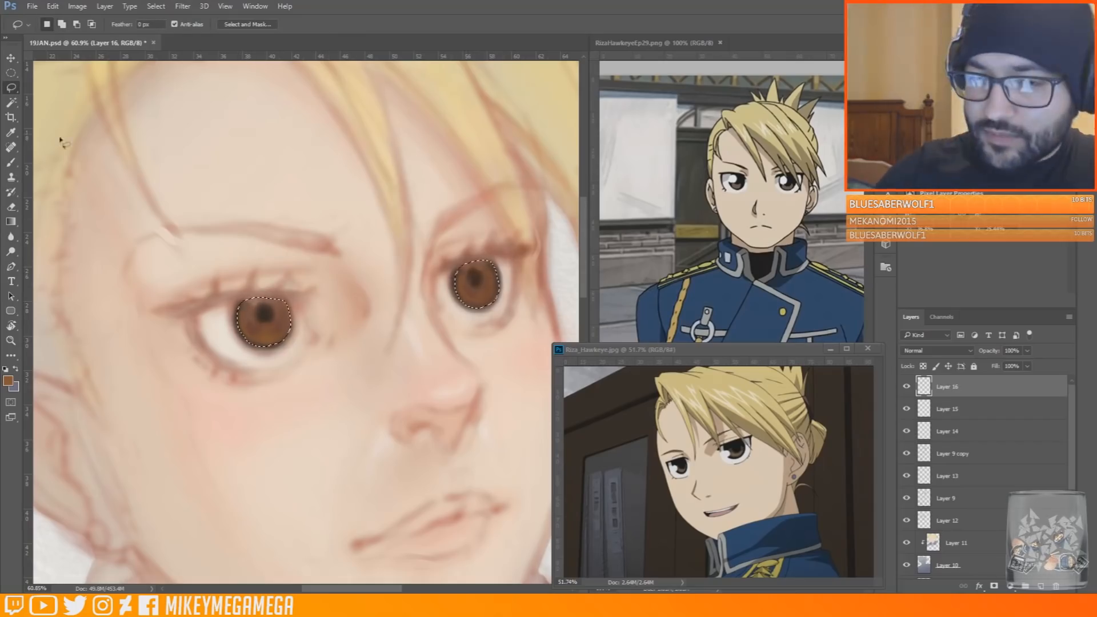
Enlarge the brush and paint warm brown across both selected irises, covering the pupils
{"action": "key", "text": "b"}
{"action": "right_click", "coordinate": [289, 240]}
{"action": "left_click", "coordinate": [331, 316]}
{"action": "mouse_move", "coordinate": [252, 323]}
{"action": "left_mouse_down"}
{"action": "mouse_move", "coordinate": [286, 323]}
{"action": "mouse_move", "coordinate": [257, 335]}
{"action": "left_mouse_up"}
{"action": "left_click_drag", "start_coordinate": [466, 286], "coordinate": [489, 297]}
{"action": "left_click_drag", "start_coordinate": [237, 318], "coordinate": [282, 312]}
{"action": "left_click_drag", "start_coordinate": [493, 270], "coordinate": [472, 277]}
Blend a darker red-brown into the upper part of both selected irises with a resized brush
{"action": "left_click", "coordinate": [266, 322], "text": "alt"}
{"action": "left_click_drag", "start_coordinate": [271, 309], "coordinate": [251, 333]}
{"action": "left_click_drag", "start_coordinate": [459, 273], "coordinate": [496, 270]}
{"action": "mouse_move", "coordinate": [285, 307]}
{"action": "left_mouse_down"}
{"action": "mouse_move", "coordinate": [240, 311]}
{"action": "mouse_move", "coordinate": [251, 334]}
{"action": "mouse_move", "coordinate": [280, 332]}
{"action": "left_mouse_up"}
{"action": "right_click", "coordinate": [275, 297]}
{"action": "left_click", "coordinate": [320, 321]}
{"action": "left_click", "coordinate": [245, 311], "text": "alt"}
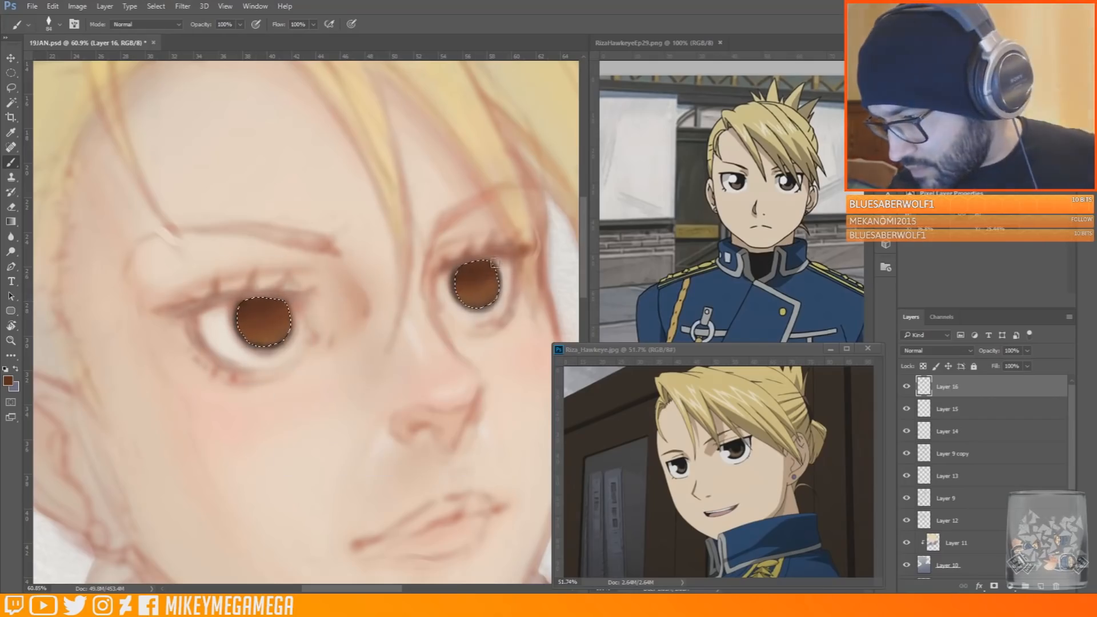
Pick a new brown for the lower part of both irises and shade their upper edges with a sampled near-black
{"action": "left_click", "coordinate": [8, 382]}
{"action": "left_click", "coordinate": [765, 379]}
{"action": "left_click", "coordinate": [927, 336]}
{"action": "left_click_drag", "start_coordinate": [248, 331], "coordinate": [282, 330]}
{"action": "mouse_move", "coordinate": [465, 294]}
{"action": "left_mouse_down"}
{"action": "mouse_move", "coordinate": [493, 293]}
{"action": "mouse_move", "coordinate": [472, 301]}
{"action": "left_mouse_up"}
{"action": "left_click", "coordinate": [266, 299], "text": "alt"}
{"action": "mouse_move", "coordinate": [242, 306]}
{"action": "left_mouse_down"}
{"action": "mouse_move", "coordinate": [290, 312]}
{"action": "mouse_move", "coordinate": [238, 324]}
{"action": "left_mouse_up"}
{"action": "left_click_drag", "start_coordinate": [492, 267], "coordinate": [457, 287]}
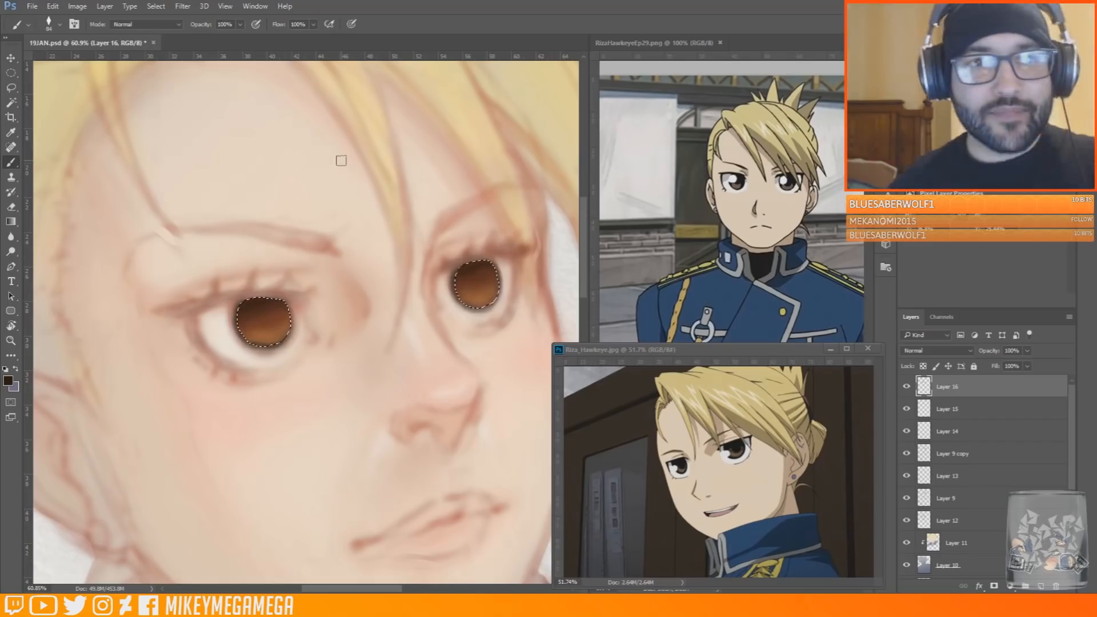
Clear the iris selection, reduce the brush size and outline both irises with sampled dark brown
{"action": "left_click", "coordinate": [294, 273], "text": "alt"}
{"action": "key", "text": "m"}
{"action": "left_click", "coordinate": [289, 218]}
{"action": "key", "text": "b"}
{"action": "left_click", "coordinate": [256, 297], "text": "alt"}
{"action": "right_click", "coordinate": [256, 298]}
{"action": "left_click", "coordinate": [332, 327]}
{"action": "left_click", "coordinate": [242, 306]}
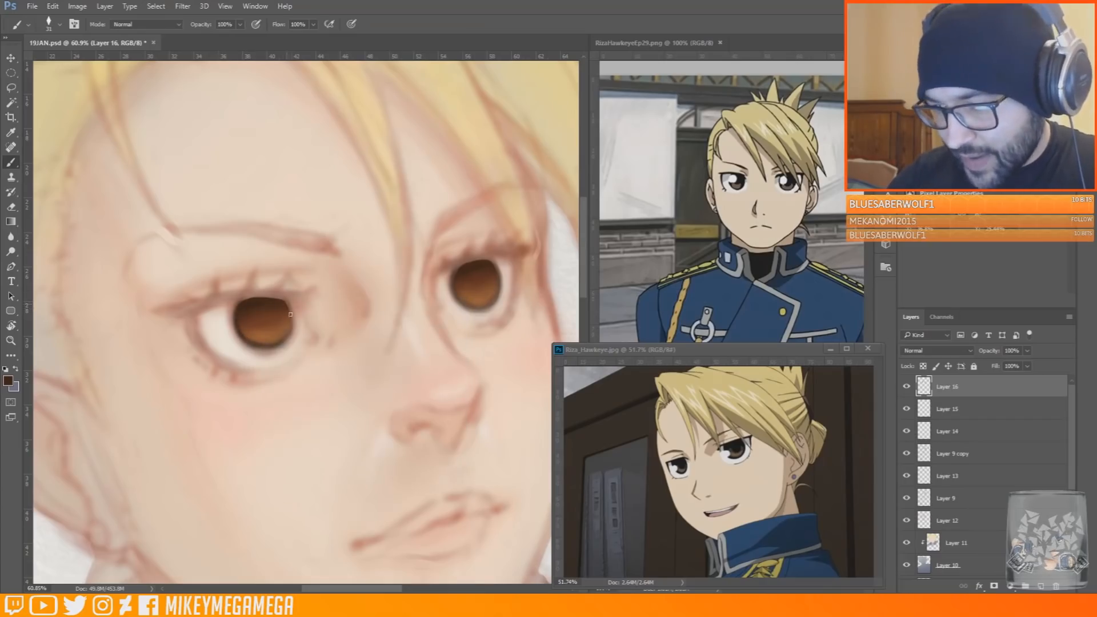
{"action": "mouse_move", "coordinate": [461, 303]}
{"action": "left_mouse_down"}
{"action": "mouse_move", "coordinate": [500, 290]}
{"action": "mouse_move", "coordinate": [499, 300]}
{"action": "mouse_move", "coordinate": [500, 267]}
{"action": "left_mouse_up"}
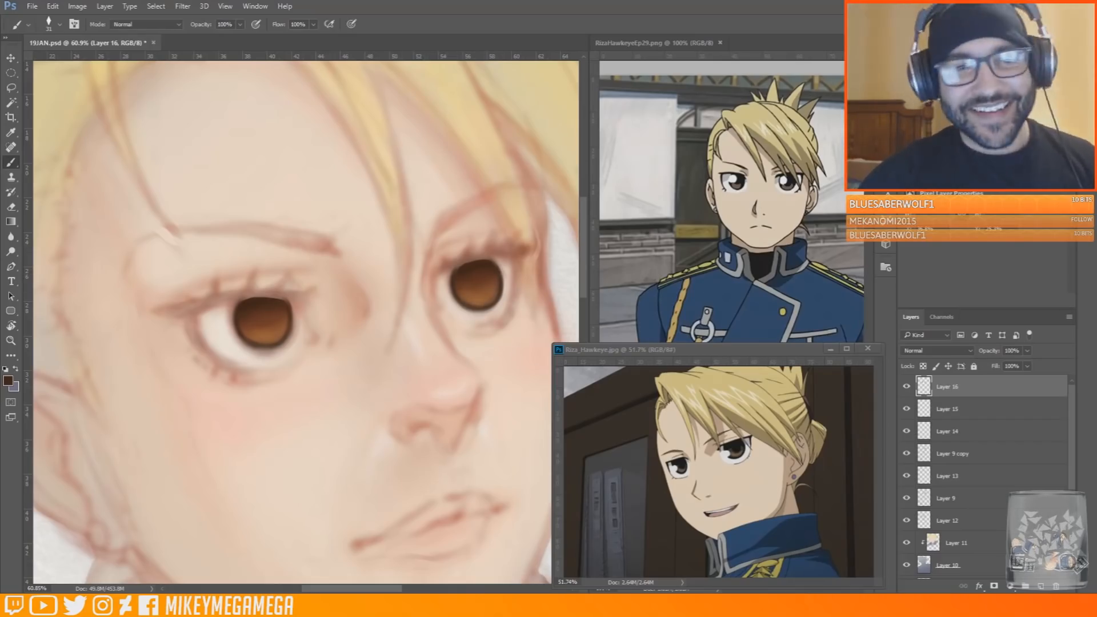
Enlarge the brush and shade the whites of both eyes with sampled skin and off-white tones
{"action": "left_click", "coordinate": [232, 364], "text": "alt"}
{"action": "right_click", "coordinate": [273, 346]}
{"action": "double_click", "coordinate": [298, 430]}
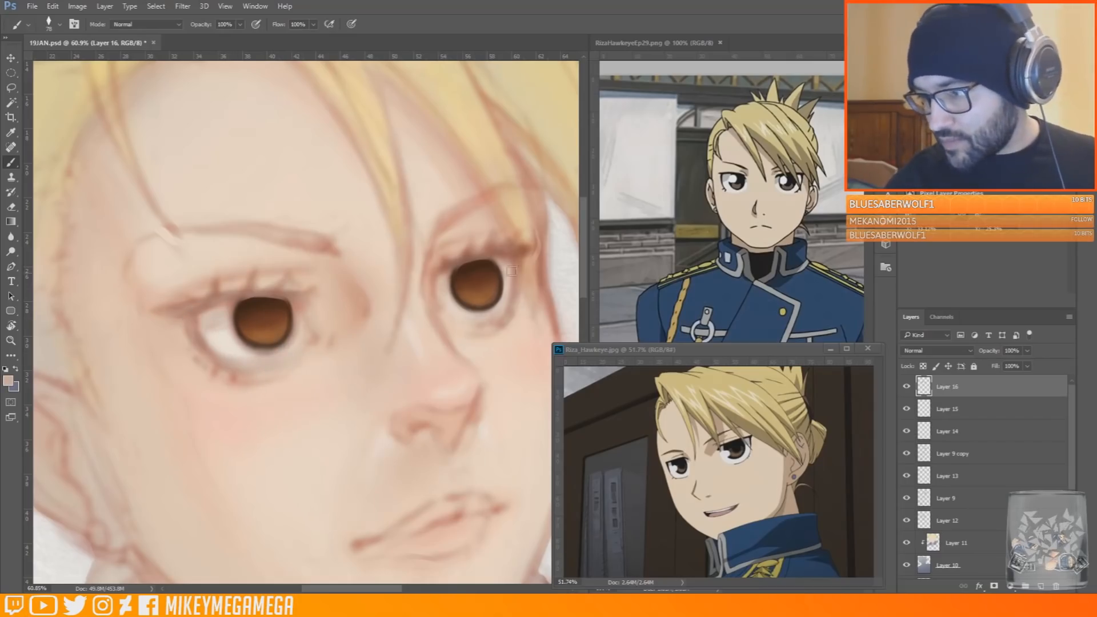
{"action": "left_click", "coordinate": [214, 332], "text": "alt"}
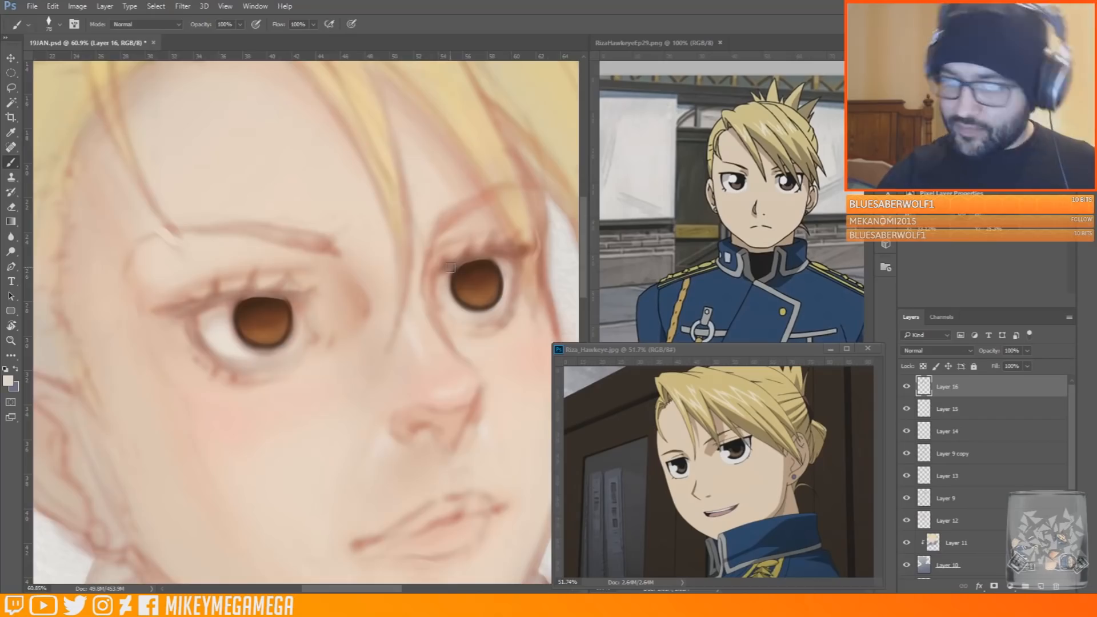
Stamp all visible layers onto a new layer, lasso the near eye, enlarge it with Free Transform and deselect
{"action": "scroll", "coordinate": [451, 268], "scroll_direction": "down", "scroll_amount": 6}
{"action": "scroll", "coordinate": [422, 249], "scroll_direction": "up", "scroll_amount": 3}
{"action": "scroll", "coordinate": [421, 249], "scroll_direction": "down", "scroll_amount": 2}
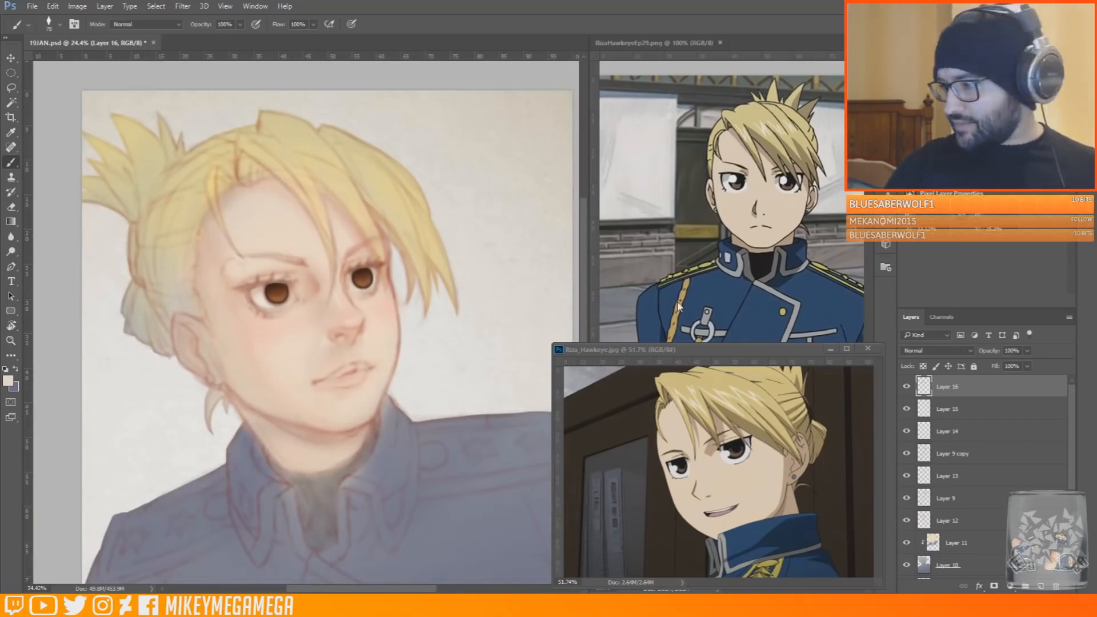
{"action": "key", "text": "ctrl+alt+shift+e"}
{"action": "left_click", "coordinate": [11, 88]}
{"action": "mouse_move", "coordinate": [309, 301]}
{"action": "left_mouse_down"}
{"action": "mouse_move", "coordinate": [231, 285]}
{"action": "mouse_move", "coordinate": [310, 303]}
{"action": "left_mouse_up"}
{"action": "key", "text": "ctrl+t"}
{"action": "left_click_drag", "start_coordinate": [314, 265], "coordinate": [321, 259]}
{"action": "left_click_drag", "start_coordinate": [306, 312], "coordinate": [298, 321]}
{"action": "left_click", "coordinate": [11, 74]}
{"action": "left_click", "coordinate": [495, 226]}
{"action": "key", "text": "ctrl+d"}
Lasso the far eye, scale it to 117.80% width and 113.66% height, reposition it and deselect
{"action": "left_click", "coordinate": [11, 87]}
{"action": "left_click_drag", "start_coordinate": [357, 298], "coordinate": [397, 311]}
{"action": "left_click", "coordinate": [52, 6]}
{"action": "left_click", "coordinate": [137, 241]}
{"action": "left_click_drag", "start_coordinate": [374, 286], "coordinate": [373, 287]}
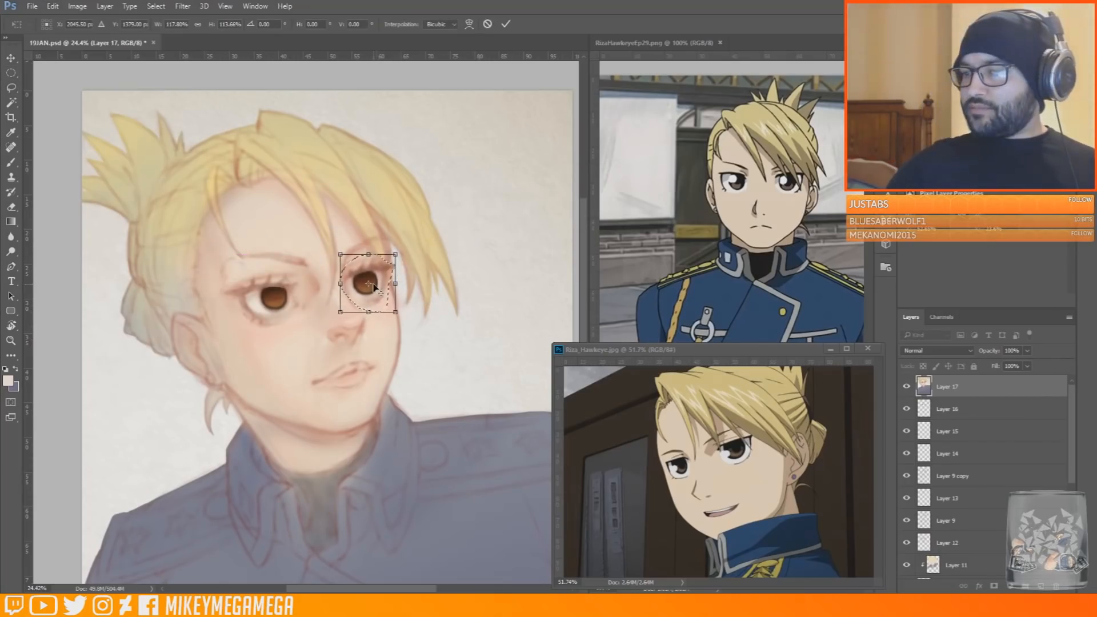
{"action": "key", "text": "Return"}
{"action": "left_click_drag", "start_coordinate": [226, 283], "coordinate": [303, 304]}
{"action": "left_click", "coordinate": [11, 73]}
{"action": "key", "text": "ctrl+d"}
Paint sampled salmon, grey-brown and peach tones around the lids of both eyes on Layer 17
{"action": "scroll", "coordinate": [327, 255], "scroll_direction": "up", "scroll_amount": 8}
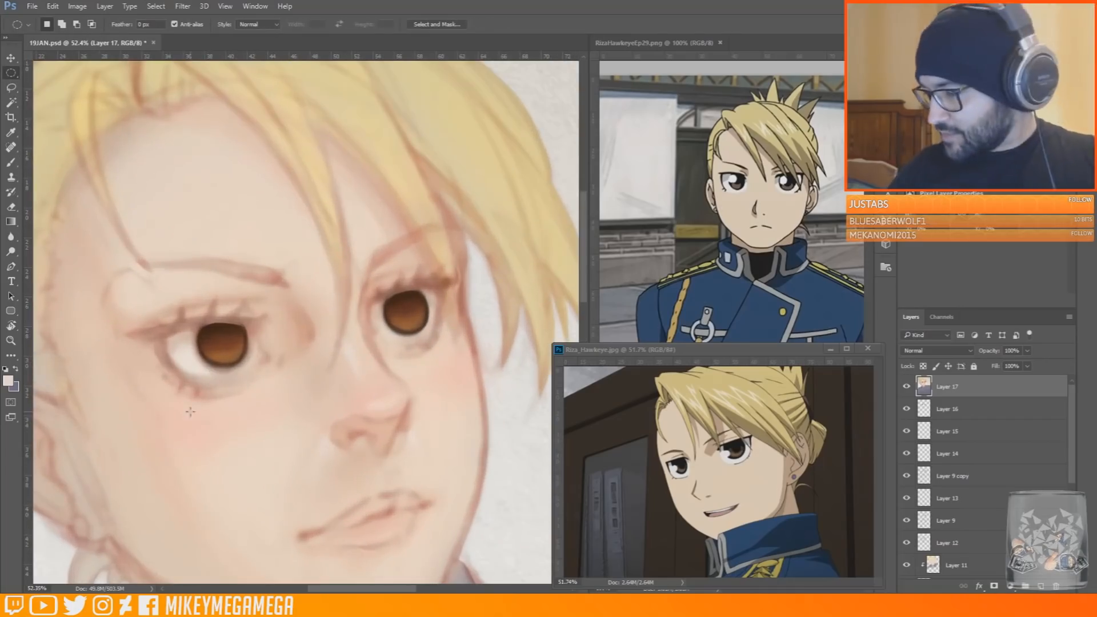
{"action": "left_click", "coordinate": [12, 162]}
{"action": "left_click", "coordinate": [223, 394], "text": "alt"}
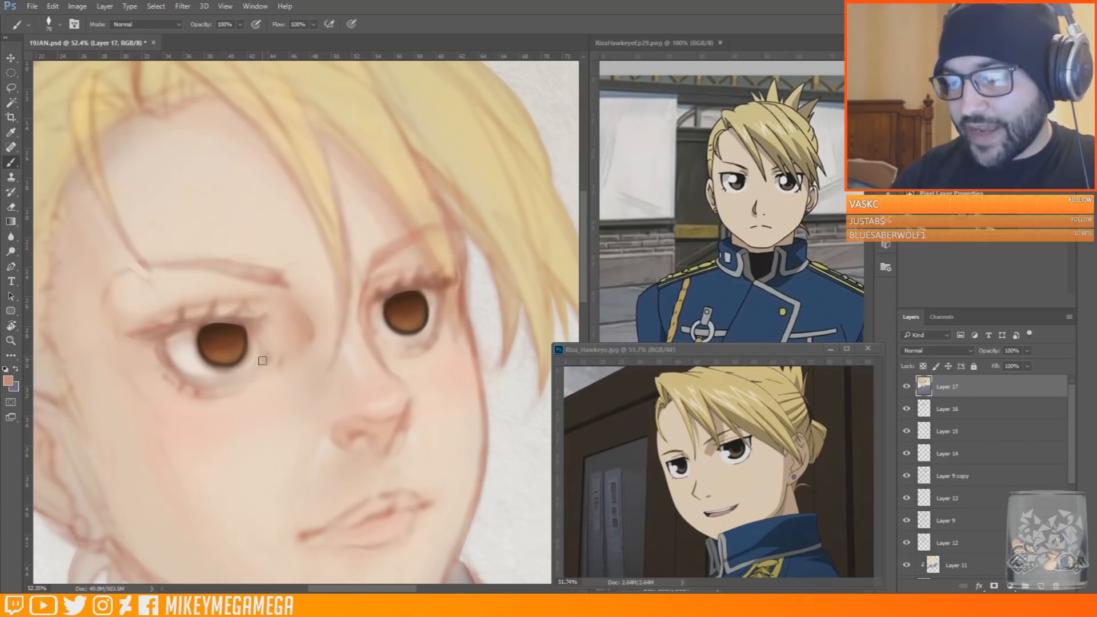
{"action": "right_click", "coordinate": [387, 338]}
{"action": "left_click_drag", "start_coordinate": [426, 360], "coordinate": [419, 360]}
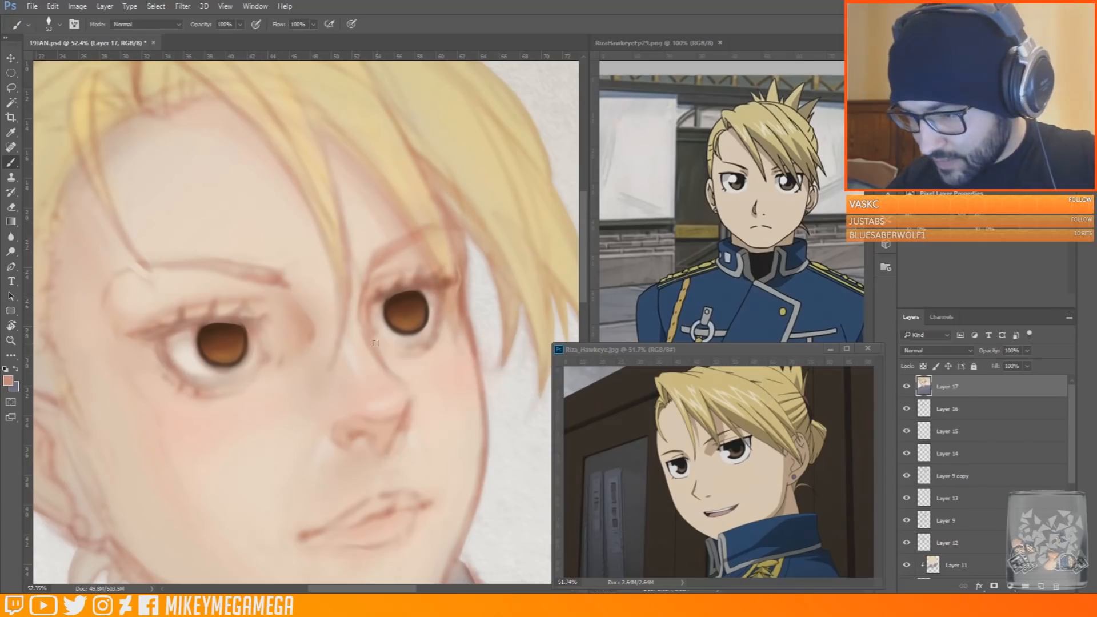
{"action": "left_click", "coordinate": [227, 377], "text": "alt"}
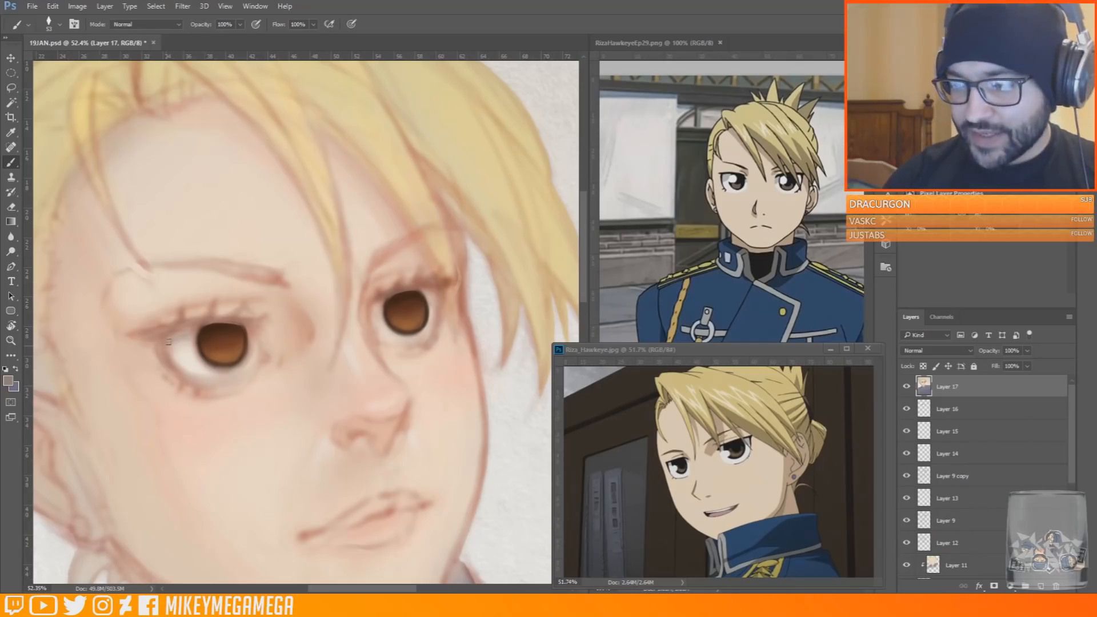
{"action": "left_click", "coordinate": [277, 290], "text": "alt"}
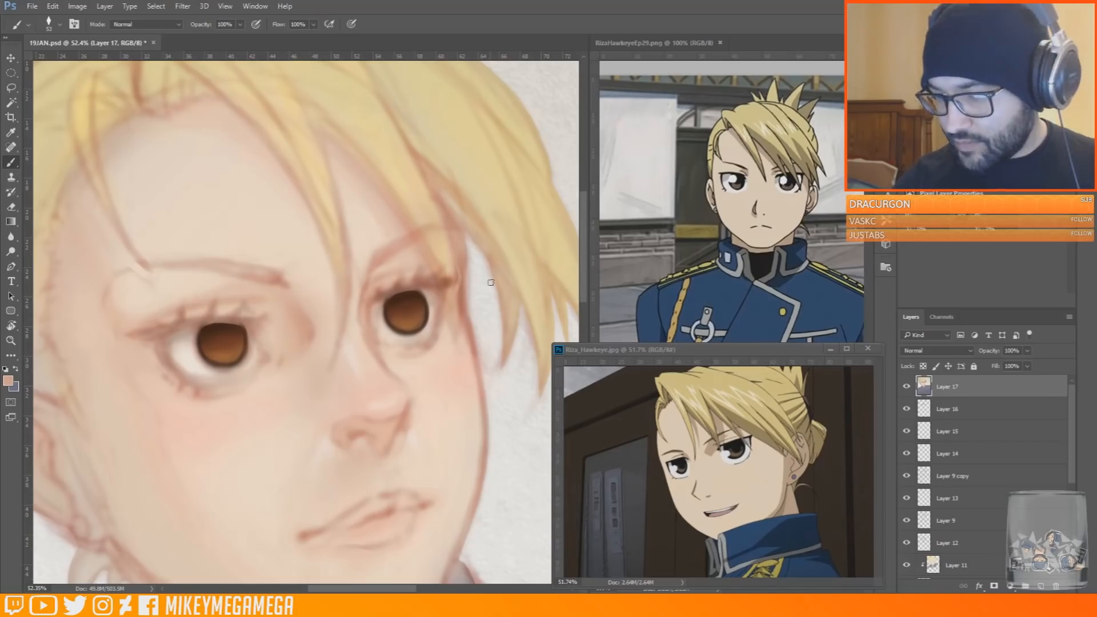
Shrink the brush and paint light pink skin tone along the near eye's upper lid and inner corner
{"action": "right_click", "coordinate": [461, 365]}
{"action": "left_click_drag", "start_coordinate": [510, 342], "coordinate": [500, 341]}
{"action": "scroll", "coordinate": [380, 325], "scroll_direction": "up", "scroll_amount": 2}
{"action": "left_click", "coordinate": [161, 291], "text": "alt"}
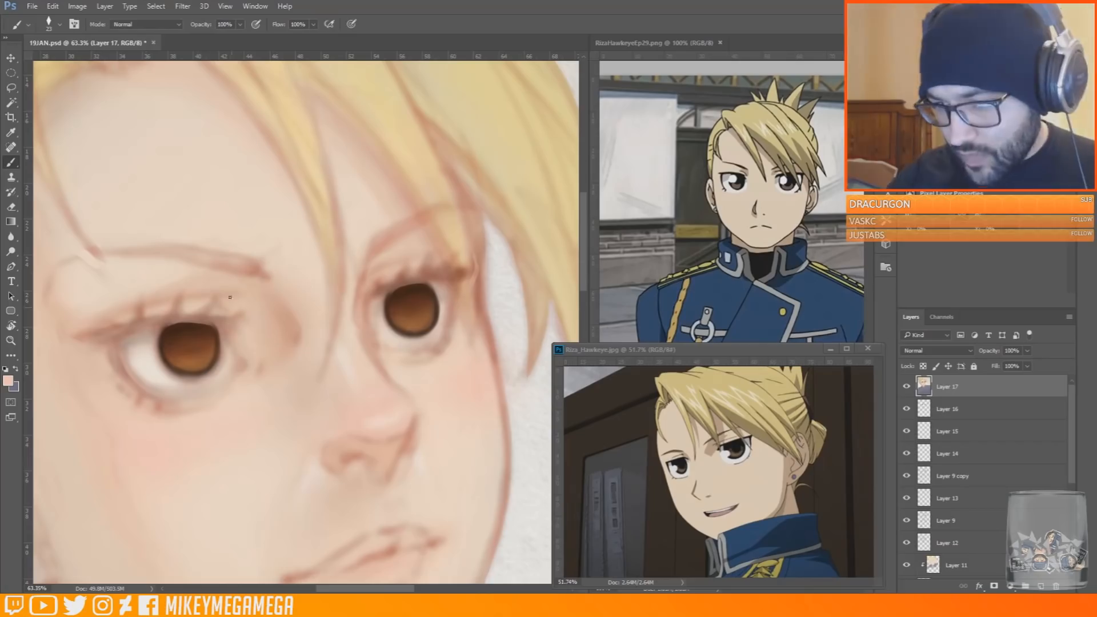
{"action": "left_click_drag", "start_coordinate": [224, 329], "coordinate": [237, 367]}
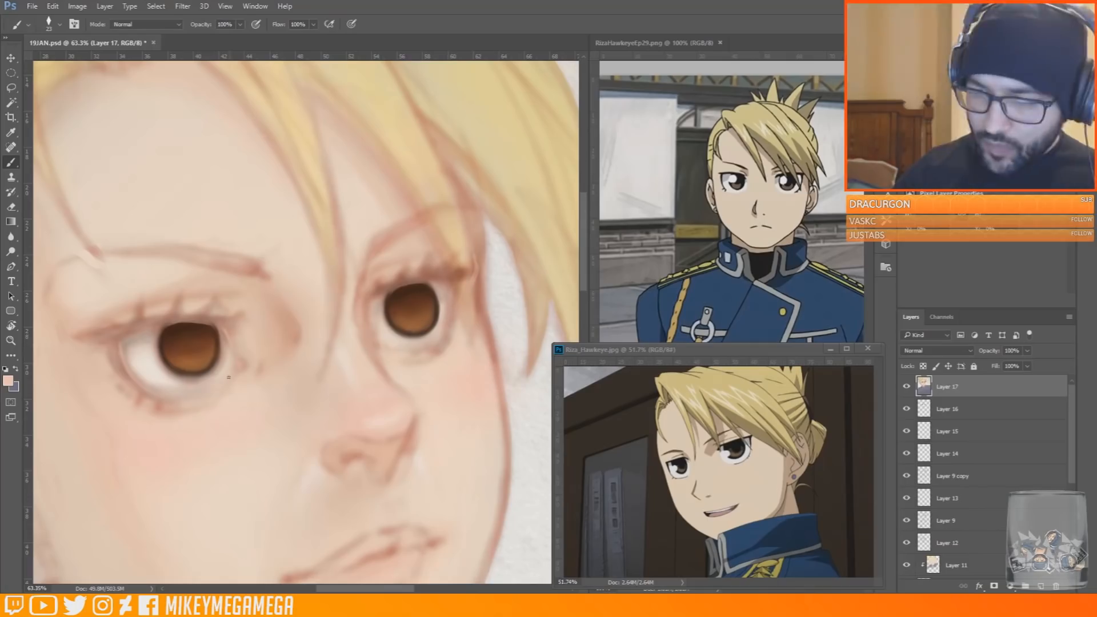
Refine the lower lids and eye whites with sampled reddish and pale tones, varying the brush size
{"action": "left_click", "coordinate": [260, 270], "text": "alt"}
{"action": "right_click", "coordinate": [131, 360]}
{"action": "key", "text": "["}
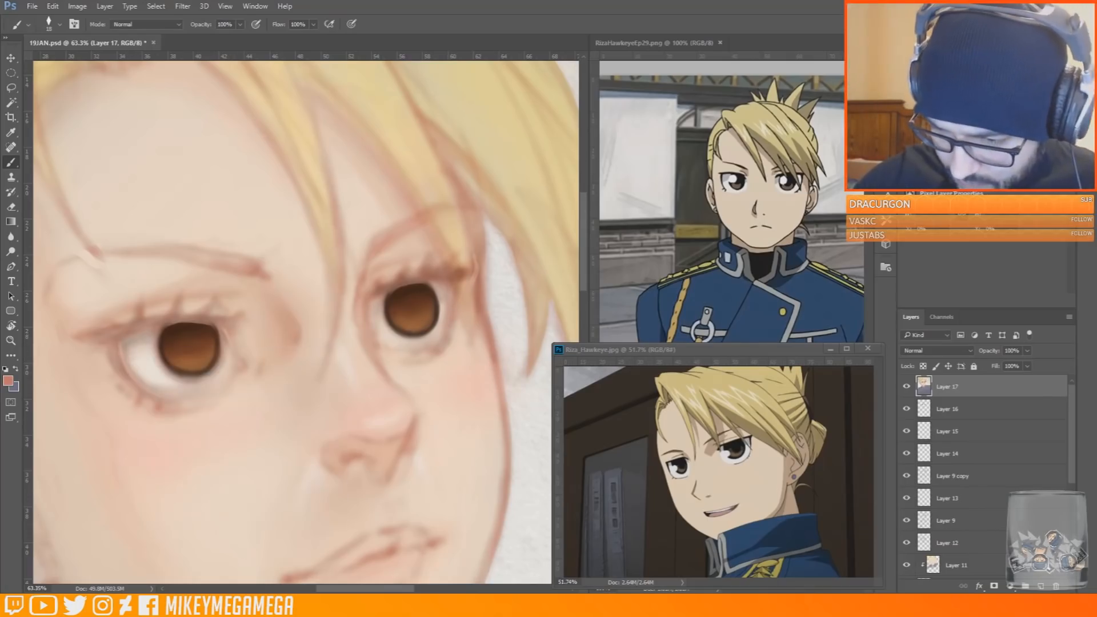
{"action": "left_click", "coordinate": [377, 329], "text": "alt"}
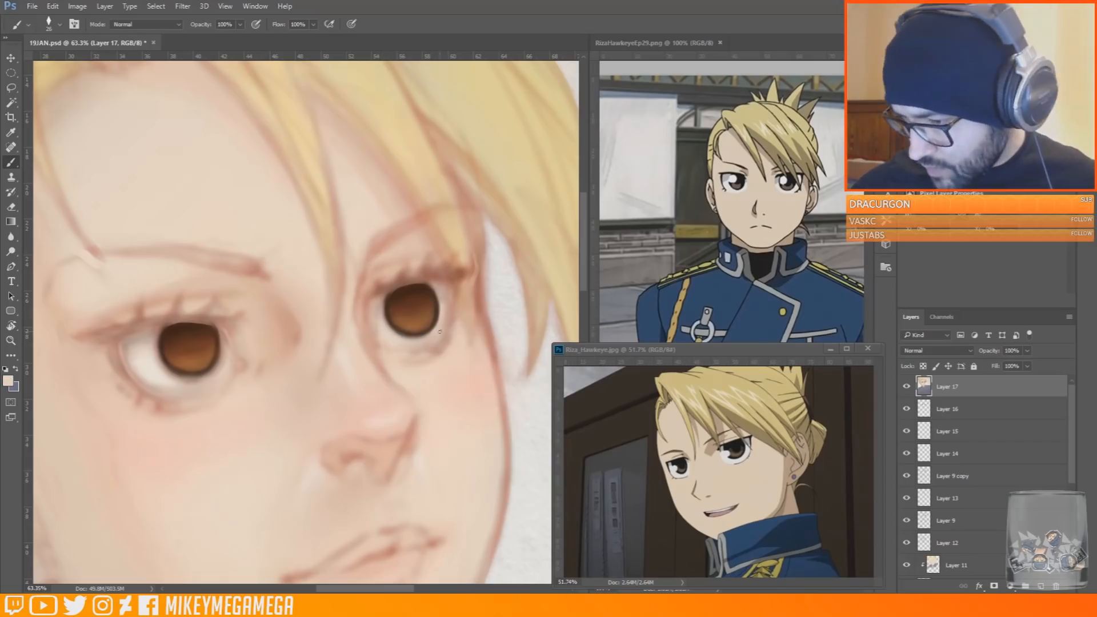
{"action": "right_click", "coordinate": [153, 387]}
{"action": "left_click", "coordinate": [165, 381]}
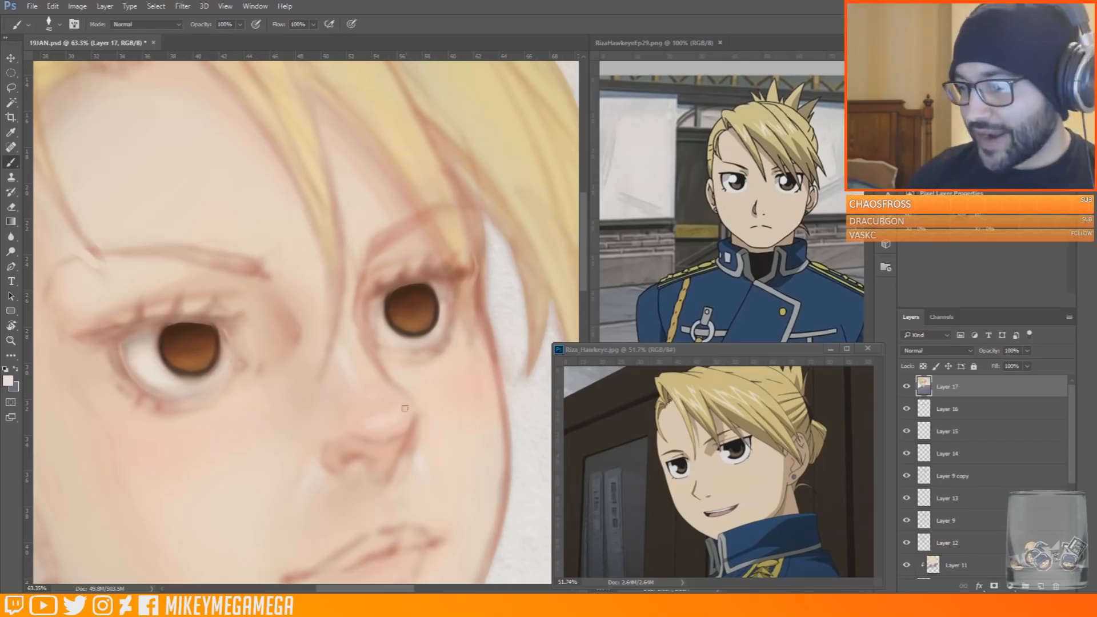
Sample dark brown from the near iris, shrink the brush and paint new pupils in the irises
{"action": "left_click", "coordinate": [190, 375], "text": "alt"}
{"action": "key", "text": "bracketleft"}
{"action": "key", "text": "bracketleft"}
{"action": "key", "text": "bracketleft"}
{"action": "key", "text": "bracketleft"}
{"action": "key", "text": "bracketleft"}
{"action": "left_click_drag", "start_coordinate": [181, 375], "coordinate": [197, 377]}
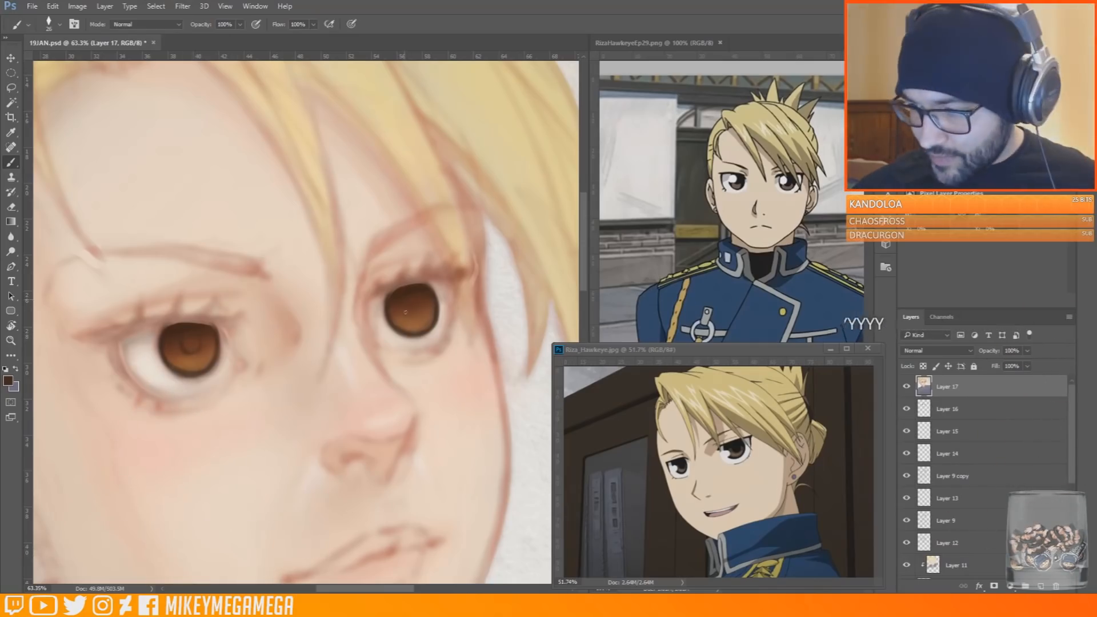
Sample a dark reddish brown from the near iris and line the inner corner of the near eye
{"action": "left_click_drag", "start_coordinate": [174, 271], "coordinate": [96, 275]}
{"action": "left_click_drag", "start_coordinate": [144, 336], "coordinate": [240, 354]}
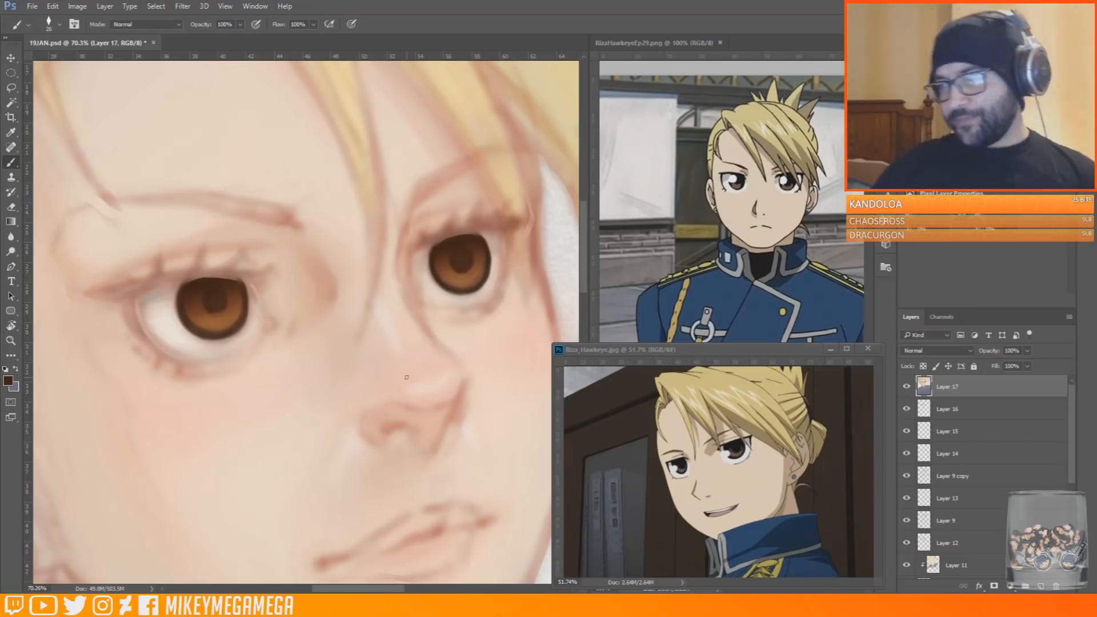
{"action": "left_click", "coordinate": [244, 295], "text": "alt"}
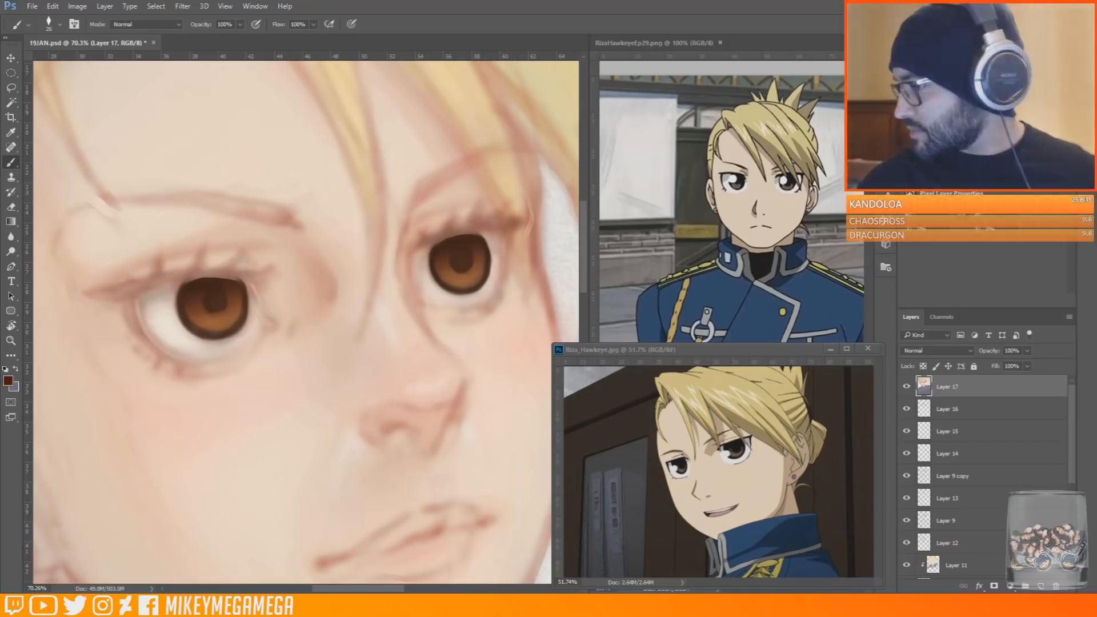
{"action": "left_click_drag", "start_coordinate": [266, 310], "coordinate": [274, 330]}
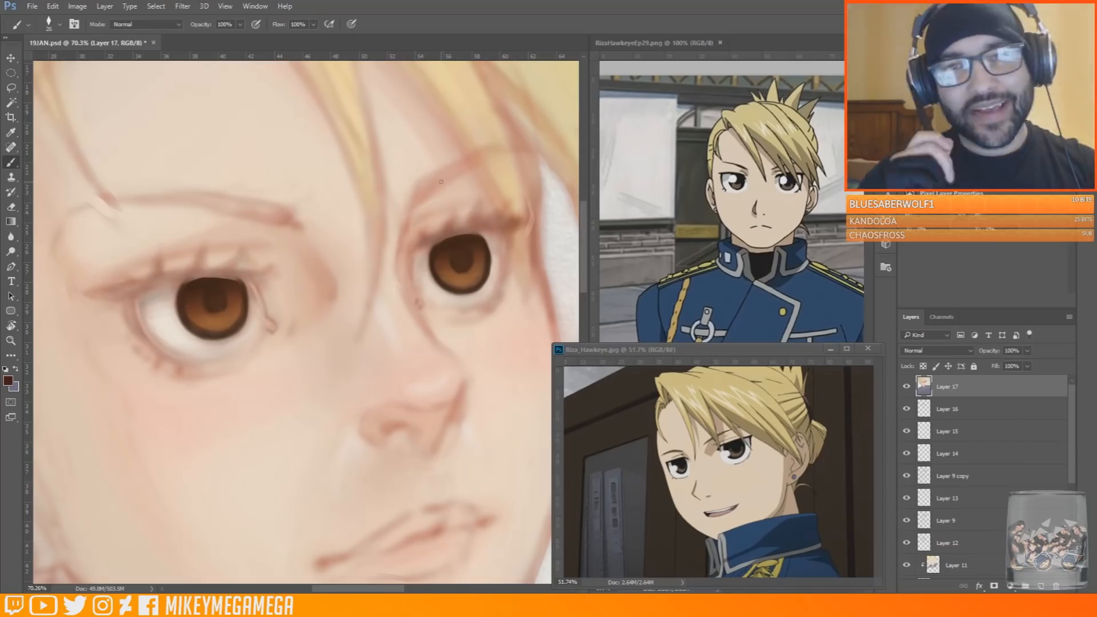
Line the near eye's outer edge and upper lid in dark reddish brown, extending the lash line past the outer corner
{"action": "mouse_move", "coordinate": [132, 305]}
{"action": "left_mouse_down"}
{"action": "mouse_move", "coordinate": [162, 355]}
{"action": "mouse_move", "coordinate": [118, 301]}
{"action": "mouse_move", "coordinate": [152, 349]}
{"action": "mouse_move", "coordinate": [218, 364]}
{"action": "left_mouse_up"}
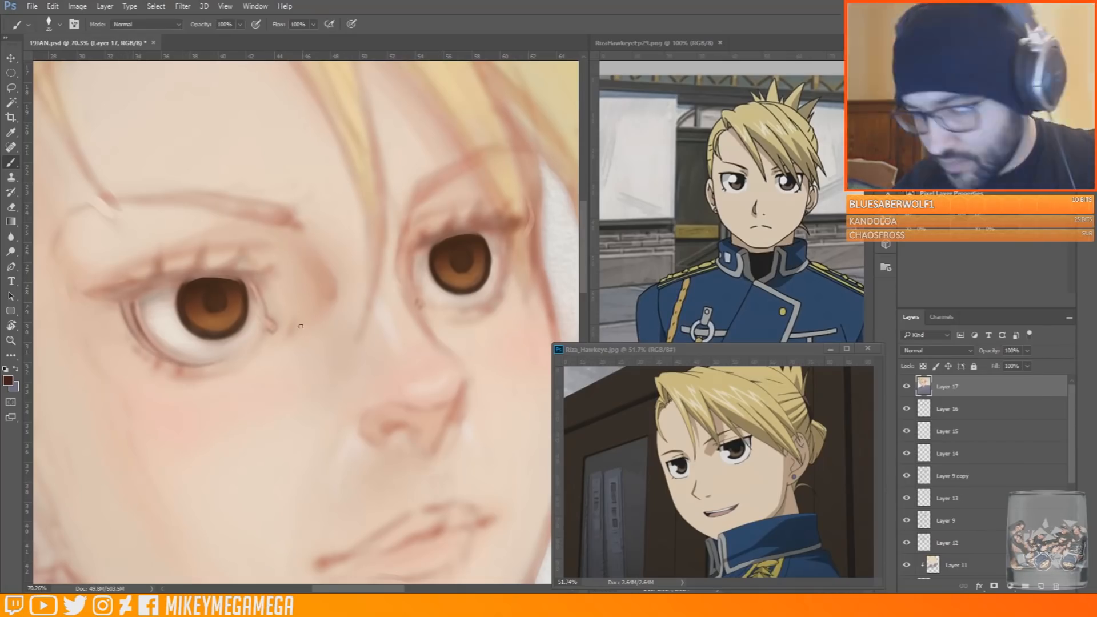
{"action": "mouse_move", "coordinate": [128, 301]}
{"action": "left_mouse_down"}
{"action": "mouse_move", "coordinate": [169, 285]}
{"action": "mouse_move", "coordinate": [269, 274]}
{"action": "left_mouse_up"}
{"action": "scroll", "coordinate": [188, 329], "scroll_direction": "down", "scroll_amount": 3}
{"action": "scroll", "coordinate": [233, 195], "scroll_direction": "up", "scroll_amount": 1}
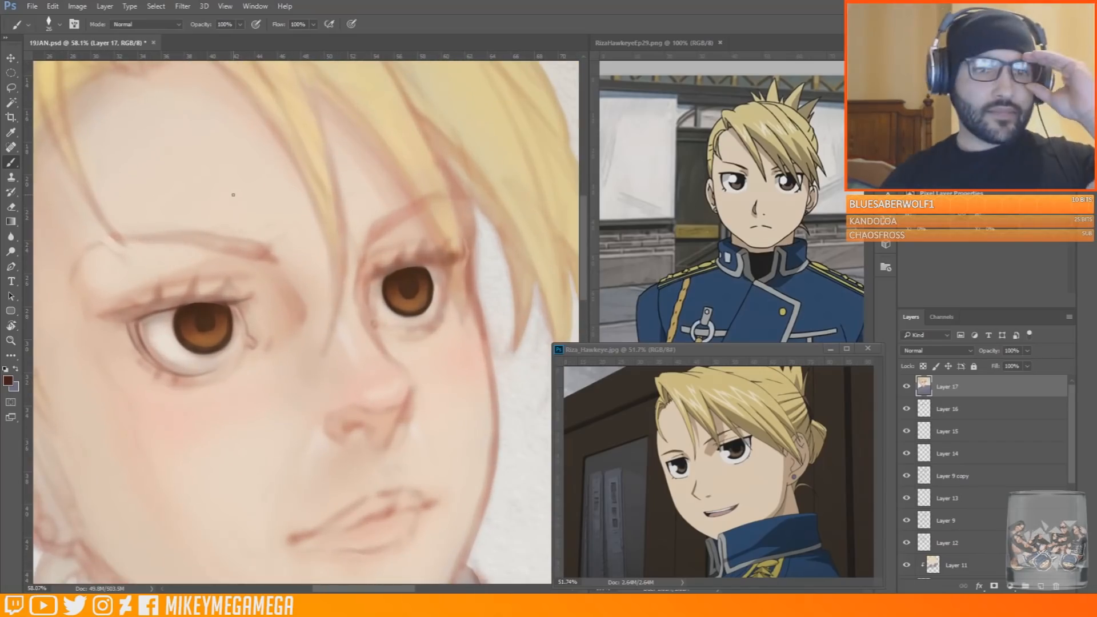
{"action": "left_click_drag", "start_coordinate": [97, 318], "coordinate": [239, 294]}
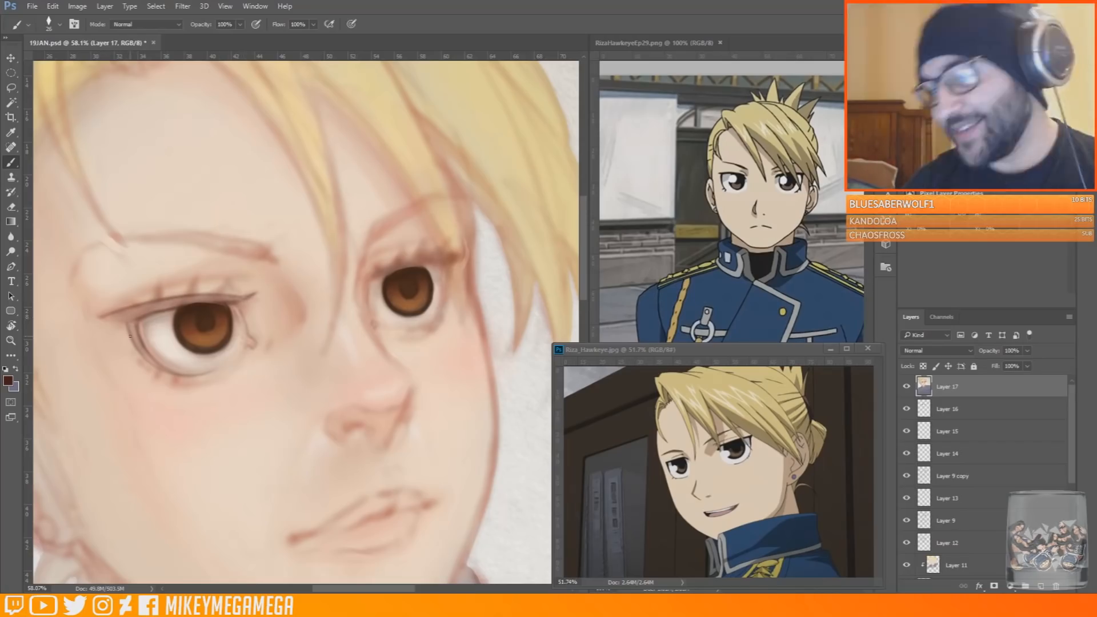
{"action": "left_click_drag", "start_coordinate": [90, 313], "coordinate": [129, 322]}
Sample reddish tones from the near eye's upper lid, touch up the lid and draw its upper lashes in dark reddish brown
{"action": "key", "text": "x"}
{"action": "left_click", "coordinate": [160, 294], "text": "alt"}
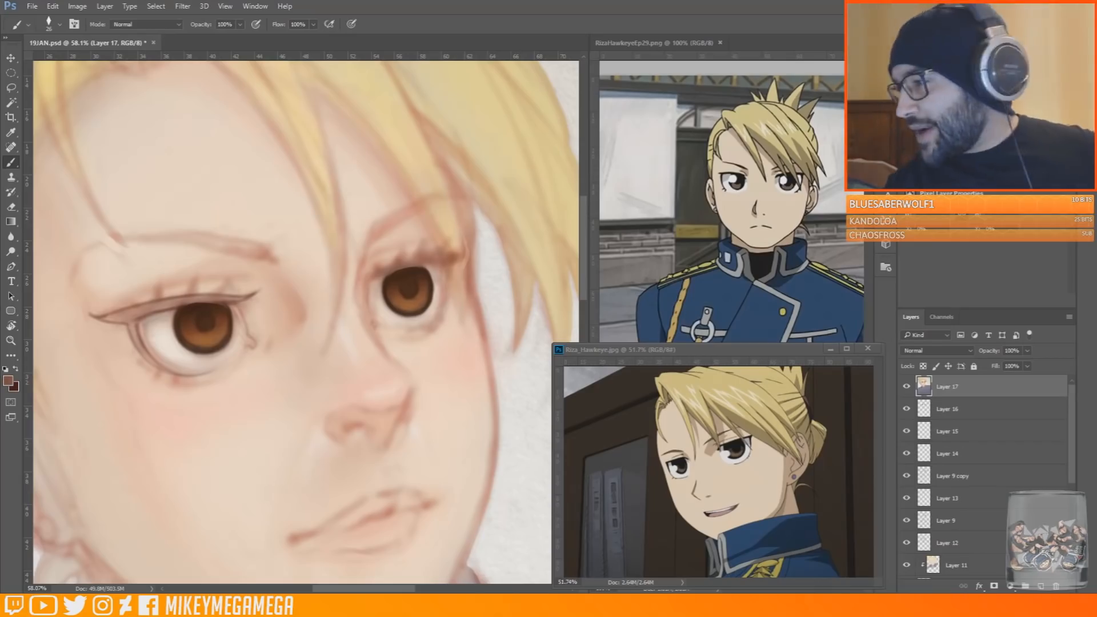
{"action": "left_click", "coordinate": [158, 288], "text": "alt"}
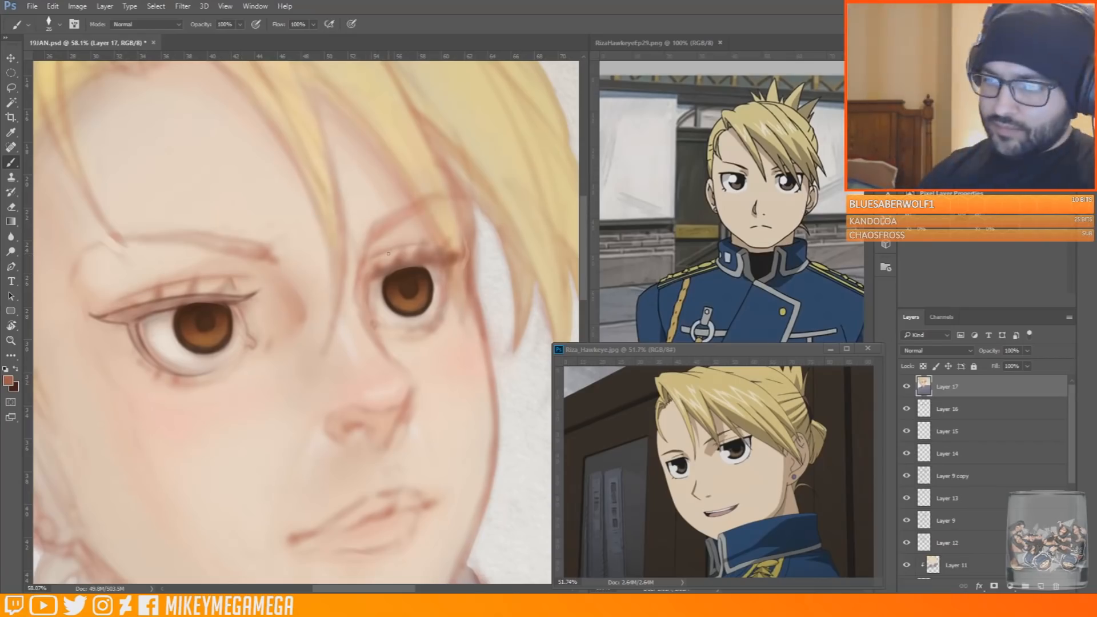
{"action": "mouse_move", "coordinate": [130, 304]}
{"action": "left_mouse_down"}
{"action": "mouse_move", "coordinate": [123, 291]}
{"action": "mouse_move", "coordinate": [133, 306]}
{"action": "left_mouse_up"}
{"action": "key", "text": "x"}
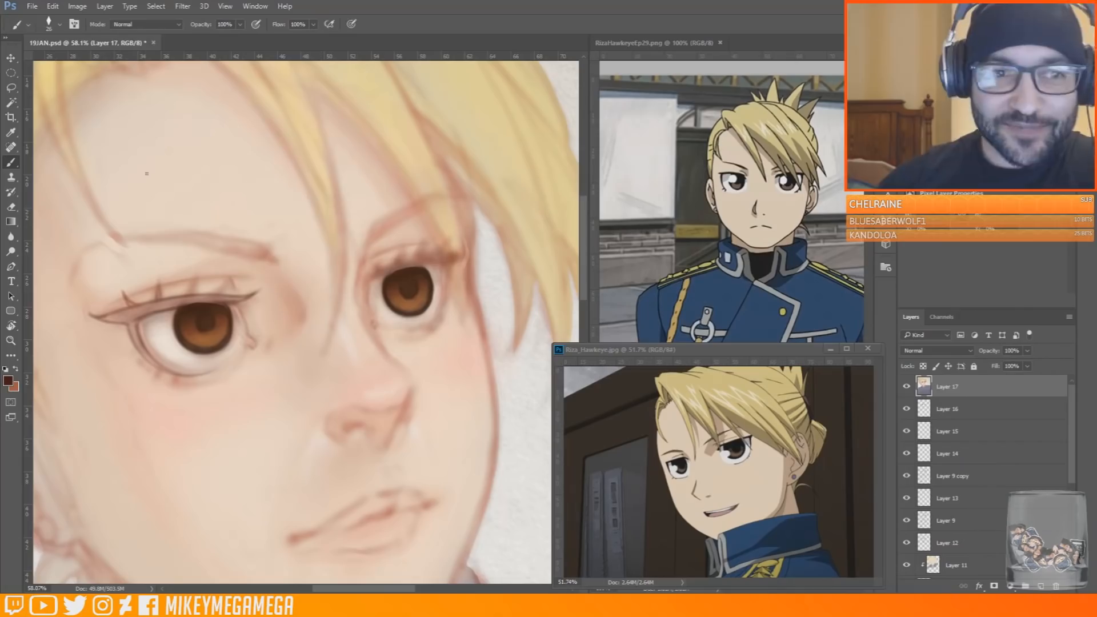
{"action": "left_click_drag", "start_coordinate": [211, 294], "coordinate": [228, 280]}
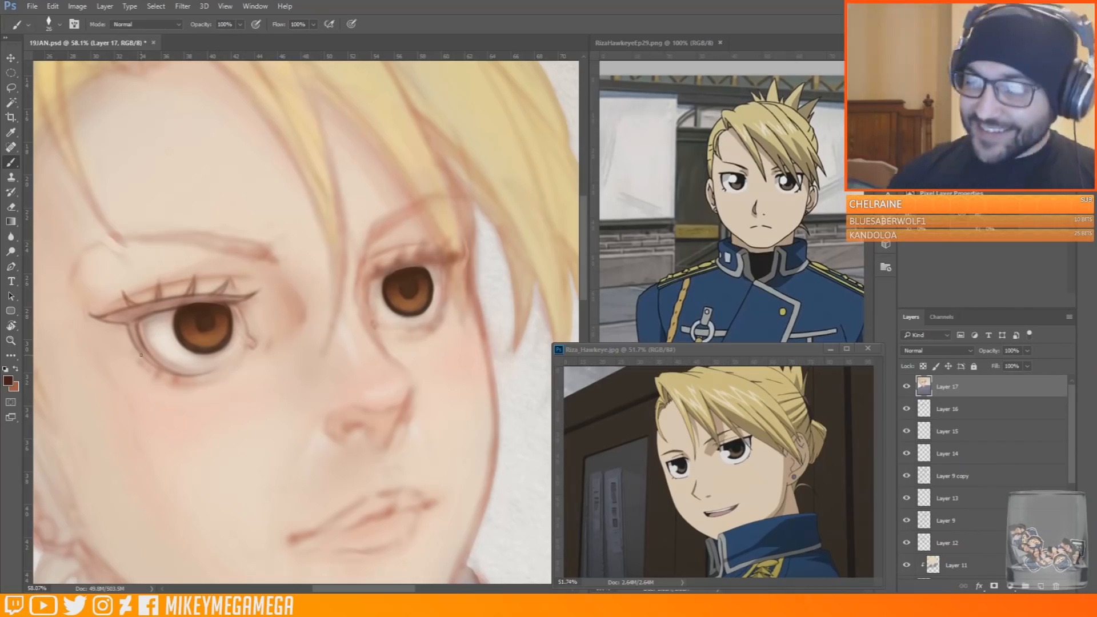
{"action": "left_click_drag", "start_coordinate": [248, 329], "coordinate": [244, 305]}
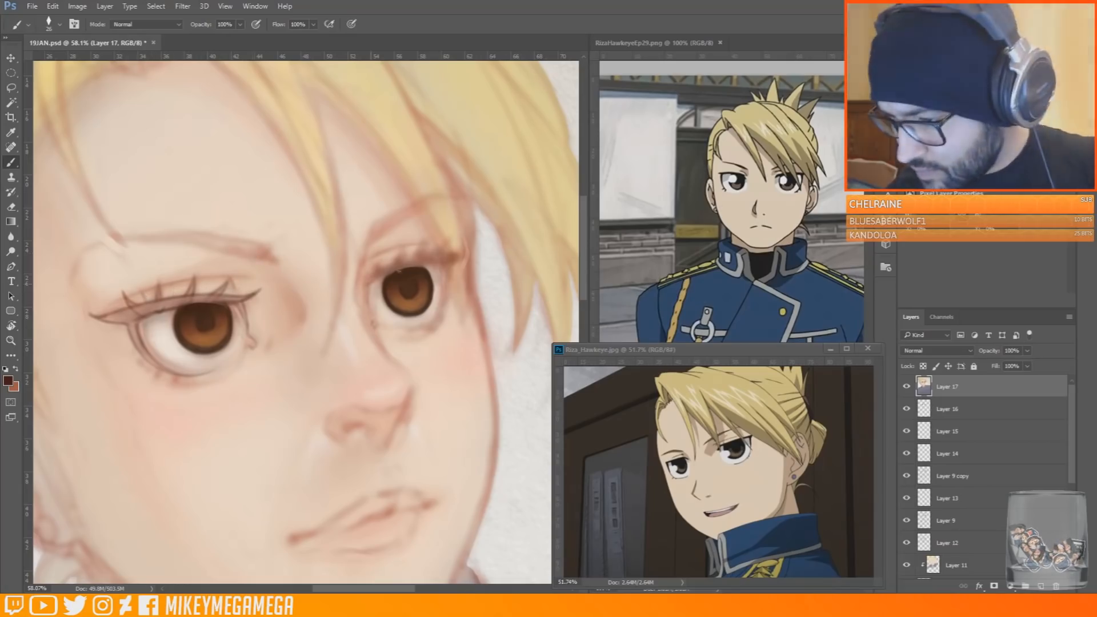
Draw the far eye's upper lash line, lashes and outer edge in dark reddish brown
{"action": "left_click_drag", "start_coordinate": [372, 281], "coordinate": [417, 259]}
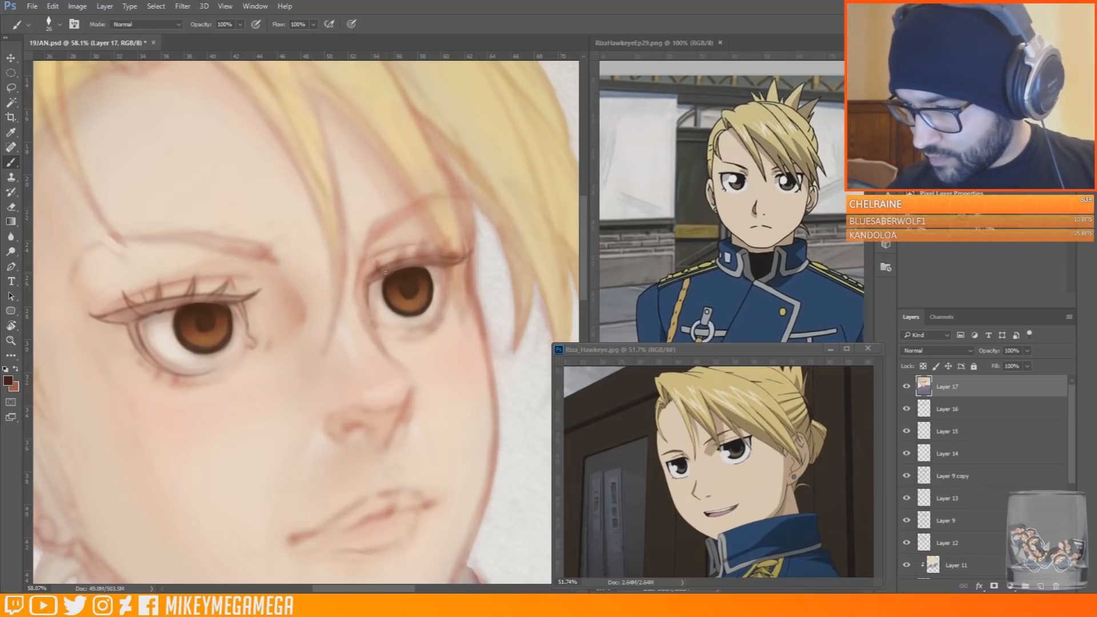
{"action": "left_click_drag", "start_coordinate": [420, 259], "coordinate": [429, 243]}
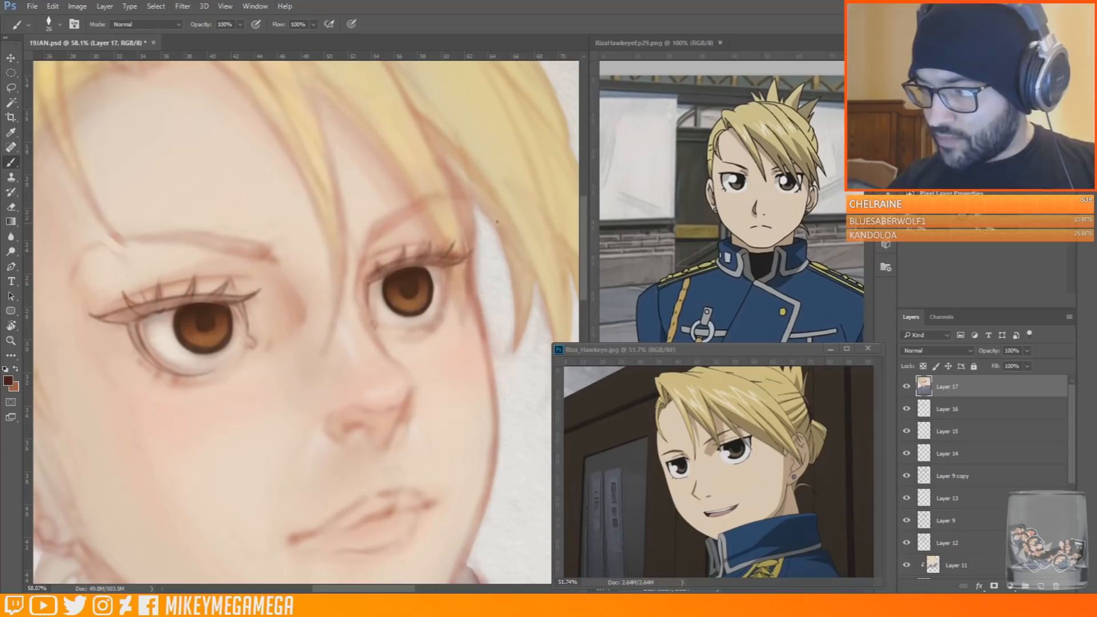
{"action": "left_click_drag", "start_coordinate": [261, 266], "coordinate": [391, 215]}
{"action": "left_click_drag", "start_coordinate": [482, 248], "coordinate": [481, 283]}
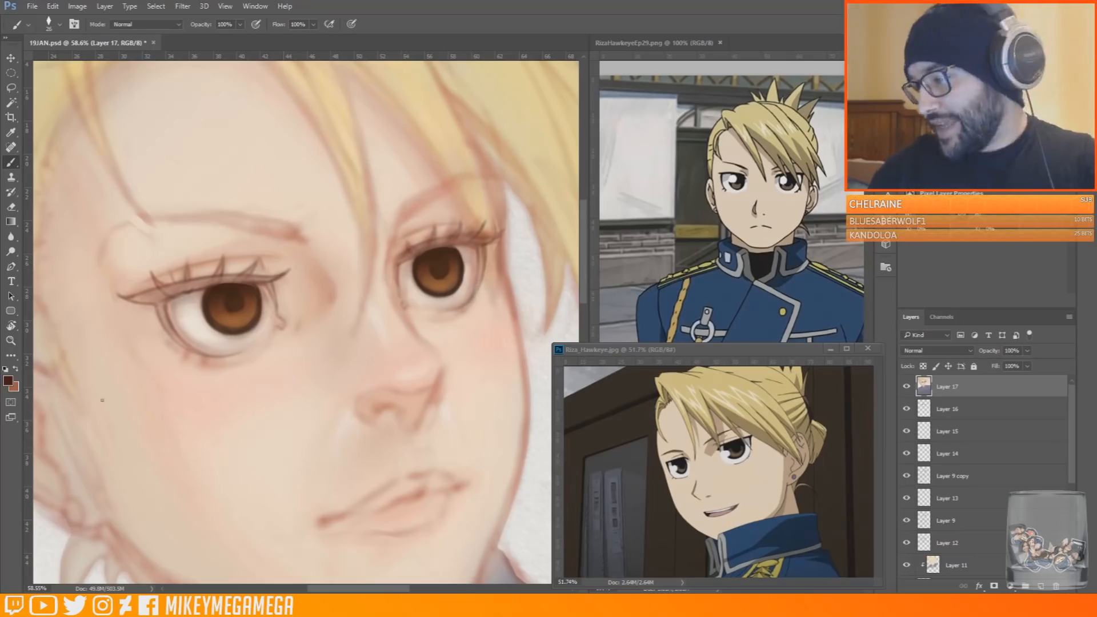
Adjust the brush size and reinforce the dark contours of the near and far eyes
{"action": "right_click", "coordinate": [187, 279]}
{"action": "left_click_drag", "start_coordinate": [261, 308], "coordinate": [265, 308]}
{"action": "mouse_move", "coordinate": [127, 298]}
{"action": "left_mouse_down"}
{"action": "mouse_move", "coordinate": [273, 280]}
{"action": "mouse_move", "coordinate": [174, 338]}
{"action": "left_mouse_up"}
{"action": "mouse_move", "coordinate": [428, 247]}
{"action": "left_mouse_down"}
{"action": "mouse_move", "coordinate": [483, 267]}
{"action": "mouse_move", "coordinate": [476, 292]}
{"action": "left_mouse_up"}
Shrink the brush, draw lower lashes on both eyes and trace the near eyebrow in dark reddish brown
{"action": "right_click", "coordinate": [191, 338]}
{"action": "left_click_drag", "start_coordinate": [269, 368], "coordinate": [263, 368]}
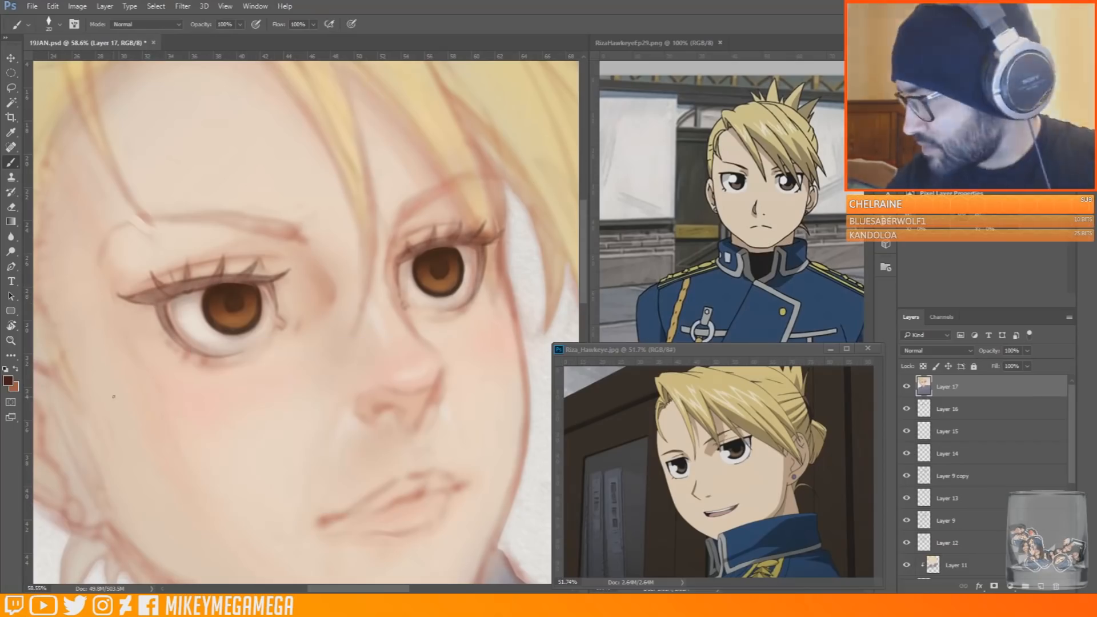
{"action": "mouse_move", "coordinate": [192, 352]}
{"action": "left_mouse_down"}
{"action": "mouse_move", "coordinate": [183, 361]}
{"action": "mouse_move", "coordinate": [164, 346]}
{"action": "left_mouse_up"}
{"action": "left_click_drag", "start_coordinate": [167, 337], "coordinate": [162, 339]}
{"action": "left_click_drag", "start_coordinate": [473, 299], "coordinate": [481, 302]}
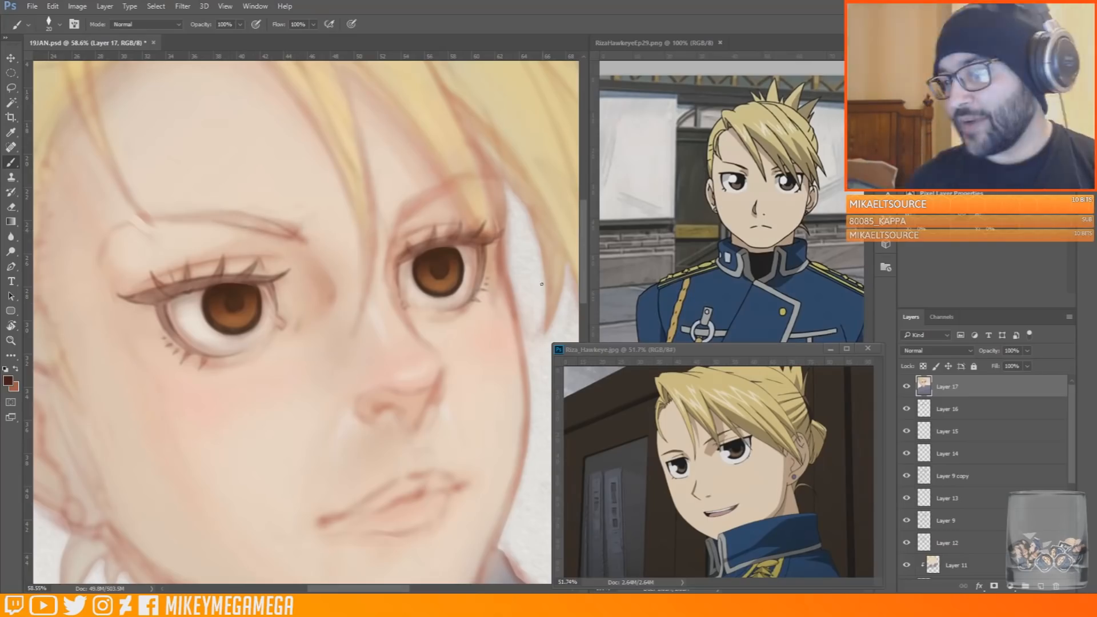
{"action": "left_click_drag", "start_coordinate": [120, 224], "coordinate": [217, 212]}
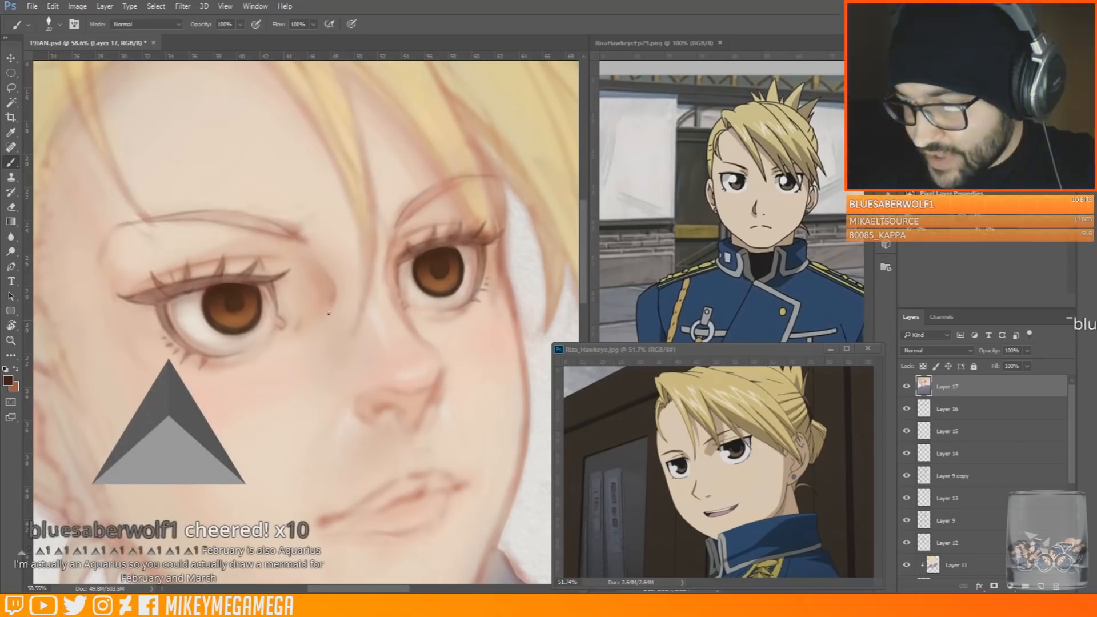
Enlarge the brush and soften the shading on and around the nose with sampled pink skin tones
{"action": "left_click", "coordinate": [426, 391], "text": "alt"}
{"action": "right_click", "coordinate": [429, 393]}
{"action": "left_click", "coordinate": [505, 425]}
{"action": "left_click", "coordinate": [404, 379]}
{"action": "left_click", "coordinate": [379, 433], "text": "alt"}
{"action": "left_click", "coordinate": [456, 361], "text": "alt"}
{"action": "left_click", "coordinate": [349, 394], "text": "alt"}
{"action": "left_click", "coordinate": [345, 412], "text": "alt"}
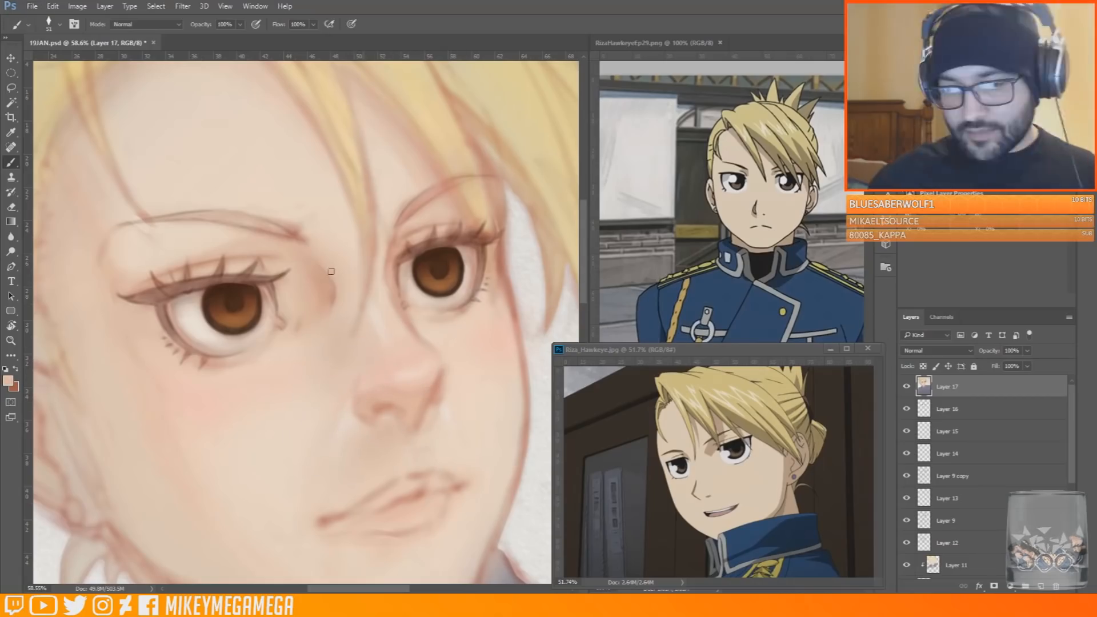
Sample a tone from the near eye's lash line, fill in both eyebrows and touch up the skin around the eyes
{"action": "left_click", "coordinate": [190, 290], "text": "alt"}
{"action": "mouse_move", "coordinate": [293, 235]}
{"action": "left_mouse_down"}
{"action": "mouse_move", "coordinate": [238, 217]}
{"action": "mouse_move", "coordinate": [158, 219]}
{"action": "left_mouse_up"}
{"action": "mouse_move", "coordinate": [401, 219]}
{"action": "left_mouse_down"}
{"action": "mouse_move", "coordinate": [438, 191]}
{"action": "mouse_move", "coordinate": [495, 178]}
{"action": "left_mouse_up"}
{"action": "left_click_drag", "start_coordinate": [438, 244], "coordinate": [469, 238]}
{"action": "mouse_move", "coordinate": [363, 192]}
{"action": "left_mouse_down"}
{"action": "mouse_move", "coordinate": [318, 179]}
{"action": "mouse_move", "coordinate": [275, 85]}
{"action": "mouse_move", "coordinate": [297, 209]}
{"action": "mouse_move", "coordinate": [363, 191]}
{"action": "left_mouse_up"}
{"action": "left_click", "coordinate": [466, 285], "text": "alt"}
{"action": "left_click_drag", "start_coordinate": [466, 285], "coordinate": [467, 289]}
{"action": "left_click_drag", "start_coordinate": [133, 327], "coordinate": [119, 327]}
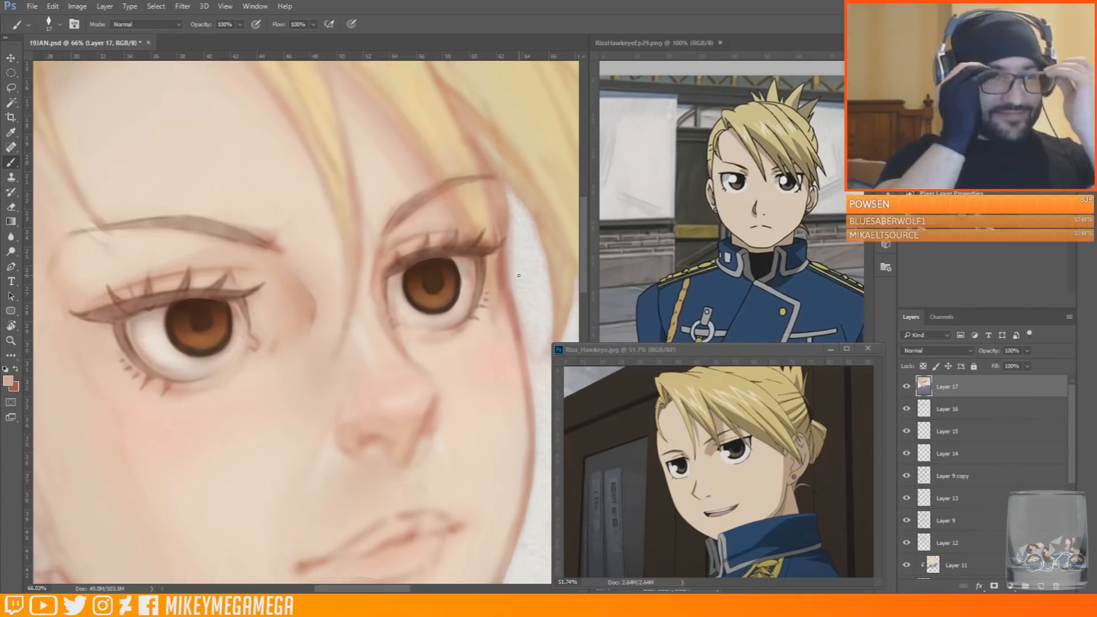
Sample the paper white, enlarge the brush and touch up the eye whites with white and greyish pink
{"action": "left_click", "coordinate": [519, 275], "text": "alt"}
{"action": "right_click", "coordinate": [239, 359]}
{"action": "double_click", "coordinate": [329, 451]}
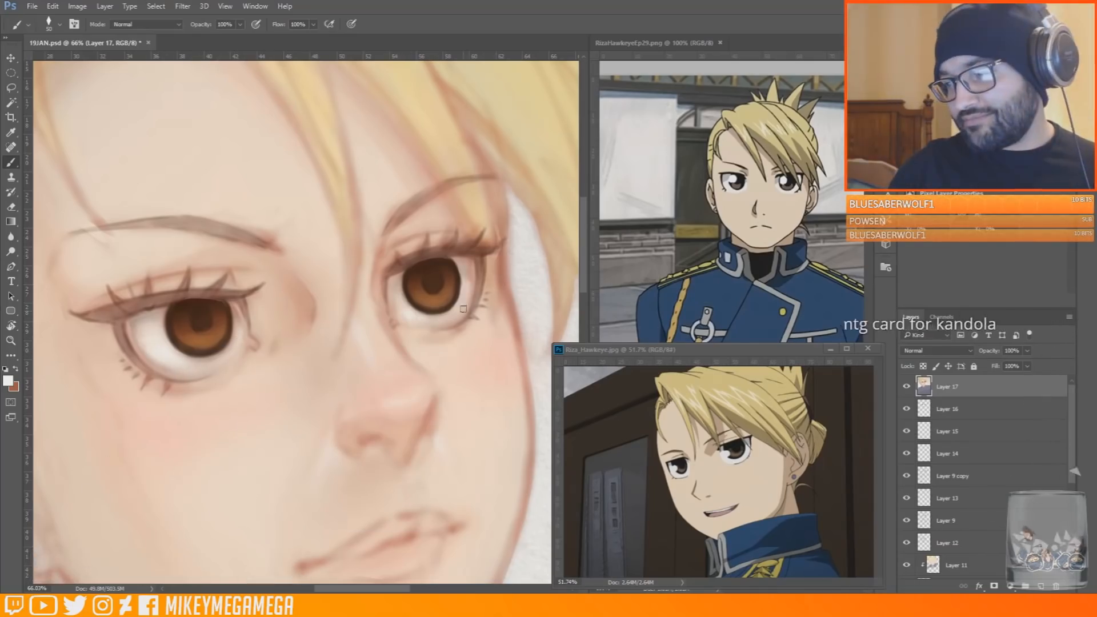
{"action": "left_click", "coordinate": [144, 313], "text": "alt"}
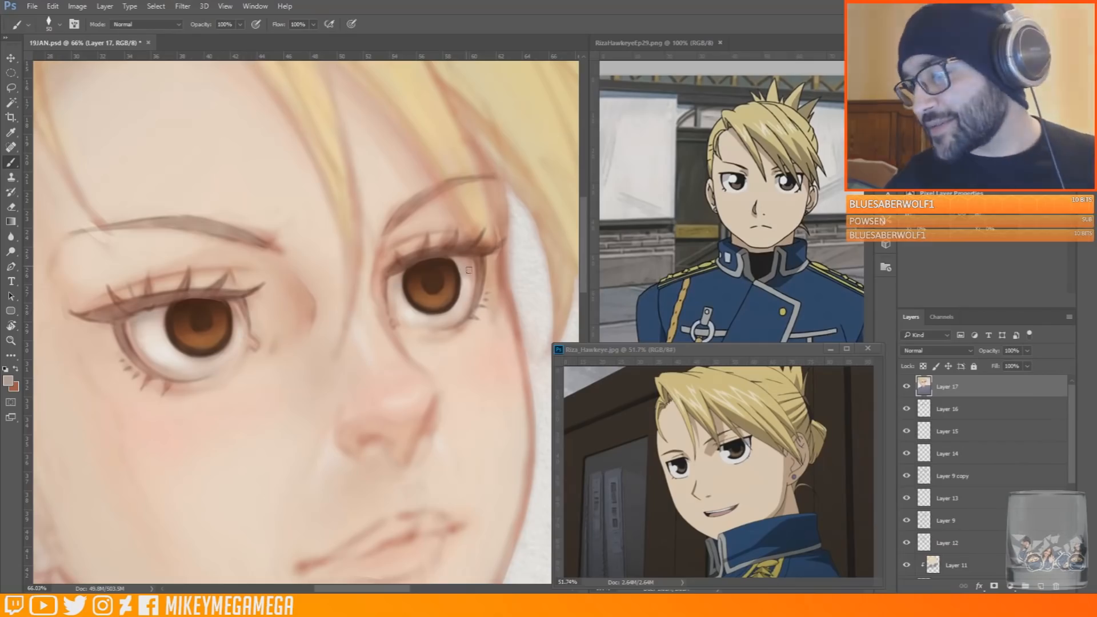
Choose a near-black foreground colour and add a new layer in Multiply mode above the painting
{"action": "left_click", "coordinate": [224, 290], "text": "alt"}
{"action": "right_click", "coordinate": [222, 274]}
{"action": "left_click", "coordinate": [9, 381]}
{"action": "left_click", "coordinate": [939, 325]}
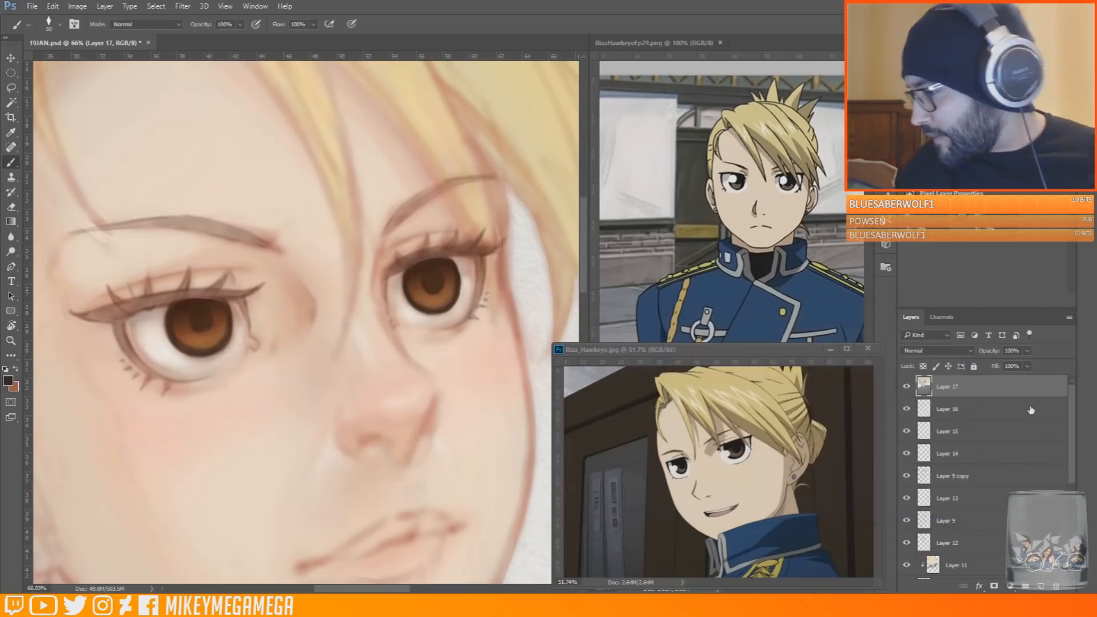
{"action": "left_click", "coordinate": [1040, 587]}
{"action": "left_click", "coordinate": [961, 352]}
{"action": "left_click", "coordinate": [932, 382]}
Paint near-black upper lash lines over both eyes on the Multiply layer
{"action": "mouse_move", "coordinate": [128, 309]}
{"action": "left_mouse_down"}
{"action": "mouse_move", "coordinate": [108, 315]}
{"action": "mouse_move", "coordinate": [239, 294]}
{"action": "left_mouse_up"}
{"action": "left_click_drag", "start_coordinate": [91, 318], "coordinate": [165, 303]}
{"action": "left_click_drag", "start_coordinate": [398, 268], "coordinate": [475, 253]}
{"action": "mouse_move", "coordinate": [391, 273]}
{"action": "left_mouse_down"}
{"action": "mouse_move", "coordinate": [426, 256]}
{"action": "mouse_move", "coordinate": [483, 252]}
{"action": "left_mouse_up"}
{"action": "left_click_drag", "start_coordinate": [402, 264], "coordinate": [420, 256]}
Set the brush to 28 px and darken the lashes, lid corners and side contours of both eyes
{"action": "right_click", "coordinate": [247, 291]}
{"action": "left_click_drag", "start_coordinate": [324, 318], "coordinate": [320, 319]}
{"action": "key", "text": "Return"}
{"action": "left_click_drag", "start_coordinate": [482, 255], "coordinate": [480, 291]}
{"action": "left_click_drag", "start_coordinate": [463, 251], "coordinate": [480, 261]}
{"action": "left_click_drag", "start_coordinate": [388, 271], "coordinate": [383, 289]}
{"action": "mouse_move", "coordinate": [237, 295]}
{"action": "left_mouse_down"}
{"action": "mouse_move", "coordinate": [250, 326]}
{"action": "mouse_move", "coordinate": [213, 292]}
{"action": "left_mouse_up"}
{"action": "left_click_drag", "start_coordinate": [188, 285], "coordinate": [180, 293]}
{"action": "left_click_drag", "start_coordinate": [109, 298], "coordinate": [127, 309]}
{"action": "left_click_drag", "start_coordinate": [115, 315], "coordinate": [126, 346]}
{"action": "left_click_drag", "start_coordinate": [116, 322], "coordinate": [140, 364]}
{"action": "left_click_drag", "start_coordinate": [96, 318], "coordinate": [114, 321]}
Shrink the brush and darken the lower lashes at the far eye's outer corner
{"action": "right_click", "coordinate": [250, 297]}
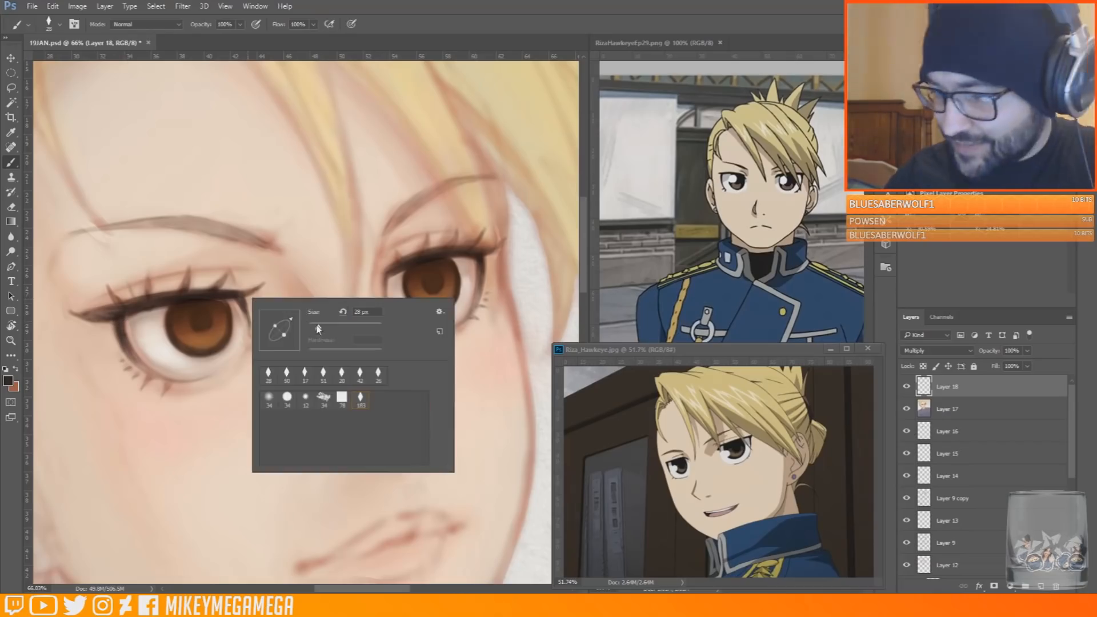
{"action": "left_click_drag", "start_coordinate": [321, 319], "coordinate": [314, 319]}
{"action": "key", "text": "Return"}
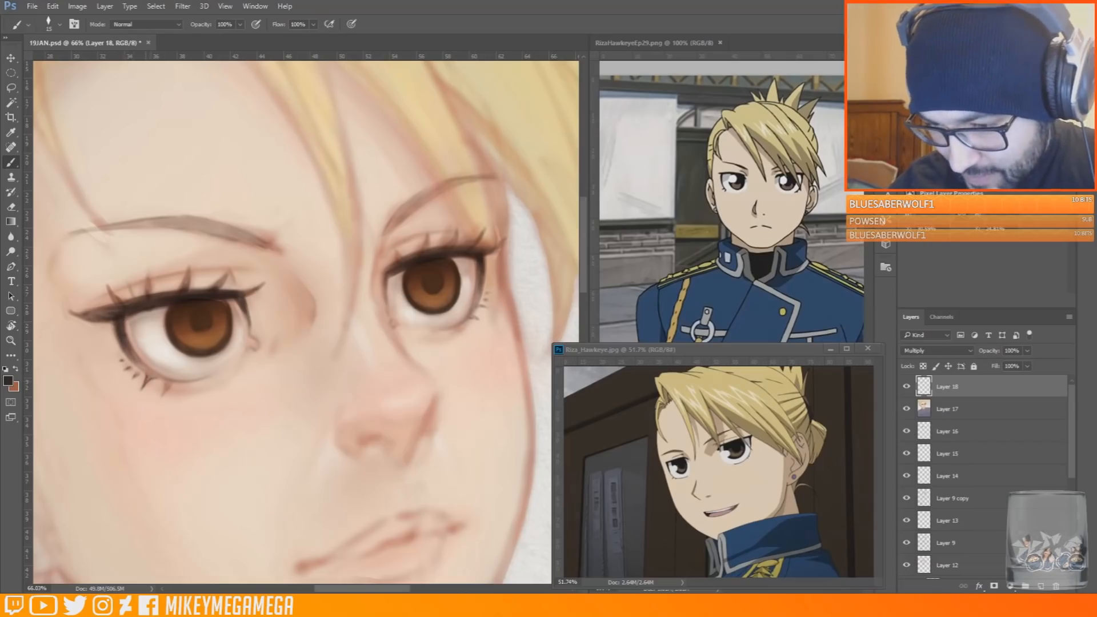
{"action": "left_click_drag", "start_coordinate": [476, 309], "coordinate": [489, 307]}
{"action": "left_click_drag", "start_coordinate": [477, 306], "coordinate": [490, 302]}
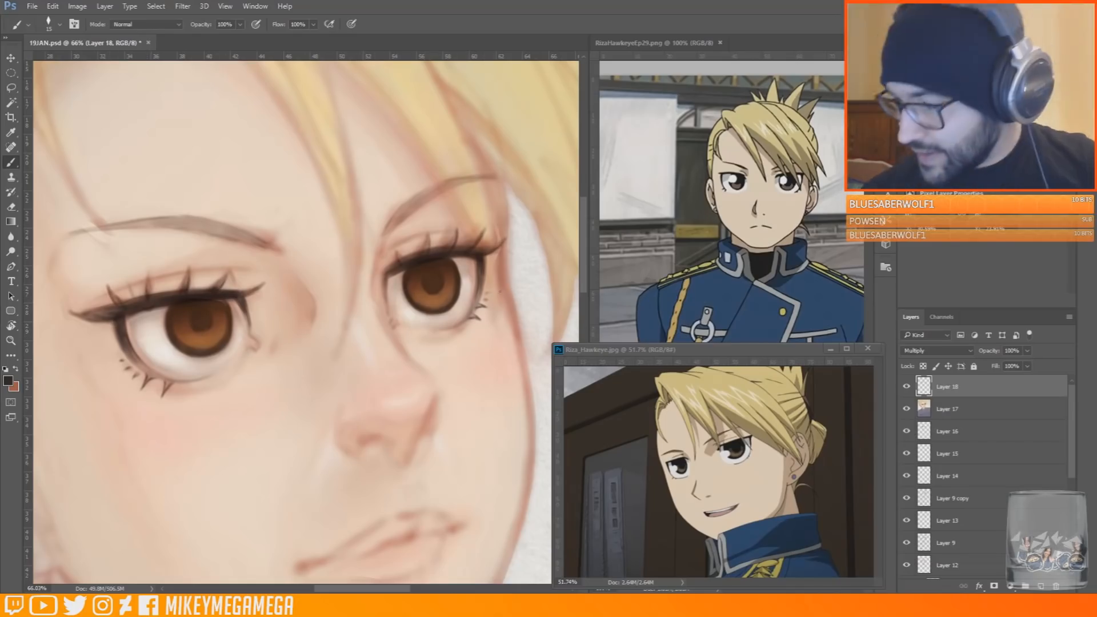
Sample a dark reddish brown and strengthen the near eye's outer corner and inner edge
{"action": "right_click", "coordinate": [441, 246]}
{"action": "key", "text": "Escape"}
{"action": "left_click", "coordinate": [445, 251], "text": "alt"}
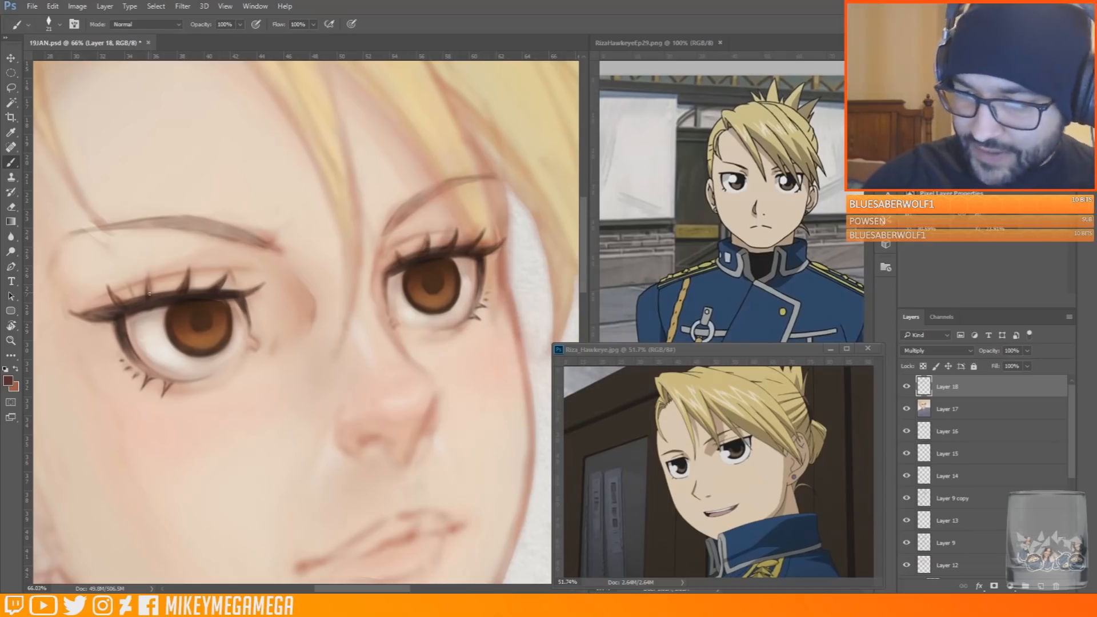
{"action": "left_click_drag", "start_coordinate": [109, 317], "coordinate": [72, 313]}
{"action": "left_click_drag", "start_coordinate": [77, 315], "coordinate": [95, 319]}
{"action": "left_click_drag", "start_coordinate": [243, 300], "coordinate": [251, 335]}
Reduce the brush size and refine the near eye's lower lash line and both side contours of the far eye
{"action": "right_click", "coordinate": [131, 335]}
{"action": "left_click_drag", "start_coordinate": [137, 362], "coordinate": [149, 374]}
{"action": "right_click", "coordinate": [131, 343]}
{"action": "left_click", "coordinate": [200, 367]}
{"action": "left_click_drag", "start_coordinate": [479, 275], "coordinate": [472, 310]}
{"action": "left_click_drag", "start_coordinate": [484, 269], "coordinate": [479, 292]}
{"action": "right_click", "coordinate": [386, 277]}
{"action": "left_click", "coordinate": [445, 297]}
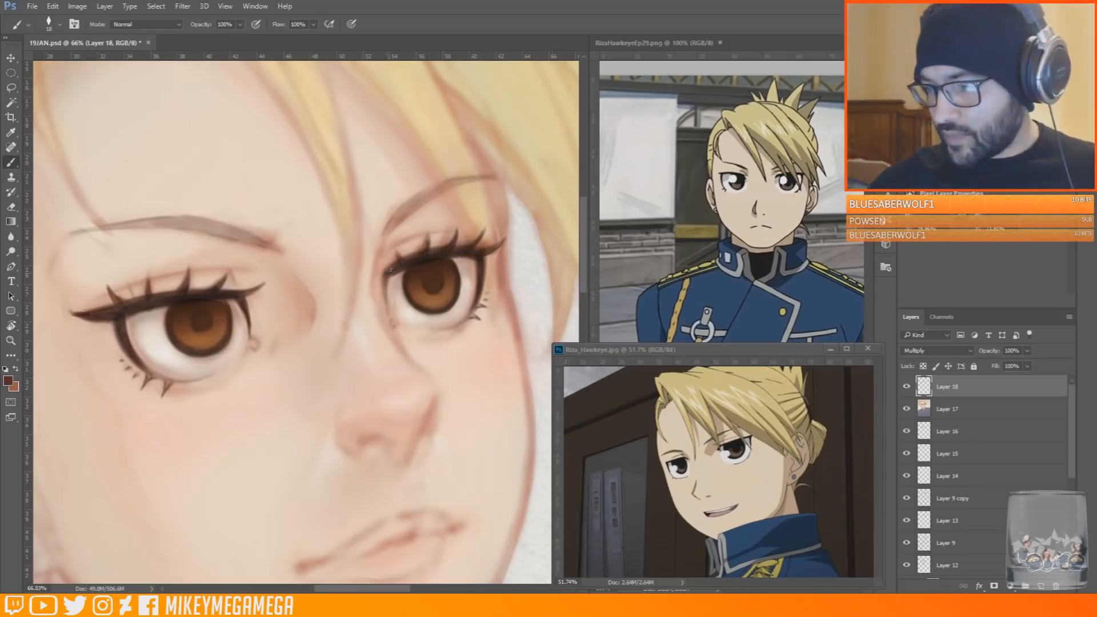
{"action": "left_click_drag", "start_coordinate": [389, 277], "coordinate": [387, 304]}
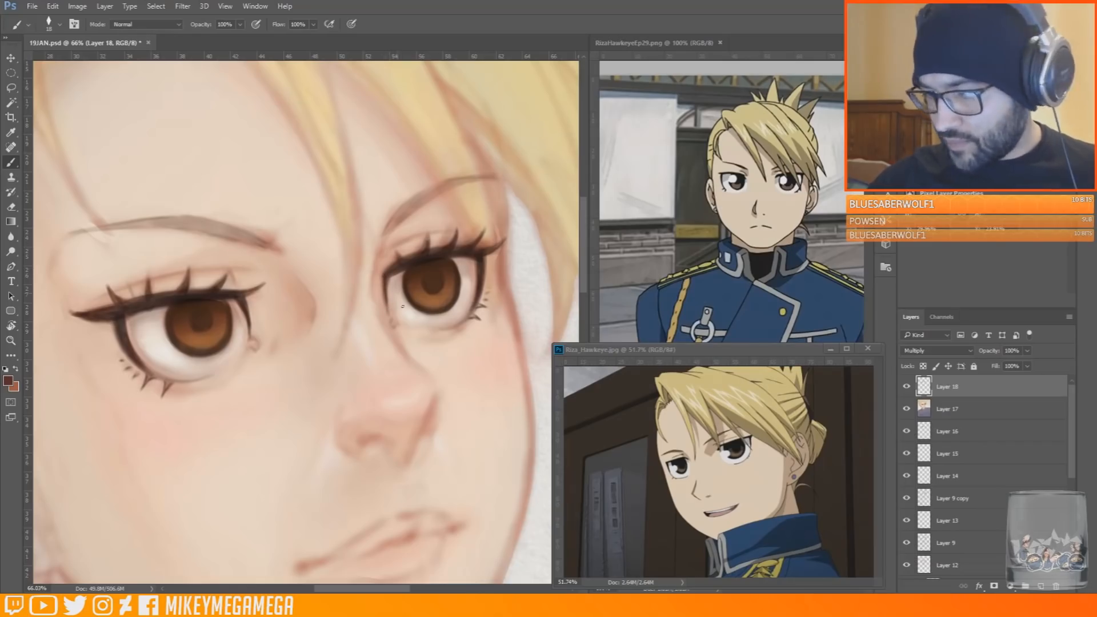
Add a new layer above the Multiply layer and darken the far eye's pupil with a sampled near-black
{"action": "left_click", "coordinate": [434, 327], "text": "alt"}
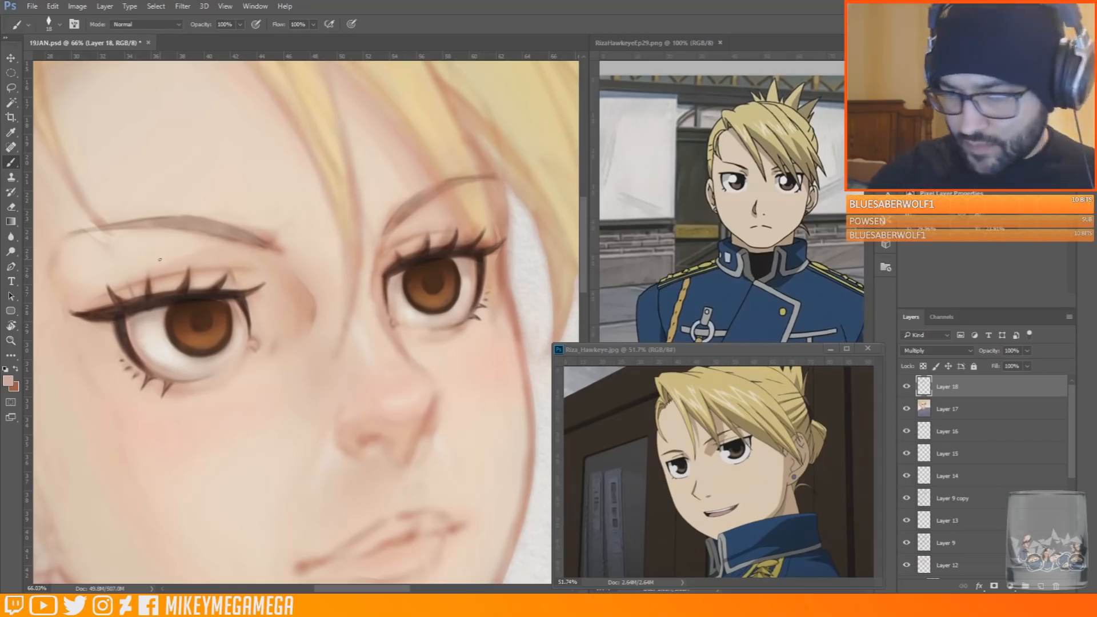
{"action": "key", "text": "ctrl+shift+alt+n"}
{"action": "scroll", "coordinate": [393, 233], "scroll_direction": "down", "scroll_amount": 6}
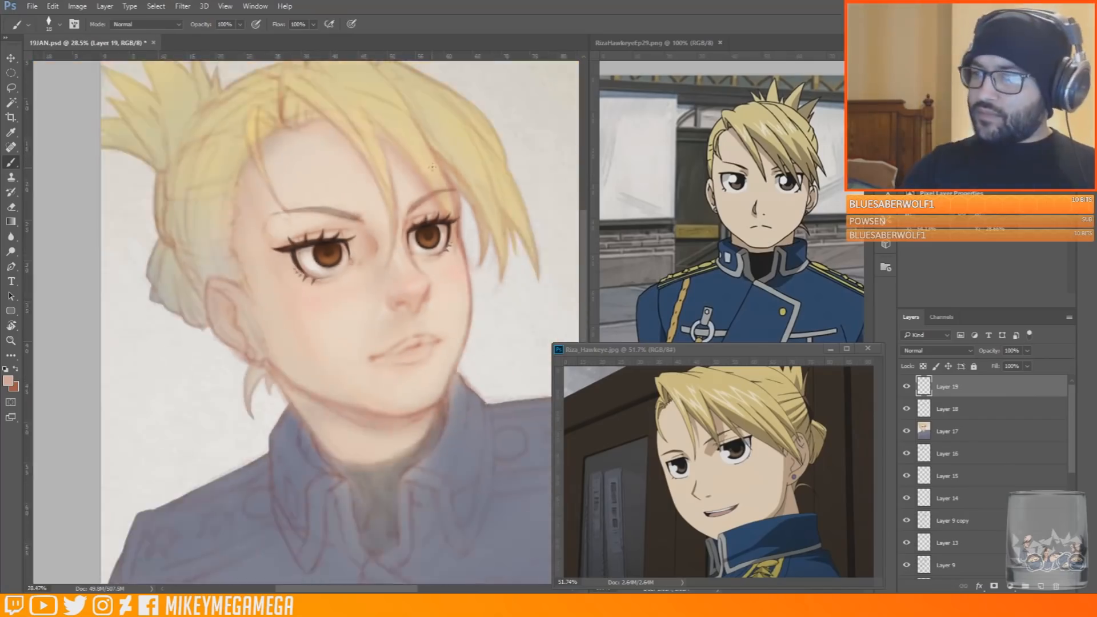
{"action": "scroll", "coordinate": [395, 212], "scroll_direction": "up", "scroll_amount": 6}
{"action": "left_click", "coordinate": [424, 280], "text": "alt"}
{"action": "left_click_drag", "start_coordinate": [424, 283], "coordinate": [422, 271]}
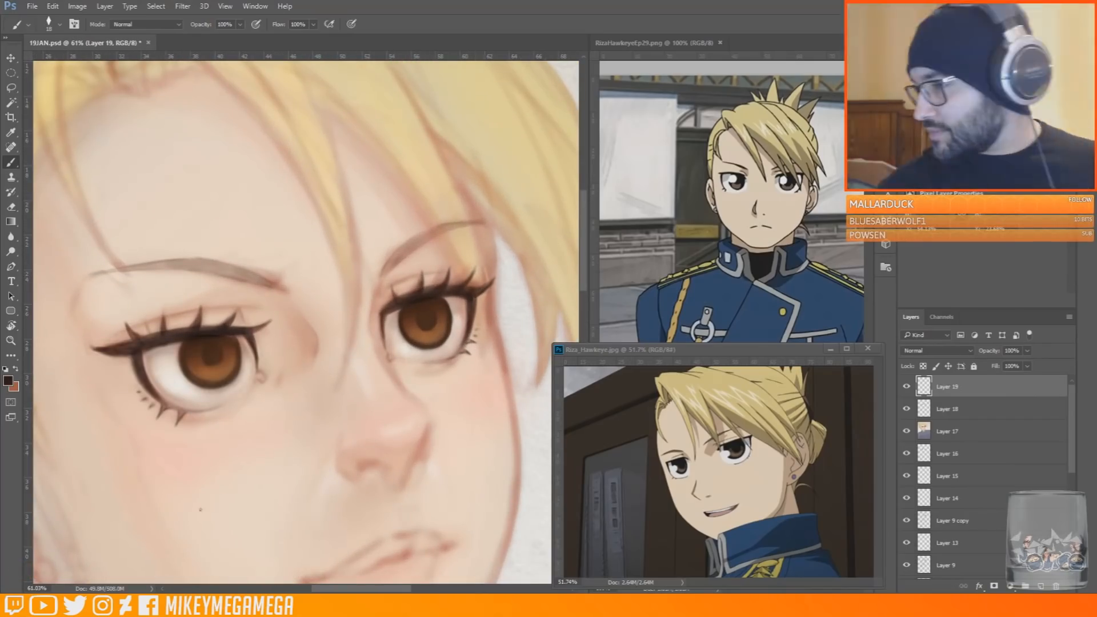
Paint small highlights in the lower irises using orange, light peach and sampled brown
{"action": "left_click", "coordinate": [218, 375], "text": "alt"}
{"action": "left_click", "coordinate": [972, 103]}
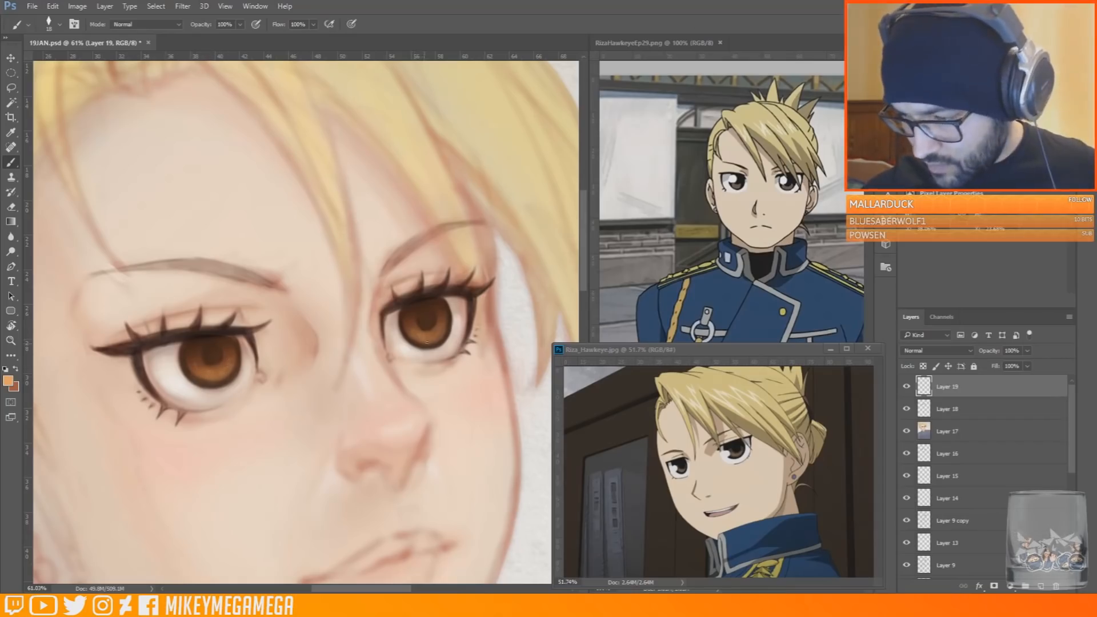
{"action": "left_click", "coordinate": [972, 97]}
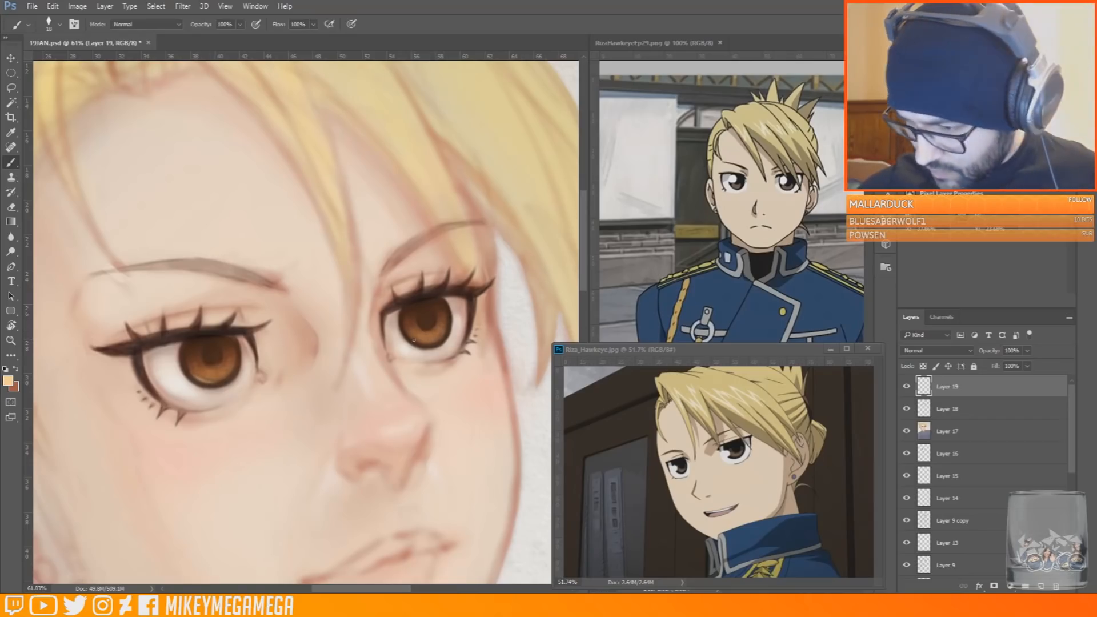
{"action": "left_click", "coordinate": [218, 366], "text": "alt"}
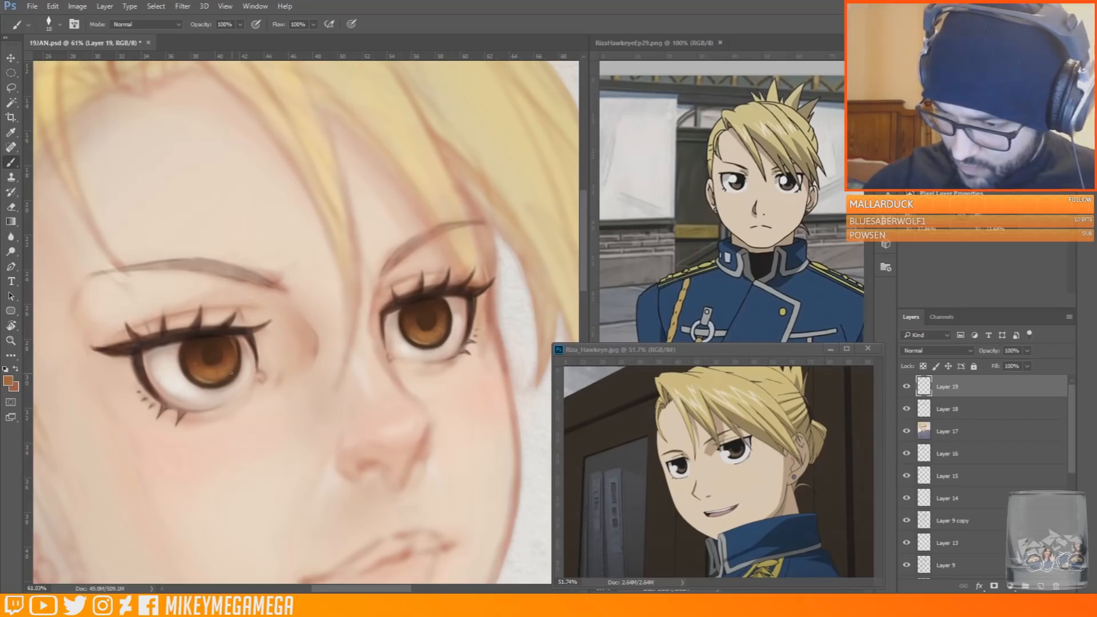
Sample dark and skin tones around the near eye and touch up its upper lash line and lid
{"action": "left_click", "coordinate": [210, 356], "text": "alt"}
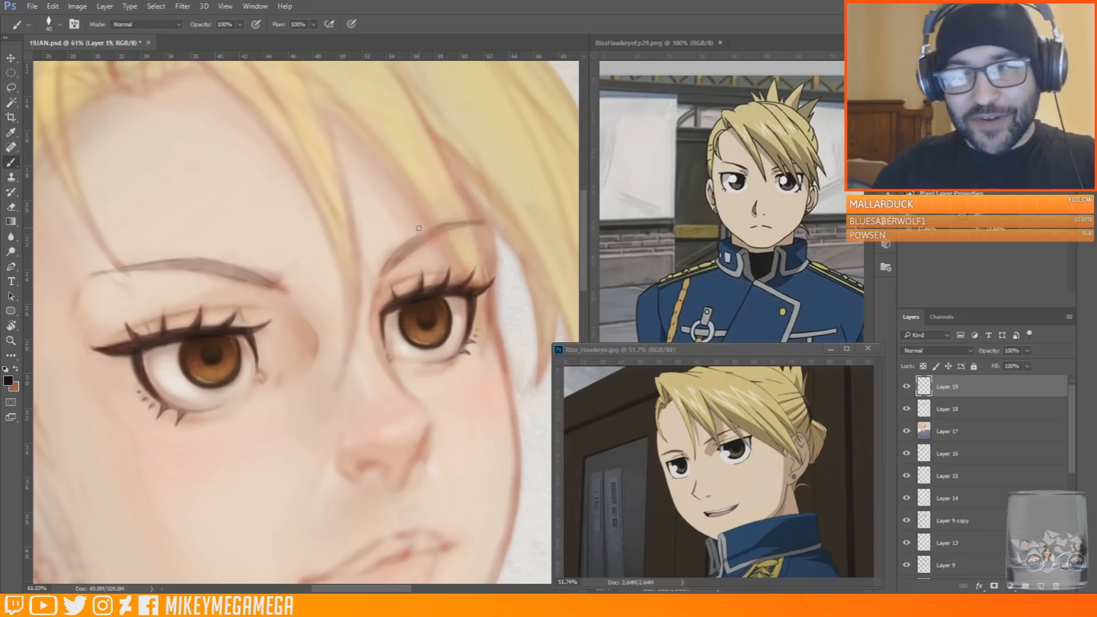
{"action": "left_click", "coordinate": [126, 335], "text": "alt"}
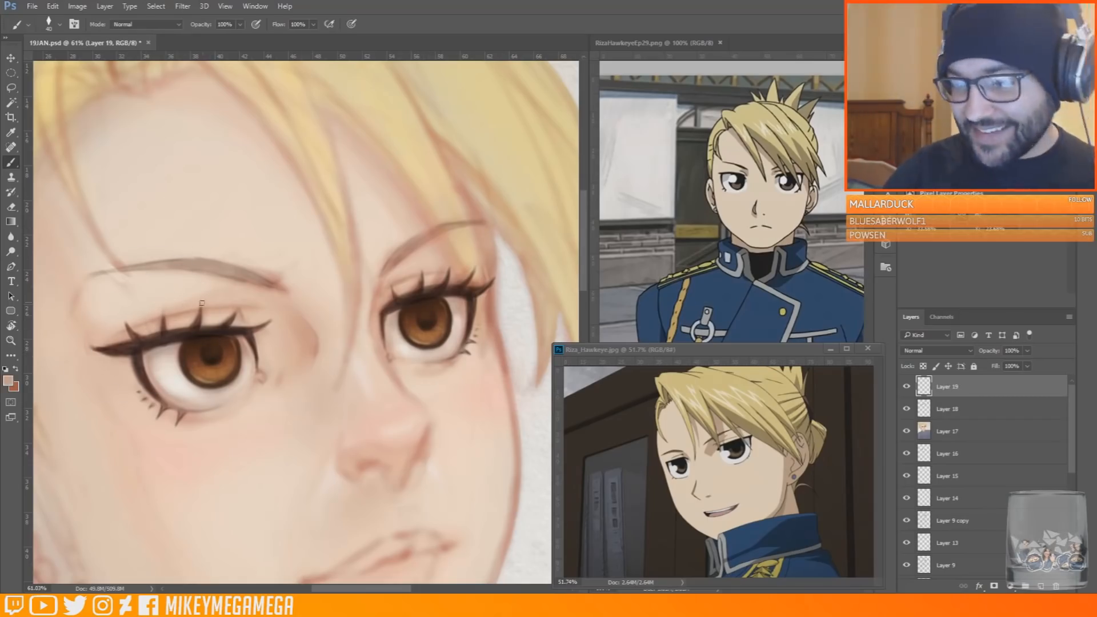
{"action": "left_click", "coordinate": [165, 374], "text": "alt"}
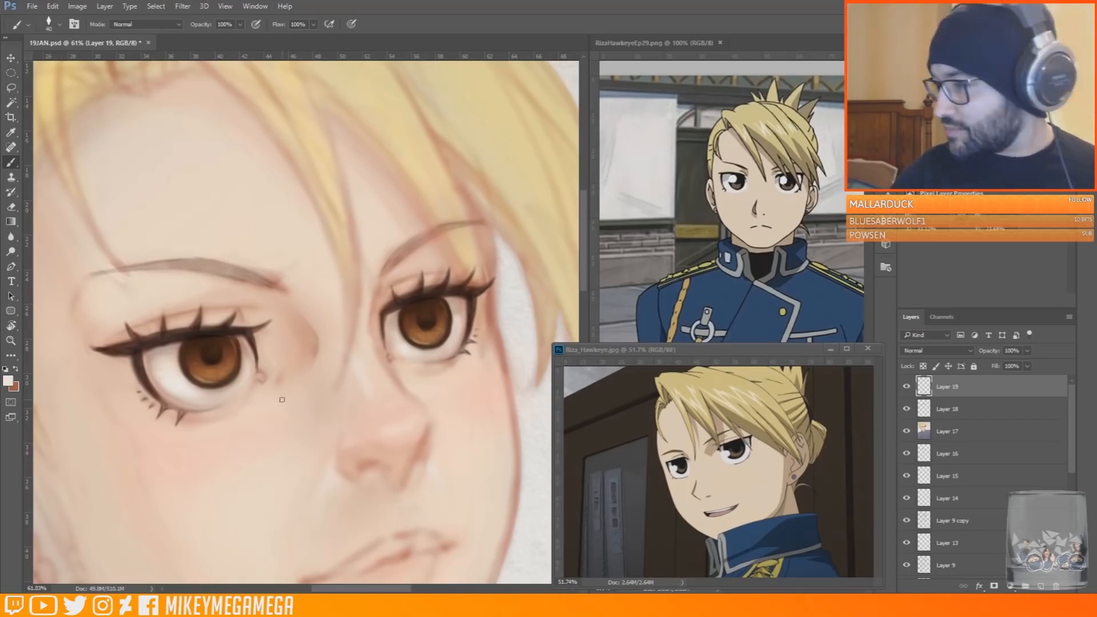
{"action": "left_click", "coordinate": [123, 348], "text": "alt"}
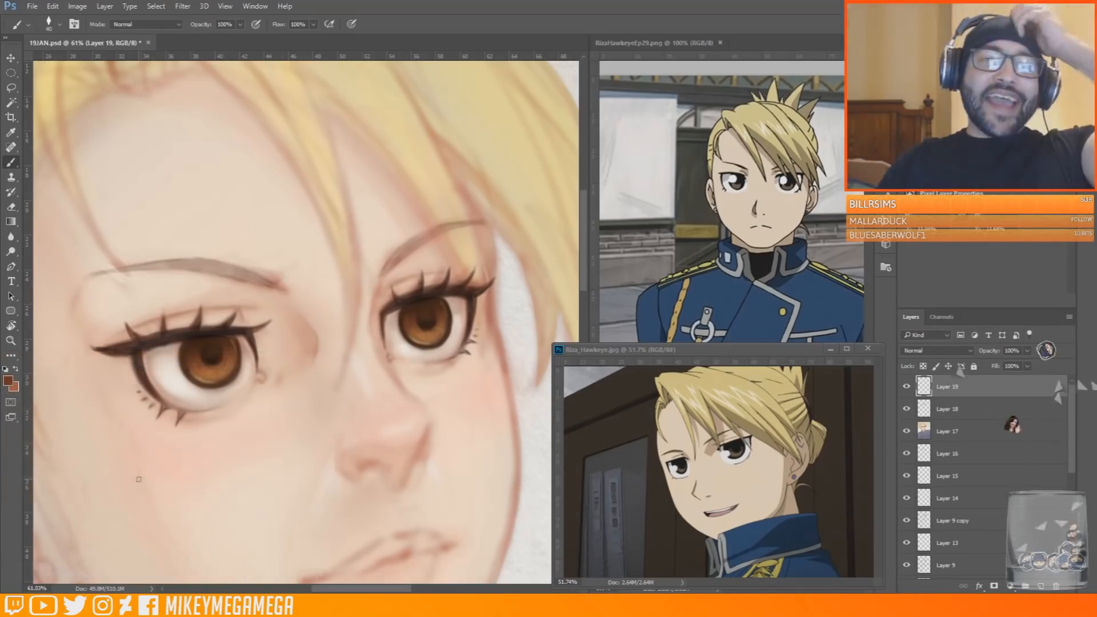
{"action": "left_click", "coordinate": [246, 317], "text": "alt"}
{"action": "left_click", "coordinate": [242, 322], "text": "alt"}
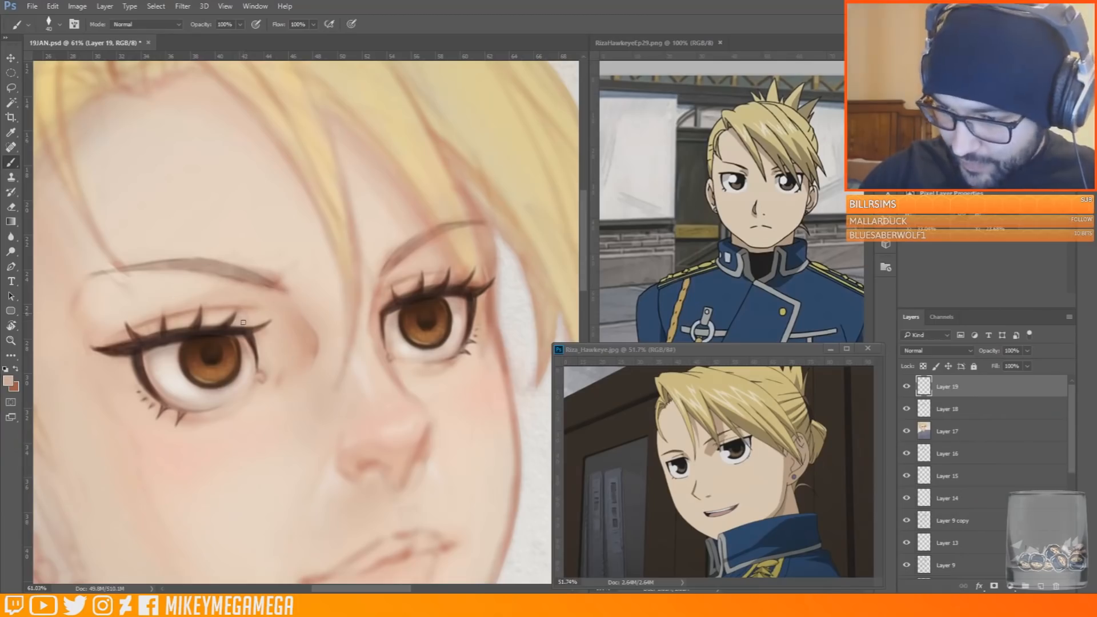
{"action": "left_click", "coordinate": [176, 316], "text": "alt"}
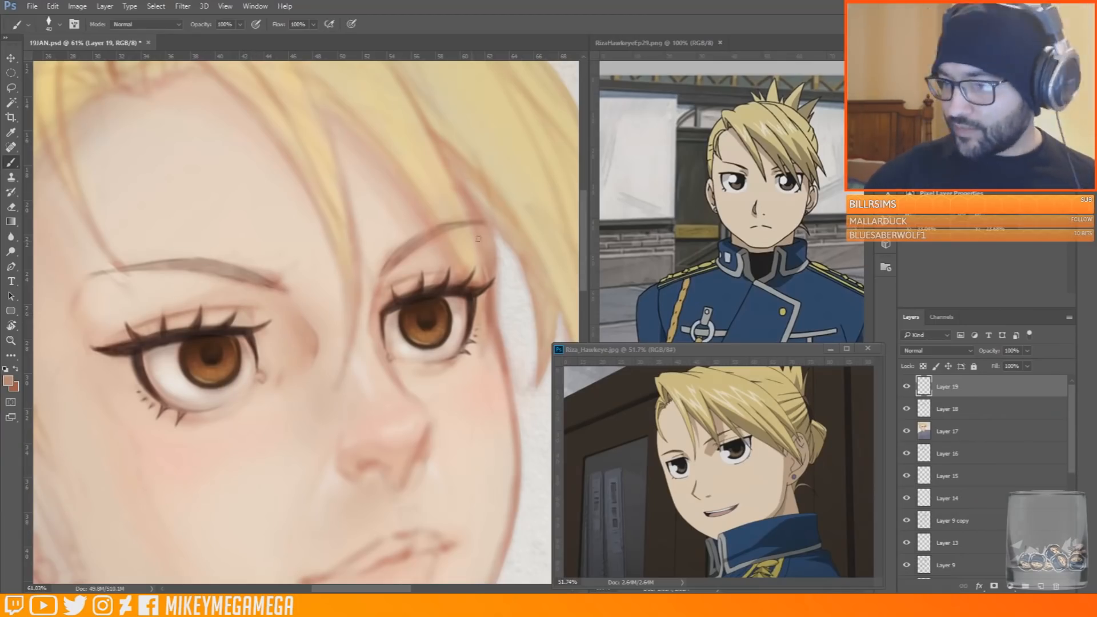
Reduce the brush to 25 px and darken the inner parts of both eyebrows with a near-black tone
{"action": "left_click", "coordinate": [420, 273], "text": "alt"}
{"action": "right_click", "coordinate": [406, 249]}
{"action": "left_click_drag", "start_coordinate": [411, 246], "coordinate": [398, 250]}
{"action": "key", "text": "bracketleft"}
{"action": "key", "text": "bracketleft"}
{"action": "key", "text": "bracketleft"}
{"action": "left_click_drag", "start_coordinate": [272, 285], "coordinate": [243, 281]}
{"action": "left_click_drag", "start_coordinate": [231, 278], "coordinate": [268, 283]}
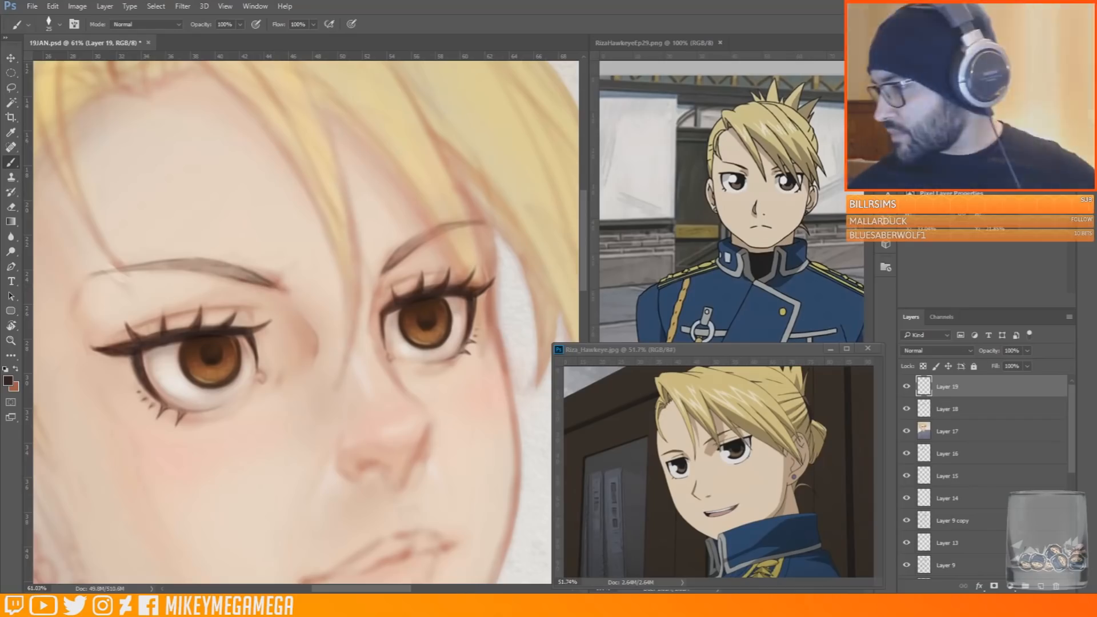
Tint both eyebrows golden brown to match the blonde hair, enlarging the brush to 40 px
{"action": "left_click", "coordinate": [786, 422], "text": "alt"}
{"action": "left_click", "coordinate": [983, 114]}
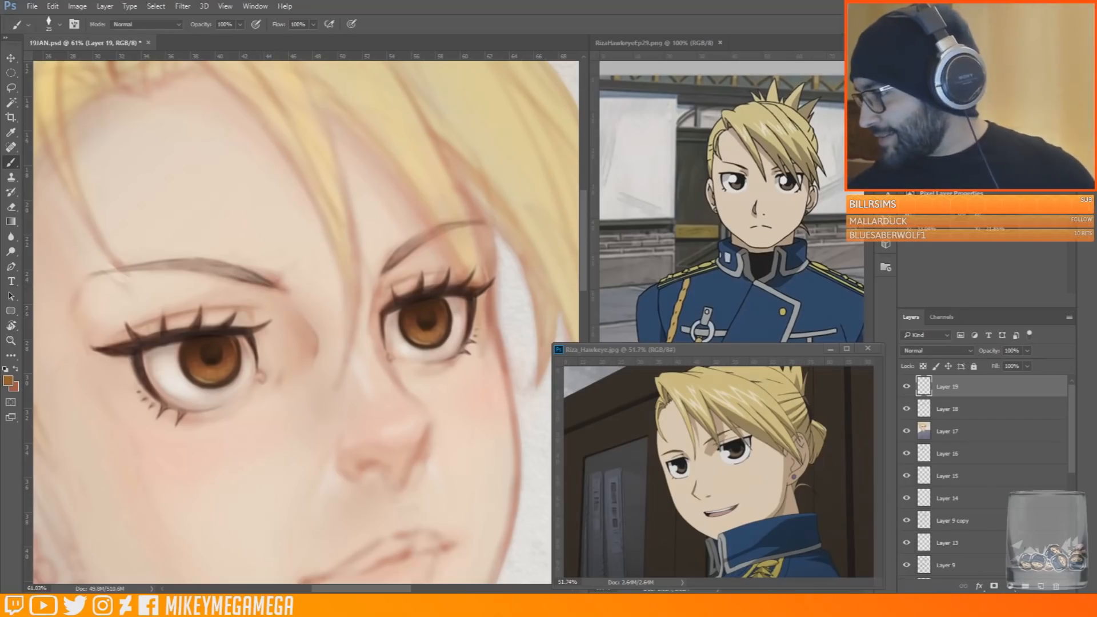
{"action": "left_click_drag", "start_coordinate": [403, 247], "coordinate": [419, 236]}
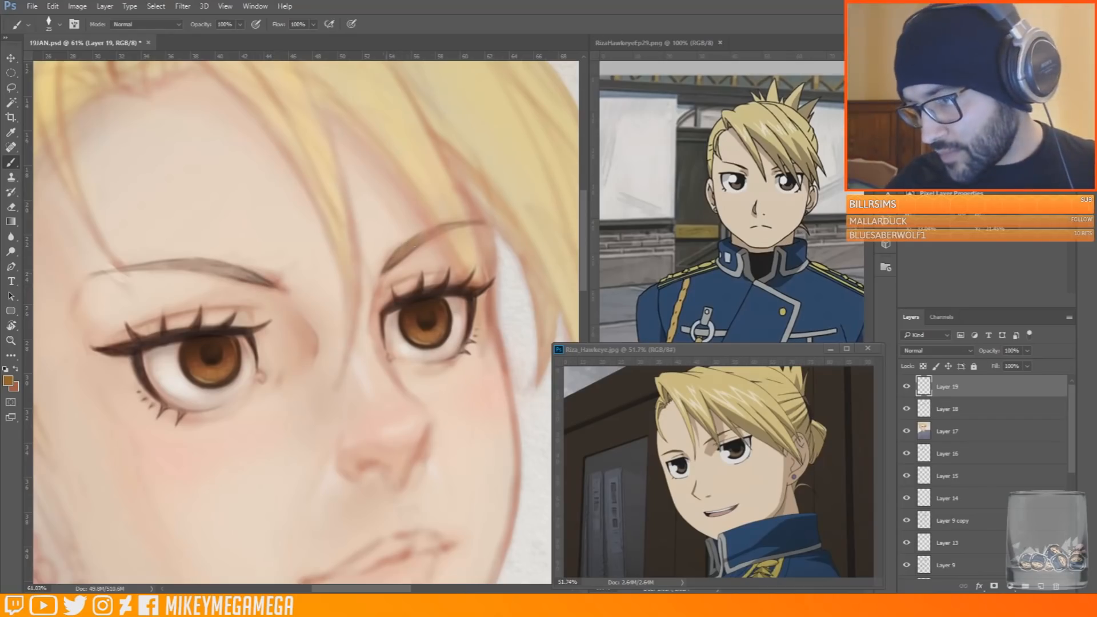
{"action": "right_click", "coordinate": [224, 271]}
{"action": "left_click_drag", "start_coordinate": [244, 284], "coordinate": [247, 284]}
{"action": "key", "text": "Return"}
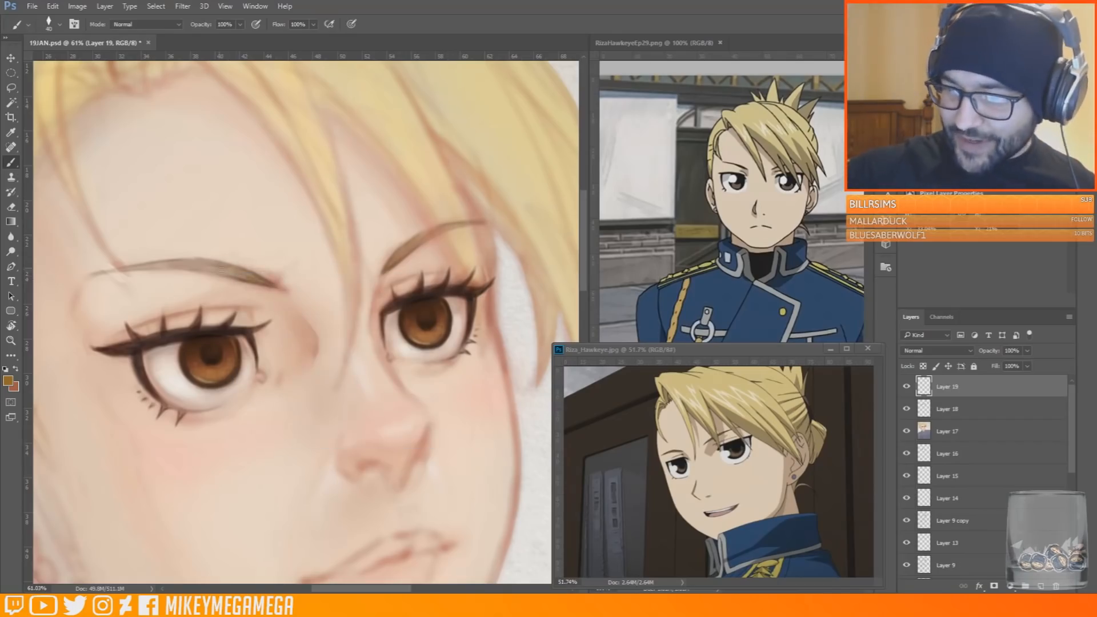
{"action": "left_click", "coordinate": [972, 114]}
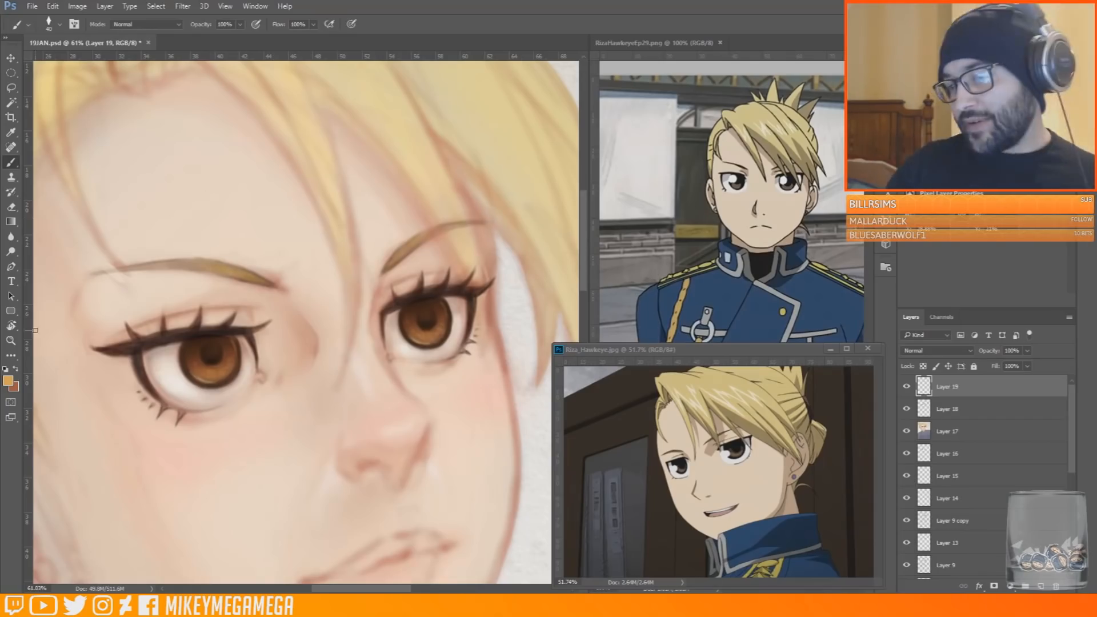
Enlarge the brush and soften the skin below the near eyebrow and above the far eye with sampled skin tones
{"action": "left_click", "coordinate": [294, 289], "text": "alt"}
{"action": "key", "text": "bracketright"}
{"action": "key", "text": "bracketright"}
{"action": "key", "text": "bracketright"}
{"action": "key", "text": "bracketright"}
{"action": "key", "text": "bracketright"}
{"action": "mouse_move", "coordinate": [263, 272]}
{"action": "left_mouse_down"}
{"action": "mouse_move", "coordinate": [286, 291]}
{"action": "mouse_move", "coordinate": [231, 295]}
{"action": "left_mouse_up"}
{"action": "left_click", "coordinate": [310, 350], "text": "alt"}
{"action": "left_click", "coordinate": [372, 331], "text": "alt"}
{"action": "left_click_drag", "start_coordinate": [369, 279], "coordinate": [426, 295]}
Add a Multiply layer and paint soft shadows beneath the upper lashes across both eyes
{"action": "left_click", "coordinate": [1040, 586]}
{"action": "left_click", "coordinate": [938, 351]}
{"action": "left_click", "coordinate": [926, 387]}
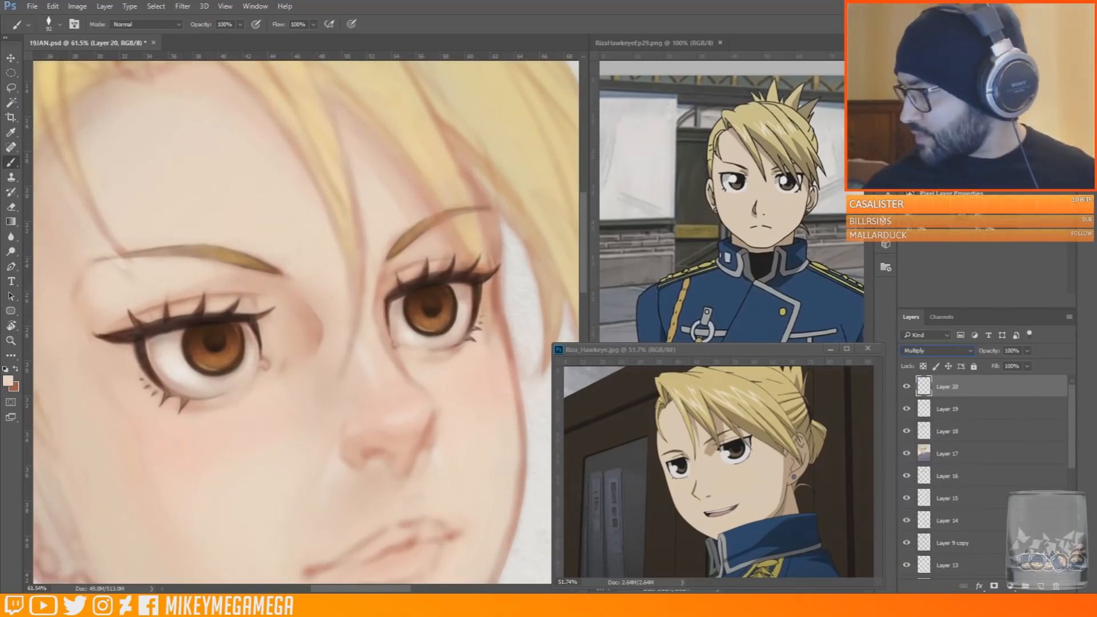
{"action": "left_click", "coordinate": [172, 363], "text": "alt"}
{"action": "mouse_move", "coordinate": [151, 343]}
{"action": "left_mouse_down"}
{"action": "mouse_move", "coordinate": [221, 325]}
{"action": "mouse_move", "coordinate": [257, 335]}
{"action": "left_mouse_up"}
{"action": "left_click_drag", "start_coordinate": [397, 305], "coordinate": [468, 281]}
{"action": "left_click", "coordinate": [498, 316], "text": "alt"}
{"action": "key", "text": "bracketleft"}
{"action": "key", "text": "bracketleft"}
{"action": "key", "text": "bracketleft"}
{"action": "key", "text": "bracketleft"}
{"action": "key", "text": "bracketleft"}
{"action": "key", "text": "bracketleft"}
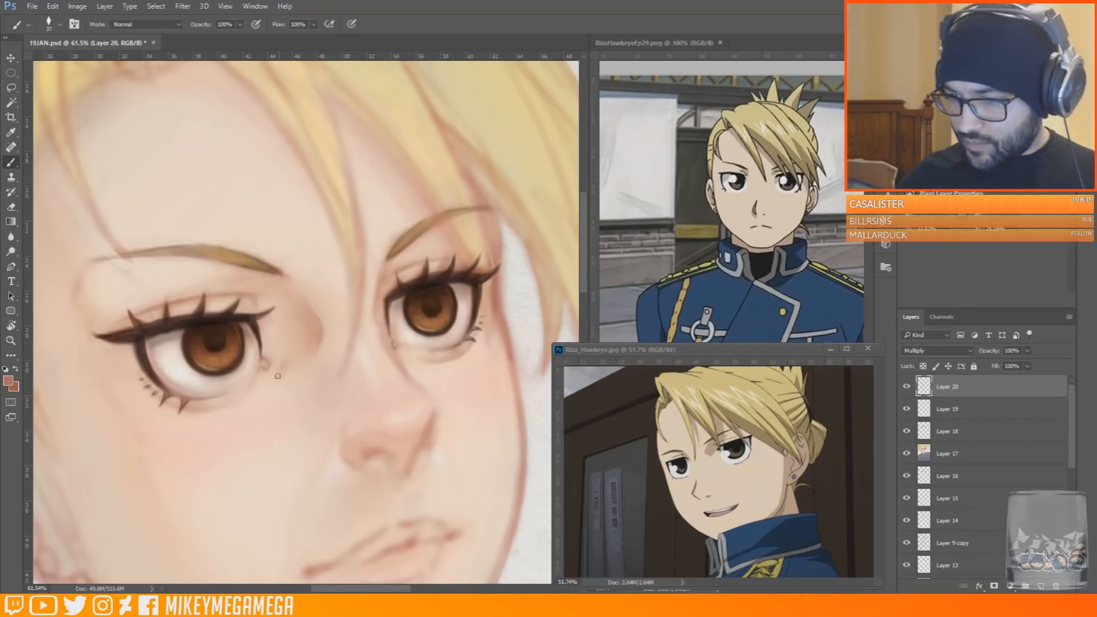
Add a new layer and smooth the dark patch between the near eye and nose bridge with sampled light peach
{"action": "scroll", "coordinate": [250, 183], "scroll_direction": "down", "scroll_amount": 3}
{"action": "key", "text": "ctrl+shift+alt+n"}
{"action": "left_click", "coordinate": [368, 125], "text": "alt"}
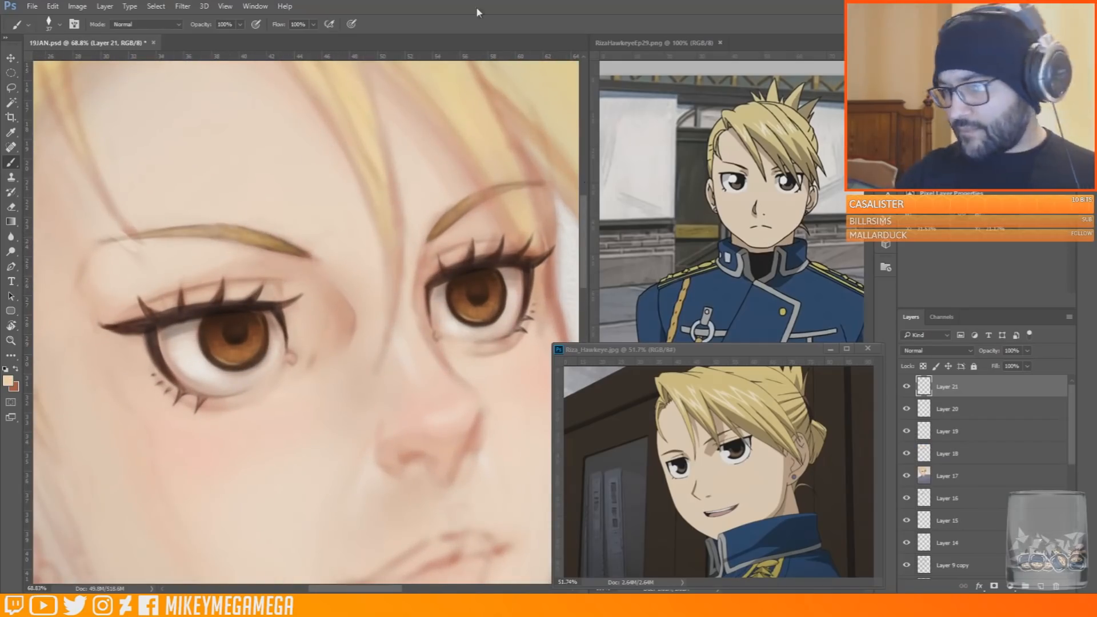
{"action": "scroll", "coordinate": [187, 195], "scroll_direction": "down", "scroll_amount": 5}
{"action": "scroll", "coordinate": [183, 200], "scroll_direction": "up", "scroll_amount": 2}
{"action": "left_click_drag", "start_coordinate": [397, 329], "coordinate": [407, 339]}
{"action": "right_click", "coordinate": [408, 344]}
{"action": "left_click", "coordinate": [414, 349]}
{"action": "left_click", "coordinate": [327, 299]}
{"action": "left_click", "coordinate": [312, 329], "text": "alt"}
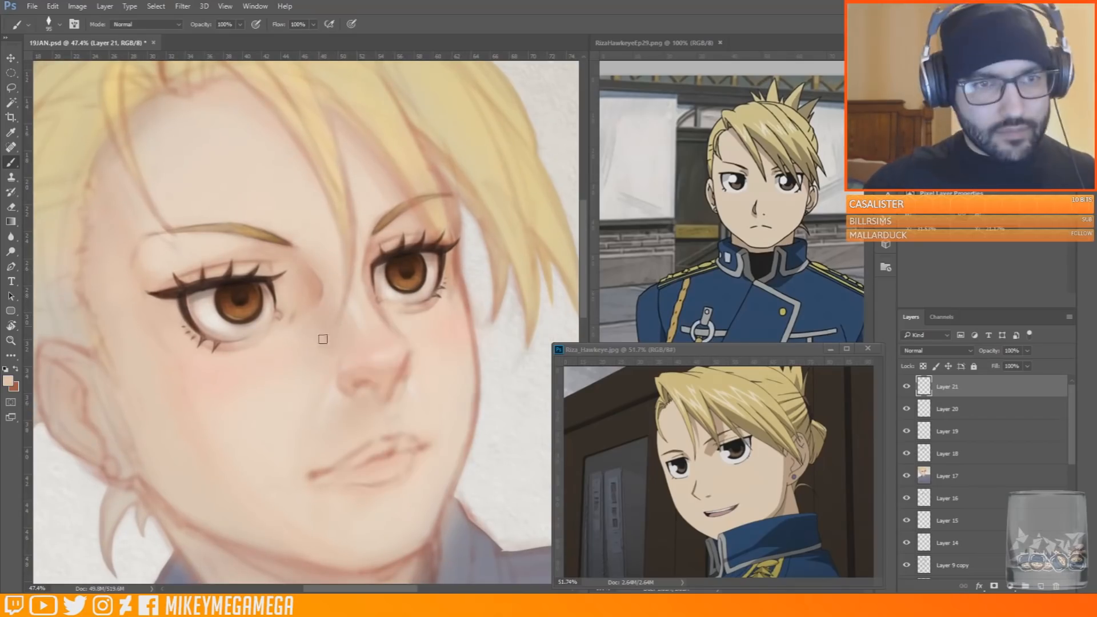
{"action": "left_click_drag", "start_coordinate": [316, 246], "coordinate": [321, 291]}
{"action": "left_click", "coordinate": [355, 306], "text": "alt"}
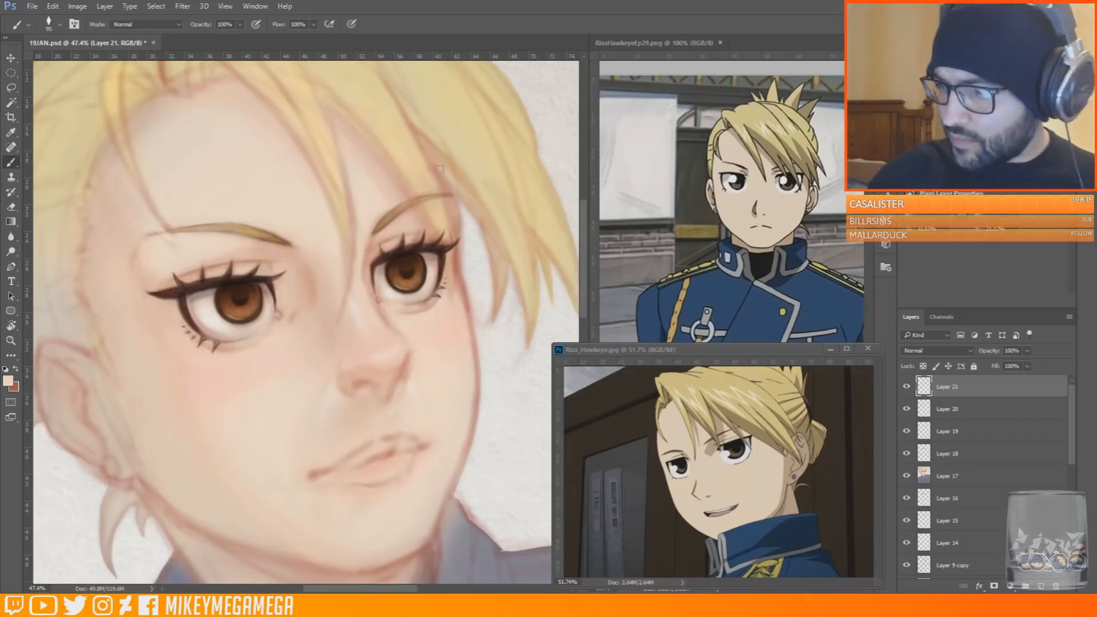
Sample a salmon pink, reduce the brush to 15 px and touch up the far eye's outer lower edge
{"action": "left_click", "coordinate": [451, 181], "text": "alt"}
{"action": "right_click", "coordinate": [451, 179]}
{"action": "left_click", "coordinate": [521, 204]}
{"action": "key", "text": "Return"}
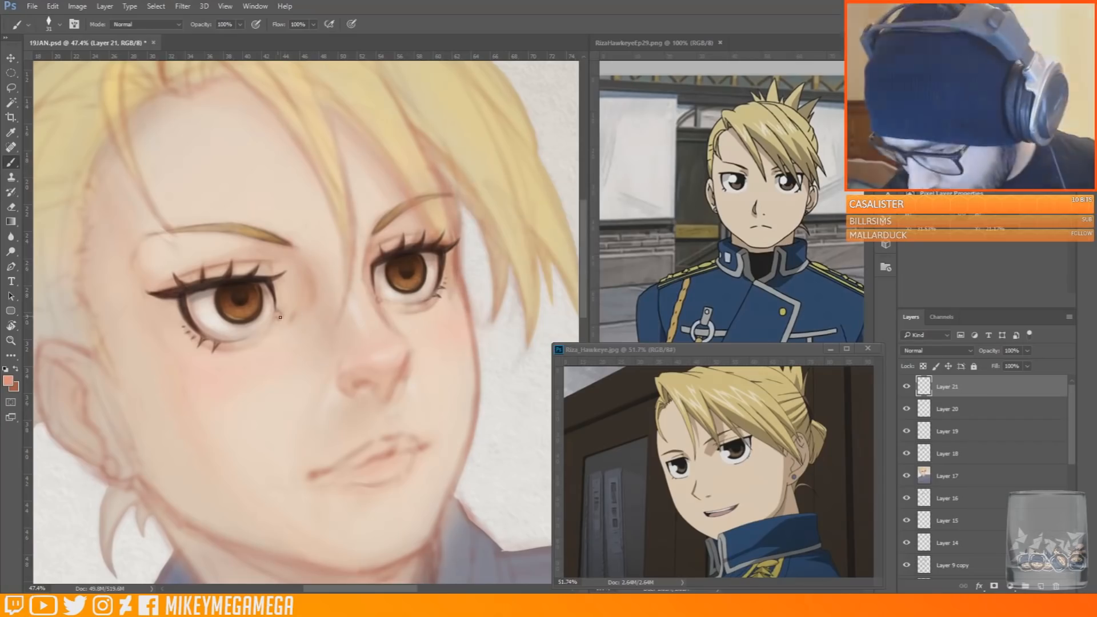
{"action": "scroll", "coordinate": [326, 285], "scroll_direction": "up", "scroll_amount": 2}
{"action": "right_click", "coordinate": [489, 247]}
{"action": "left_click", "coordinate": [530, 253]}
{"action": "key", "text": "Return"}
{"action": "left_click_drag", "start_coordinate": [492, 243], "coordinate": [492, 267]}
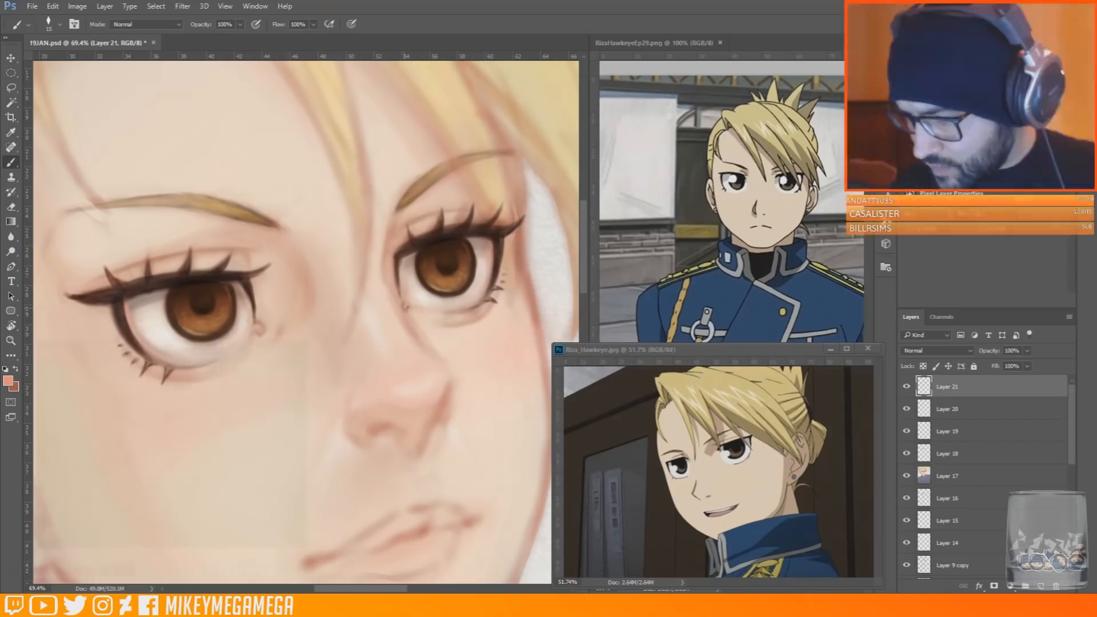
{"action": "scroll", "coordinate": [425, 114], "scroll_direction": "down", "scroll_amount": 2}
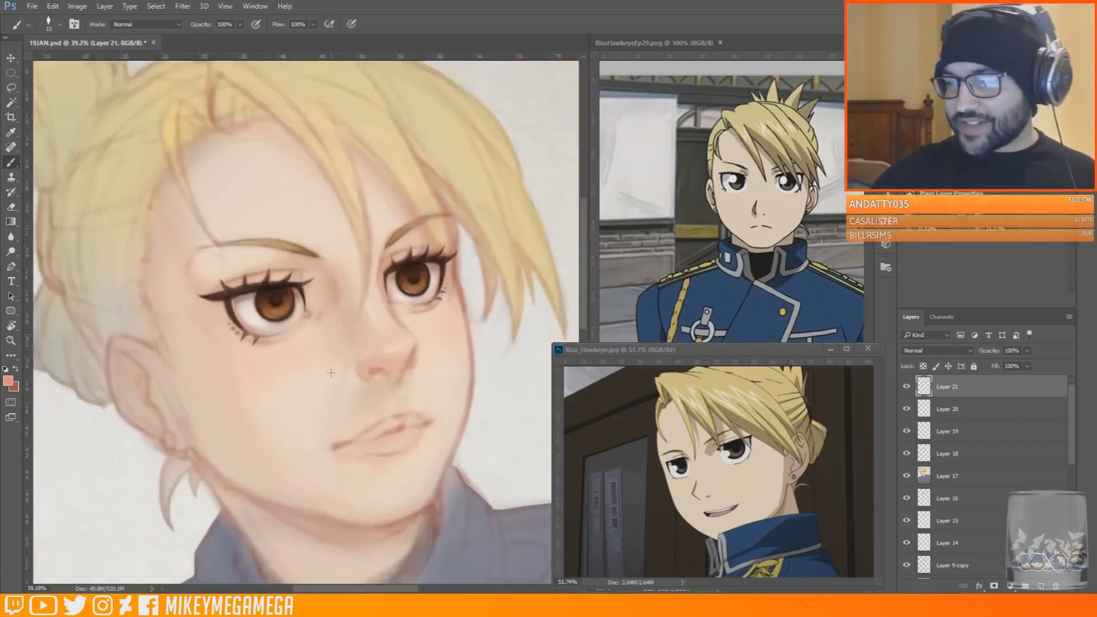
Sample a pale skin tone and blend the near eye's inner corner, enlarging the brush to 64 px
{"action": "scroll", "coordinate": [425, 115], "scroll_direction": "up", "scroll_amount": 1}
{"action": "left_click", "coordinate": [290, 303], "text": "alt"}
{"action": "right_click", "coordinate": [294, 287]}
{"action": "left_click", "coordinate": [372, 316]}
{"action": "key", "text": "Return"}
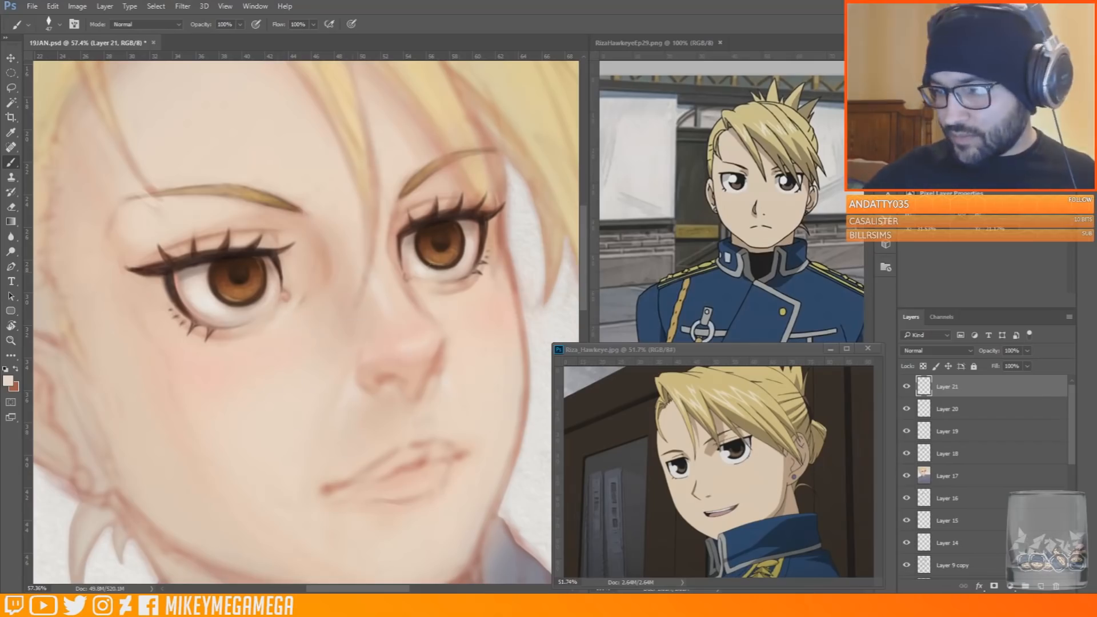
{"action": "right_click", "coordinate": [284, 275]}
{"action": "key", "text": "Return"}
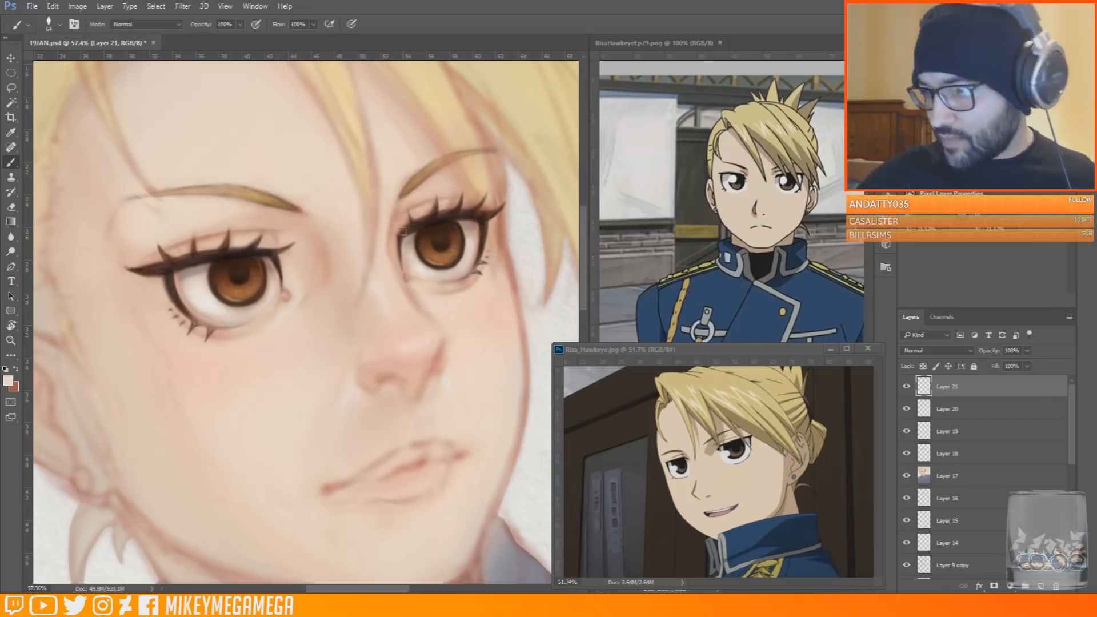
Soften the sketch line above the upper lip with pale skin tone and enlarge the brush to 130 px
{"action": "scroll", "coordinate": [284, 275], "scroll_direction": "down", "scroll_amount": 2}
{"action": "scroll", "coordinate": [237, 311], "scroll_direction": "up", "scroll_amount": 1}
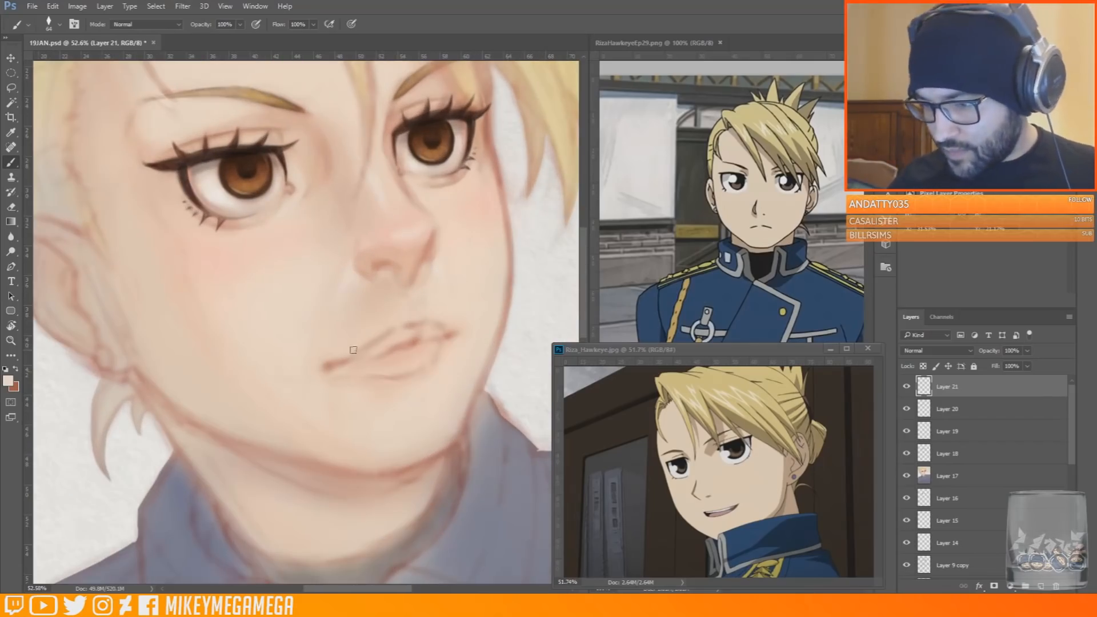
{"action": "left_click_drag", "start_coordinate": [422, 322], "coordinate": [399, 315]}
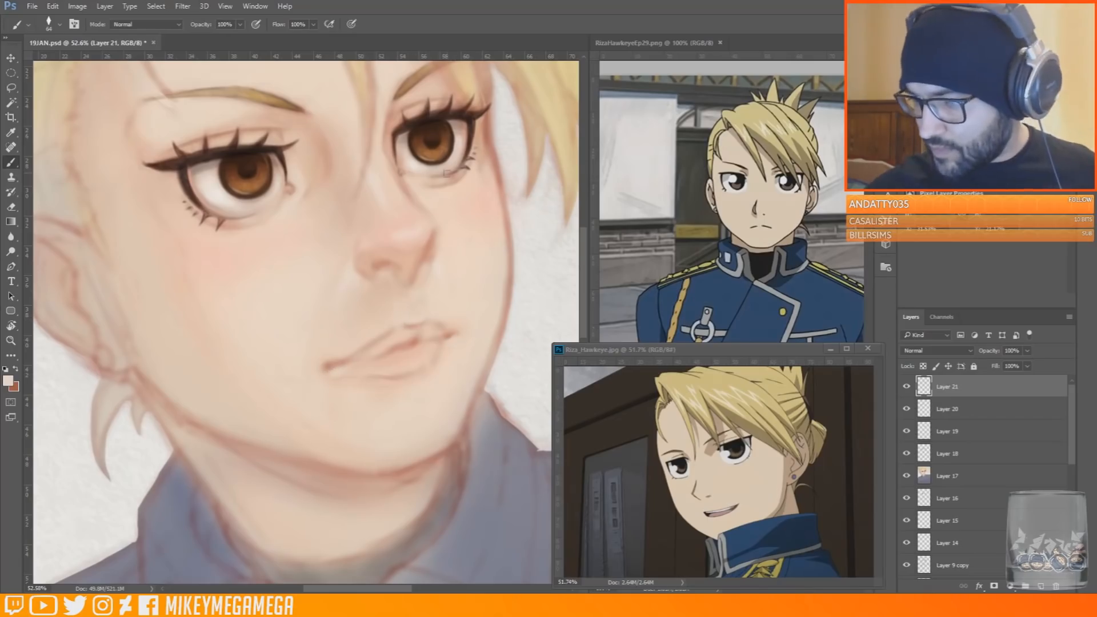
{"action": "right_click", "coordinate": [348, 306]}
{"action": "left_click", "coordinate": [371, 316]}
{"action": "key", "text": "Return"}
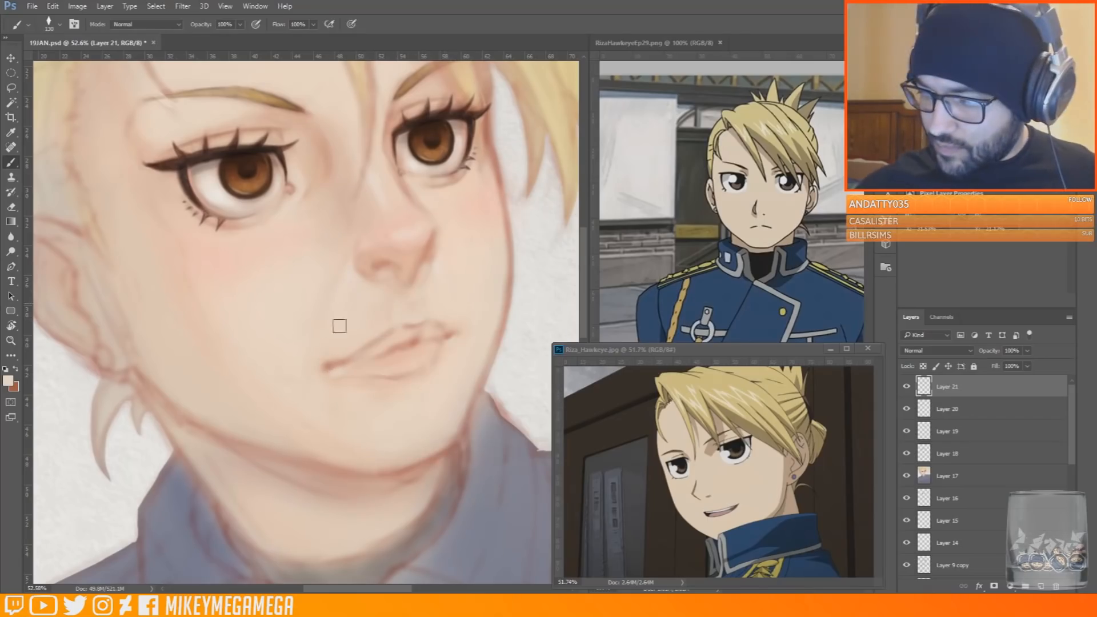
{"action": "scroll", "coordinate": [319, 127], "scroll_direction": "down", "scroll_amount": 1}
{"action": "scroll", "coordinate": [318, 128], "scroll_direction": "up", "scroll_amount": 3}
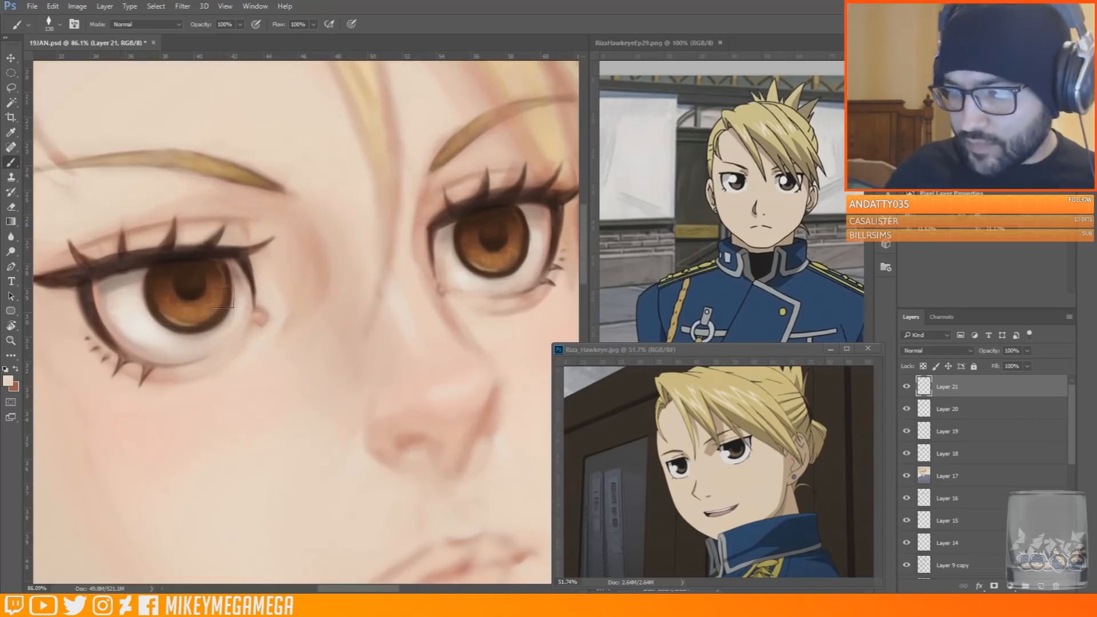
{"action": "scroll", "coordinate": [246, 207], "scroll_direction": "down", "scroll_amount": 4}
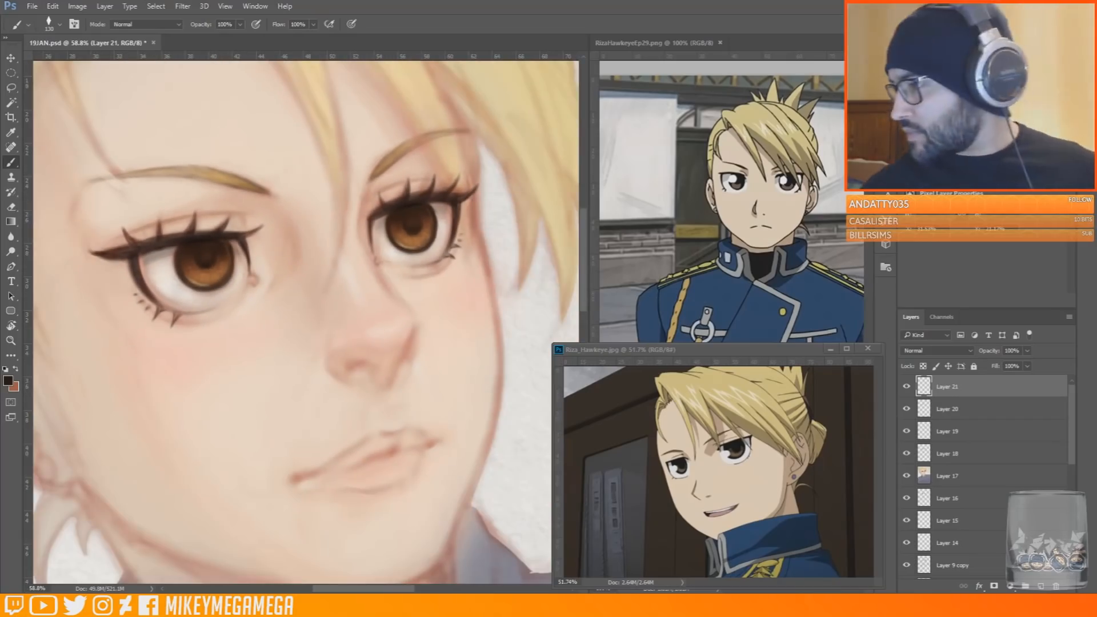
Add a new layer and paint white highlights on both irises, starting with a 44 px brush
{"action": "left_click", "coordinate": [914, 63]}
{"action": "left_click", "coordinate": [1041, 586]}
{"action": "right_click", "coordinate": [323, 238]}
{"action": "left_click", "coordinate": [401, 262]}
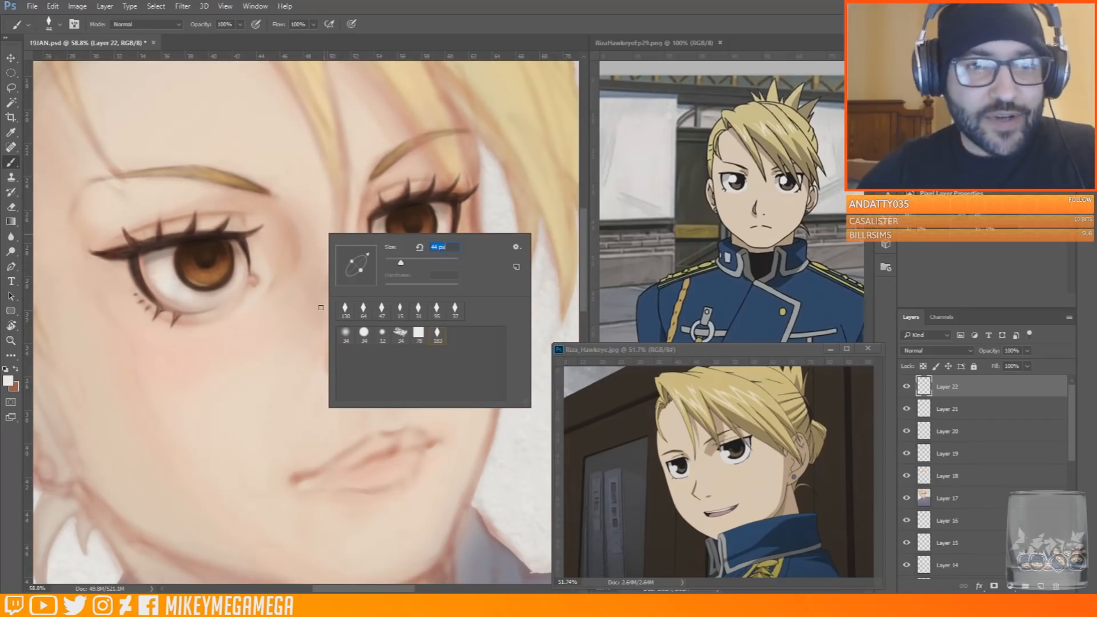
{"action": "left_click", "coordinate": [321, 307]}
{"action": "left_click", "coordinate": [181, 262]}
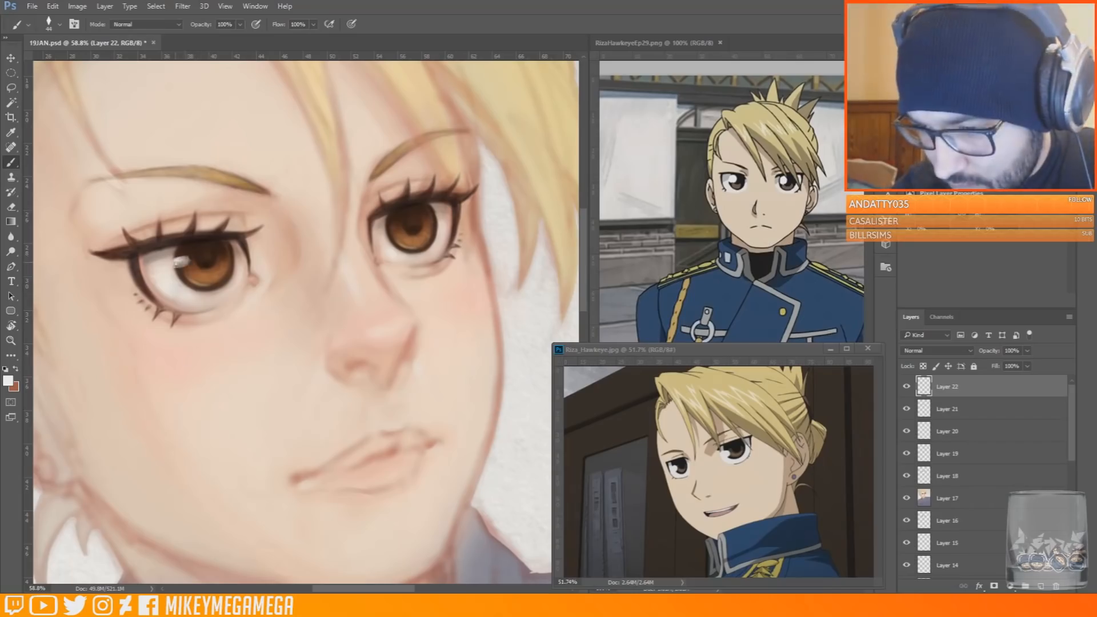
{"action": "left_click", "coordinate": [392, 227]}
{"action": "right_click", "coordinate": [227, 245]}
{"action": "left_click_drag", "start_coordinate": [213, 256], "coordinate": [231, 256]}
{"action": "left_click_drag", "start_coordinate": [422, 222], "coordinate": [439, 222]}
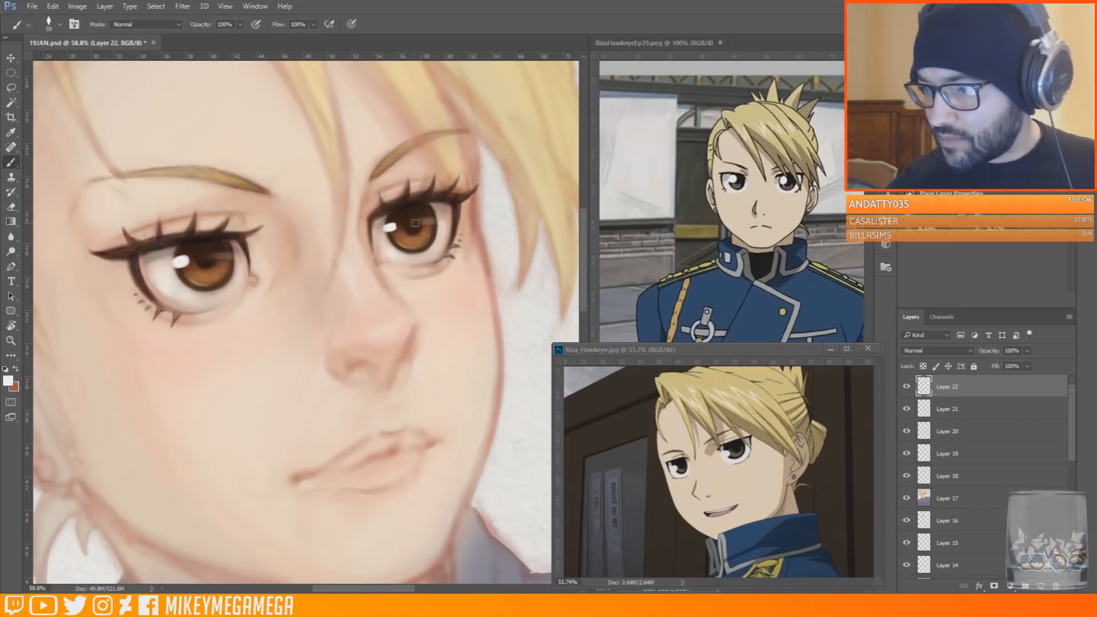
Reduce the brush to 25 px and add small white highlights to the lower lids and the near eye's tear duct
{"action": "right_click", "coordinate": [245, 259]}
{"action": "left_click_drag", "start_coordinate": [274, 284], "coordinate": [262, 285]}
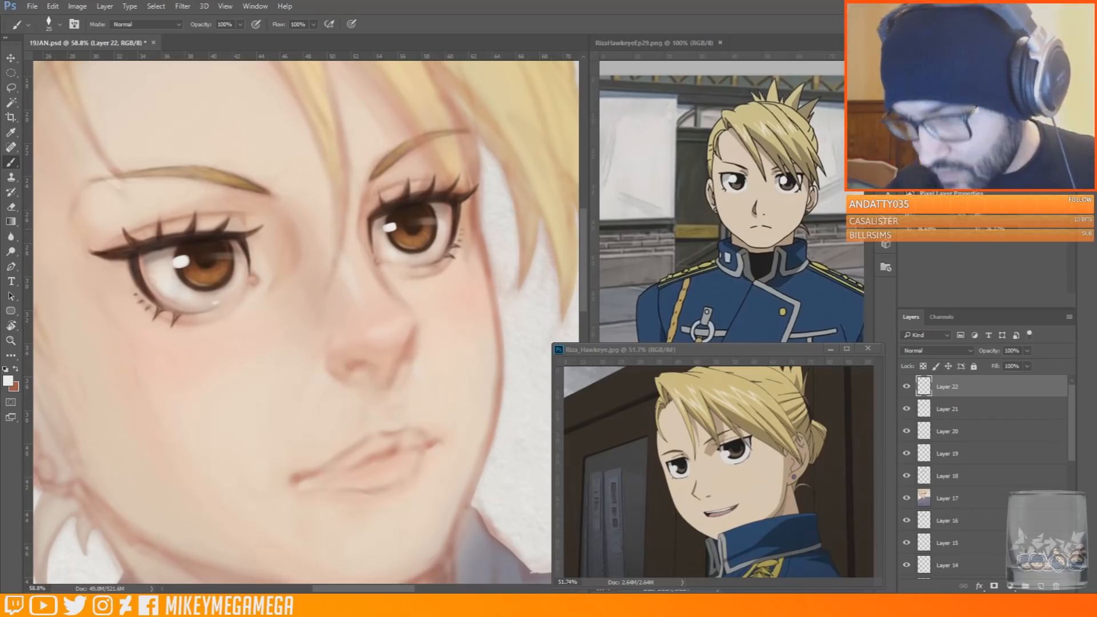
{"action": "scroll", "coordinate": [439, 242], "scroll_direction": "up", "scroll_amount": 1}
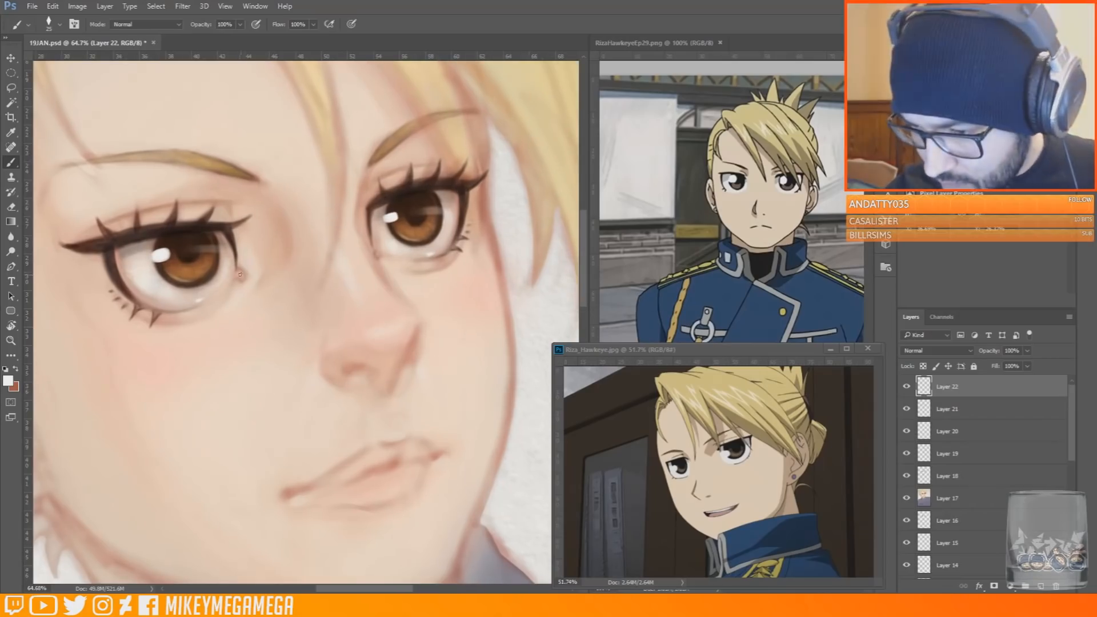
{"action": "right_click", "coordinate": [240, 271]}
{"action": "left_click", "coordinate": [241, 273]}
{"action": "right_click", "coordinate": [426, 226]}
{"action": "left_click_drag", "start_coordinate": [502, 250], "coordinate": [507, 250]}
{"action": "key", "text": "Return"}
{"action": "scroll", "coordinate": [260, 213], "scroll_direction": "down", "scroll_amount": 3}
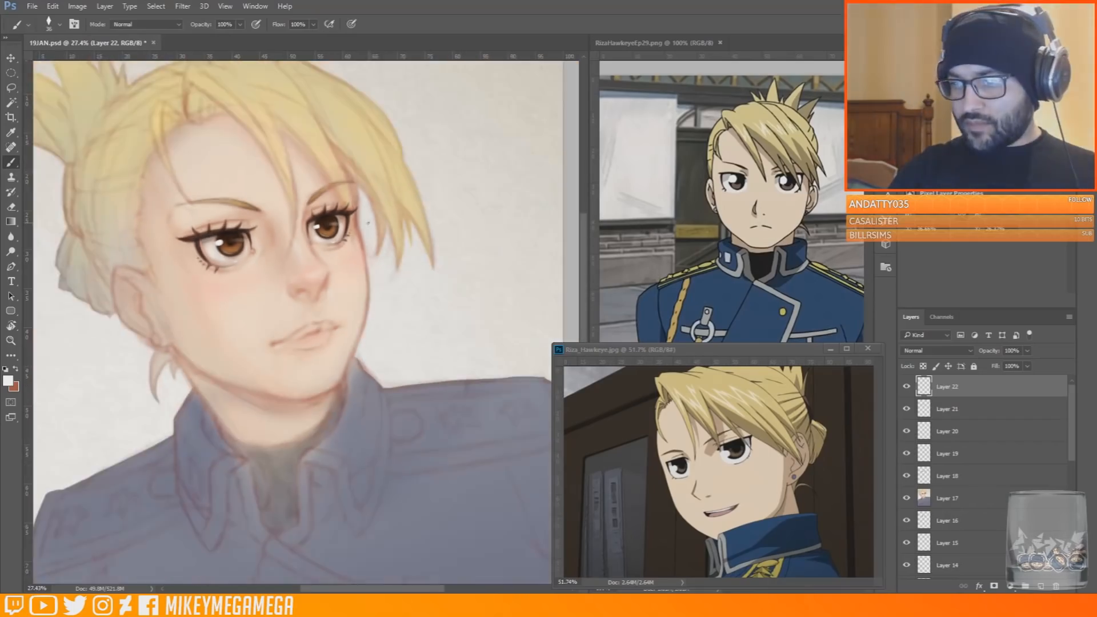
{"action": "scroll", "coordinate": [226, 200], "scroll_direction": "up", "scroll_amount": 2}
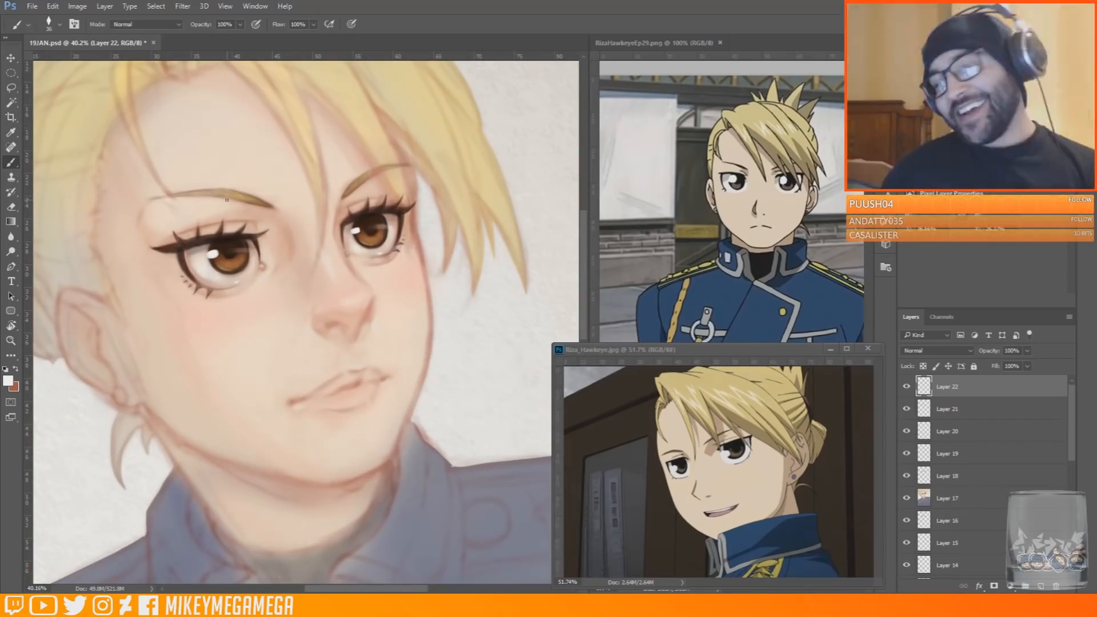
Add a Multiply layer and shade the near upper eyelid, far inner eye socket and nose underside in dusty pink at 111 px
{"action": "left_click", "coordinate": [1041, 587]}
{"action": "left_click", "coordinate": [937, 351]}
{"action": "left_click", "coordinate": [922, 393]}
{"action": "left_click", "coordinate": [97, 343], "text": "alt"}
{"action": "right_click", "coordinate": [282, 216]}
{"action": "left_click_drag", "start_coordinate": [363, 241], "coordinate": [376, 242]}
{"action": "type", "text": "111"}
{"action": "key", "text": "Return"}
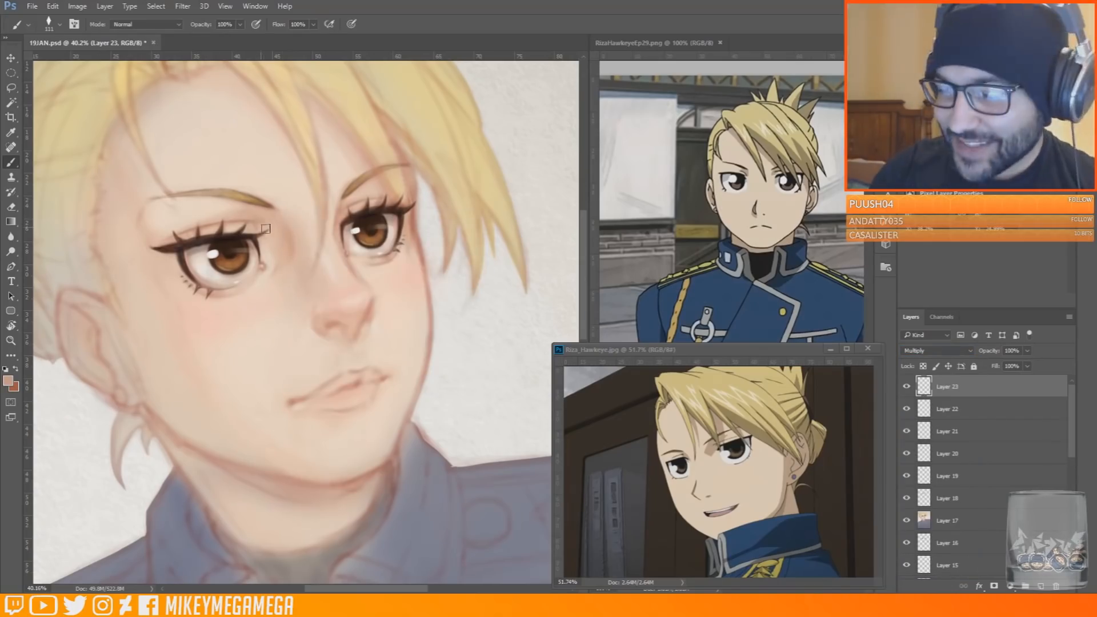
{"action": "left_click_drag", "start_coordinate": [254, 219], "coordinate": [219, 214]}
{"action": "left_click_drag", "start_coordinate": [343, 218], "coordinate": [349, 203]}
{"action": "left_click_drag", "start_coordinate": [341, 318], "coordinate": [357, 320]}
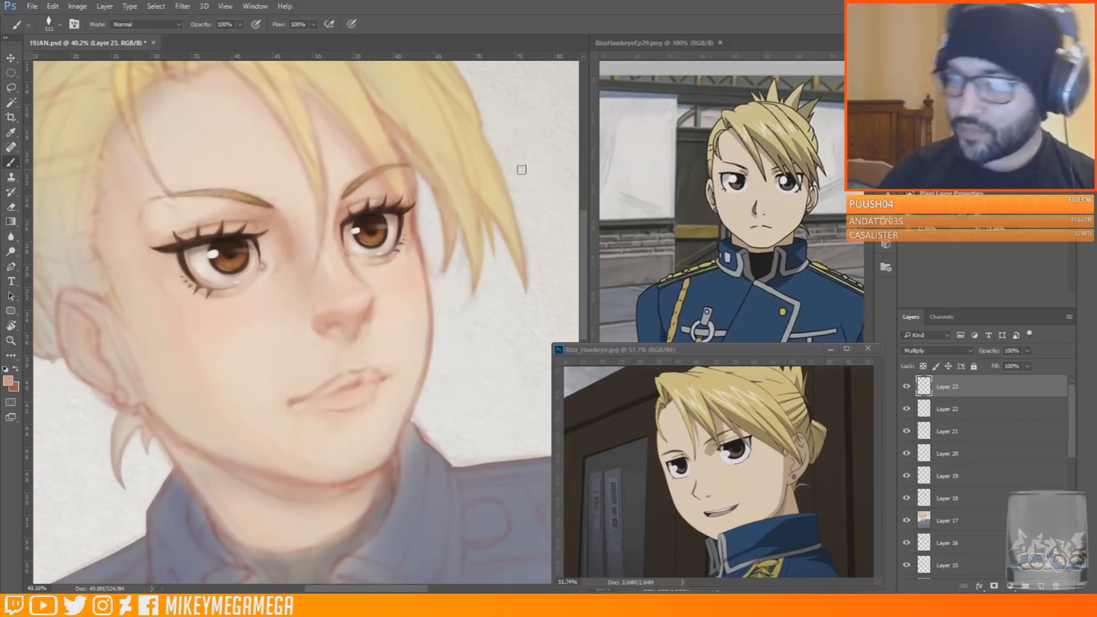
Resize the brush, add a new layer and soften the area between the nose and upper lip with pale skin tone
{"action": "left_click", "coordinate": [343, 468], "text": "alt"}
{"action": "right_click", "coordinate": [335, 363]}
{"action": "left_click", "coordinate": [417, 389]}
{"action": "key", "text": "Return"}
{"action": "key", "text": "ctrl+shift+alt+n"}
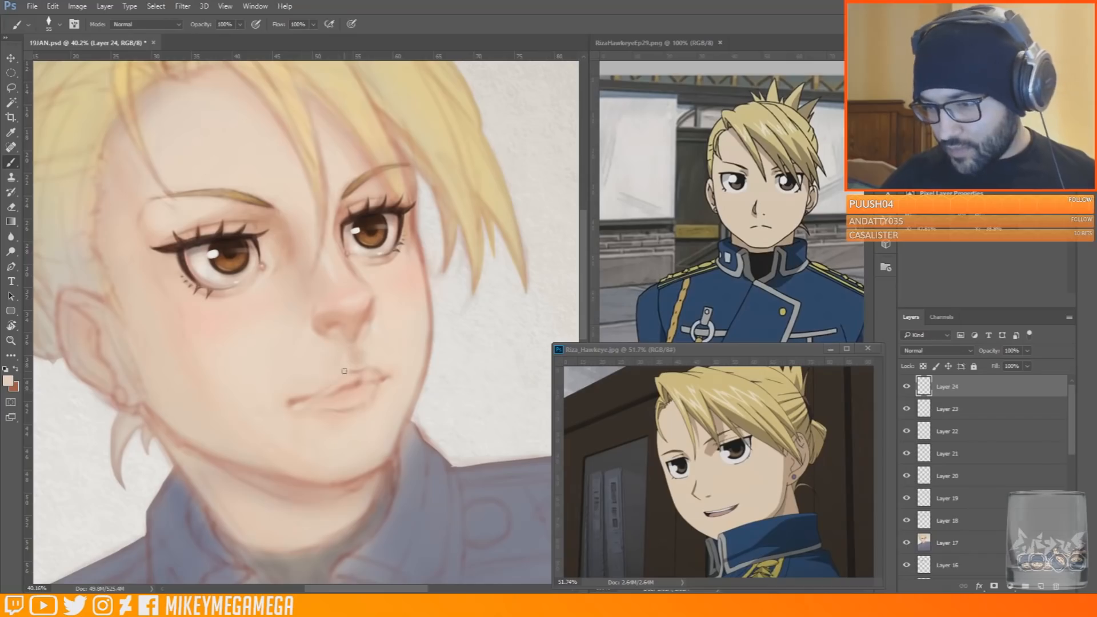
{"action": "left_click_drag", "start_coordinate": [362, 344], "coordinate": [361, 366]}
{"action": "left_click", "coordinate": [370, 343], "text": "alt"}
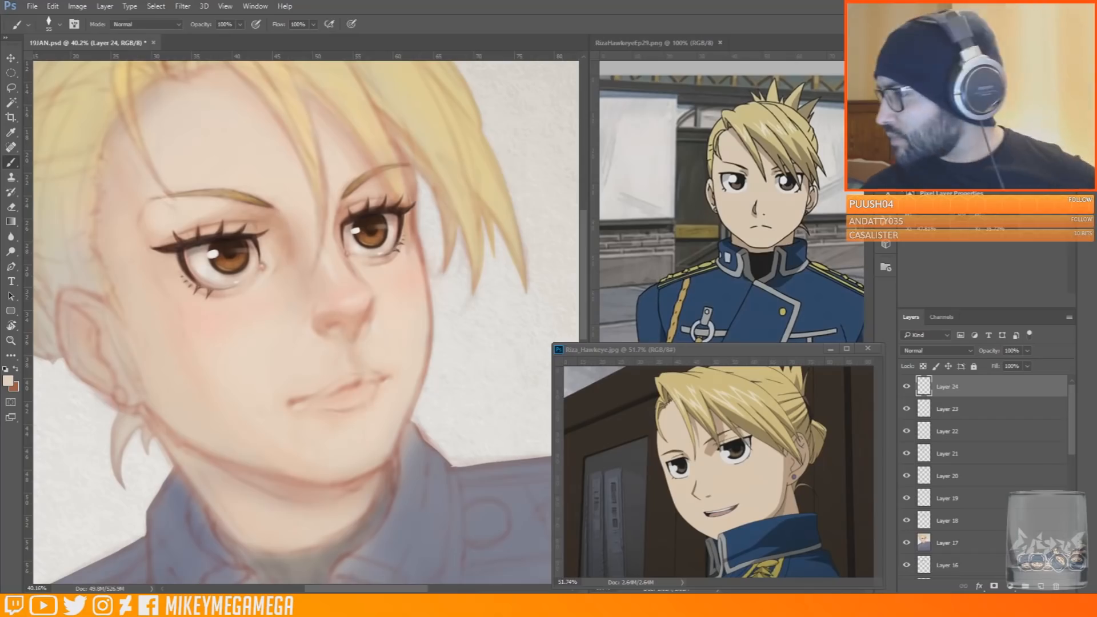
Choose a muted lavender and tint the outer lower corners of both eyes with a resized brush
{"action": "left_click", "coordinate": [983, 114]}
{"action": "left_click", "coordinate": [972, 114]}
{"action": "right_click", "coordinate": [391, 259]}
{"action": "left_click", "coordinate": [413, 281]}
{"action": "left_click_drag", "start_coordinate": [177, 271], "coordinate": [172, 261]}
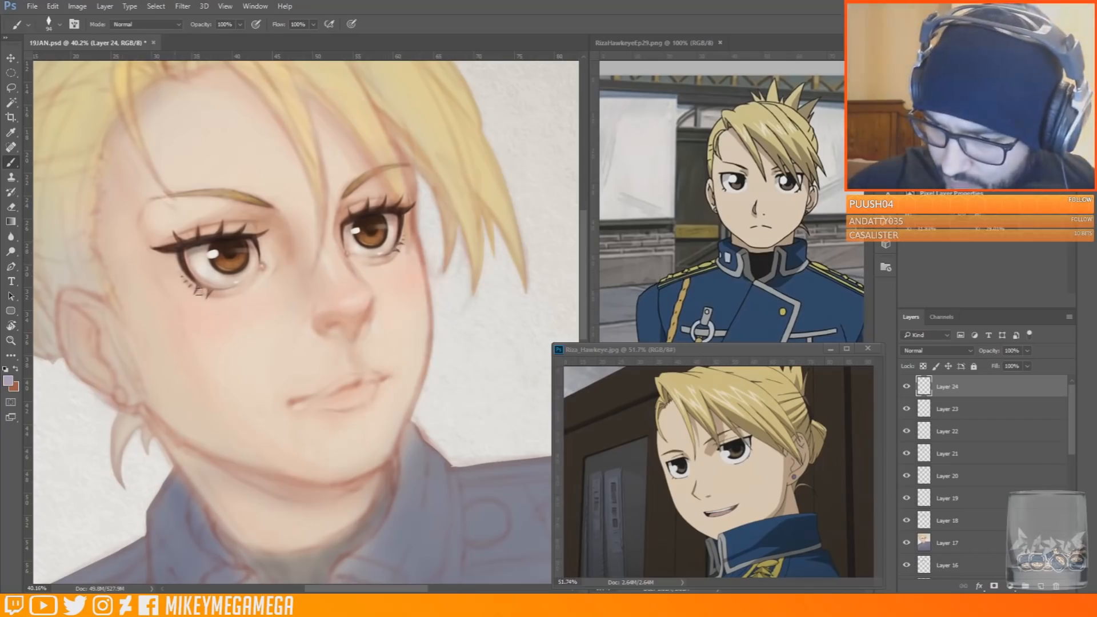
{"action": "left_click_drag", "start_coordinate": [406, 234], "coordinate": [407, 243]}
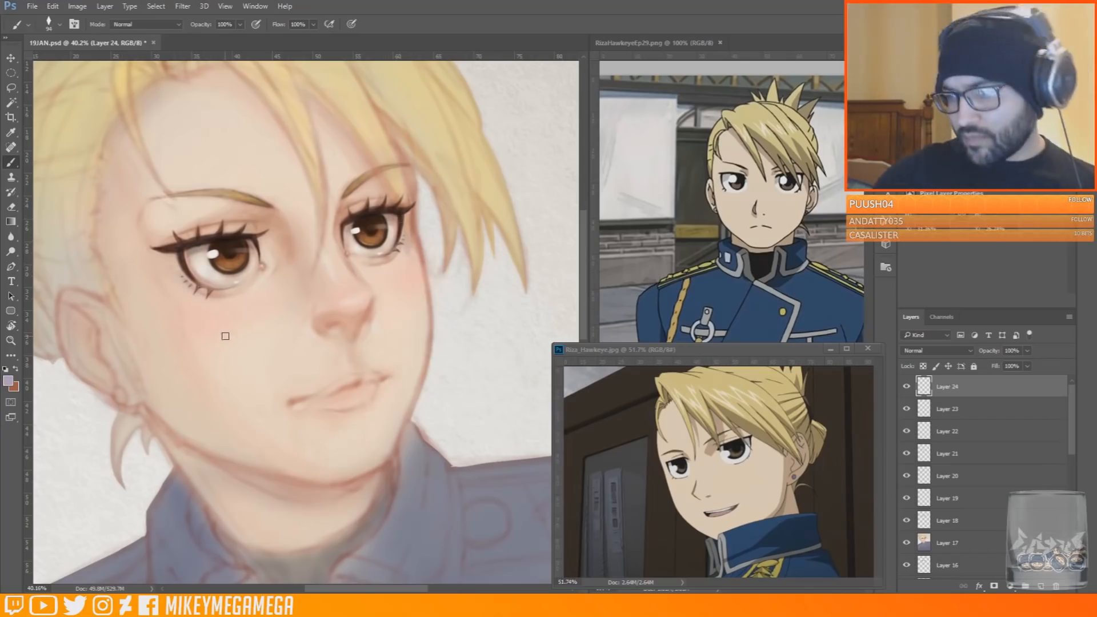
Switch to pale and pink skin tones and touch up the inner corner of the near eye
{"action": "left_click", "coordinate": [926, 86]}
{"action": "left_click", "coordinate": [262, 266]}
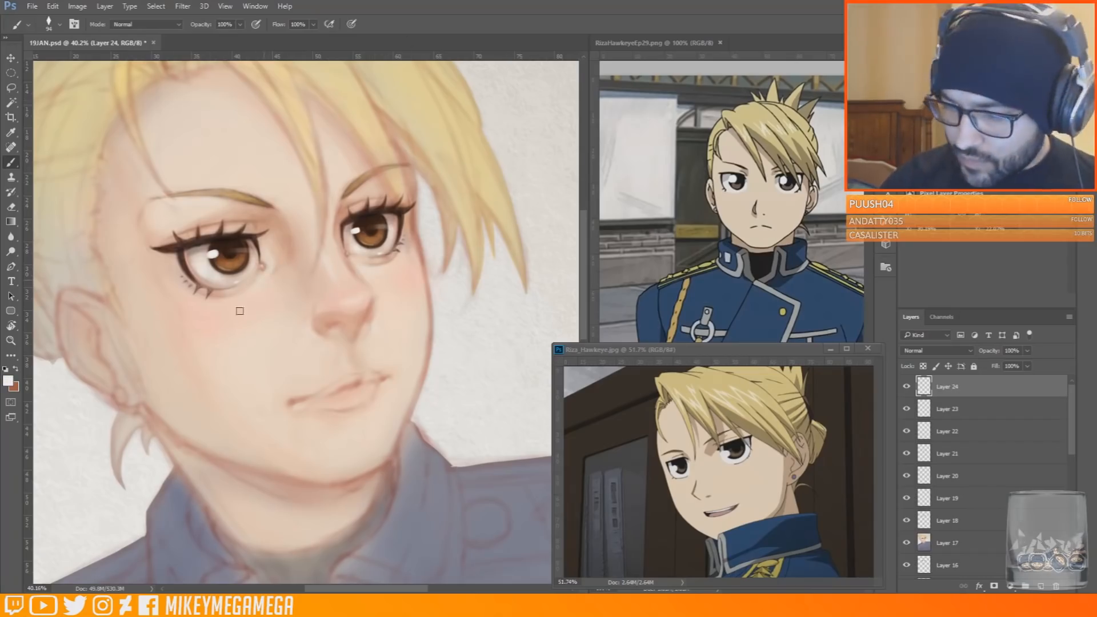
{"action": "left_click", "coordinate": [286, 260], "text": "alt"}
{"action": "left_click", "coordinate": [286, 260], "text": "alt"}
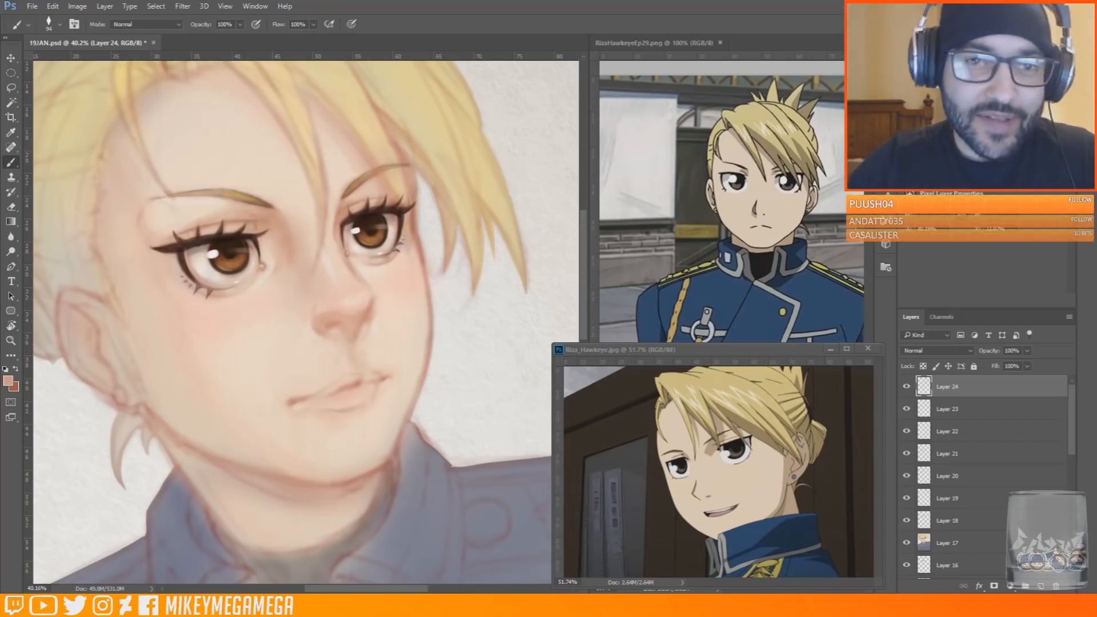
Reduce the brush to 34 px and touch up the skin between the nose bridge and far eye with sampled pink
{"action": "key", "text": "ctrl+0"}
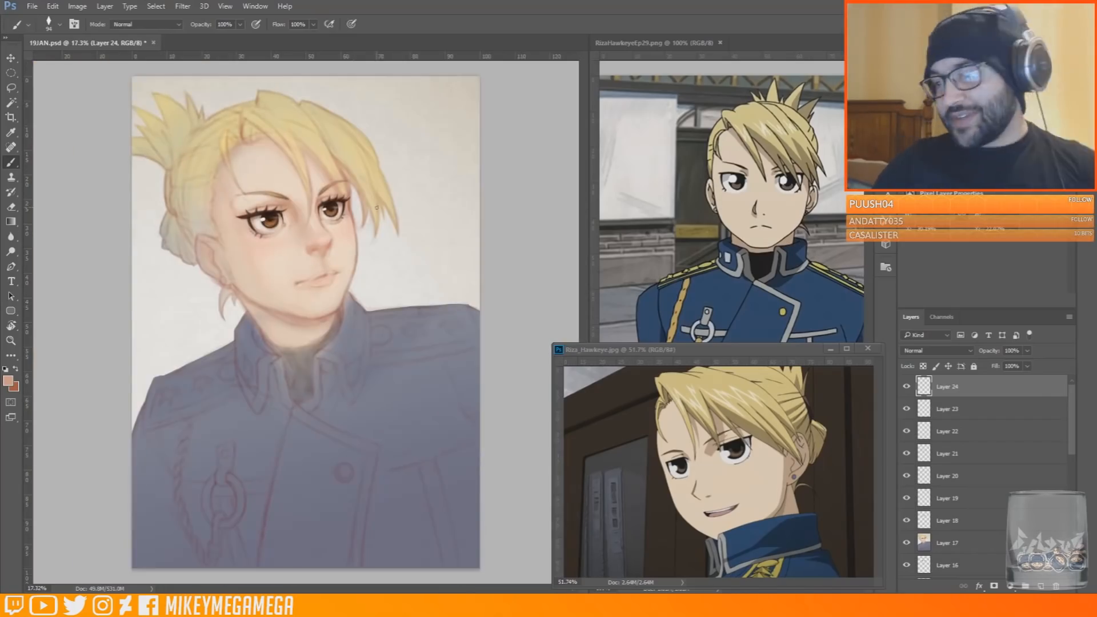
{"action": "left_click_drag", "start_coordinate": [264, 174], "coordinate": [327, 179]}
{"action": "scroll", "coordinate": [327, 178], "scroll_direction": "up", "scroll_amount": 2}
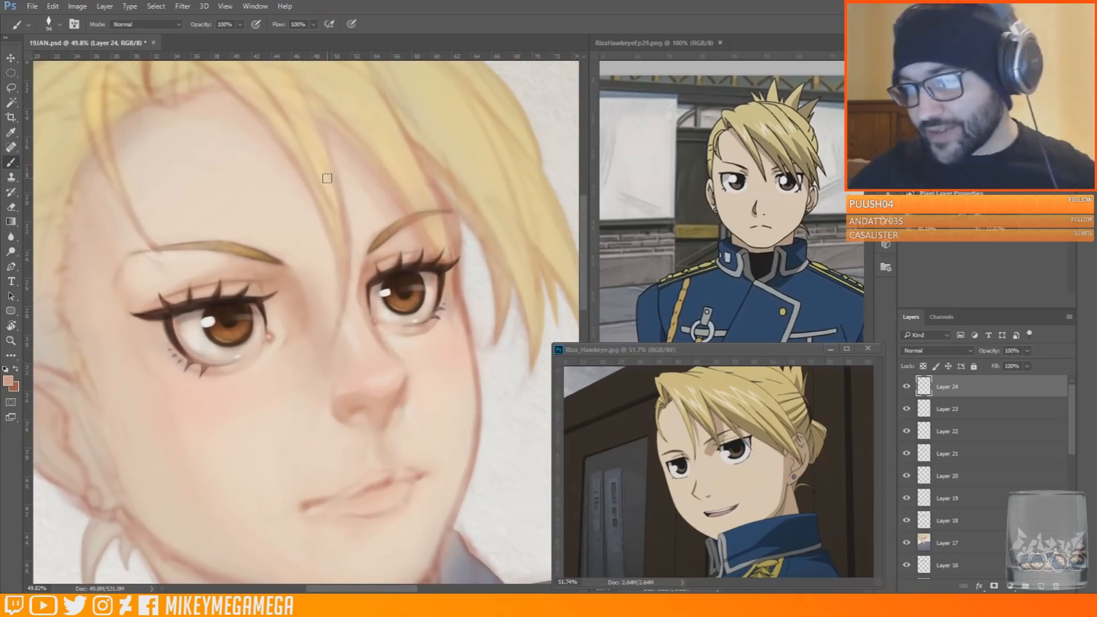
{"action": "left_click", "coordinate": [370, 281], "text": "alt"}
{"action": "right_click", "coordinate": [375, 276]}
{"action": "left_click_drag", "start_coordinate": [450, 308], "coordinate": [444, 308]}
{"action": "left_click", "coordinate": [402, 204]}
{"action": "left_click", "coordinate": [362, 305], "text": "alt"}
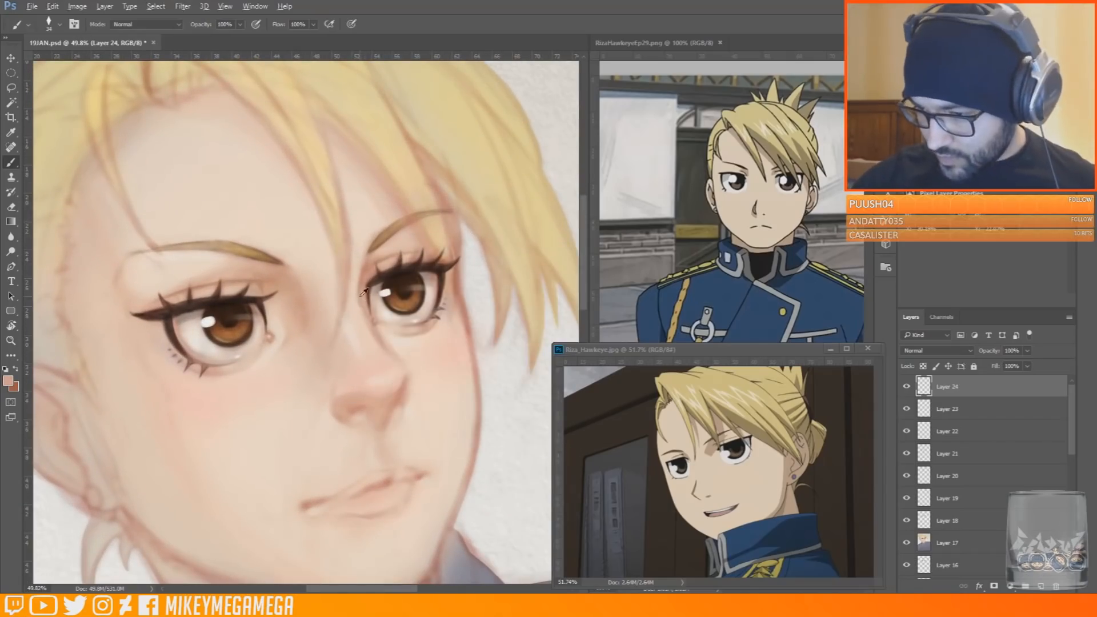
Define the nostrils and the nose's lower contour using sampled skin tones and dark eyelash brown
{"action": "left_click", "coordinate": [402, 386], "text": "alt"}
{"action": "left_click", "coordinate": [338, 387], "text": "alt"}
{"action": "left_click", "coordinate": [417, 388], "text": "alt"}
{"action": "left_click", "coordinate": [322, 400], "text": "alt"}
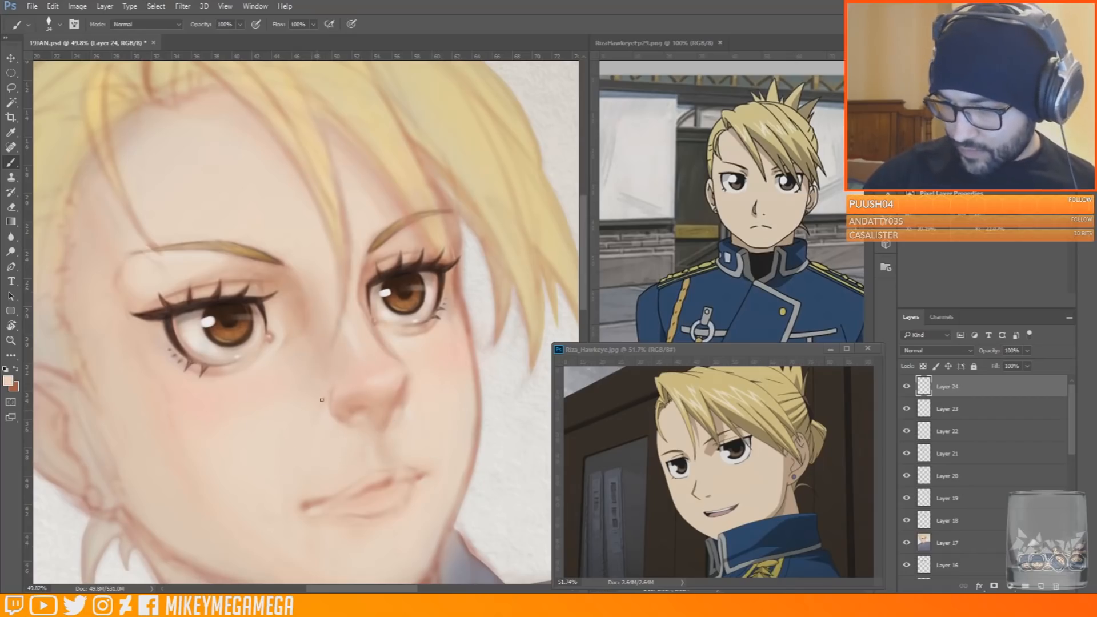
{"action": "left_click", "coordinate": [408, 268], "text": "alt"}
{"action": "left_click", "coordinate": [352, 409], "text": "alt"}
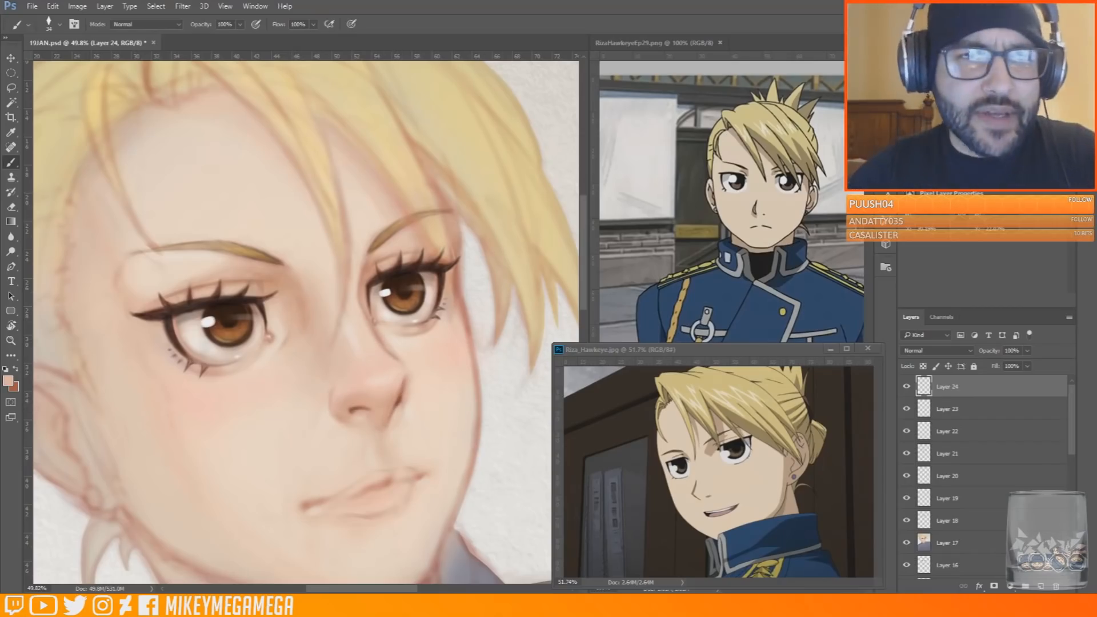
Look at the ink drawing post on Instagram in the browser, moving its window aside to return to the painting
{"action": "left_click_drag", "start_coordinate": [0, 98], "coordinate": [111, 82]}
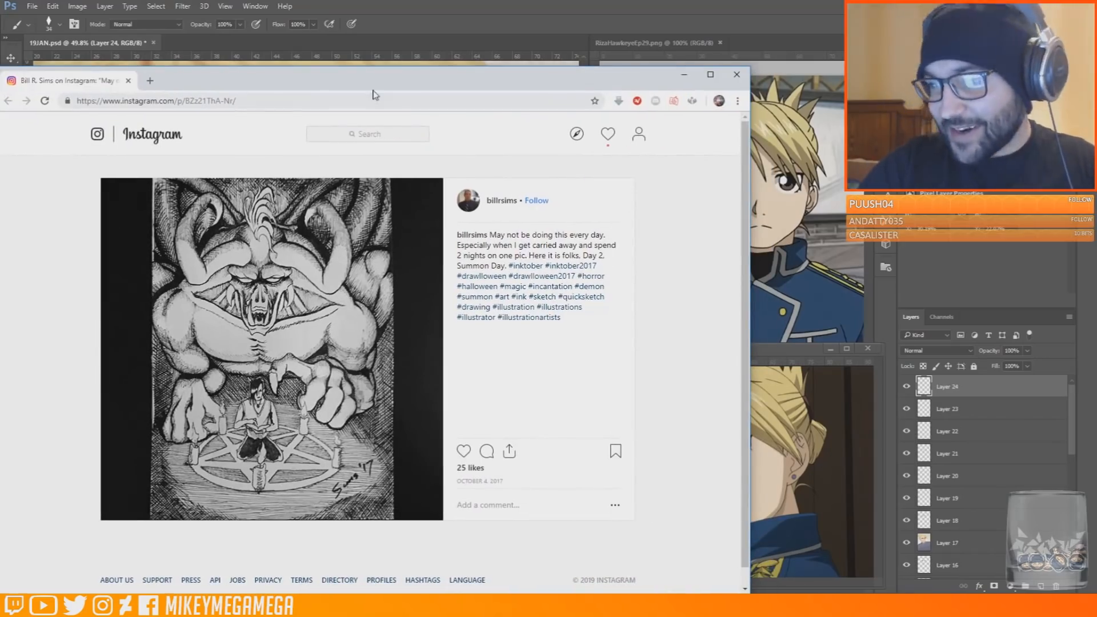
{"action": "left_click_drag", "start_coordinate": [373, 87], "coordinate": [0, 91]}
{"action": "left_click", "coordinate": [463, 280], "text": "alt"}
Enlarge the brush to 168 px and paint pink blush on both cheeks
{"action": "left_click", "coordinate": [202, 402], "text": "alt"}
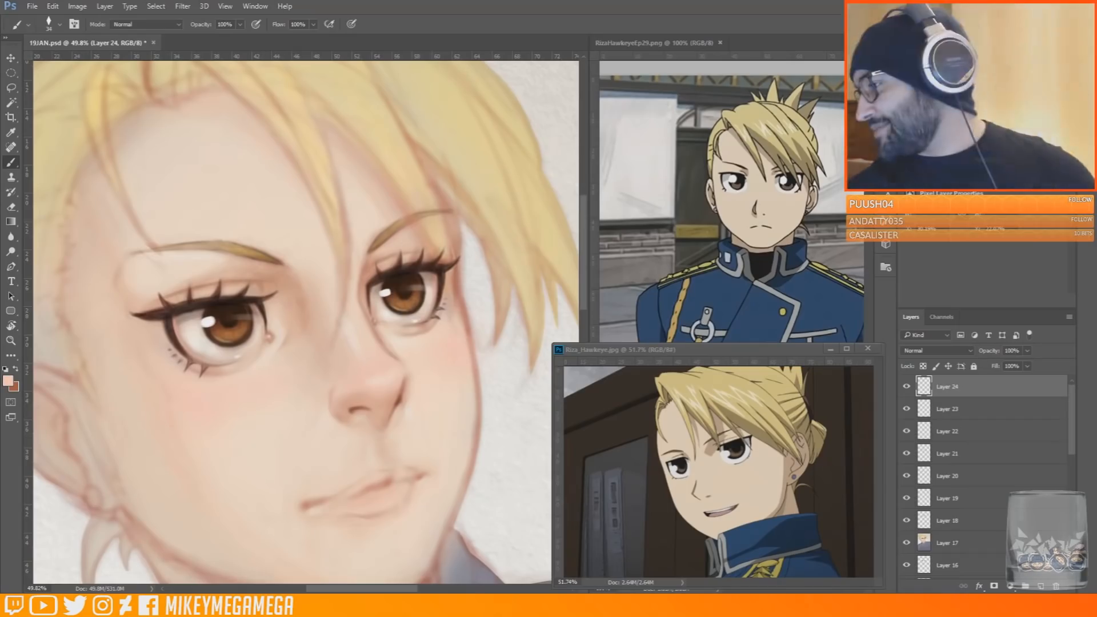
{"action": "right_click", "coordinate": [269, 394]}
{"action": "left_click", "coordinate": [306, 414]}
{"action": "mouse_move", "coordinate": [176, 409]}
{"action": "left_mouse_down"}
{"action": "mouse_move", "coordinate": [209, 413]}
{"action": "mouse_move", "coordinate": [248, 383]}
{"action": "left_mouse_up"}
{"action": "left_click_drag", "start_coordinate": [464, 332], "coordinate": [482, 382]}
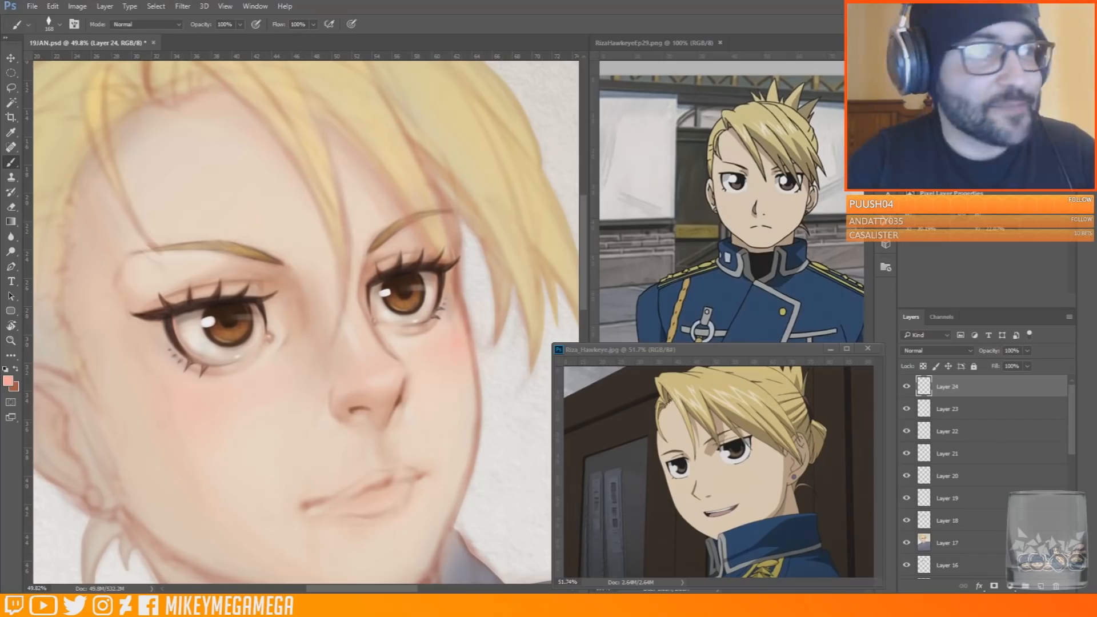
{"action": "left_click_drag", "start_coordinate": [0, 100], "coordinate": [0, 108]}
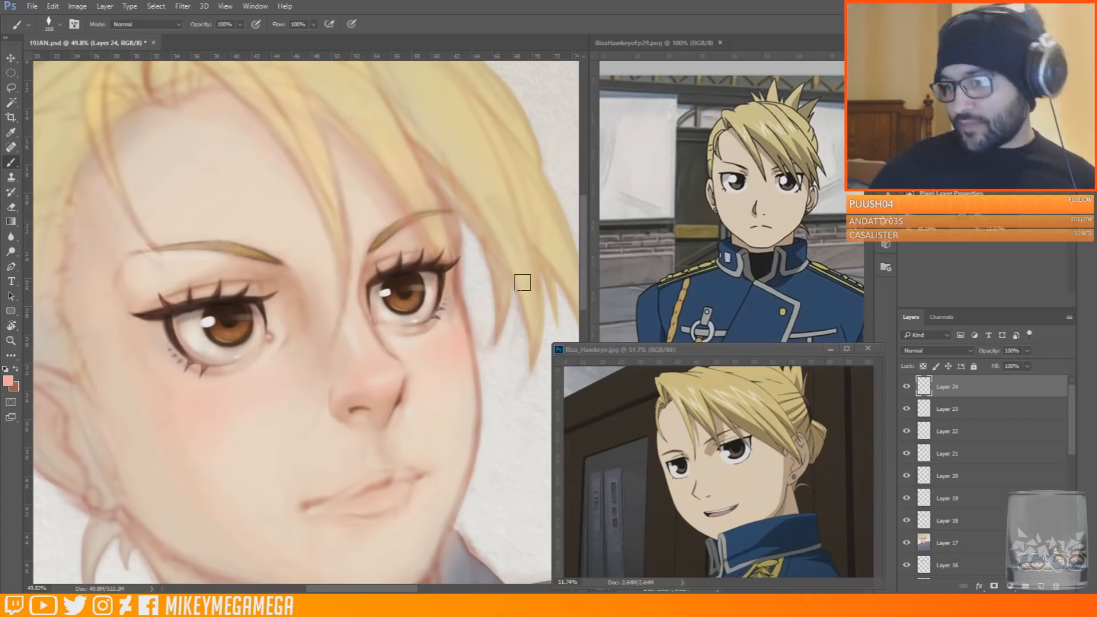
Select the mouth with the Lasso, make a merged copy of the painting on its own layer and transform the mouth's width
{"action": "scroll", "coordinate": [502, 411], "scroll_direction": "down", "scroll_amount": 2}
{"action": "key", "text": "l"}
{"action": "left_click_drag", "start_coordinate": [422, 480], "coordinate": [441, 449]}
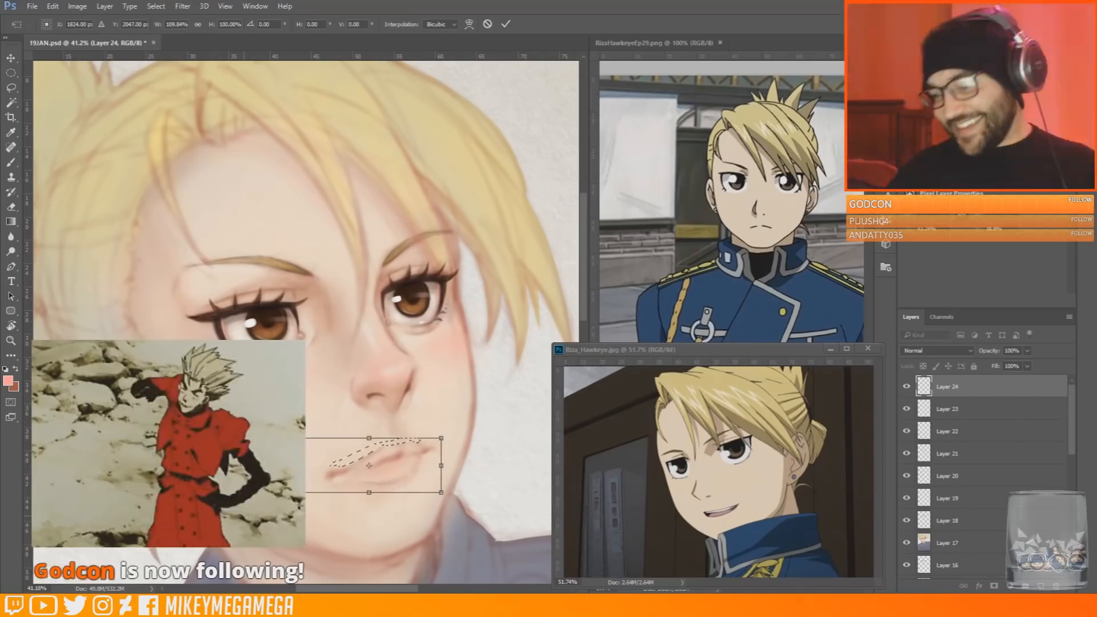
{"action": "key", "text": "ctrl+j"}
{"action": "left_click", "coordinate": [53, 6]}
{"action": "left_click", "coordinate": [114, 246]}
{"action": "left_click_drag", "start_coordinate": [442, 466], "coordinate": [431, 467]}
Shift the selected mouth slightly and deselect it
{"action": "key", "text": "m"}
{"action": "left_click", "coordinate": [554, 225]}
{"action": "left_click", "coordinate": [226, 6]}
{"action": "left_click", "coordinate": [235, 225]}
{"action": "key", "text": "v"}
{"action": "left_click", "coordinate": [555, 225]}
{"action": "left_click_drag", "start_coordinate": [439, 459], "coordinate": [434, 457]}
{"action": "key", "text": "m"}
{"action": "left_click", "coordinate": [495, 225]}
{"action": "left_click", "coordinate": [514, 549]}
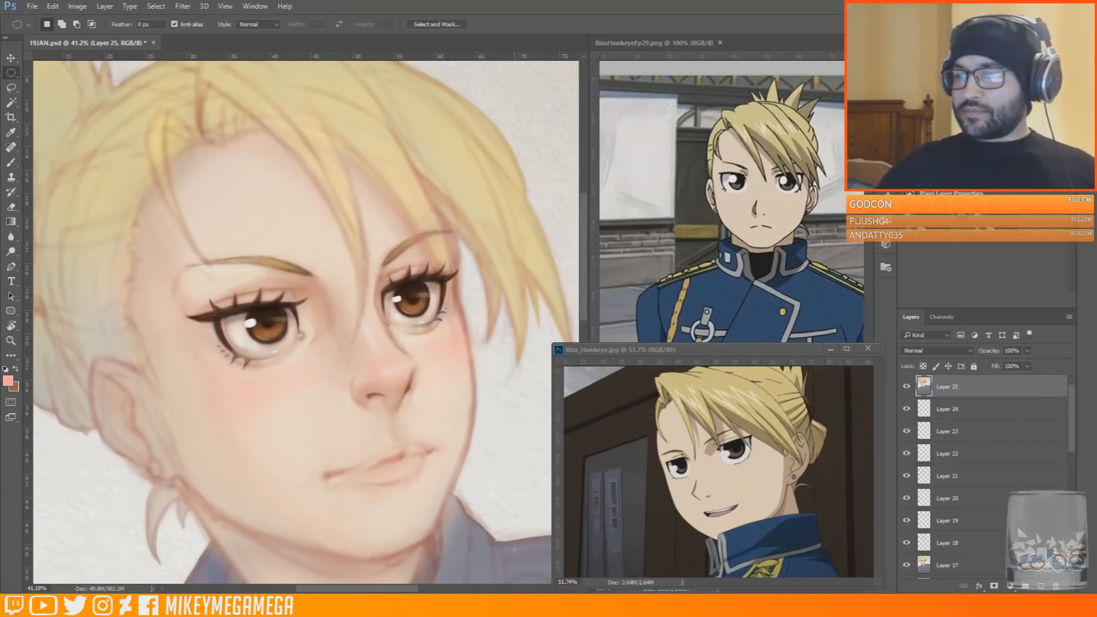
Undo the deselection, nudge the mouth slightly upward and clear the selection
{"action": "key", "text": "ctrl+z"}
{"action": "key", "text": "v"}
{"action": "left_click_drag", "start_coordinate": [439, 453], "coordinate": [440, 447]}
{"action": "left_click", "coordinate": [11, 73]}
{"action": "left_click", "coordinate": [526, 555]}
Set the brush to 31 px and refine the nose underside and both nostril edges with sampled skin tones
{"action": "scroll", "coordinate": [369, 422], "scroll_direction": "up", "scroll_amount": 4}
{"action": "key", "text": "b"}
{"action": "right_click", "coordinate": [380, 362]}
{"action": "left_click", "coordinate": [405, 407], "text": "alt"}
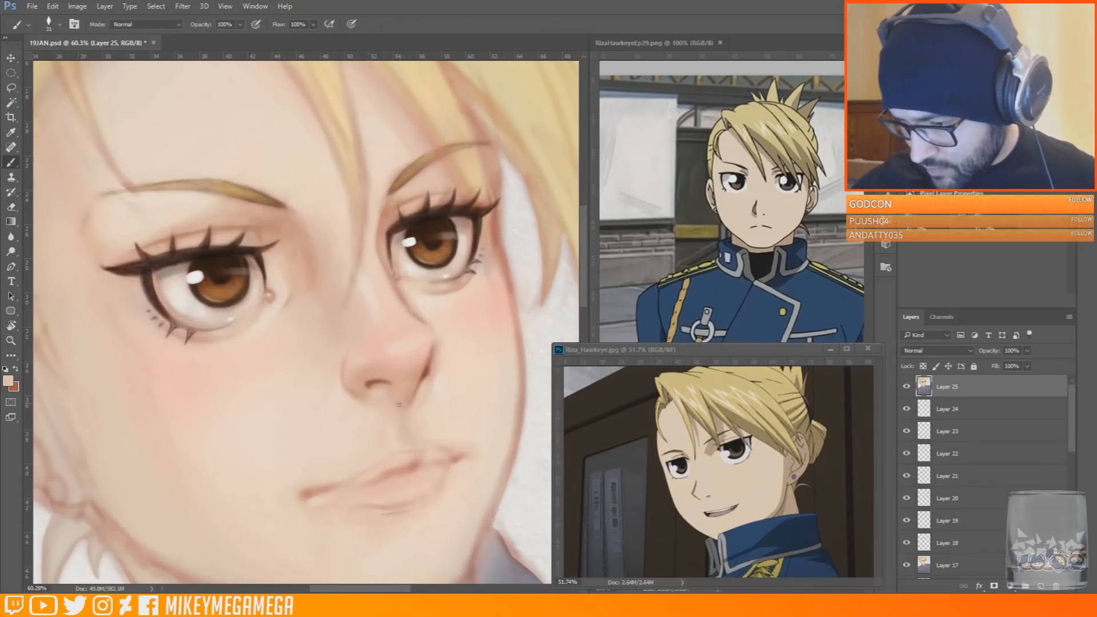
{"action": "left_click", "coordinate": [434, 372], "text": "alt"}
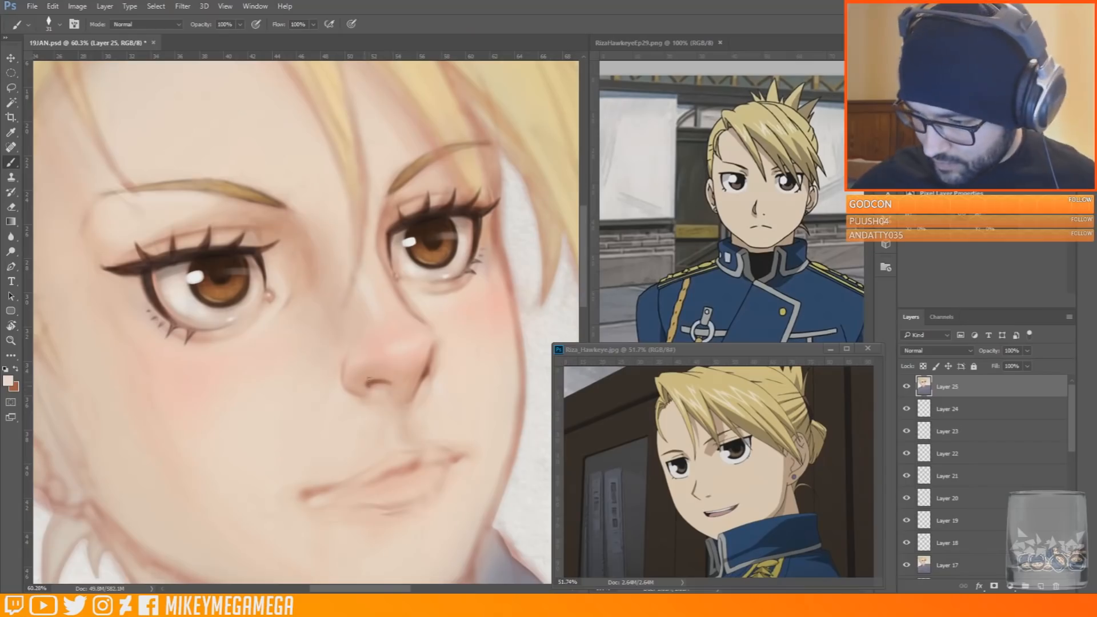
{"action": "left_click", "coordinate": [358, 385], "text": "alt"}
{"action": "left_click", "coordinate": [433, 363], "text": "alt"}
Blend the near wing of the nose with sampled pink skin tone
{"action": "scroll", "coordinate": [457, 363], "scroll_direction": "down", "scroll_amount": 4}
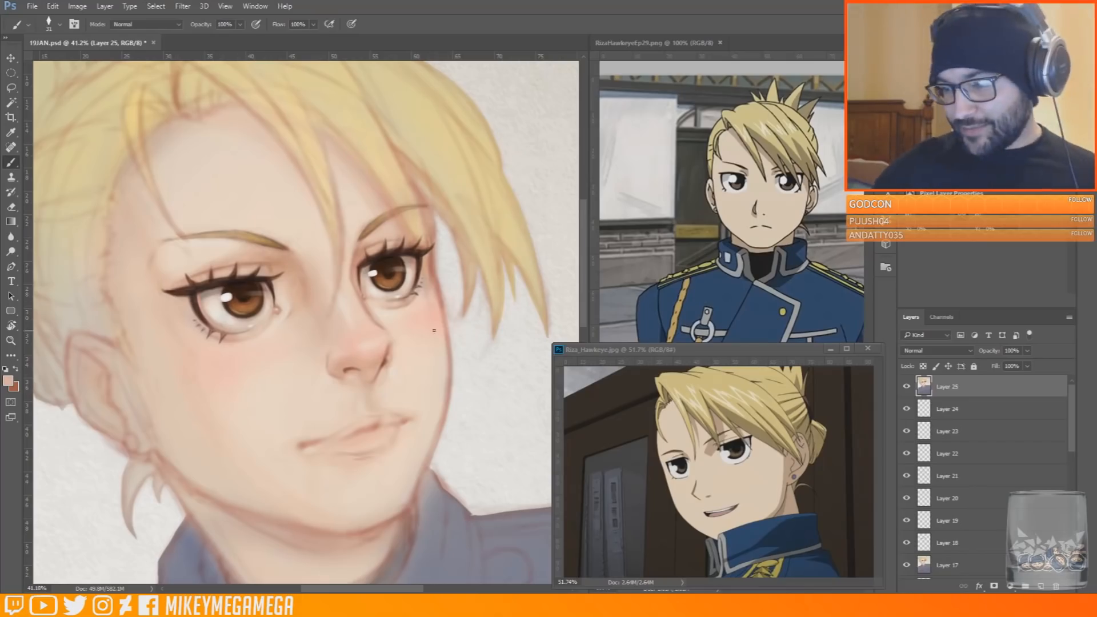
{"action": "left_click", "coordinate": [334, 379], "text": "alt"}
{"action": "left_click", "coordinate": [344, 371], "text": "alt"}
{"action": "left_click", "coordinate": [336, 371], "text": "alt"}
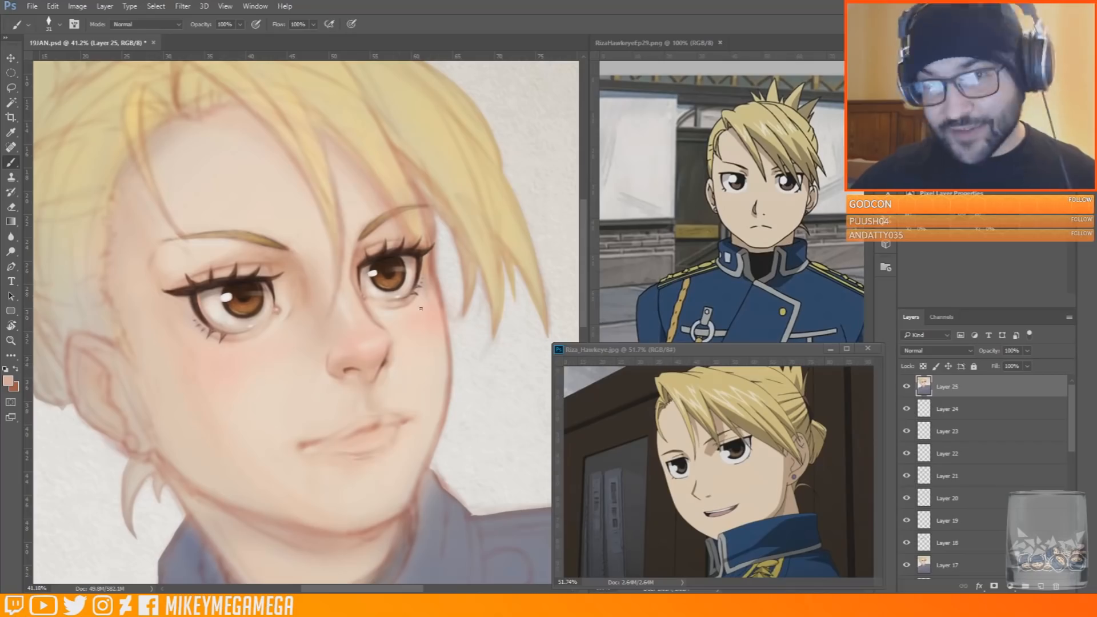
Darken the near corner of the mouth with dark brown sampled from the far eye, using a 50 px brush
{"action": "left_click", "coordinate": [390, 257], "text": "alt"}
{"action": "right_click", "coordinate": [298, 436]}
{"action": "left_click", "coordinate": [335, 493]}
{"action": "left_click_drag", "start_coordinate": [299, 447], "coordinate": [309, 444]}
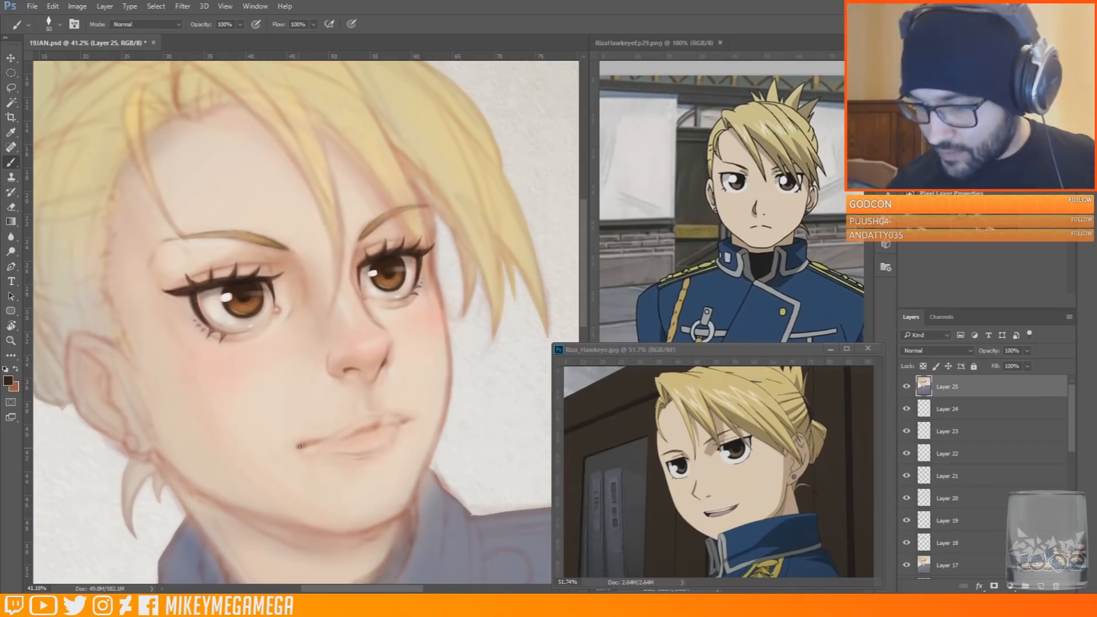
Set the brush to 70 px and fill out the lips with pink sampled from the nose
{"action": "left_click", "coordinate": [352, 348], "text": "alt"}
{"action": "right_click", "coordinate": [378, 422]}
{"action": "left_click", "coordinate": [460, 449]}
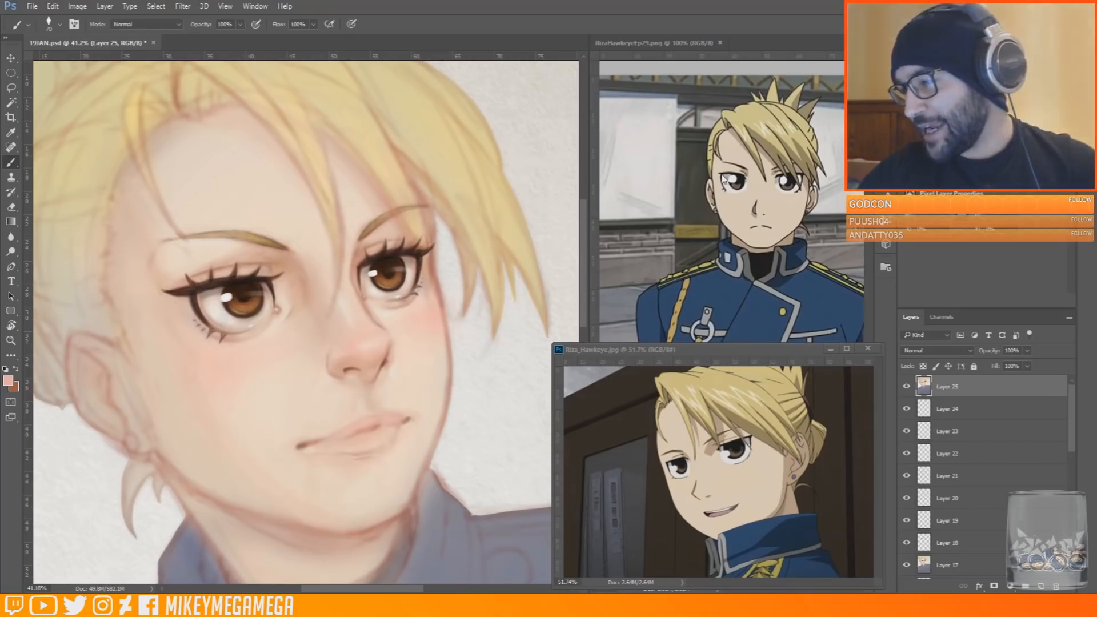
Sample skin tones around the far eye and cheeks, enlarge the brush to 130 px and blend the near cheek's blush
{"action": "scroll", "coordinate": [303, 429], "scroll_direction": "up", "scroll_amount": 2}
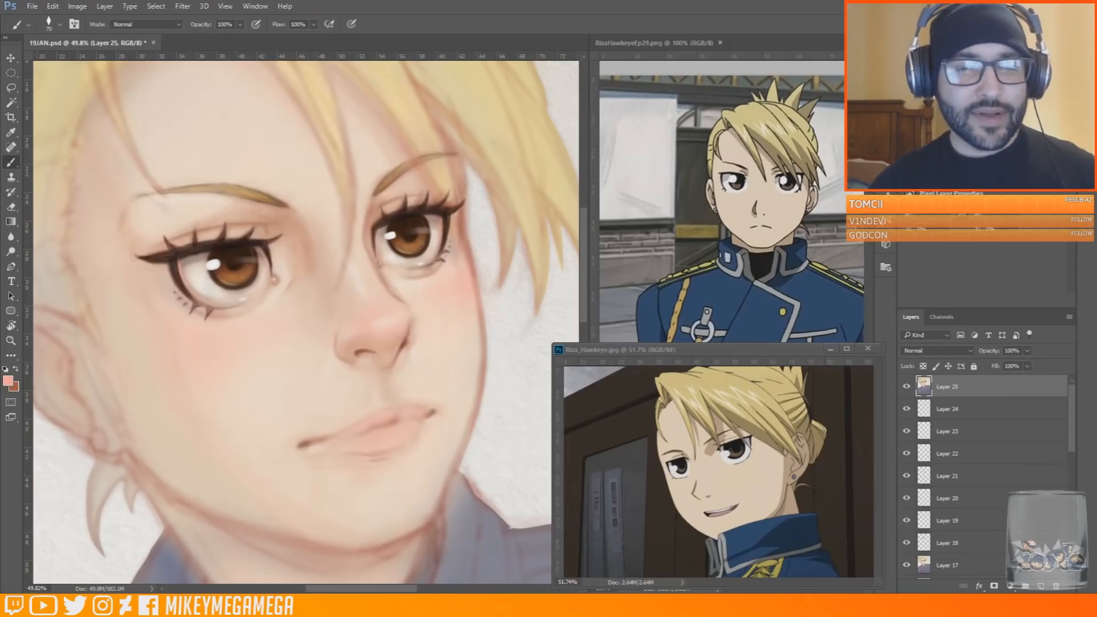
{"action": "left_click", "coordinate": [470, 263], "text": "alt"}
{"action": "left_click", "coordinate": [400, 283], "text": "alt"}
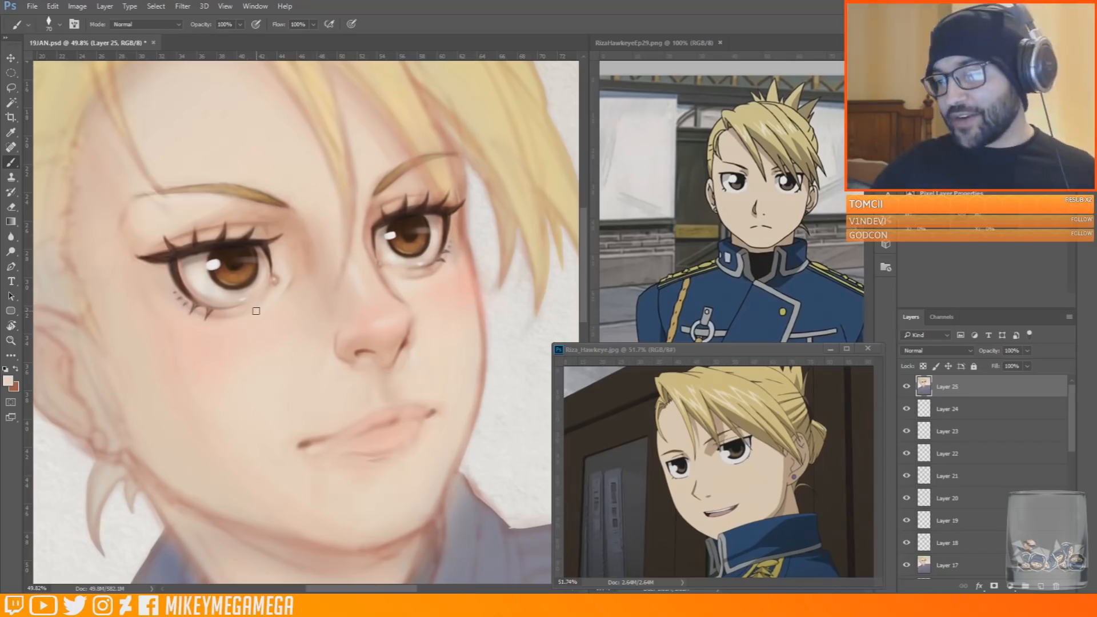
{"action": "left_click", "coordinate": [170, 336], "text": "alt"}
{"action": "key", "text": "bracketright"}
{"action": "key", "text": "bracketright"}
{"action": "key", "text": "bracketright"}
{"action": "key", "text": "bracketright"}
{"action": "key", "text": "bracketright"}
{"action": "key", "text": "bracketright"}
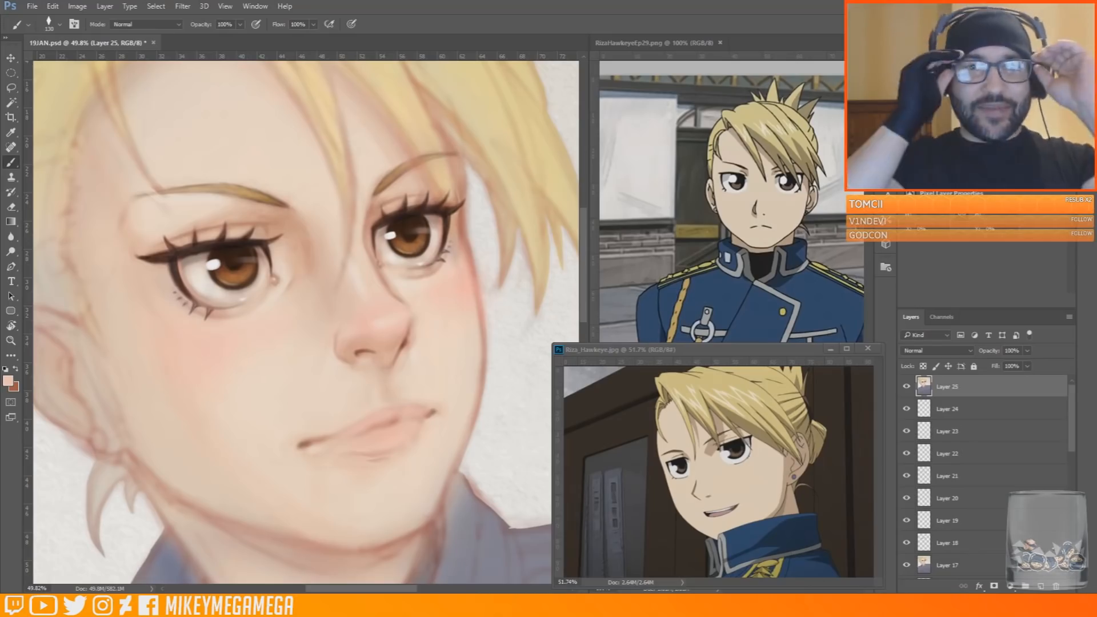
Add a Multiply layer and deepen the pink shading on the nose with colour sampled from the far cheek edge
{"action": "left_click", "coordinate": [471, 246], "text": "alt"}
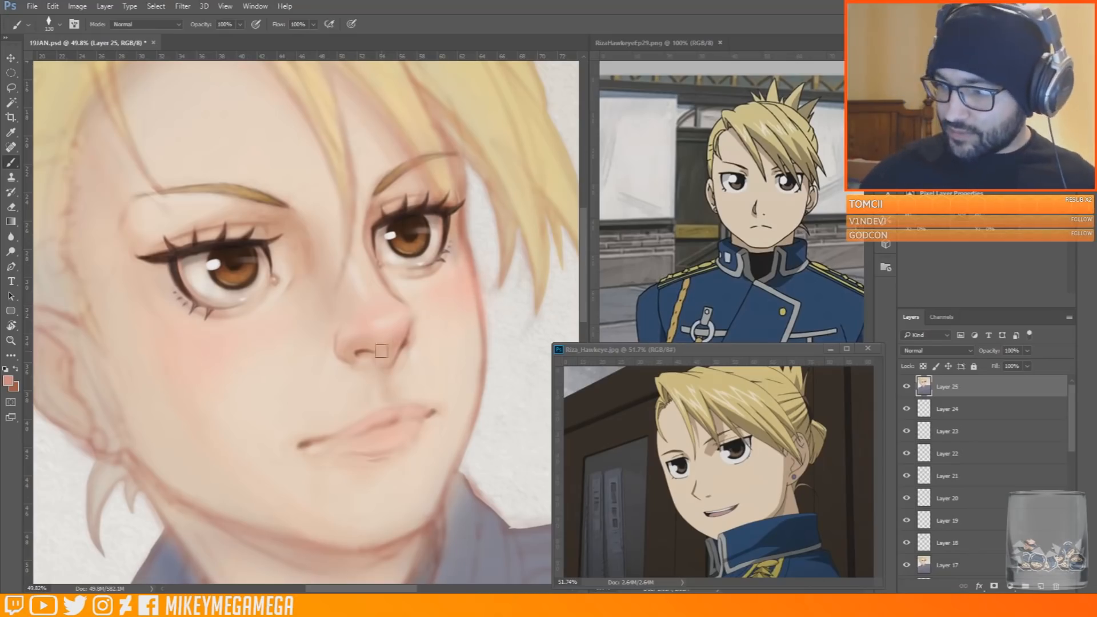
{"action": "left_click", "coordinate": [1041, 587]}
{"action": "left_click", "coordinate": [938, 351]}
{"action": "left_click", "coordinate": [917, 386]}
{"action": "left_click", "coordinate": [377, 355], "text": "alt"}
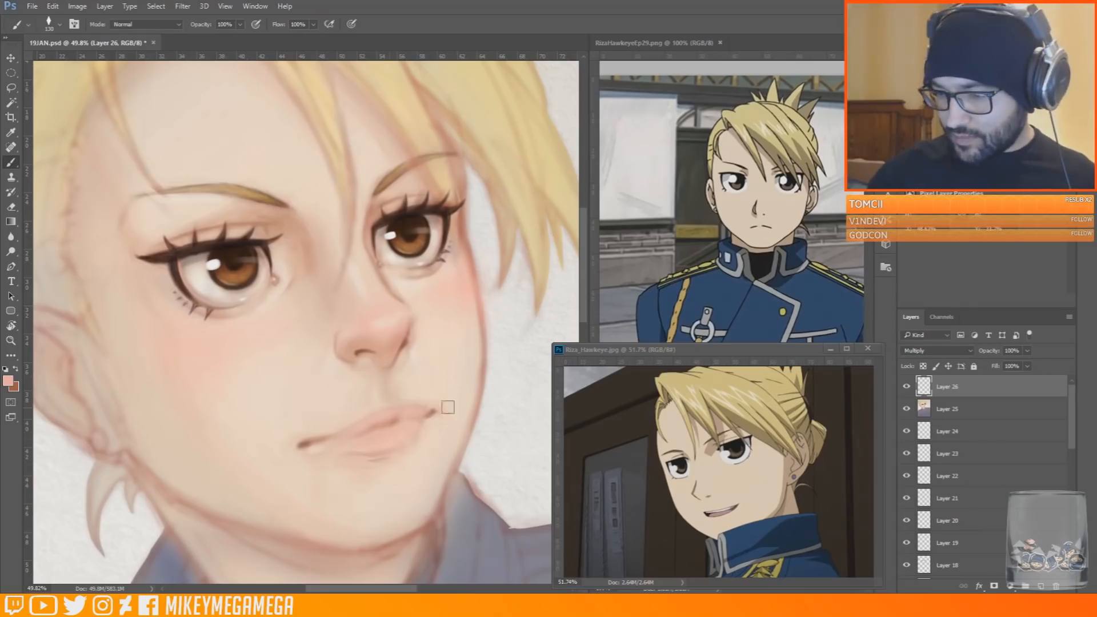
Add a new layer and soften the skin around the near mouth corner with a sampled skin tone
{"action": "key", "text": "ctrl+shift+alt+n"}
{"action": "left_click", "coordinate": [453, 350], "text": "alt"}
{"action": "left_click", "coordinate": [175, 497], "text": "alt"}
{"action": "mouse_move", "coordinate": [289, 374]}
{"action": "left_mouse_down"}
{"action": "mouse_move", "coordinate": [240, 392]}
{"action": "mouse_move", "coordinate": [289, 396]}
{"action": "left_mouse_up"}
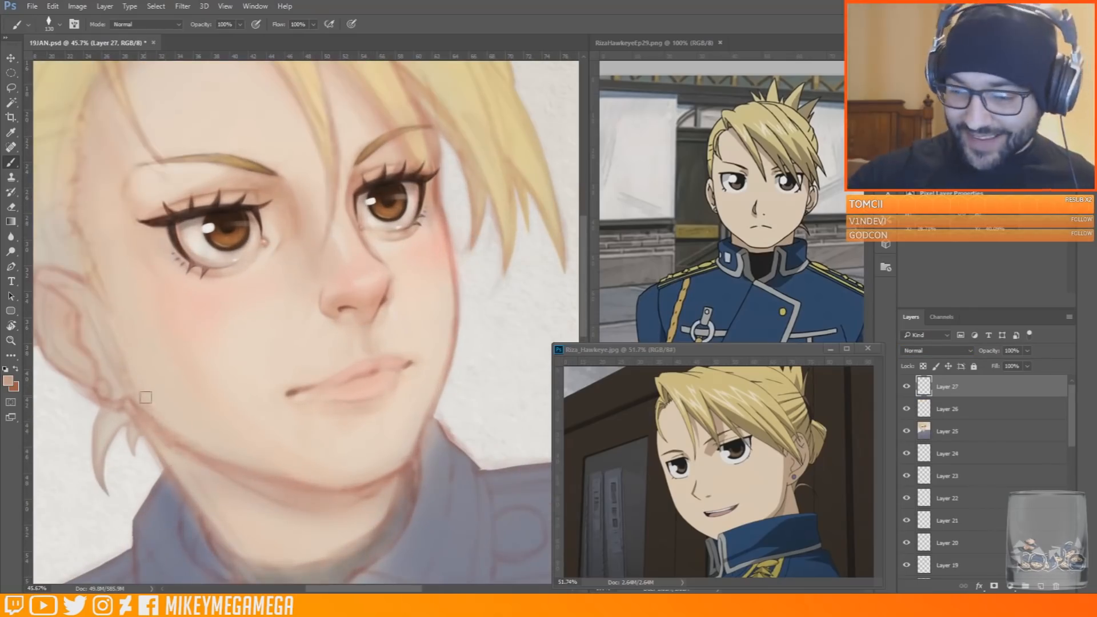
Reduce the brush to 62 px and paint pale highlights above the far lip corner and beside the near nose wing
{"action": "right_click", "coordinate": [458, 395]}
{"action": "left_click", "coordinate": [403, 333], "text": "alt"}
{"action": "left_click_drag", "start_coordinate": [401, 345], "coordinate": [414, 363]}
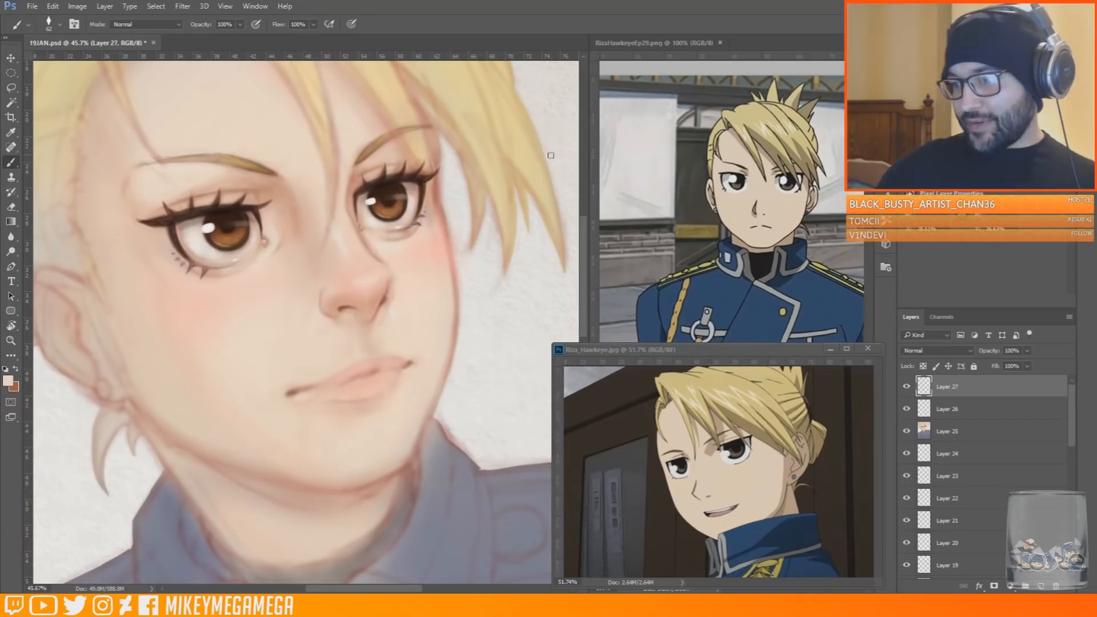
{"action": "left_click", "coordinate": [337, 328], "text": "alt"}
{"action": "left_click", "coordinate": [684, 120], "text": "alt"}
{"action": "left_click_drag", "start_coordinate": [320, 307], "coordinate": [317, 318]}
{"action": "left_click", "coordinate": [318, 313], "text": "alt"}
Switch to a smaller brush and add fine pale highlights along the upper lip's edge below the nose
{"action": "right_click", "coordinate": [408, 330]}
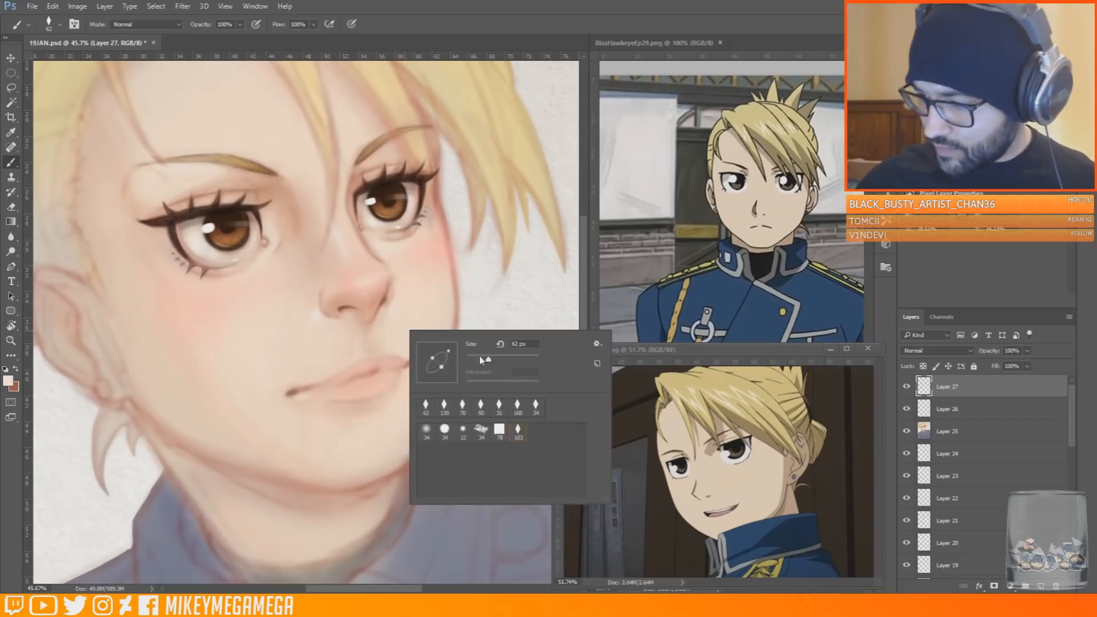
{"action": "left_click", "coordinate": [479, 356]}
{"action": "left_click", "coordinate": [385, 352]}
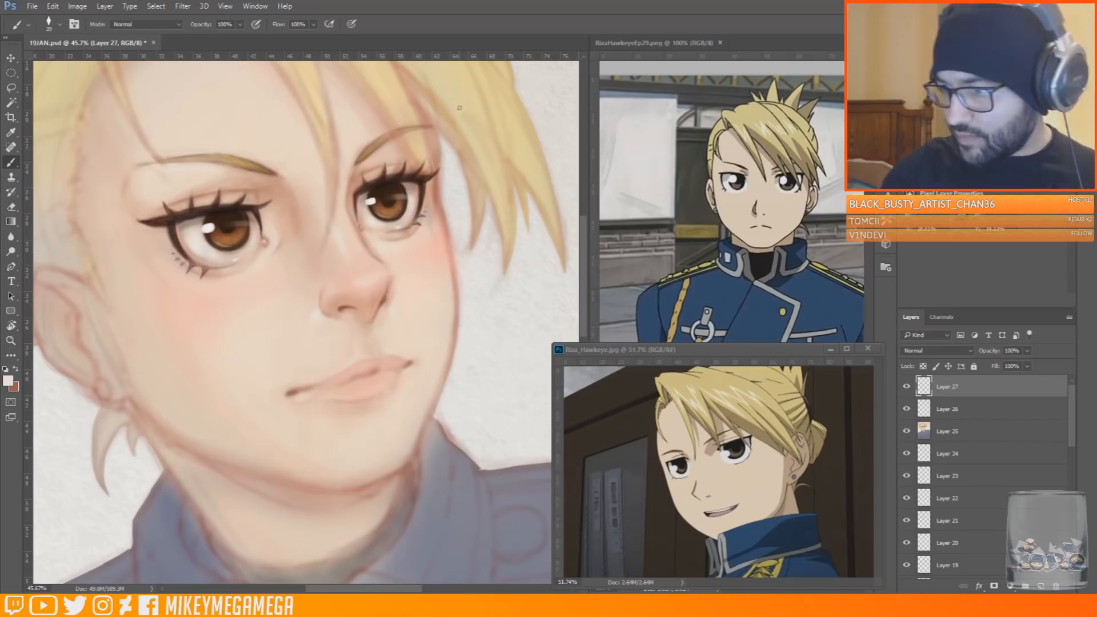
{"action": "right_click", "coordinate": [392, 336]}
{"action": "left_click", "coordinate": [471, 365]}
{"action": "left_click", "coordinate": [388, 342]}
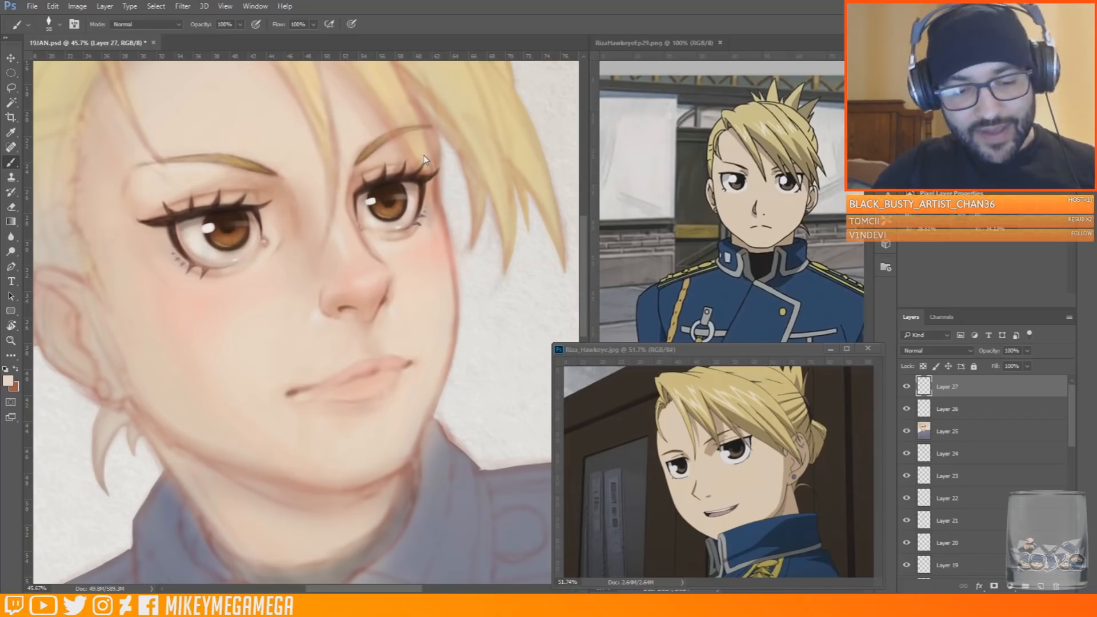
Sample pink from the far cheek edge, enlarge the brush and shade the chin below the lower lip
{"action": "left_click", "coordinate": [444, 228], "text": "alt"}
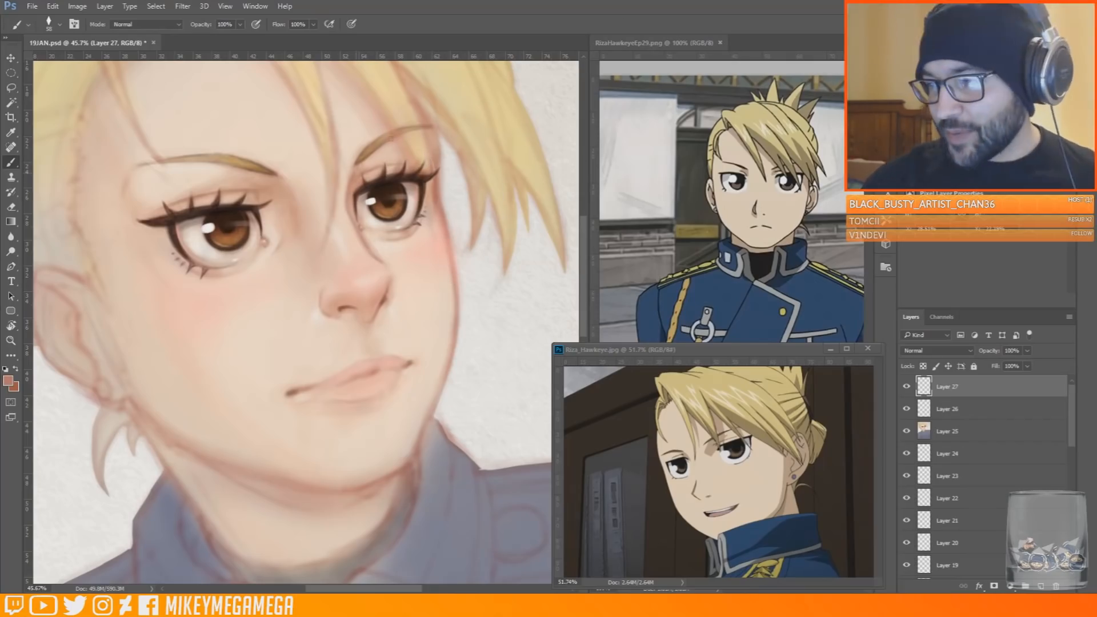
{"action": "left_click", "coordinate": [451, 211], "text": "alt"}
{"action": "right_click", "coordinate": [370, 419]}
{"action": "left_click", "coordinate": [465, 449]}
{"action": "left_click_drag", "start_coordinate": [320, 424], "coordinate": [316, 465]}
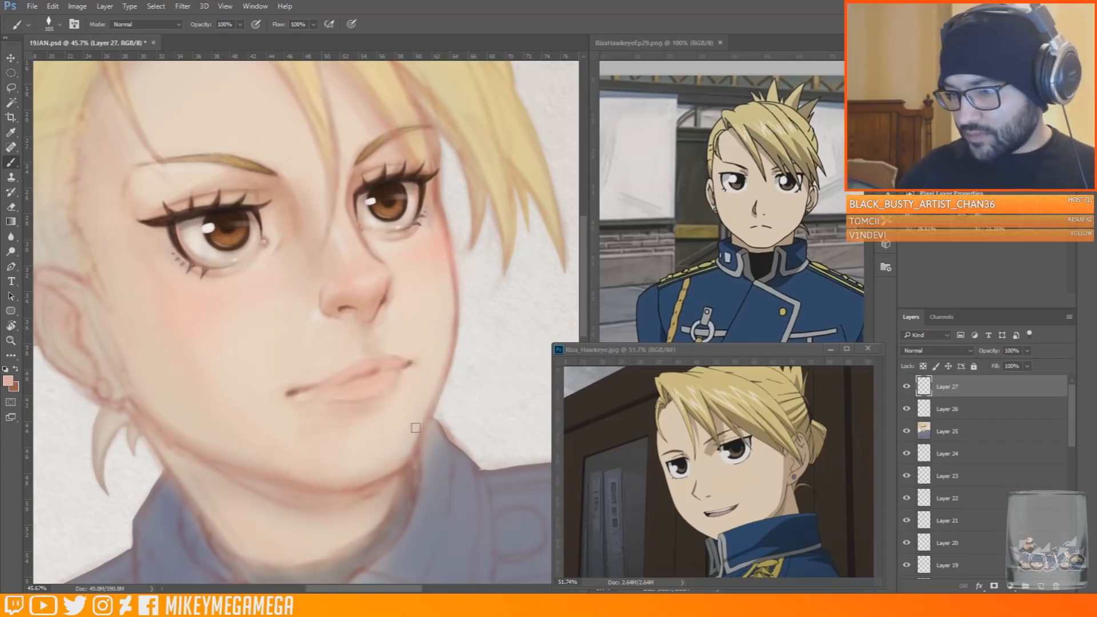
Blend sampled skin tones over the chin and below the far lip corner, and reduce the brush size
{"action": "left_click", "coordinate": [341, 472], "text": "alt"}
{"action": "left_click", "coordinate": [367, 470], "text": "alt"}
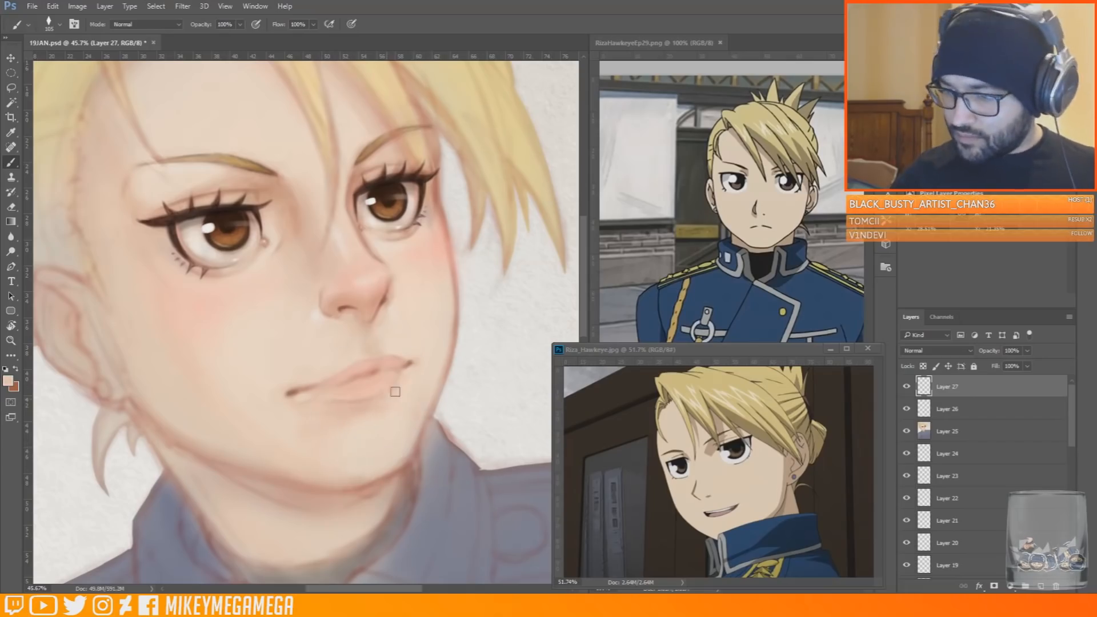
{"action": "left_click", "coordinate": [404, 374], "text": "alt"}
{"action": "key", "text": "bracketleft"}
{"action": "key", "text": "bracketleft"}
{"action": "key", "text": "bracketleft"}
{"action": "scroll", "coordinate": [495, 303], "scroll_direction": "down", "scroll_amount": 9}
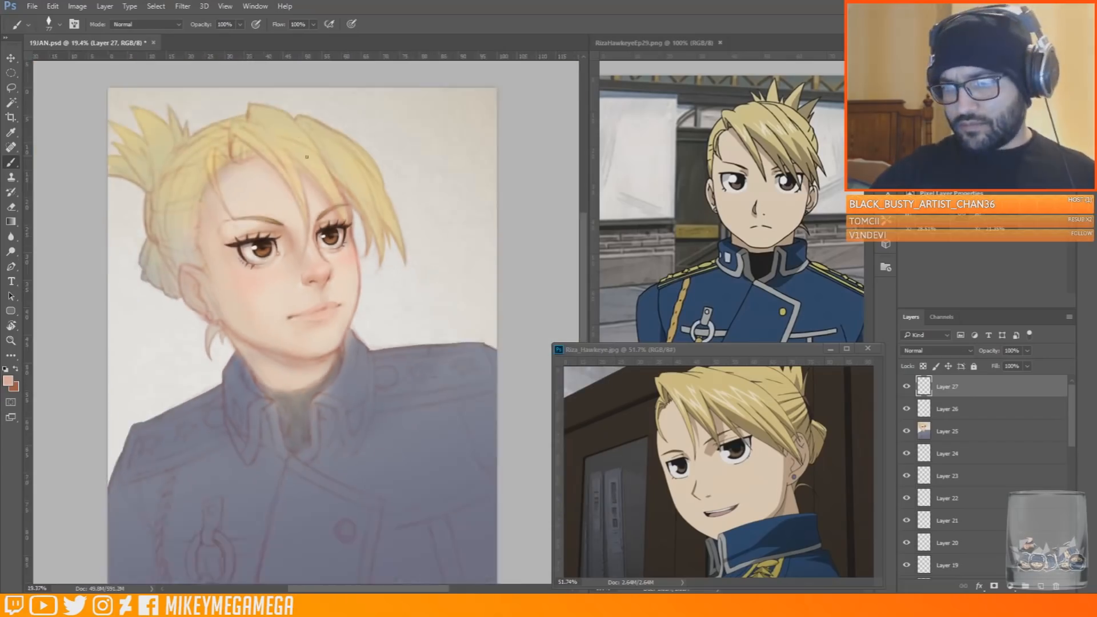
Sample a muted greyish tone and dab a small round earring on the near earlobe
{"action": "scroll", "coordinate": [281, 228], "scroll_direction": "up", "scroll_amount": 5}
{"action": "scroll", "coordinate": [143, 251], "scroll_direction": "up", "scroll_amount": 3}
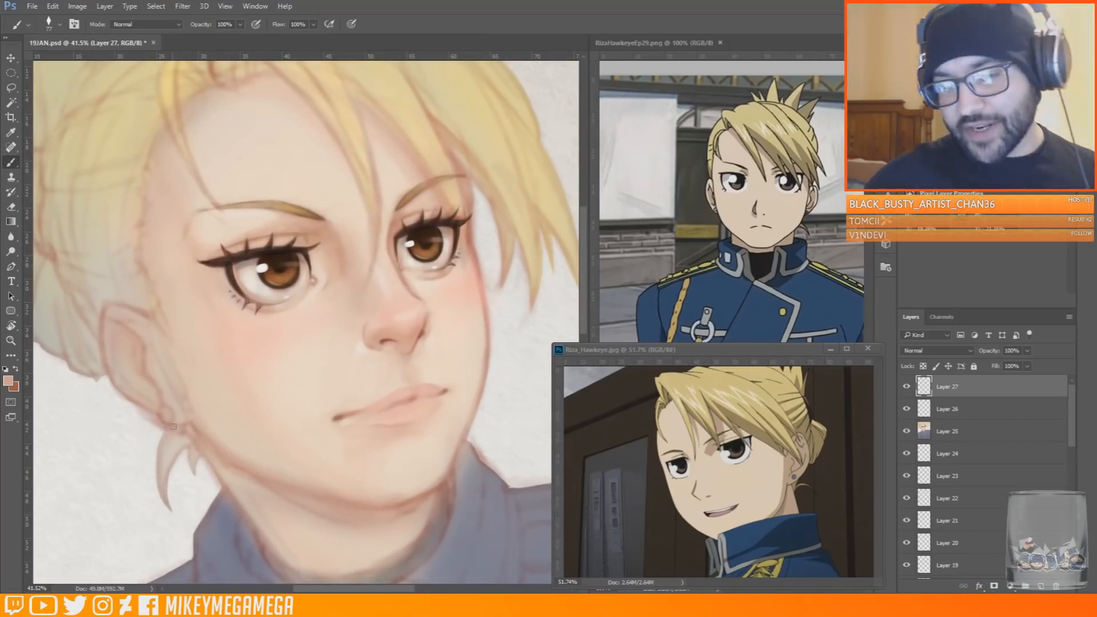
{"action": "scroll", "coordinate": [137, 346], "scroll_direction": "down", "scroll_amount": 8}
{"action": "scroll", "coordinate": [277, 189], "scroll_direction": "up", "scroll_amount": 8}
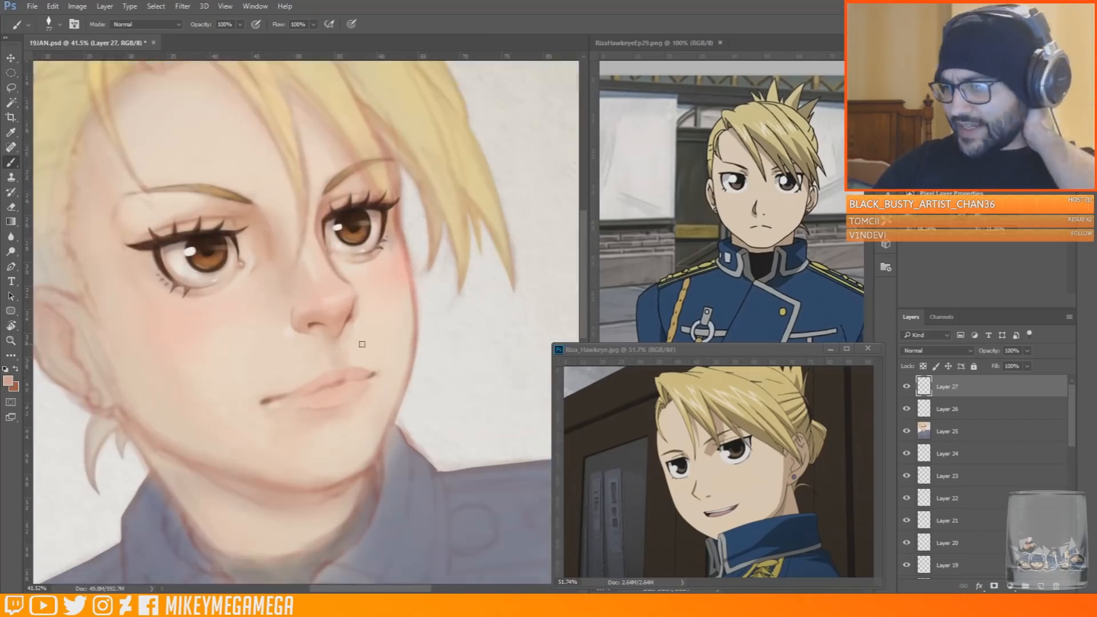
{"action": "scroll", "coordinate": [362, 344], "scroll_direction": "up", "scroll_amount": 1}
{"action": "left_click", "coordinate": [331, 302], "text": "alt"}
{"action": "left_click_drag", "start_coordinate": [347, 590], "coordinate": [312, 592]}
{"action": "scroll", "coordinate": [234, 412], "scroll_direction": "down", "scroll_amount": 5}
{"action": "scroll", "coordinate": [297, 348], "scroll_direction": "up", "scroll_amount": 2}
{"action": "left_click", "coordinate": [257, 308], "text": "alt"}
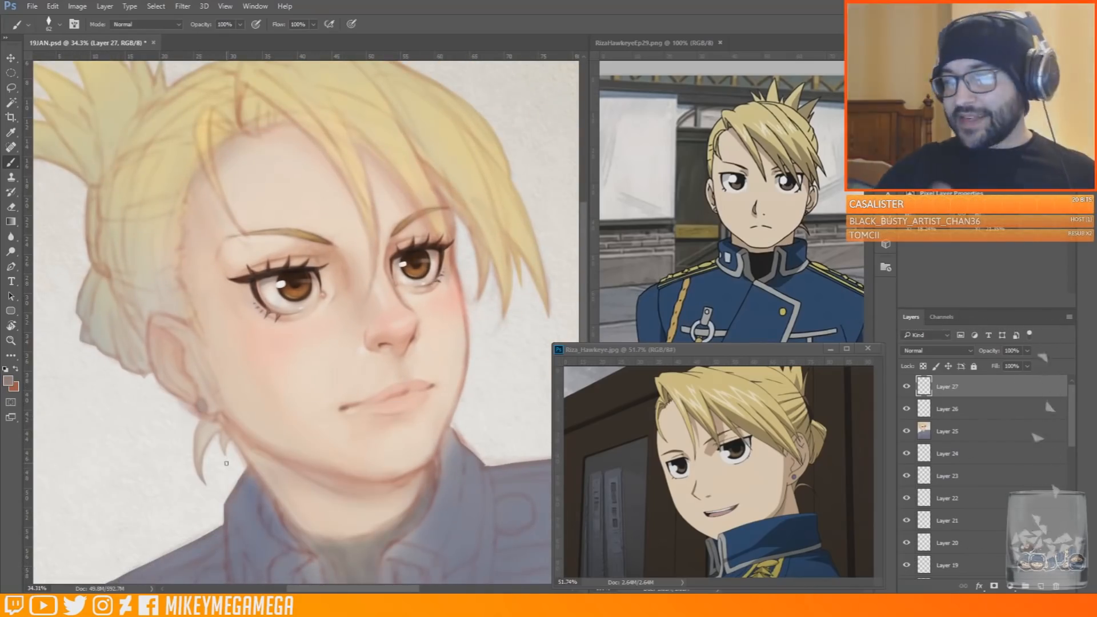
Sample a pale skin tone, enlarge the brush and lighten the far side of the chin
{"action": "left_click", "coordinate": [362, 340], "text": "alt"}
{"action": "right_click", "coordinate": [364, 340]}
{"action": "left_click", "coordinate": [350, 370]}
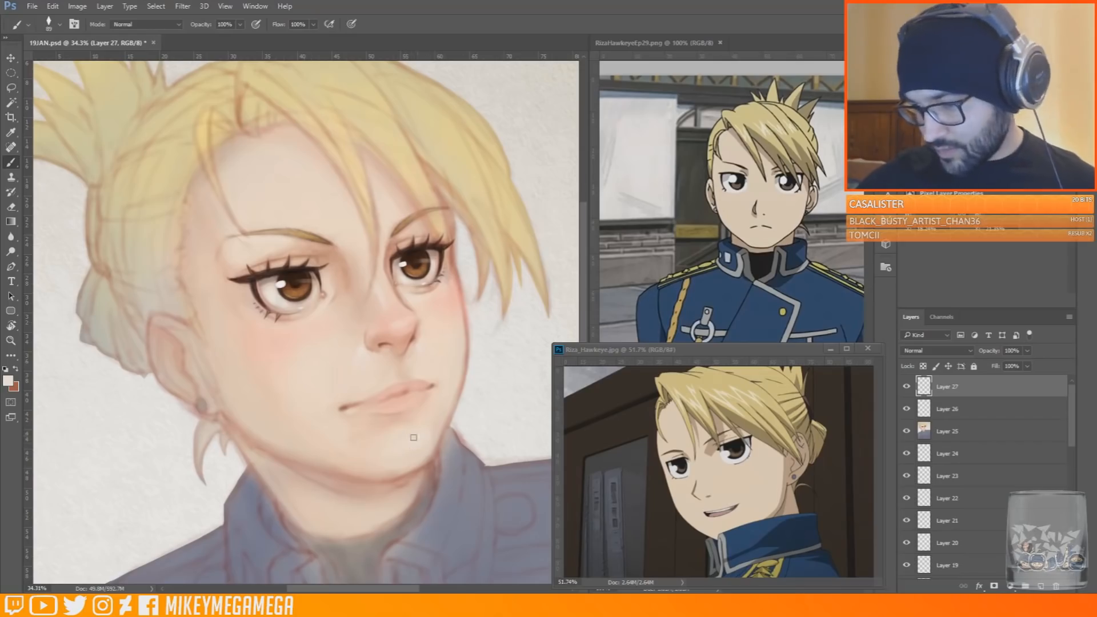
Enlarge the brush further and lighten the forehead above the near eyebrow with the pale skin tone
{"action": "right_click", "coordinate": [443, 406]}
{"action": "left_click", "coordinate": [426, 252]}
{"action": "left_click", "coordinate": [273, 162]}
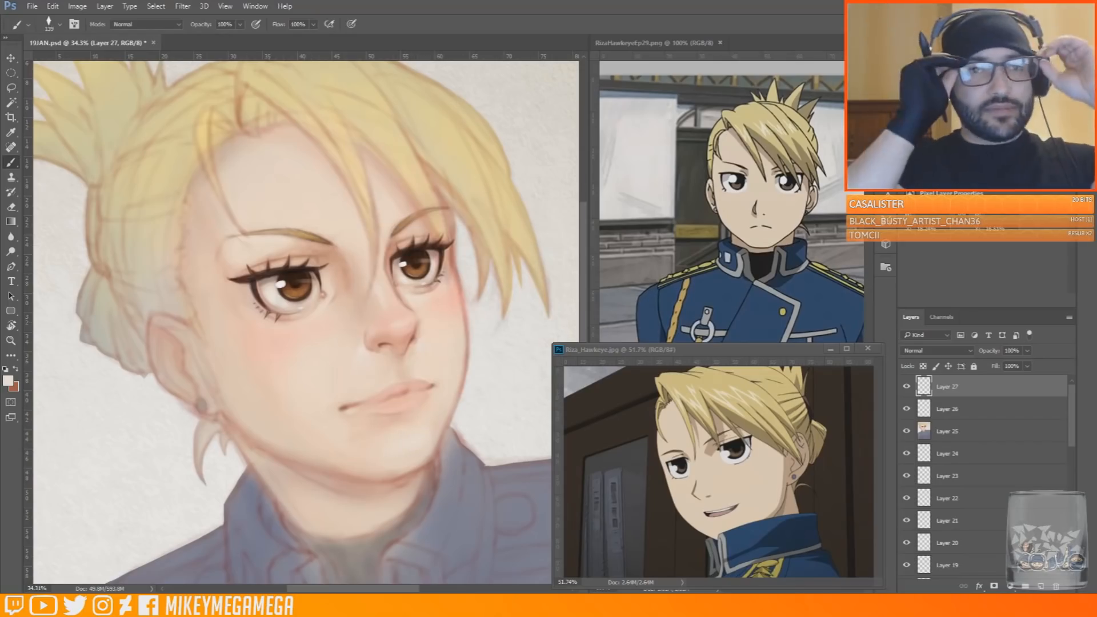
{"action": "right_click", "coordinate": [253, 200]}
{"action": "left_click", "coordinate": [374, 230]}
{"action": "left_click", "coordinate": [227, 160]}
{"action": "left_click", "coordinate": [275, 290], "text": "alt"}
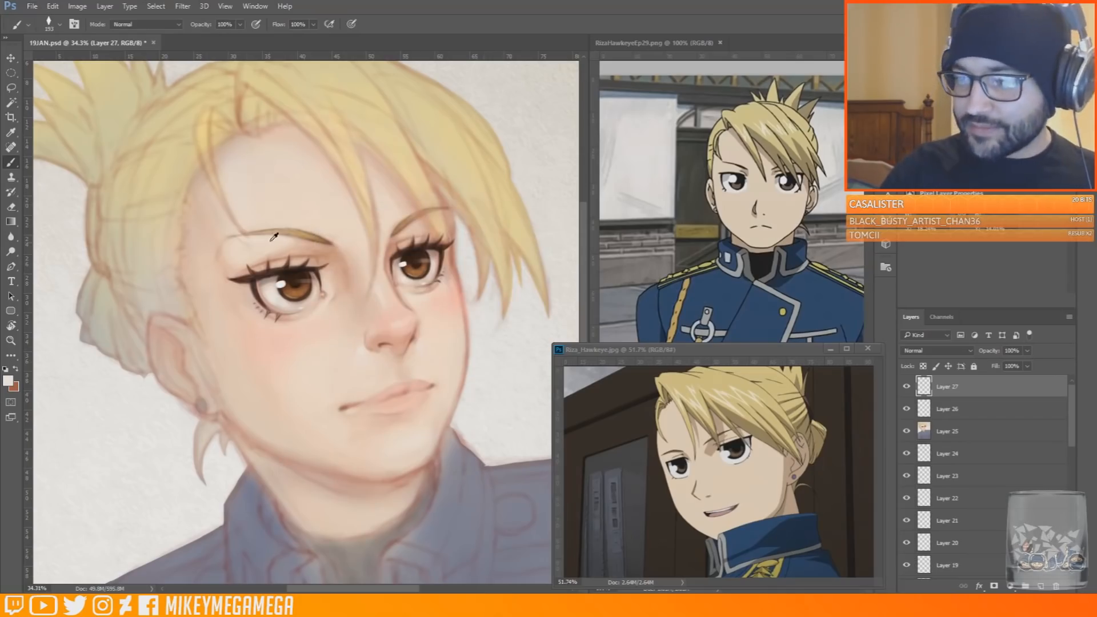
Reduce the brush and paint a pale highlight on the nose tip, blending the side of the bridge with a sampled pink
{"action": "left_click_drag", "start_coordinate": [412, 330], "coordinate": [416, 355]}
{"action": "scroll", "coordinate": [419, 339], "scroll_direction": "up", "scroll_amount": 5}
{"action": "right_click", "coordinate": [394, 240]}
{"action": "left_click", "coordinate": [473, 269]}
{"action": "left_click", "coordinate": [344, 269]}
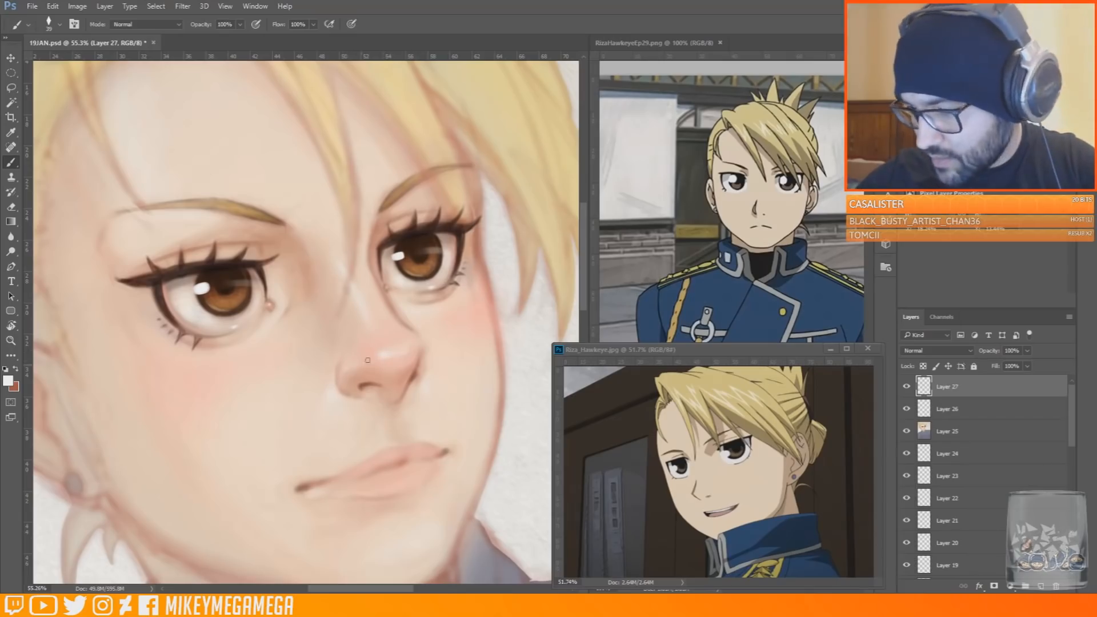
{"action": "left_click", "coordinate": [391, 322], "text": "alt"}
{"action": "left_click", "coordinate": [380, 326], "text": "alt"}
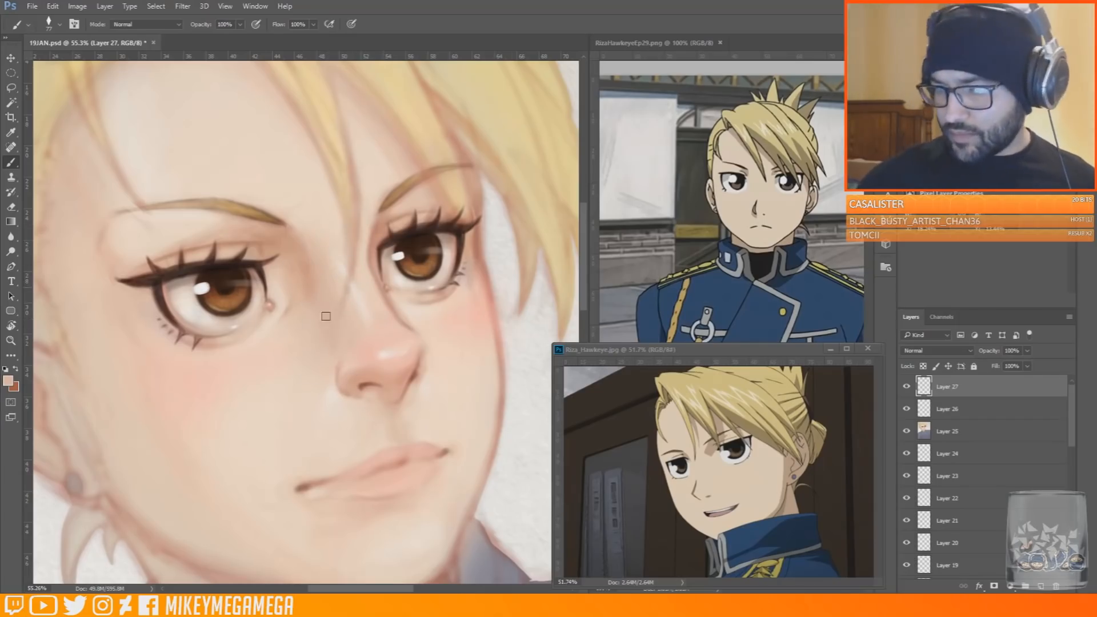
{"action": "left_click", "coordinate": [312, 273], "text": "alt"}
{"action": "scroll", "coordinate": [313, 270], "scroll_direction": "down", "scroll_amount": 12}
{"action": "scroll", "coordinate": [366, 372], "scroll_direction": "up", "scroll_amount": 10}
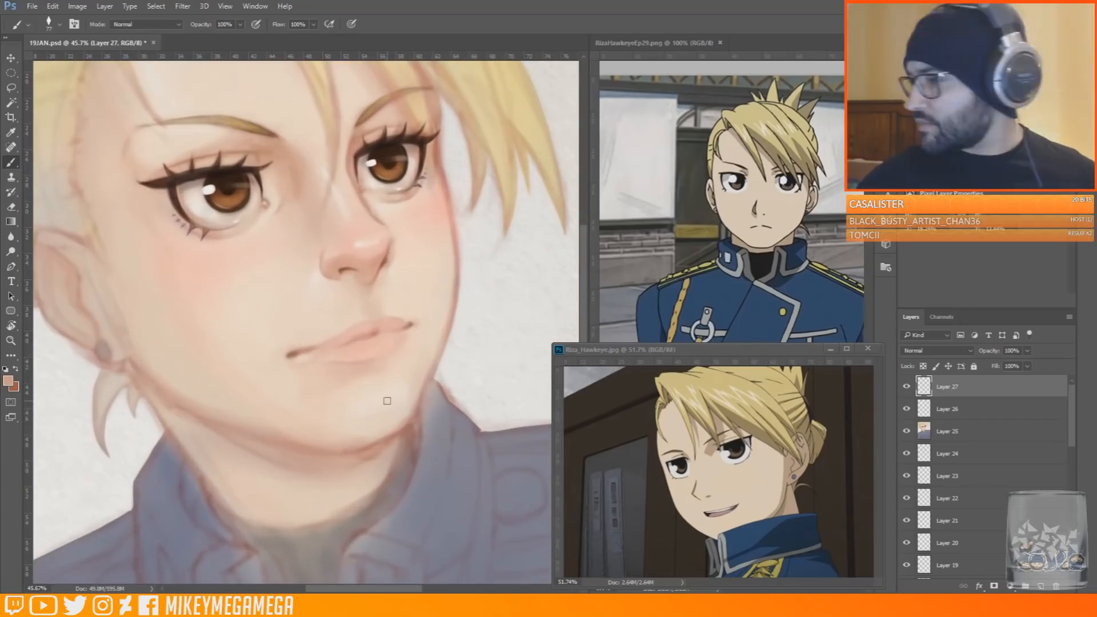
Sample a reddish tone from the mouth, adjust the brush size and deepen the line between the lips
{"action": "left_click", "coordinate": [310, 347], "text": "alt"}
{"action": "right_click", "coordinate": [312, 345]}
{"action": "left_click", "coordinate": [383, 373]}
{"action": "key", "text": "Return"}
{"action": "scroll", "coordinate": [431, 284], "scroll_direction": "up", "scroll_amount": 2}
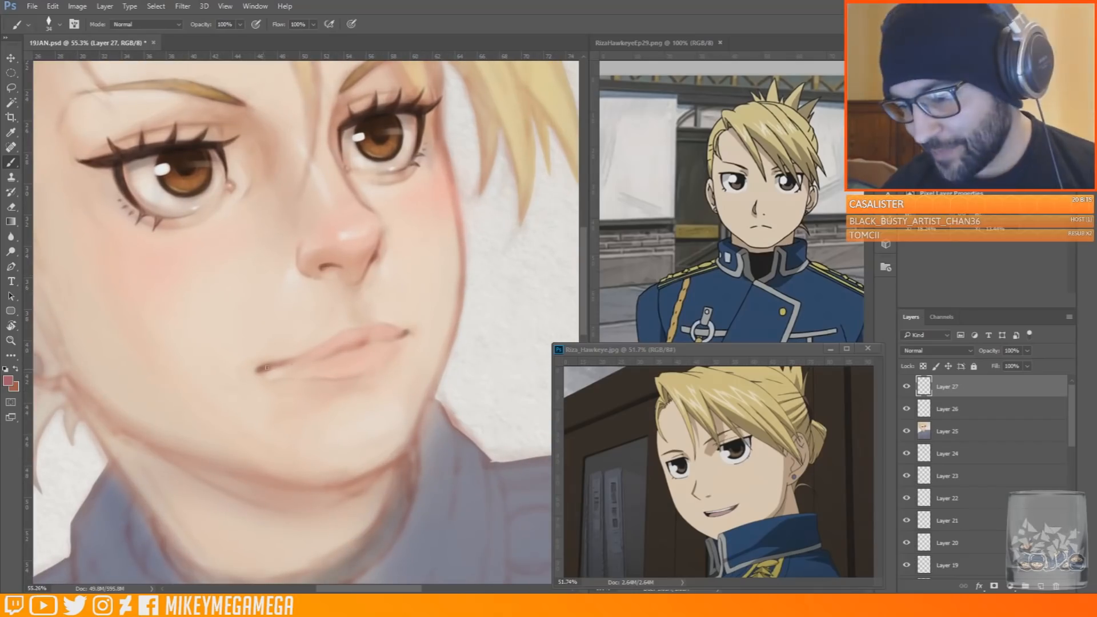
{"action": "right_click", "coordinate": [382, 328]}
{"action": "left_click", "coordinate": [450, 357]}
{"action": "key", "text": "Return"}
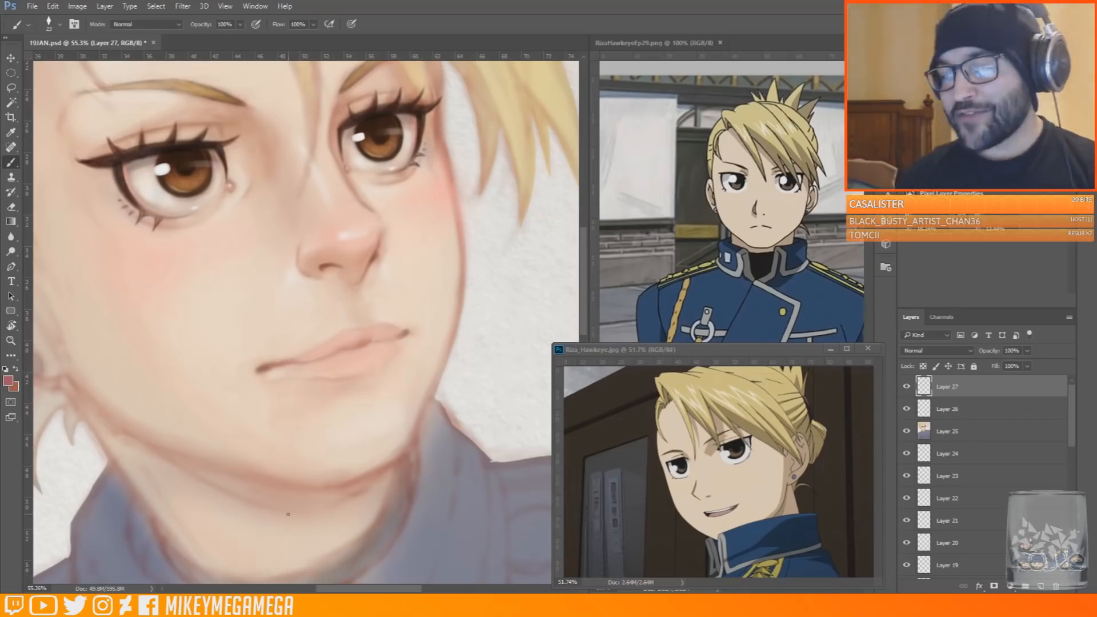
{"action": "right_click", "coordinate": [388, 325]}
{"action": "left_click", "coordinate": [462, 353]}
{"action": "key", "text": "Return"}
{"action": "left_click_drag", "start_coordinate": [297, 362], "coordinate": [393, 340]}
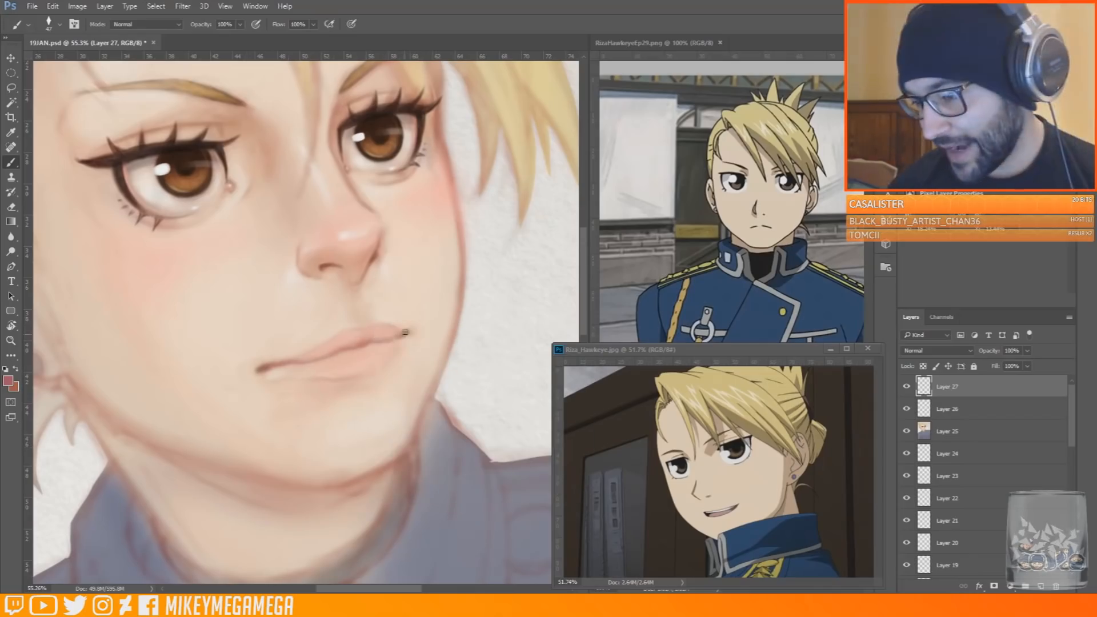
{"action": "left_click", "coordinate": [266, 352], "text": "alt"}
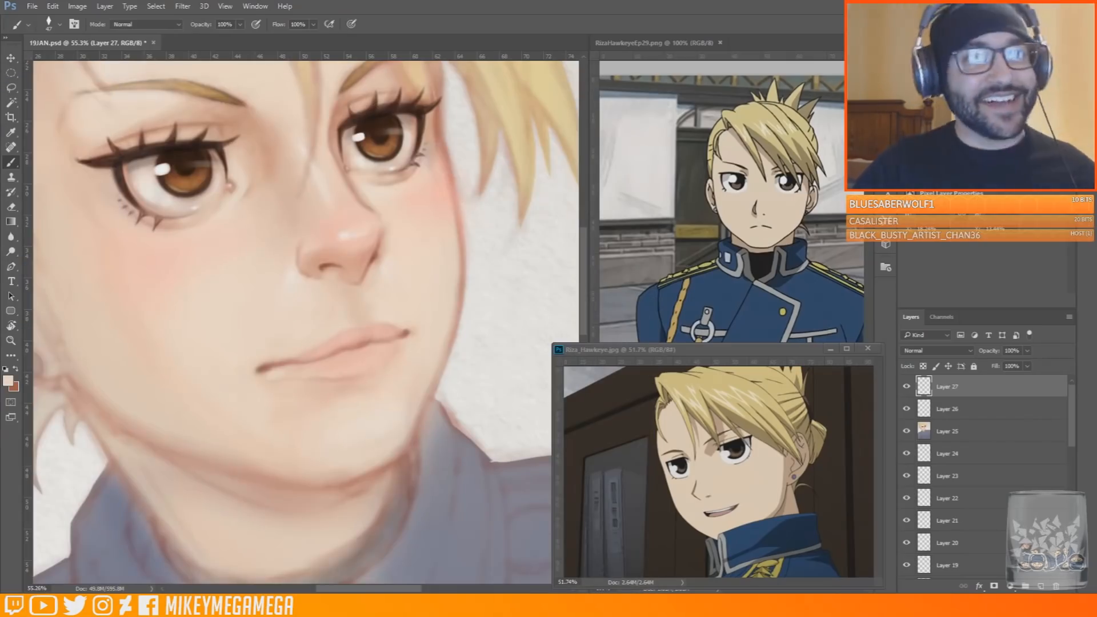
Sample dark brown from the far eye's upper lashes and sharpen the nose's far contour and wing with a small brush
{"action": "left_click_drag", "start_coordinate": [583, 243], "coordinate": [584, 229]}
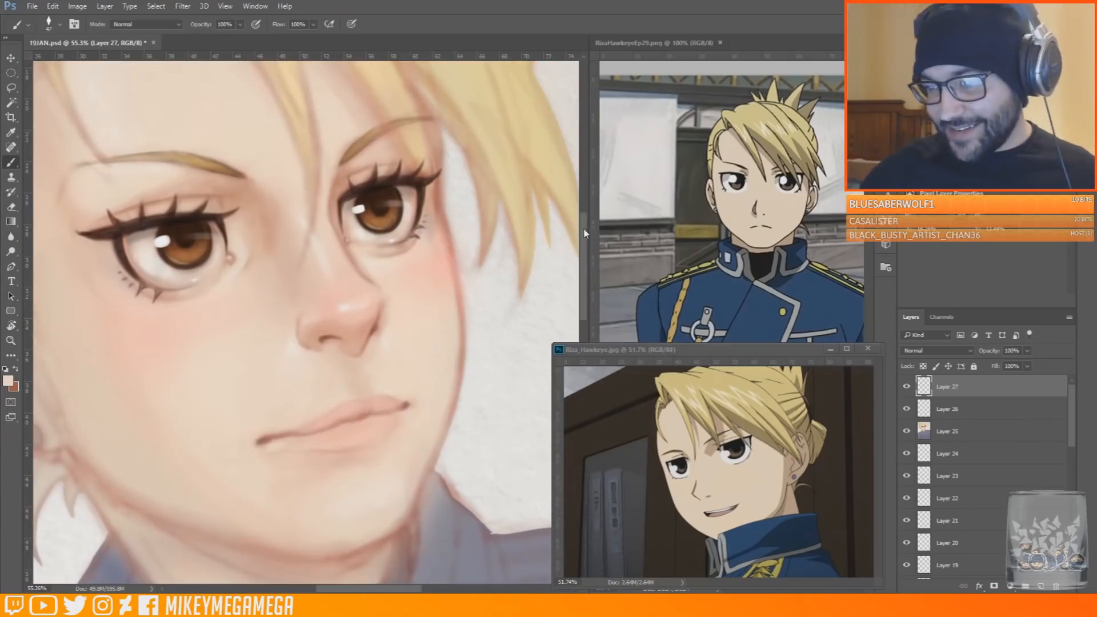
{"action": "left_click", "coordinate": [349, 189], "text": "alt"}
{"action": "right_click", "coordinate": [404, 304]}
{"action": "left_click_drag", "start_coordinate": [452, 348], "coordinate": [445, 348]}
{"action": "left_click", "coordinate": [371, 337]}
{"action": "right_click", "coordinate": [402, 301]}
{"action": "left_click", "coordinate": [366, 342]}
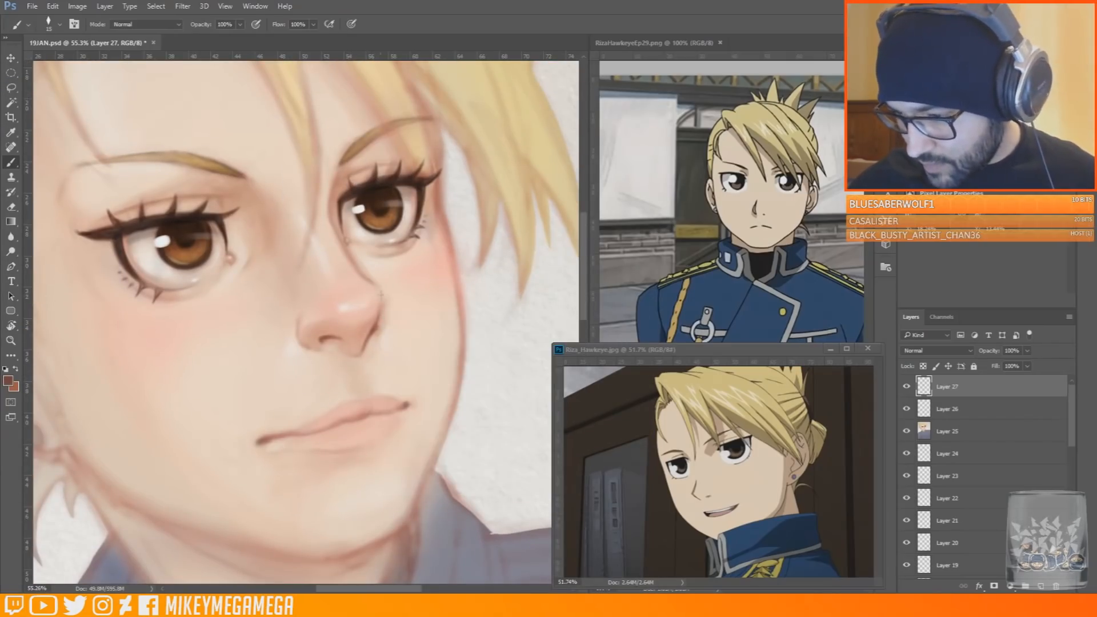
{"action": "right_click", "coordinate": [389, 308]}
{"action": "left_click_drag", "start_coordinate": [445, 337], "coordinate": [449, 337]}
{"action": "left_click", "coordinate": [374, 294]}
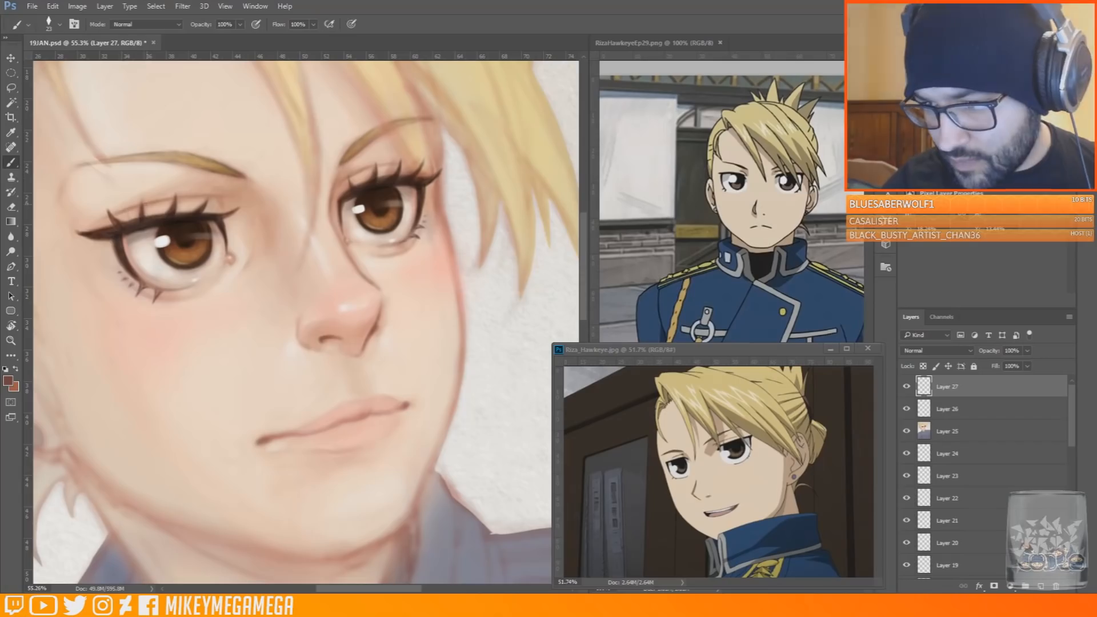
Enlarge the brush and soften the skin beside the near eye's inner corner with a sampled skin tone
{"action": "right_click", "coordinate": [270, 239]}
{"action": "left_click_drag", "start_coordinate": [338, 267], "coordinate": [344, 267]}
{"action": "left_click", "coordinate": [262, 257]}
{"action": "left_click", "coordinate": [258, 270], "text": "alt"}
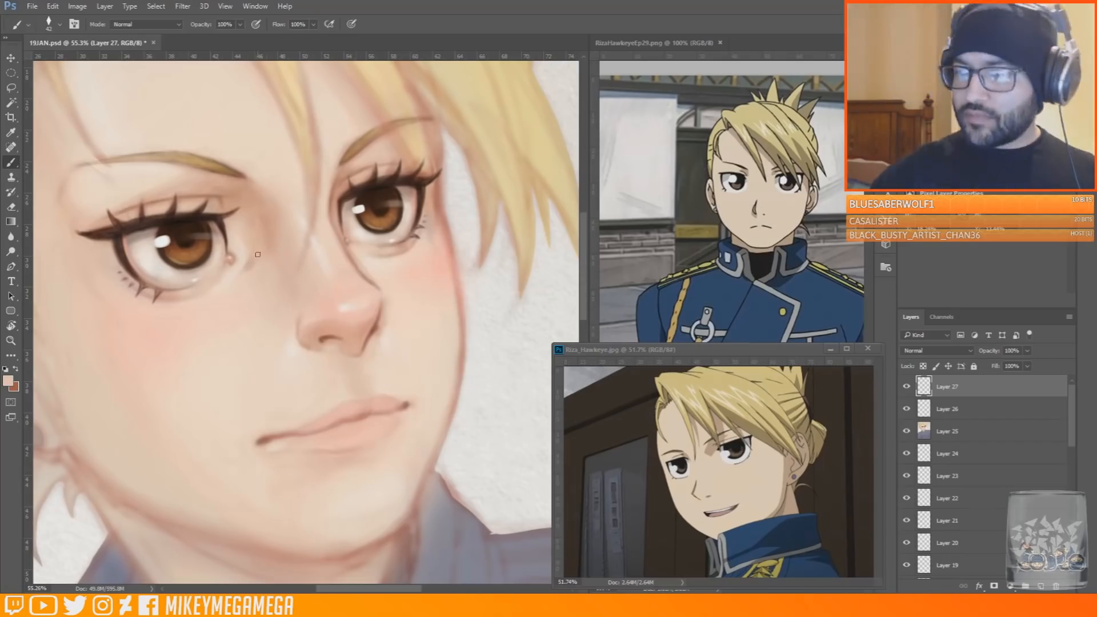
{"action": "left_click", "coordinate": [174, 577]}
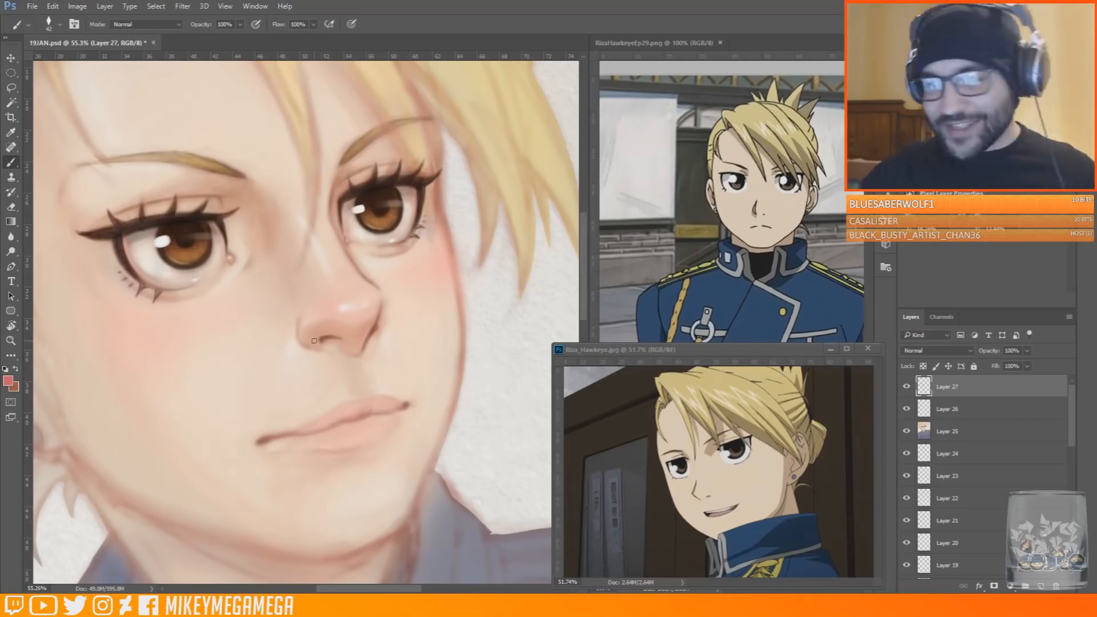
Add a new layer above the face layers and set its blend mode to Multiply
{"action": "scroll", "coordinate": [314, 341], "scroll_direction": "down", "scroll_amount": 10}
{"action": "scroll", "coordinate": [331, 285], "scroll_direction": "up", "scroll_amount": 13}
{"action": "left_click", "coordinate": [1041, 586]}
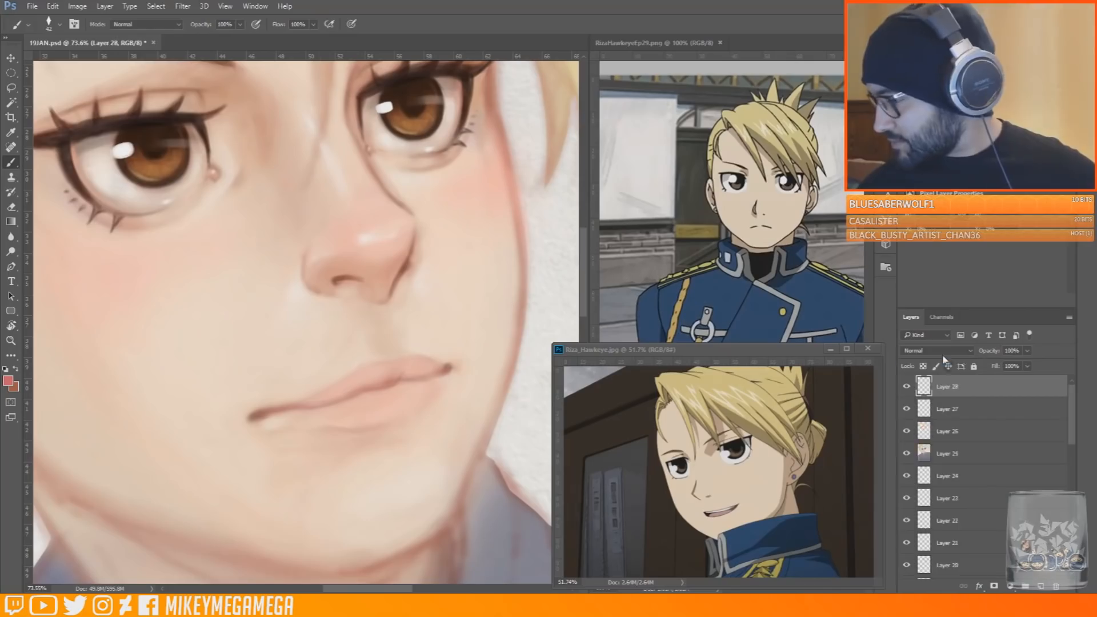
{"action": "left_click", "coordinate": [943, 355]}
{"action": "left_click", "coordinate": [938, 392]}
{"action": "left_click", "coordinate": [32, 7]}
{"action": "left_click", "coordinate": [60, 122]}
Shade the nose's far wing and redden the upper lip along the mouth line on the Multiply layer
{"action": "left_click_drag", "start_coordinate": [414, 233], "coordinate": [395, 279]}
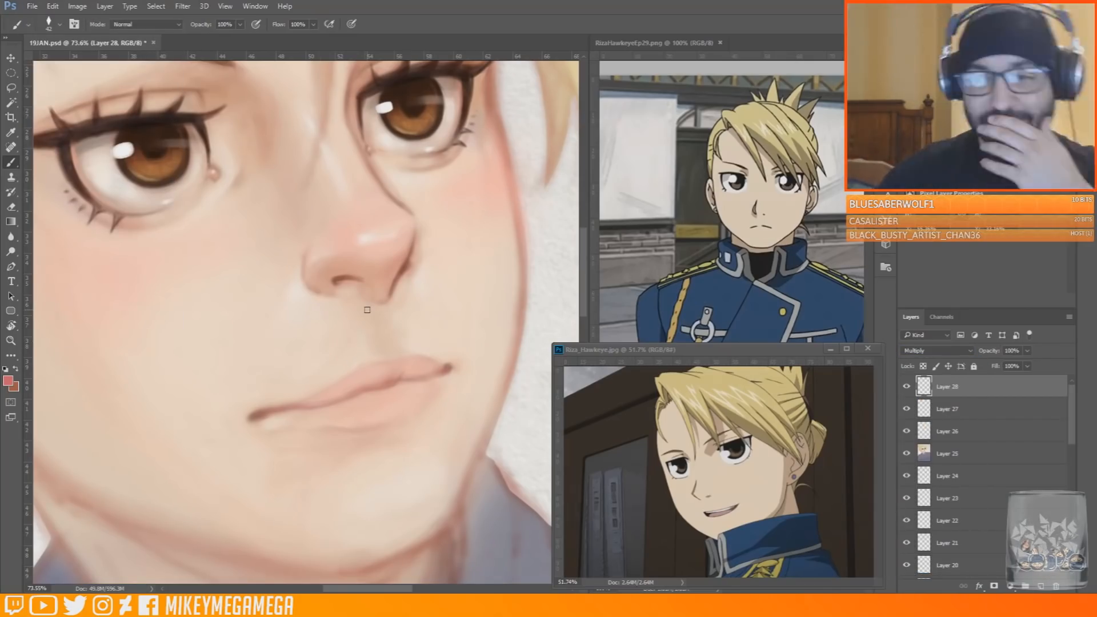
{"action": "left_click_drag", "start_coordinate": [304, 405], "coordinate": [434, 372]}
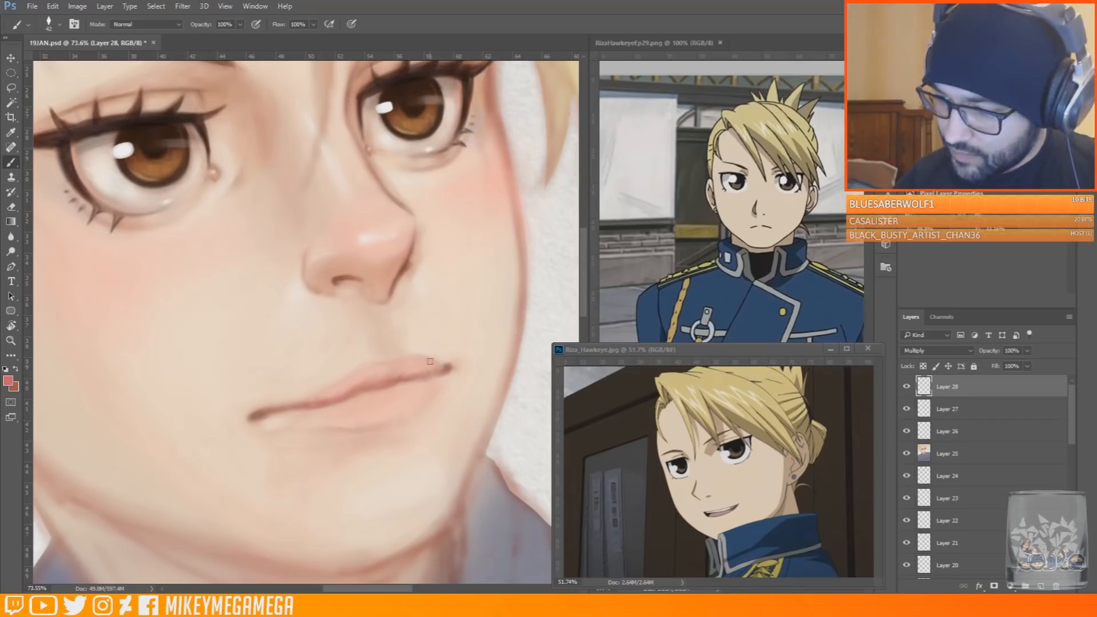
{"action": "left_click_drag", "start_coordinate": [281, 412], "coordinate": [391, 384]}
Sample a lighter lip pink, set the brush to 78 px and shade the lower lip
{"action": "left_click", "coordinate": [371, 374], "text": "alt"}
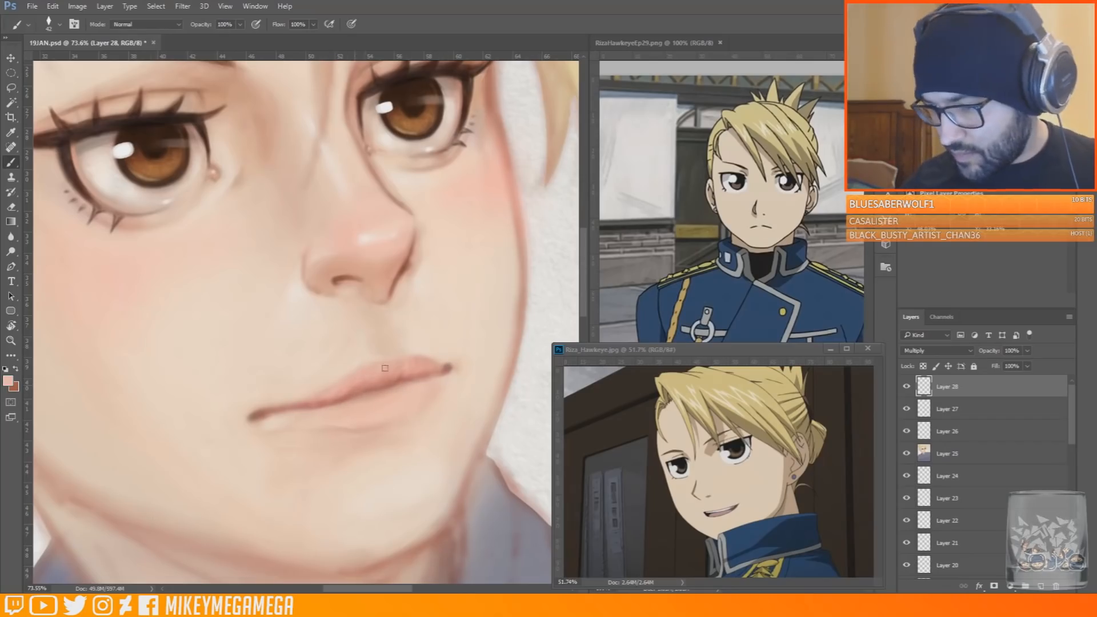
{"action": "scroll", "coordinate": [275, 425], "scroll_direction": "down", "scroll_amount": 2}
{"action": "right_click", "coordinate": [353, 391]}
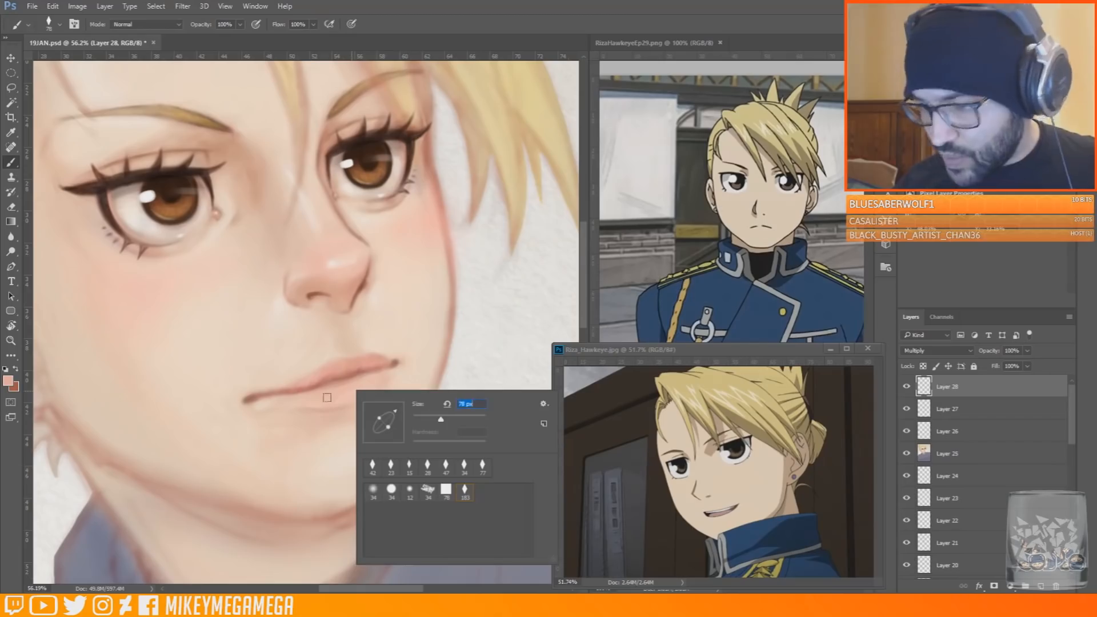
{"action": "left_click", "coordinate": [256, 465]}
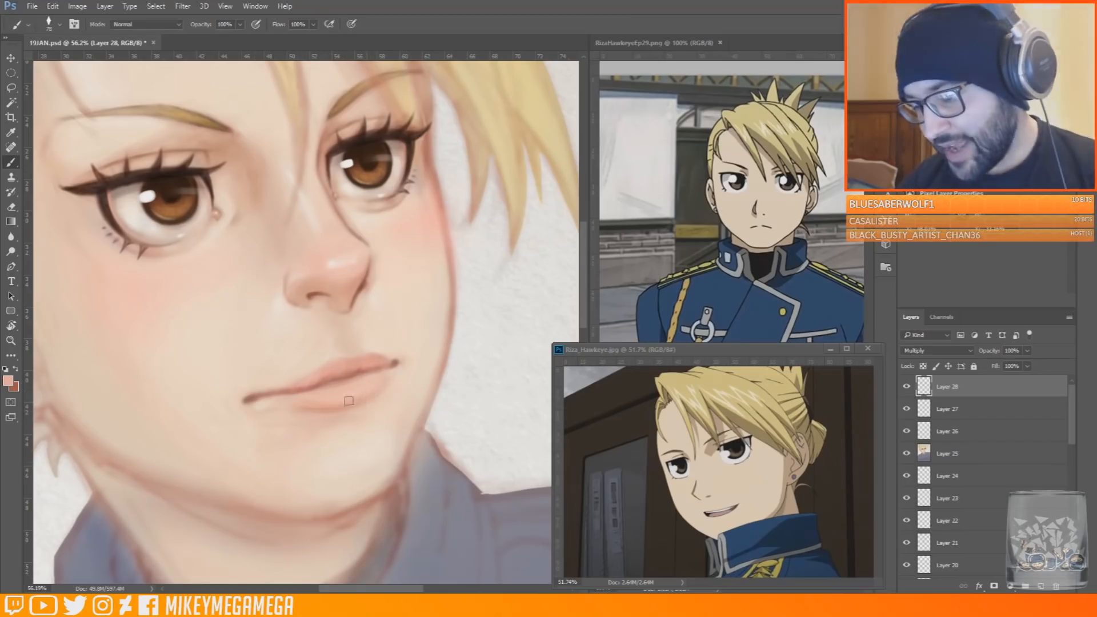
{"action": "scroll", "coordinate": [365, 428], "scroll_direction": "down", "scroll_amount": 4}
{"action": "scroll", "coordinate": [363, 451], "scroll_direction": "up", "scroll_amount": 5}
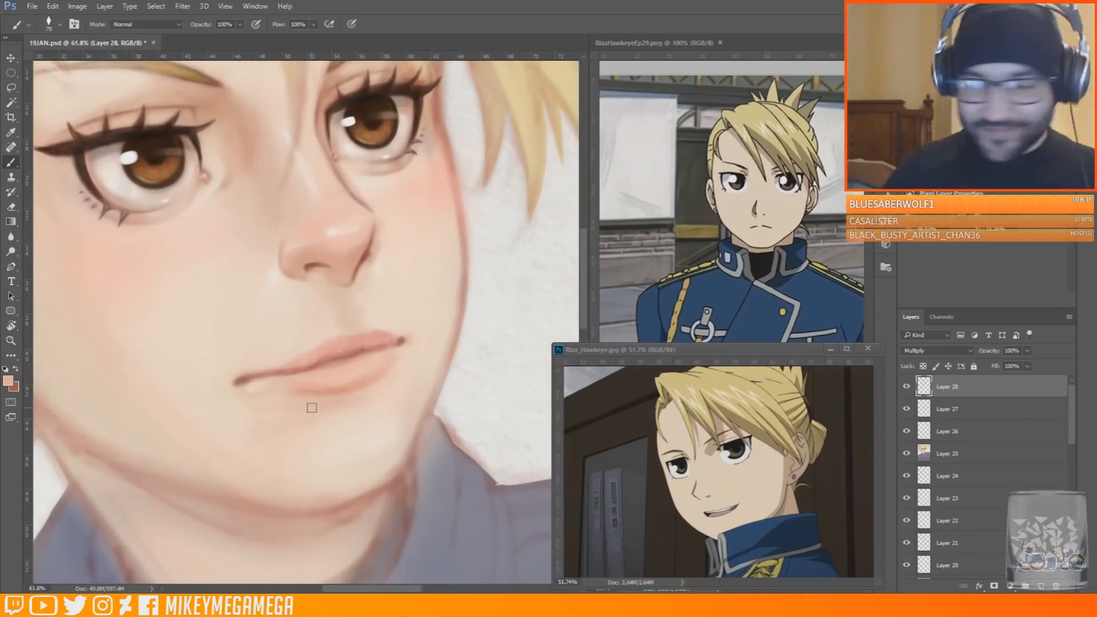
Erase excess lip shading near the near mouth corner with a soft round eraser
{"action": "key", "text": "e"}
{"action": "left_click", "coordinate": [55, 24]}
{"action": "double_click", "coordinate": [32, 141]}
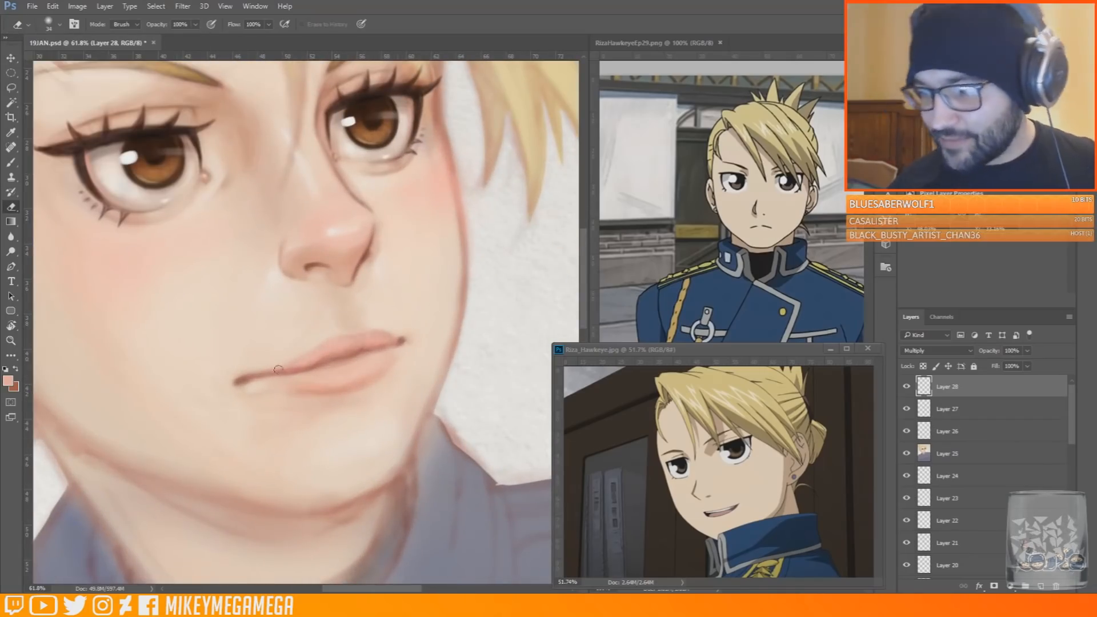
{"action": "scroll", "coordinate": [309, 314], "scroll_direction": "down", "scroll_amount": 4}
{"action": "scroll", "coordinate": [265, 334], "scroll_direction": "up", "scroll_amount": 4}
Return to the Brush tool, add a new layer, sample a pale skin tone and reduce the brush for the mouth
{"action": "left_click", "coordinate": [11, 163]}
{"action": "left_click", "coordinate": [1041, 587]}
{"action": "left_click", "coordinate": [297, 370], "text": "alt"}
{"action": "right_click", "coordinate": [299, 367]}
{"action": "left_click_drag", "start_coordinate": [385, 383], "coordinate": [379, 382]}
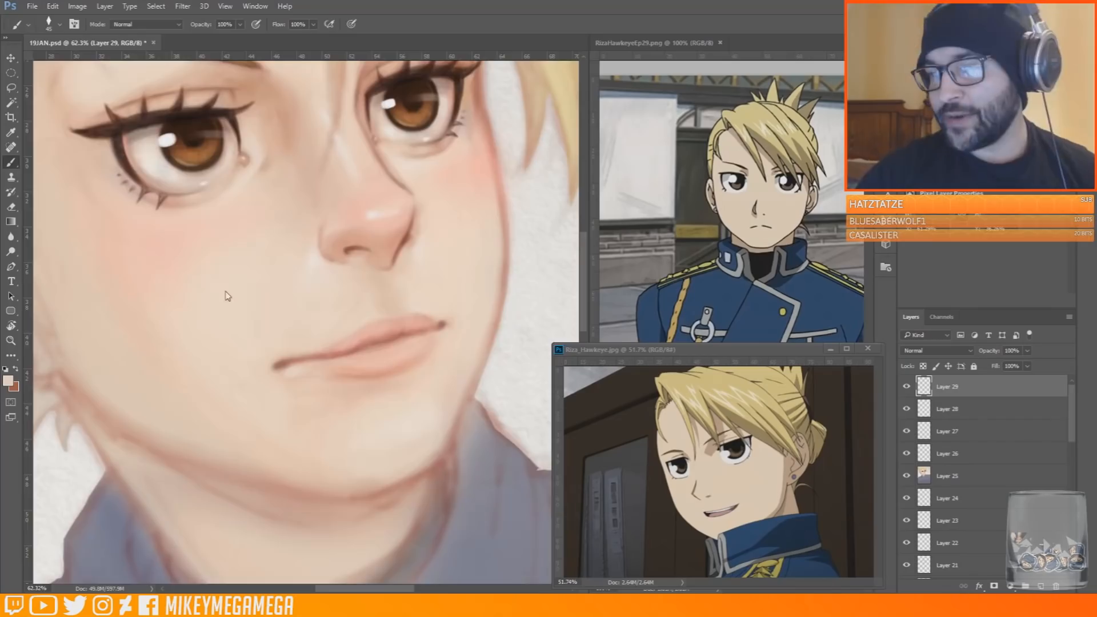
Save the portrait document
{"action": "scroll", "coordinate": [265, 153], "scroll_direction": "down", "scroll_amount": 5}
{"action": "scroll", "coordinate": [265, 152], "scroll_direction": "up", "scroll_amount": 3}
{"action": "key", "text": "ctrl+s"}
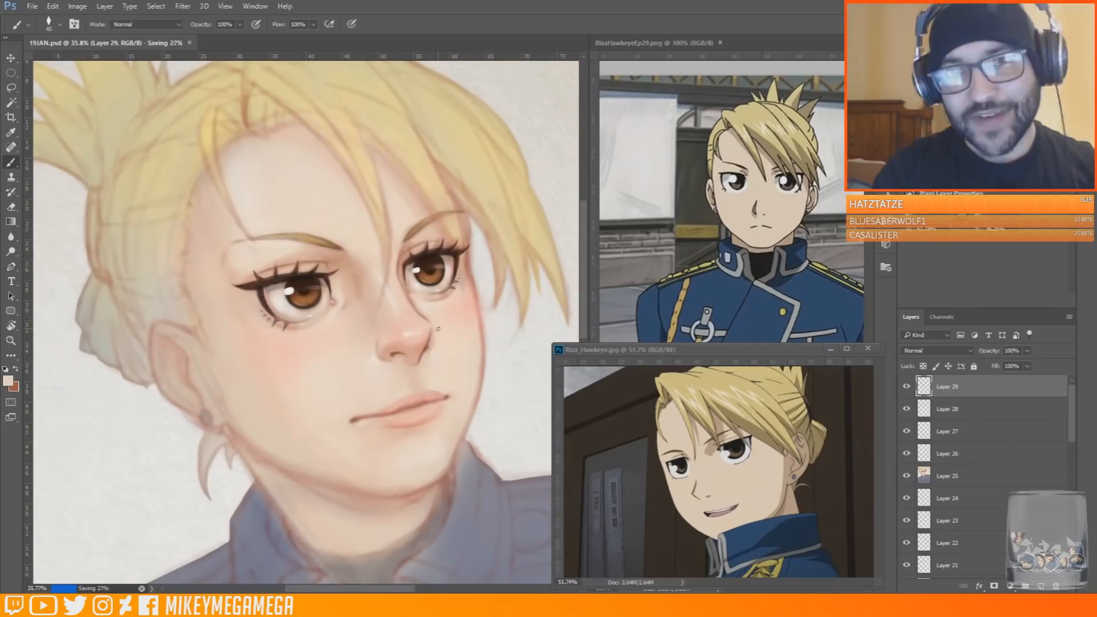
Paint pale skin tones around the near mouth corner to thin and clean up the lip line
{"action": "scroll", "coordinate": [364, 402], "scroll_direction": "up", "scroll_amount": 2}
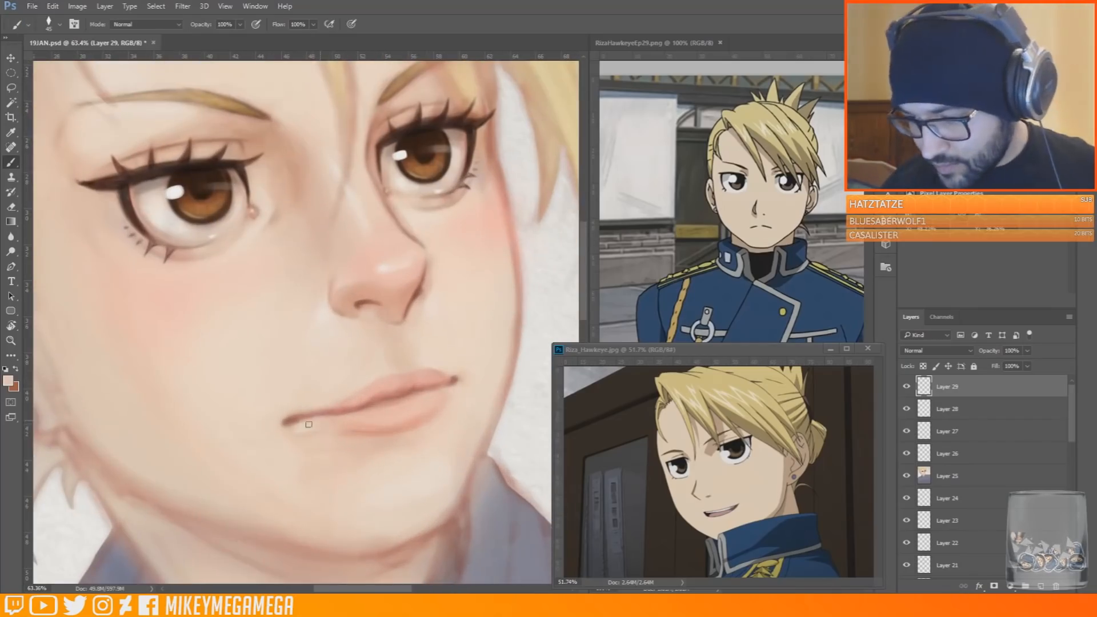
{"action": "left_click_drag", "start_coordinate": [294, 411], "coordinate": [320, 410]}
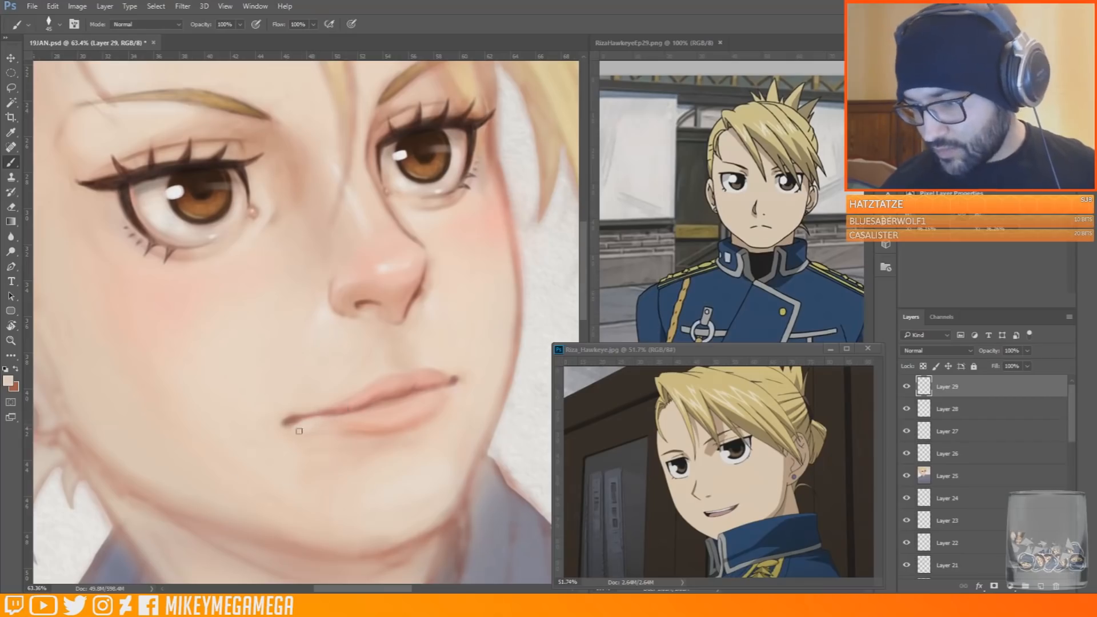
{"action": "left_click", "coordinate": [361, 402], "text": "alt"}
{"action": "left_click", "coordinate": [282, 430], "text": "alt"}
{"action": "left_click", "coordinate": [357, 456], "text": "alt"}
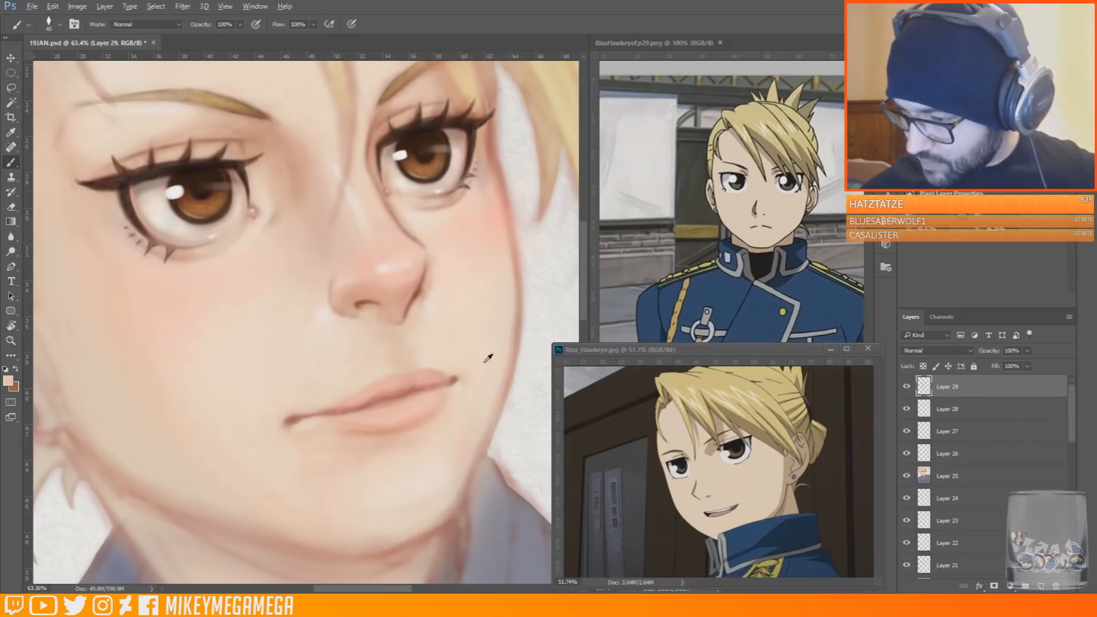
{"action": "left_click", "coordinate": [274, 407], "text": "alt"}
Sample lip and skin tones with a smaller brush, refine the lower lip's shading and edge, and check the face by flipping the canvas
{"action": "scroll", "coordinate": [381, 382], "scroll_direction": "down", "scroll_amount": 11}
{"action": "scroll", "coordinate": [392, 386], "scroll_direction": "up", "scroll_amount": 13}
{"action": "left_click", "coordinate": [383, 382], "text": "alt"}
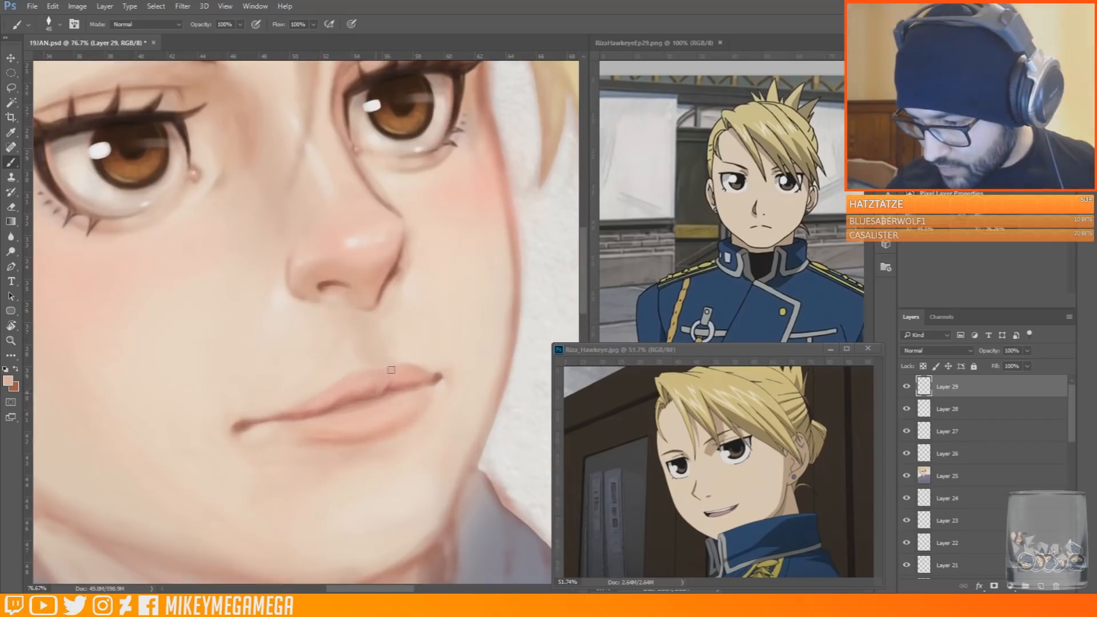
{"action": "left_click", "coordinate": [395, 388], "text": "alt"}
{"action": "key", "text": "bracketleft"}
{"action": "key", "text": "bracketleft"}
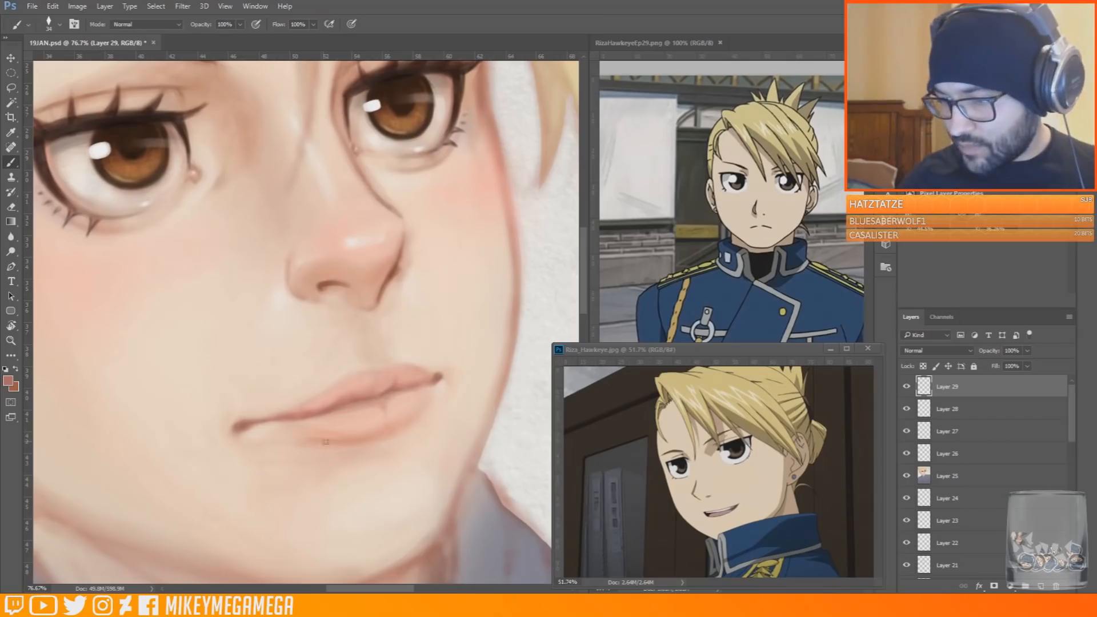
{"action": "left_click", "coordinate": [391, 415], "text": "alt"}
{"action": "scroll", "coordinate": [467, 351], "scroll_direction": "up", "scroll_amount": 3}
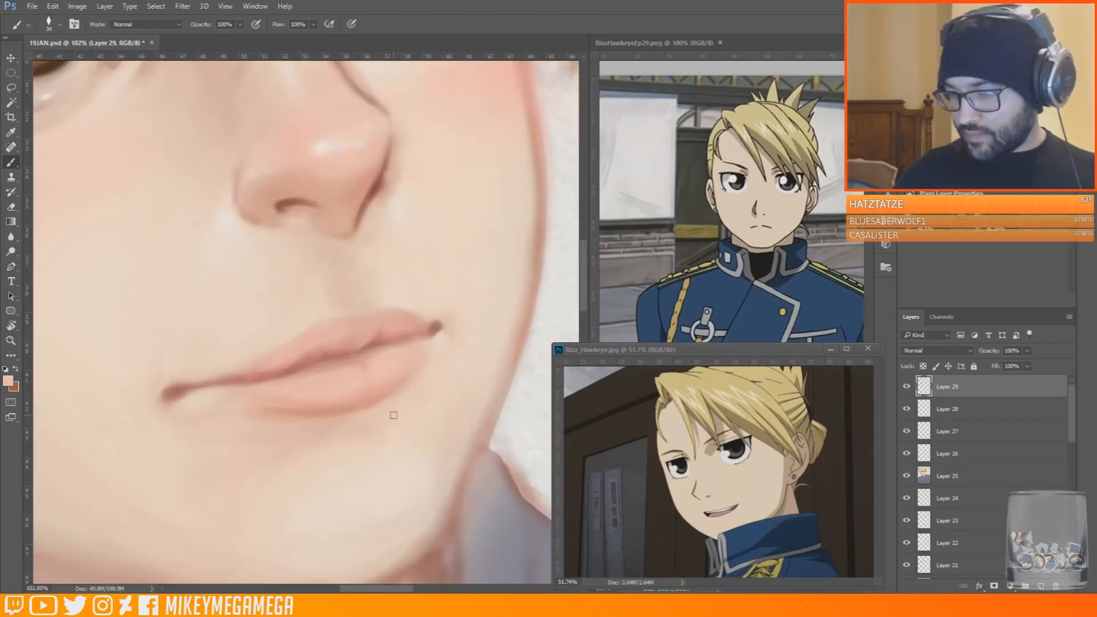
{"action": "scroll", "coordinate": [370, 383], "scroll_direction": "down", "scroll_amount": 4}
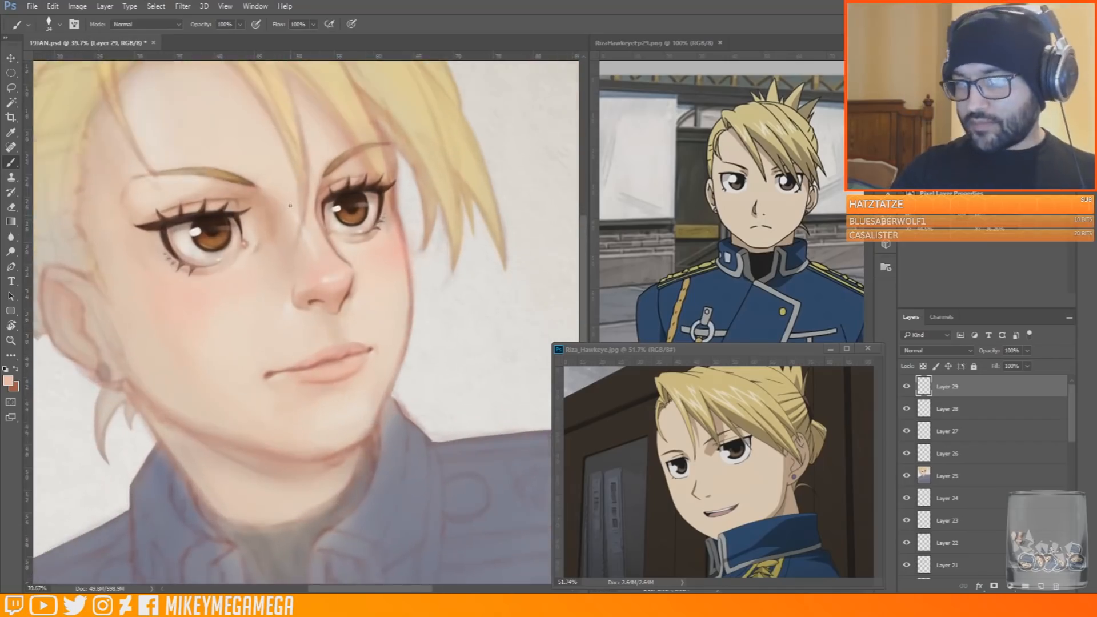
{"action": "key", "text": "ctrl+shift+h"}
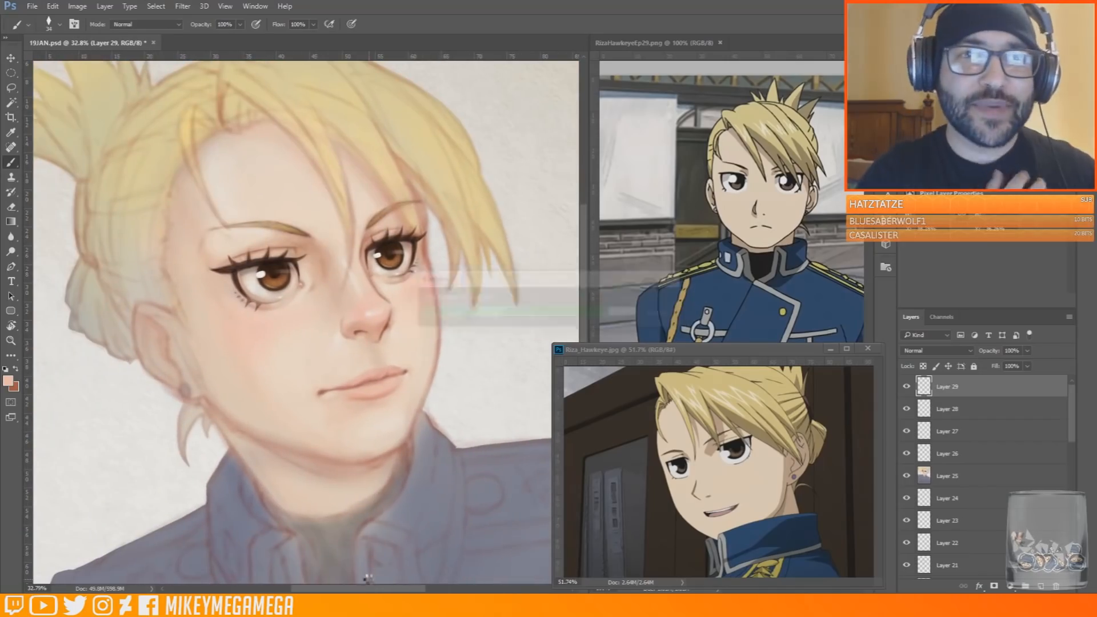
{"action": "key", "text": "ctrl+shift+h"}
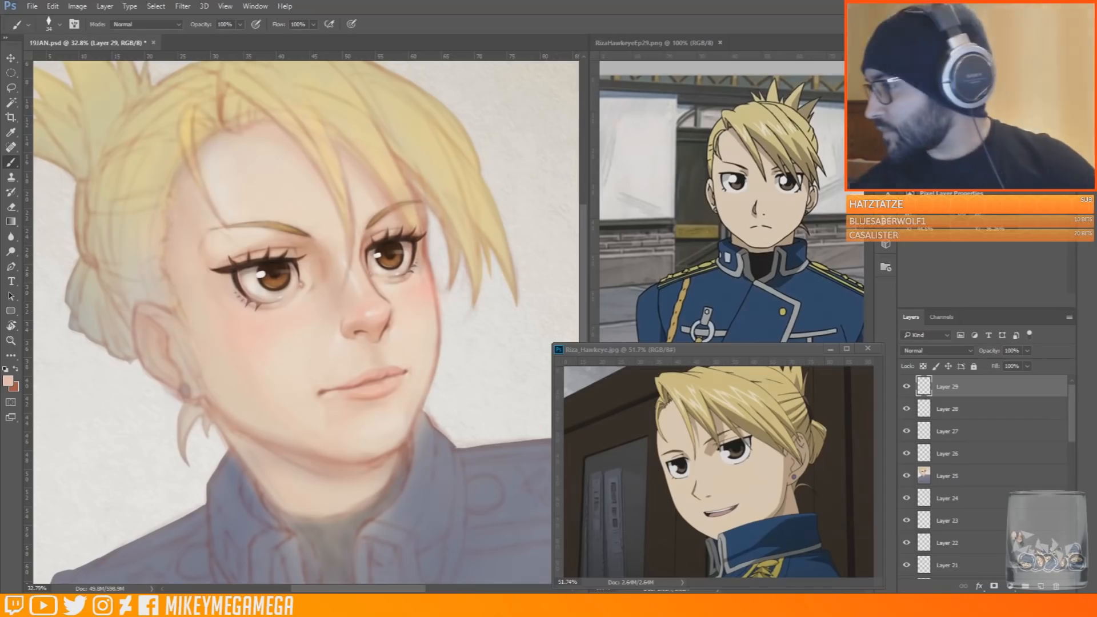
Add a new layer and outline the thin forehead strands and the central bangs in a sampled ochre brown
{"action": "scroll", "coordinate": [337, 249], "scroll_direction": "down", "scroll_amount": 5}
{"action": "scroll", "coordinate": [316, 175], "scroll_direction": "up", "scroll_amount": 5}
{"action": "key", "text": "ctrl+alt+shift+n"}
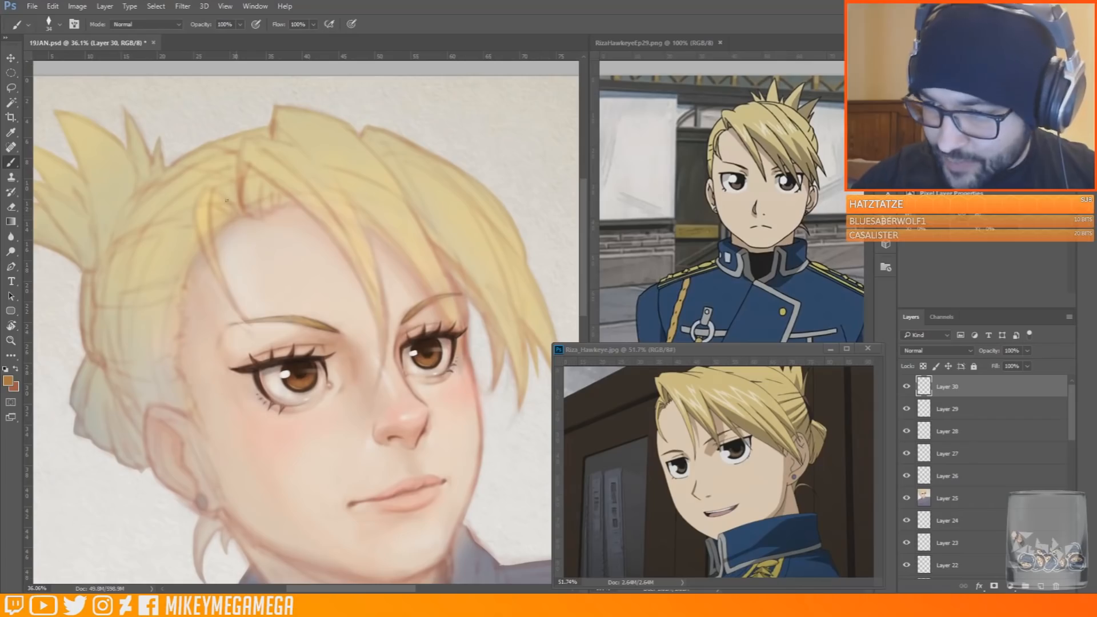
{"action": "left_click_drag", "start_coordinate": [227, 201], "coordinate": [238, 215]}
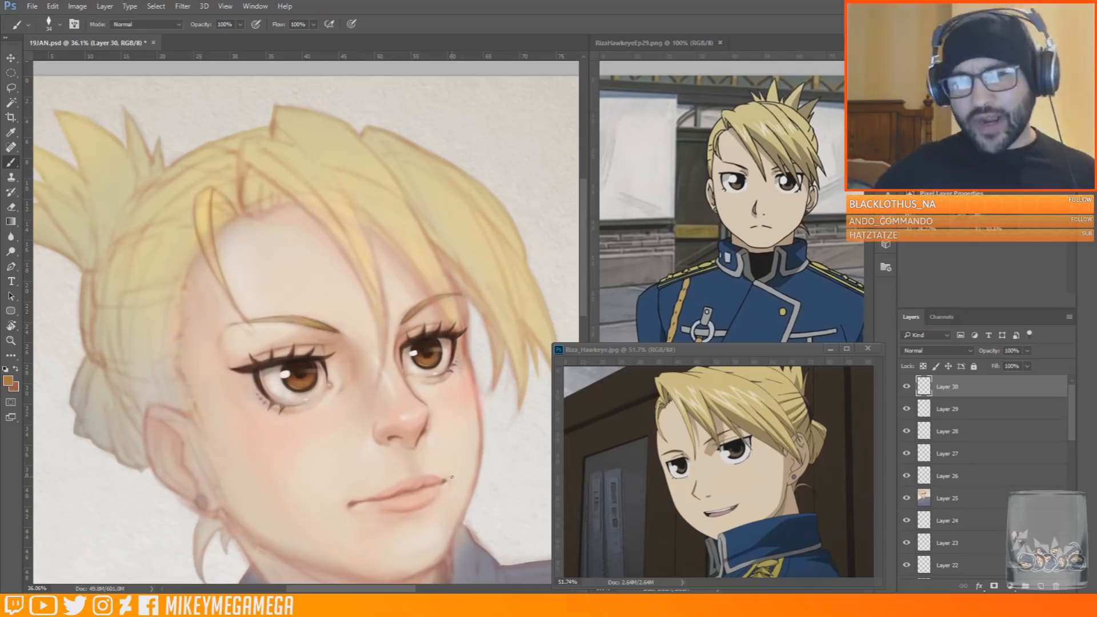
{"action": "scroll", "coordinate": [555, 251], "scroll_direction": "down", "scroll_amount": 2}
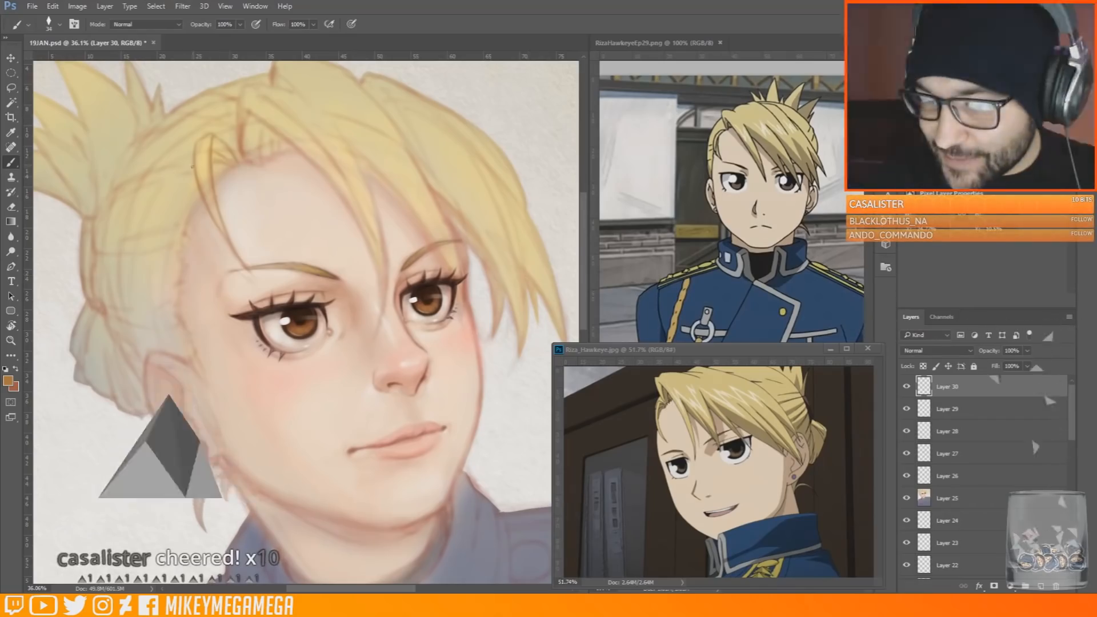
{"action": "left_click_drag", "start_coordinate": [195, 148], "coordinate": [208, 222]}
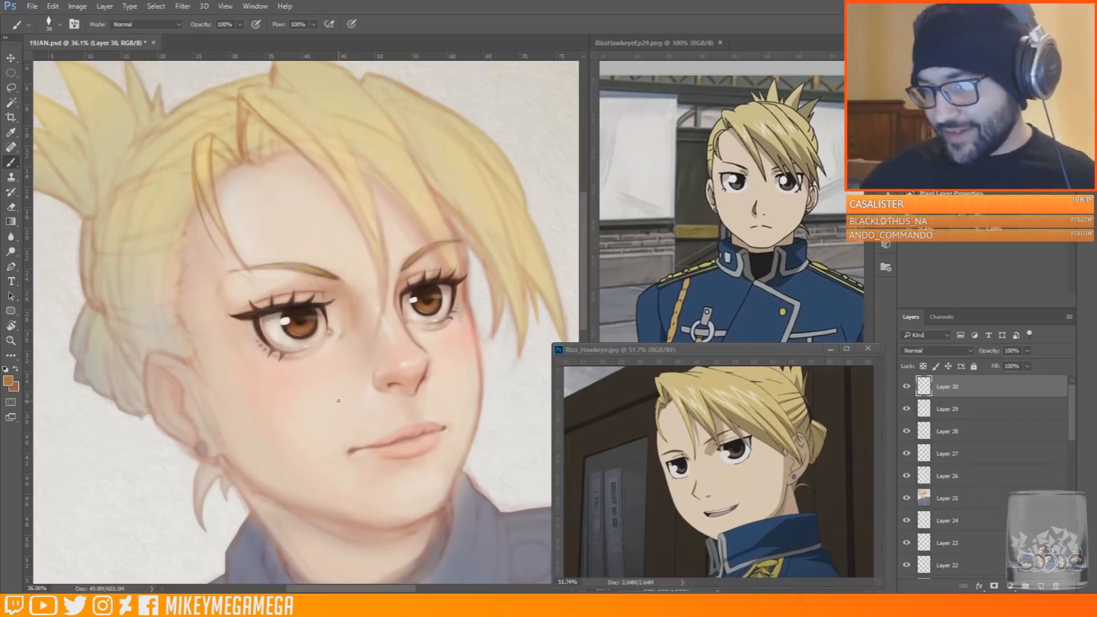
{"action": "left_click_drag", "start_coordinate": [358, 228], "coordinate": [383, 302]}
{"action": "left_click_drag", "start_coordinate": [257, 85], "coordinate": [292, 117]}
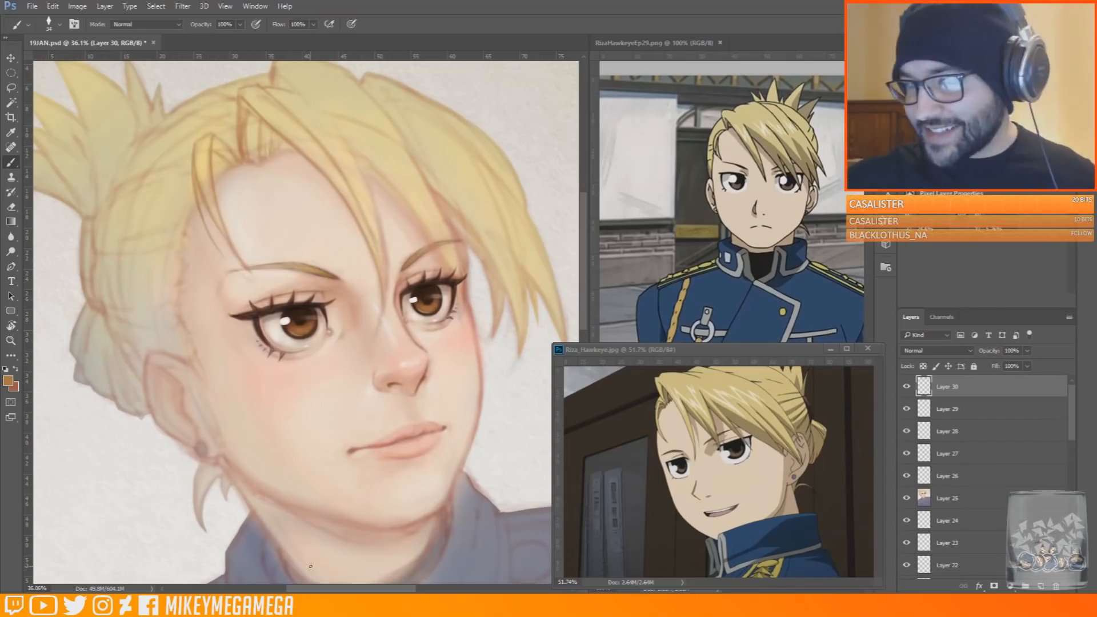
{"action": "scroll", "coordinate": [308, 91], "scroll_direction": "up", "scroll_amount": 2}
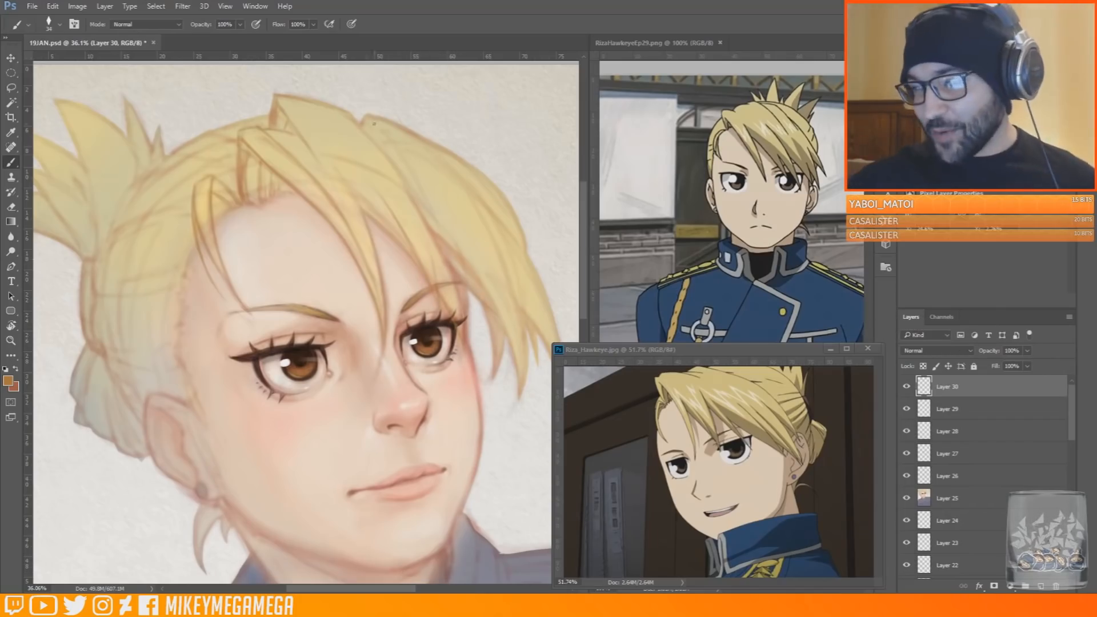
{"action": "scroll", "coordinate": [360, 400], "scroll_direction": "right", "scroll_amount": 2}
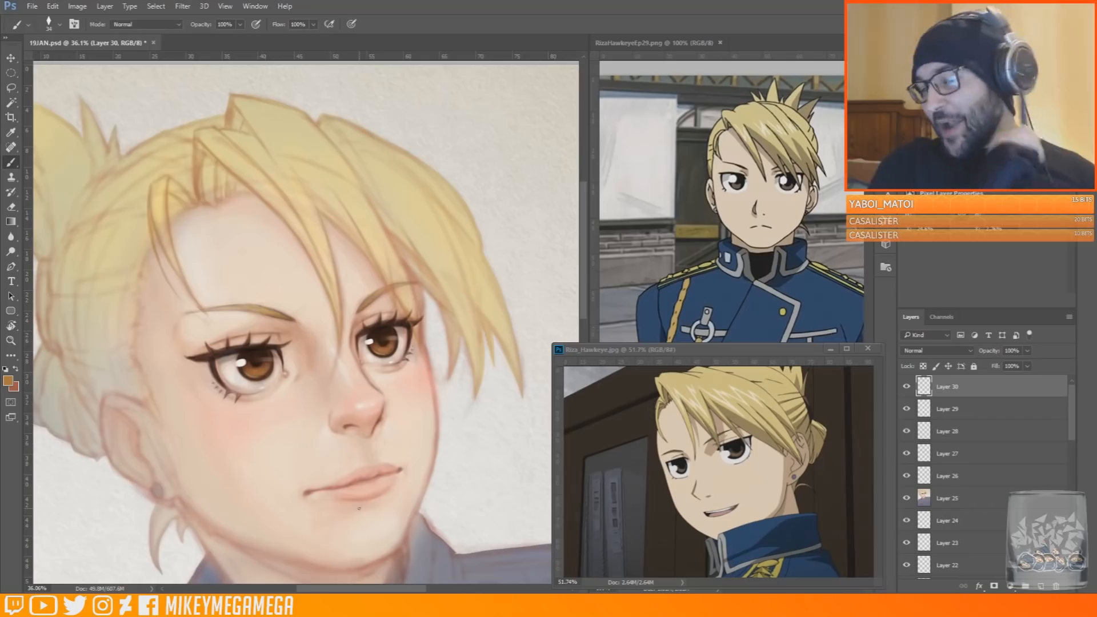
Expand the color panel group above the layer properties
{"action": "scroll", "coordinate": [306, 377], "scroll_direction": "up", "scroll_amount": 6}
{"action": "left_click", "coordinate": [431, 304], "text": "alt"}
{"action": "left_click", "coordinate": [434, 291], "text": "alt"}
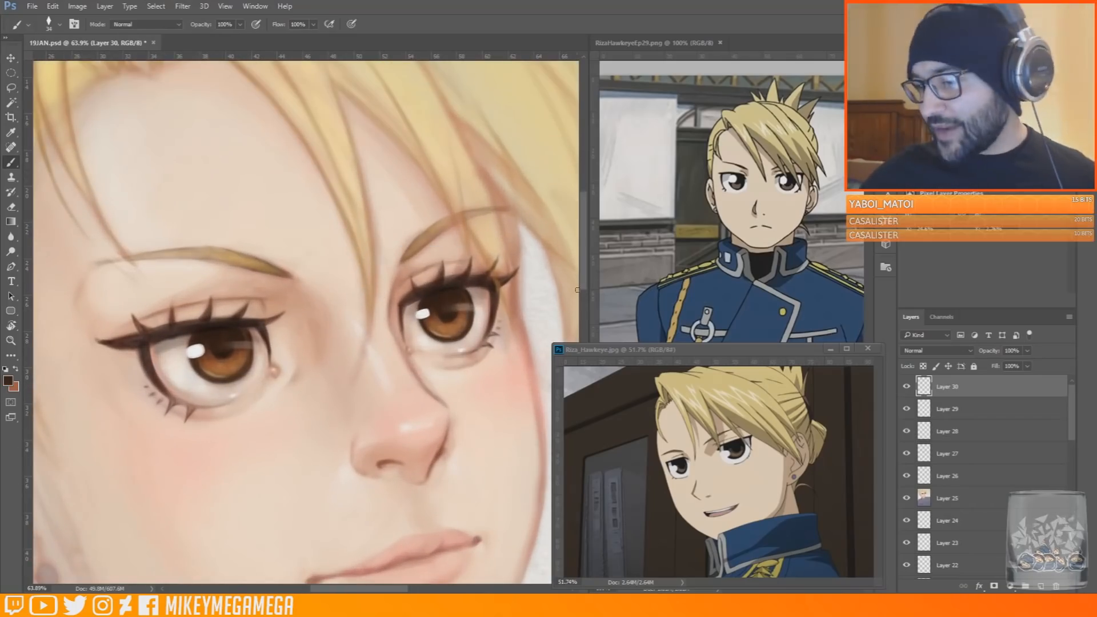
{"action": "left_click_drag", "start_coordinate": [285, 109], "coordinate": [289, 296]}
{"action": "left_click", "coordinate": [988, 129]}
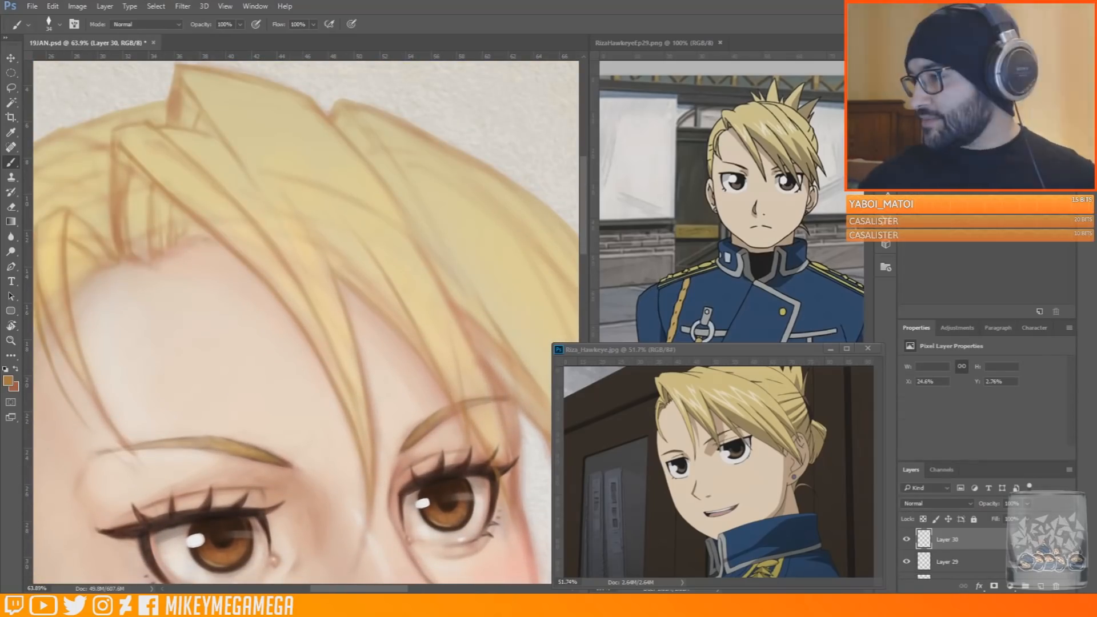
{"action": "scroll", "coordinate": [215, 270], "scroll_direction": "down", "scroll_amount": 6}
{"action": "scroll", "coordinate": [227, 215], "scroll_direction": "up", "scroll_amount": 2}
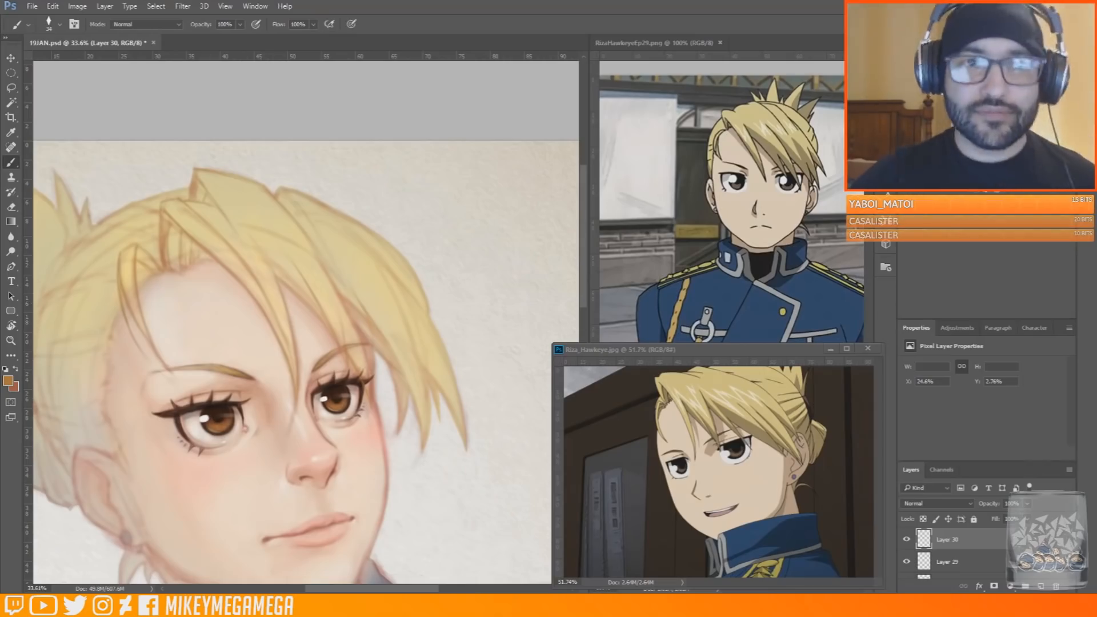
{"action": "scroll", "coordinate": [374, 514], "scroll_direction": "up", "scroll_amount": 2}
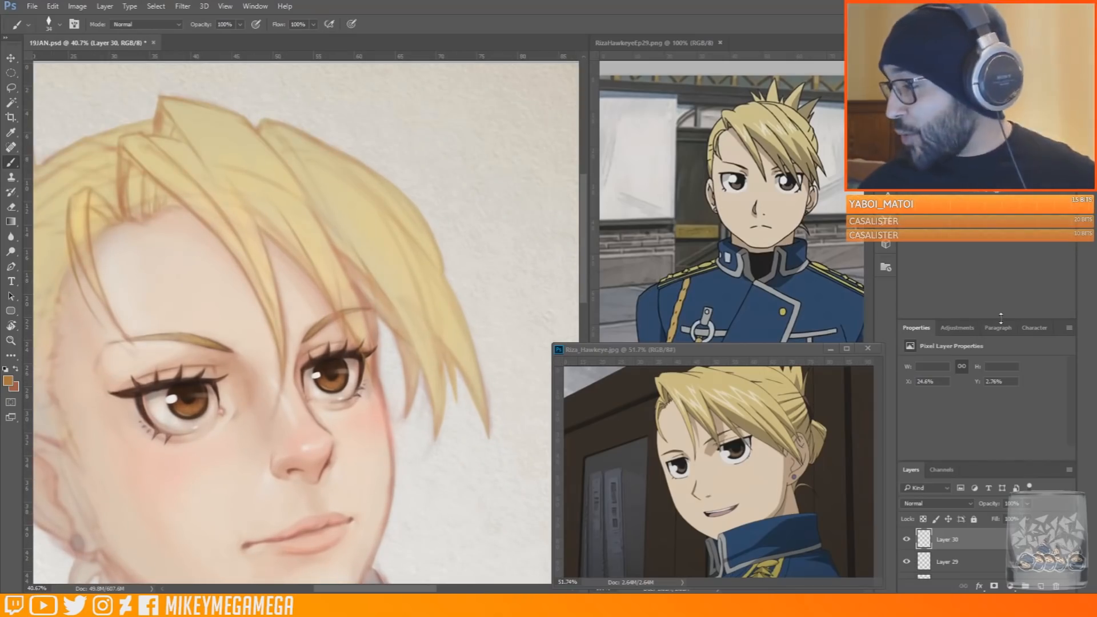
Strengthen the ochre outlines and inner strand lines of the side fringe on the far side of the face
{"action": "left_click", "coordinate": [971, 46]}
{"action": "left_click", "coordinate": [937, 45]}
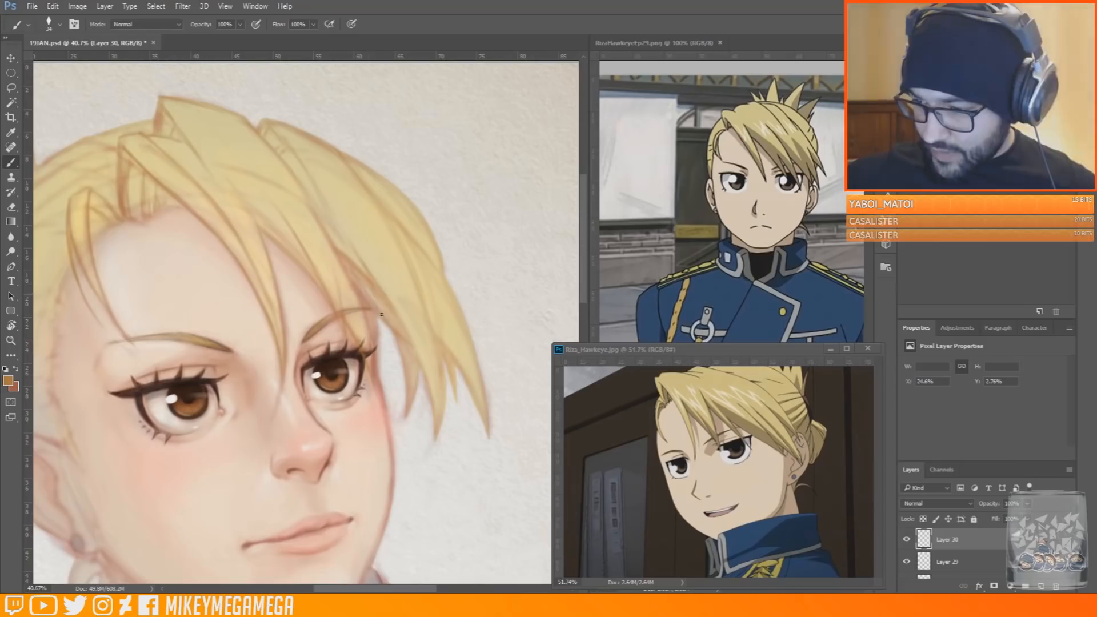
{"action": "scroll", "coordinate": [442, 262], "scroll_direction": "down", "scroll_amount": 3}
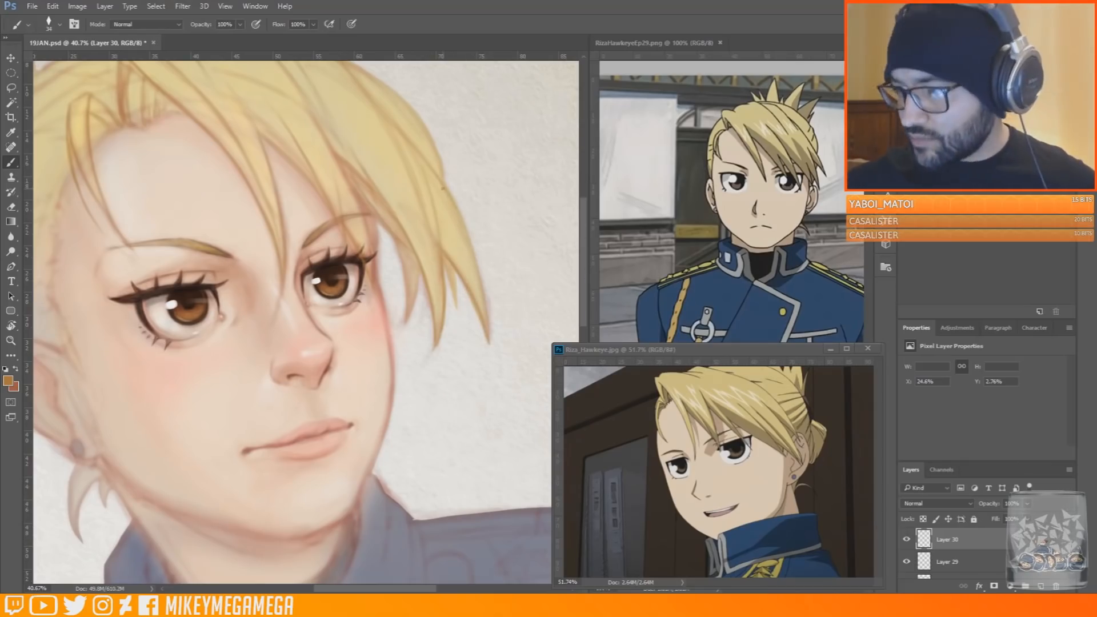
{"action": "scroll", "coordinate": [578, 197], "scroll_direction": "up", "scroll_amount": 2}
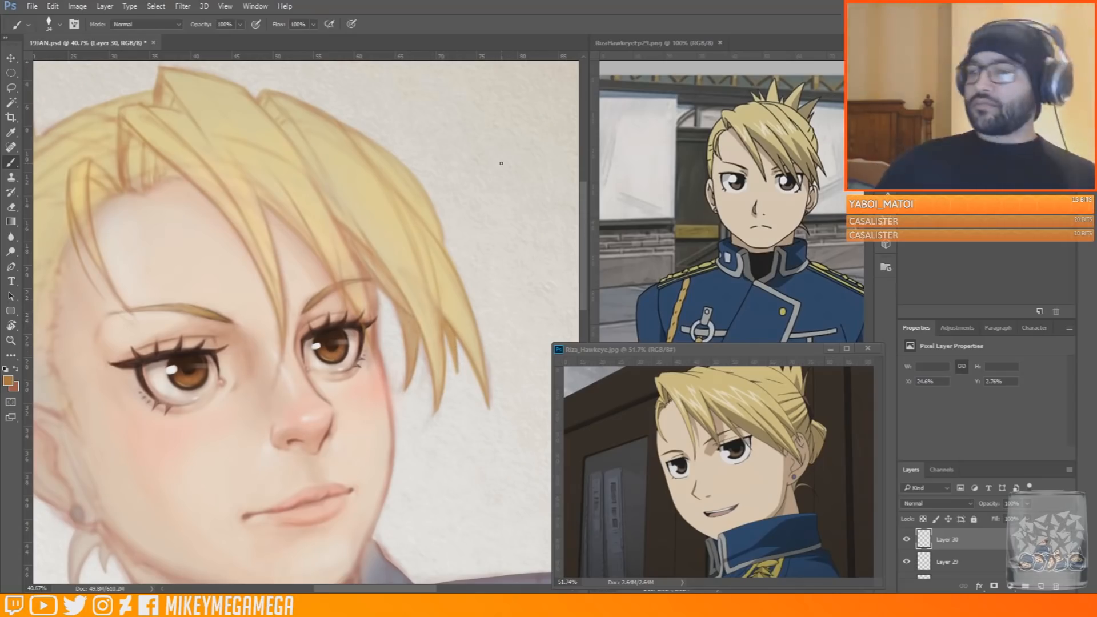
{"action": "scroll", "coordinate": [497, 167], "scroll_direction": "down", "scroll_amount": 3}
{"action": "scroll", "coordinate": [460, 200], "scroll_direction": "up", "scroll_amount": 6}
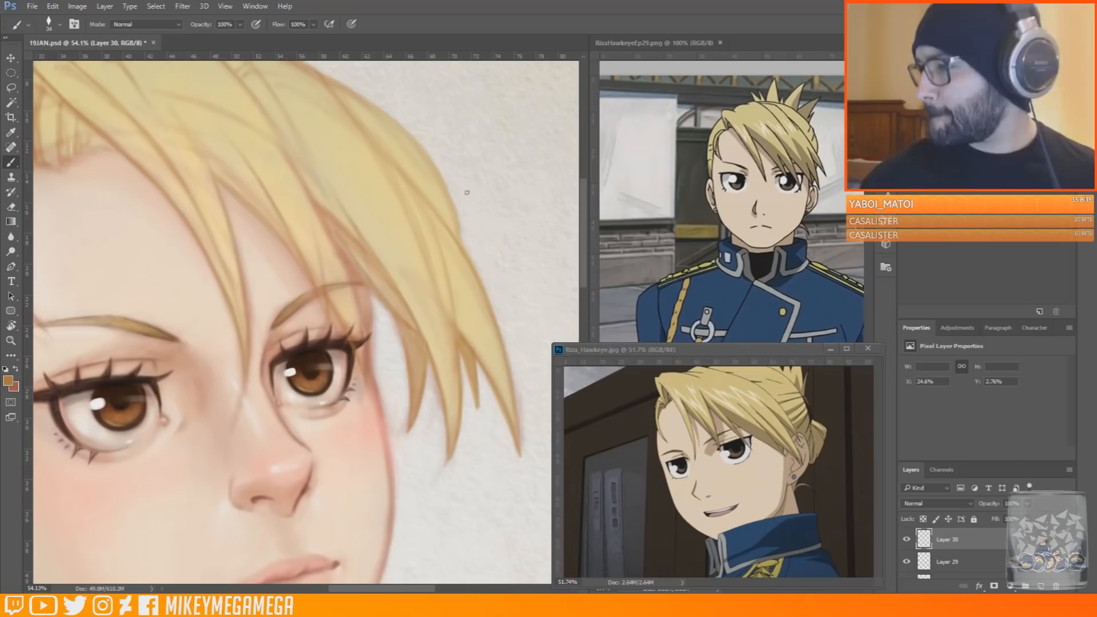
Sample pale yellow hair tones, enlarge the brush and paint over the side fringe above the far eyebrow
{"action": "left_click", "coordinate": [309, 192], "text": "alt"}
{"action": "right_click", "coordinate": [307, 194]}
{"action": "left_click", "coordinate": [392, 224]}
{"action": "left_click_drag", "start_coordinate": [318, 222], "coordinate": [288, 162]}
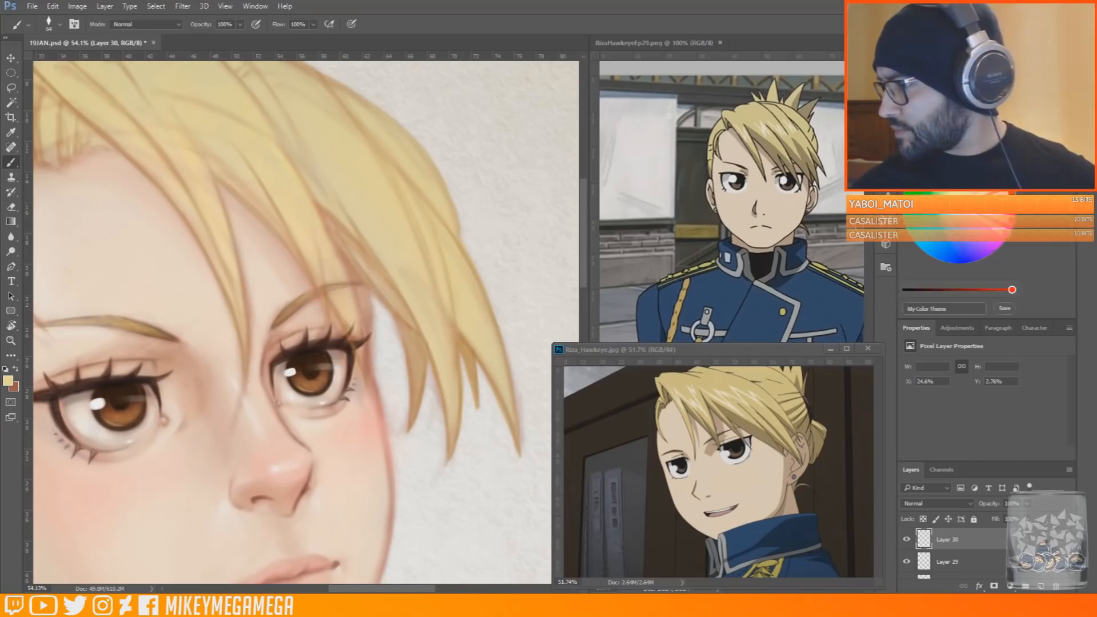
{"action": "left_click", "coordinate": [294, 180], "text": "alt"}
{"action": "right_click", "coordinate": [289, 120]}
{"action": "left_click", "coordinate": [370, 148]}
{"action": "left_click_drag", "start_coordinate": [276, 148], "coordinate": [305, 194]}
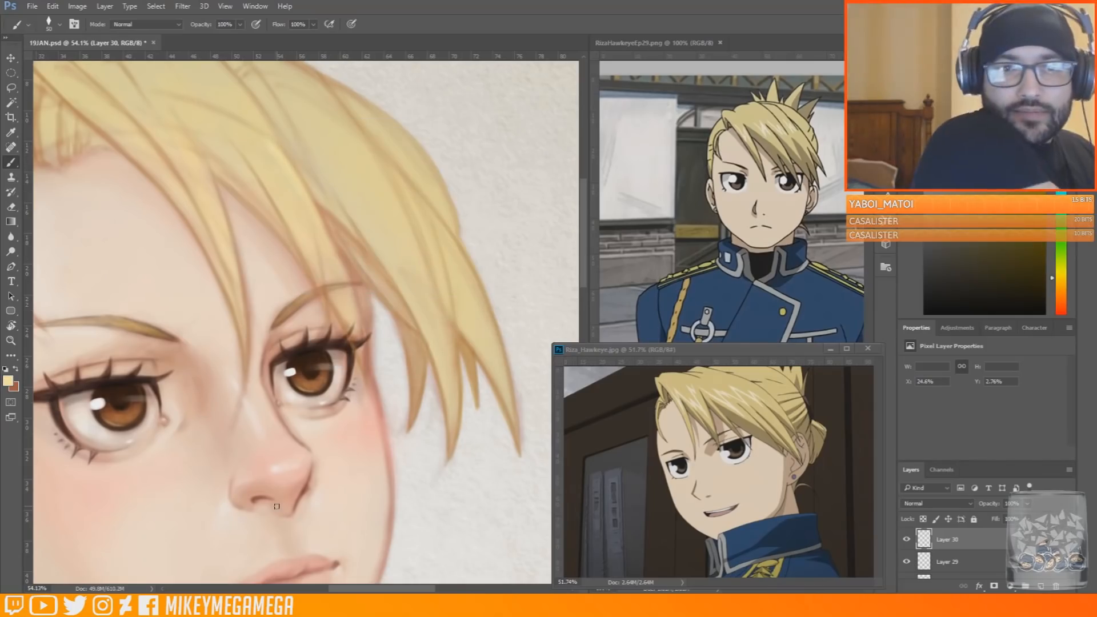
Sample a warm brown and shade the hair under the side fringe near the far temple
{"action": "left_click_drag", "start_coordinate": [584, 249], "coordinate": [584, 237]}
{"action": "left_click_drag", "start_coordinate": [366, 589], "coordinate": [402, 589]}
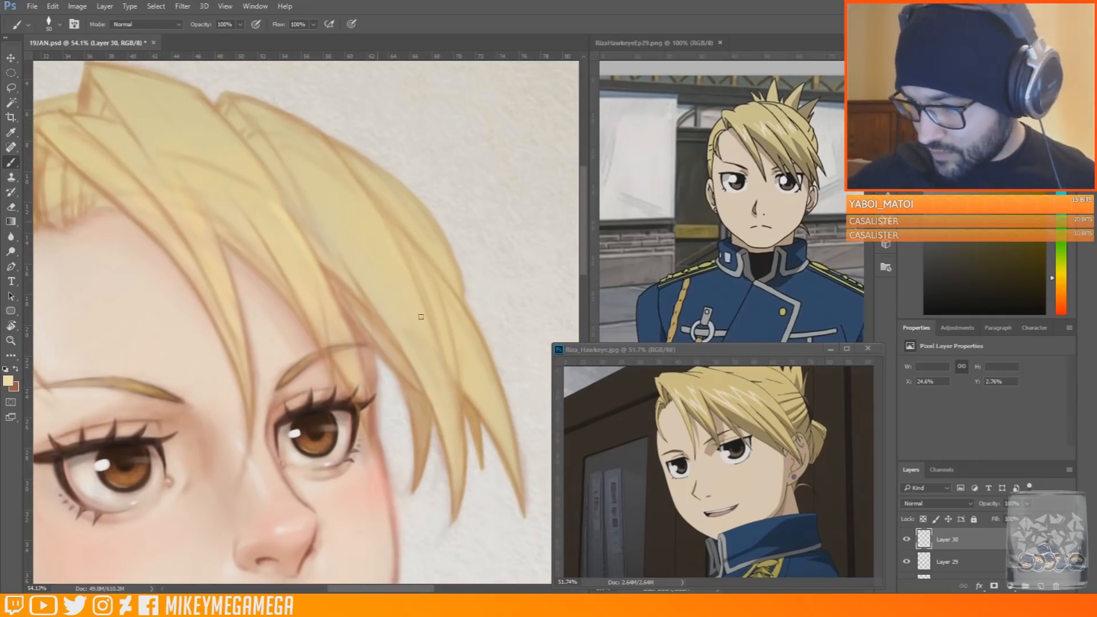
{"action": "right_click", "coordinate": [400, 276]}
{"action": "scroll", "coordinate": [418, 262], "scroll_direction": "down", "scroll_amount": 7}
{"action": "scroll", "coordinate": [416, 264], "scroll_direction": "up", "scroll_amount": 6}
{"action": "left_click", "coordinate": [375, 285], "text": "alt"}
{"action": "scroll", "coordinate": [369, 269], "scroll_direction": "down", "scroll_amount": 3}
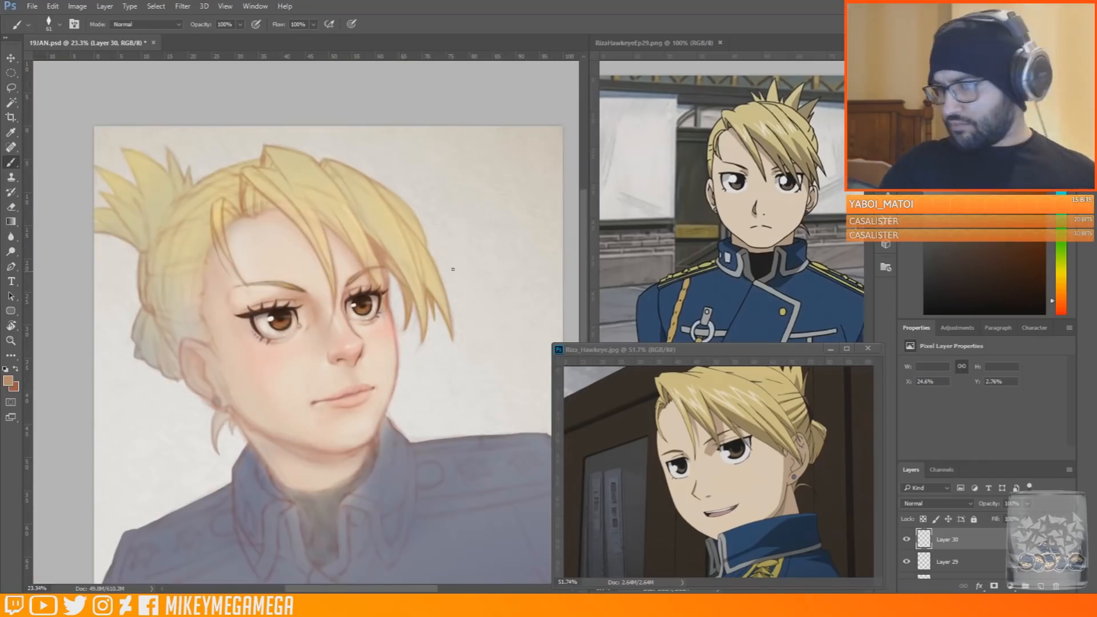
{"action": "scroll", "coordinate": [359, 218], "scroll_direction": "up", "scroll_amount": 2}
{"action": "left_click", "coordinate": [400, 276], "text": "alt"}
{"action": "mouse_move", "coordinate": [387, 284]}
{"action": "left_mouse_down"}
{"action": "mouse_move", "coordinate": [403, 320]}
{"action": "mouse_move", "coordinate": [381, 132]}
{"action": "mouse_move", "coordinate": [387, 287]}
{"action": "left_mouse_up"}
Sample pale yellow, adjust the brush size and paint the hair lock that crosses the end of the far eyebrow
{"action": "scroll", "coordinate": [373, 238], "scroll_direction": "up", "scroll_amount": 1}
{"action": "left_click", "coordinate": [342, 262], "text": "alt"}
{"action": "right_click", "coordinate": [340, 256]}
{"action": "left_click", "coordinate": [356, 278]}
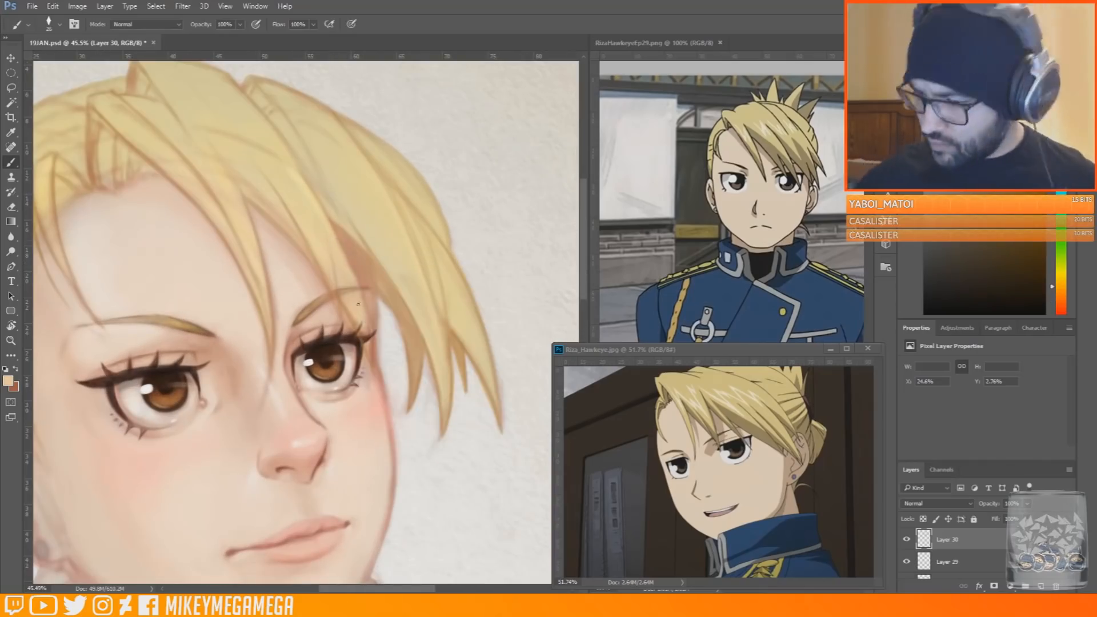
{"action": "left_click", "coordinate": [347, 122], "text": "alt"}
{"action": "right_click", "coordinate": [356, 263]}
{"action": "left_click", "coordinate": [377, 286]}
{"action": "left_click_drag", "start_coordinate": [362, 314], "coordinate": [372, 362]}
{"action": "left_click_drag", "start_coordinate": [356, 320], "coordinate": [368, 342]}
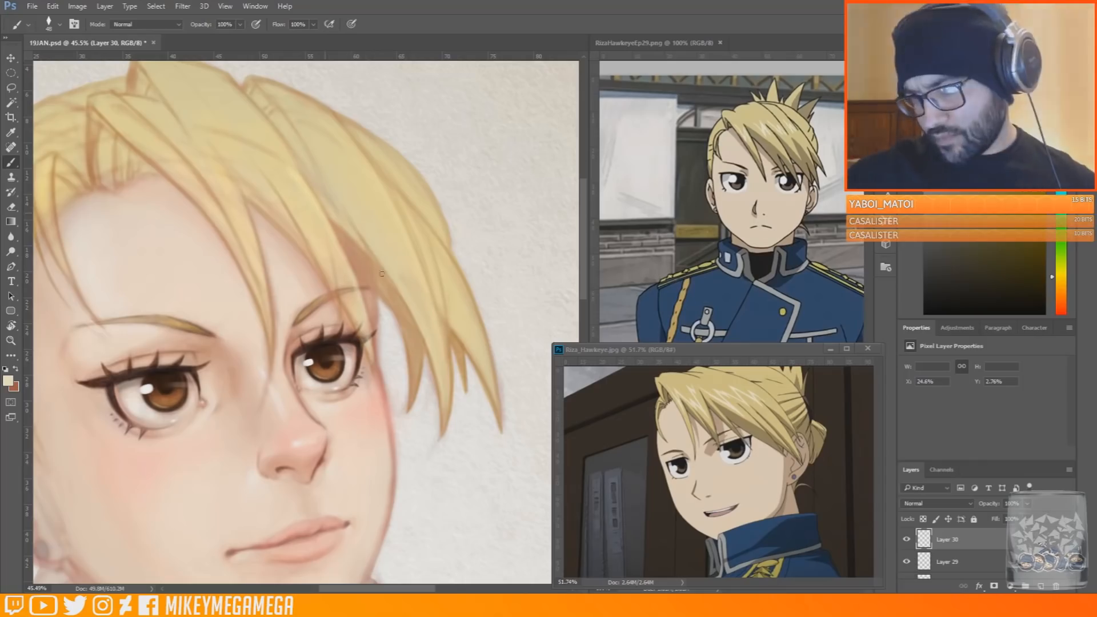
Choose a pale blue and tint the side fringe and the back of the hair with cool reflections
{"action": "left_click_drag", "start_coordinate": [1061, 272], "coordinate": [1062, 180]}
{"action": "left_click", "coordinate": [969, 129]}
{"action": "left_click", "coordinate": [950, 114]}
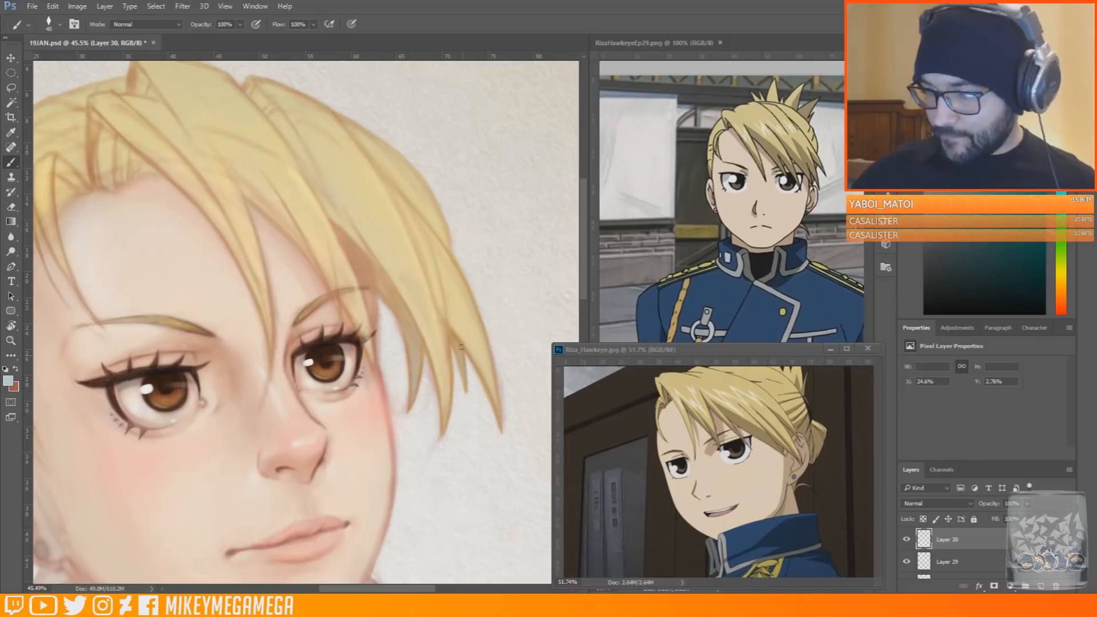
{"action": "scroll", "coordinate": [411, 331], "scroll_direction": "down", "scroll_amount": 7}
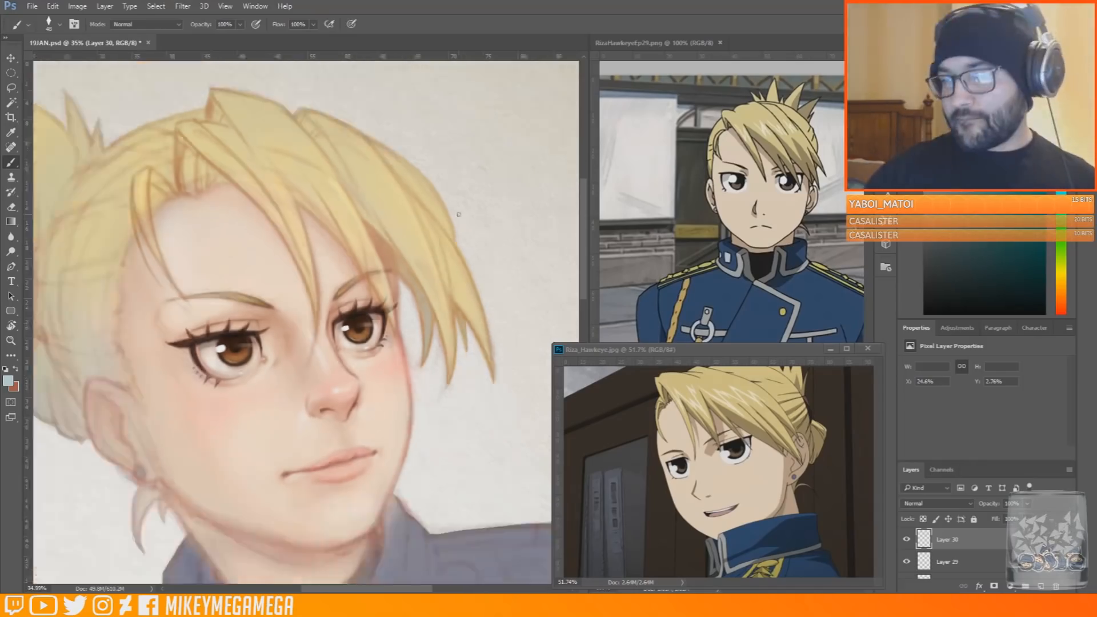
{"action": "scroll", "coordinate": [131, 365], "scroll_direction": "up", "scroll_amount": 3}
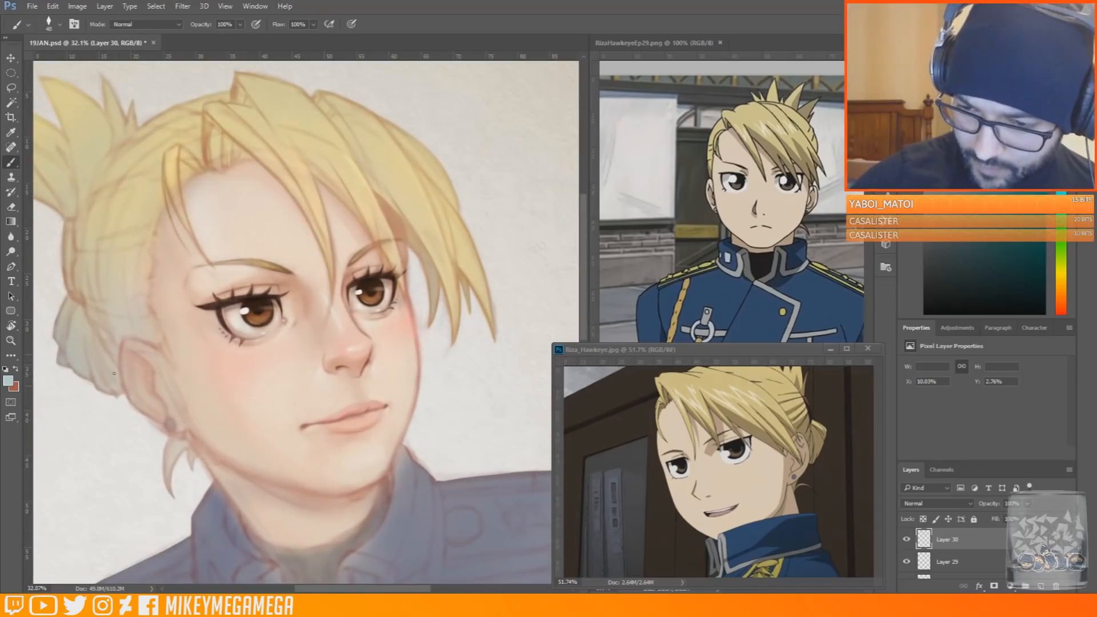
Sample a pale skin tone, enlarge the brush and lighten the near cheek beside the mouth
{"action": "right_click", "coordinate": [329, 242]}
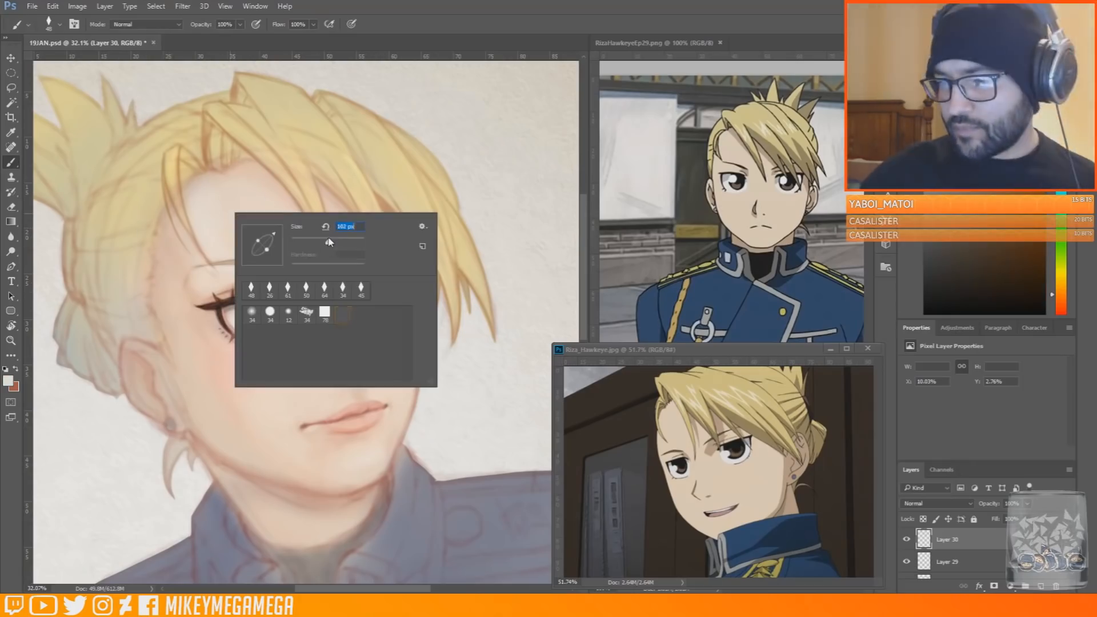
{"action": "left_click_drag", "start_coordinate": [329, 242], "coordinate": [336, 242]}
{"action": "key", "text": "Return"}
{"action": "right_click", "coordinate": [250, 391]}
{"action": "left_click_drag", "start_coordinate": [304, 420], "coordinate": [307, 419]}
{"action": "key", "text": "Return"}
{"action": "mouse_move", "coordinate": [245, 391]}
{"action": "left_mouse_down"}
{"action": "mouse_move", "coordinate": [251, 426]}
{"action": "mouse_move", "coordinate": [262, 429]}
{"action": "mouse_move", "coordinate": [233, 412]}
{"action": "left_mouse_up"}
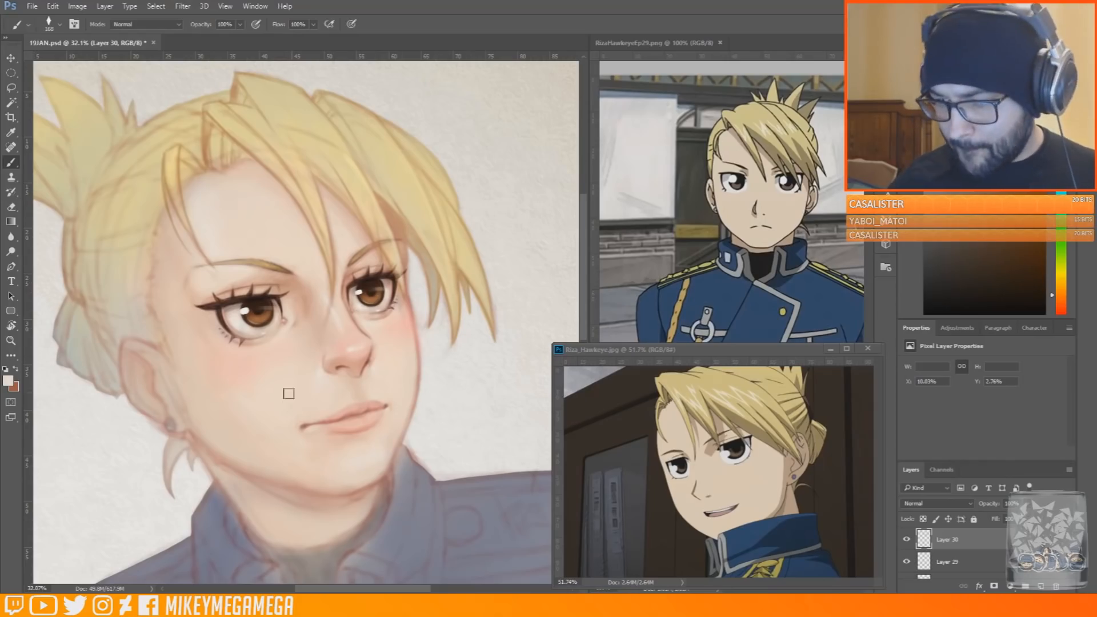
{"action": "key", "text": "bracketright"}
{"action": "key", "text": "bracketleft"}
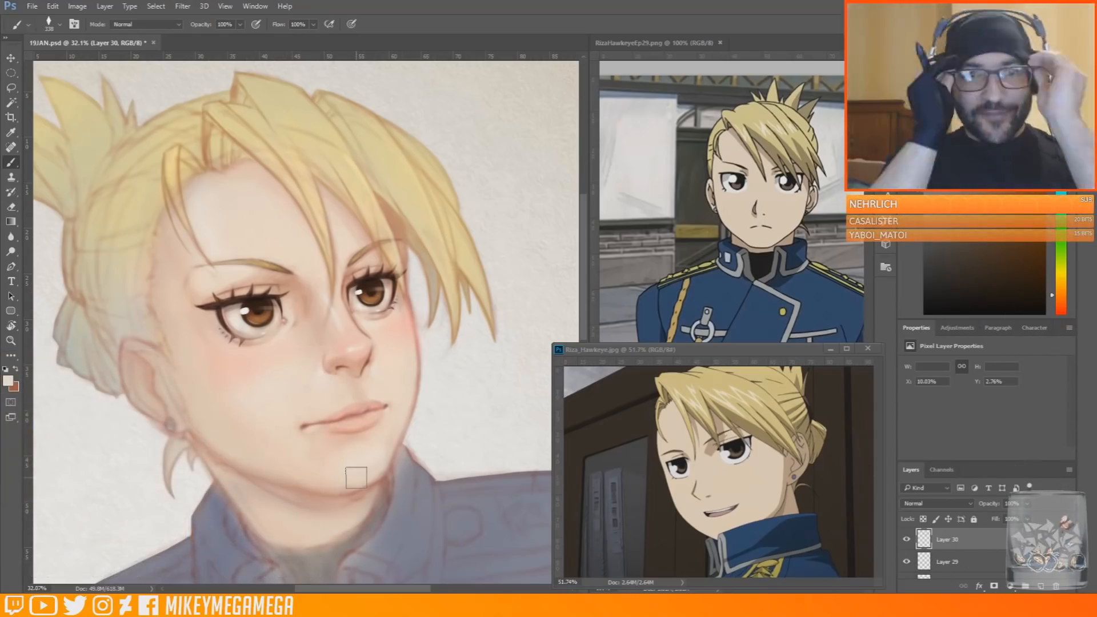
Sample a golden brown from the hair and paint it into the parting of the near bangs
{"action": "left_click", "coordinate": [208, 135], "text": "alt"}
{"action": "left_click_drag", "start_coordinate": [233, 135], "coordinate": [220, 133]}
{"action": "scroll", "coordinate": [259, 128], "scroll_direction": "up", "scroll_amount": 3}
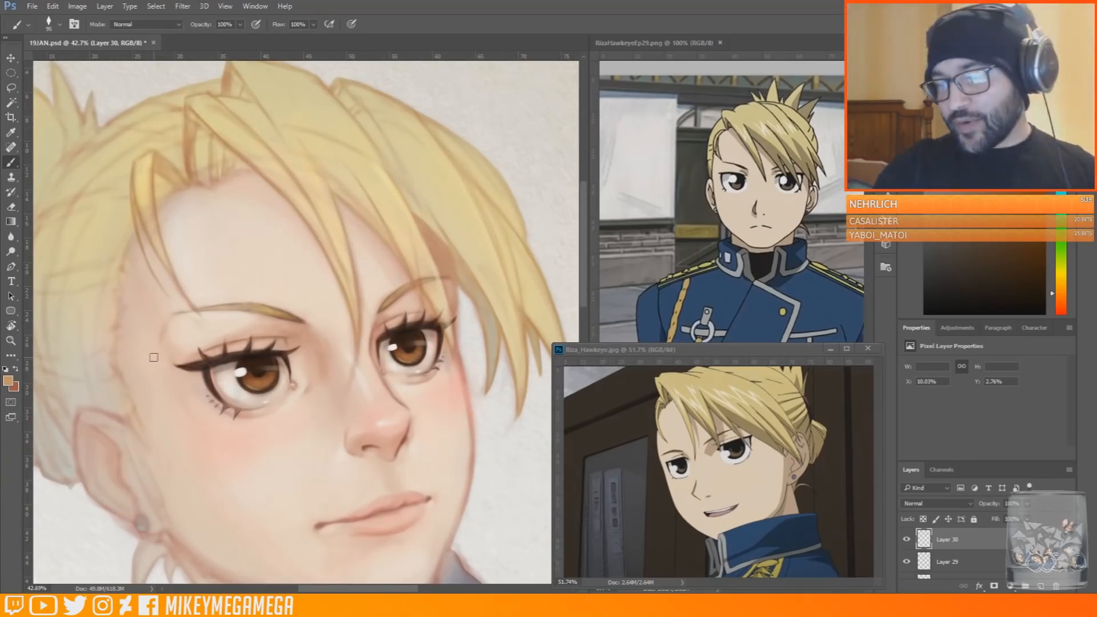
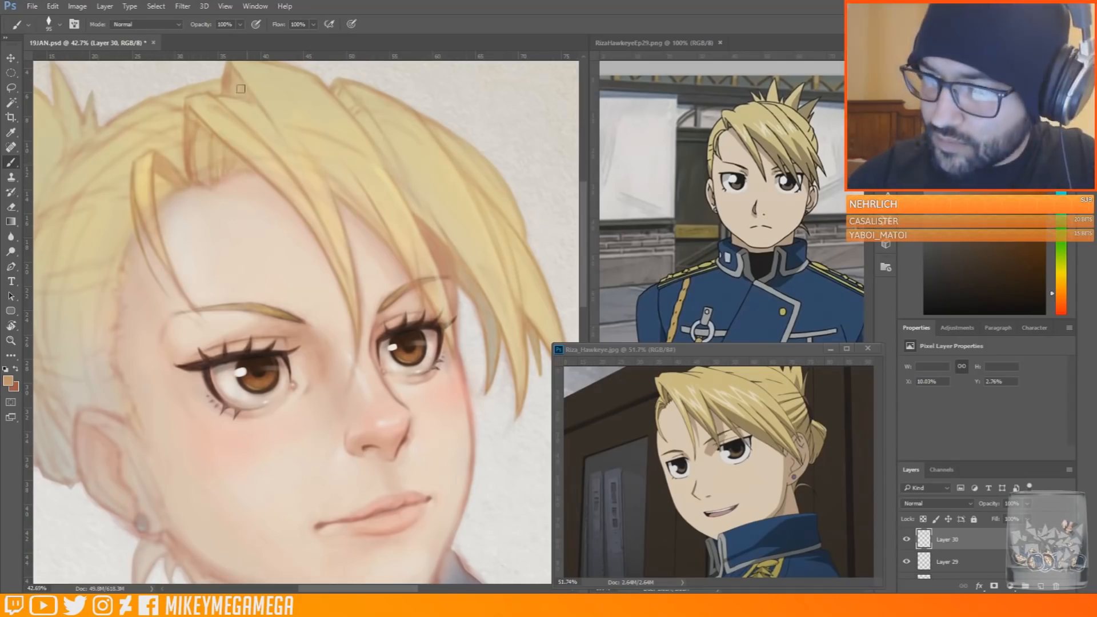
Set the brush to size 20, sample a reddish brown and refine the fringe outlines beside the far eye
{"action": "scroll", "coordinate": [234, 343], "scroll_direction": "down", "scroll_amount": 2}
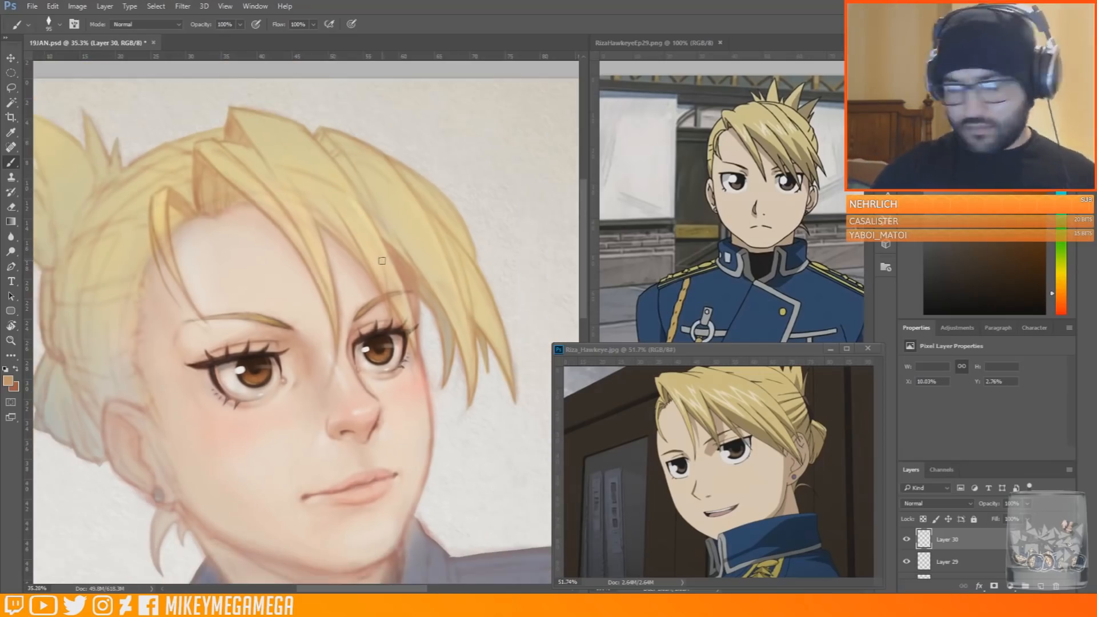
{"action": "right_click", "coordinate": [286, 158]}
{"action": "double_click", "coordinate": [430, 247]}
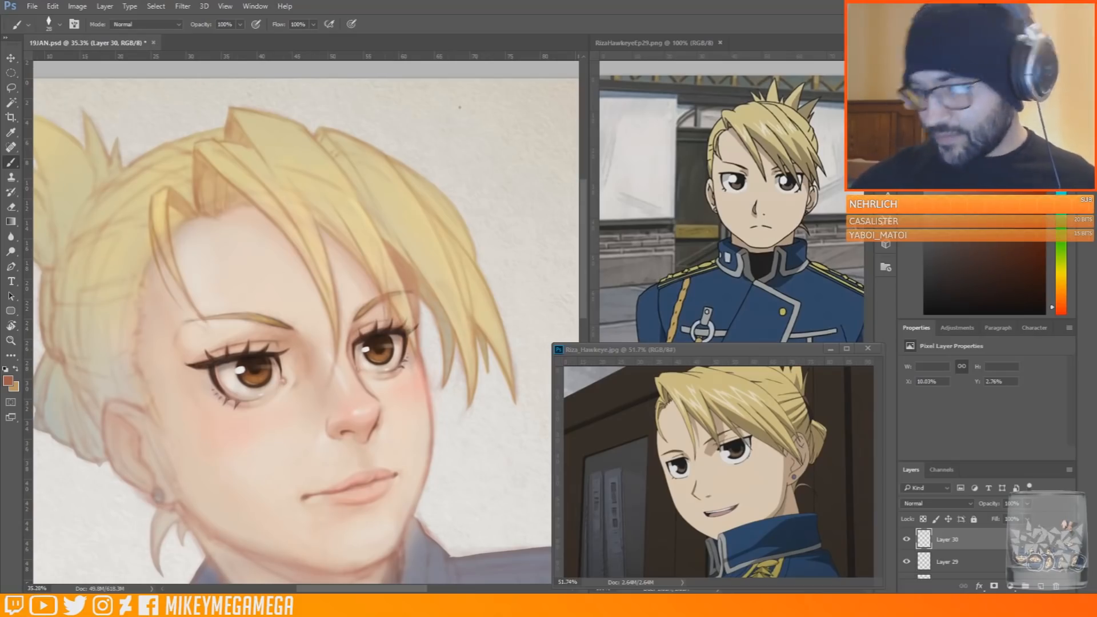
{"action": "left_click", "coordinate": [387, 311], "text": "alt"}
{"action": "key", "text": "x"}
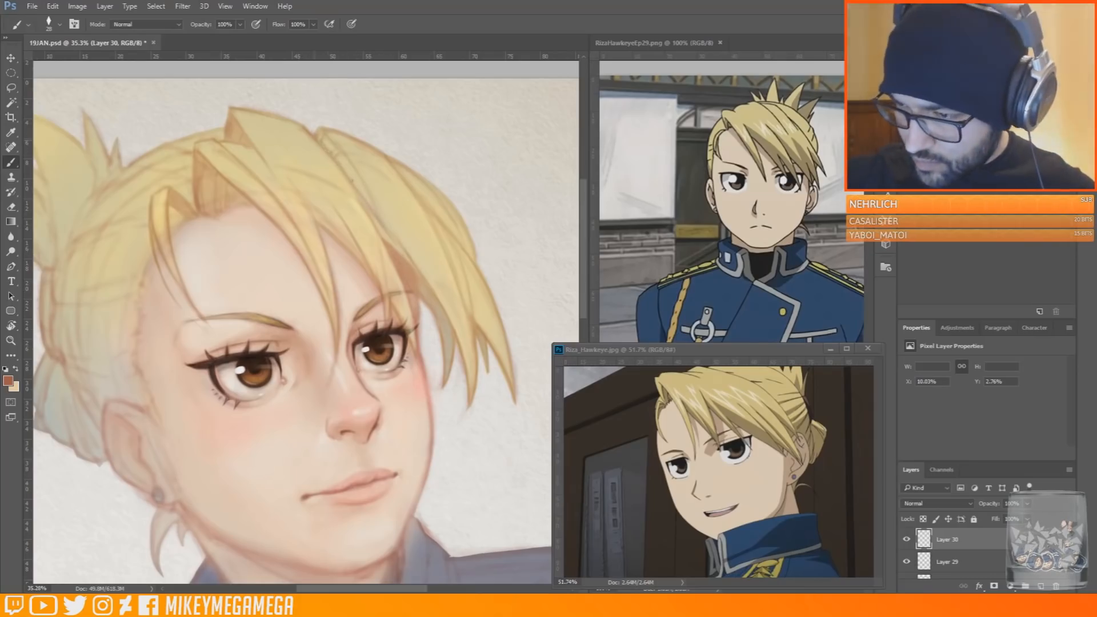
Sample pale yellow and golden tones, adjust the brush size and paint strands through the middle bangs towards the far eyebrow
{"action": "left_click", "coordinate": [320, 153], "text": "alt"}
{"action": "right_click", "coordinate": [313, 146]}
{"action": "left_click", "coordinate": [393, 177]}
{"action": "left_click_drag", "start_coordinate": [343, 169], "coordinate": [362, 196]}
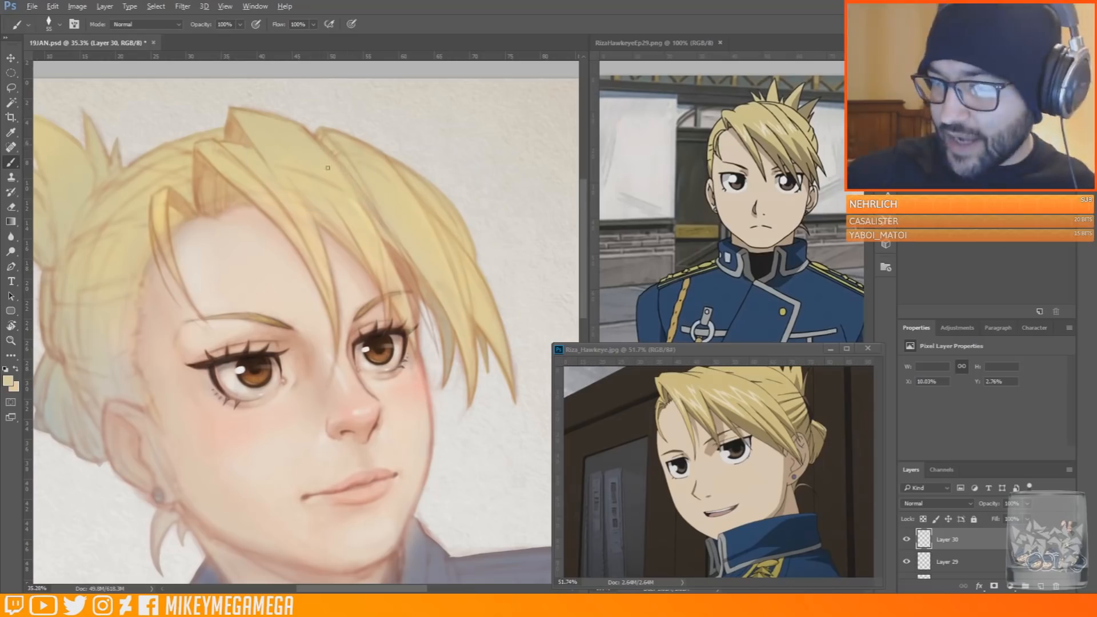
{"action": "left_click_drag", "start_coordinate": [387, 242], "coordinate": [404, 267]}
{"action": "left_click_drag", "start_coordinate": [366, 200], "coordinate": [383, 226]}
{"action": "left_click", "coordinate": [298, 183], "text": "alt"}
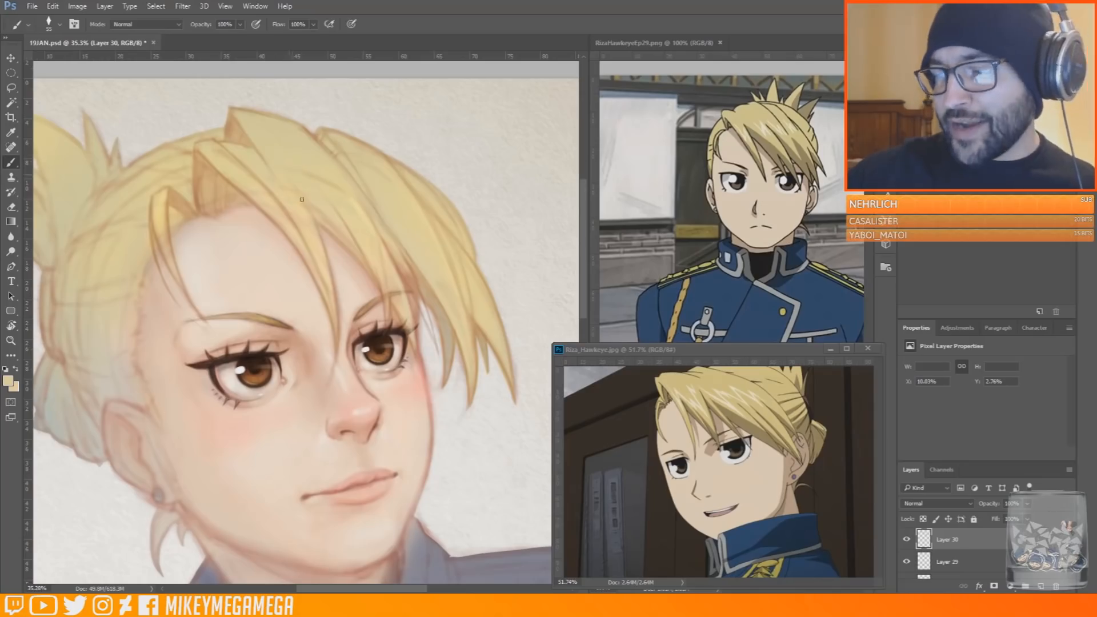
{"action": "left_click_drag", "start_coordinate": [403, 264], "coordinate": [416, 293]}
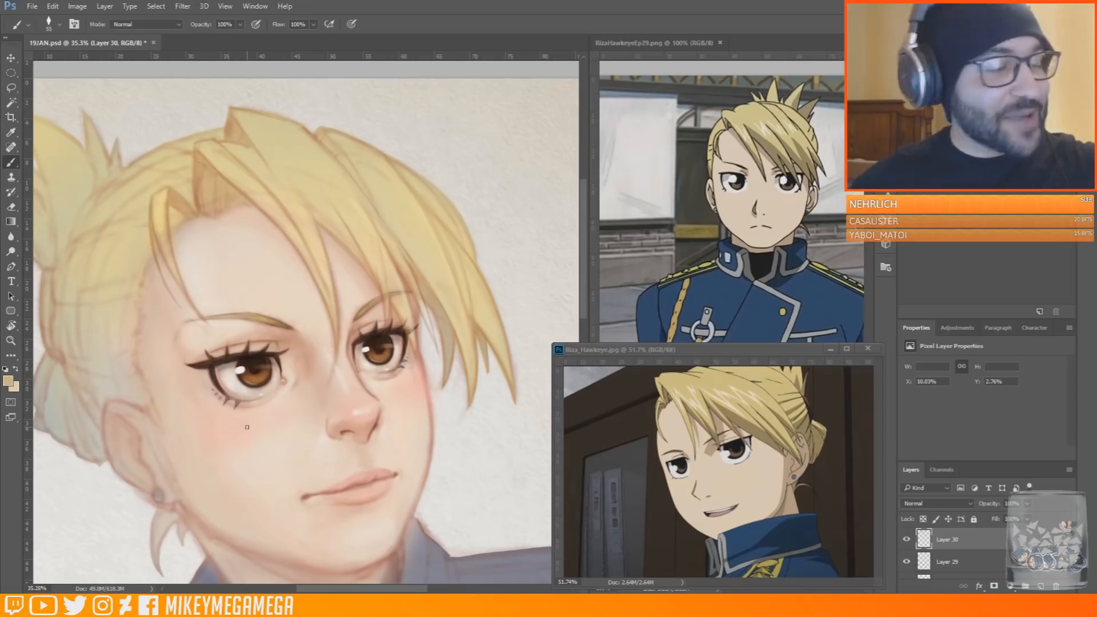
{"action": "left_click", "coordinate": [228, 122], "text": "alt"}
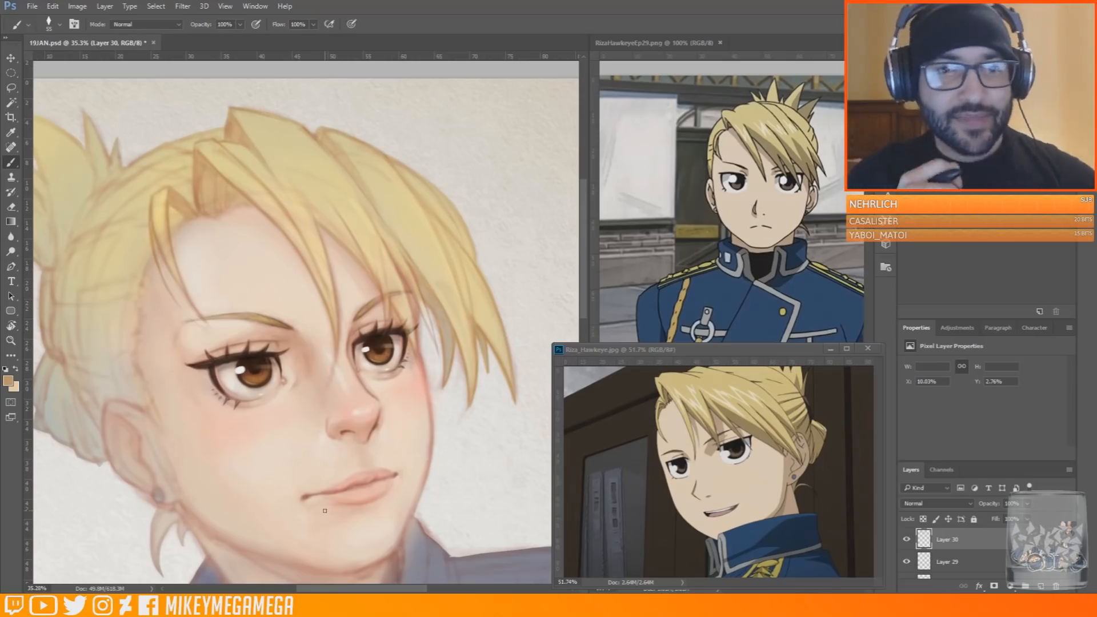
{"action": "left_click", "coordinate": [338, 172], "text": "alt"}
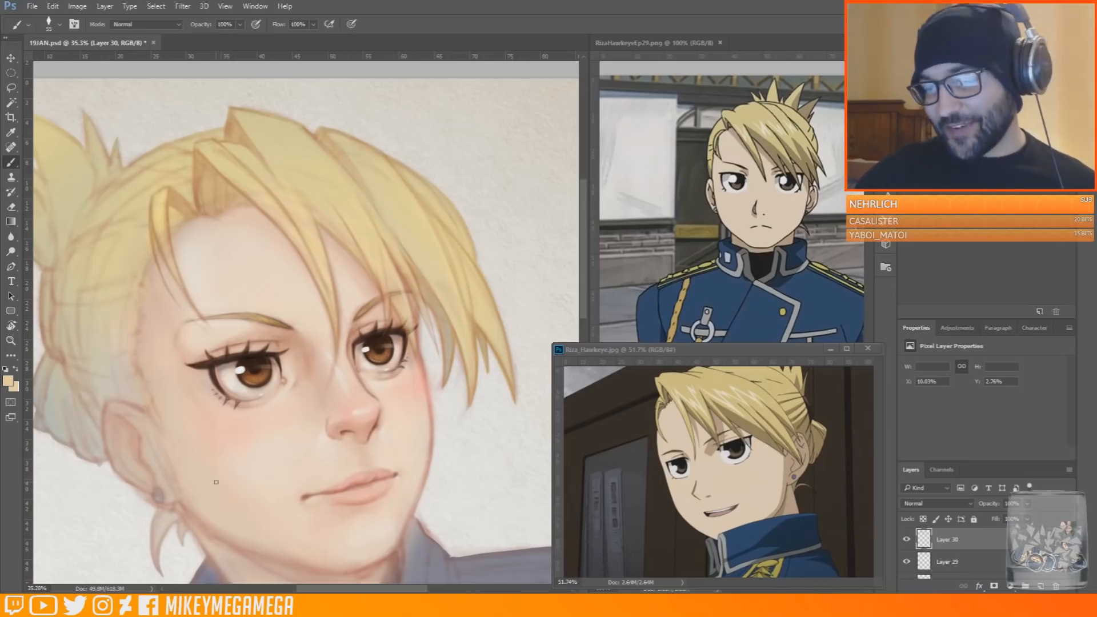
Enlarge the brush, choose a lighter pale yellow and paint broad highlights over the upper part of the far bangs
{"action": "left_click", "coordinate": [325, 153], "text": "alt"}
{"action": "right_click", "coordinate": [325, 153]}
{"action": "left_click_drag", "start_coordinate": [402, 186], "coordinate": [409, 186]}
{"action": "left_click", "coordinate": [320, 157]}
{"action": "left_click", "coordinate": [8, 380]}
{"action": "left_click", "coordinate": [701, 345]}
{"action": "left_click", "coordinate": [932, 334]}
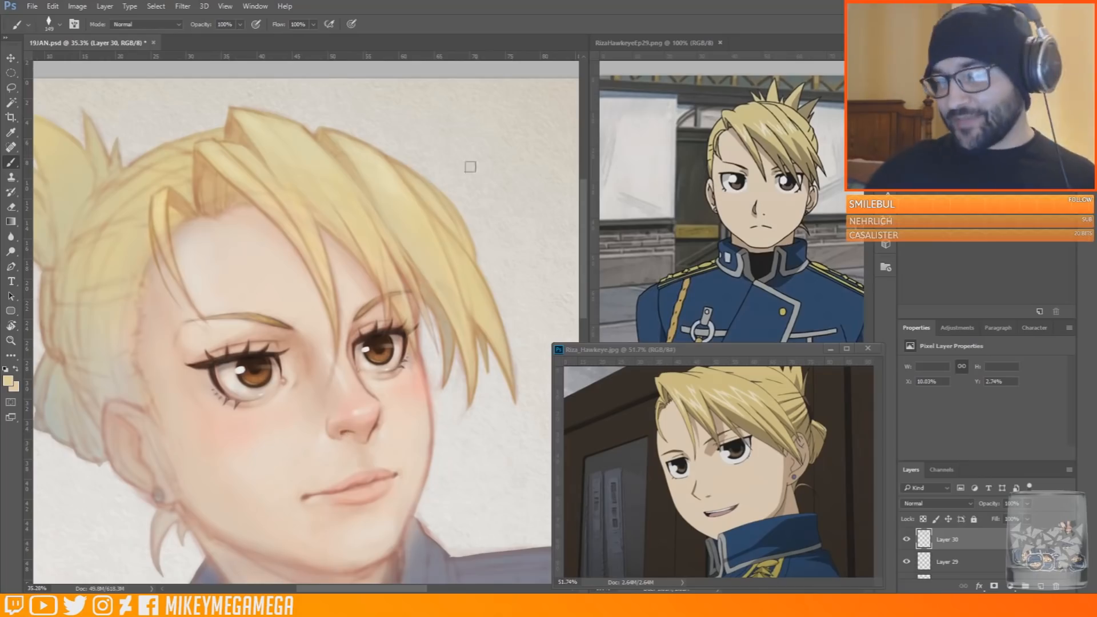
Sample a rosy tone from the far cheek, darken it to reddish brown and line the cheek contour at brush size 25
{"action": "scroll", "coordinate": [470, 166], "scroll_direction": "down", "scroll_amount": 2}
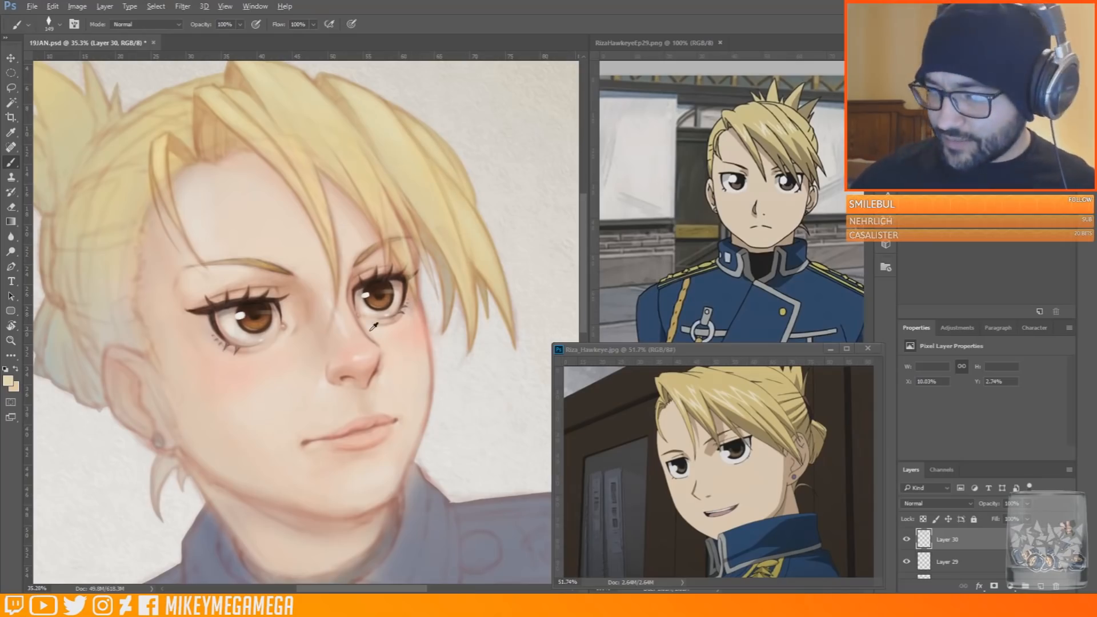
{"action": "left_click", "coordinate": [422, 310], "text": "alt"}
{"action": "key", "text": "bracketleft"}
{"action": "key", "text": "bracketleft"}
{"action": "key", "text": "bracketleft"}
{"action": "key", "text": "bracketleft"}
{"action": "key", "text": "bracketleft"}
{"action": "key", "text": "bracketleft"}
{"action": "key", "text": "bracketleft"}
{"action": "key", "text": "bracketleft"}
{"action": "key", "text": "bracketleft"}
{"action": "key", "text": "bracketleft"}
{"action": "left_click_drag", "start_coordinate": [418, 258], "coordinate": [422, 119]}
{"action": "scroll", "coordinate": [422, 120], "scroll_direction": "up", "scroll_amount": 3}
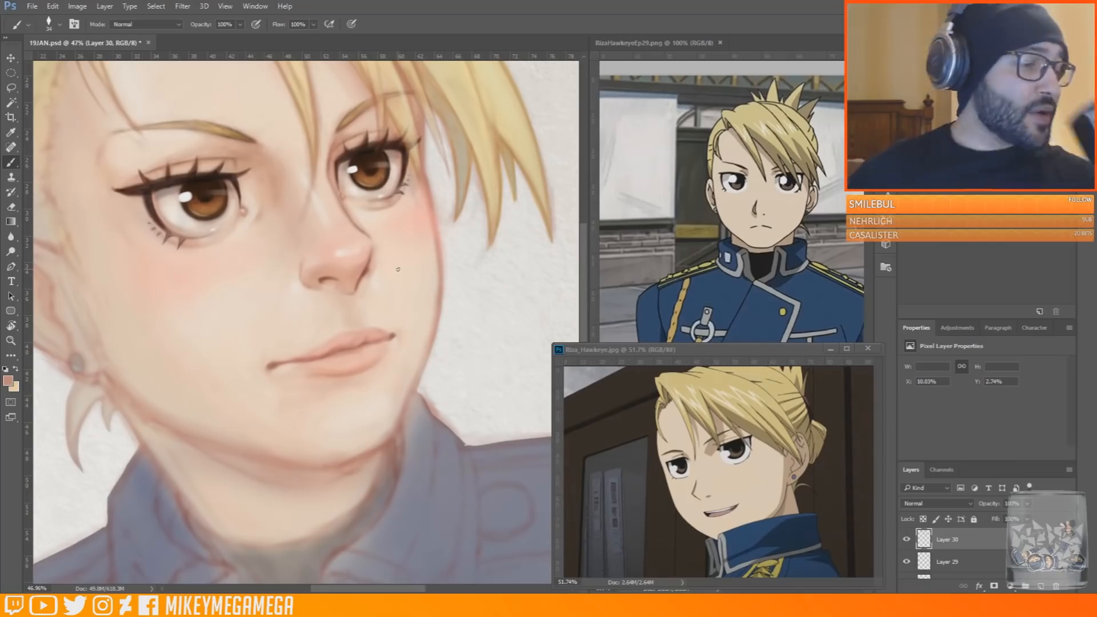
{"action": "left_click", "coordinate": [440, 243], "text": "alt"}
{"action": "left_click", "coordinate": [8, 381]}
{"action": "left_click", "coordinate": [745, 401]}
{"action": "left_click", "coordinate": [929, 334]}
{"action": "right_click", "coordinate": [423, 345]}
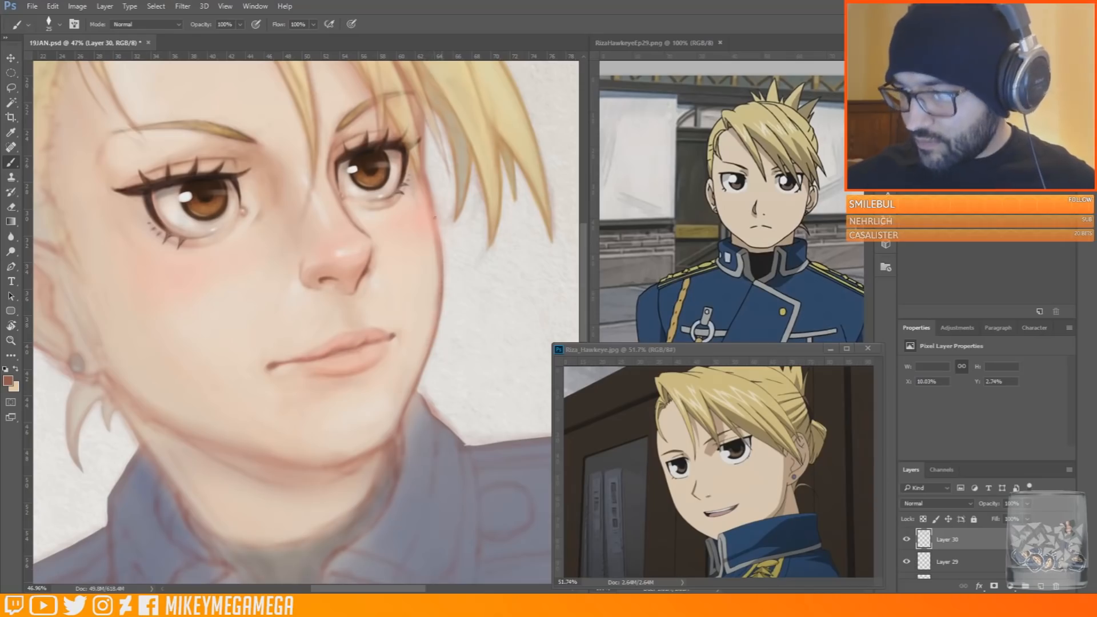
{"action": "mouse_move", "coordinate": [415, 293]}
{"action": "left_mouse_down"}
{"action": "mouse_move", "coordinate": [368, 366]}
{"action": "mouse_move", "coordinate": [398, 455]}
{"action": "left_mouse_up"}
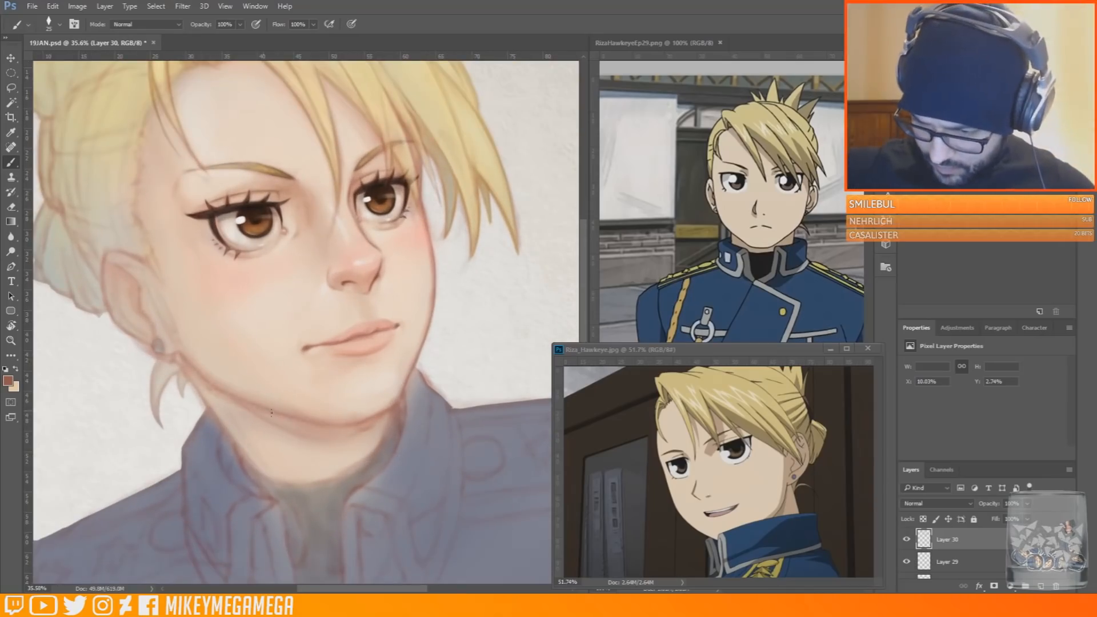
Darken the jawline and the neck edge below the ear in reddish brown, and lighten the near cheek with a pale skin tone
{"action": "right_click", "coordinate": [329, 405]}
{"action": "left_click", "coordinate": [410, 437]}
{"action": "key", "text": "Return"}
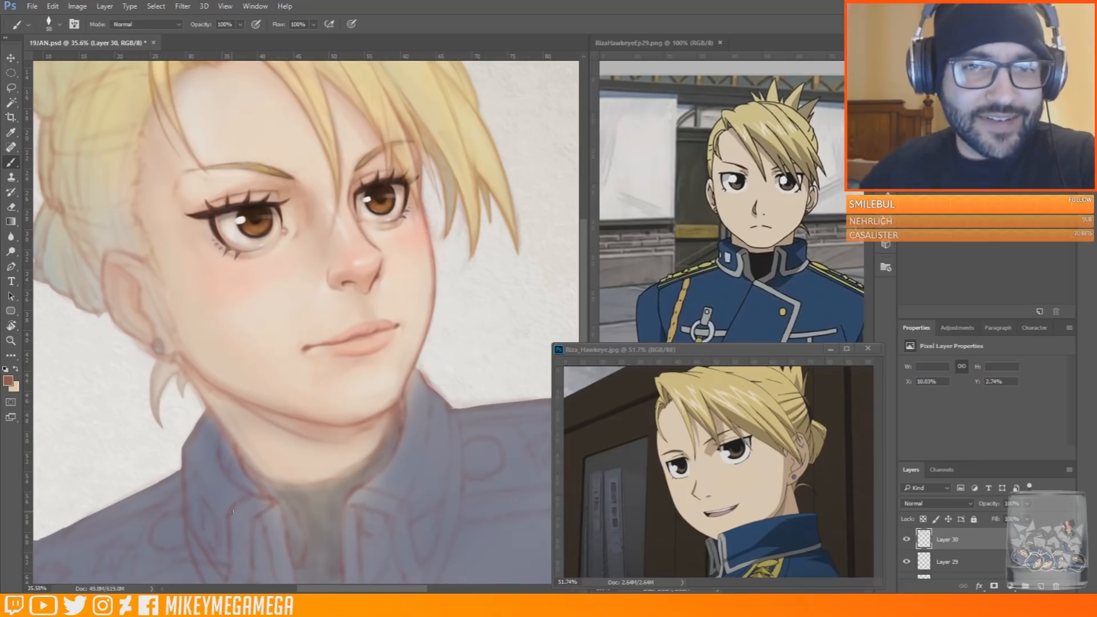
{"action": "mouse_move", "coordinate": [256, 409]}
{"action": "left_mouse_down"}
{"action": "mouse_move", "coordinate": [335, 436]}
{"action": "mouse_move", "coordinate": [382, 417]}
{"action": "left_mouse_up"}
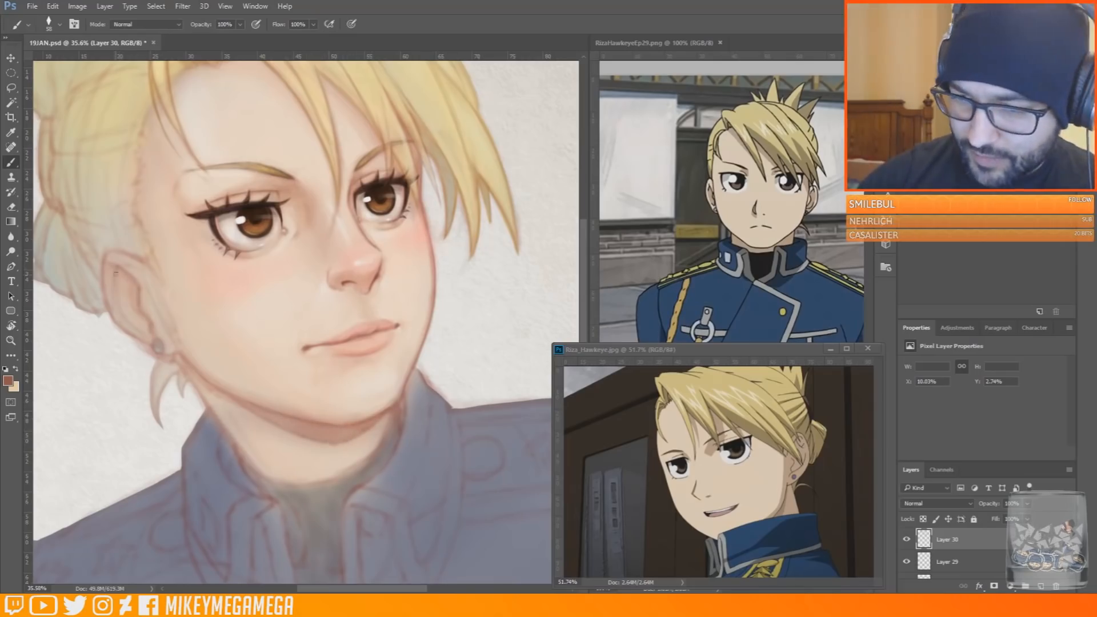
{"action": "left_click_drag", "start_coordinate": [183, 363], "coordinate": [205, 400]}
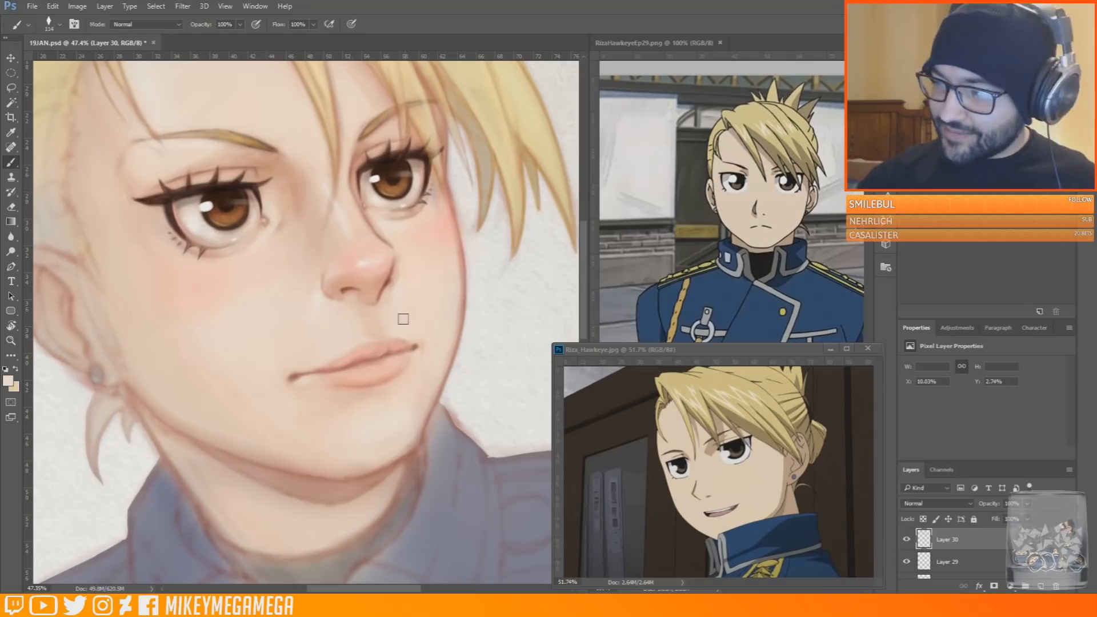
{"action": "left_click_drag", "start_coordinate": [266, 355], "coordinate": [154, 338]}
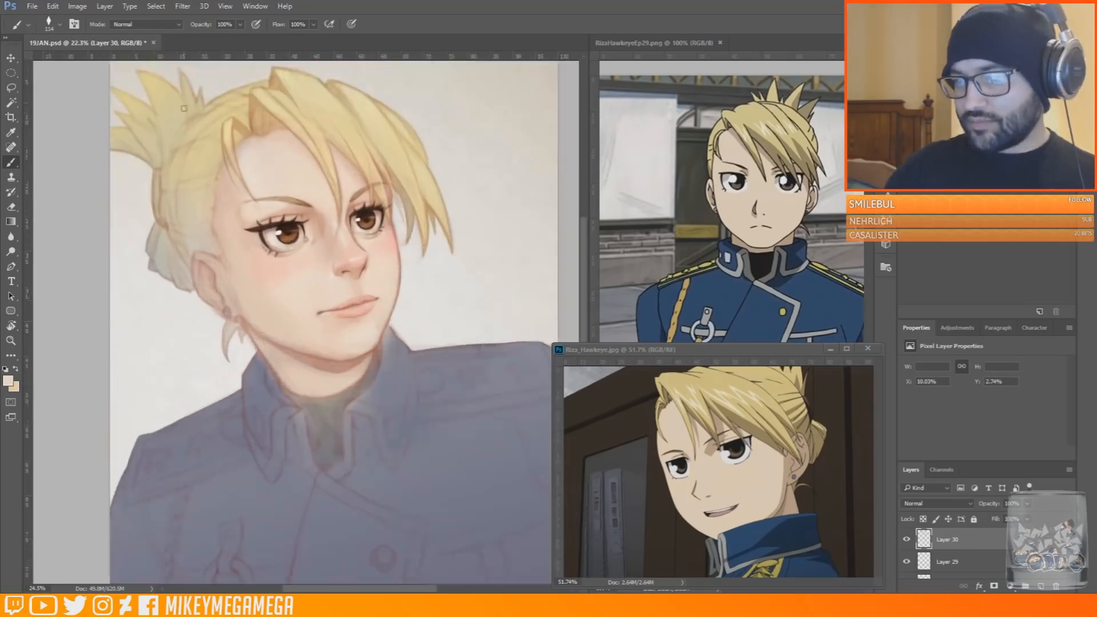
Add a new layer in Multiply mode, choose an orange brown and start shading the hair around the parting
{"action": "left_click_drag", "start_coordinate": [297, 160], "coordinate": [494, 127]}
{"action": "left_click", "coordinate": [1041, 586]}
{"action": "left_click", "coordinate": [938, 504]}
{"action": "left_click", "coordinate": [915, 310]}
{"action": "left_click_drag", "start_coordinate": [221, 79], "coordinate": [263, 128]}
{"action": "left_click_drag", "start_coordinate": [185, 126], "coordinate": [195, 140]}
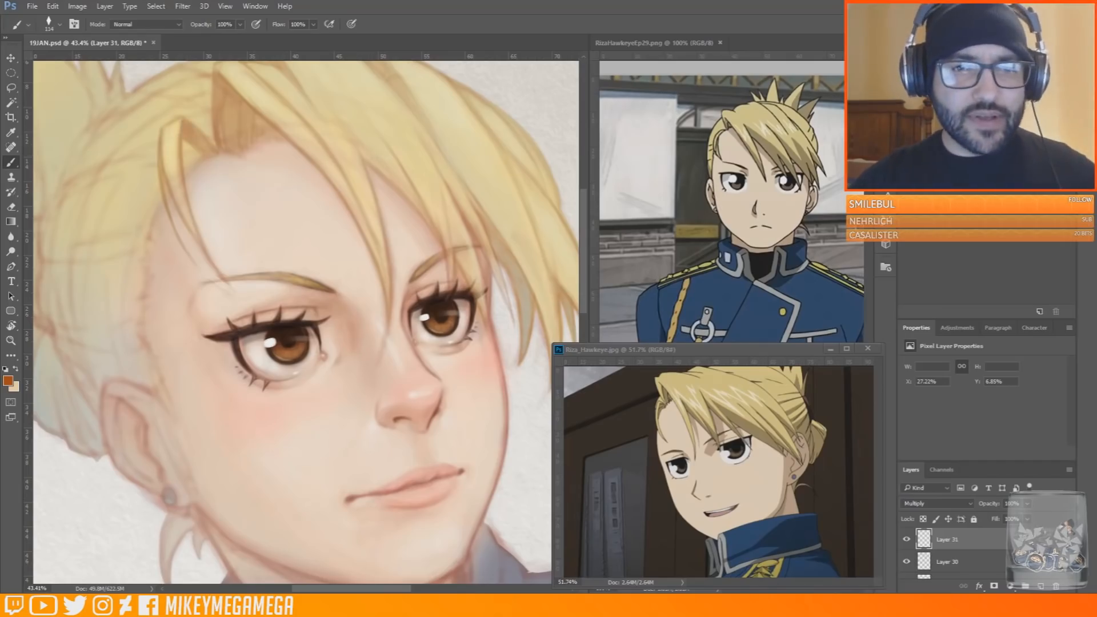
Deepen the shading of the parting, the crown spike and the far bangs down to their tips with the orange brown
{"action": "left_click_drag", "start_coordinate": [276, 214], "coordinate": [257, 108]}
{"action": "left_click_drag", "start_coordinate": [354, 117], "coordinate": [341, 109]}
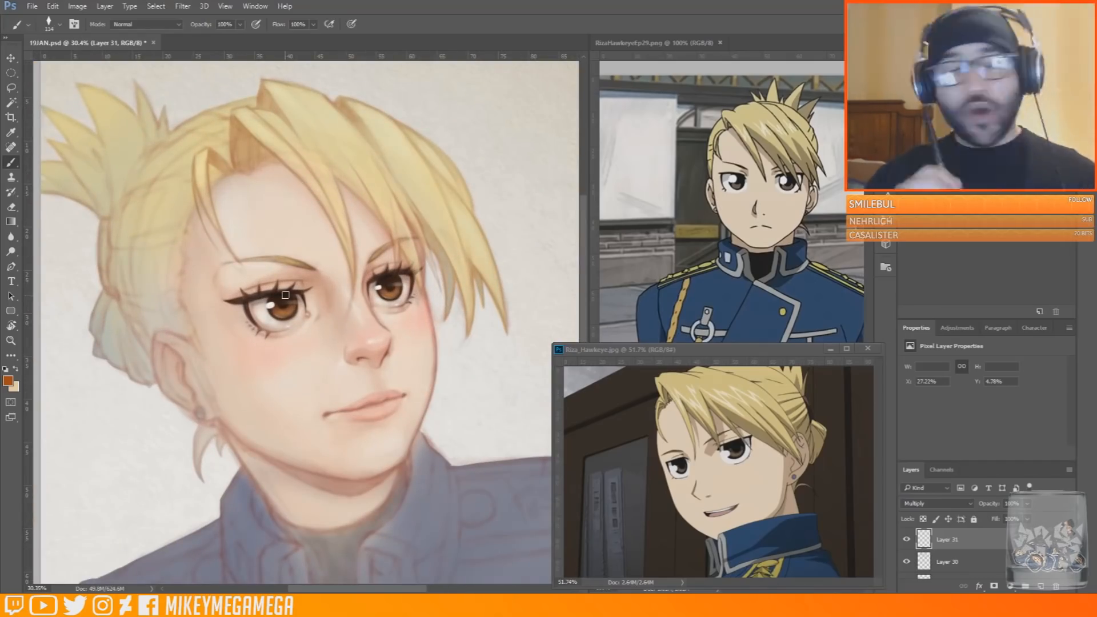
{"action": "left_click_drag", "start_coordinate": [264, 85], "coordinate": [279, 110]}
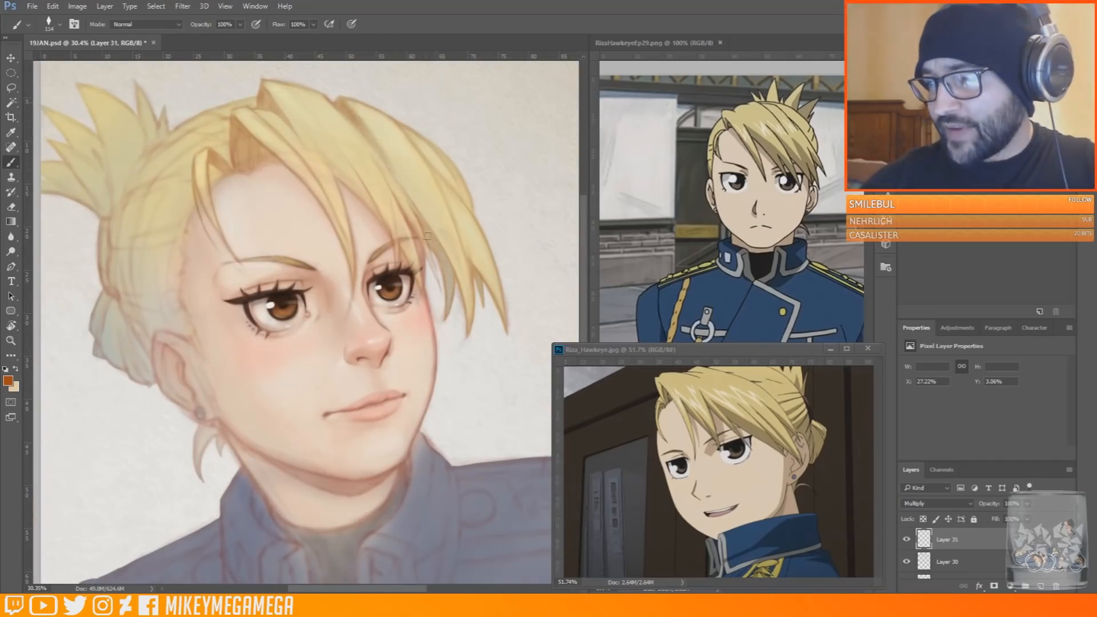
{"action": "left_click_drag", "start_coordinate": [419, 150], "coordinate": [436, 173]}
{"action": "left_click_drag", "start_coordinate": [472, 250], "coordinate": [500, 295]}
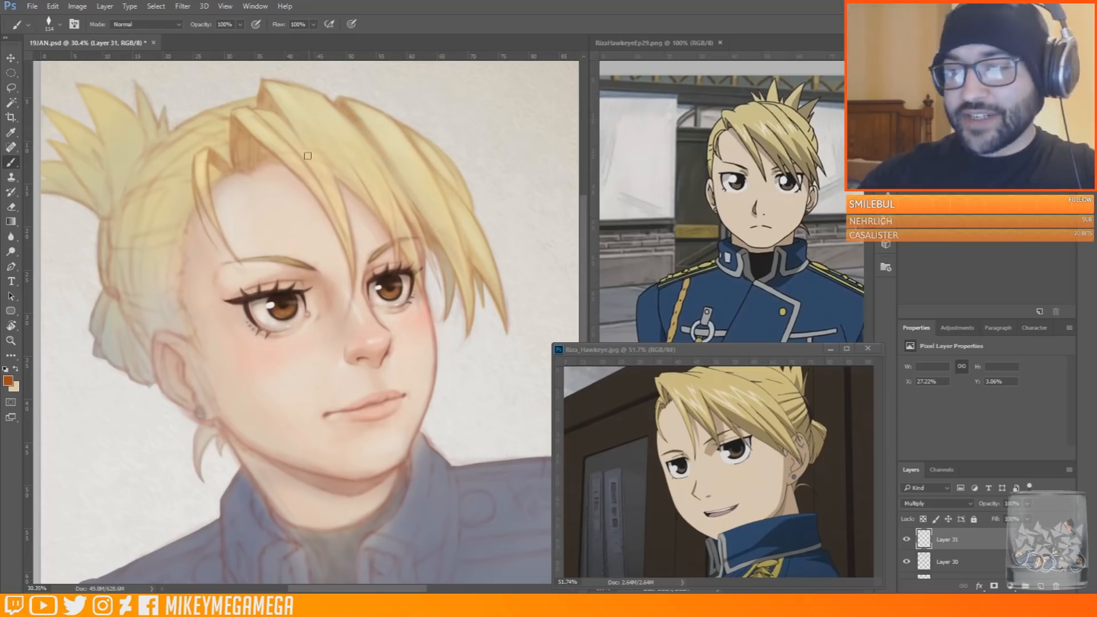
Sample a grey tone from the fringe shadow, add a new Normal layer and mirror the canvas horizontally
{"action": "left_click", "coordinate": [447, 294], "text": "alt"}
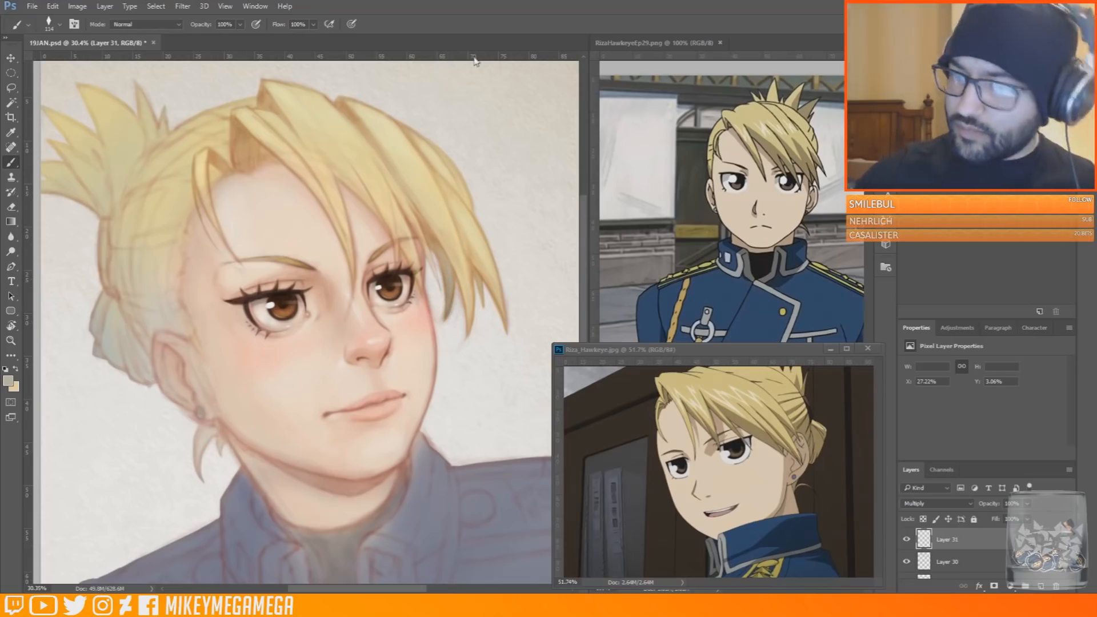
{"action": "key", "text": "ctrl+alt+shift+n"}
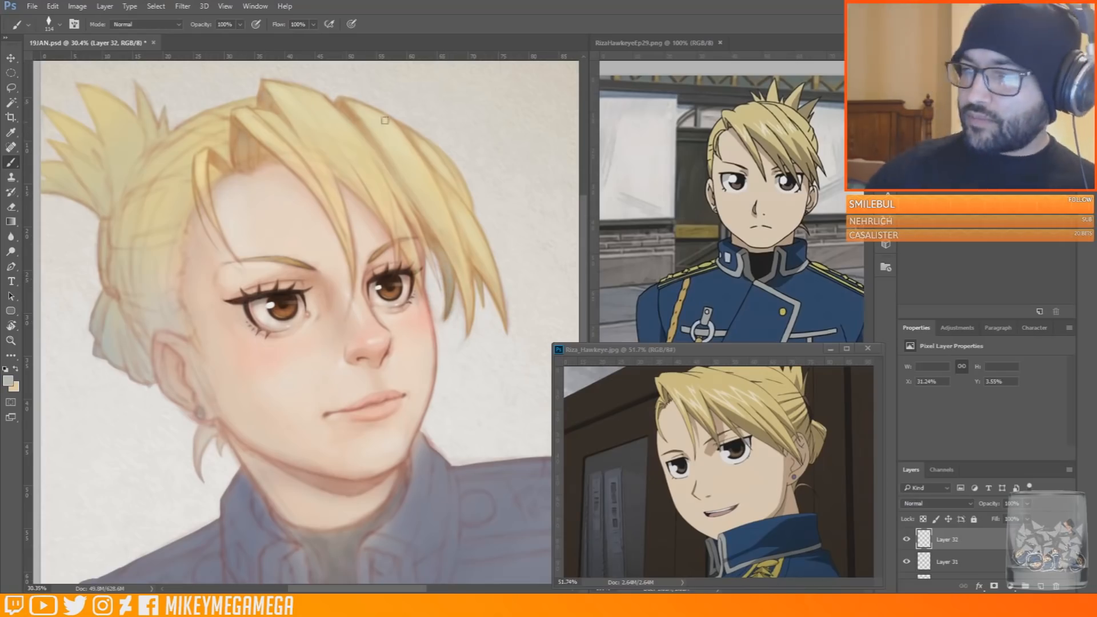
{"action": "key", "text": "ctrl+shift+h"}
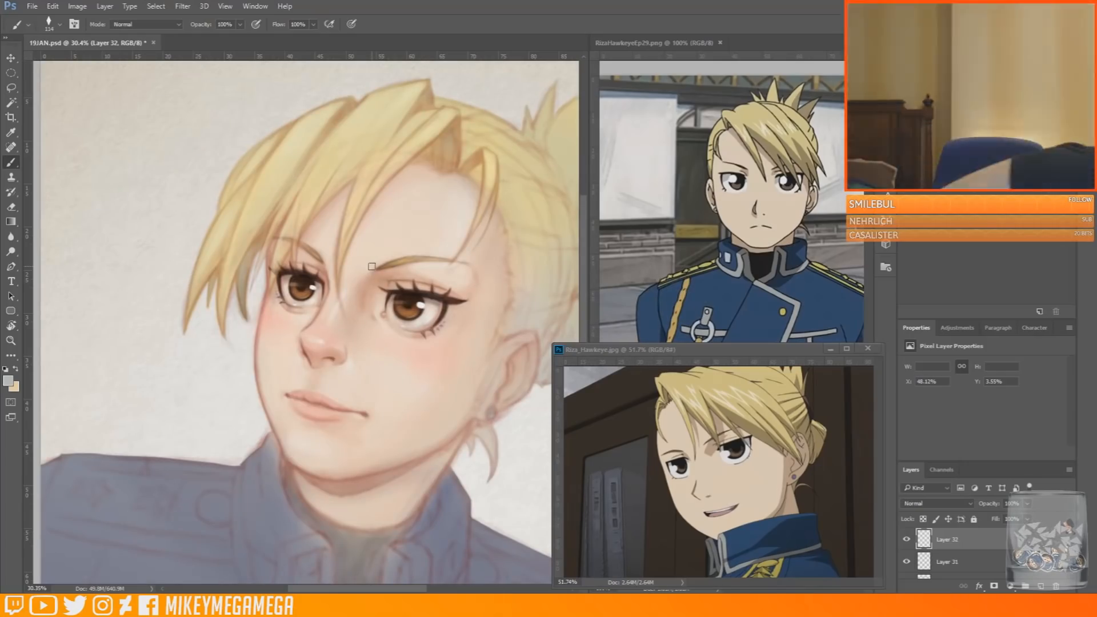
Pick orange brown at brush size 25, draw thin flyaway strands outside the far fringe and refine a strand on the crown
{"action": "left_click", "coordinate": [408, 311], "text": "alt"}
{"action": "right_click", "coordinate": [364, 144]}
{"action": "left_click_drag", "start_coordinate": [459, 174], "coordinate": [427, 175]}
{"action": "right_click", "coordinate": [404, 85]}
{"action": "left_click", "coordinate": [346, 197]}
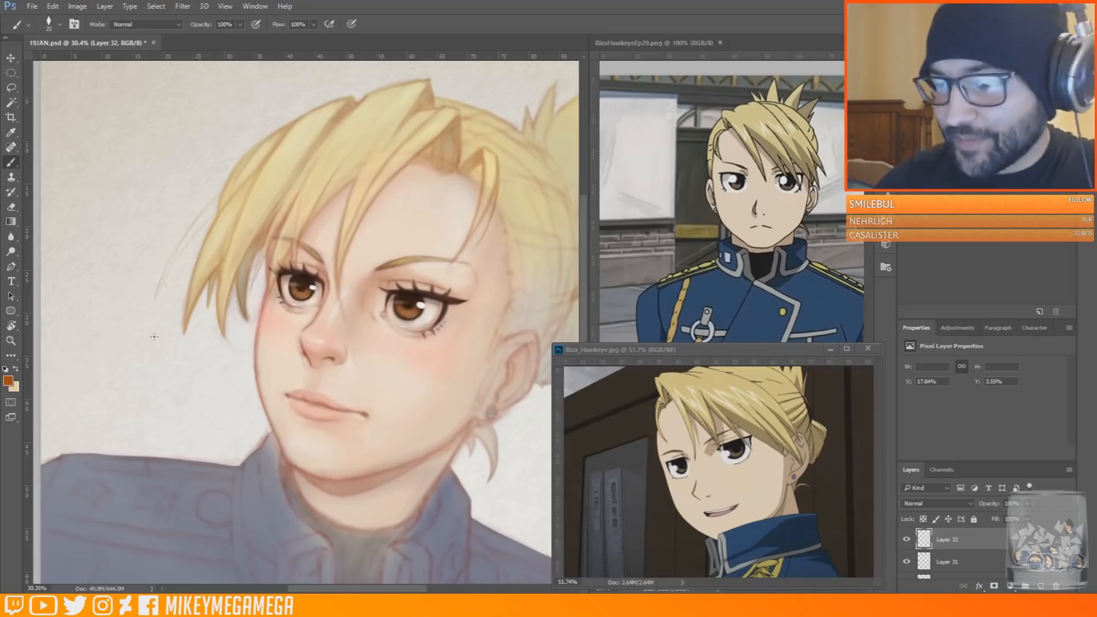
{"action": "left_click_drag", "start_coordinate": [365, 149], "coordinate": [378, 122]}
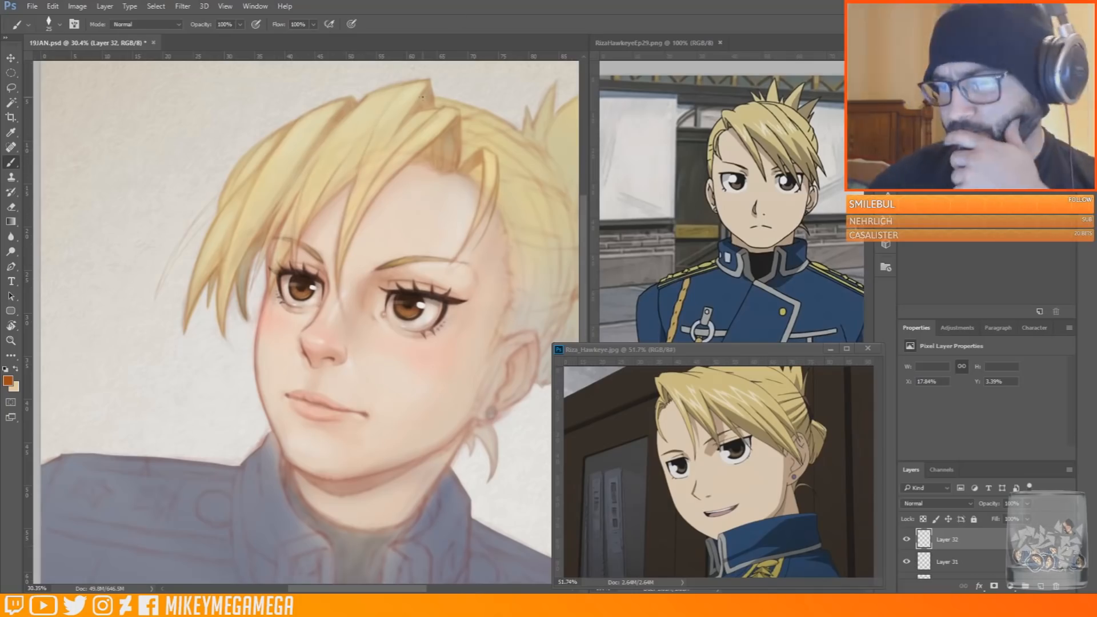
Fill the flyaway lock with sampled pale yellow, and sample golden brown to touch up the lock at the near temple
{"action": "left_click", "coordinate": [329, 131], "text": "alt"}
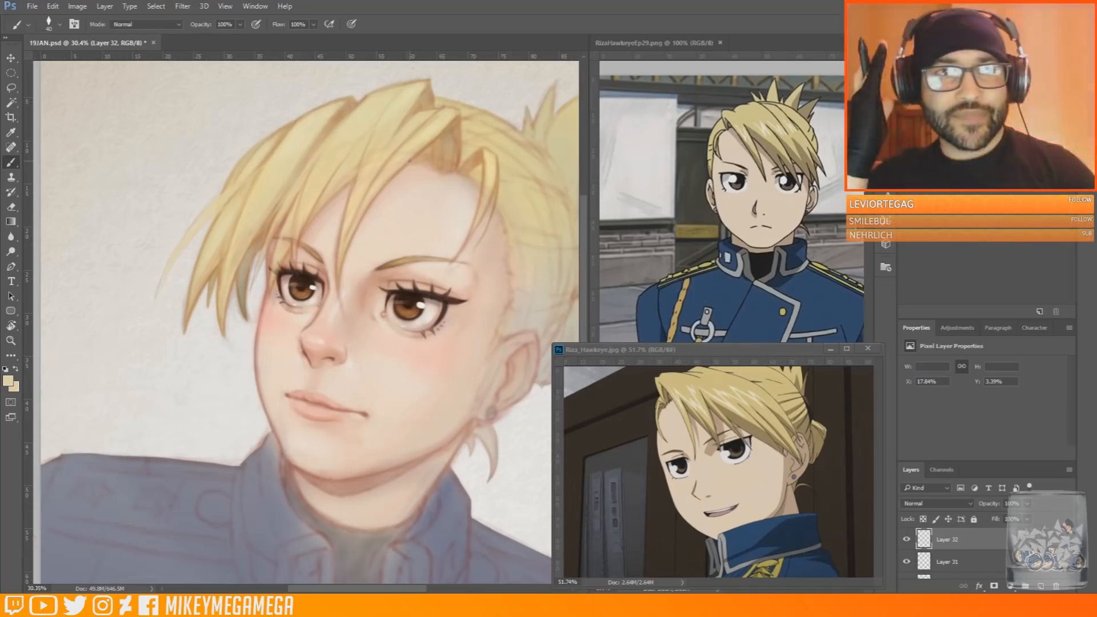
{"action": "left_click", "coordinate": [497, 165], "text": "alt"}
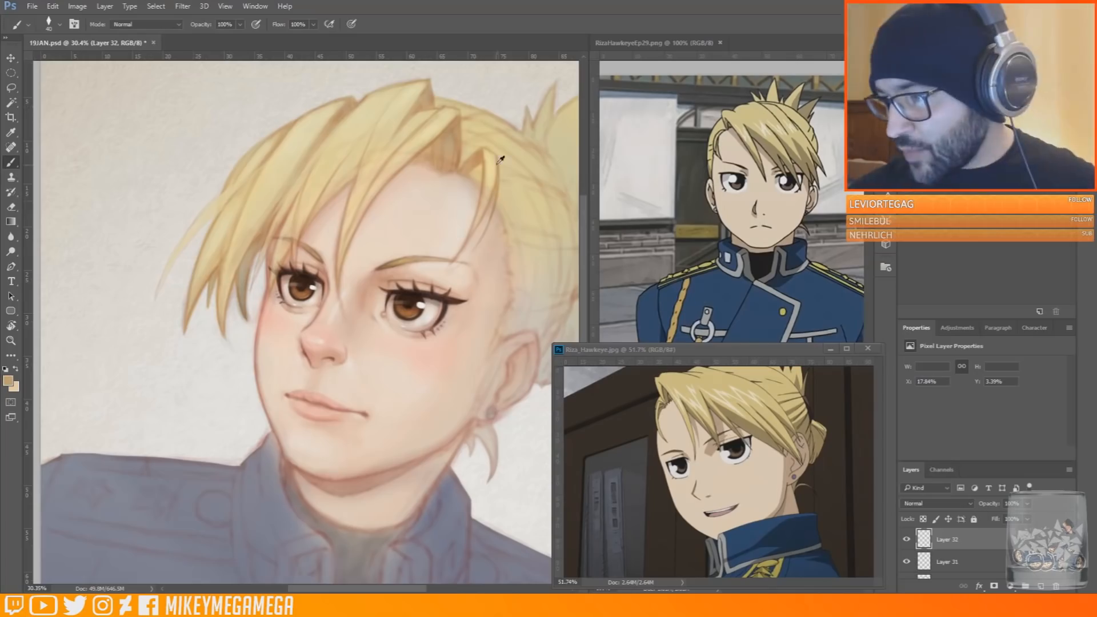
{"action": "left_click", "coordinate": [496, 172], "text": "alt"}
{"action": "left_click", "coordinate": [495, 187], "text": "alt"}
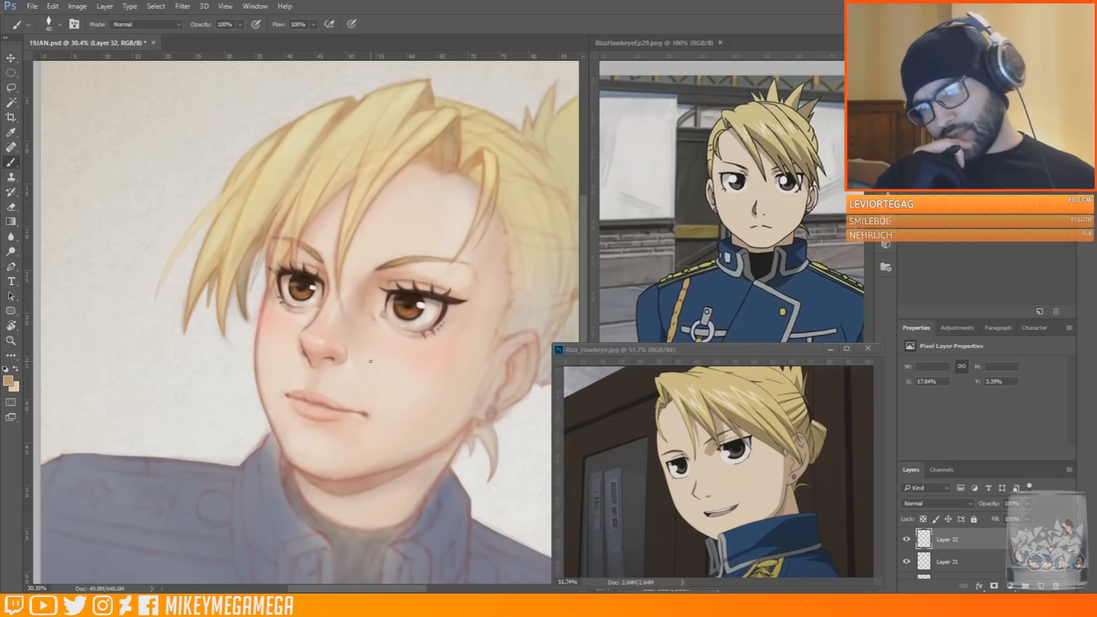
Mirror the canvas back to its original orientation and inspect the face and hair
{"action": "key", "text": "ctrl+shift+h"}
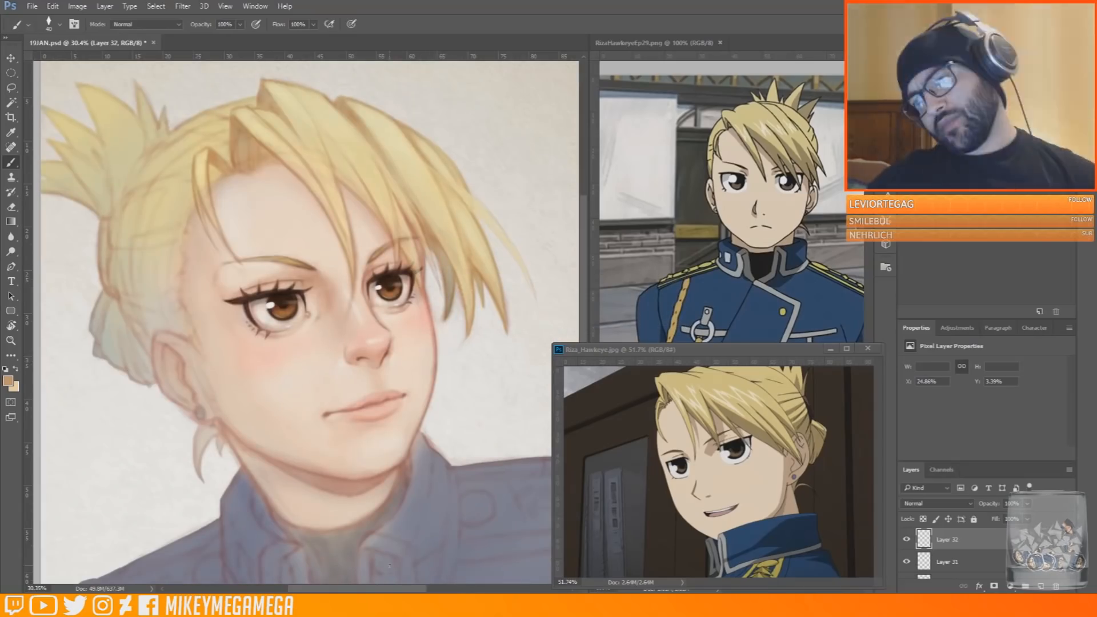
{"action": "scroll", "coordinate": [372, 343], "scroll_direction": "up", "scroll_amount": 5}
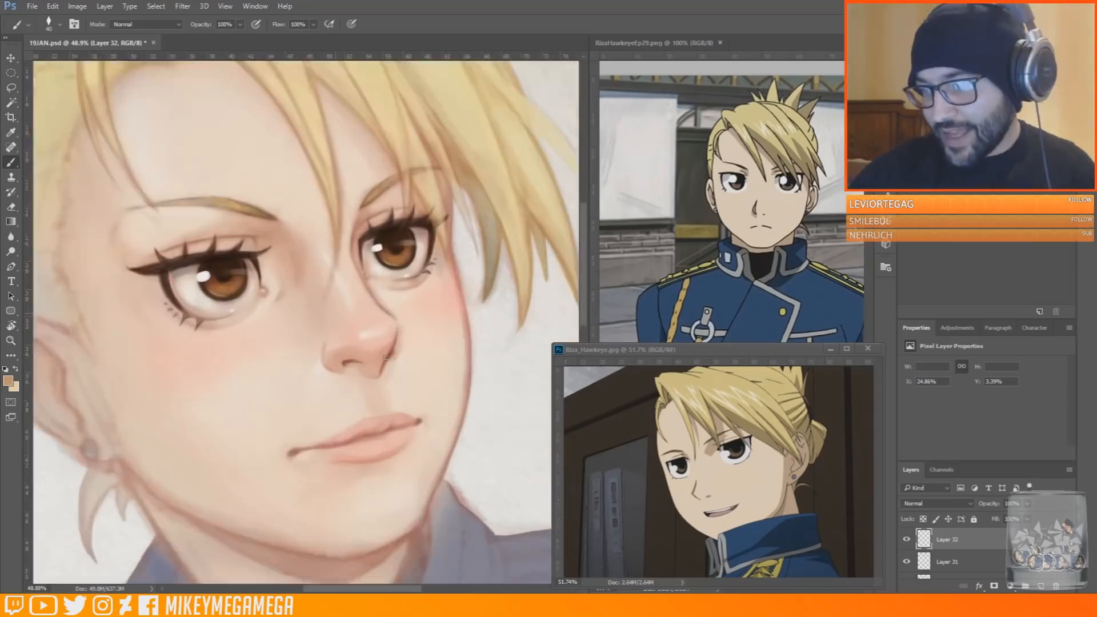
{"action": "scroll", "coordinate": [348, 353], "scroll_direction": "down", "scroll_amount": 4}
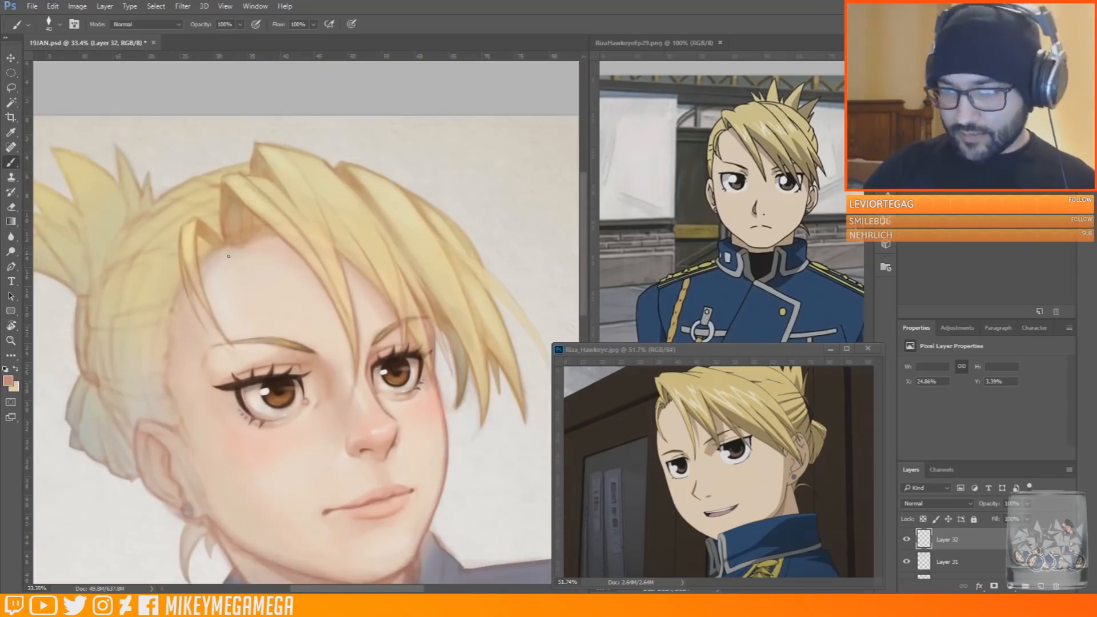
Sample pale yellow and orange brown, set the brush to size 32 and paint fine strands and edges in the far bangs
{"action": "left_click", "coordinate": [451, 302], "text": "alt"}
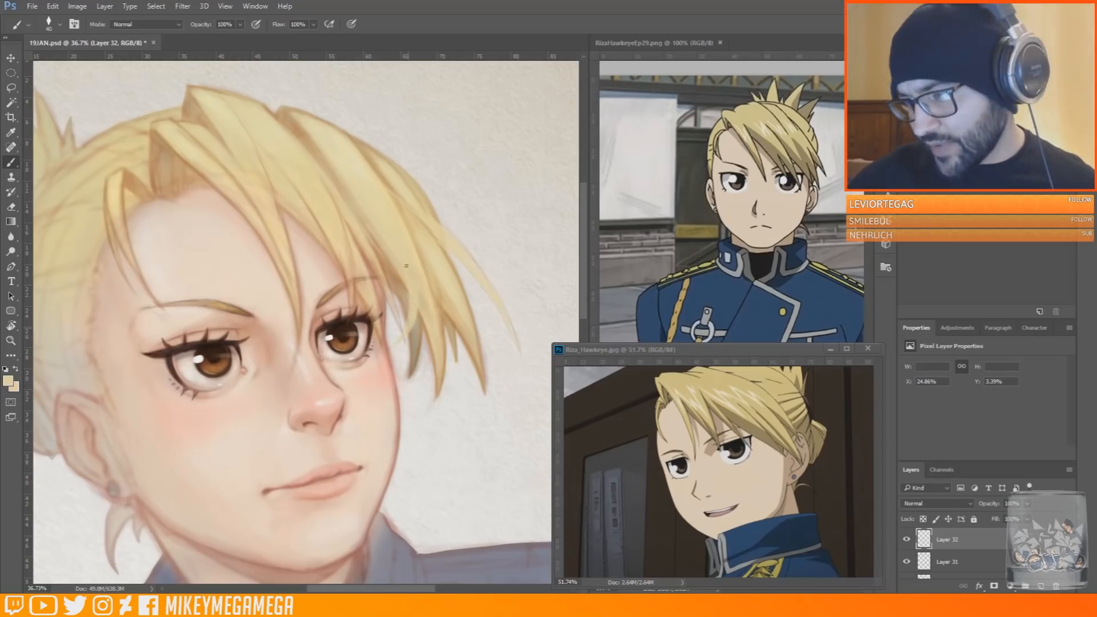
{"action": "left_click", "coordinate": [350, 338], "text": "alt"}
{"action": "left_click", "coordinate": [343, 344], "text": "alt"}
{"action": "right_click", "coordinate": [407, 268]}
{"action": "left_click", "coordinate": [481, 295]}
{"action": "right_click", "coordinate": [402, 304]}
{"action": "left_click", "coordinate": [403, 261]}
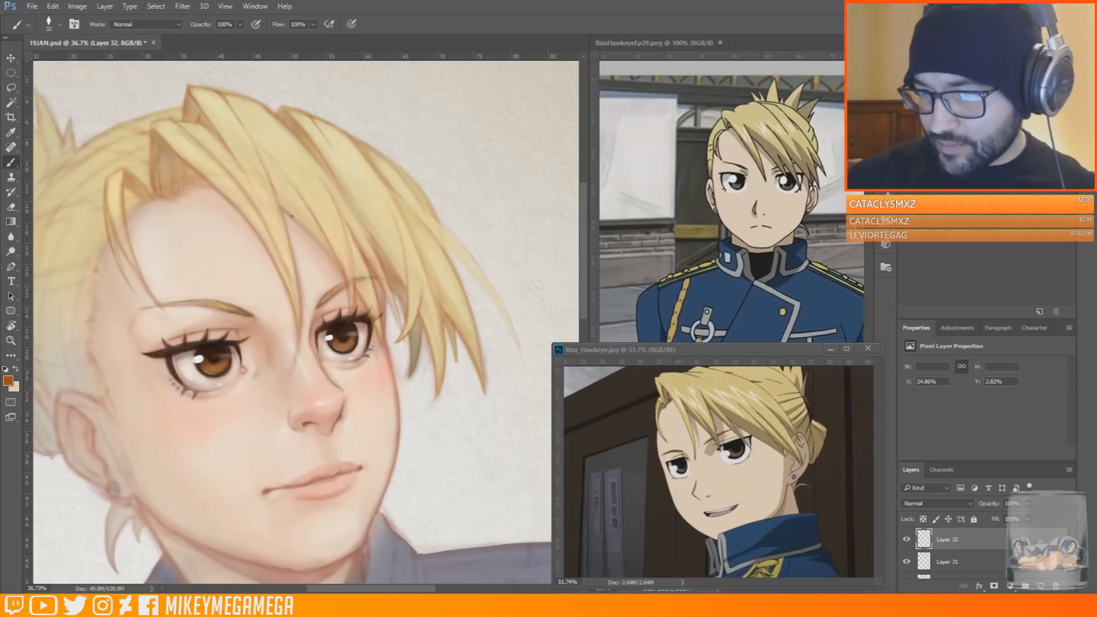
{"action": "scroll", "coordinate": [341, 355], "scroll_direction": "down", "scroll_amount": 3}
{"action": "scroll", "coordinate": [415, 520], "scroll_direction": "up", "scroll_amount": 1}
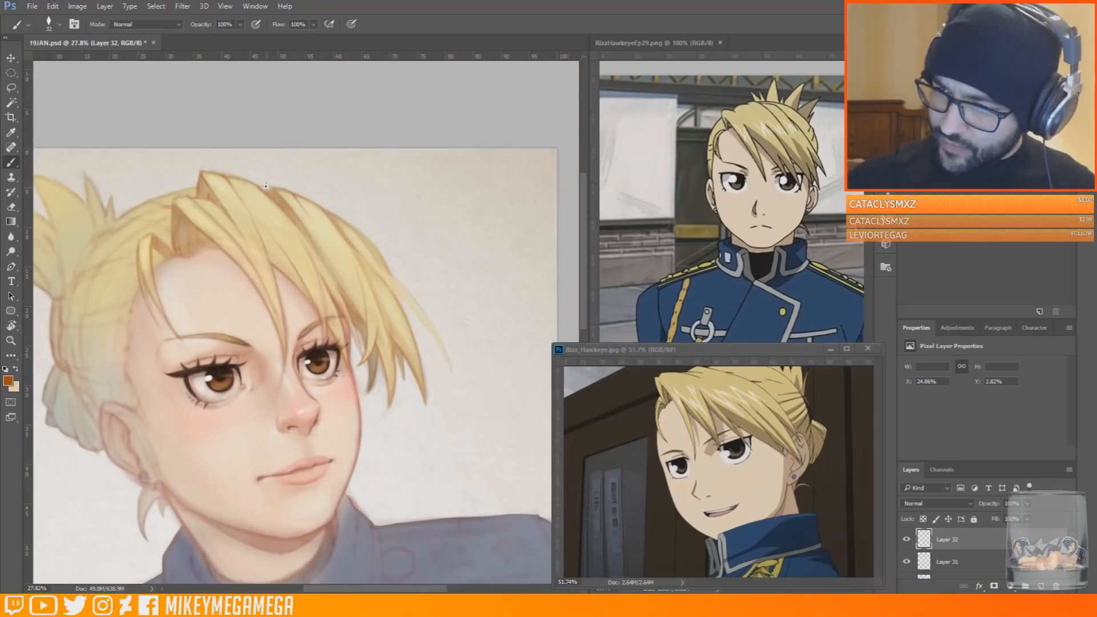
Sample orange brown and draw fine strands through the far bangs and along the flyaway lock beyond the face
{"action": "scroll", "coordinate": [265, 185], "scroll_direction": "up", "scroll_amount": 3}
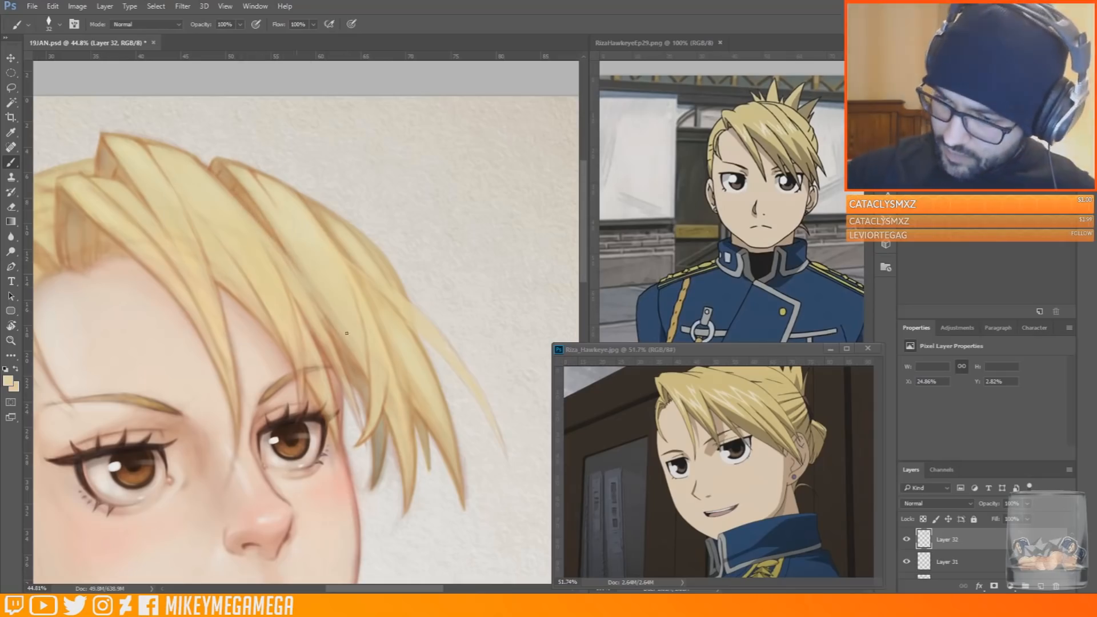
{"action": "left_click", "coordinate": [211, 160], "text": "alt"}
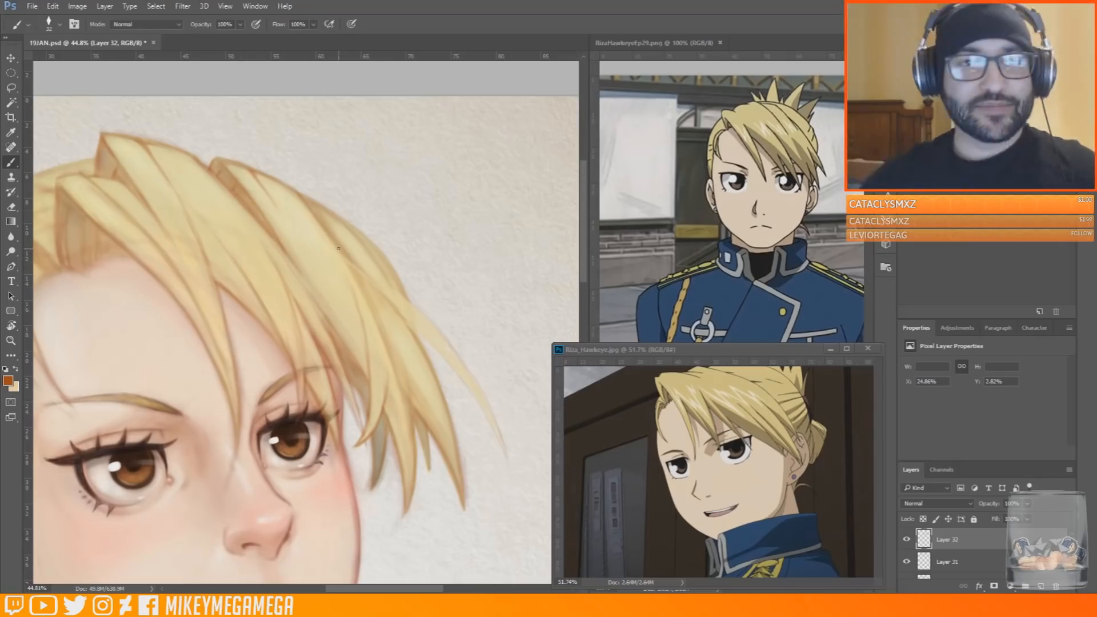
{"action": "left_click_drag", "start_coordinate": [339, 248], "coordinate": [418, 132]}
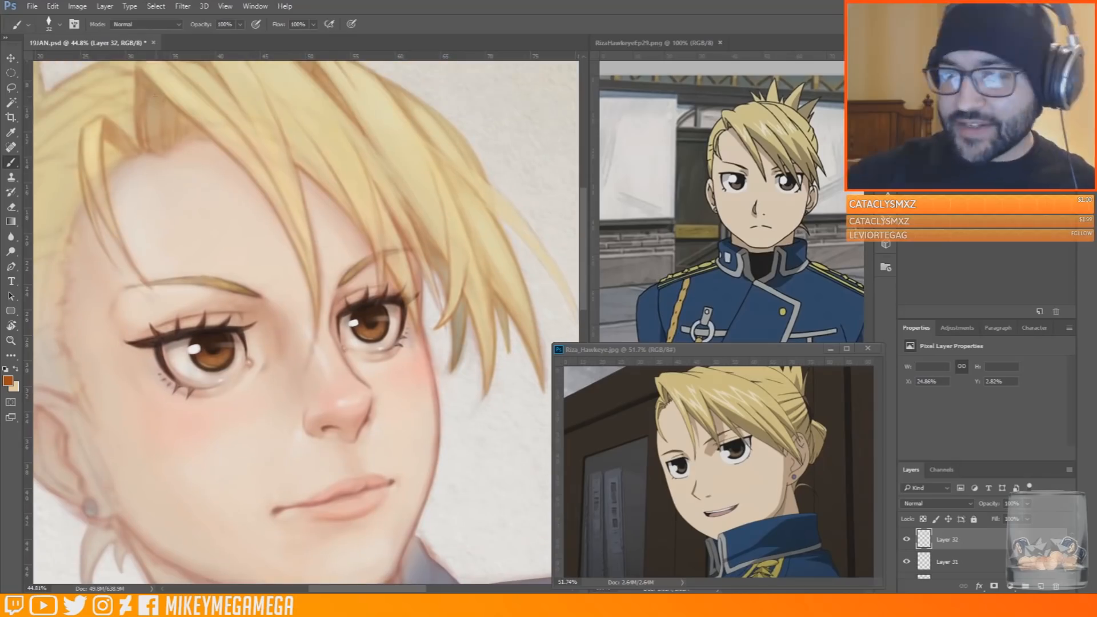
{"action": "mouse_move", "coordinate": [552, 300]}
{"action": "left_mouse_down"}
{"action": "mouse_move", "coordinate": [556, 311]}
{"action": "mouse_move", "coordinate": [460, 317]}
{"action": "left_mouse_up"}
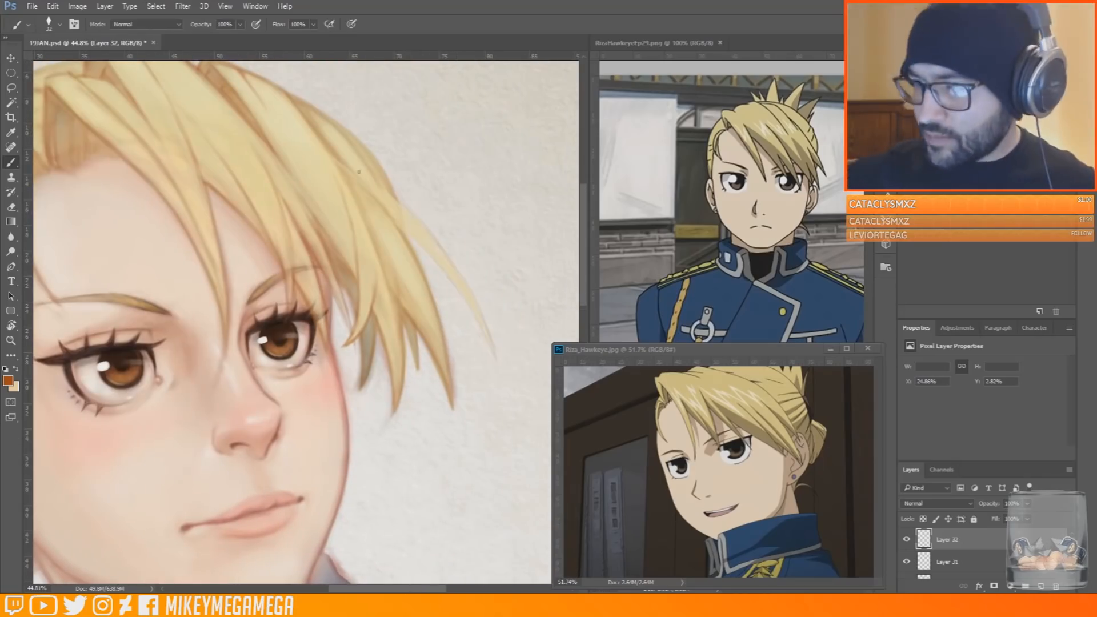
{"action": "left_click_drag", "start_coordinate": [383, 206], "coordinate": [456, 283]}
{"action": "mouse_move", "coordinate": [351, 154]}
{"action": "left_mouse_down"}
{"action": "mouse_move", "coordinate": [380, 188]}
{"action": "mouse_move", "coordinate": [400, 288]}
{"action": "left_mouse_up"}
{"action": "left_click_drag", "start_coordinate": [414, 218], "coordinate": [495, 355]}
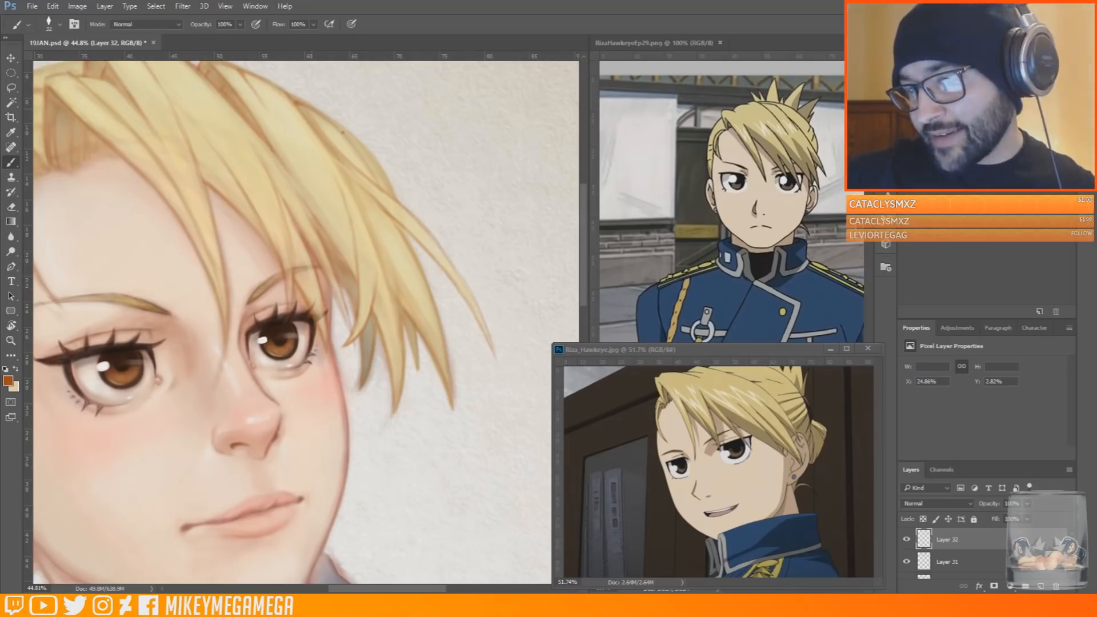
Draw curved orange-brown strands across the swept-back hair between the ponytail base and the near temple
{"action": "left_click_drag", "start_coordinate": [404, 589], "coordinate": [389, 589]}
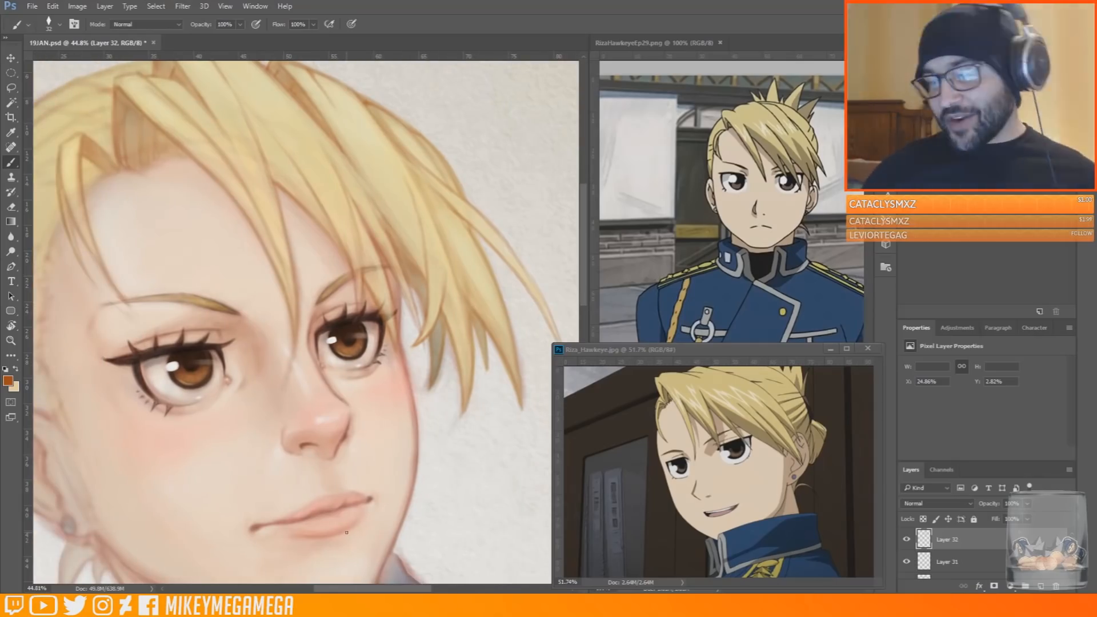
{"action": "left_click_drag", "start_coordinate": [588, 280], "coordinate": [588, 267]}
{"action": "left_click_drag", "start_coordinate": [389, 589], "coordinate": [355, 588]}
{"action": "mouse_move", "coordinate": [115, 264]}
{"action": "left_mouse_down"}
{"action": "mouse_move", "coordinate": [99, 285]}
{"action": "mouse_move", "coordinate": [139, 219]}
{"action": "mouse_move", "coordinate": [139, 195]}
{"action": "mouse_move", "coordinate": [184, 166]}
{"action": "mouse_move", "coordinate": [230, 174]}
{"action": "mouse_move", "coordinate": [222, 142]}
{"action": "mouse_move", "coordinate": [279, 123]}
{"action": "left_mouse_up"}
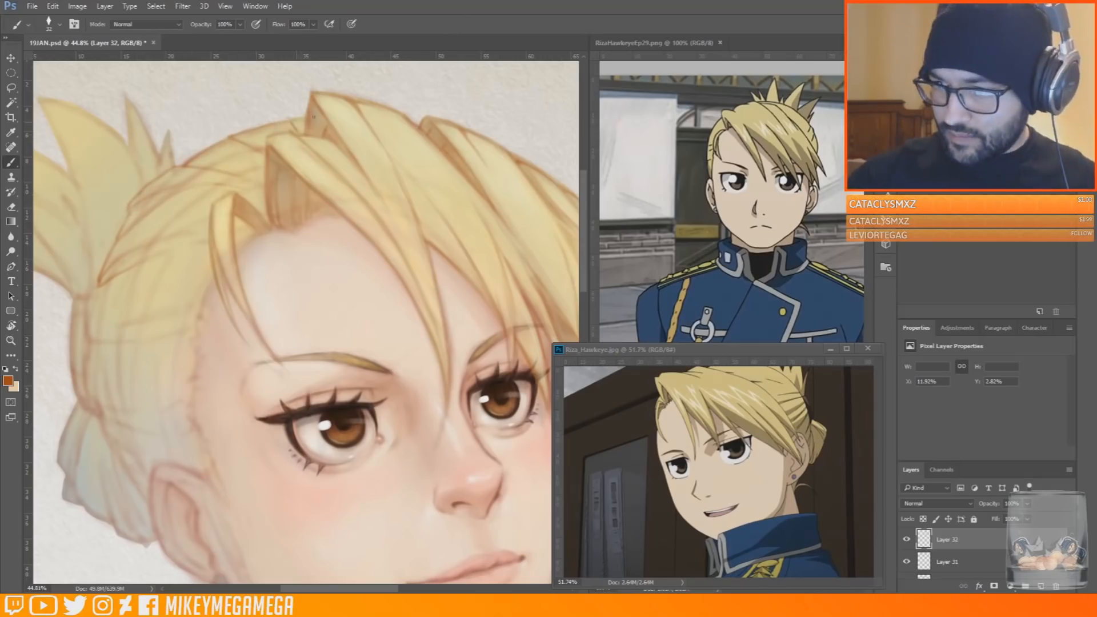
{"action": "mouse_move", "coordinate": [100, 285]}
{"action": "left_mouse_down"}
{"action": "mouse_move", "coordinate": [87, 338]}
{"action": "mouse_move", "coordinate": [141, 344]}
{"action": "mouse_move", "coordinate": [147, 320]}
{"action": "mouse_move", "coordinate": [192, 309]}
{"action": "left_mouse_up"}
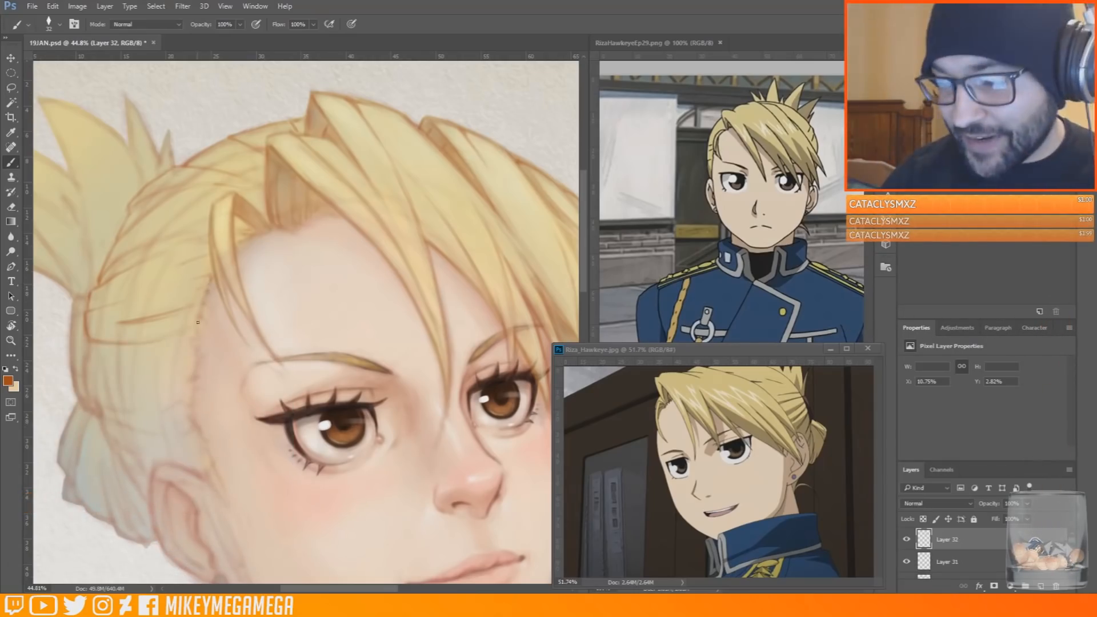
Paint a small loose curl in front of the near ear with orange brown and sampled pale yellow
{"action": "scroll", "coordinate": [93, 304], "scroll_direction": "down", "scroll_amount": 3}
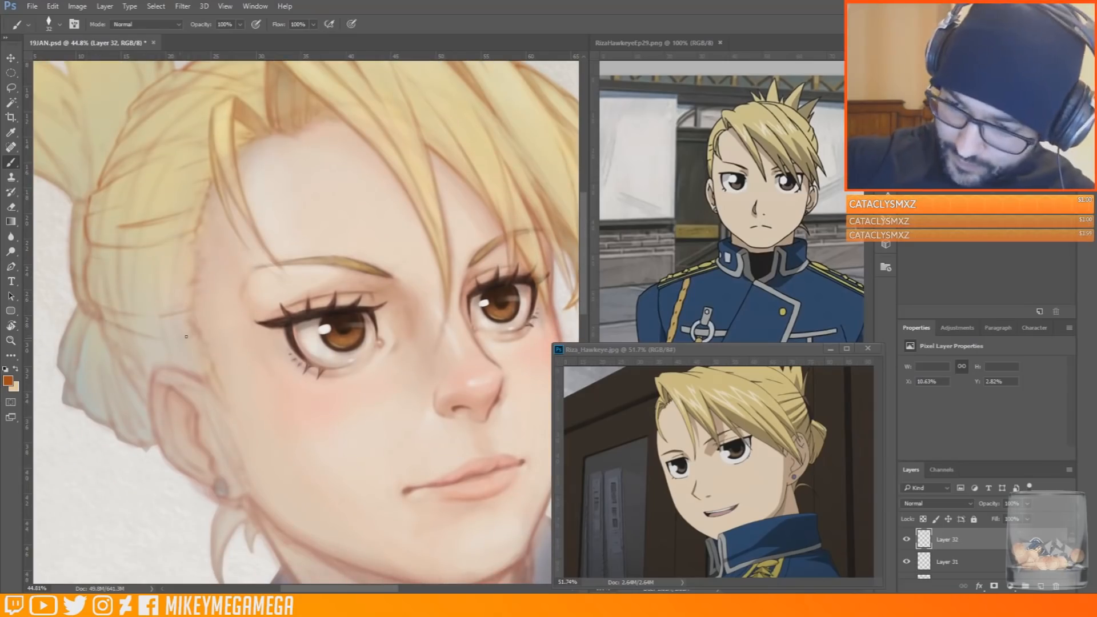
{"action": "scroll", "coordinate": [229, 320], "scroll_direction": "down", "scroll_amount": 5}
{"action": "scroll", "coordinate": [258, 335], "scroll_direction": "up", "scroll_amount": 4}
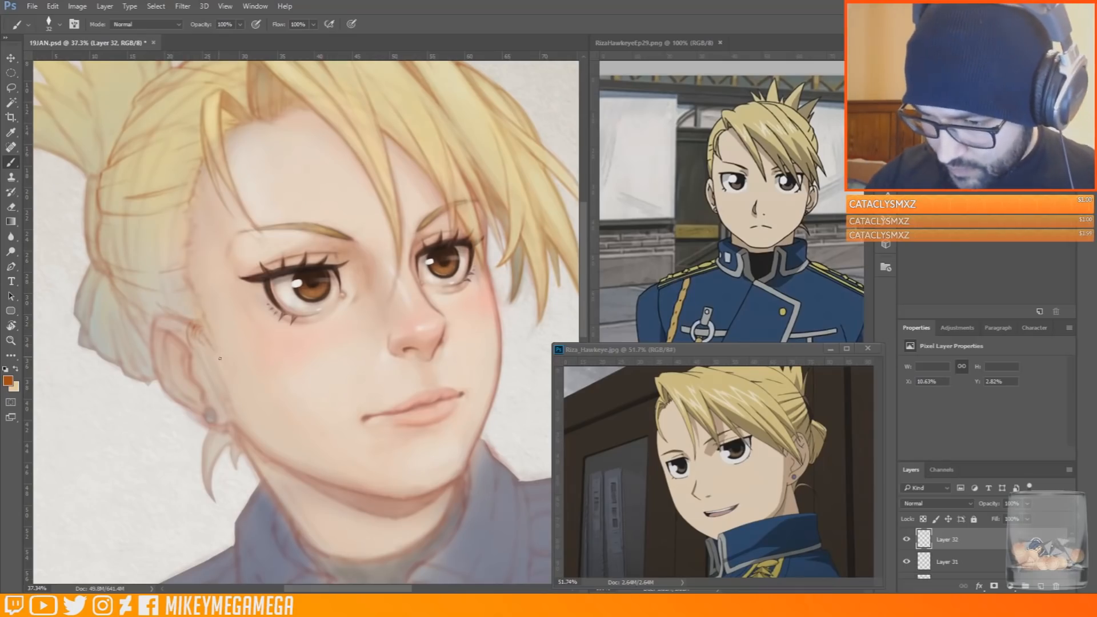
{"action": "left_click", "coordinate": [372, 86], "text": "alt"}
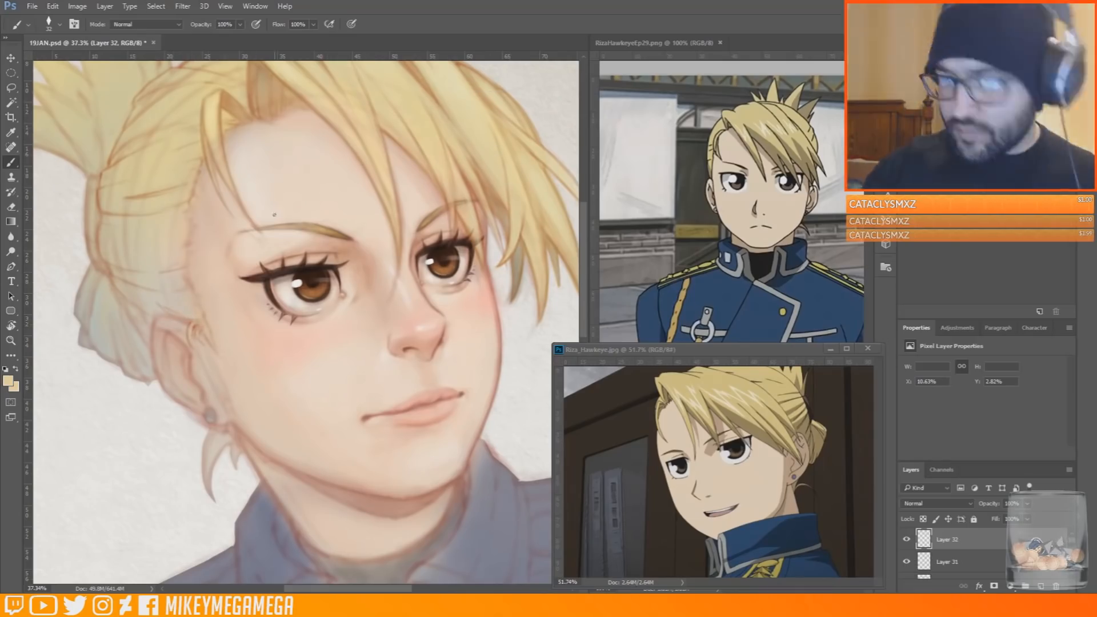
{"action": "left_click", "coordinate": [101, 203], "text": "alt"}
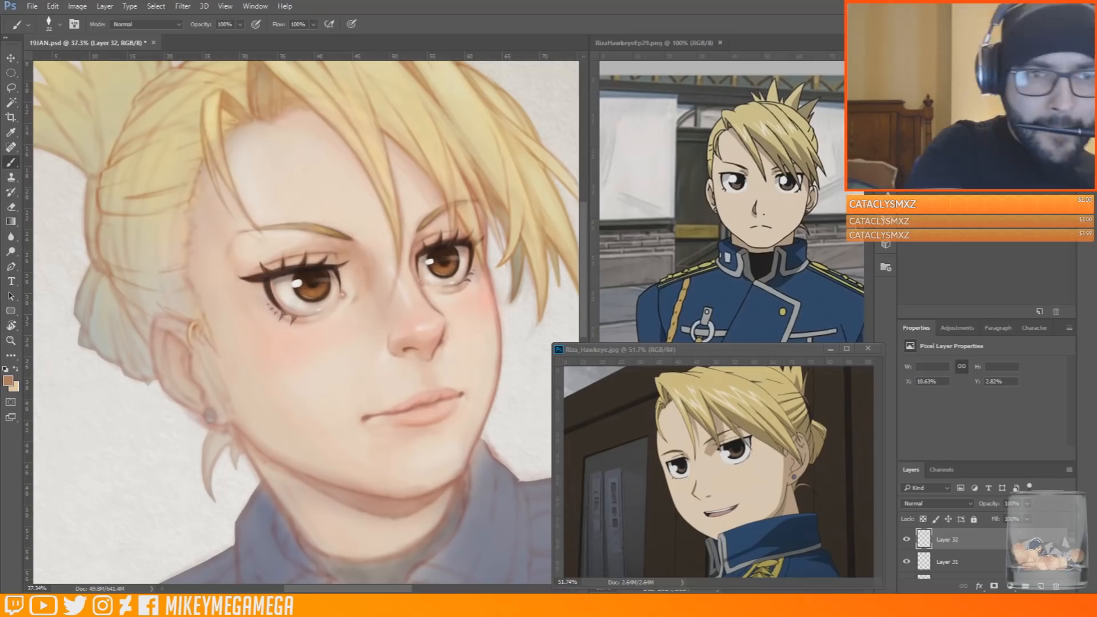
Undock the painting and the RizaHawkeyeEp29.png reference into floating windows and arrange them side by side
{"action": "left_click_drag", "start_coordinate": [261, 42], "coordinate": [255, 44]}
{"action": "left_click", "coordinate": [799, 225]}
{"action": "left_click_drag", "start_coordinate": [796, 263], "coordinate": [556, 274]}
{"action": "left_click_drag", "start_coordinate": [390, 43], "coordinate": [394, 53]}
{"action": "left_click", "coordinate": [664, 204]}
{"action": "left_click_drag", "start_coordinate": [109, 42], "coordinate": [643, 45]}
{"action": "left_click_drag", "start_coordinate": [429, 53], "coordinate": [425, 44]}
{"action": "left_click_drag", "start_coordinate": [537, 209], "coordinate": [493, 271]}
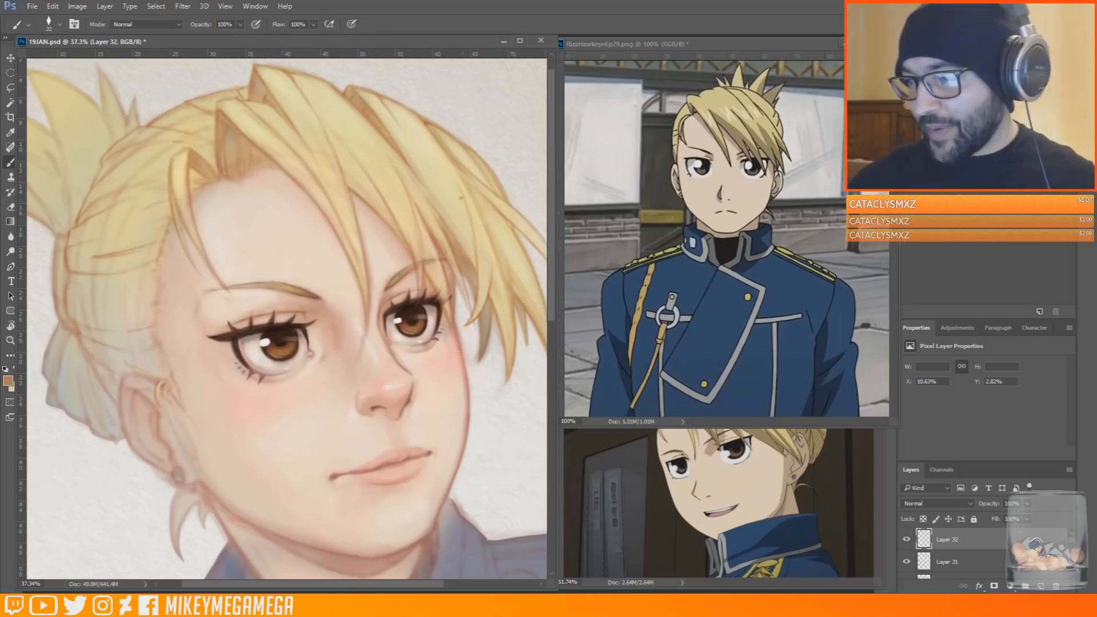
Enlarge the brush and soften the bangs and crown hair with pale yellows sampled from the hair
{"action": "scroll", "coordinate": [532, 258], "scroll_direction": "down", "scroll_amount": 2}
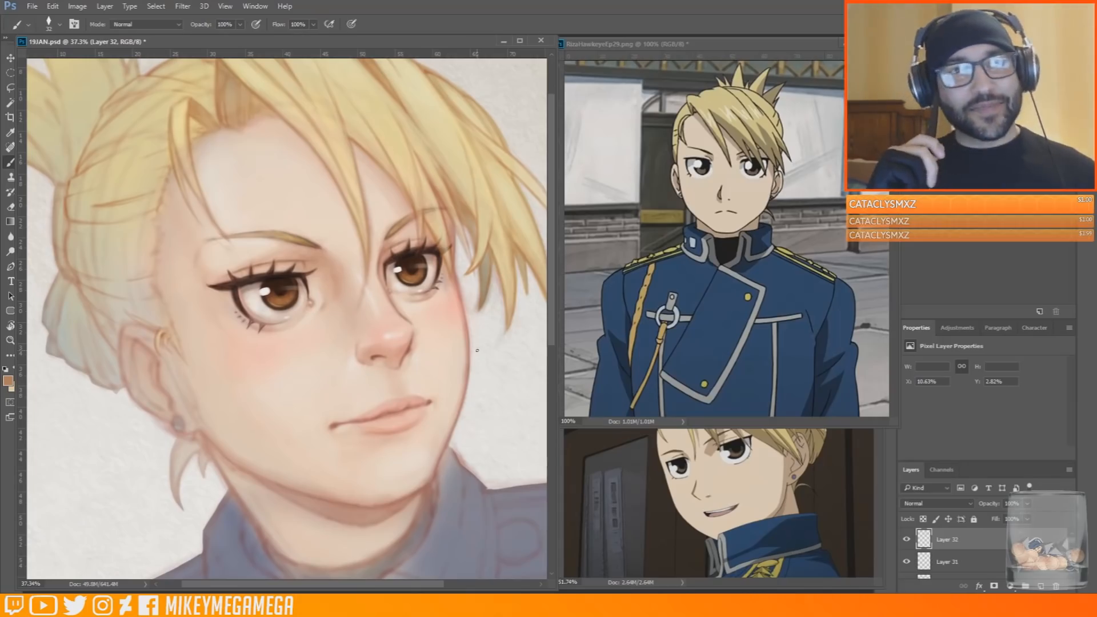
{"action": "left_click", "coordinate": [159, 341], "text": "alt"}
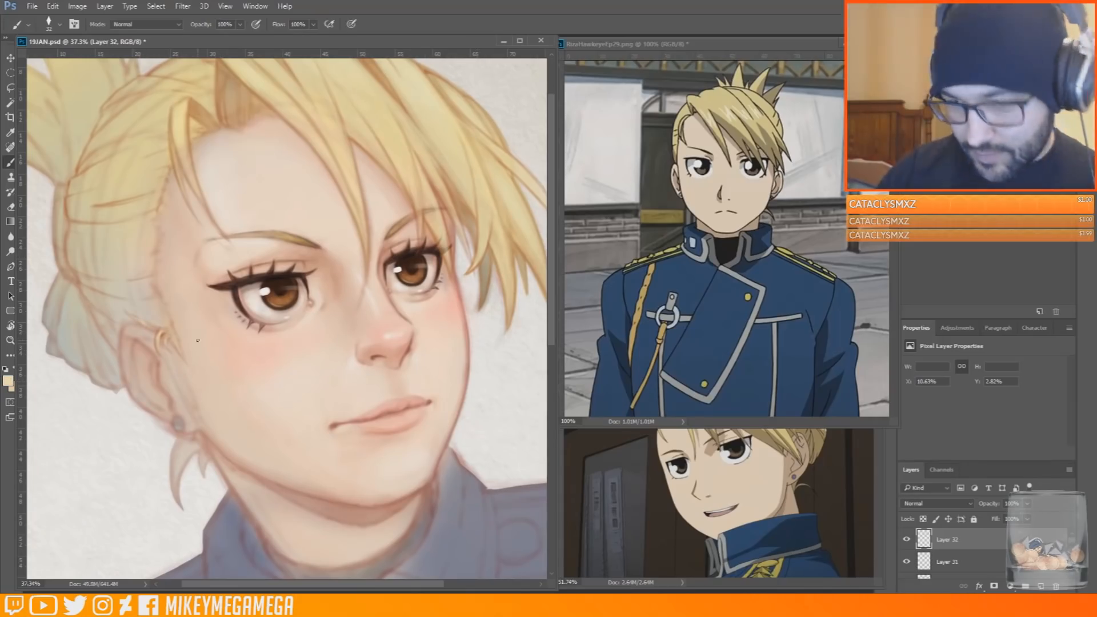
{"action": "scroll", "coordinate": [185, 320], "scroll_direction": "down", "scroll_amount": 2}
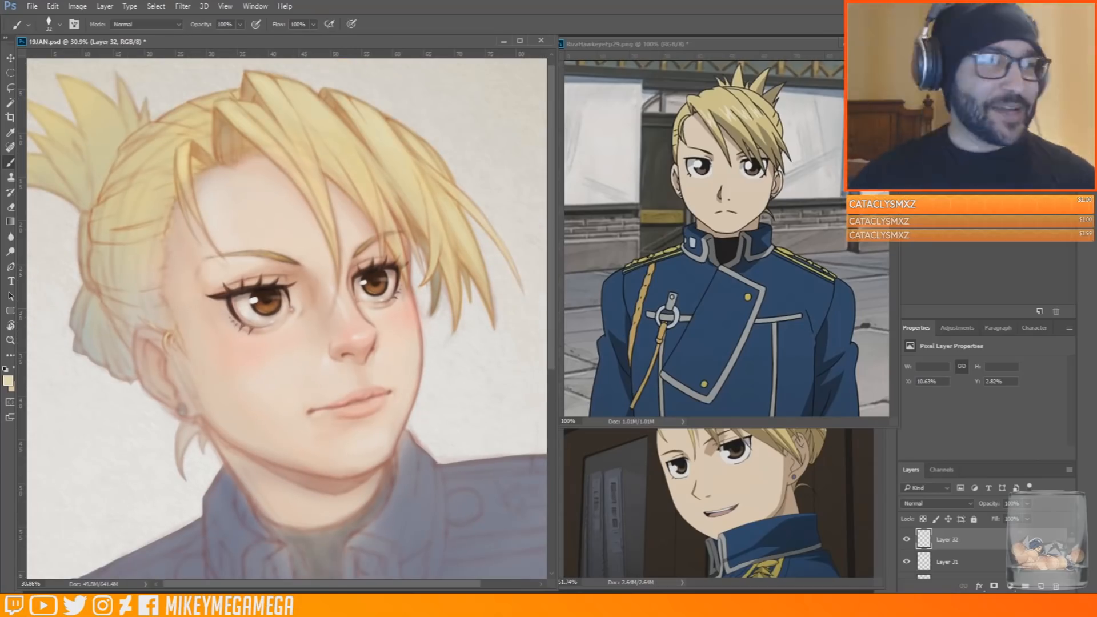
{"action": "left_click", "coordinate": [333, 149], "text": "alt"}
{"action": "right_click", "coordinate": [291, 109]}
{"action": "left_click", "coordinate": [372, 139]}
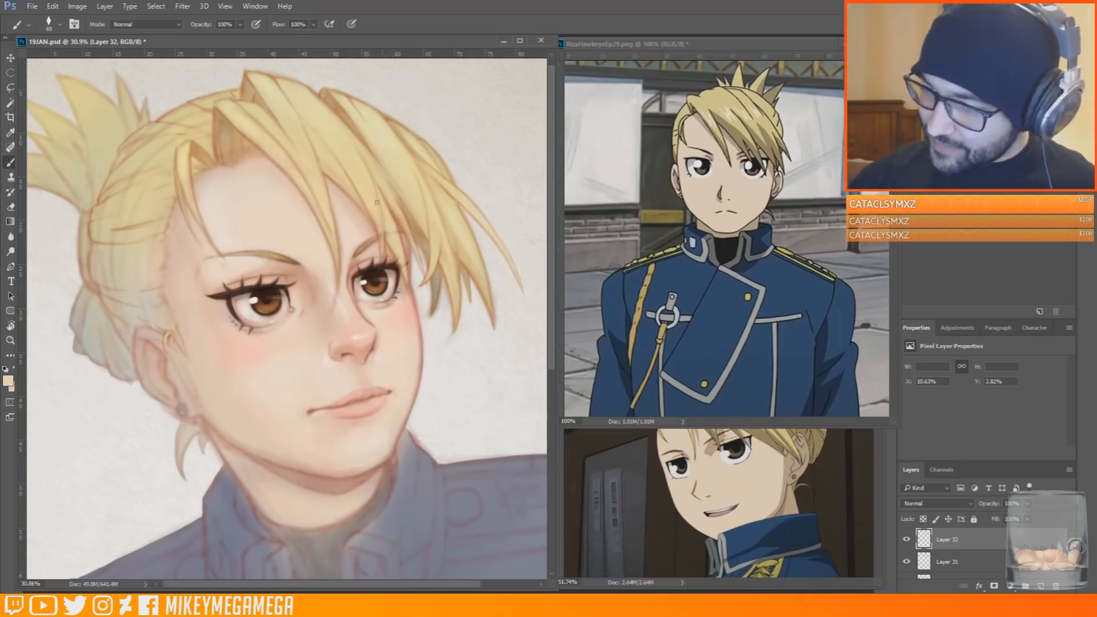
{"action": "left_click", "coordinate": [419, 229], "text": "alt"}
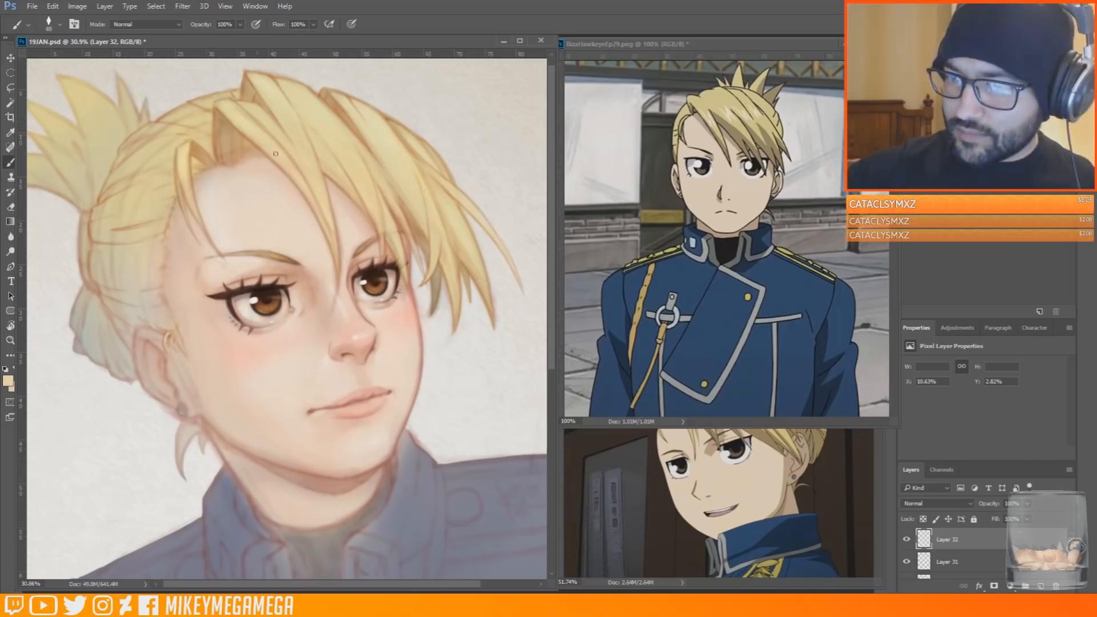
{"action": "left_click", "coordinate": [137, 166], "text": "alt"}
{"action": "left_click", "coordinate": [152, 147], "text": "alt"}
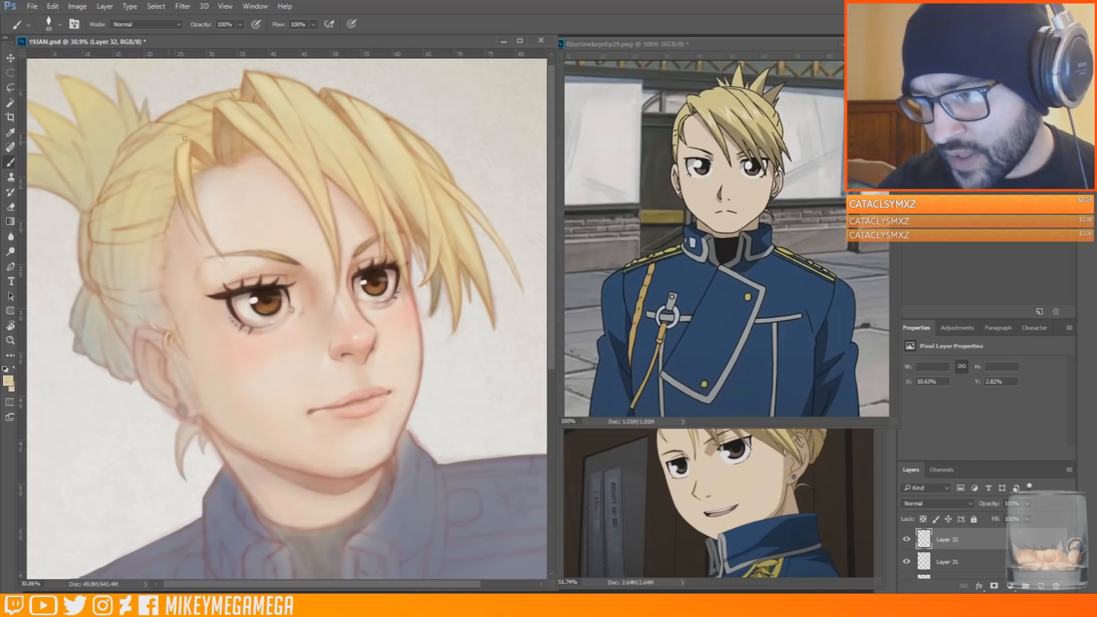
Sample yellow tones from the swept-back hair and blend the strands on the side of the head
{"action": "left_click", "coordinate": [110, 181], "text": "alt"}
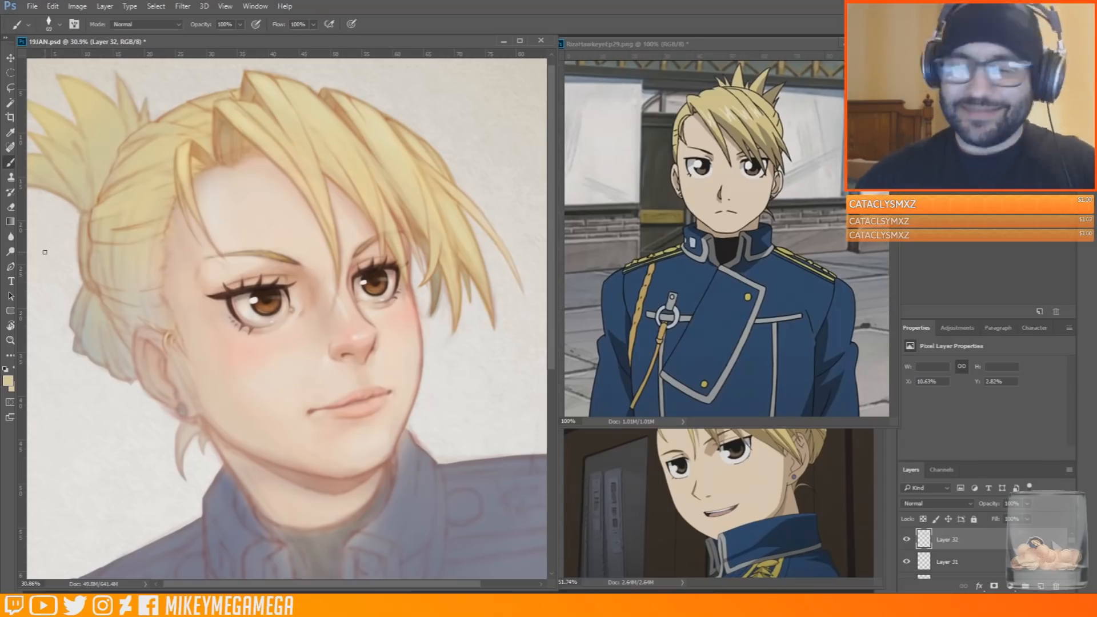
{"action": "left_click", "coordinate": [99, 261], "text": "alt"}
{"action": "left_click", "coordinate": [108, 245], "text": "alt"}
{"action": "left_click", "coordinate": [177, 116], "text": "alt"}
{"action": "left_click", "coordinate": [179, 120], "text": "alt"}
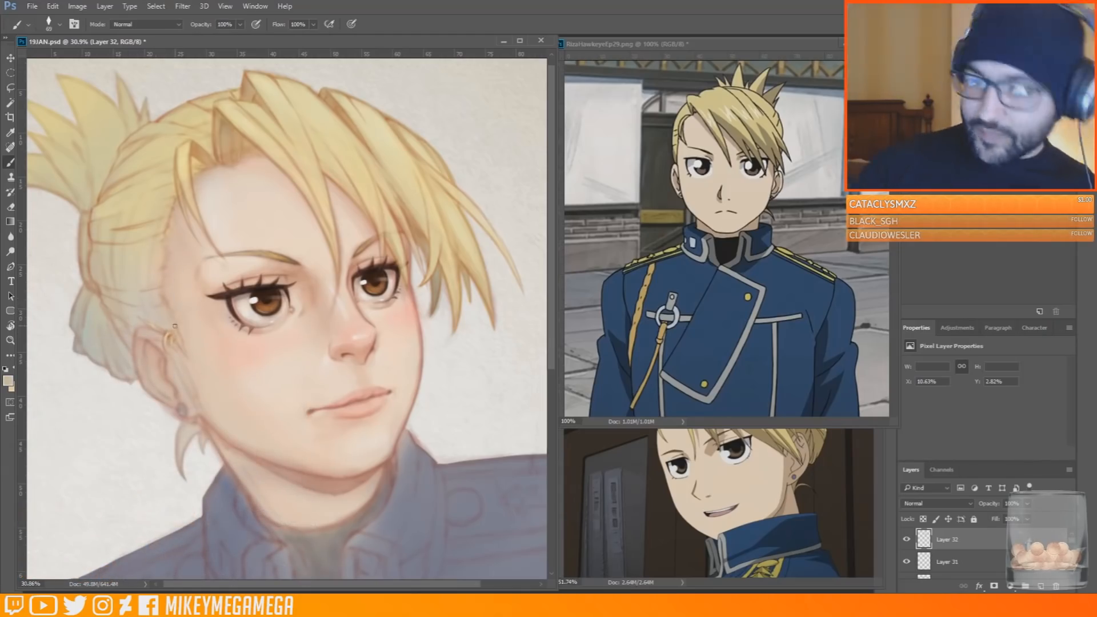
Increase the brush size and paint sampled pale yellows over the lower swept-back hair above the ear
{"action": "left_click", "coordinate": [144, 209], "text": "alt"}
{"action": "right_click", "coordinate": [136, 213]}
{"action": "left_click", "coordinate": [229, 245]}
{"action": "key", "text": "Return"}
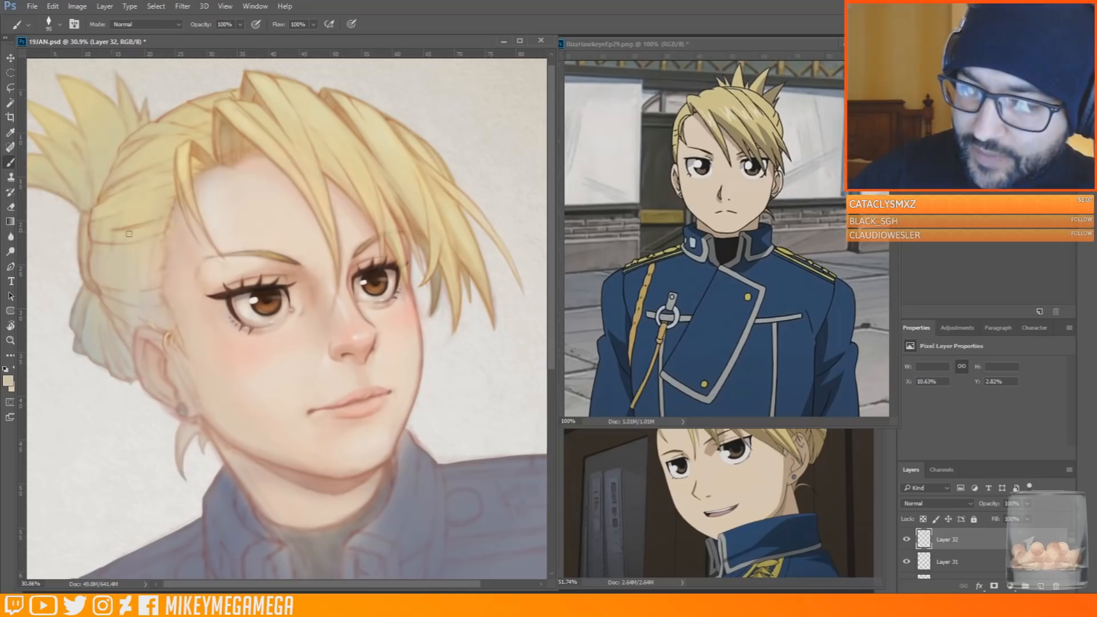
{"action": "left_click", "coordinate": [111, 245], "text": "alt"}
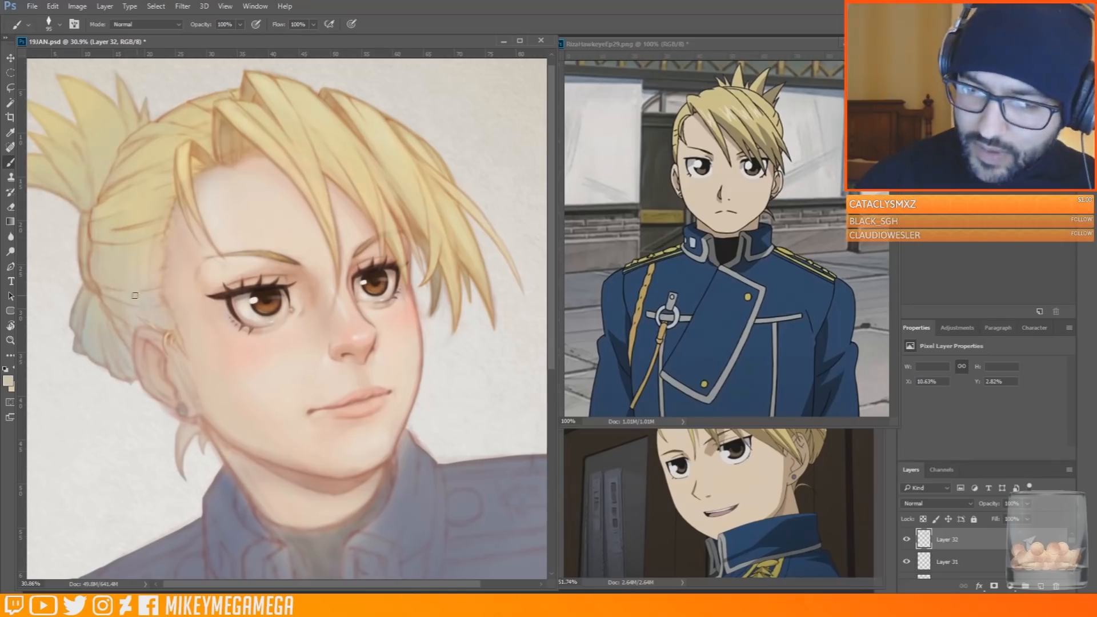
{"action": "left_click", "coordinate": [99, 265], "text": "alt"}
{"action": "left_click", "coordinate": [285, 104], "text": "alt"}
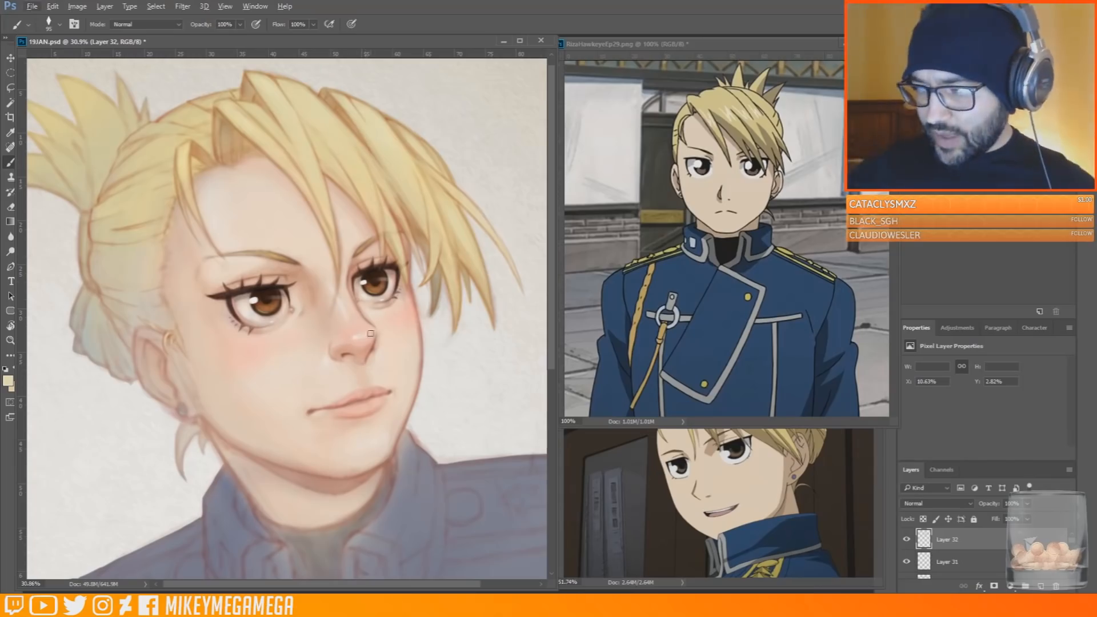
{"action": "left_click", "coordinate": [143, 301], "text": "alt"}
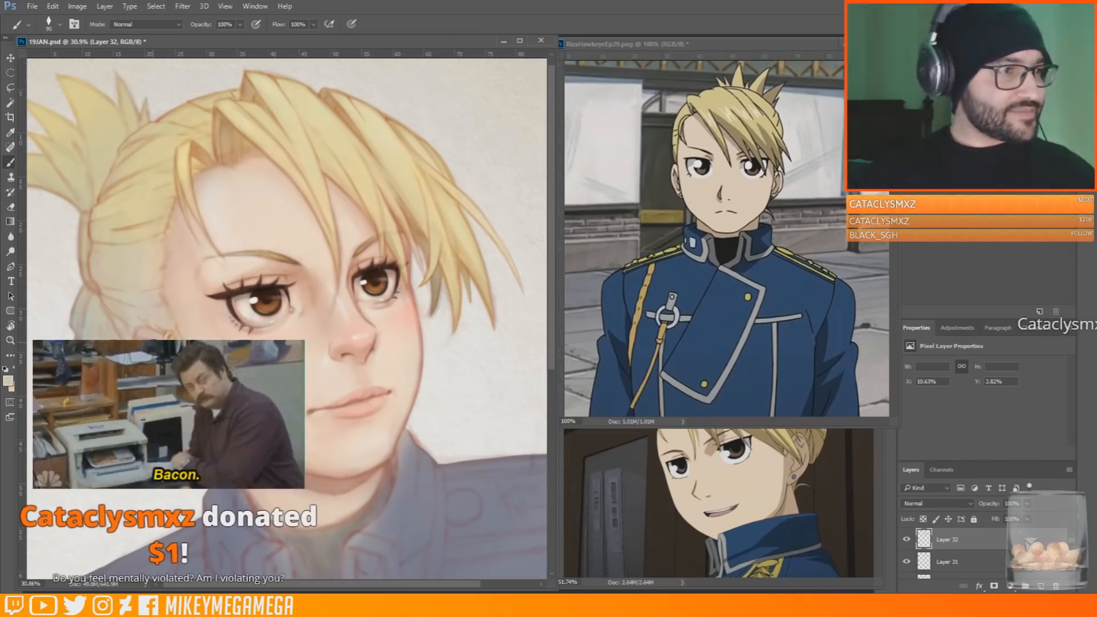
Save the painting and draw fine dark orange-brown strands on the lower swept-back hair with a smaller brush
{"action": "scroll", "coordinate": [70, 112], "scroll_direction": "down", "scroll_amount": 1}
{"action": "scroll", "coordinate": [71, 112], "scroll_direction": "up", "scroll_amount": 3}
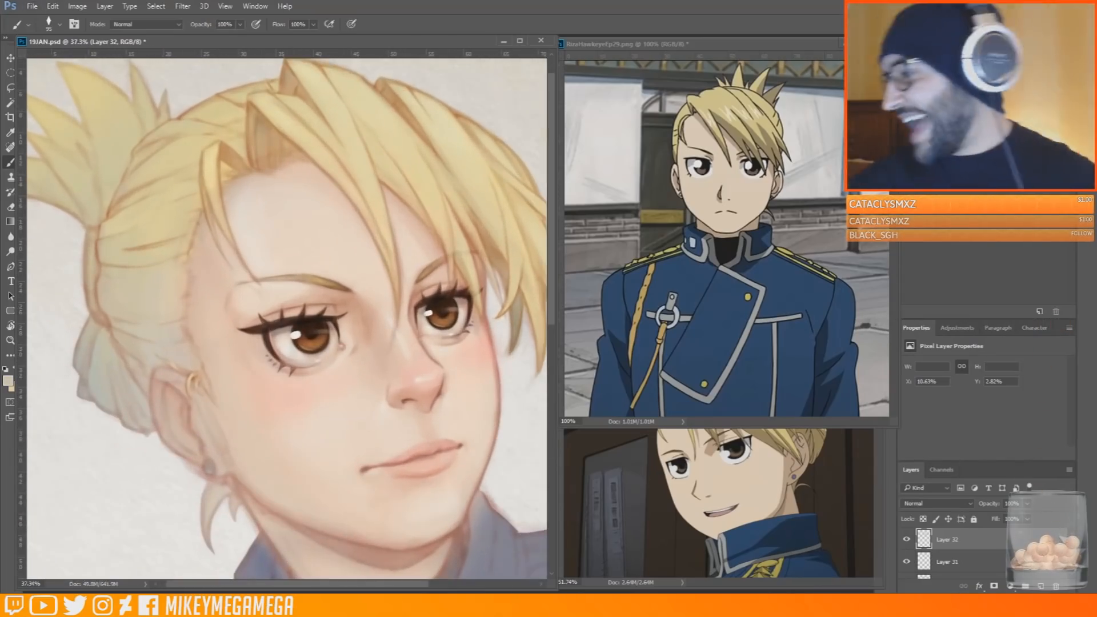
{"action": "left_click", "coordinate": [972, 274]}
{"action": "key", "text": "Escape"}
{"action": "right_click", "coordinate": [128, 213]}
{"action": "left_click", "coordinate": [267, 47]}
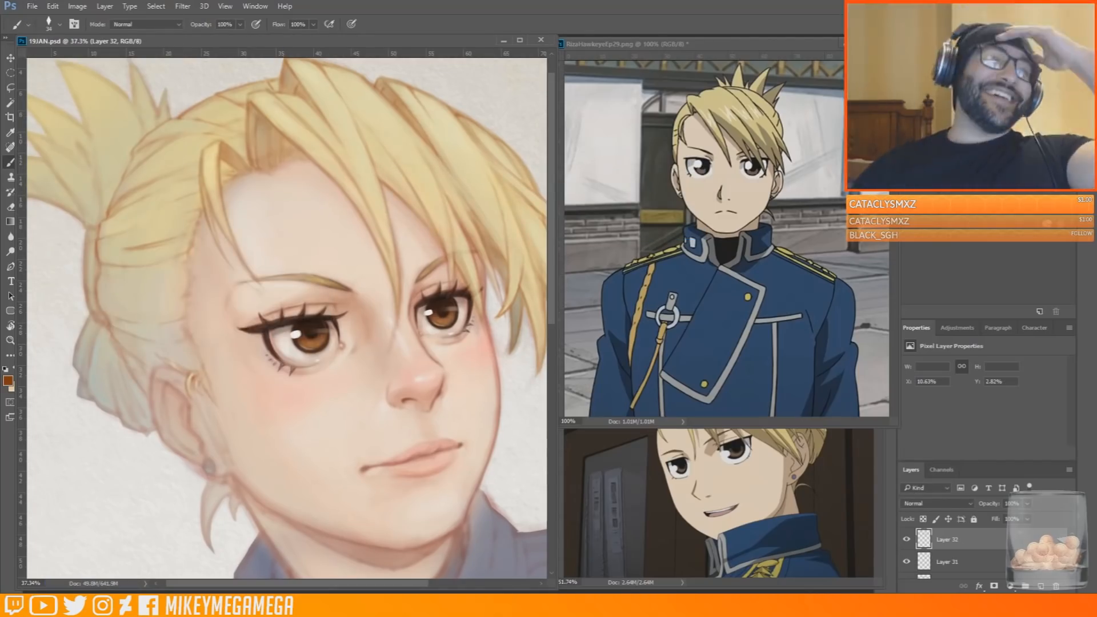
{"action": "left_click_drag", "start_coordinate": [185, 263], "coordinate": [182, 270]}
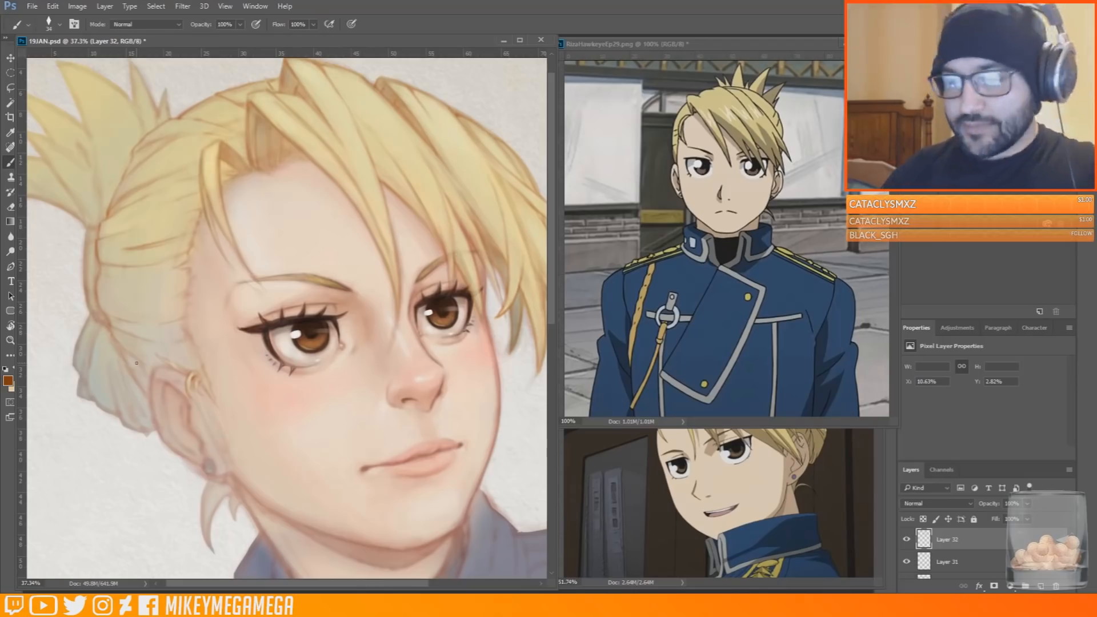
{"action": "left_click_drag", "start_coordinate": [96, 311], "coordinate": [93, 318]}
Bring the Riza_Hawkeye.jpg reference forward and paint a dark orange-brown shadow down the back edge of the swept-back hair
{"action": "left_click", "coordinate": [715, 503]}
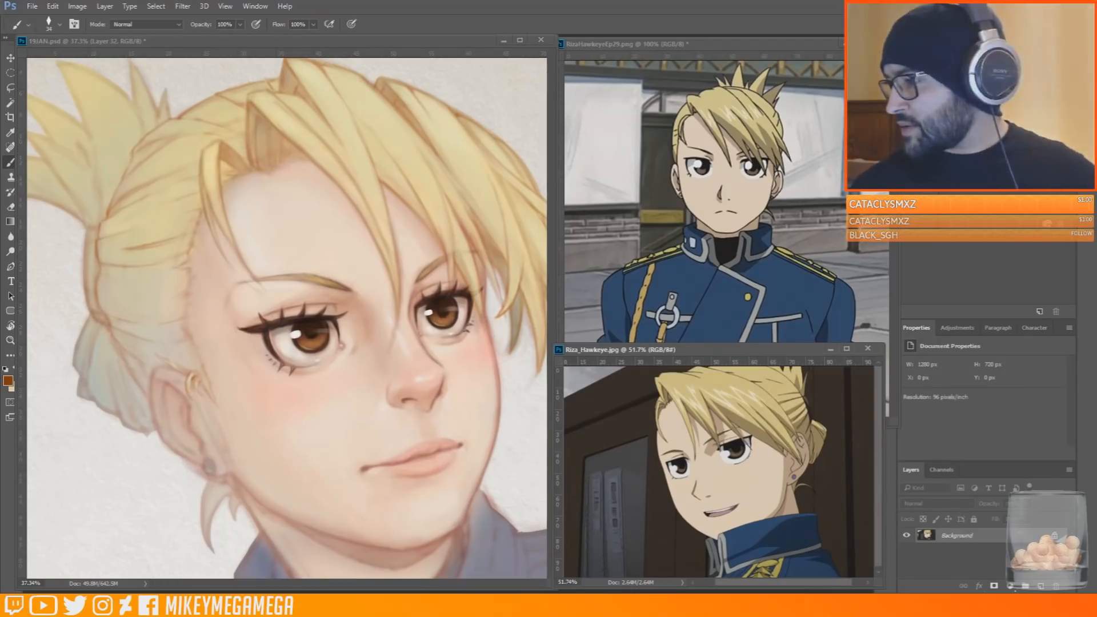
{"action": "left_click", "coordinate": [159, 240]}
{"action": "right_click", "coordinate": [158, 240]}
{"action": "left_click_drag", "start_coordinate": [91, 232], "coordinate": [104, 318]}
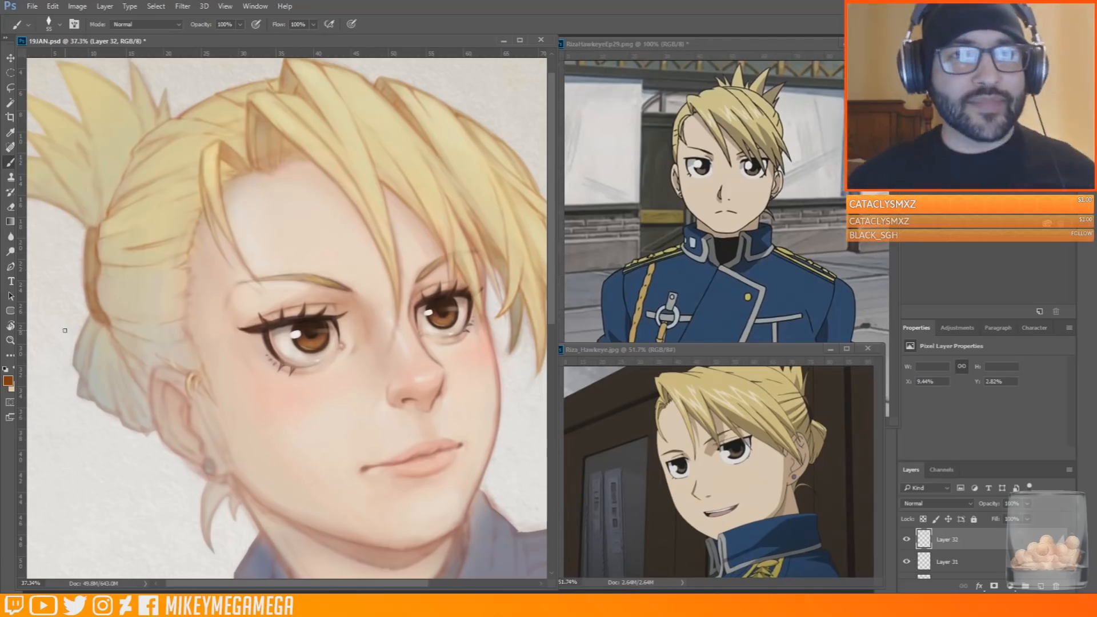
Set the brush to size 37 and outline the hair tuft behind the ear in dark orange brown
{"action": "left_click", "coordinate": [1062, 160]}
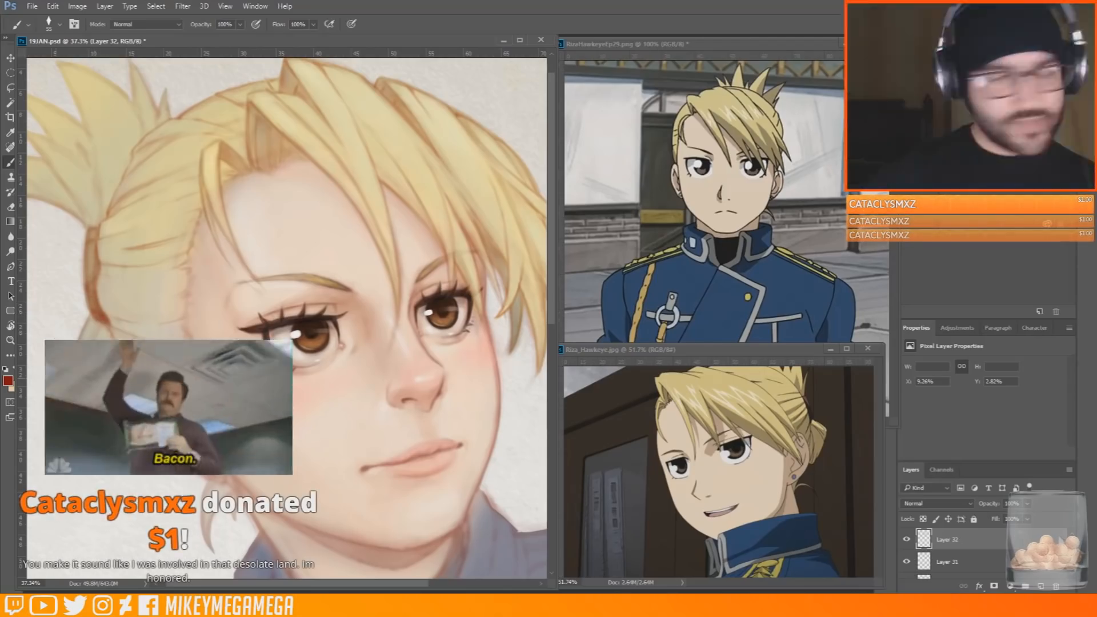
{"action": "right_click", "coordinate": [103, 311]}
{"action": "left_click_drag", "start_coordinate": [90, 315], "coordinate": [80, 379]}
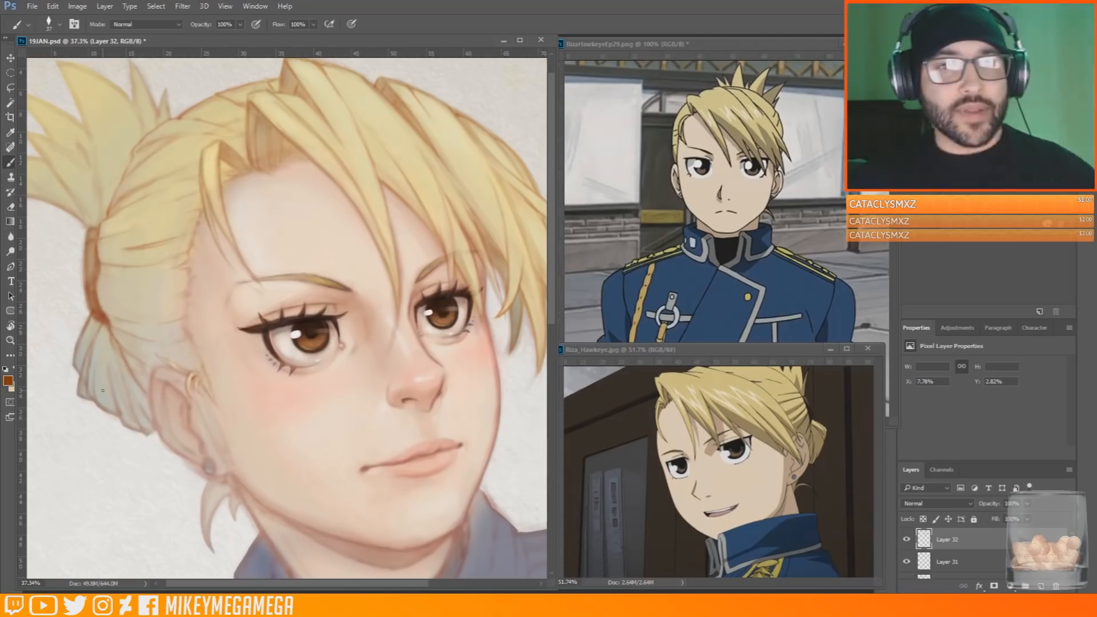
Draw thin flyaway strands at the ponytail base and sample pale yellow to fill them
{"action": "left_click_drag", "start_coordinate": [339, 572], "coordinate": [353, 601]}
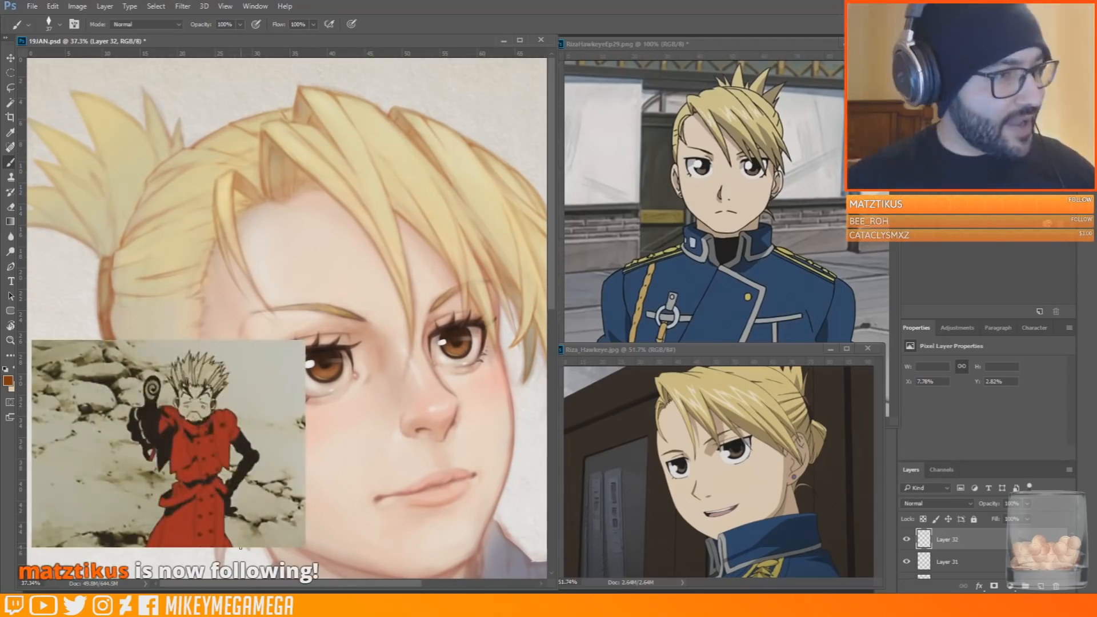
{"action": "left_click_drag", "start_coordinate": [386, 577], "coordinate": [386, 565]}
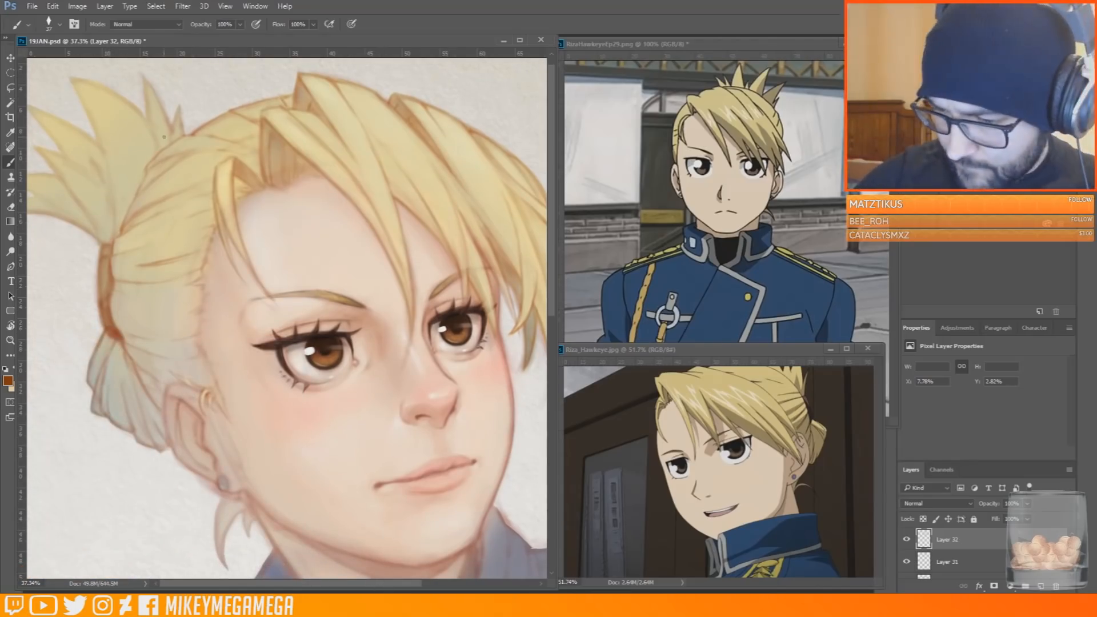
{"action": "mouse_move", "coordinate": [96, 256]}
{"action": "left_mouse_down"}
{"action": "mouse_move", "coordinate": [70, 279]}
{"action": "mouse_move", "coordinate": [107, 235]}
{"action": "left_mouse_up"}
{"action": "left_click", "coordinate": [313, 145], "text": "alt"}
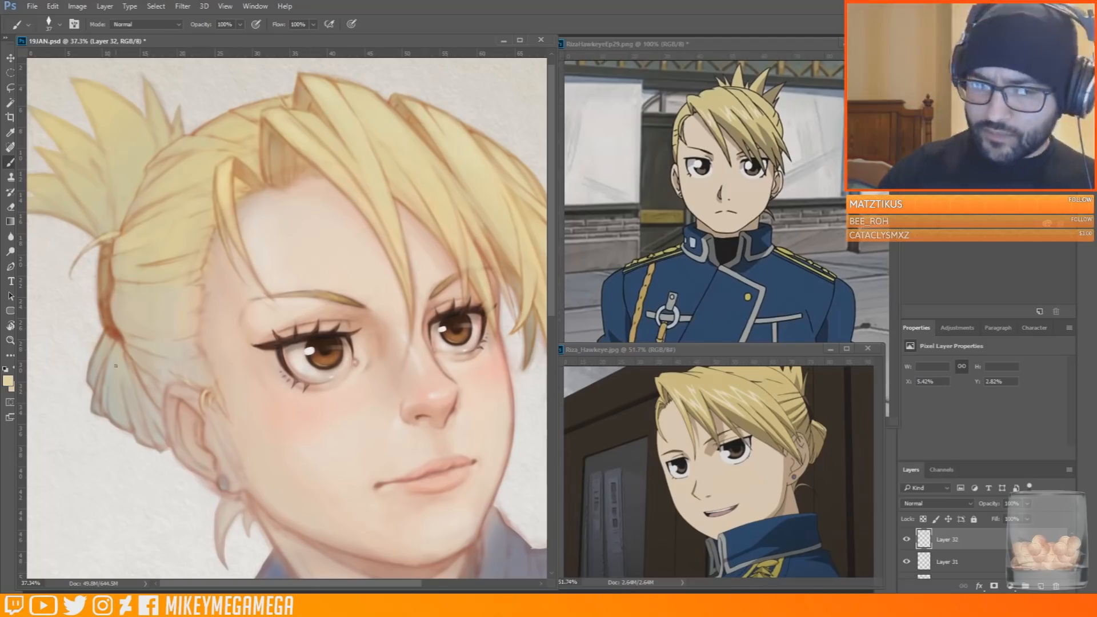
Extend the Layers panel upward to show more layers and save the painting
{"action": "left_click", "coordinate": [961, 234]}
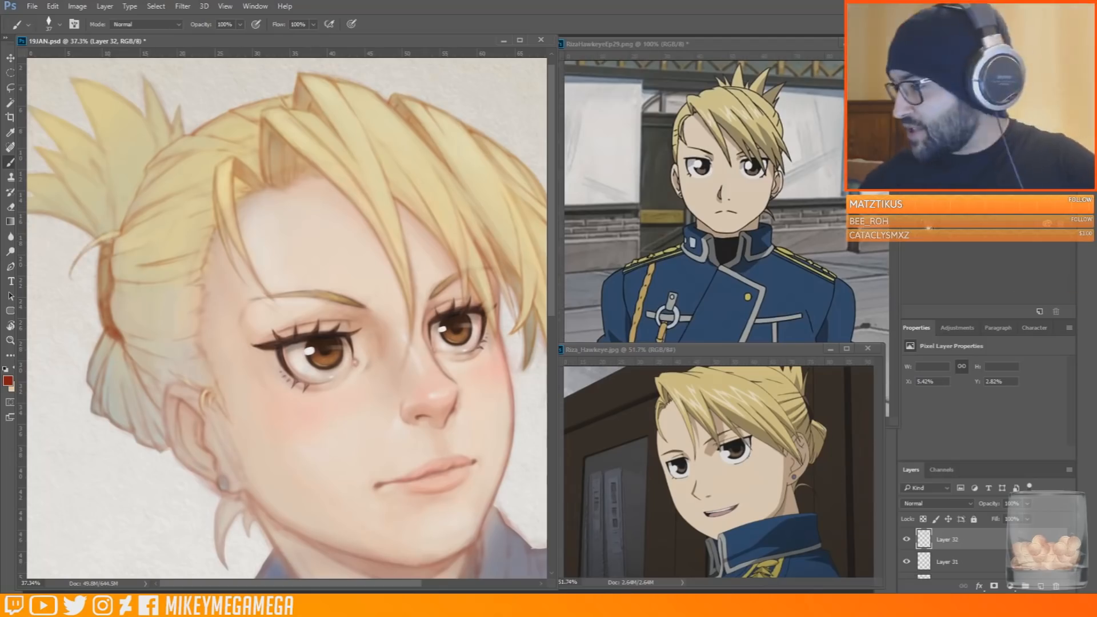
{"action": "left_click_drag", "start_coordinate": [989, 320], "coordinate": [986, 214]}
{"action": "key", "text": "ctrl+s"}
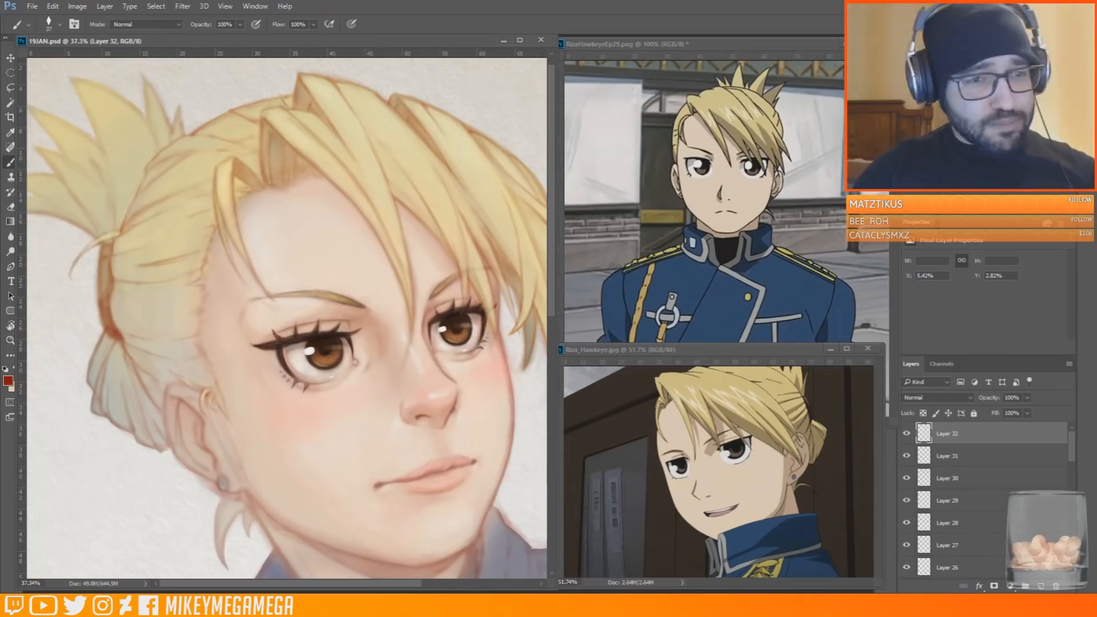
Set the brush to size 29 and define the ponytail's outer strands with thin dark red lines
{"action": "right_click", "coordinate": [50, 145]}
{"action": "left_click_drag", "start_coordinate": [142, 41], "coordinate": [143, 42]}
{"action": "left_click_drag", "start_coordinate": [38, 149], "coordinate": [90, 215]}
{"action": "left_click_drag", "start_coordinate": [39, 147], "coordinate": [95, 185]}
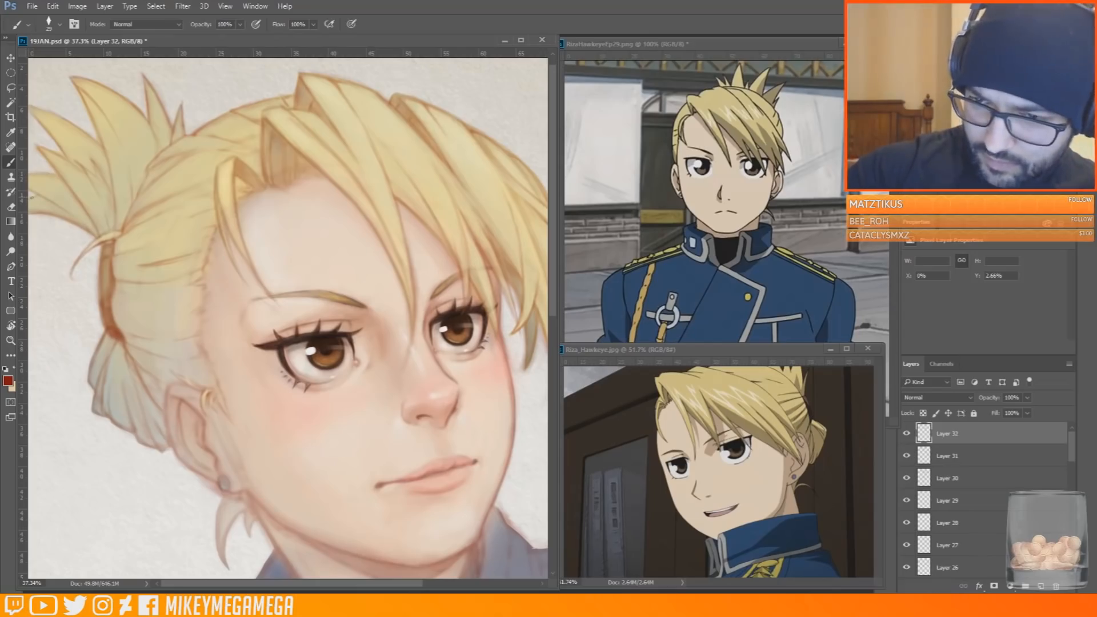
Sample a skin tone beside the face and add a new layer set to Multiply
{"action": "scroll", "coordinate": [376, 447], "scroll_direction": "down", "scroll_amount": 4}
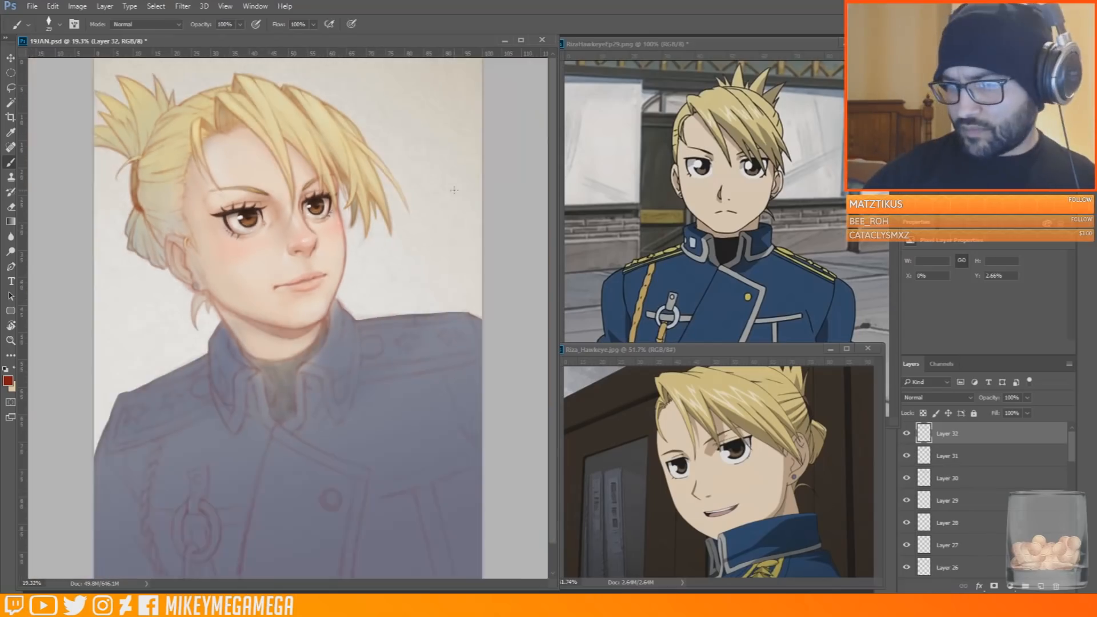
{"action": "scroll", "coordinate": [171, 116], "scroll_direction": "up", "scroll_amount": 3}
{"action": "left_click", "coordinate": [196, 273], "text": "alt"}
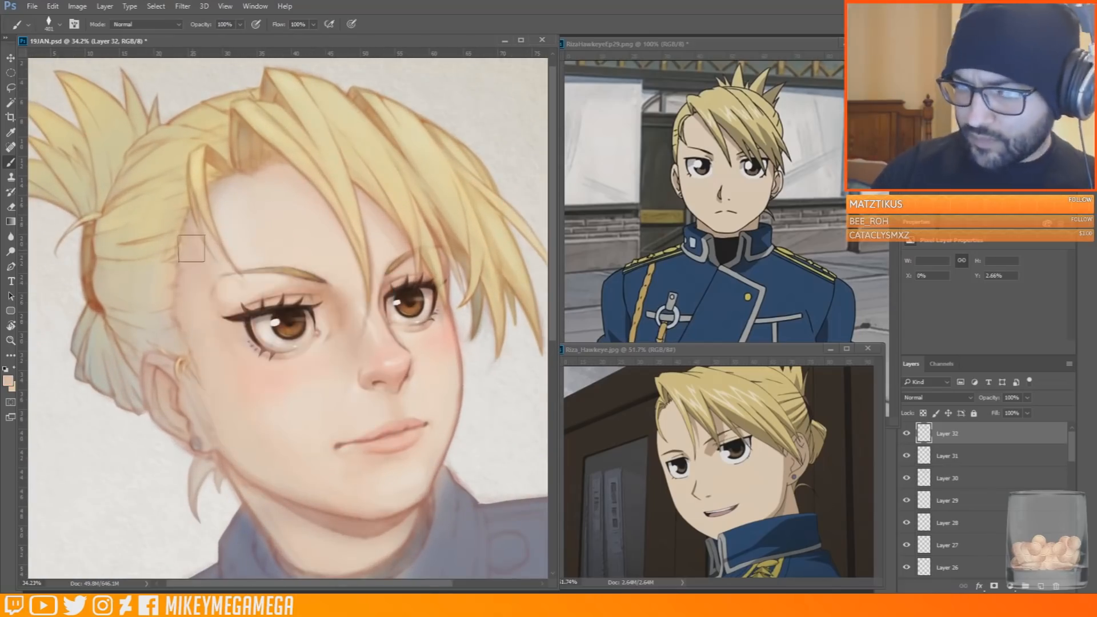
{"action": "left_click", "coordinate": [1041, 586]}
{"action": "left_click", "coordinate": [938, 398]}
{"action": "left_click", "coordinate": [926, 117]}
Shade the side of the face from the temple down to the jaw with broad strokes on the Multiply layer
{"action": "left_click_drag", "start_coordinate": [185, 237], "coordinate": [247, 464]}
{"action": "left_click_drag", "start_coordinate": [300, 490], "coordinate": [187, 235]}
{"action": "mouse_move", "coordinate": [193, 424]}
{"action": "left_mouse_down"}
{"action": "mouse_move", "coordinate": [154, 364]}
{"action": "mouse_move", "coordinate": [164, 234]}
{"action": "left_mouse_up"}
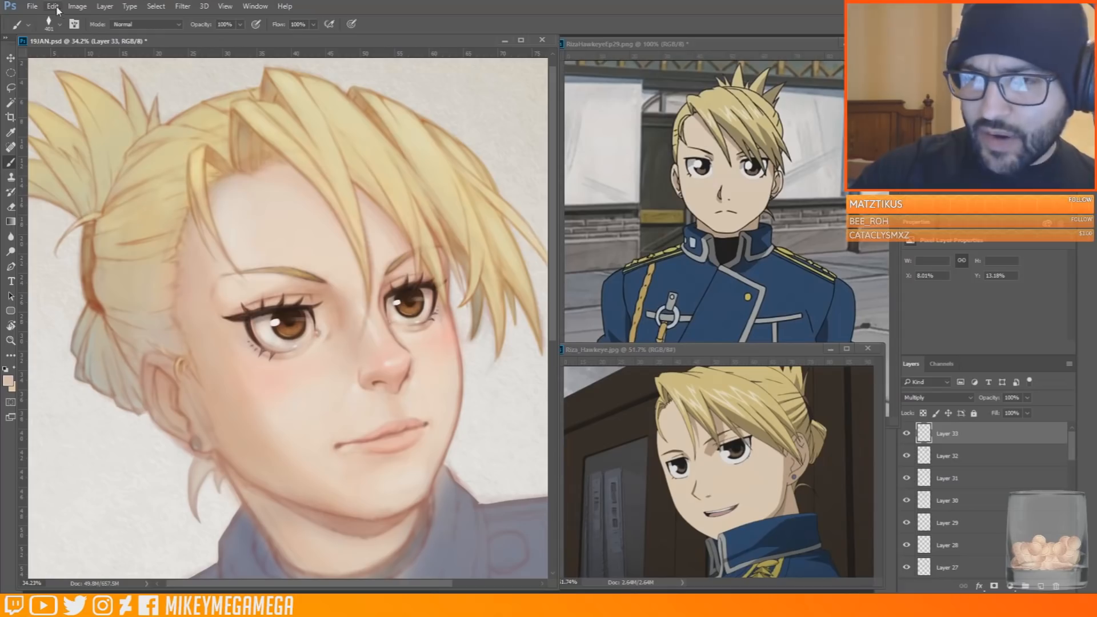
{"action": "key", "text": "e"}
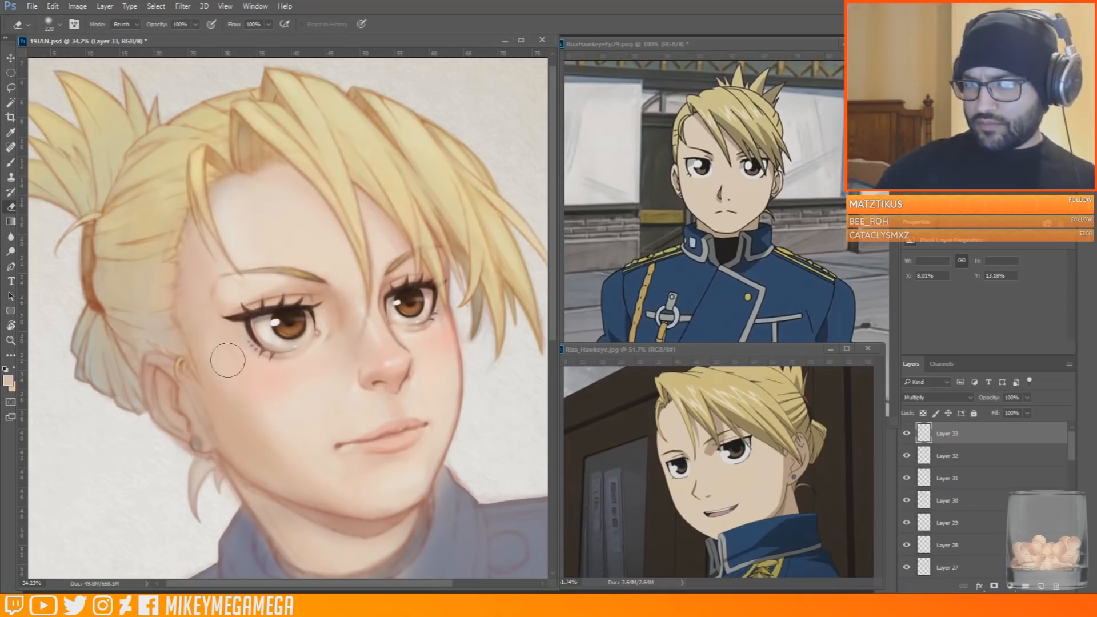
Choose a pale skin colour, add a new normal layer and lighten the lower cheek with a smaller brush
{"action": "key", "text": "b"}
{"action": "left_click", "coordinate": [230, 200], "text": "alt"}
{"action": "left_click", "coordinate": [8, 381]}
{"action": "left_click", "coordinate": [930, 334]}
{"action": "right_click", "coordinate": [260, 402]}
{"action": "left_click", "coordinate": [269, 420]}
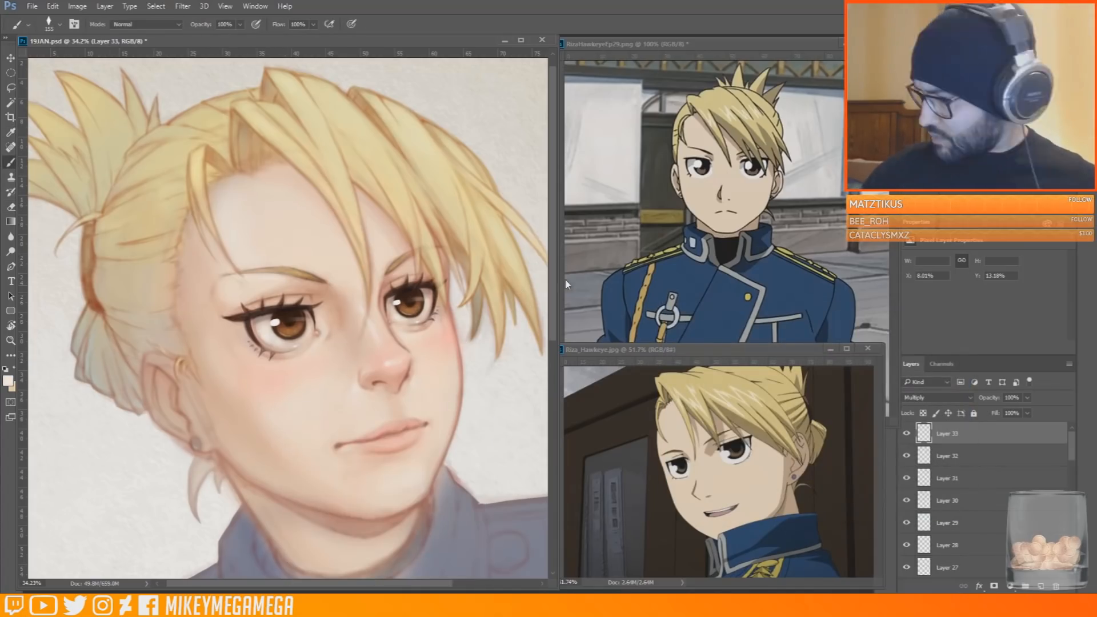
{"action": "key", "text": "ctrl+shift+alt+n"}
{"action": "left_click_drag", "start_coordinate": [271, 410], "coordinate": [301, 443]}
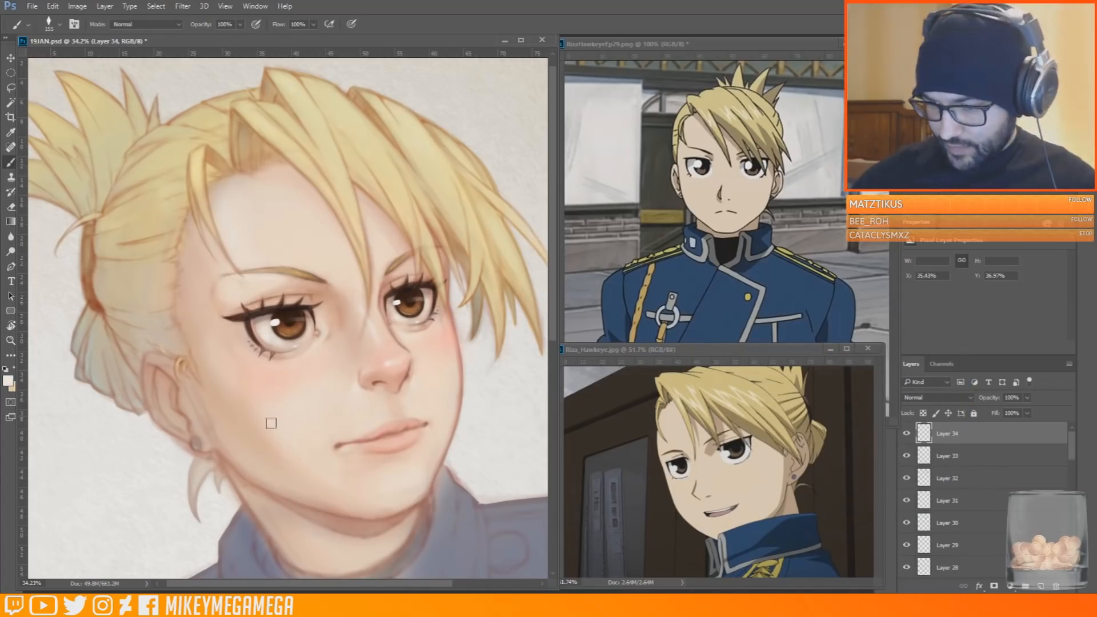
{"action": "left_click", "coordinate": [296, 416], "text": "alt"}
{"action": "left_click", "coordinate": [287, 416], "text": "alt"}
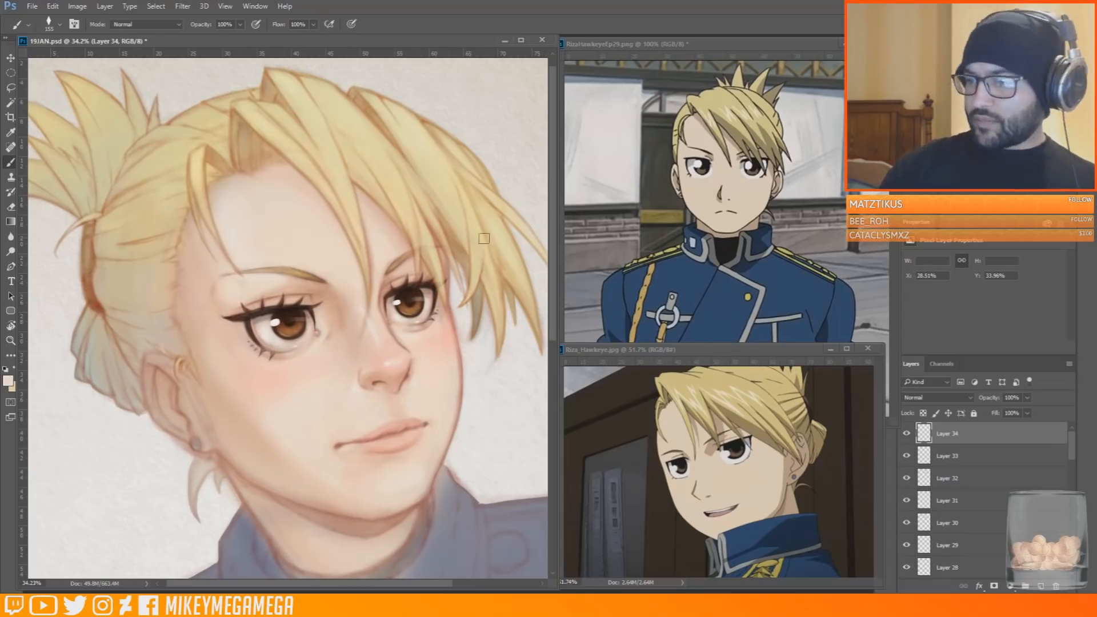
Blend skin tones over the cheek and around the outer eye and temple, and select the Multiply shading layer
{"action": "key", "text": "ctrl+0"}
{"action": "left_click_drag", "start_coordinate": [165, 135], "coordinate": [231, 354]}
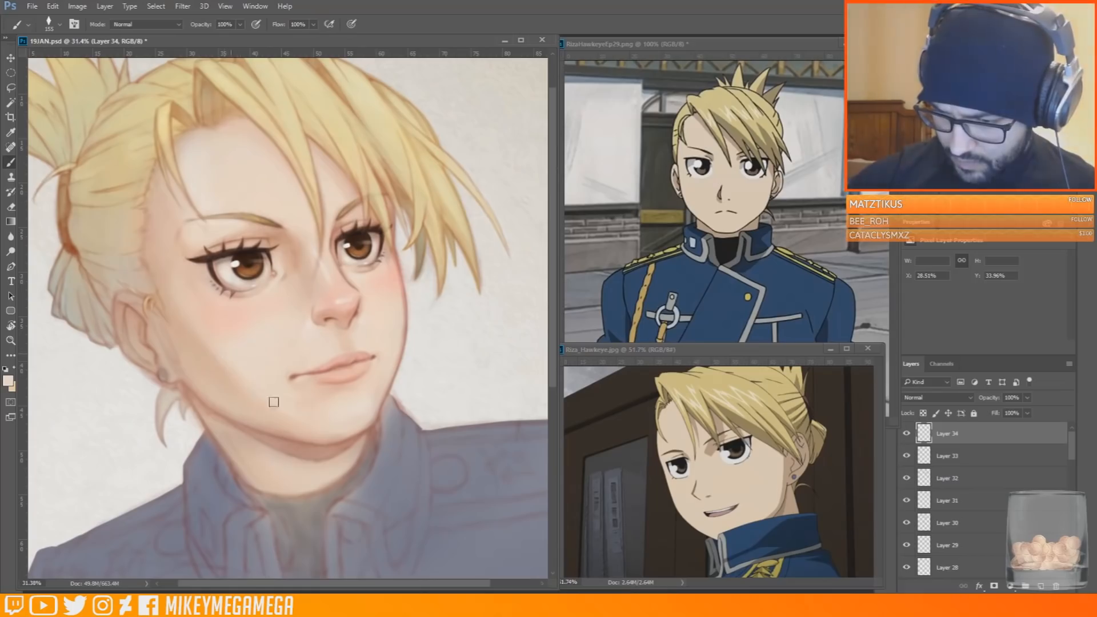
{"action": "left_click_drag", "start_coordinate": [275, 391], "coordinate": [221, 295]}
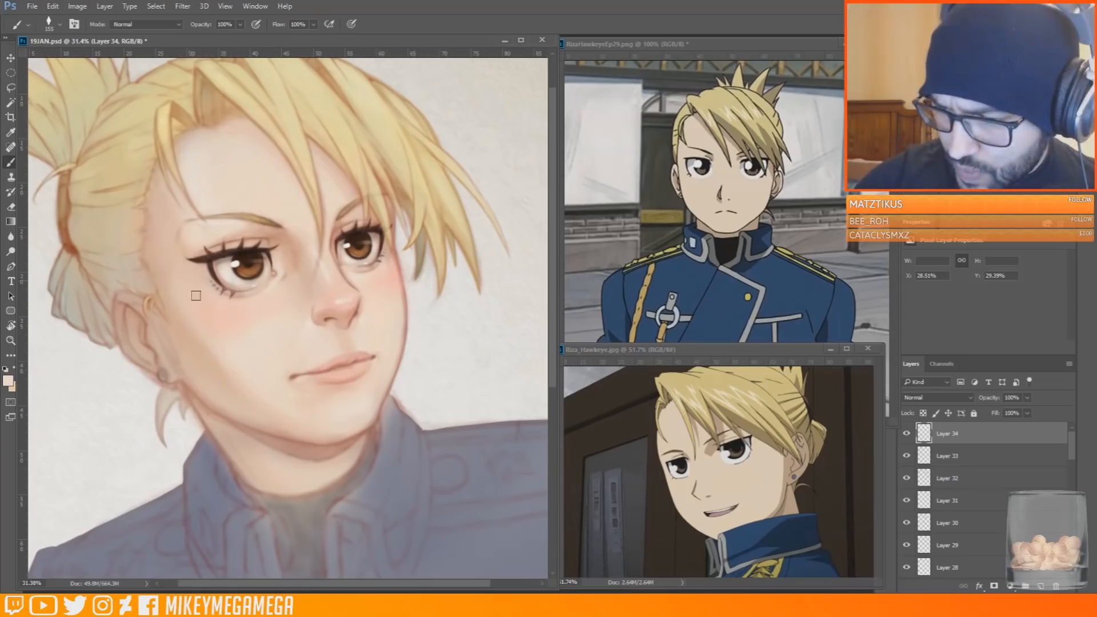
{"action": "left_click_drag", "start_coordinate": [182, 262], "coordinate": [184, 237]}
{"action": "left_click", "coordinate": [199, 217], "text": "alt"}
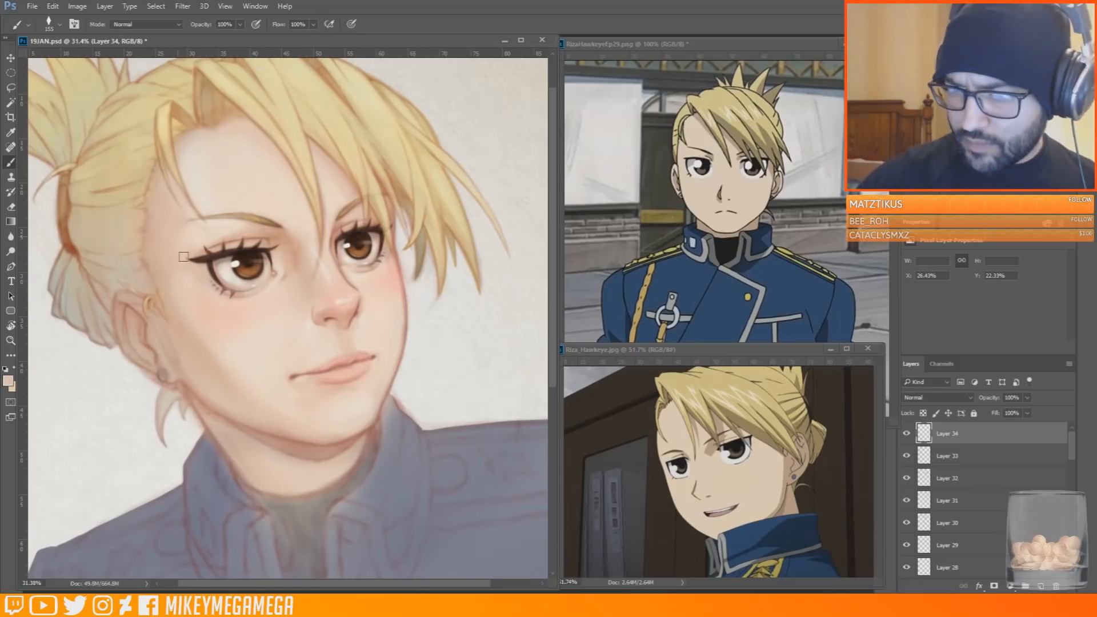
{"action": "mouse_move", "coordinate": [184, 275]}
{"action": "left_mouse_down"}
{"action": "mouse_move", "coordinate": [182, 234]}
{"action": "mouse_move", "coordinate": [173, 260]}
{"action": "left_mouse_up"}
{"action": "left_click", "coordinate": [162, 206], "text": "alt"}
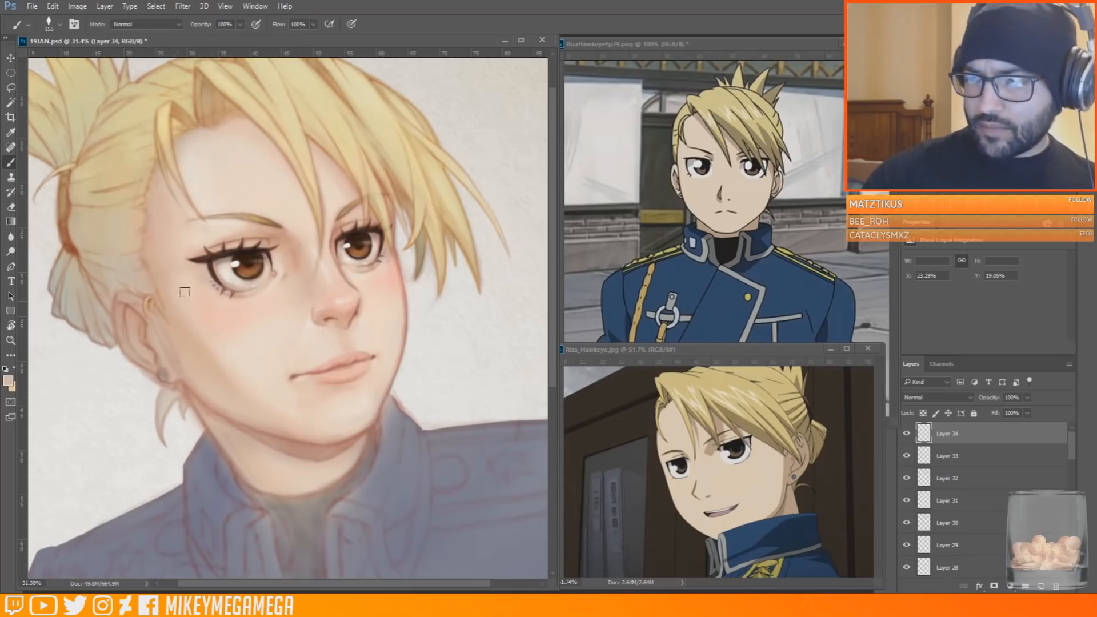
{"action": "key", "text": "alt+bracketleft"}
{"action": "key", "text": "ctrl+l"}
{"action": "left_click_drag", "start_coordinate": [682, 279], "coordinate": [729, 276]}
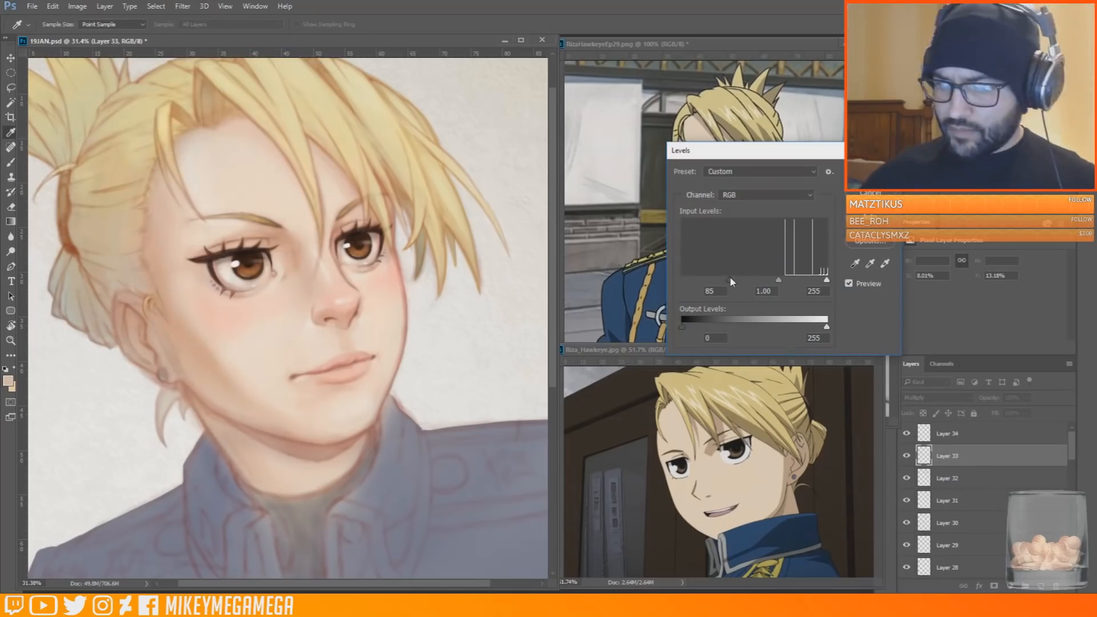
{"action": "key", "text": "Escape"}
Apply Color Balance to the Multiply layer's midtones with cyan-red +48, magenta-green -21 and a shift toward blue
{"action": "left_click", "coordinate": [77, 6]}
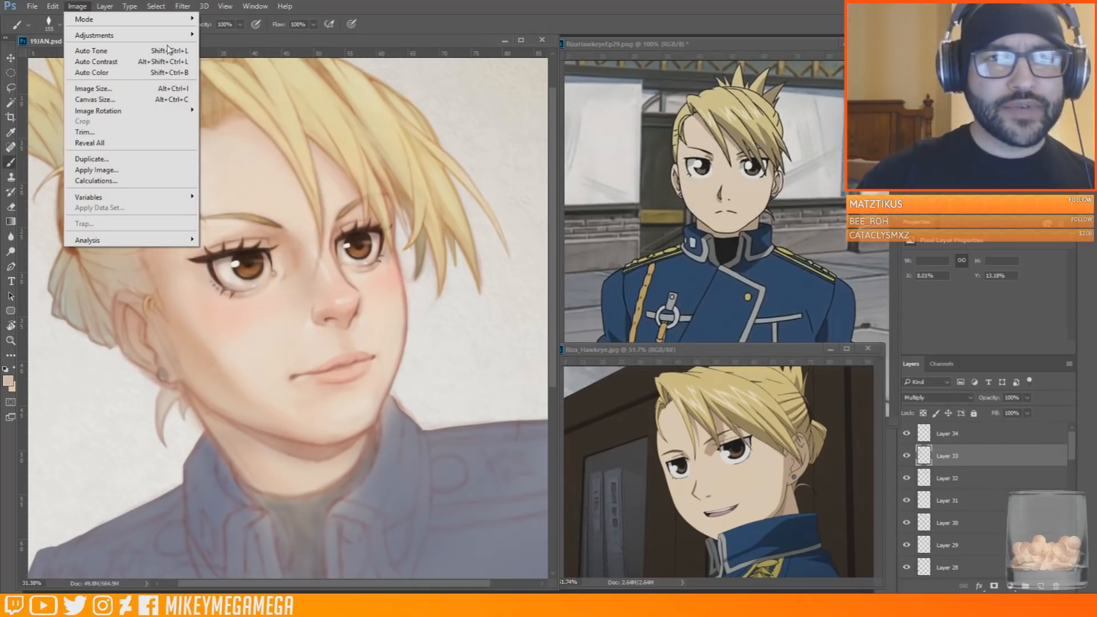
{"action": "mouse_move", "coordinate": [114, 35]}
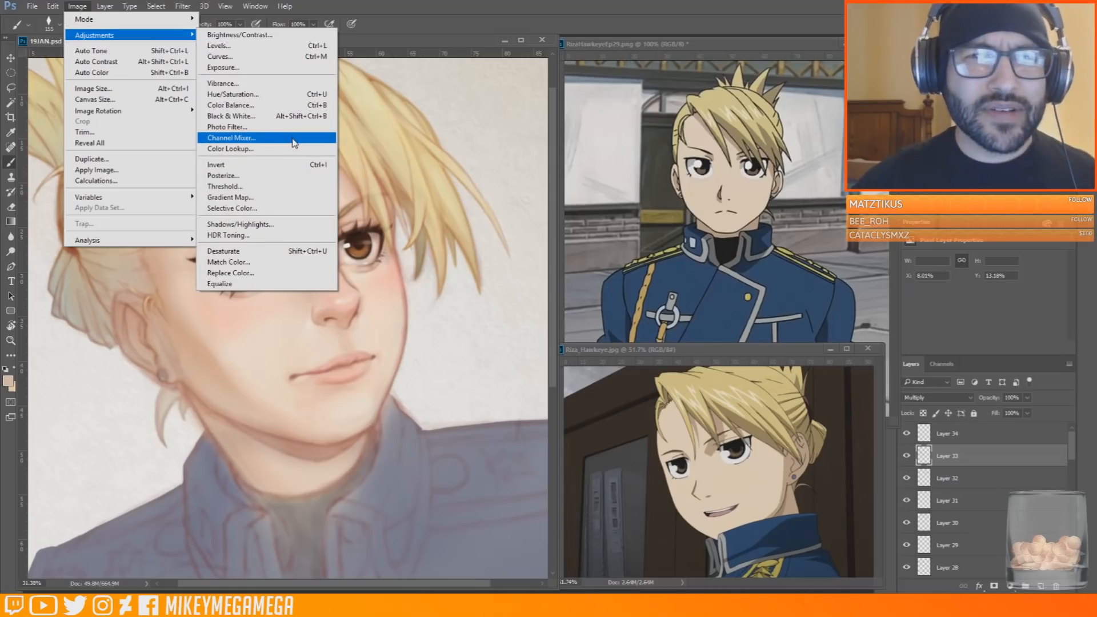
{"action": "left_click", "coordinate": [230, 105]}
{"action": "left_click_drag", "start_coordinate": [804, 209], "coordinate": [859, 236]}
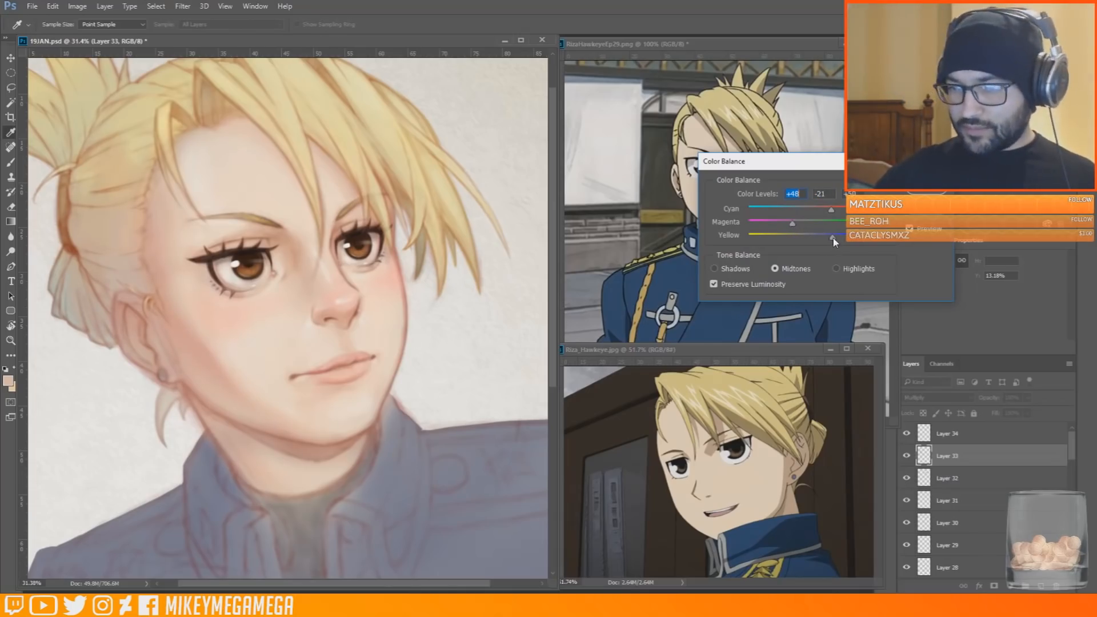
{"action": "left_click", "coordinate": [927, 185]}
Select Layer 34 and blend light and pink skin tones across the cheek and jaw
{"action": "scroll", "coordinate": [236, 372], "scroll_direction": "down", "scroll_amount": 5}
{"action": "scroll", "coordinate": [236, 373], "scroll_direction": "up", "scroll_amount": 5}
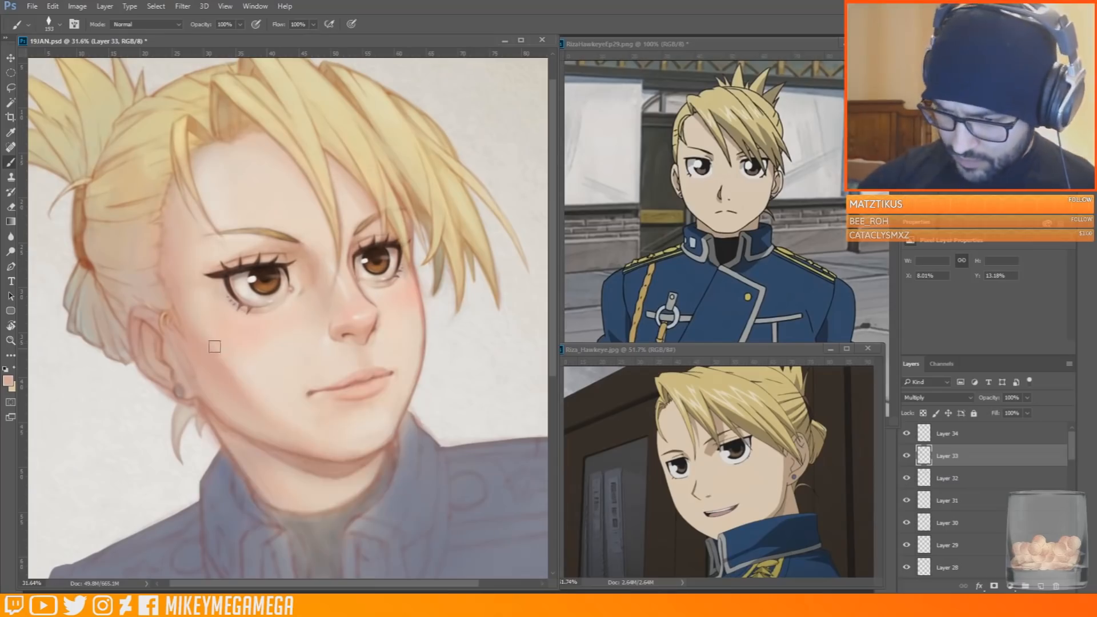
{"action": "key", "text": "alt+bracketright"}
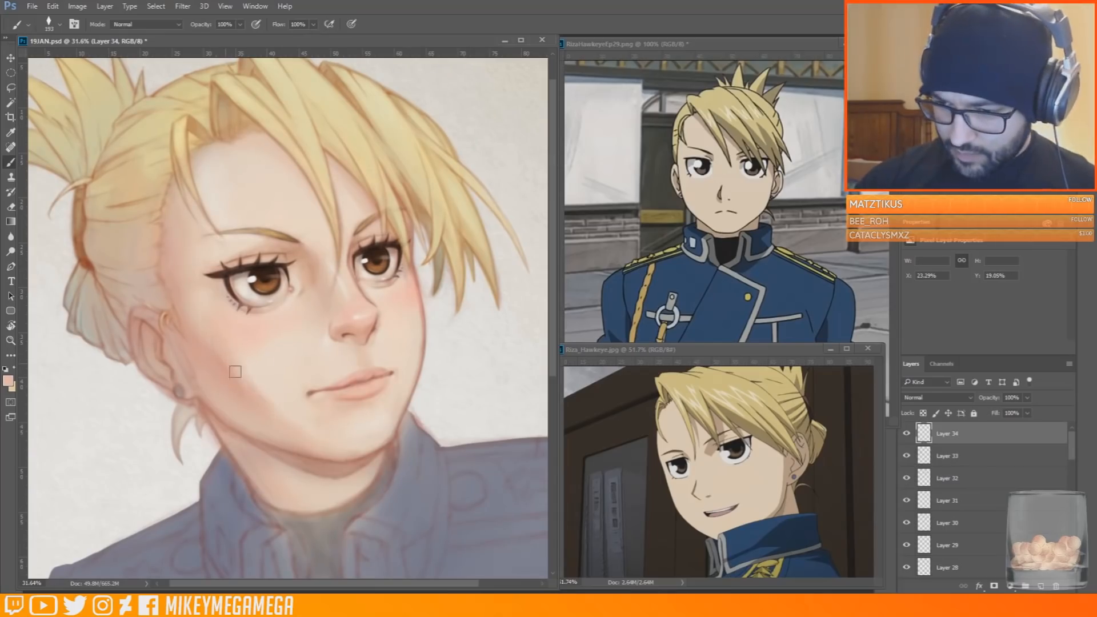
{"action": "mouse_move", "coordinate": [218, 370]}
{"action": "left_mouse_down"}
{"action": "mouse_move", "coordinate": [269, 381]}
{"action": "mouse_move", "coordinate": [262, 392]}
{"action": "left_mouse_up"}
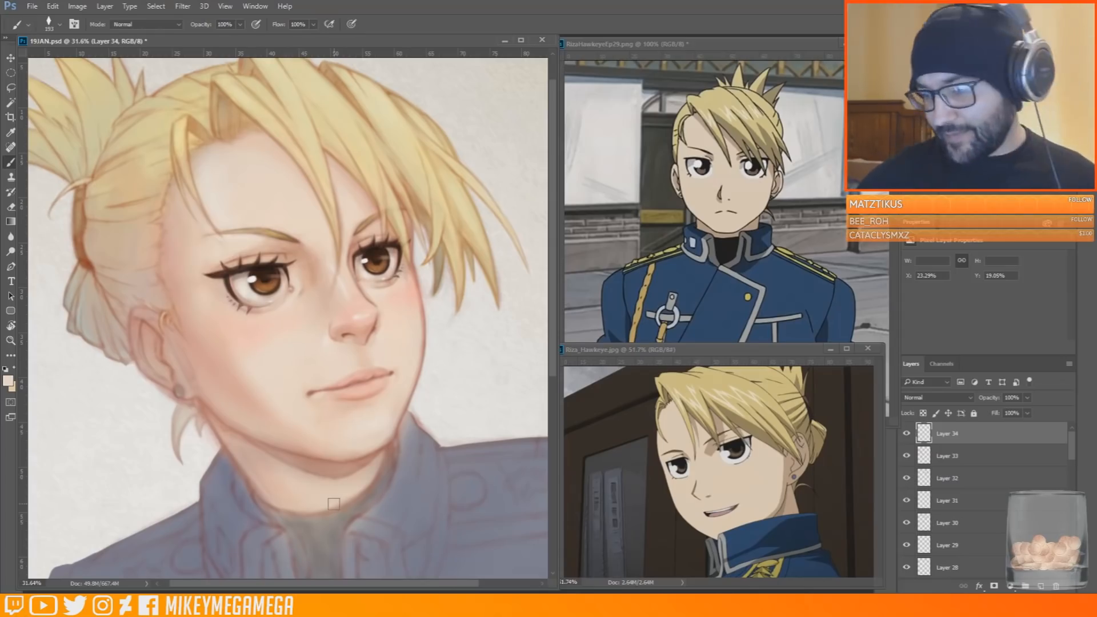
{"action": "left_click", "coordinate": [338, 409], "text": "alt"}
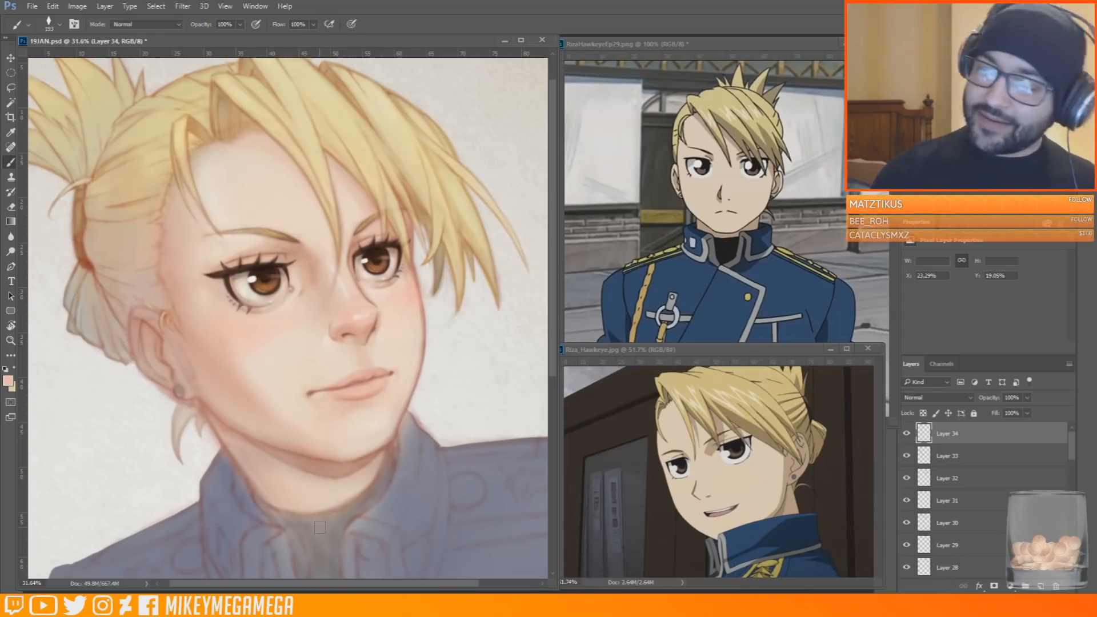
{"action": "left_click", "coordinate": [253, 372], "text": "alt"}
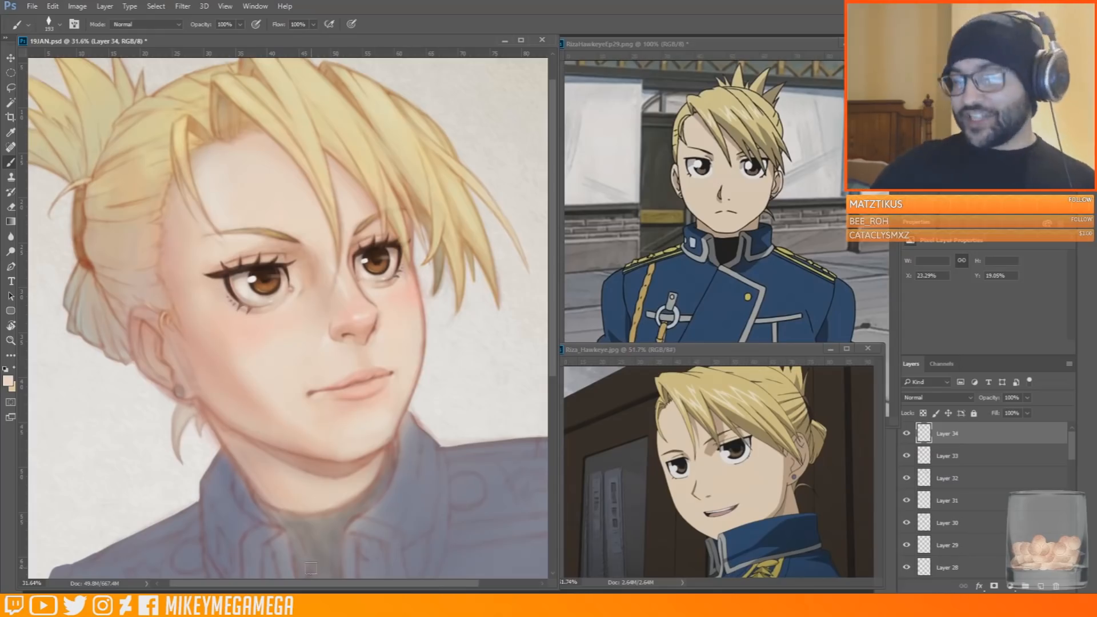
Toggle the visibility of Layers 33 and 34 to compare the face with and without the new shading
{"action": "scroll", "coordinate": [311, 569], "scroll_direction": "down", "scroll_amount": 2}
{"action": "left_click", "coordinate": [907, 457]}
{"action": "left_click", "coordinate": [906, 436]}
{"action": "left_click", "coordinate": [906, 437]}
{"action": "left_click", "coordinate": [906, 437]}
{"action": "left_click", "coordinate": [906, 434]}
{"action": "left_click", "coordinate": [907, 455]}
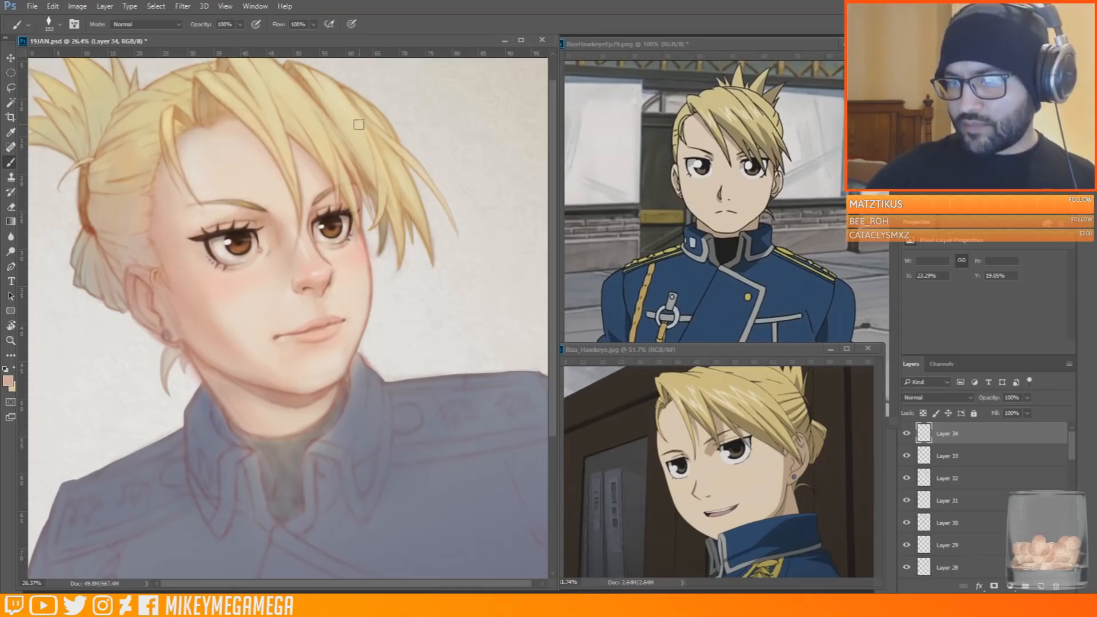
Touch up the jaw, cheek and temple with sampled skin tones
{"action": "left_click", "coordinate": [248, 359], "text": "alt"}
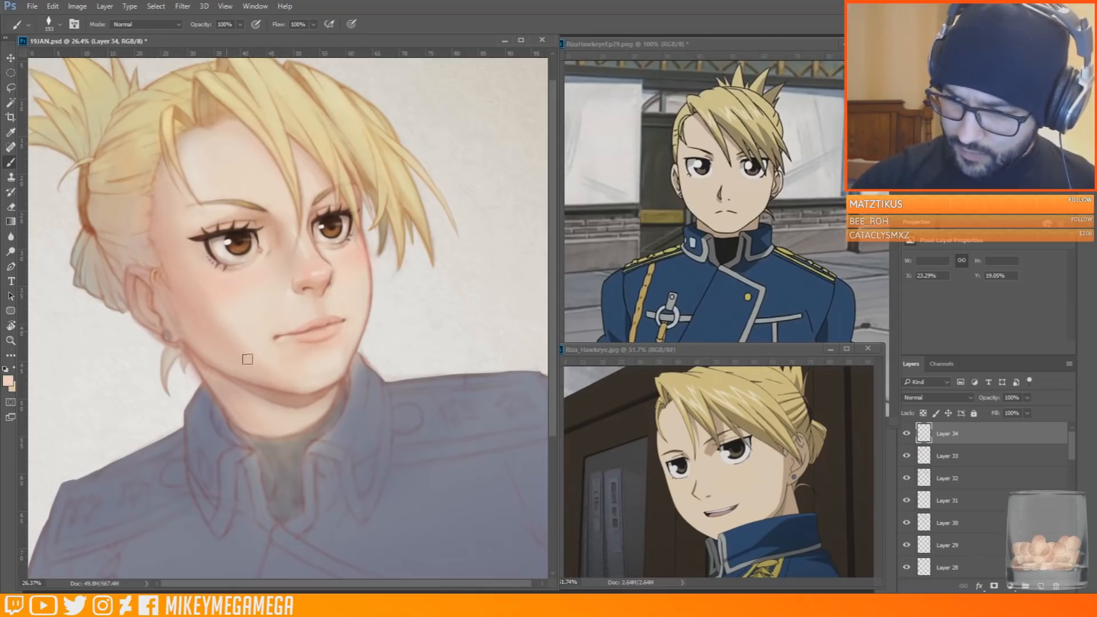
{"action": "left_click", "coordinate": [217, 315], "text": "alt"}
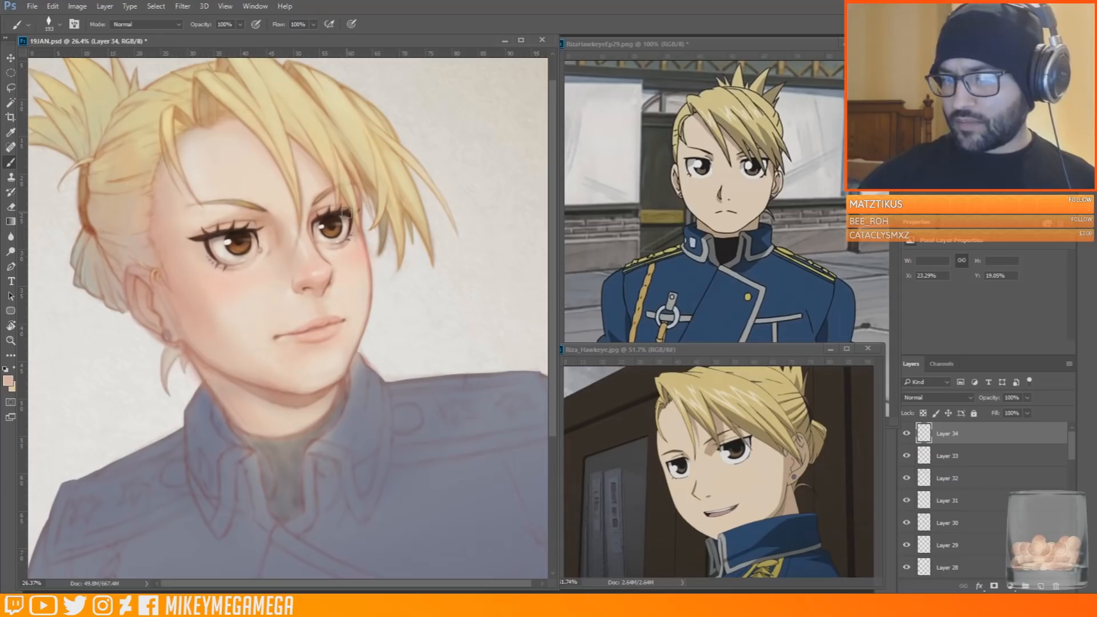
{"action": "left_click", "coordinate": [190, 261], "text": "alt"}
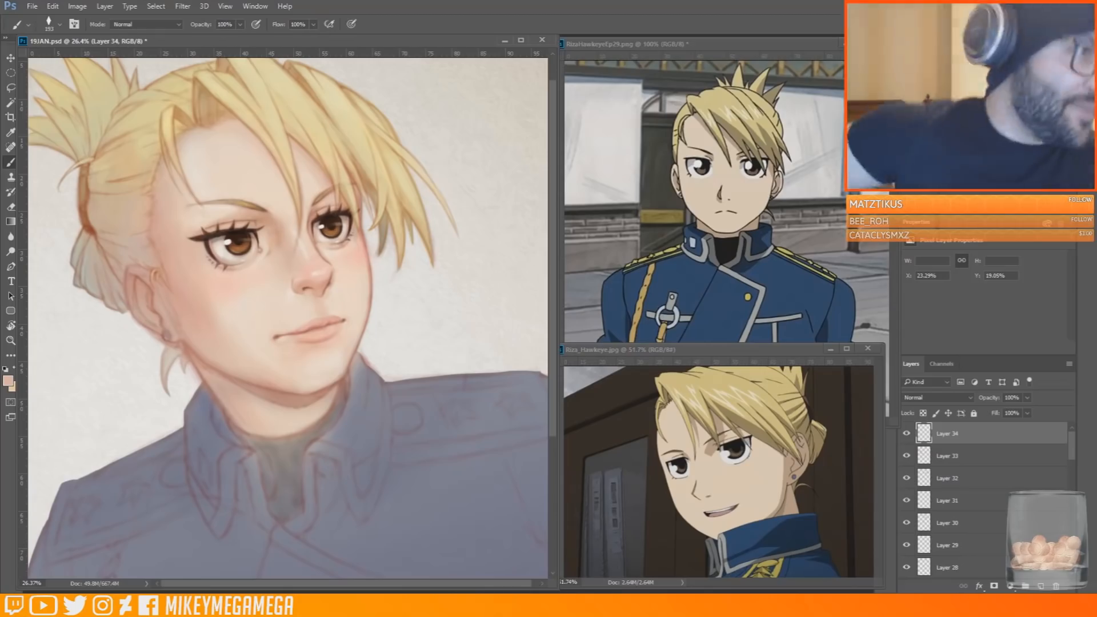
Add a new layer and start highlighting the hair in near-white with a smaller brush
{"action": "scroll", "coordinate": [393, 195], "scroll_direction": "up", "scroll_amount": 2}
{"action": "left_click_drag", "start_coordinate": [393, 194], "coordinate": [436, 267]}
{"action": "left_click", "coordinate": [8, 381]}
{"action": "left_click", "coordinate": [676, 346]}
{"action": "left_click", "coordinate": [931, 334]}
{"action": "left_click", "coordinate": [1042, 587]}
{"action": "right_click", "coordinate": [230, 137]}
{"action": "left_click_drag", "start_coordinate": [348, 179], "coordinate": [338, 178]}
{"action": "right_click", "coordinate": [296, 146]}
{"action": "key", "text": "Return"}
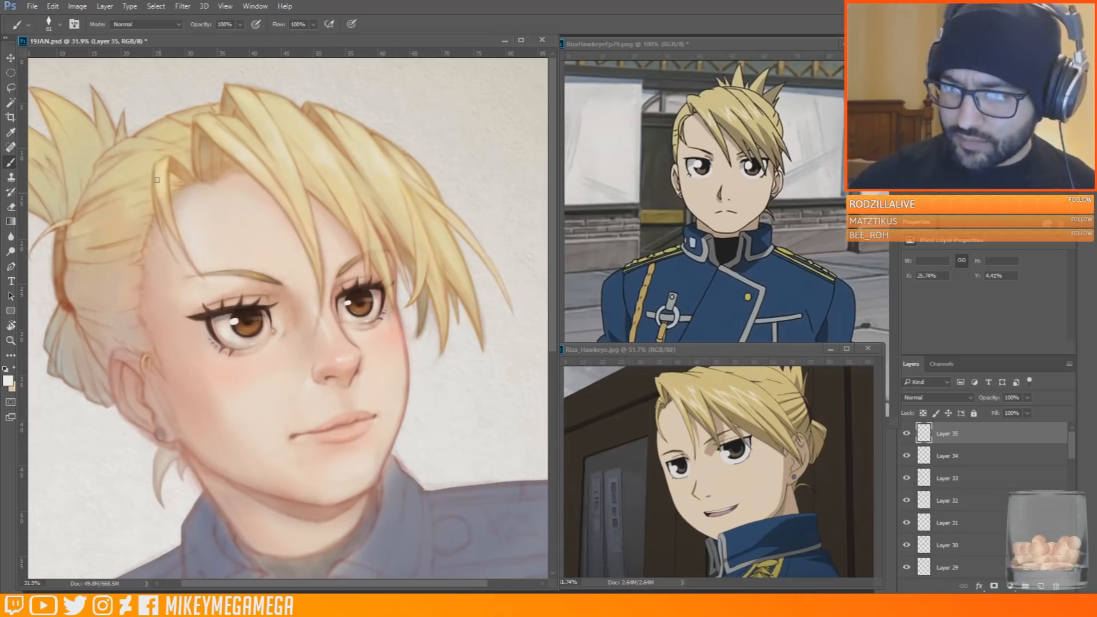
Sample pale yellow from the bangs and paint light strokes on the ponytail's upper tip
{"action": "scroll", "coordinate": [177, 343], "scroll_direction": "down", "scroll_amount": 4}
{"action": "scroll", "coordinate": [229, 297], "scroll_direction": "up", "scroll_amount": 4}
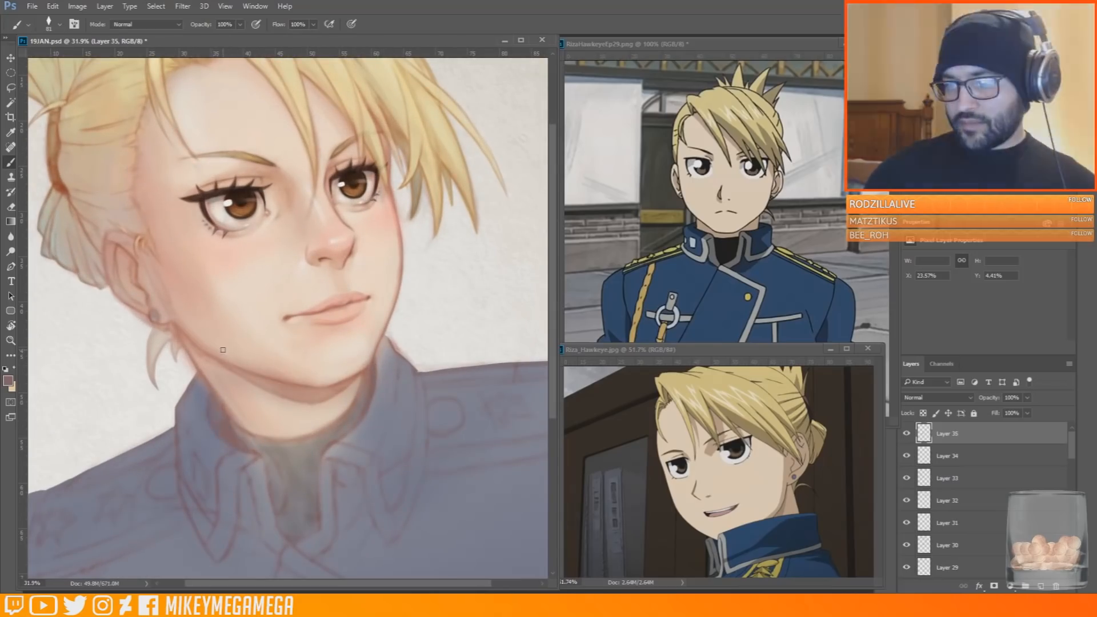
{"action": "scroll", "coordinate": [223, 350], "scroll_direction": "up", "scroll_amount": 3}
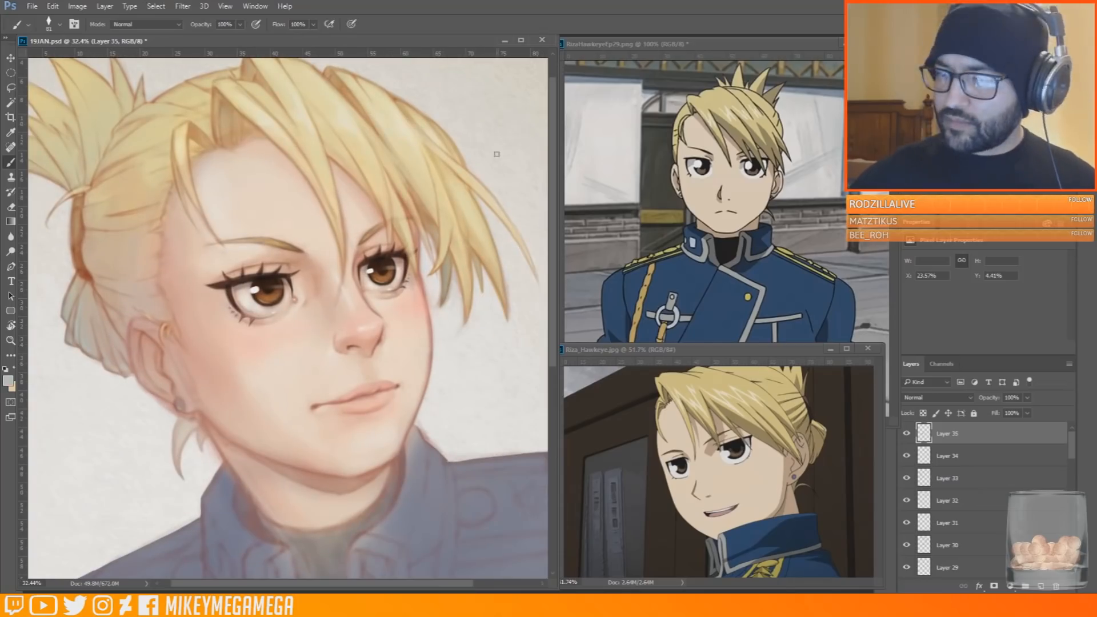
{"action": "left_click", "coordinate": [333, 294], "text": "alt"}
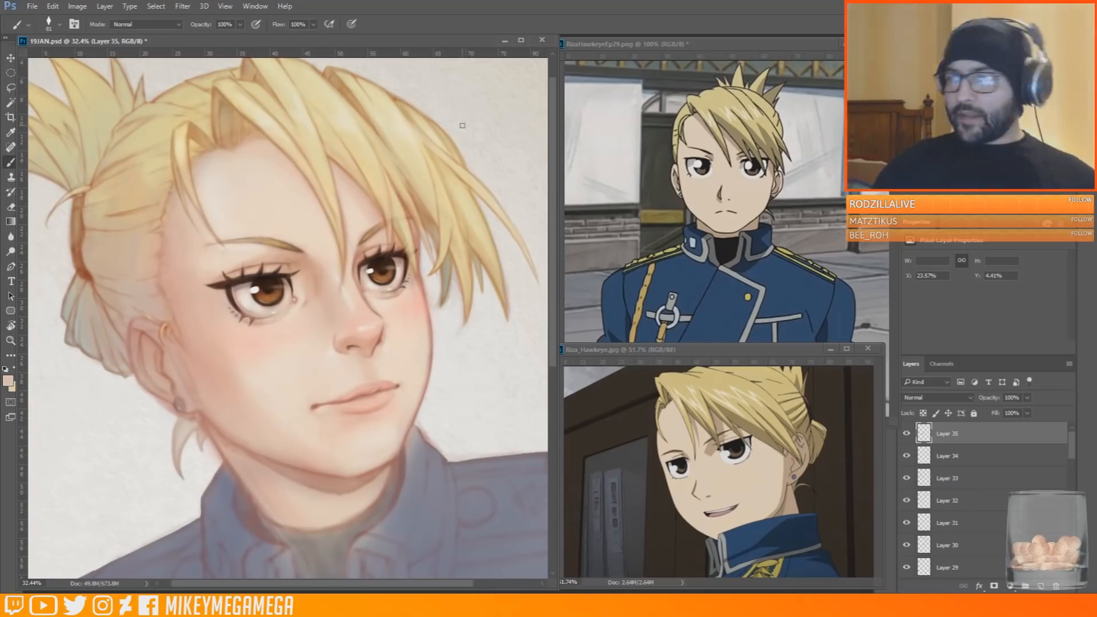
{"action": "left_click_drag", "start_coordinate": [463, 125], "coordinate": [481, 161]}
{"action": "left_click", "coordinate": [326, 145], "text": "alt"}
{"action": "left_click_drag", "start_coordinate": [86, 94], "coordinate": [68, 89]}
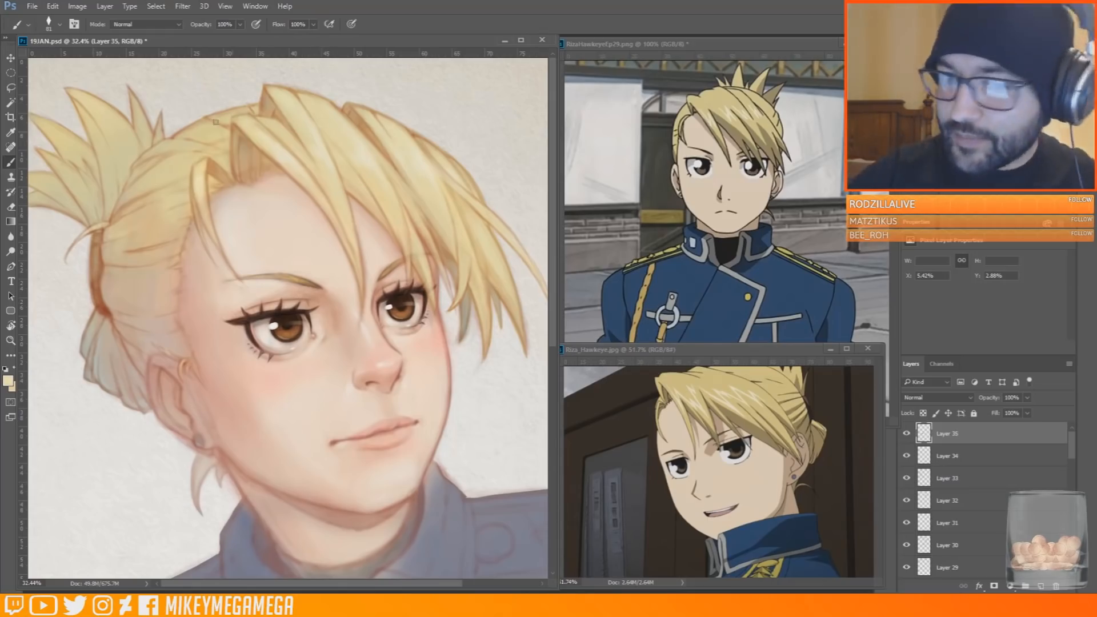
{"action": "left_click_drag", "start_coordinate": [25, 117], "coordinate": [70, 132]}
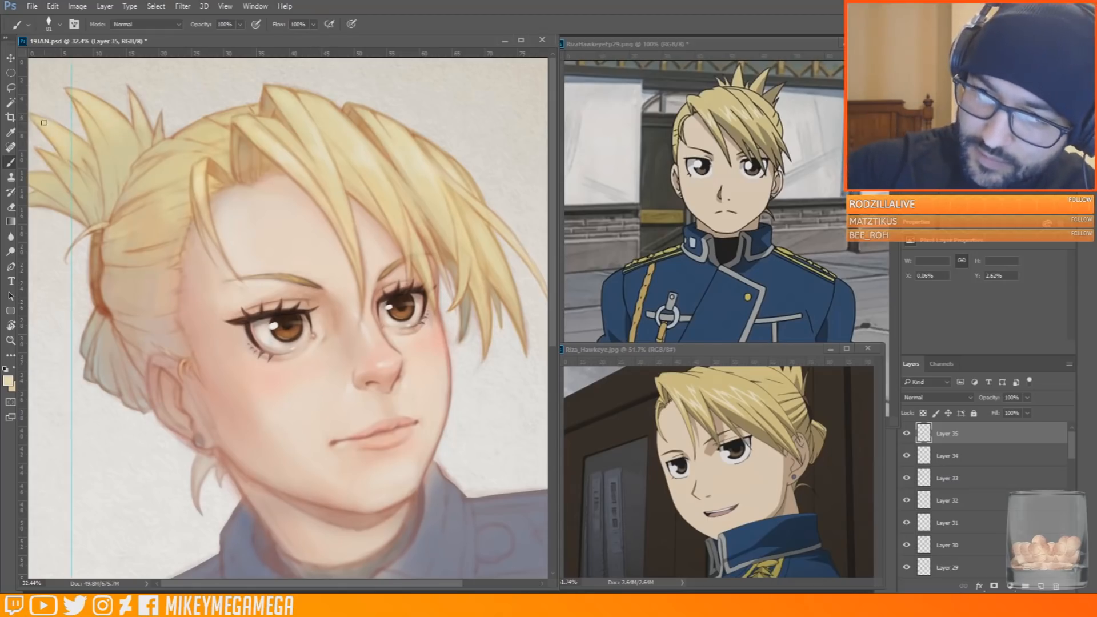
{"action": "left_click", "coordinate": [225, 6]}
{"action": "left_click", "coordinate": [243, 186]}
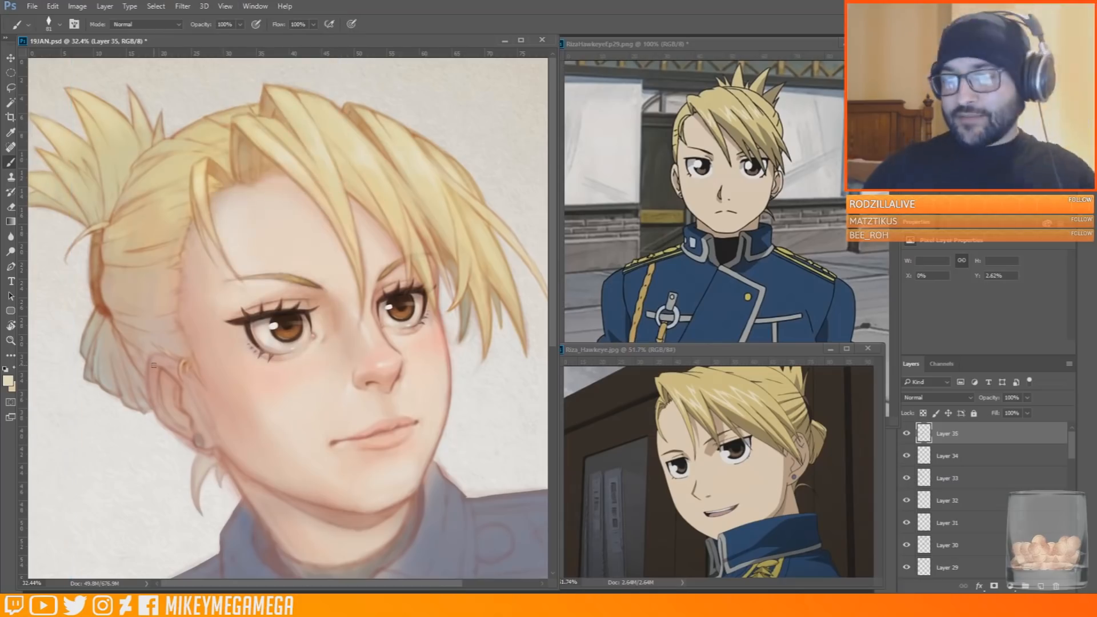
Add a new layer above the hair highlights and set its blend mode to Overlay
{"action": "key", "text": "ctrl+shift+alt+n"}
{"action": "left_click", "coordinate": [937, 397]}
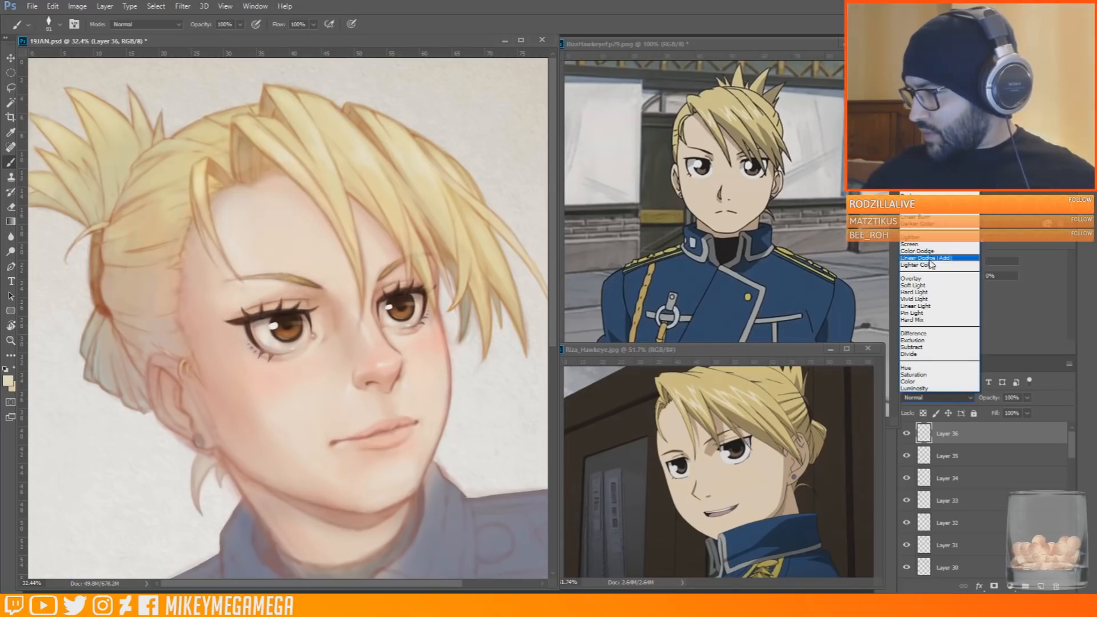
{"action": "left_click", "coordinate": [919, 279]}
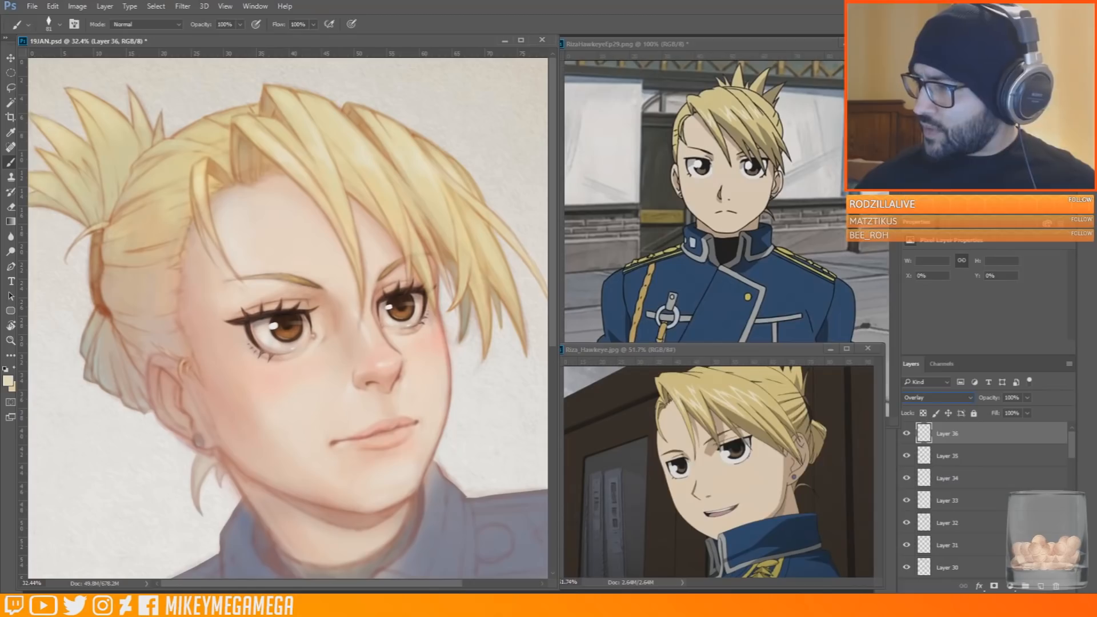
Brush a near-white glow over the bangs and crown with a soft 259 px brush
{"action": "left_click", "coordinate": [8, 380]}
{"action": "left_click", "coordinate": [695, 345]}
{"action": "left_click", "coordinate": [931, 334]}
{"action": "left_click", "coordinate": [48, 24]}
{"action": "right_click", "coordinate": [295, 130]}
{"action": "left_click", "coordinate": [313, 192]}
{"action": "left_click", "coordinate": [434, 59]}
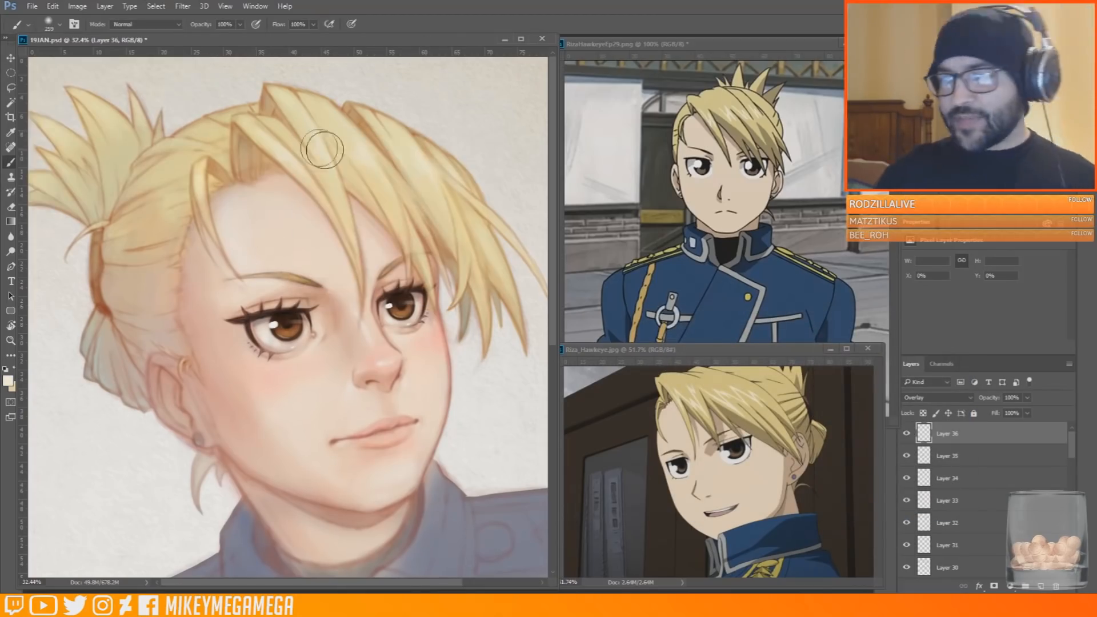
{"action": "left_click_drag", "start_coordinate": [301, 117], "coordinate": [140, 198]}
{"action": "left_click_drag", "start_coordinate": [250, 79], "coordinate": [292, 67]}
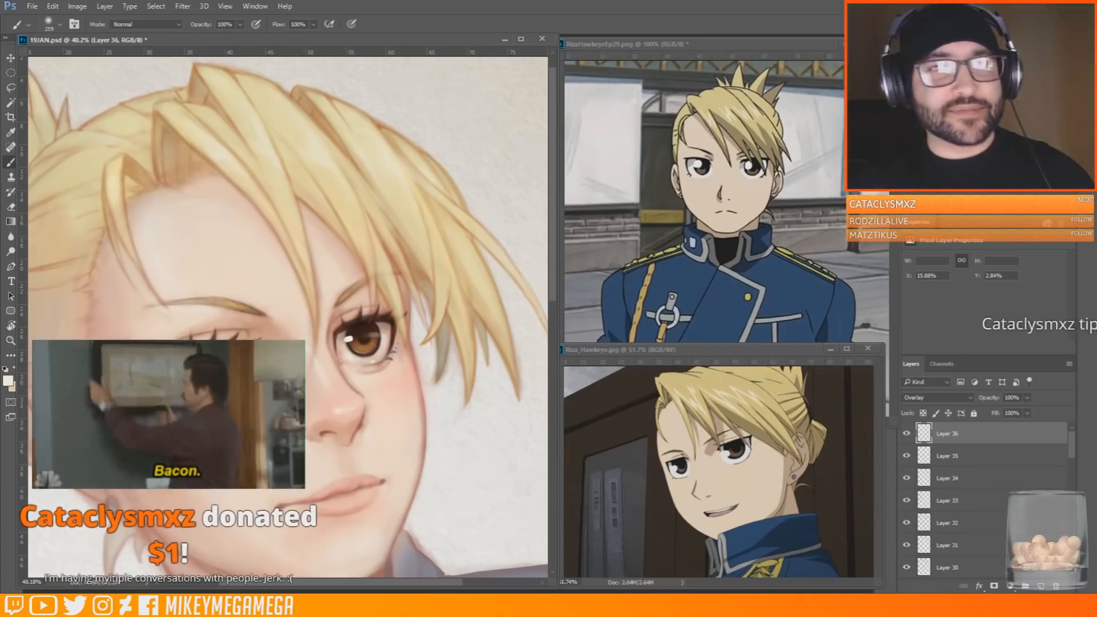
Add a new normal layer and touch up the bangs with fine pale-yellow strokes using a smaller tapered brush
{"action": "left_click", "coordinate": [49, 24]}
{"action": "left_click", "coordinate": [97, 132]}
{"action": "right_click", "coordinate": [296, 109]}
{"action": "left_click", "coordinate": [293, 100]}
{"action": "left_click", "coordinate": [292, 100], "text": "alt"}
{"action": "key", "text": "ctrl+shift+alt+n"}
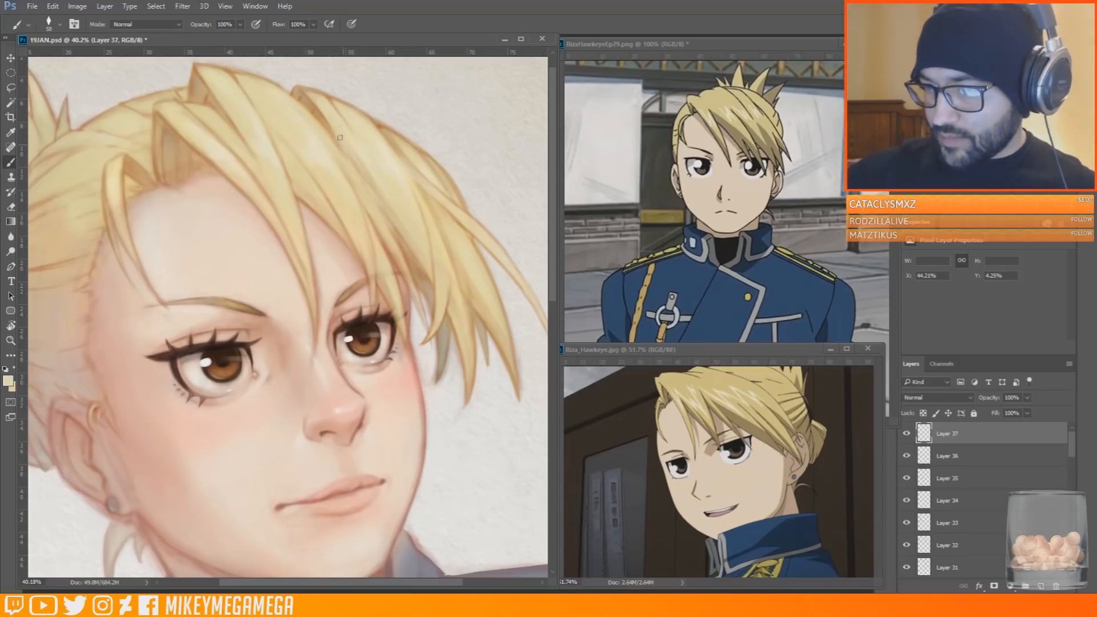
{"action": "scroll", "coordinate": [323, 112], "scroll_direction": "down", "scroll_amount": 3}
{"action": "scroll", "coordinate": [94, 124], "scroll_direction": "up", "scroll_amount": 2}
{"action": "scroll", "coordinate": [229, 172], "scroll_direction": "down", "scroll_amount": 6}
{"action": "scroll", "coordinate": [281, 97], "scroll_direction": "up", "scroll_amount": 4}
{"action": "scroll", "coordinate": [216, 349], "scroll_direction": "up", "scroll_amount": 2}
Paint pale pink light on the near cheek and a warm blush on the far cheek with a 243 px brush
{"action": "left_click", "coordinate": [171, 325], "text": "alt"}
{"action": "left_click", "coordinate": [8, 381]}
{"action": "left_click", "coordinate": [684, 344]}
{"action": "left_click", "coordinate": [930, 335]}
{"action": "right_click", "coordinate": [247, 324]}
{"action": "left_click", "coordinate": [278, 342]}
{"action": "key", "text": "Return"}
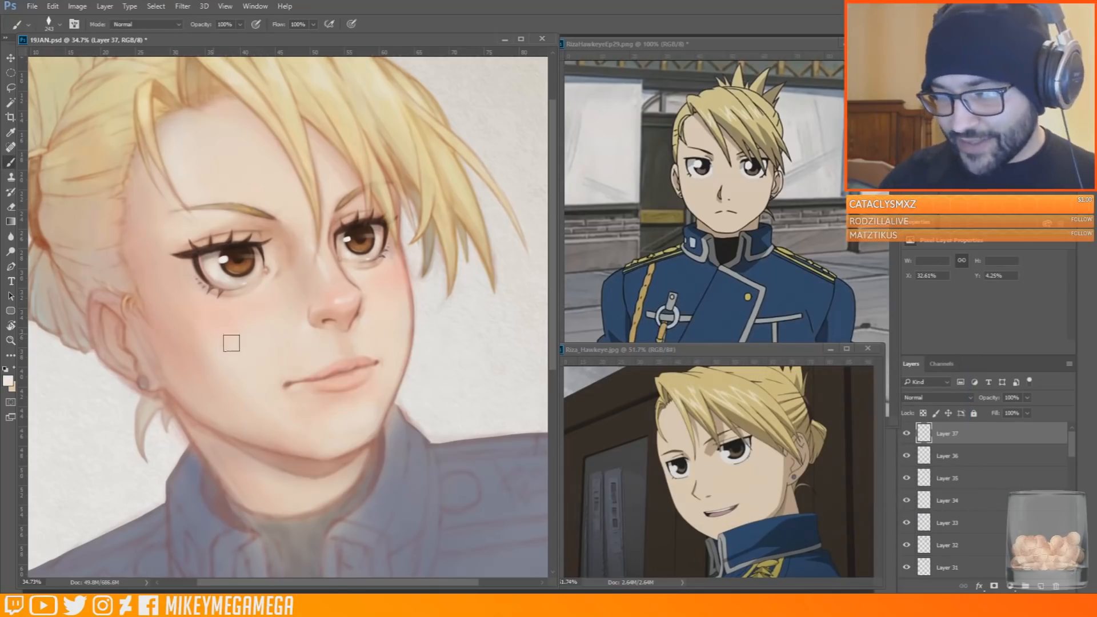
{"action": "left_click", "coordinate": [228, 331], "text": "alt"}
{"action": "mouse_move", "coordinate": [261, 324]}
{"action": "left_mouse_down"}
{"action": "mouse_move", "coordinate": [214, 325]}
{"action": "mouse_move", "coordinate": [266, 309]}
{"action": "mouse_move", "coordinate": [218, 352]}
{"action": "left_mouse_up"}
{"action": "left_click", "coordinate": [402, 276], "text": "alt"}
{"action": "left_click_drag", "start_coordinate": [412, 277], "coordinate": [385, 244]}
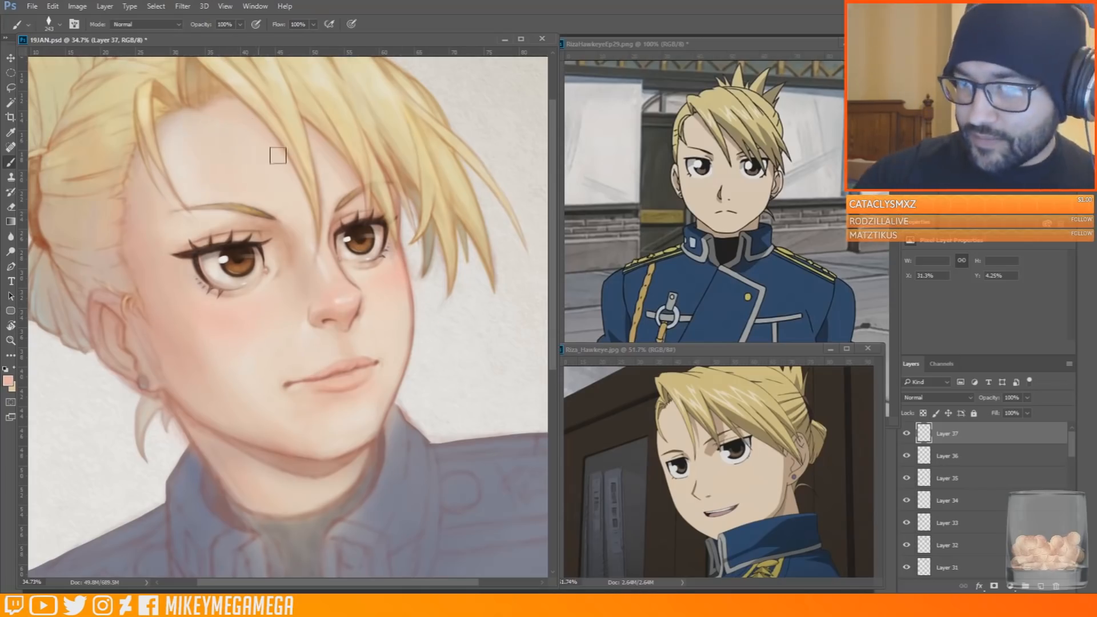
Dab three pale studs onto each shoulder strap of the uniform
{"action": "scroll", "coordinate": [276, 153], "scroll_direction": "down", "scroll_amount": 3}
{"action": "scroll", "coordinate": [100, 441], "scroll_direction": "up", "scroll_amount": 3}
{"action": "scroll", "coordinate": [170, 416], "scroll_direction": "down", "scroll_amount": 3}
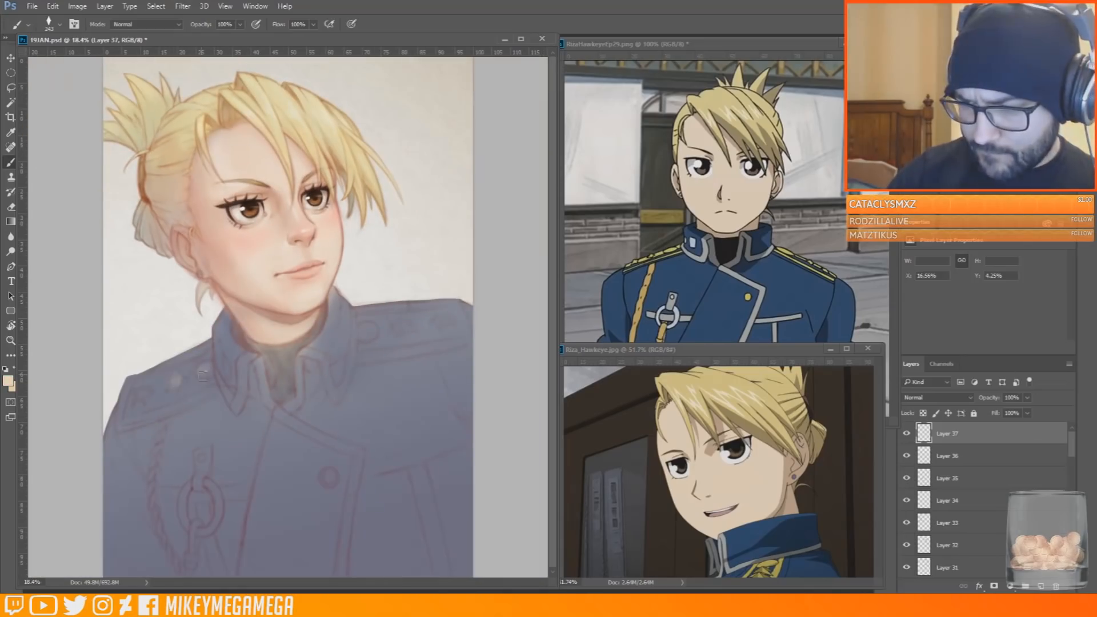
{"action": "left_click", "coordinate": [143, 397]}
{"action": "left_click", "coordinate": [175, 381]}
{"action": "left_click", "coordinate": [208, 370]}
{"action": "left_click", "coordinate": [367, 331]}
{"action": "left_click", "coordinate": [401, 329]}
{"action": "left_click", "coordinate": [440, 324]}
Paint grey trim along the shoulder straps, the collar edges and the jacket's front opening
{"action": "left_click_drag", "start_coordinate": [122, 424], "coordinate": [178, 405]}
{"action": "left_click_drag", "start_coordinate": [129, 385], "coordinate": [119, 421]}
{"action": "left_click_drag", "start_coordinate": [367, 355], "coordinate": [461, 312]}
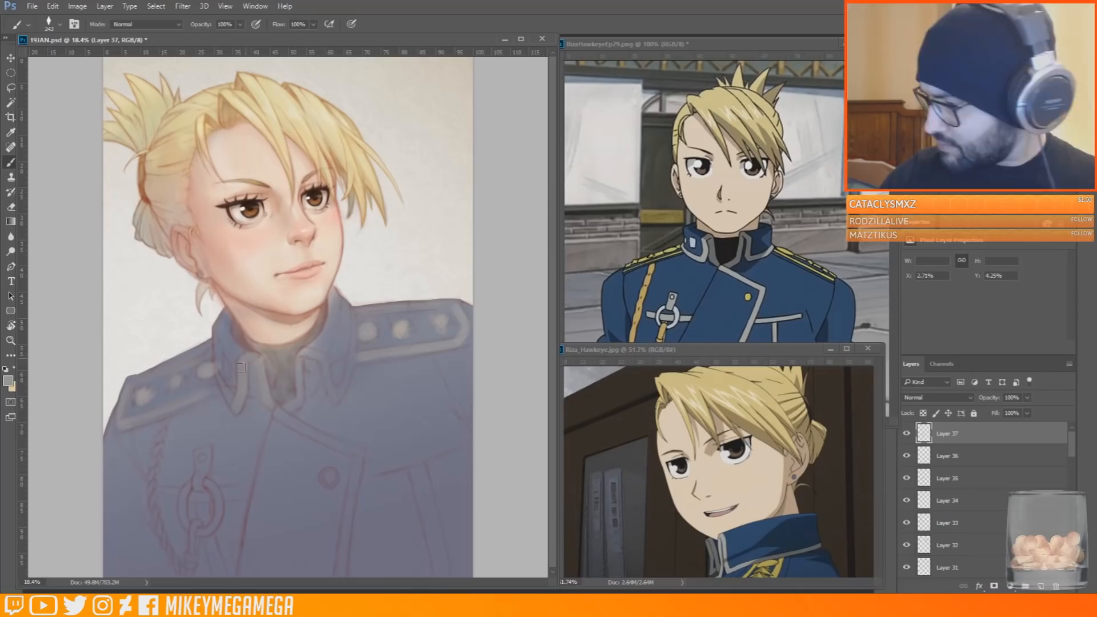
{"action": "mouse_move", "coordinate": [308, 353]}
{"action": "left_mouse_down"}
{"action": "mouse_move", "coordinate": [296, 374]}
{"action": "mouse_move", "coordinate": [333, 400]}
{"action": "left_mouse_up"}
{"action": "mouse_move", "coordinate": [299, 368]}
{"action": "left_mouse_down"}
{"action": "mouse_move", "coordinate": [293, 406]}
{"action": "mouse_move", "coordinate": [350, 355]}
{"action": "left_mouse_up"}
{"action": "mouse_move", "coordinate": [215, 343]}
{"action": "left_mouse_down"}
{"action": "mouse_move", "coordinate": [230, 389]}
{"action": "mouse_move", "coordinate": [360, 452]}
{"action": "left_mouse_up"}
{"action": "left_click_drag", "start_coordinate": [360, 452], "coordinate": [342, 576]}
Paint the grey chest straps and pocket trim, and colour the hanging ring in a pale tone
{"action": "mouse_move", "coordinate": [164, 492]}
{"action": "left_mouse_down"}
{"action": "mouse_move", "coordinate": [249, 490]}
{"action": "mouse_move", "coordinate": [207, 524]}
{"action": "left_mouse_up"}
{"action": "left_click_drag", "start_coordinate": [209, 539], "coordinate": [225, 575]}
{"action": "left_click_drag", "start_coordinate": [419, 467], "coordinate": [443, 576]}
{"action": "mouse_move", "coordinate": [394, 465]}
{"action": "left_mouse_down"}
{"action": "mouse_move", "coordinate": [370, 469]}
{"action": "mouse_move", "coordinate": [466, 436]}
{"action": "left_mouse_up"}
{"action": "mouse_move", "coordinate": [203, 451]}
{"action": "left_mouse_down"}
{"action": "mouse_move", "coordinate": [207, 466]}
{"action": "mouse_move", "coordinate": [229, 441]}
{"action": "left_mouse_up"}
{"action": "right_click", "coordinate": [196, 481]}
{"action": "left_click_drag", "start_coordinate": [193, 483], "coordinate": [190, 530]}
{"action": "mouse_move", "coordinate": [208, 483]}
{"action": "left_mouse_down"}
{"action": "mouse_move", "coordinate": [216, 494]}
{"action": "mouse_move", "coordinate": [195, 534]}
{"action": "left_mouse_up"}
Sample the reference's button yellow, shift it to a golden tone, and colour the shoulder studs and front button
{"action": "left_click", "coordinate": [748, 297], "text": "alt"}
{"action": "left_click", "coordinate": [8, 381]}
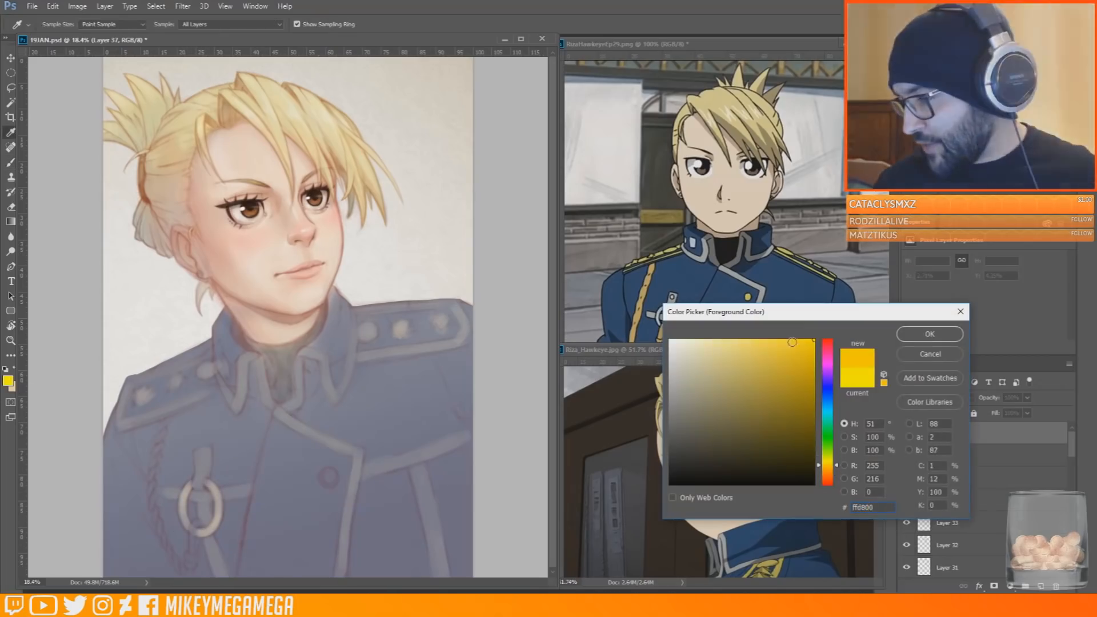
{"action": "left_click", "coordinate": [795, 341]}
{"action": "left_click", "coordinate": [928, 335]}
{"action": "left_click", "coordinate": [440, 323]}
{"action": "left_click", "coordinate": [401, 329]}
{"action": "left_click", "coordinate": [142, 396]}
{"action": "left_click", "coordinate": [176, 381]}
{"action": "left_click", "coordinate": [402, 328]}
{"action": "left_click", "coordinate": [441, 321]}
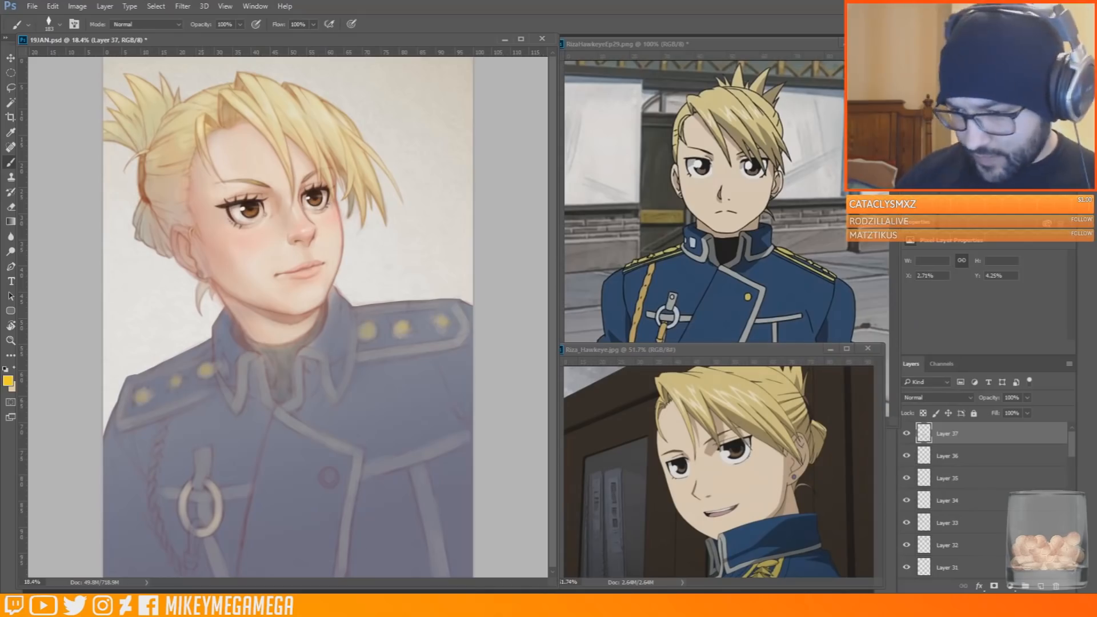
{"action": "right_click", "coordinate": [186, 569]}
{"action": "left_click_drag", "start_coordinate": [297, 448], "coordinate": [287, 449]}
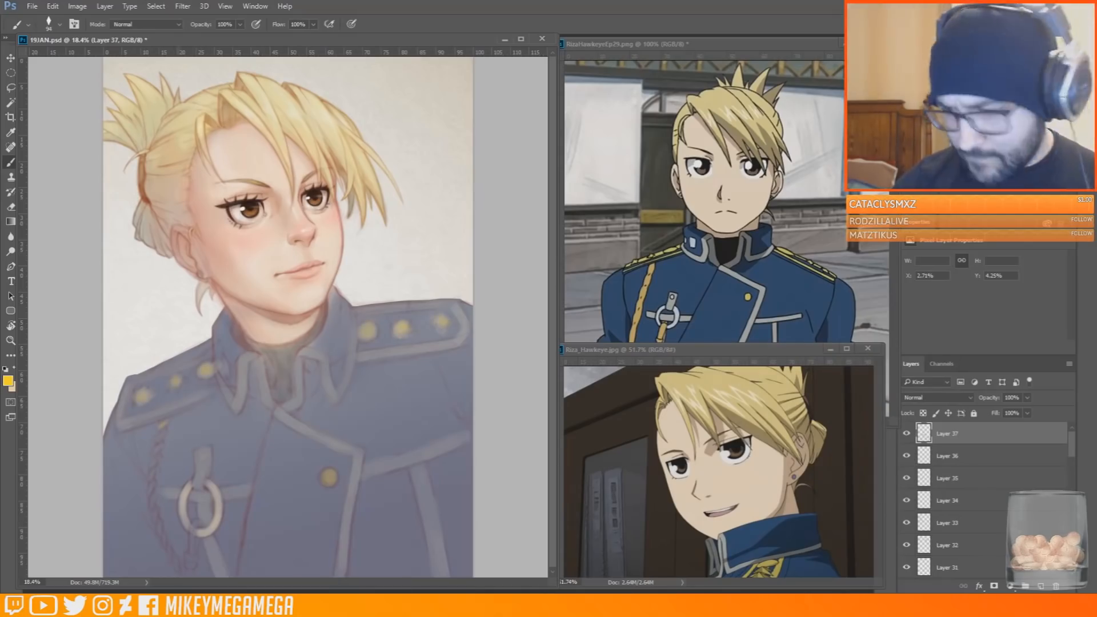
Choose a darker ochre and paint the braided cord hanging from the shoulder
{"action": "left_click", "coordinate": [8, 381]}
{"action": "left_click", "coordinate": [828, 468]}
{"action": "left_click", "coordinate": [774, 364]}
{"action": "left_click", "coordinate": [930, 334]}
{"action": "left_click_drag", "start_coordinate": [166, 423], "coordinate": [162, 426]}
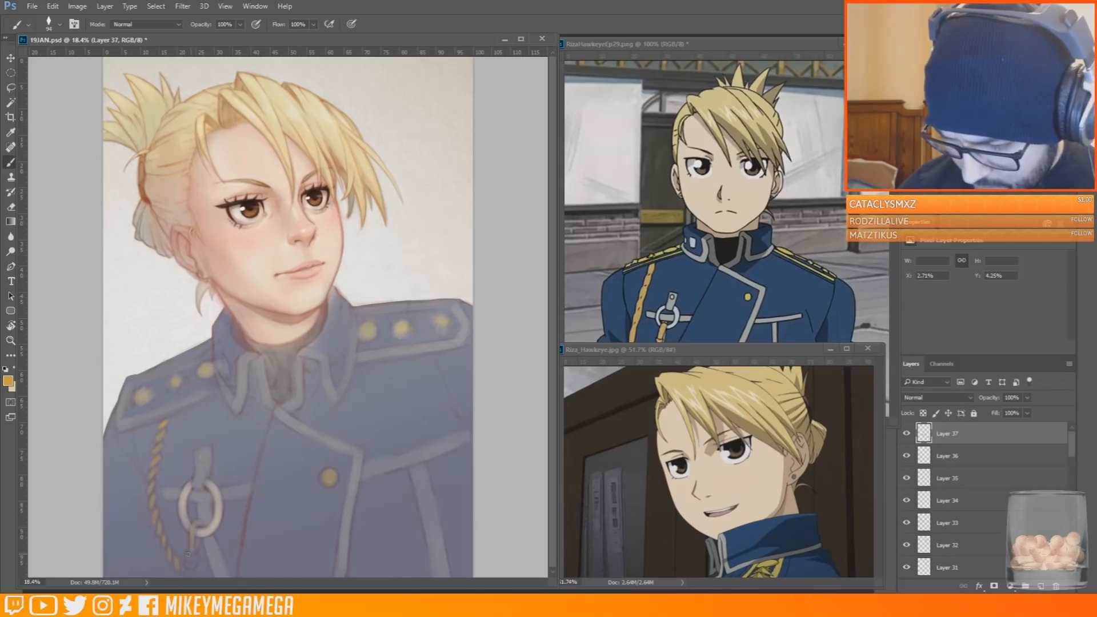
Stamp the visible artwork onto a new layer, then lasso the far eye and adjust its shape with a transform
{"action": "key", "text": "ctrl+alt+shift+e"}
{"action": "left_click", "coordinate": [11, 87]}
{"action": "mouse_move", "coordinate": [332, 193]}
{"action": "left_mouse_down"}
{"action": "mouse_move", "coordinate": [307, 194]}
{"action": "mouse_move", "coordinate": [330, 187]}
{"action": "left_mouse_up"}
{"action": "key", "text": "v"}
{"action": "left_click", "coordinate": [57, 7]}
{"action": "mouse_move", "coordinate": [97, 252]}
{"action": "left_click", "coordinate": [225, 302]}
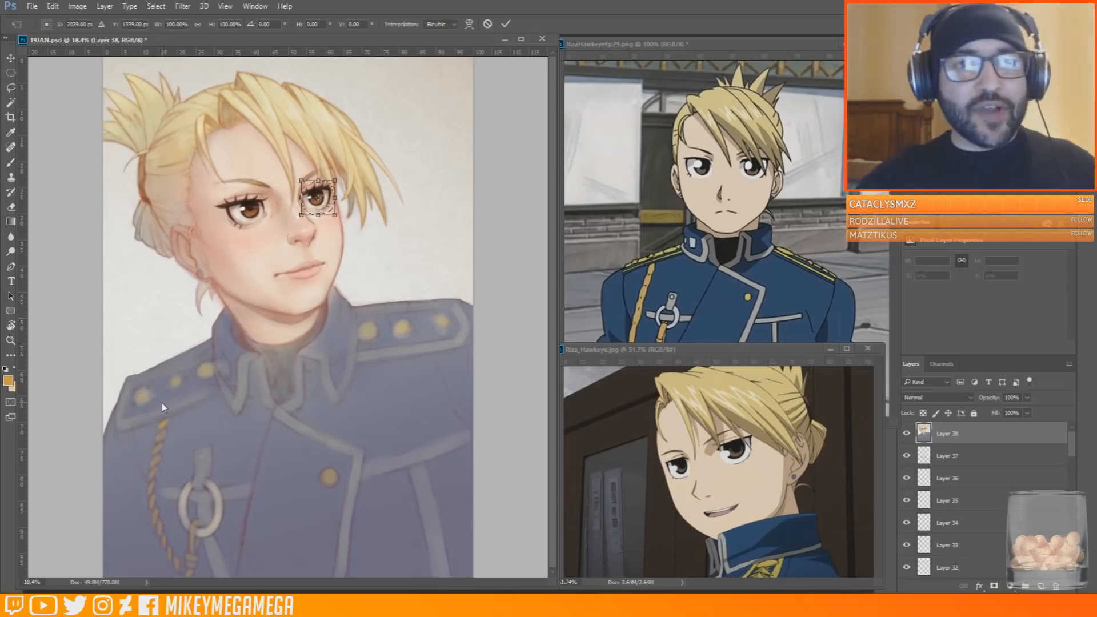
{"action": "left_click_drag", "start_coordinate": [336, 216], "coordinate": [370, 232]}
{"action": "scroll", "coordinate": [267, 114], "scroll_direction": "up", "scroll_amount": 5}
{"action": "left_click_drag", "start_coordinate": [370, 228], "coordinate": [368, 228]}
{"action": "left_click_drag", "start_coordinate": [366, 261], "coordinate": [368, 264]}
{"action": "key", "text": "Return"}
{"action": "key", "text": "ctrl+d"}
Flip the canvas horizontally and back to check the face's proportions
{"action": "key", "text": "F2"}
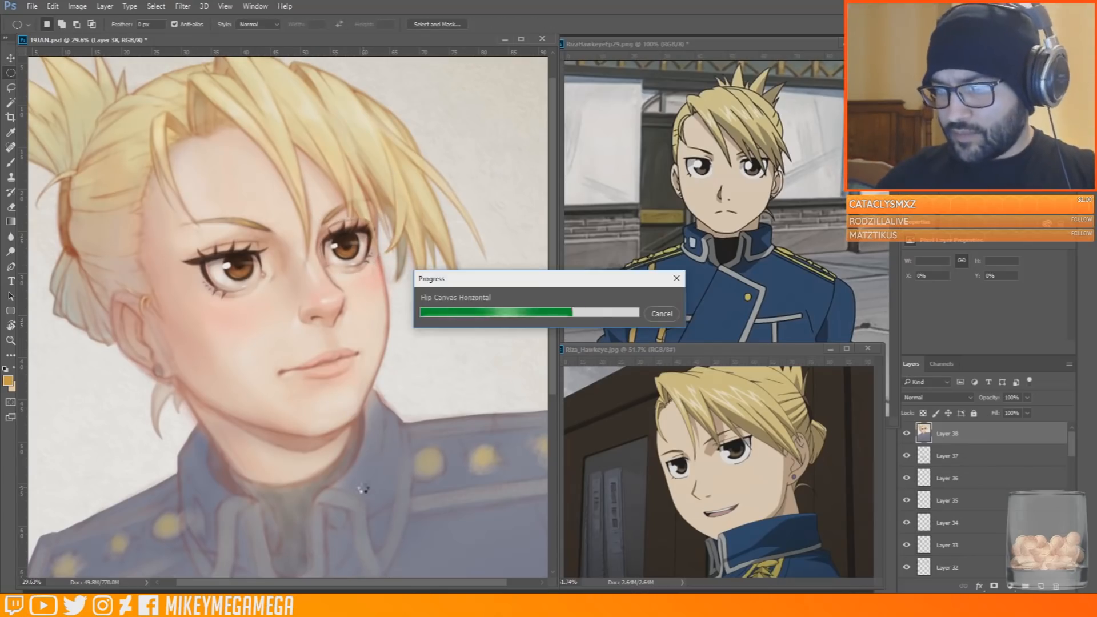
{"action": "key", "text": "F2"}
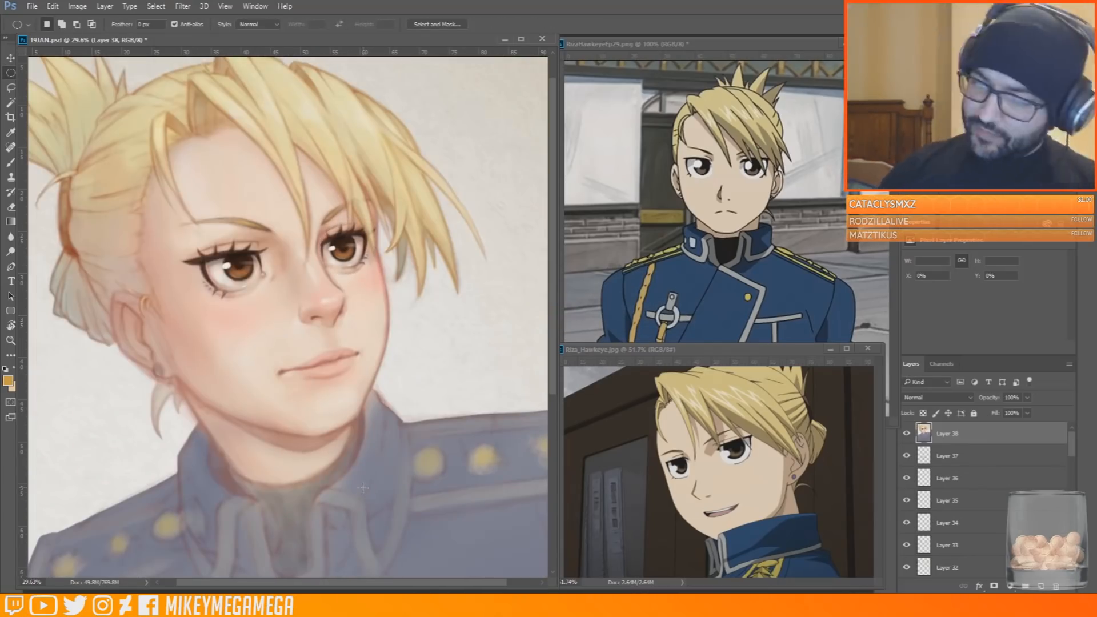
{"action": "scroll", "coordinate": [165, 162], "scroll_direction": "down", "scroll_amount": 2}
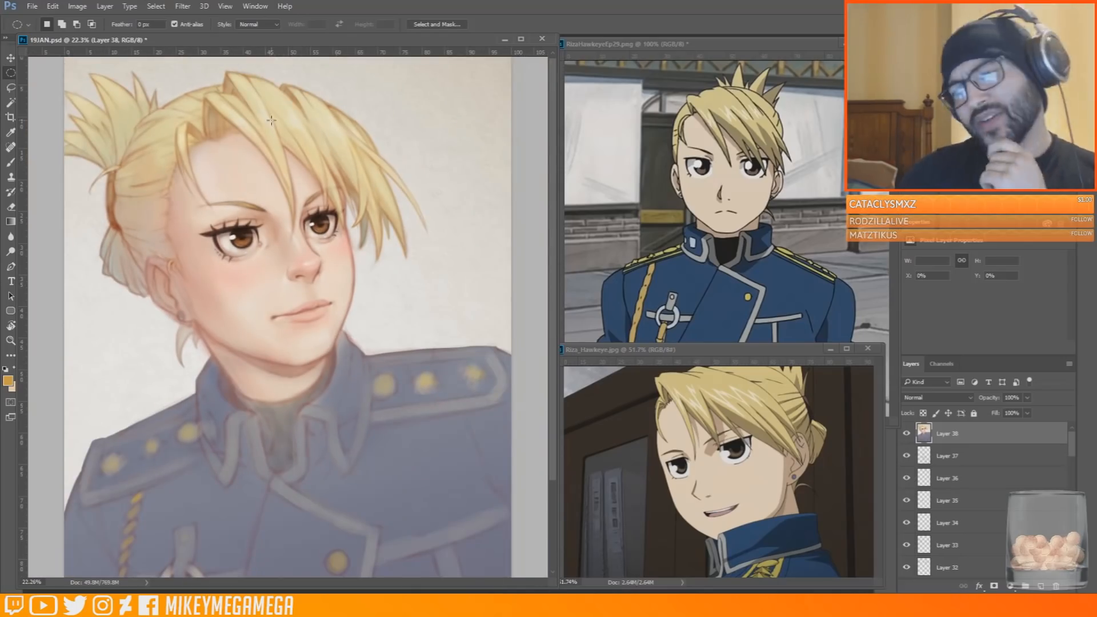
Add a new layer and refine the lip area with near-white strokes from a small brush
{"action": "scroll", "coordinate": [252, 252], "scroll_direction": "up", "scroll_amount": 3}
{"action": "key", "text": "b"}
{"action": "right_click", "coordinate": [349, 225]}
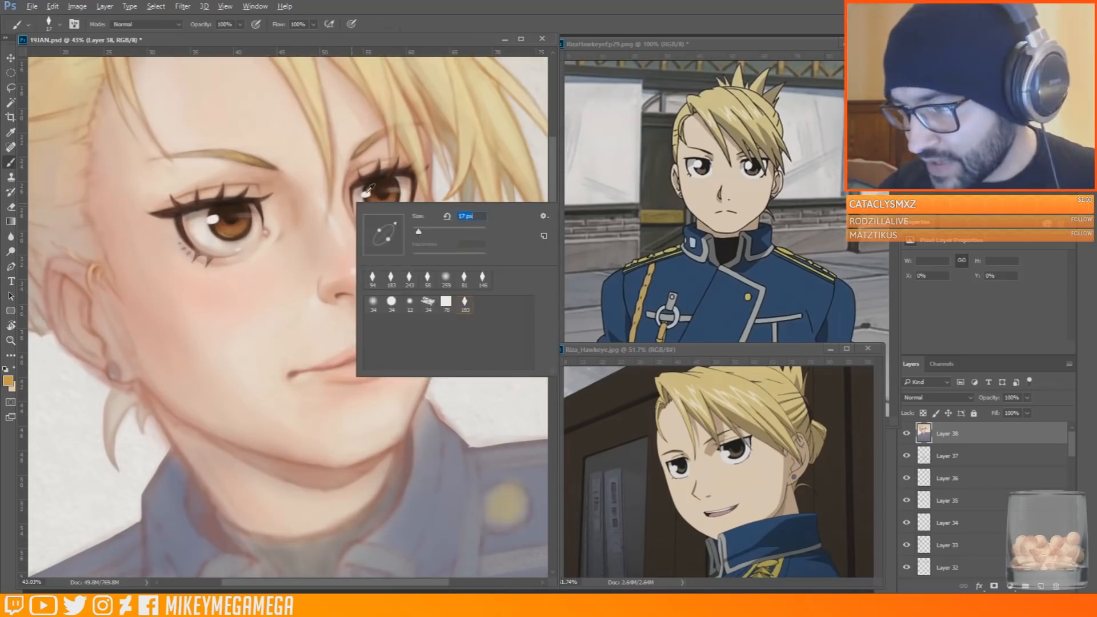
{"action": "right_click", "coordinate": [318, 381]}
{"action": "left_click", "coordinate": [318, 382]}
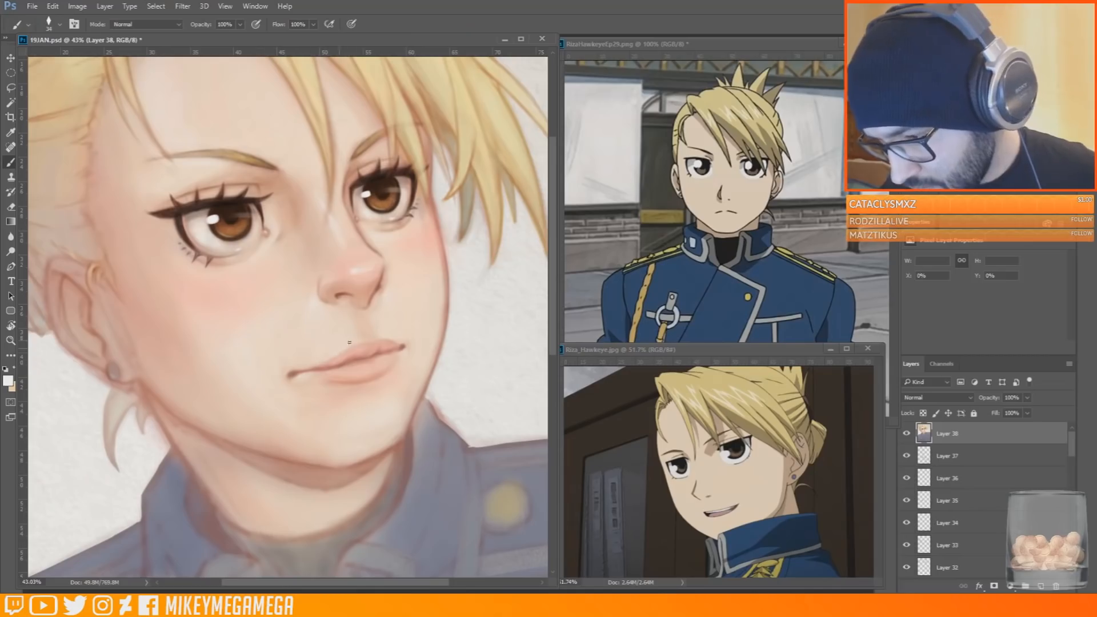
{"action": "left_click", "coordinate": [1042, 587]}
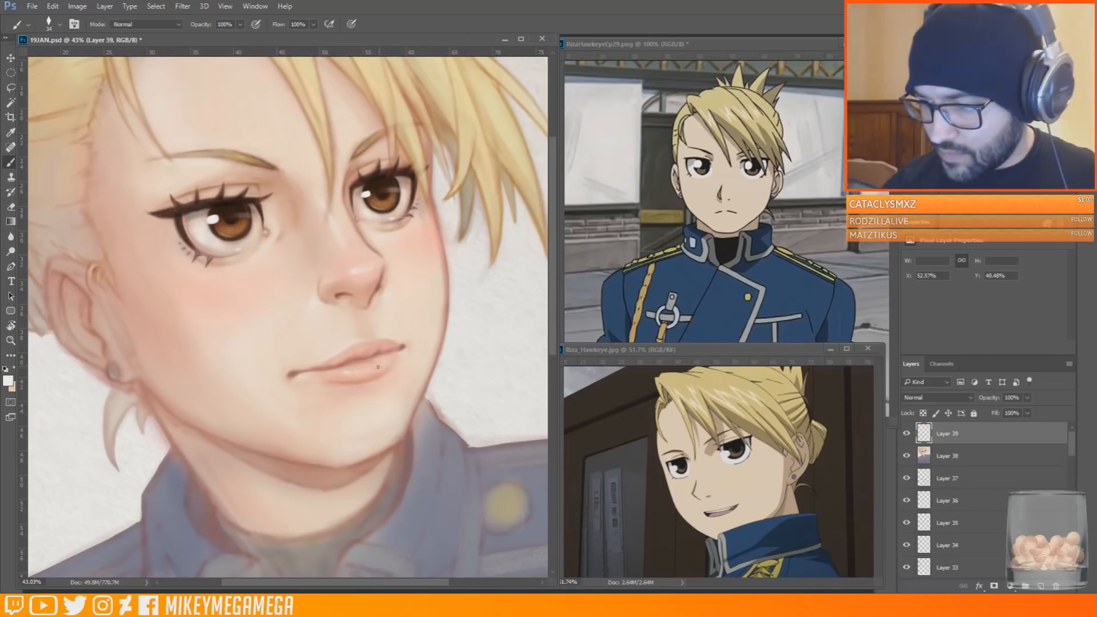
Sample a dusty pink and touch up the area around the ear with a larger brush
{"action": "scroll", "coordinate": [343, 375], "scroll_direction": "down", "scroll_amount": 3}
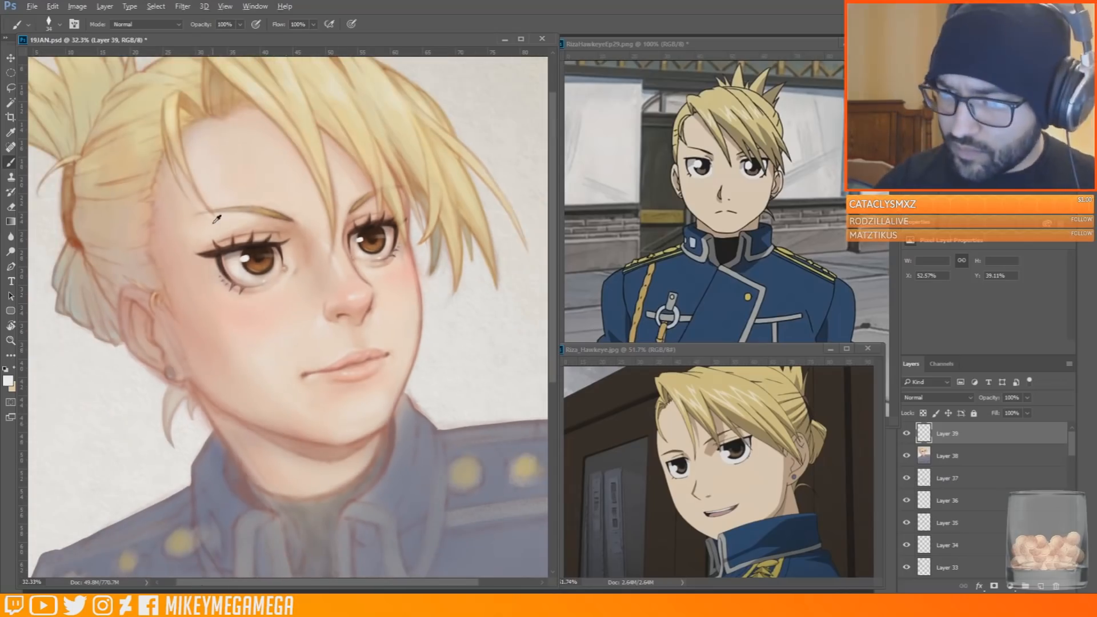
{"action": "right_click", "coordinate": [127, 337]}
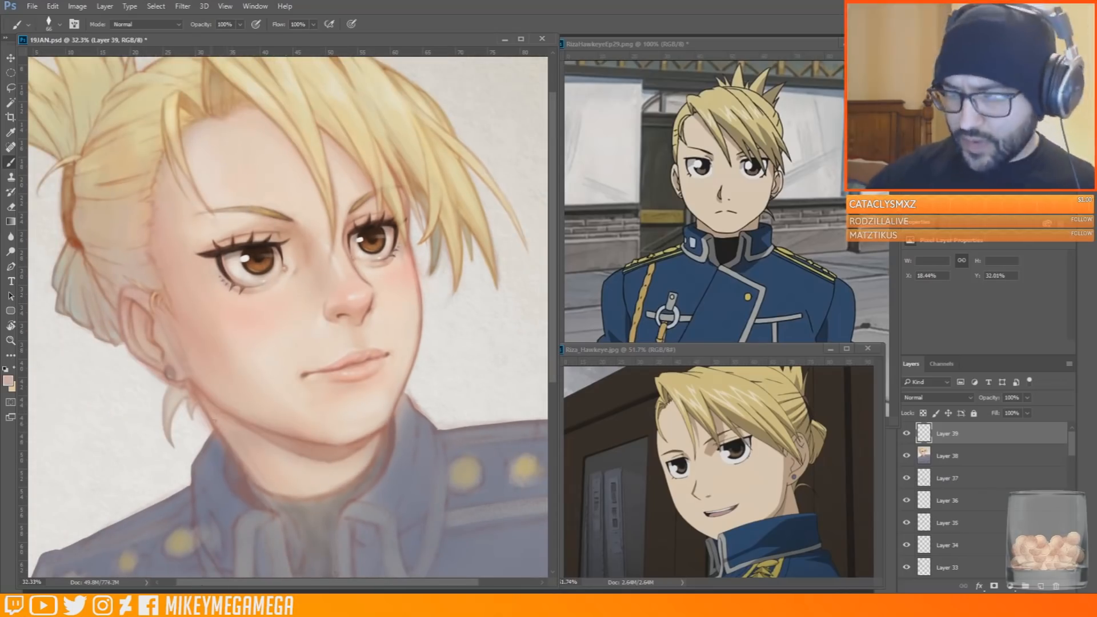
{"action": "scroll", "coordinate": [277, 538], "scroll_direction": "down", "scroll_amount": 5}
{"action": "scroll", "coordinate": [229, 148], "scroll_direction": "up", "scroll_amount": 4}
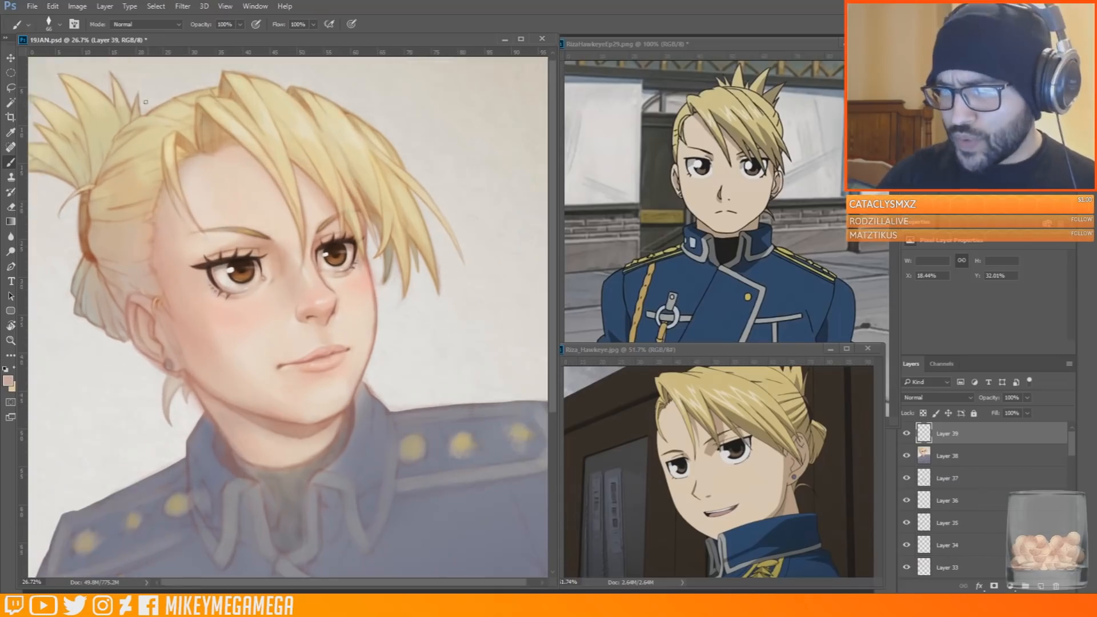
Add another layer and shade the hairline and upper forehead with brown and dusty pink tones, enlarging the brush to 127 px
{"action": "left_click", "coordinate": [1041, 587]}
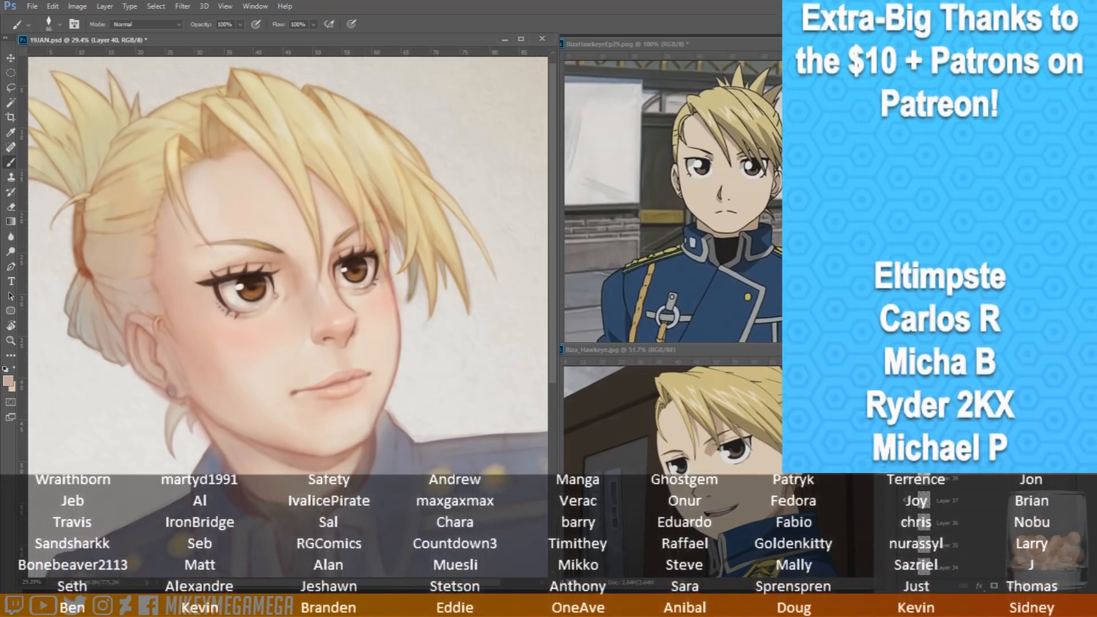
{"action": "left_click", "coordinate": [8, 381]}
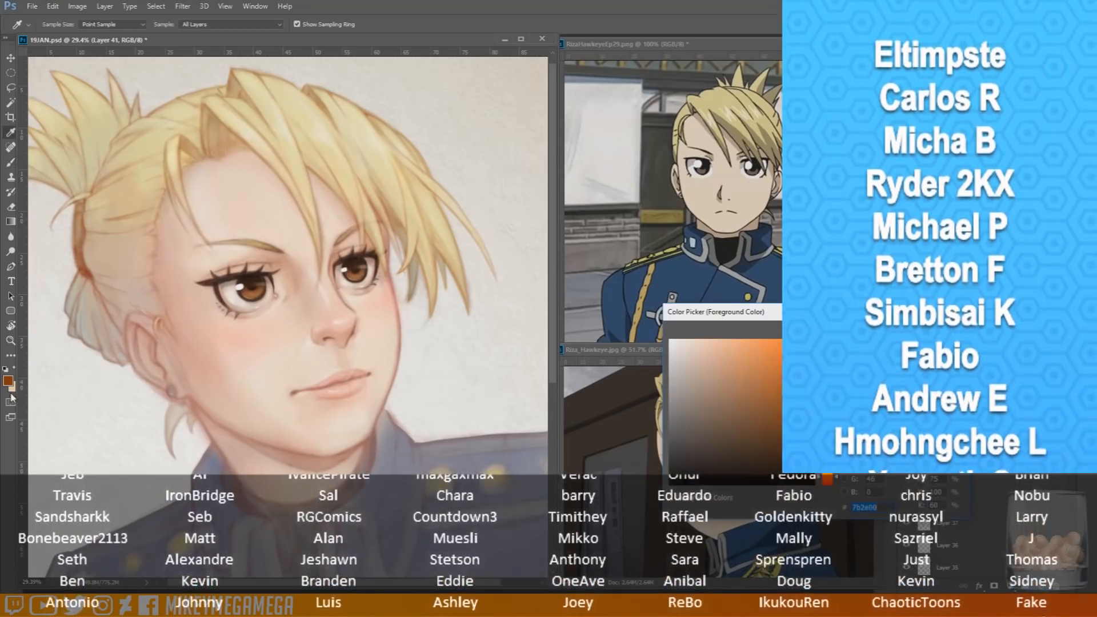
{"action": "key", "text": "Return"}
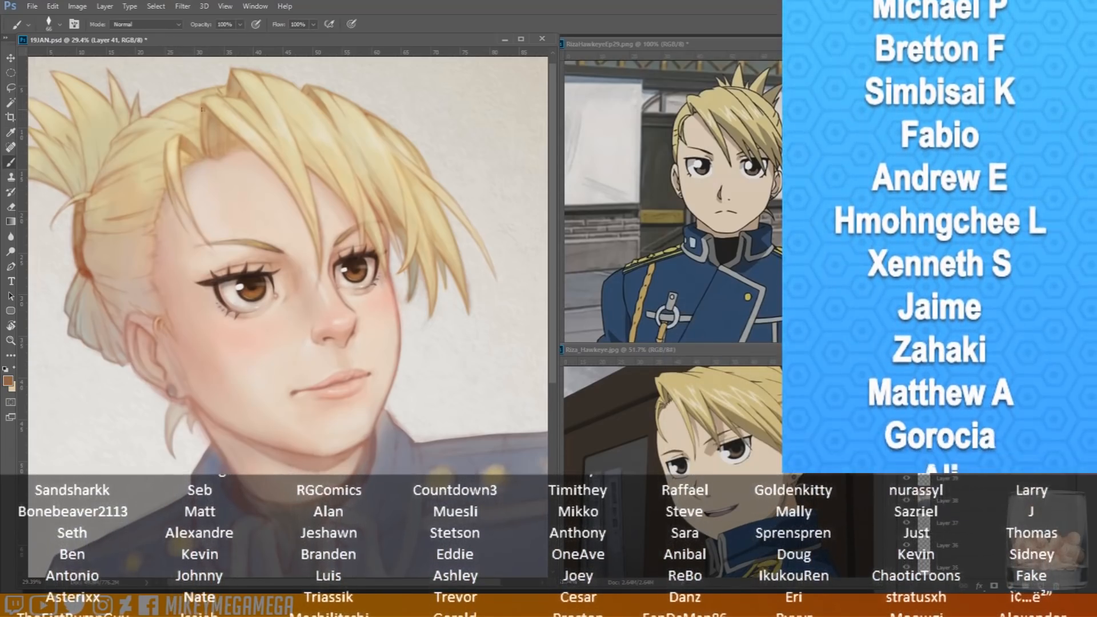
{"action": "right_click", "coordinate": [204, 169]}
{"action": "left_click", "coordinate": [284, 198]}
{"action": "left_click", "coordinate": [8, 382]}
{"action": "left_click", "coordinate": [699, 364]}
{"action": "key", "text": "Return"}
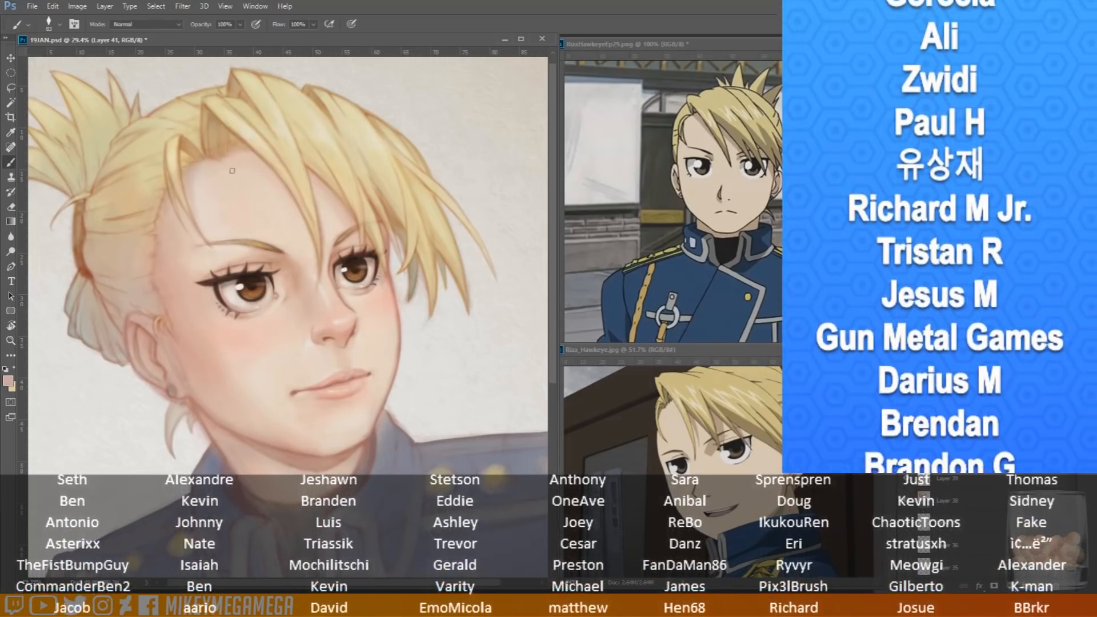
{"action": "right_click", "coordinate": [260, 192]}
{"action": "left_click", "coordinate": [291, 198]}
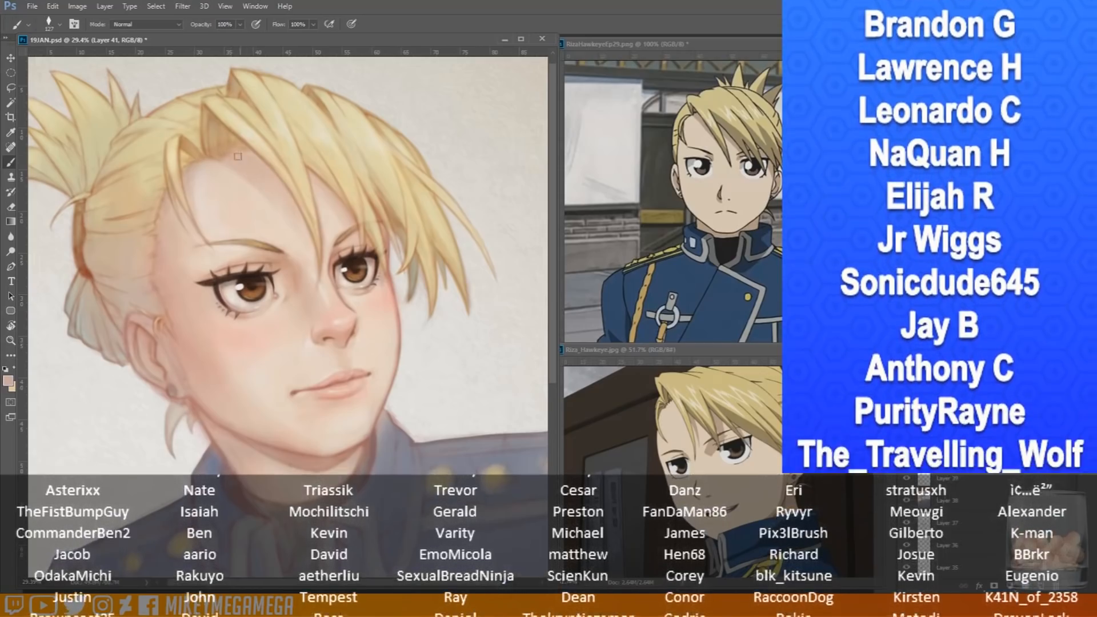
Add a new layer and paint a salmon-tinted cast shadow on the forehead beneath the bangs, refining it with a smaller brush
{"action": "left_click", "coordinate": [9, 381]}
{"action": "left_click", "coordinate": [825, 481]}
{"action": "left_click", "coordinate": [769, 356]}
{"action": "key", "text": "Return"}
{"action": "left_click", "coordinate": [1041, 586]}
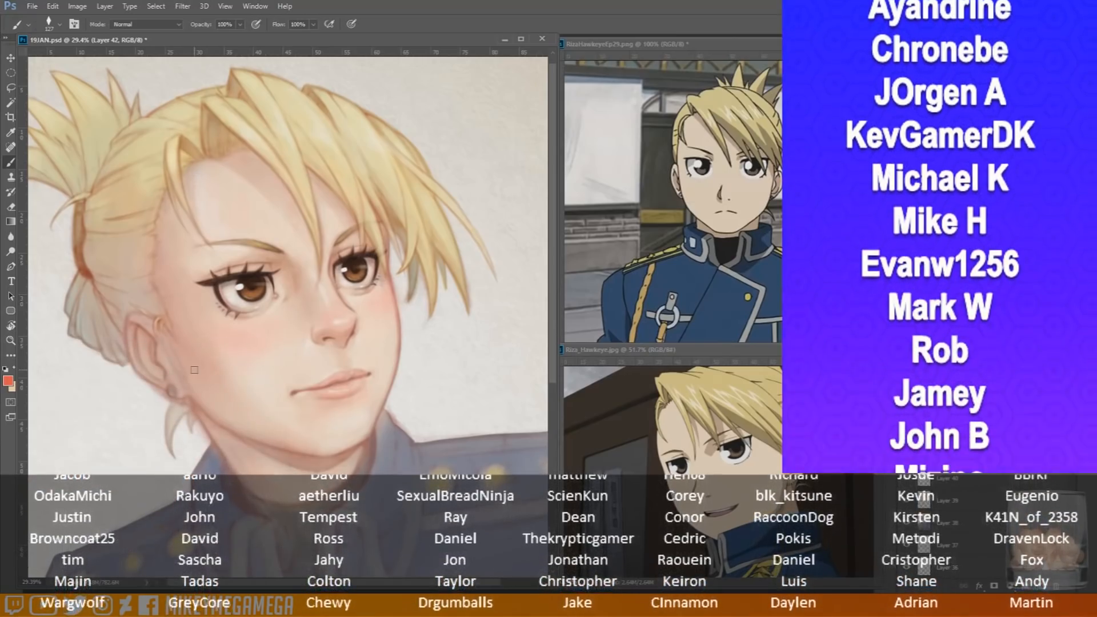
{"action": "left_click", "coordinate": [9, 381]}
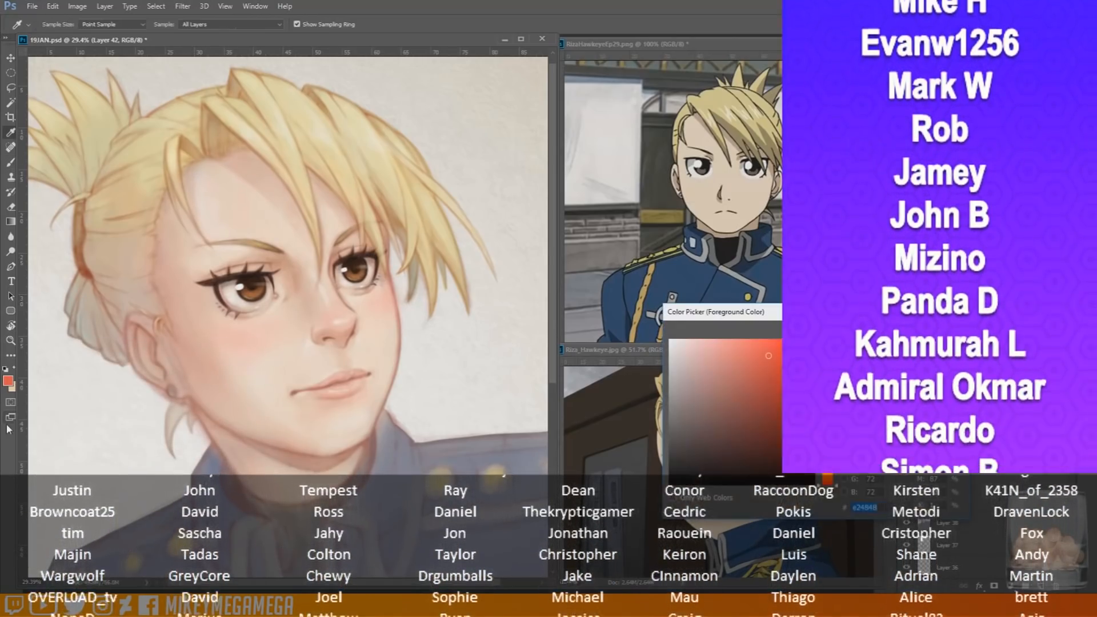
{"action": "left_click", "coordinate": [761, 339]}
{"action": "key", "text": "Return"}
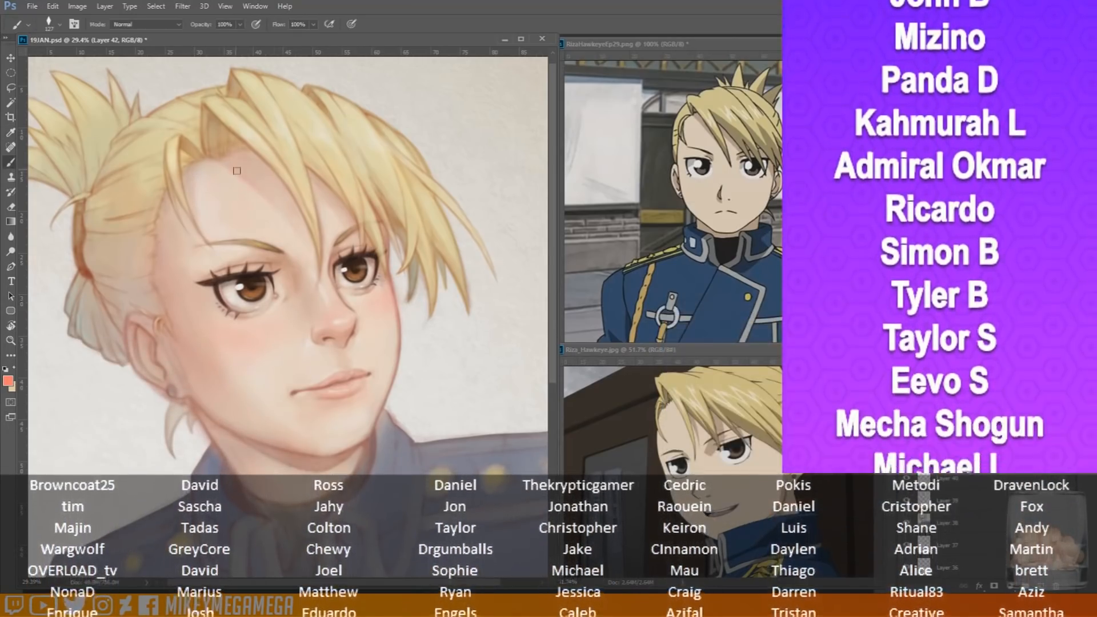
{"action": "left_click", "coordinate": [233, 162], "text": "alt"}
{"action": "left_click", "coordinate": [250, 180], "text": "alt"}
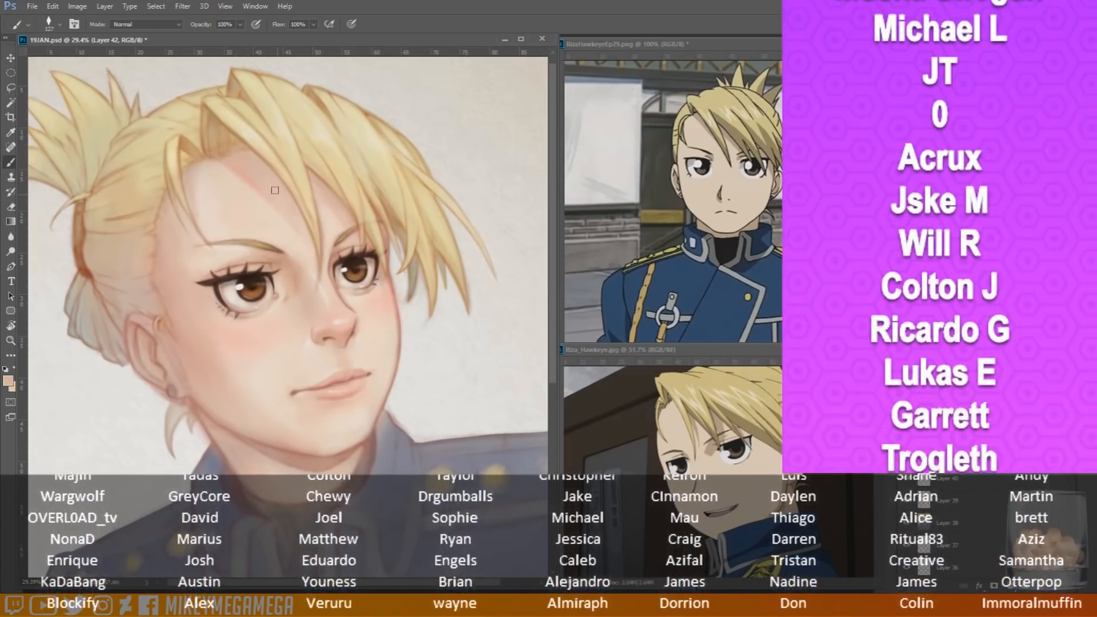
{"action": "right_click", "coordinate": [272, 175]}
{"action": "left_click", "coordinate": [368, 277]}
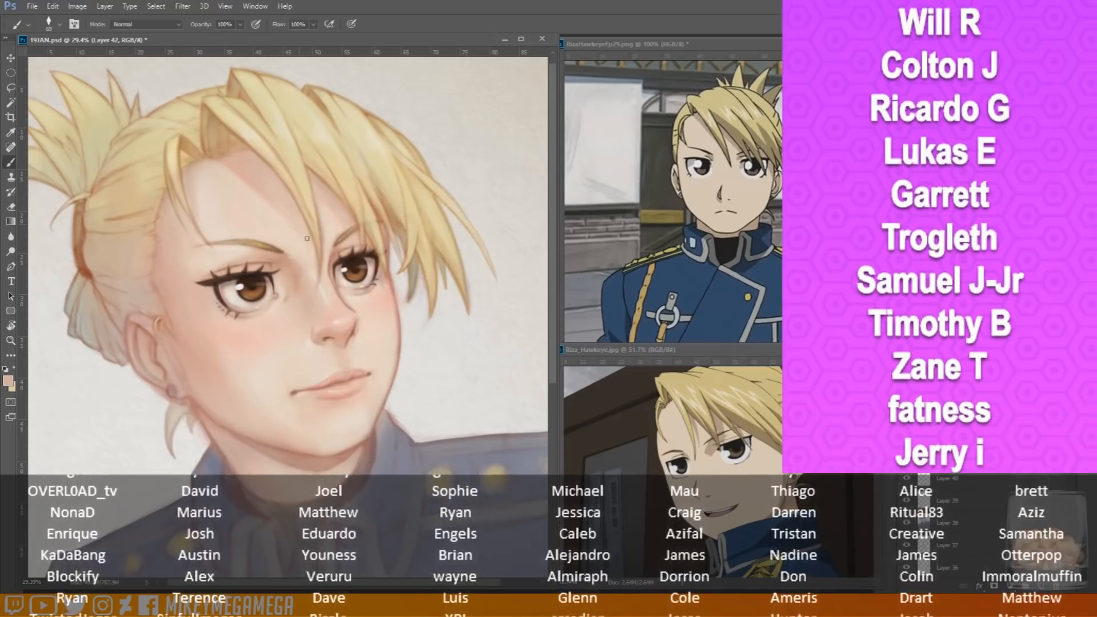
Blend the forehead, cheek and chin with light sampled skin tones using a larger brush
{"action": "scroll", "coordinate": [208, 91], "scroll_direction": "down", "scroll_amount": 3}
{"action": "scroll", "coordinate": [208, 97], "scroll_direction": "up", "scroll_amount": 3}
{"action": "right_click", "coordinate": [242, 155]}
{"action": "left_click", "coordinate": [275, 198]}
{"action": "left_click", "coordinate": [291, 359], "text": "alt"}
{"action": "right_click", "coordinate": [292, 348]}
{"action": "left_click", "coordinate": [399, 371]}
{"action": "left_click", "coordinate": [289, 347]}
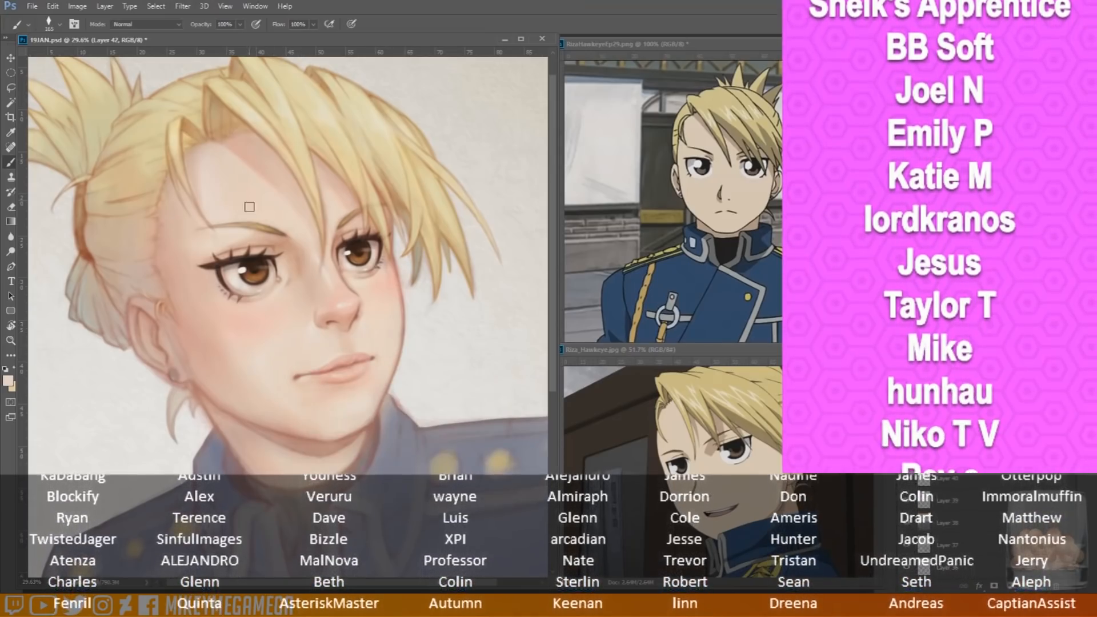
{"action": "left_click", "coordinate": [256, 237], "text": "alt"}
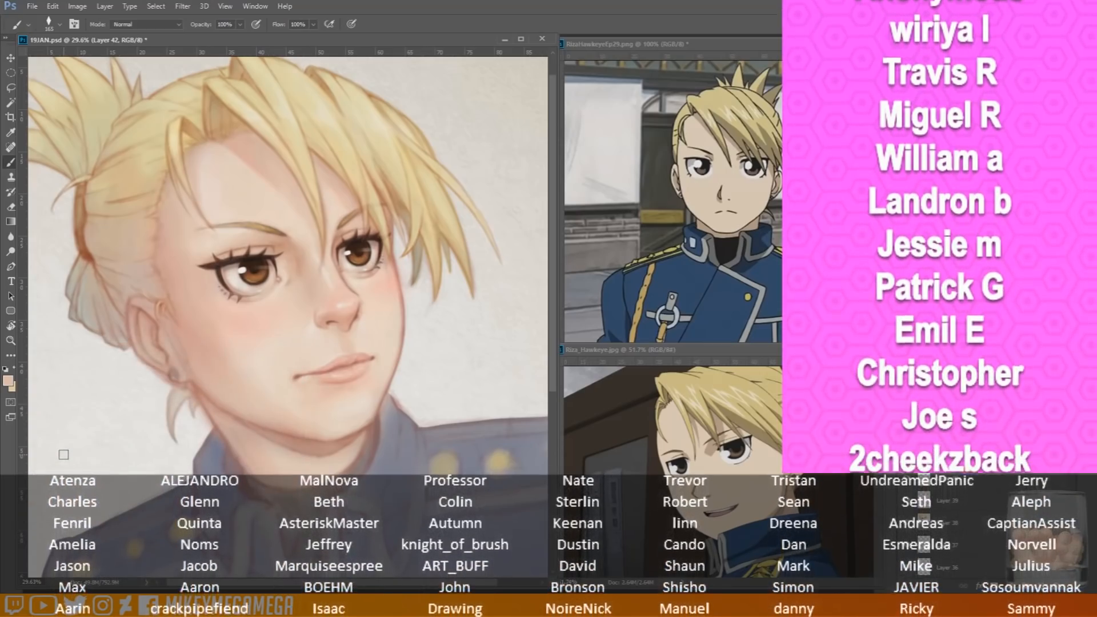
Choose a pale cyan paint colour, test it on the forehead shadow beneath the bangs, and add a new layer for the tint
{"action": "left_click", "coordinate": [280, 392], "text": "alt"}
{"action": "scroll", "coordinate": [274, 389], "scroll_direction": "left", "scroll_amount": 1}
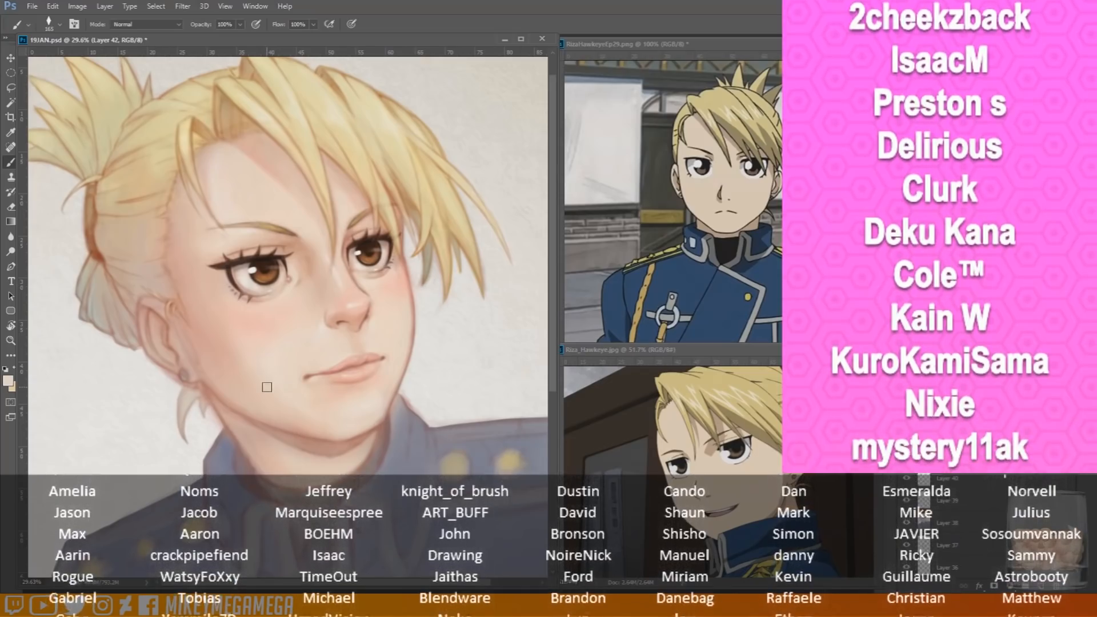
{"action": "left_click", "coordinate": [983, 115]}
{"action": "left_click", "coordinate": [8, 380]}
{"action": "left_click", "coordinate": [701, 361]}
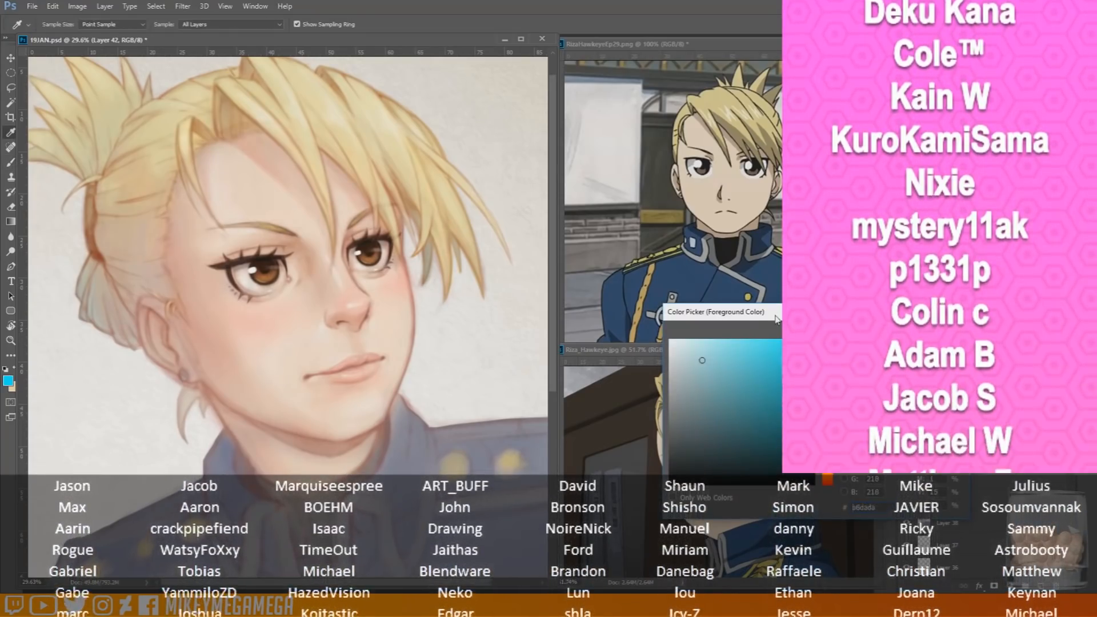
{"action": "key", "text": "Return"}
{"action": "left_click_drag", "start_coordinate": [276, 147], "coordinate": [260, 142]}
{"action": "key", "text": "ctrl+z"}
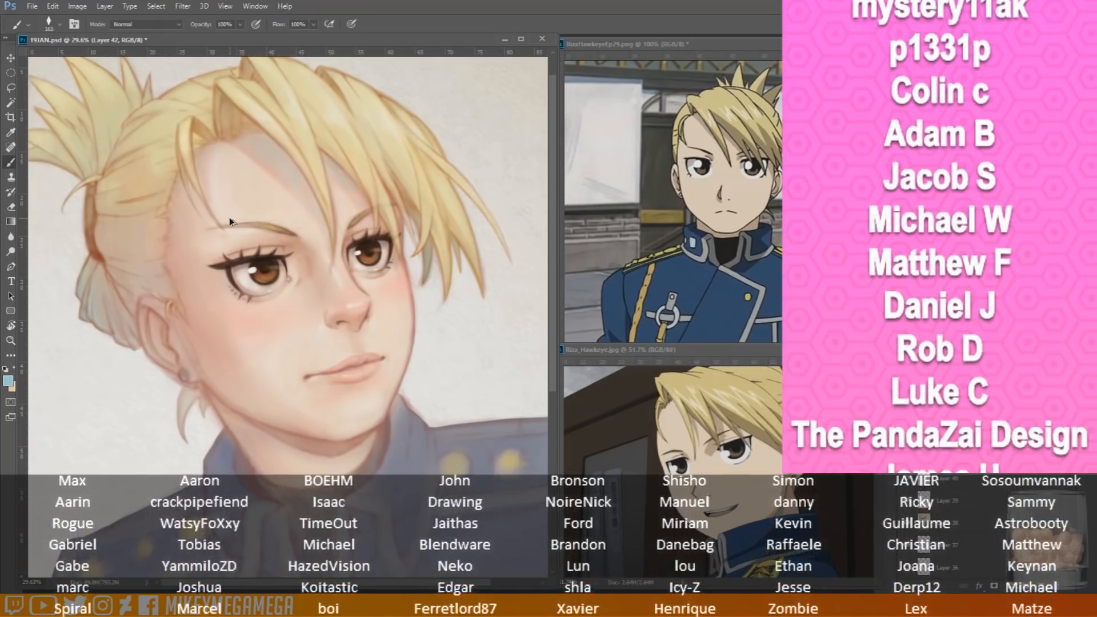
{"action": "left_click", "coordinate": [1041, 586]}
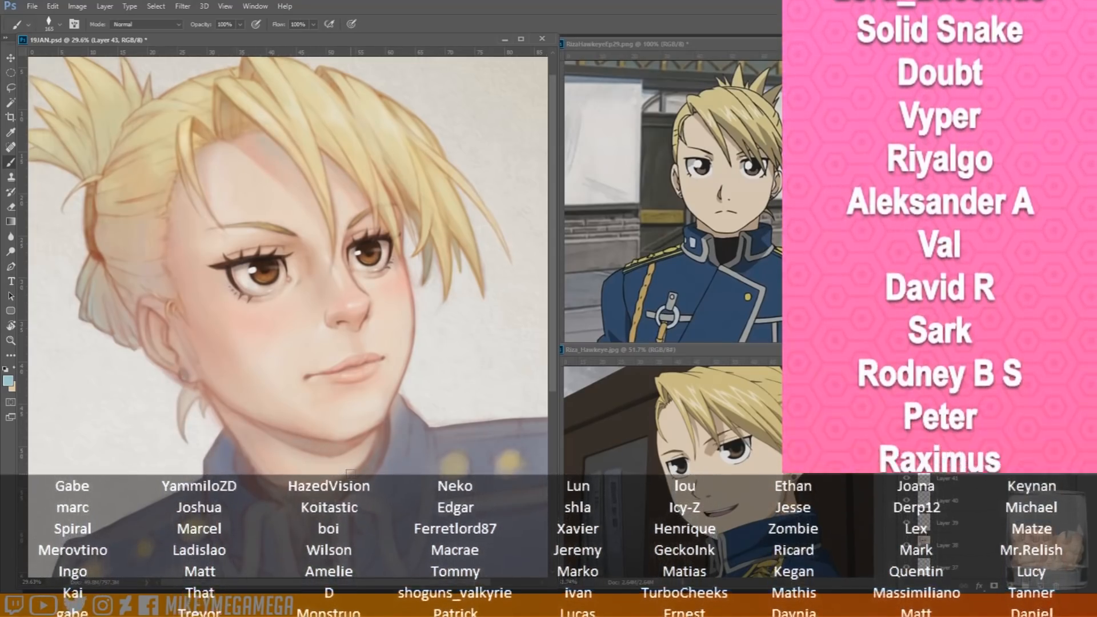
Switch to Layer 41, sample a salmon skin tone and touch up the shading beneath the nose
{"action": "left_click", "coordinate": [948, 478]}
{"action": "left_click", "coordinate": [336, 321], "text": "alt"}
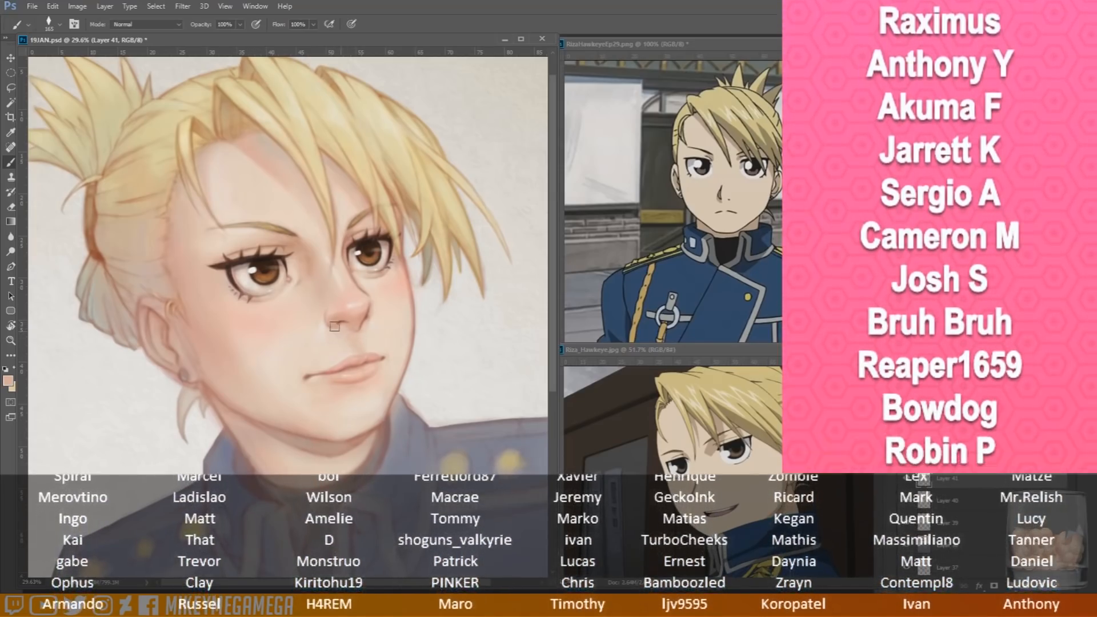
{"action": "left_click_drag", "start_coordinate": [337, 331], "coordinate": [358, 331]}
Return to Layer 43 and soften the tinted forehead shadow beneath the bangs with light sampled skin tones
{"action": "left_click", "coordinate": [948, 434]}
{"action": "left_click", "coordinate": [277, 141], "text": "alt"}
{"action": "scroll", "coordinate": [269, 356], "scroll_direction": "up", "scroll_amount": 3}
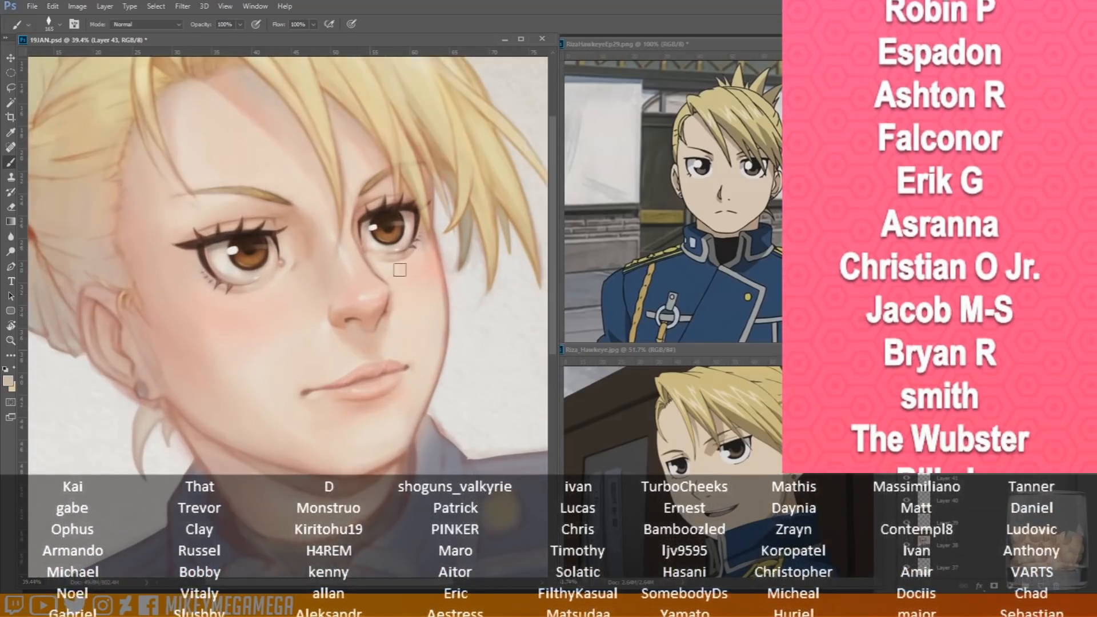
{"action": "scroll", "coordinate": [246, 188], "scroll_direction": "down", "scroll_amount": 4}
{"action": "scroll", "coordinate": [440, 200], "scroll_direction": "down", "scroll_amount": 2}
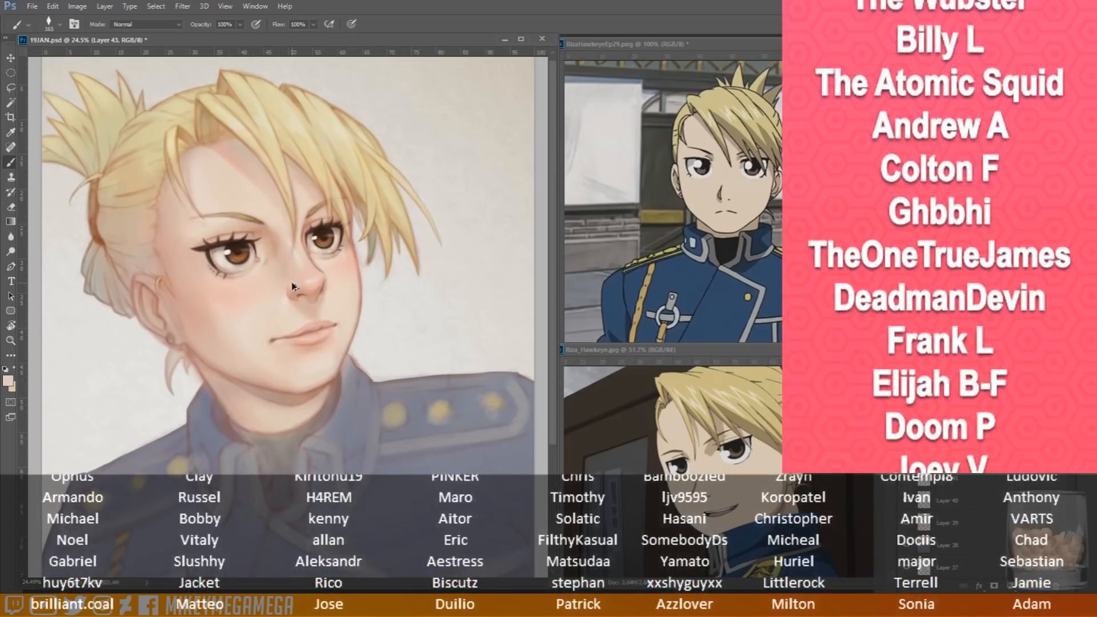
{"action": "scroll", "coordinate": [160, 195], "scroll_direction": "up", "scroll_amount": 2}
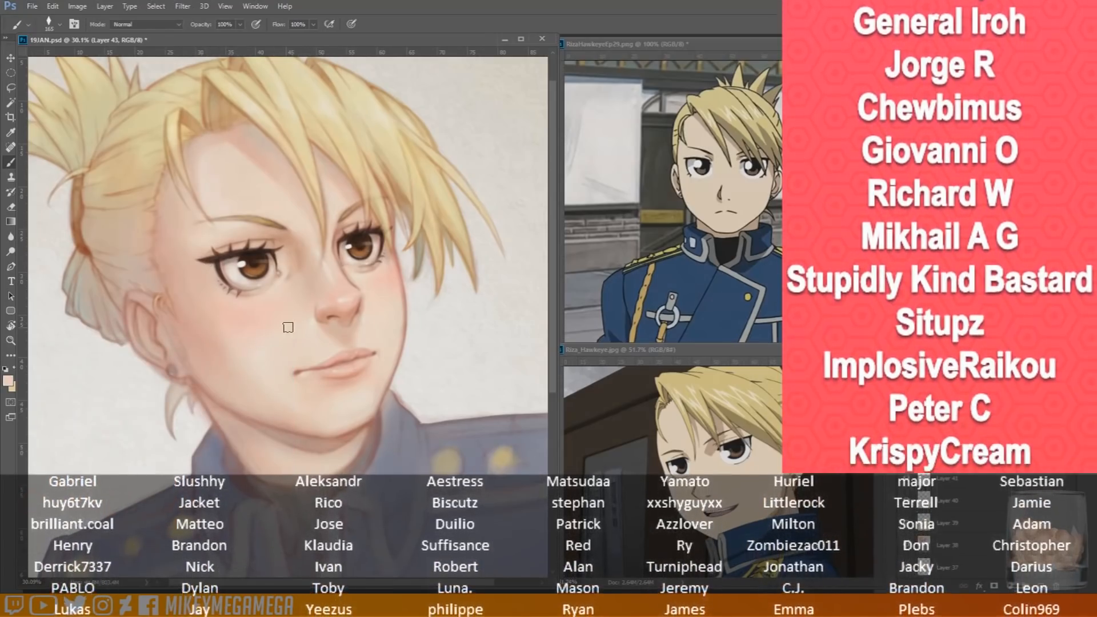
{"action": "left_click_drag", "start_coordinate": [553, 217], "coordinate": [553, 196]}
{"action": "left_click_drag", "start_coordinate": [317, 584], "coordinate": [308, 583]}
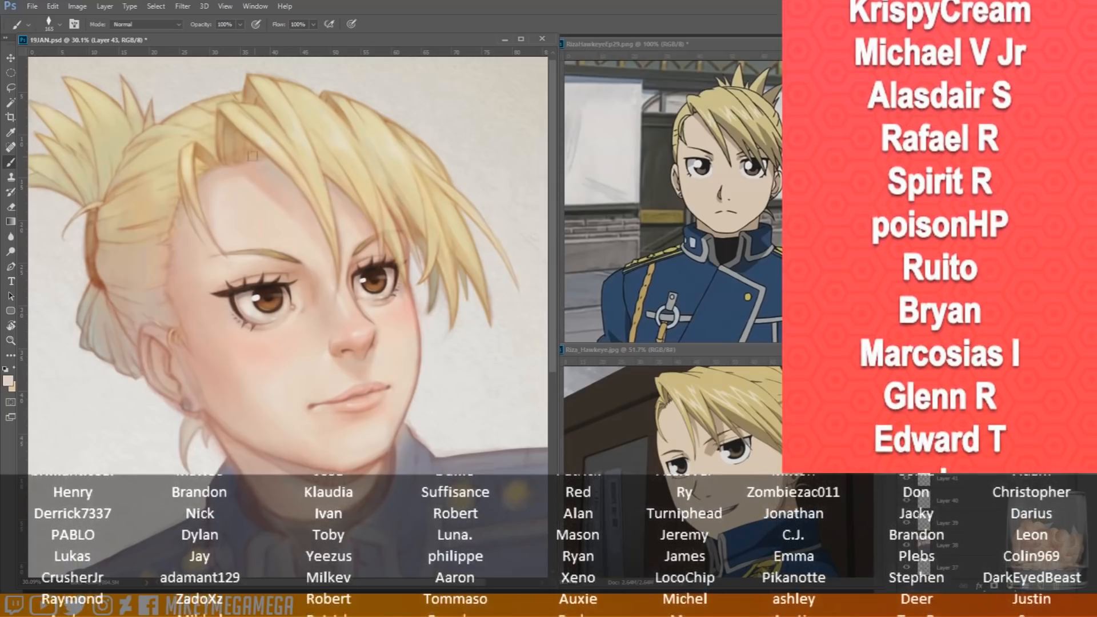
{"action": "scroll", "coordinate": [34, 179], "scroll_direction": "down", "scroll_amount": 1}
{"action": "scroll", "coordinate": [95, 205], "scroll_direction": "down", "scroll_amount": 2}
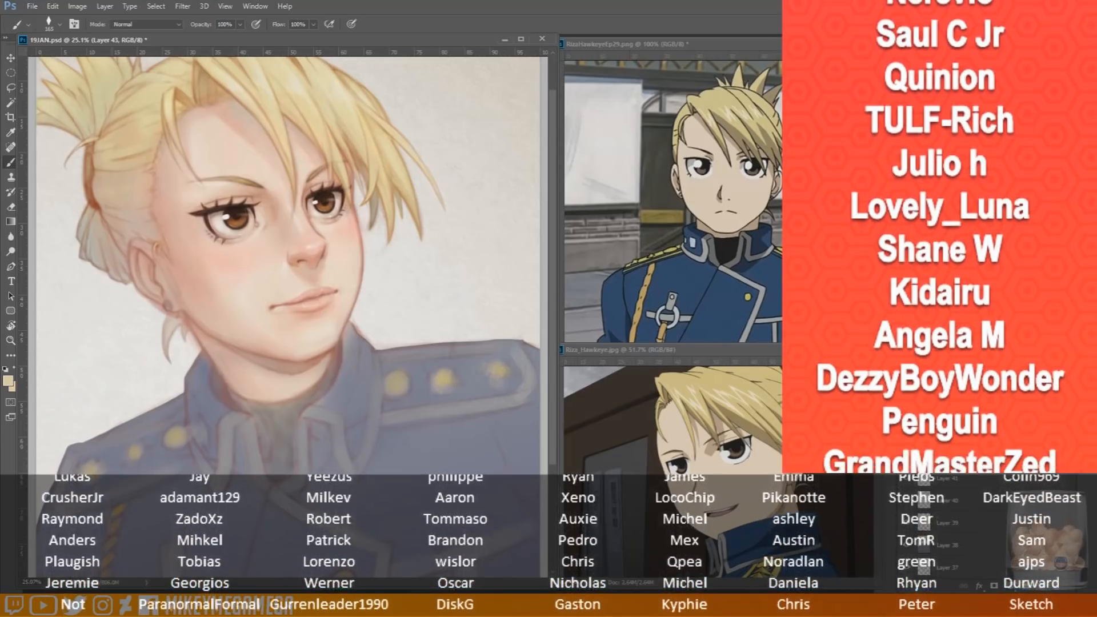
Save the current state of the portrait file
{"action": "left_click", "coordinate": [51, 7]}
{"action": "mouse_move", "coordinate": [33, 7]}
{"action": "left_click", "coordinate": [45, 123]}
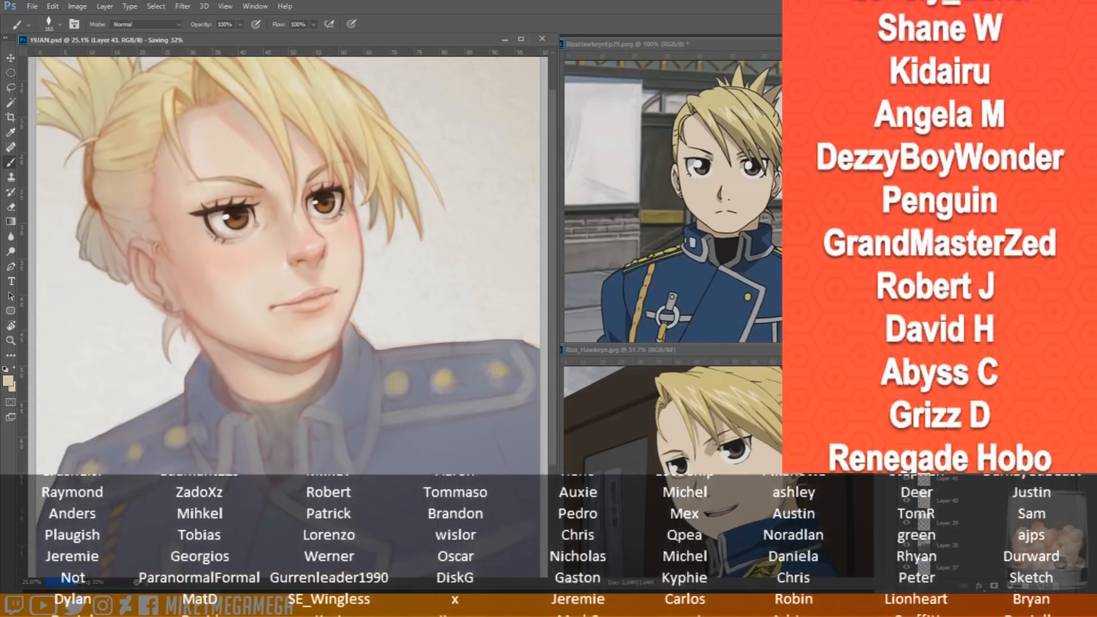
Add a merged copy of the whole painting as a new layer above the others
{"action": "left_click_drag", "start_coordinate": [552, 271], "coordinate": [551, 247]}
{"action": "left_click", "coordinate": [32, 6]}
{"action": "left_click", "coordinate": [68, 132]}
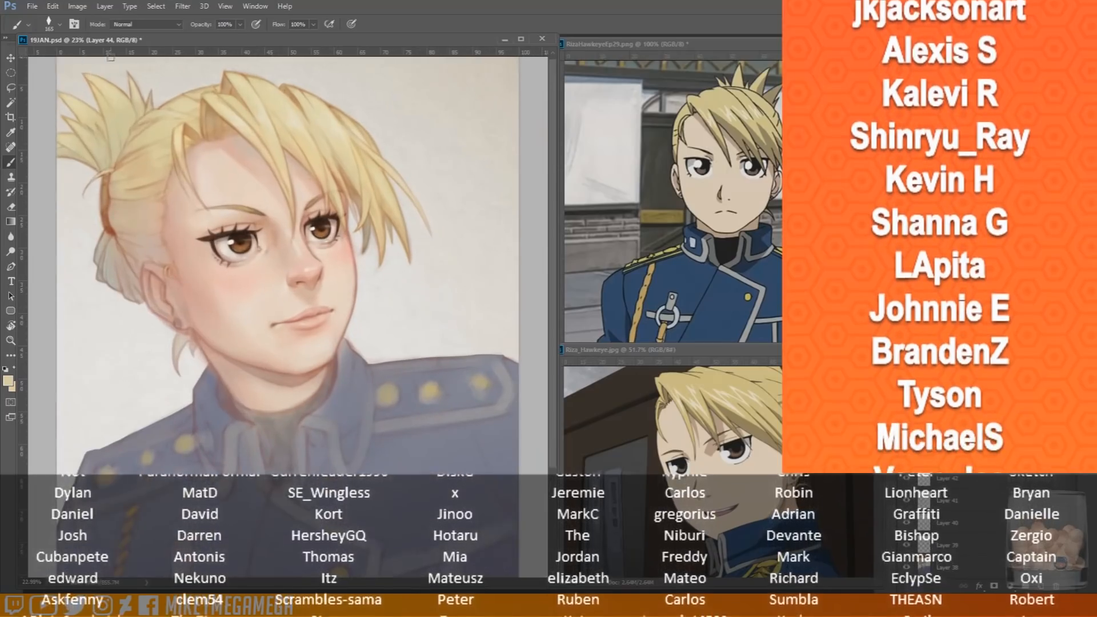
Deepen the merged layer's contrast with a Levels adjustment, setting the black input level to 14 and the midtones to 0.83
{"action": "left_click", "coordinate": [77, 7]}
{"action": "mouse_move", "coordinate": [148, 35]}
{"action": "left_click", "coordinate": [245, 50]}
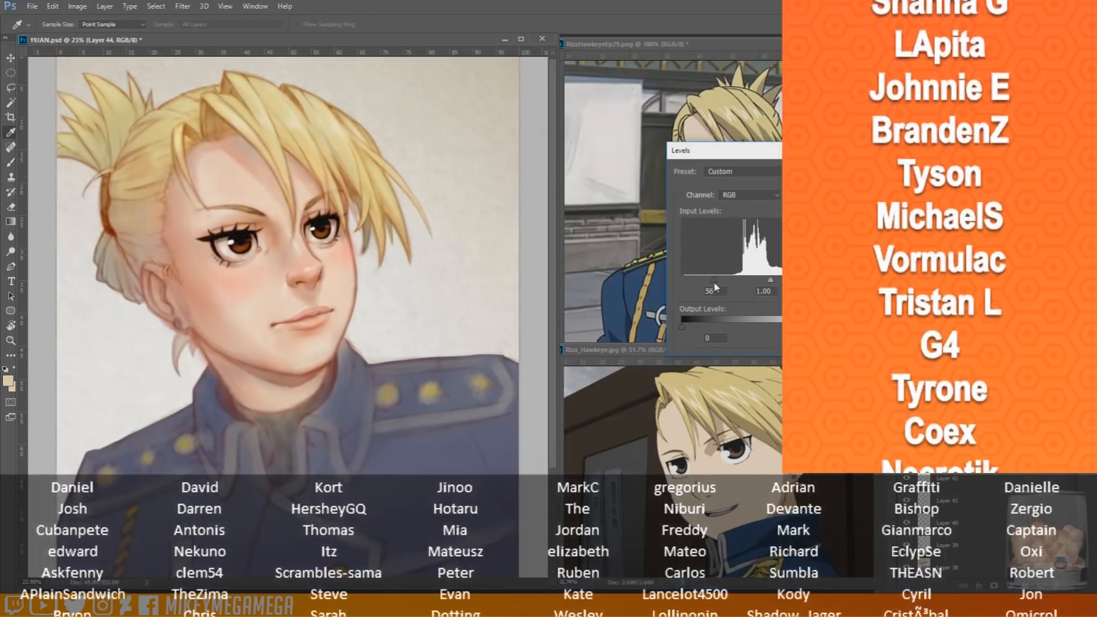
{"action": "mouse_move", "coordinate": [755, 280]}
{"action": "left_mouse_down"}
{"action": "mouse_move", "coordinate": [745, 281]}
{"action": "mouse_move", "coordinate": [756, 281]}
{"action": "left_mouse_up"}
{"action": "left_click_drag", "start_coordinate": [683, 281], "coordinate": [690, 280]}
{"action": "left_click_drag", "start_coordinate": [761, 281], "coordinate": [767, 280]}
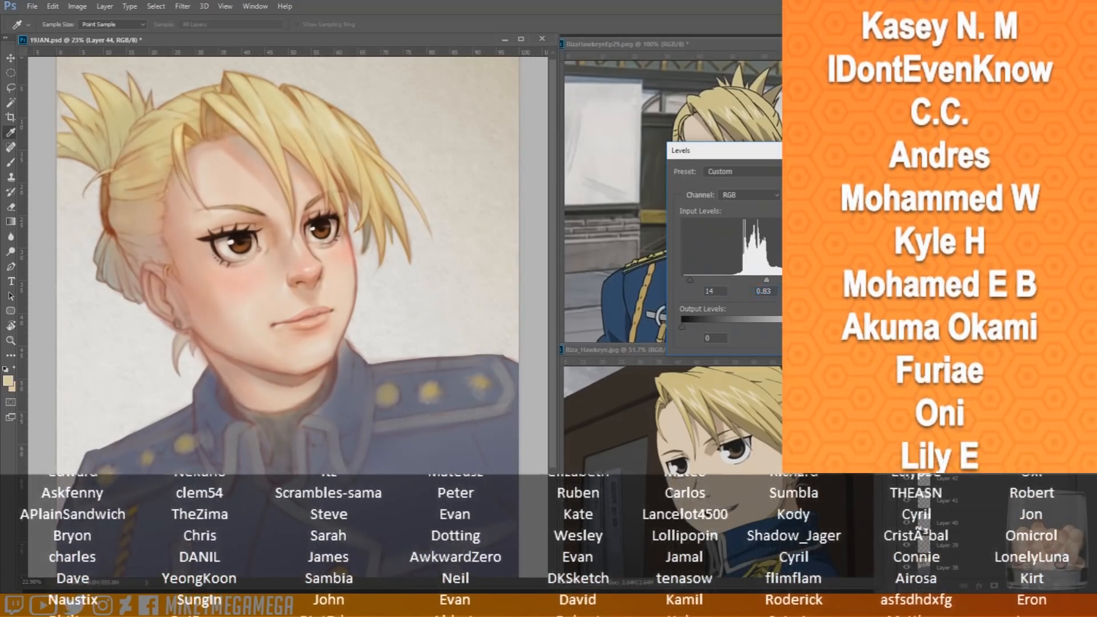
{"action": "key", "text": "Return"}
Slightly reduce the merged layer's saturation with a Hue/Saturation adjustment, return to the Brush tool and save the file
{"action": "left_click", "coordinate": [77, 5]}
{"action": "mouse_move", "coordinate": [95, 35]}
{"action": "left_click", "coordinate": [268, 95]}
{"action": "mouse_move", "coordinate": [799, 208]}
{"action": "left_mouse_down"}
{"action": "mouse_move", "coordinate": [745, 215]}
{"action": "mouse_move", "coordinate": [796, 213]}
{"action": "left_mouse_up"}
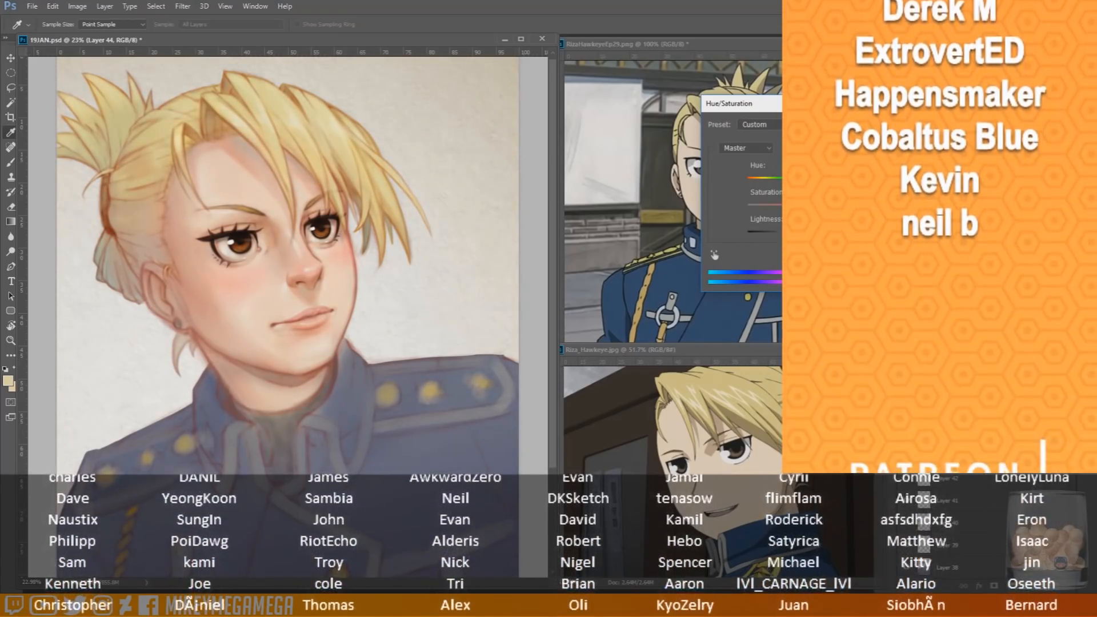
{"action": "key", "text": "Return"}
{"action": "key", "text": "b"}
{"action": "key", "text": "ctrl+s"}
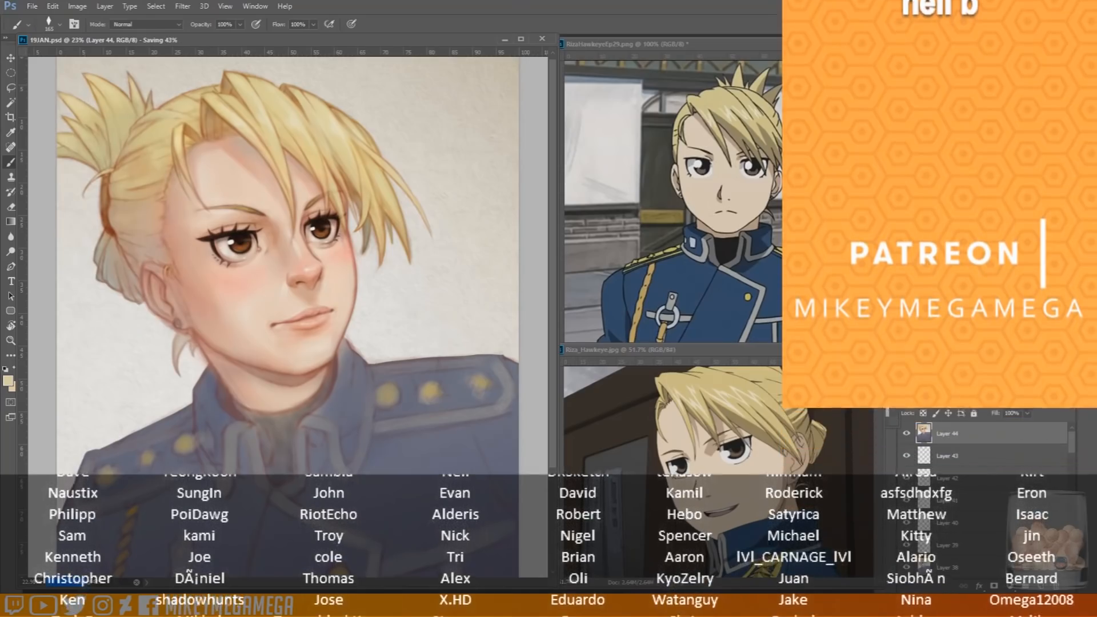